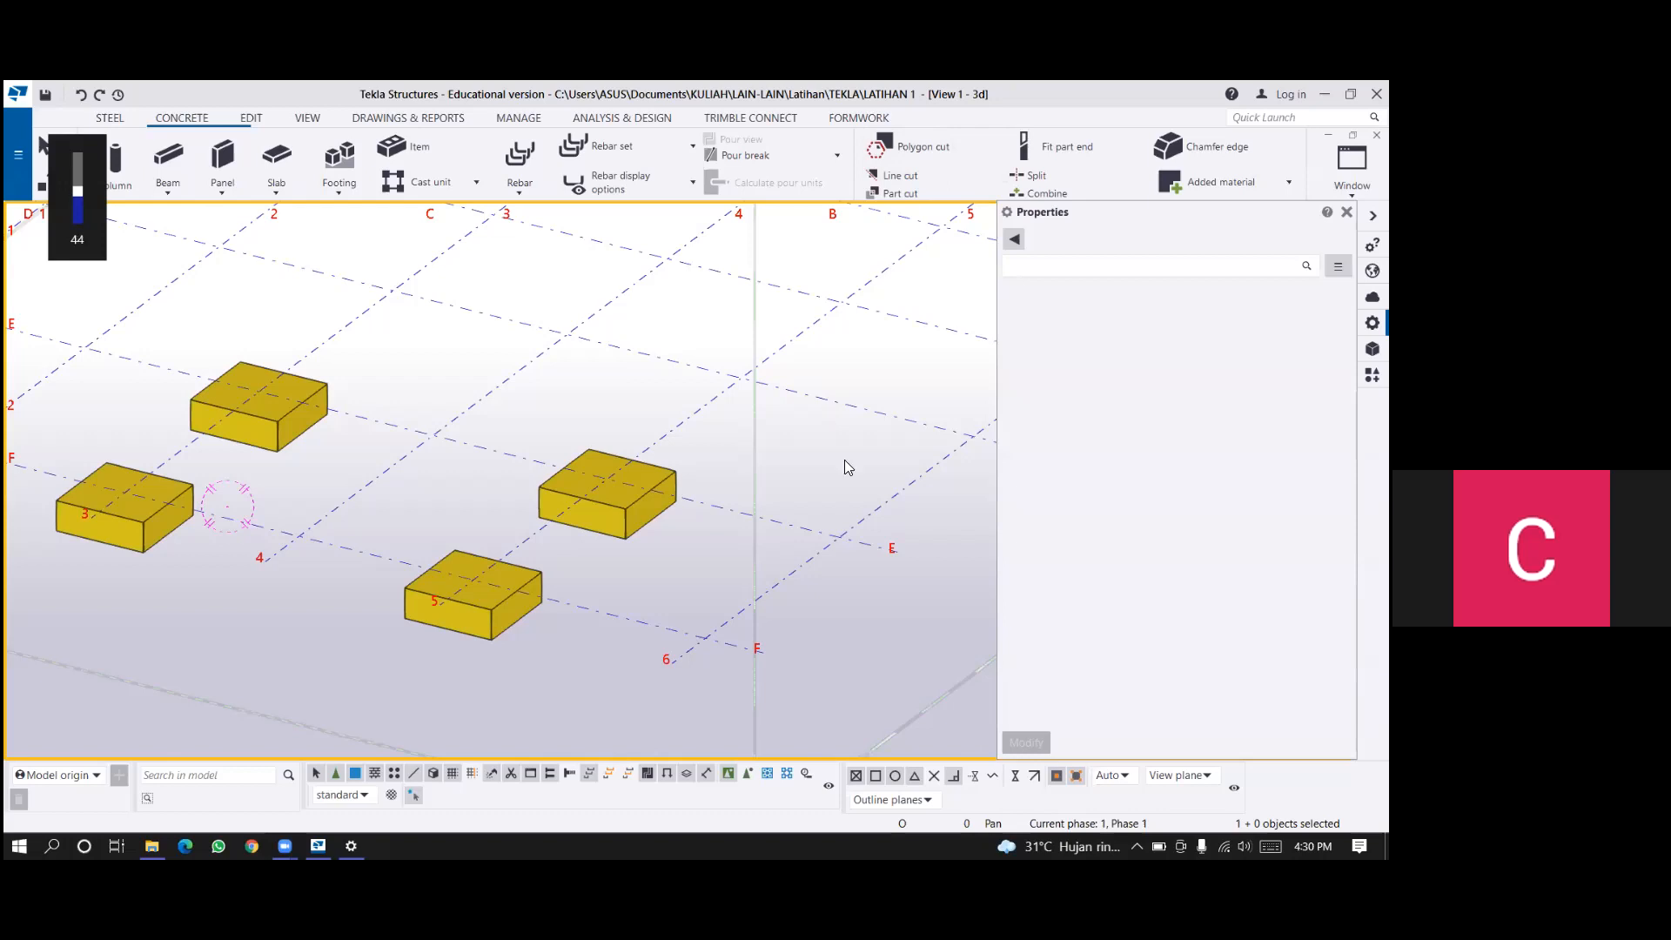
# Create a strip footing with profile 500*300, material C30 and class 2 between the two pad footings on grid line 5.
pyautogui.click(346, 190)
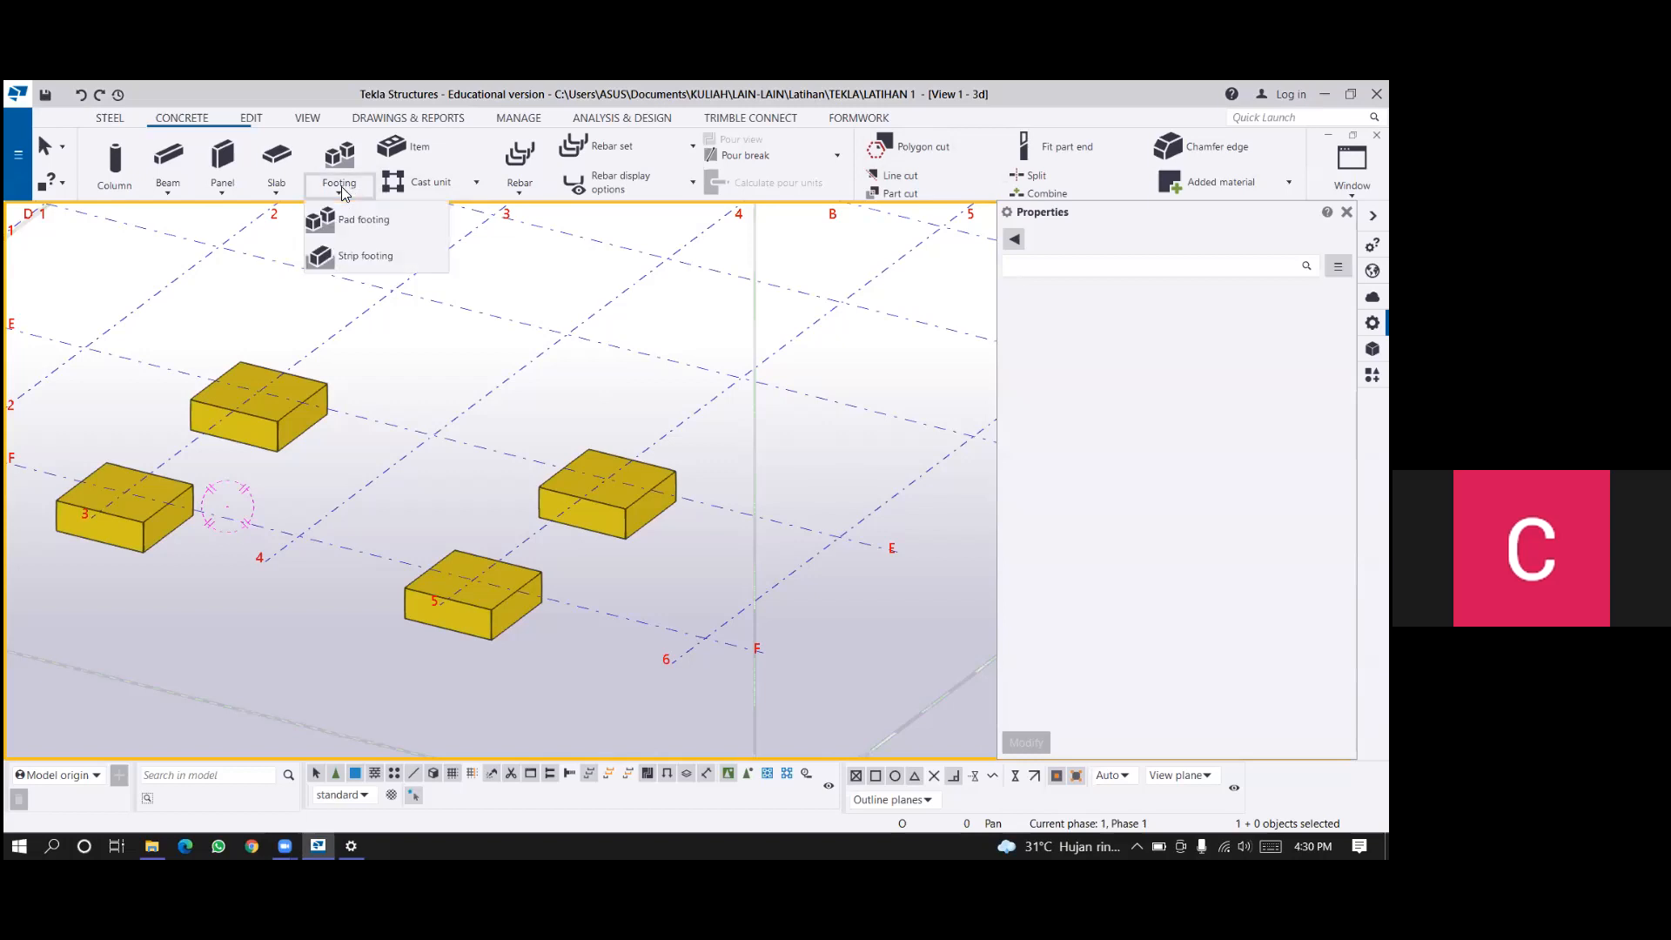
pyautogui.click(367, 257)
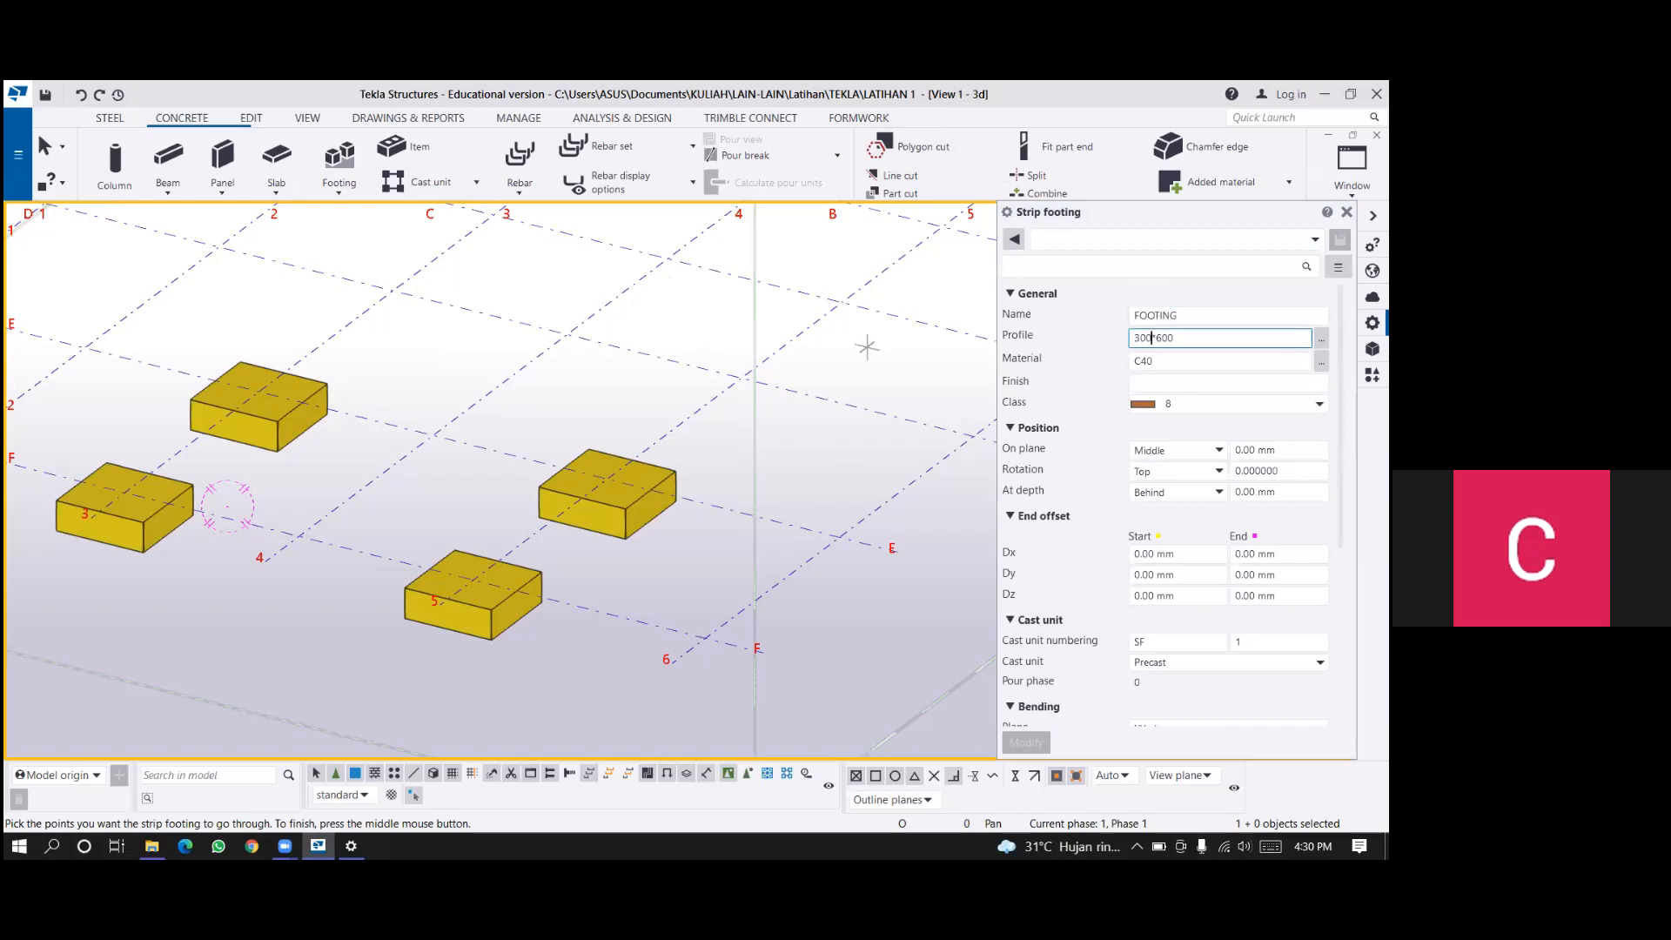
pyautogui.hotkey('shift', 'Left')
pyautogui.hotkey('shift', 'Left')
pyautogui.hotkey('shift', 'Left')
pyautogui.scroll(1, 731, 453)
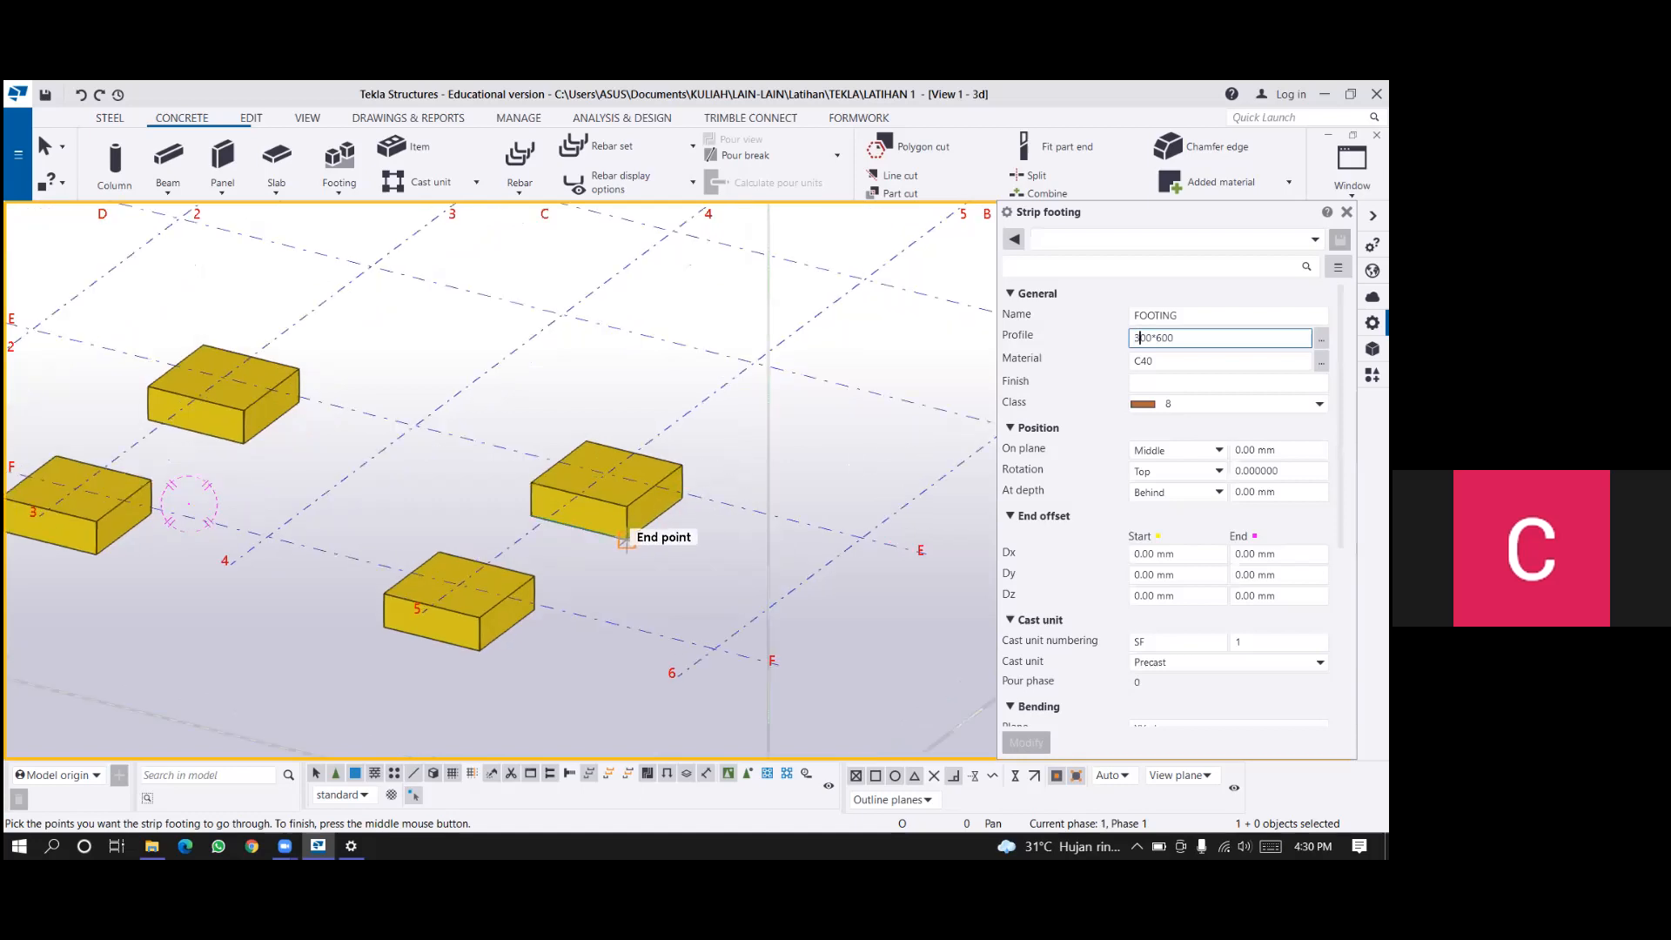
pyautogui.scroll(1, 627, 541)
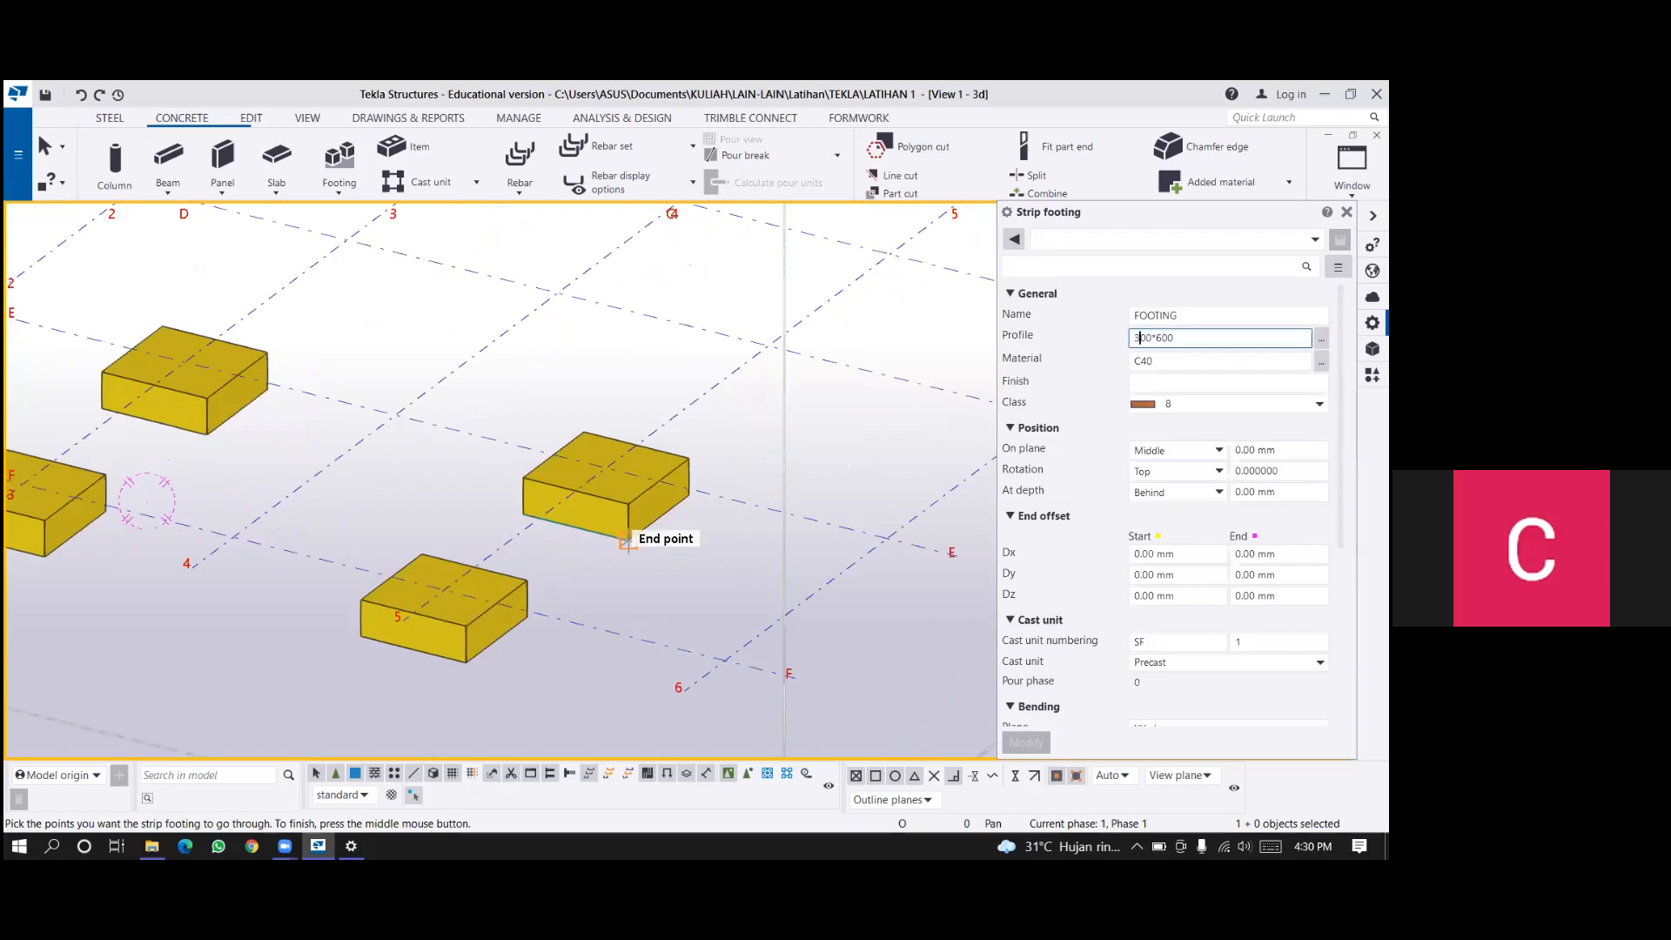
pyautogui.moveTo(628, 542); pyautogui.dragTo(757, 521, button='middle')
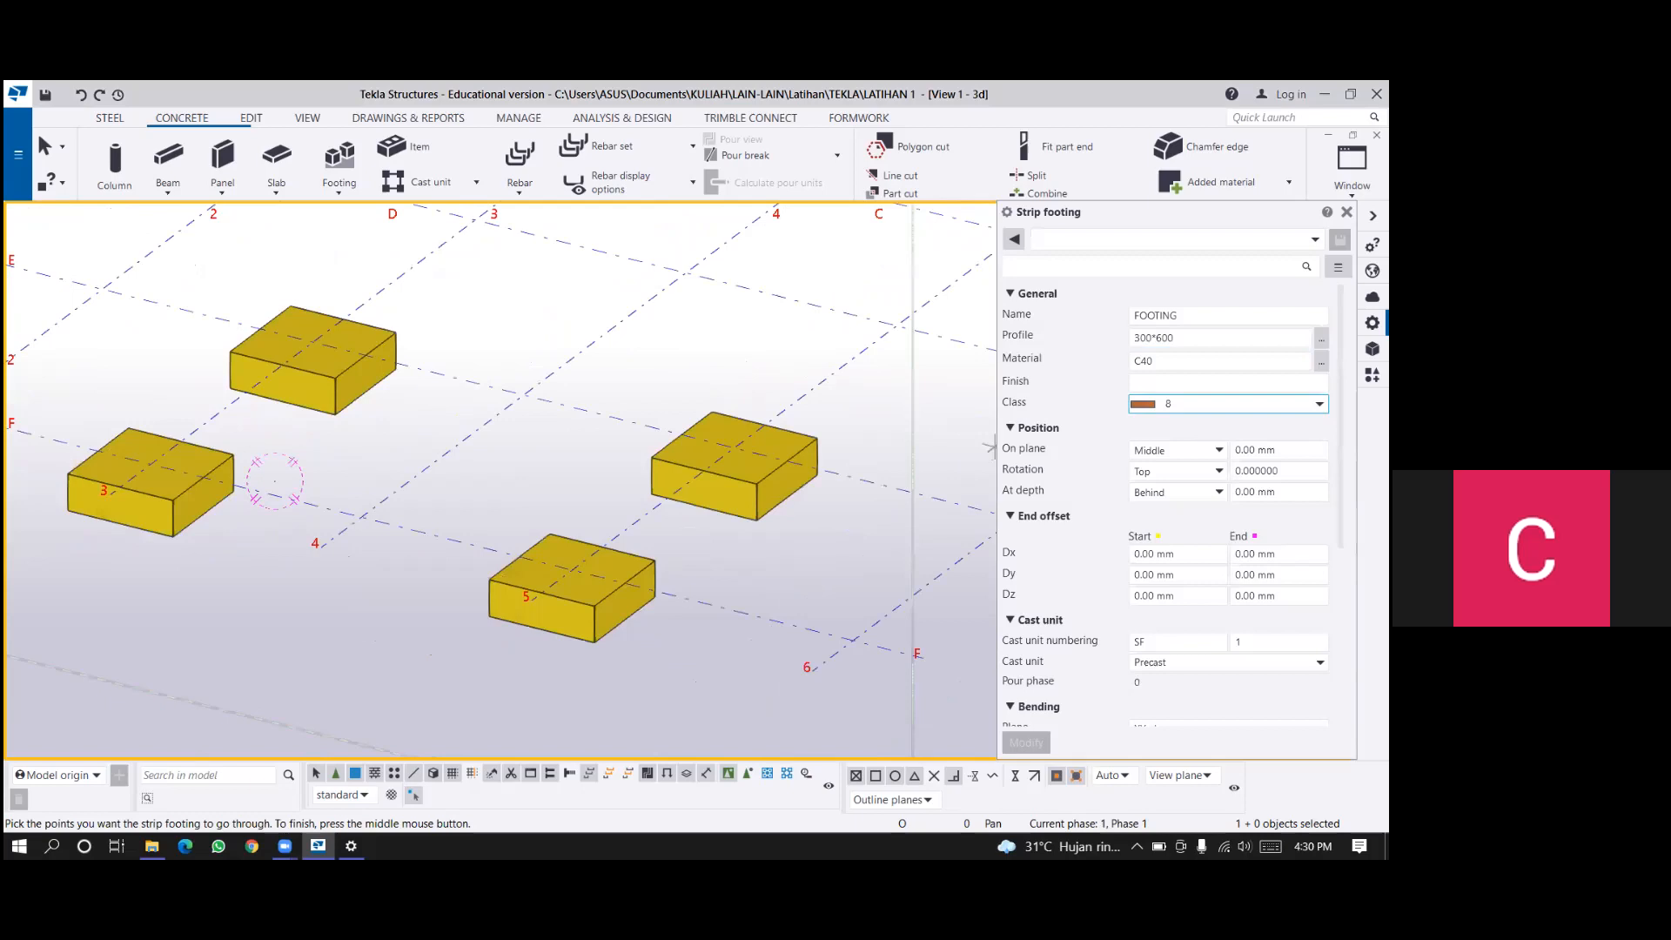
pyautogui.moveTo(1134, 338); pyautogui.dragTo(1140, 338)
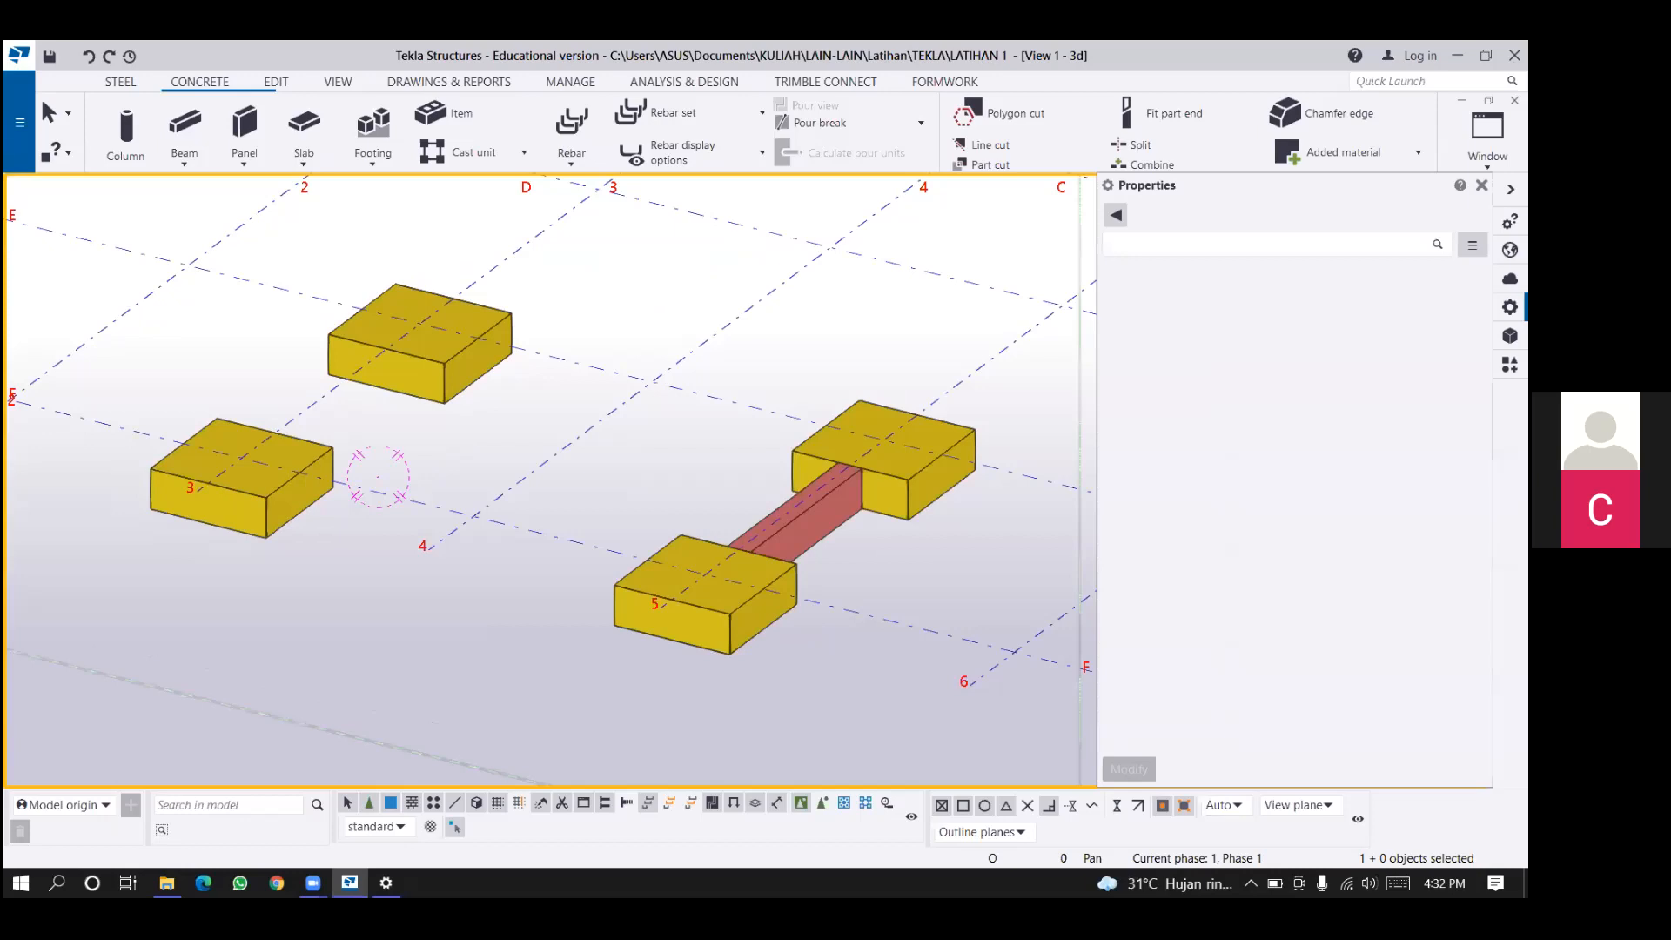
# Create a second 500*300 strip footing along grid line F, joining the pad footings at grid lines 5 and 3.
pyautogui.click(644, 557)
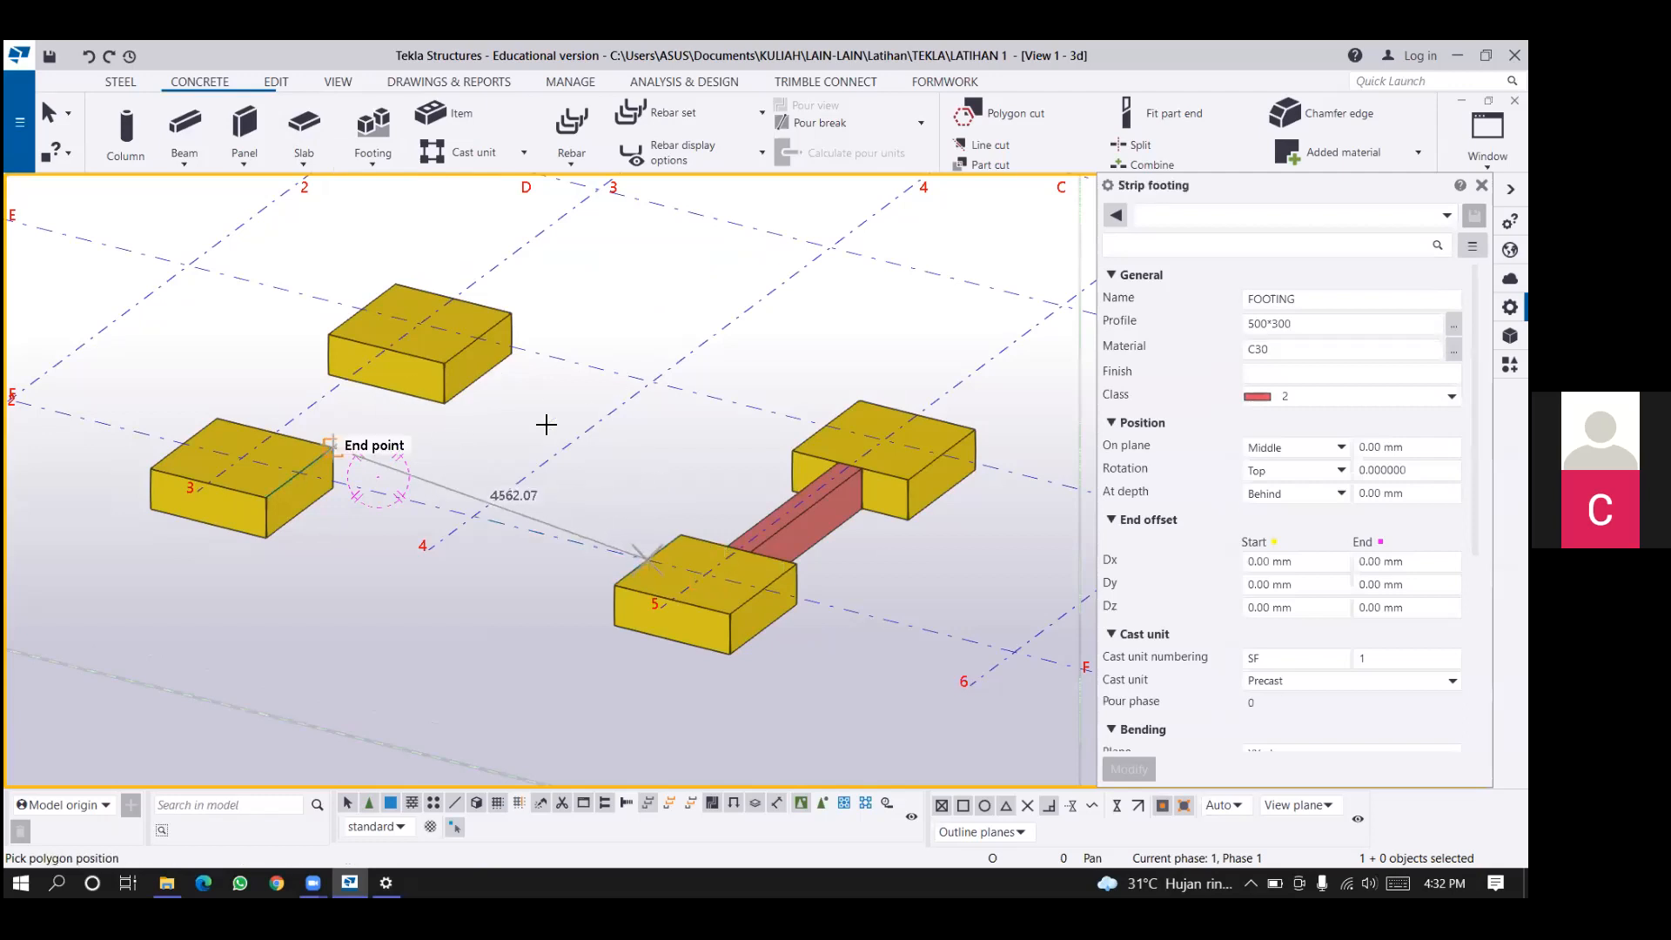
pyautogui.click(476, 428)
pyautogui.rightClick(467, 424)
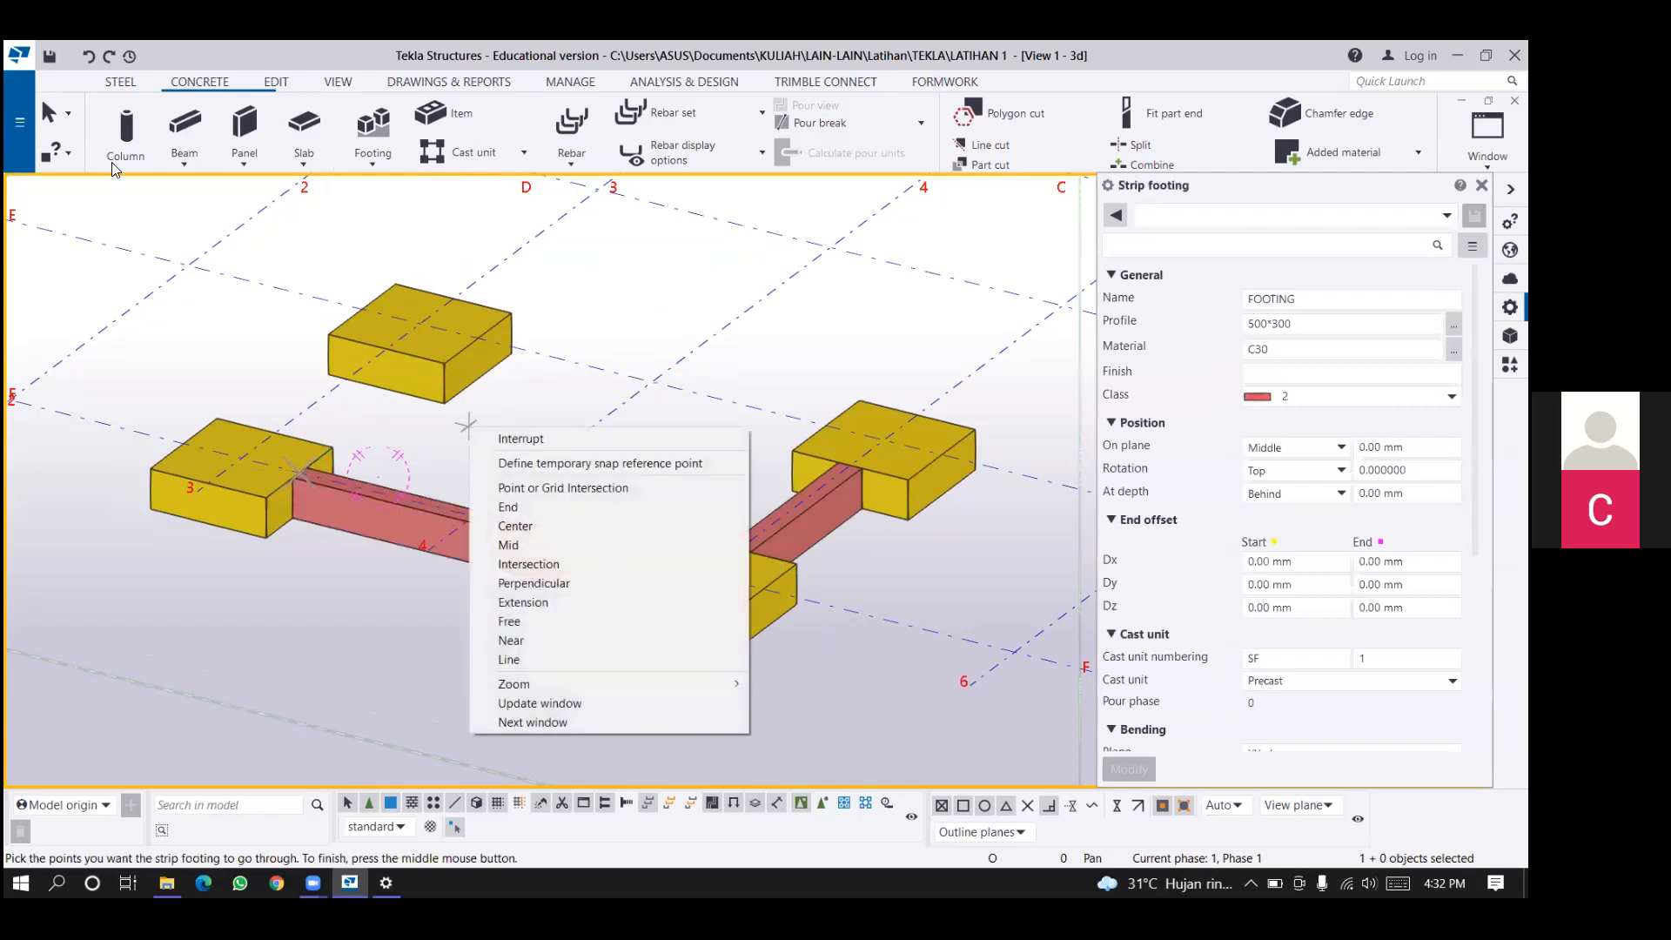
pyautogui.middleClick(501, 474)
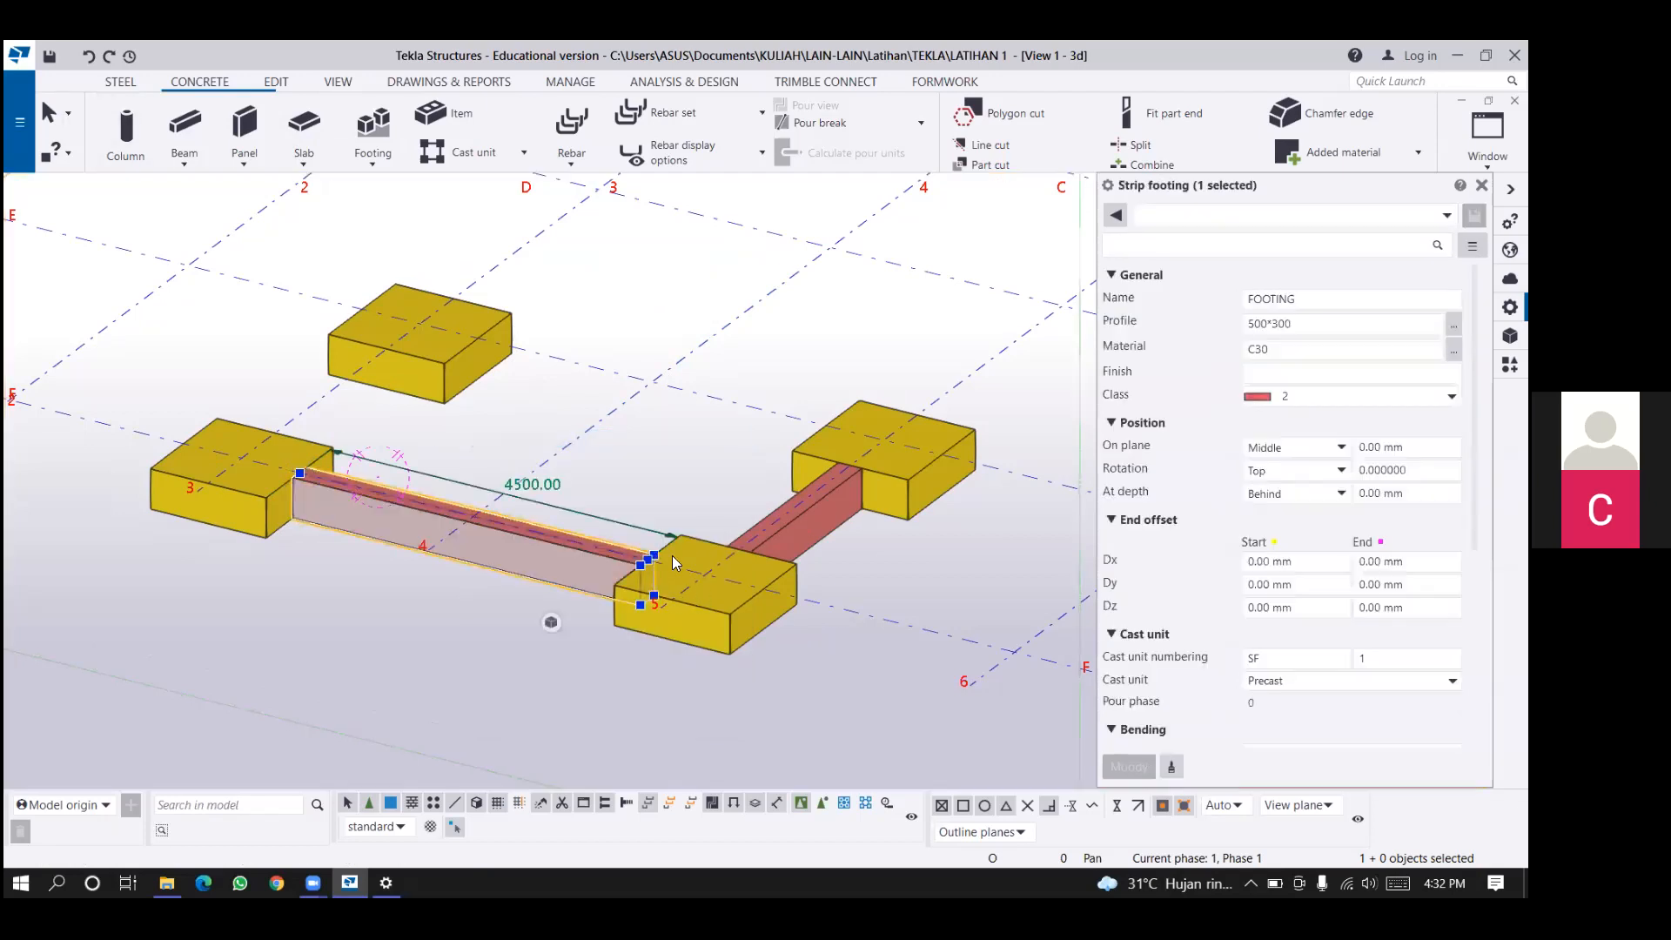
# Copy the grid line F strip footing 4000 mm over to grid line E, between the pad footings at lines 3 and 5.
pyautogui.scroll(2, 745, 576)
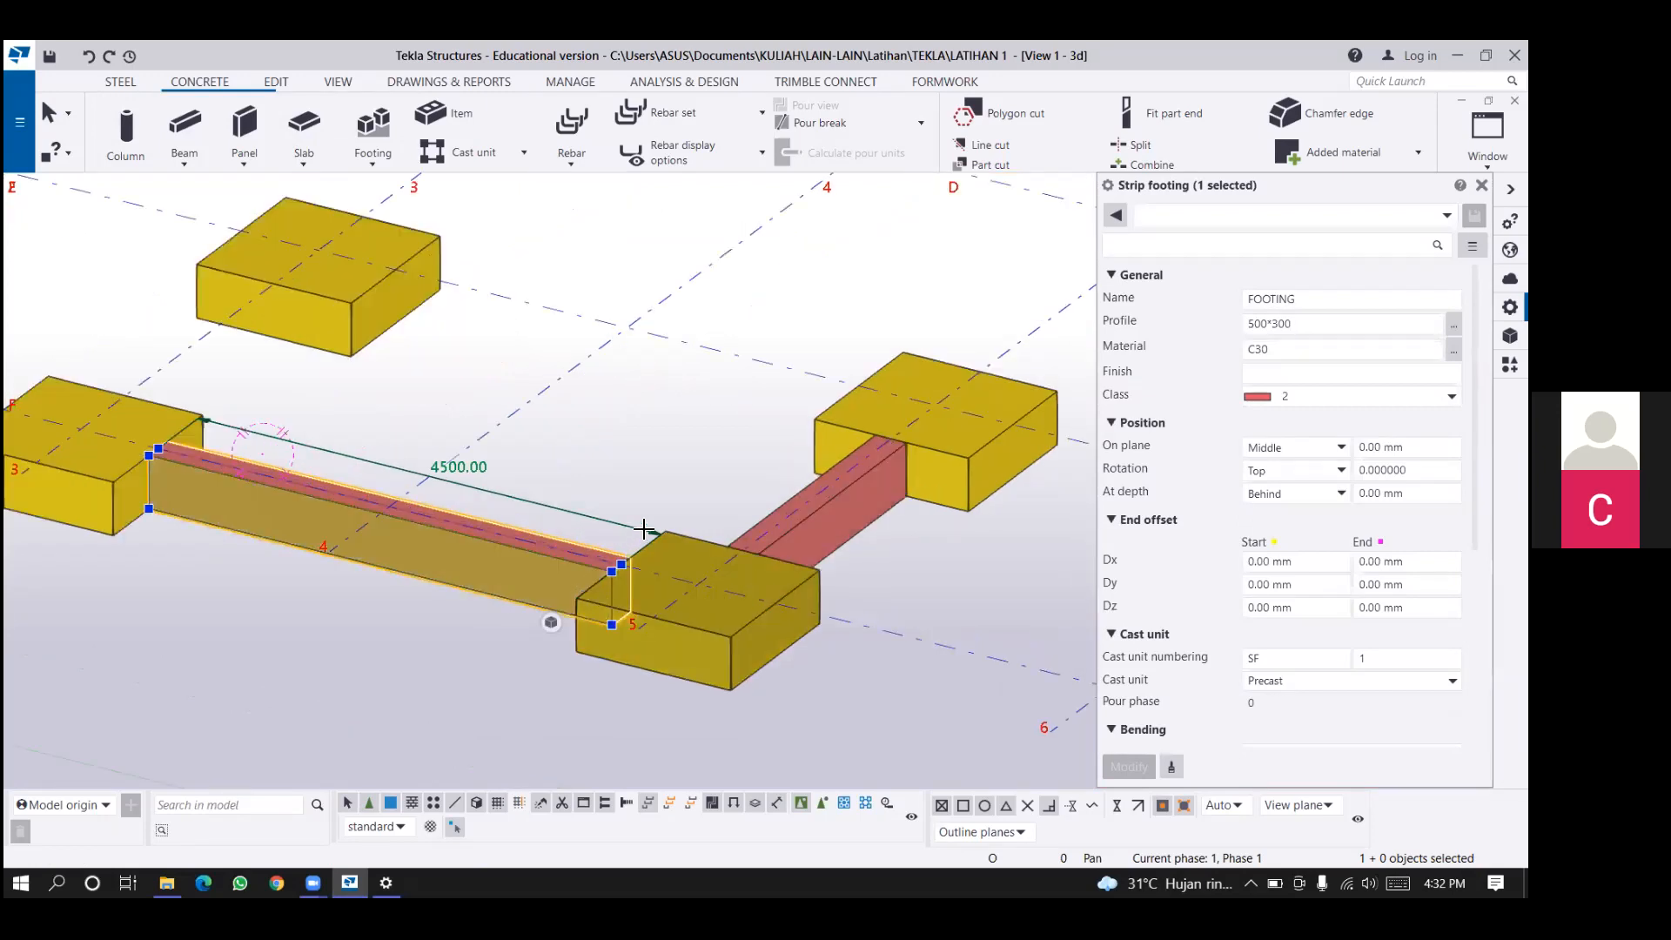
pyautogui.hotkey('ctrl', 'c')
pyautogui.scroll(1, 607, 560)
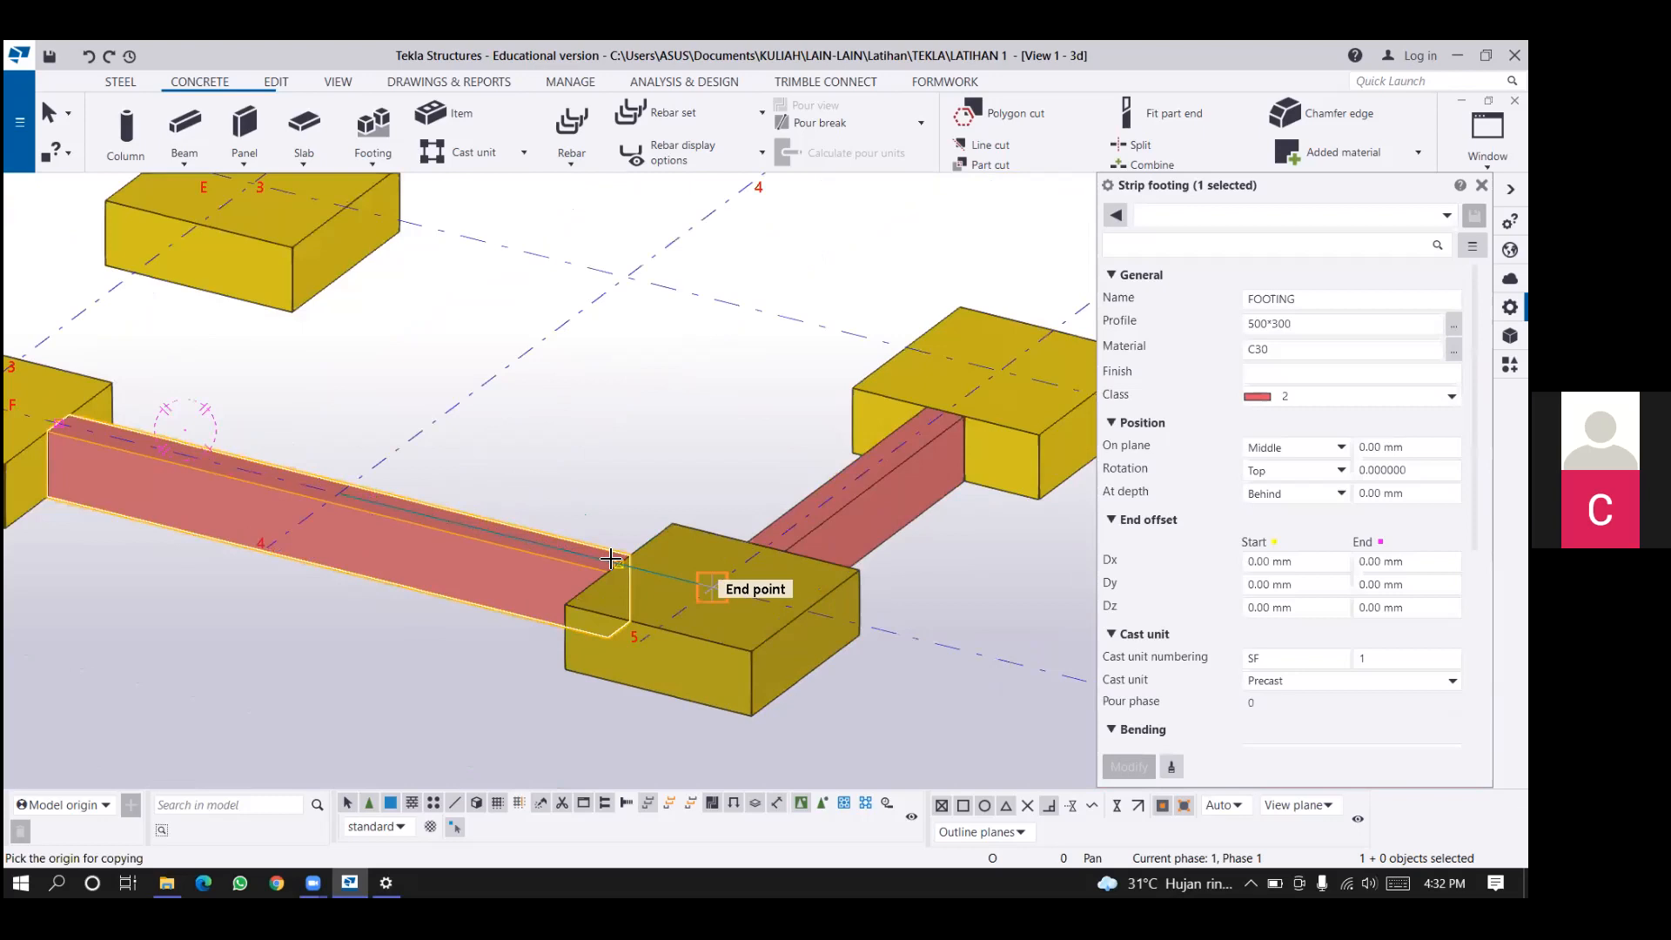
pyautogui.scroll(1, 673, 512)
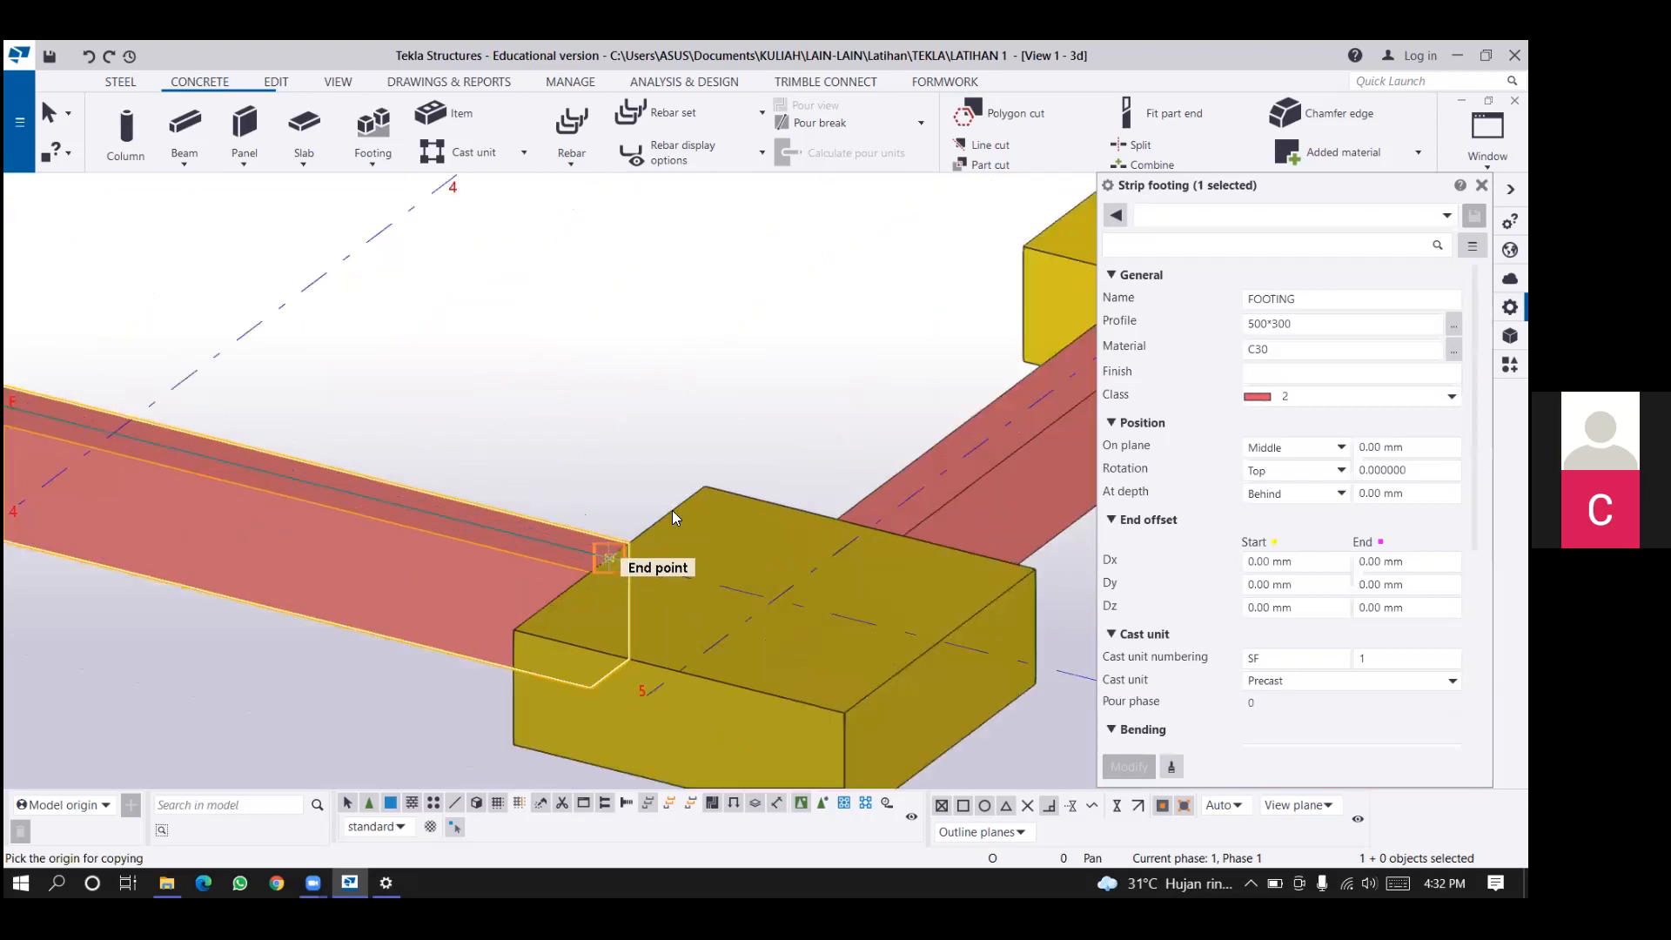
pyautogui.scroll(-2, 672, 516)
pyautogui.click(687, 412)
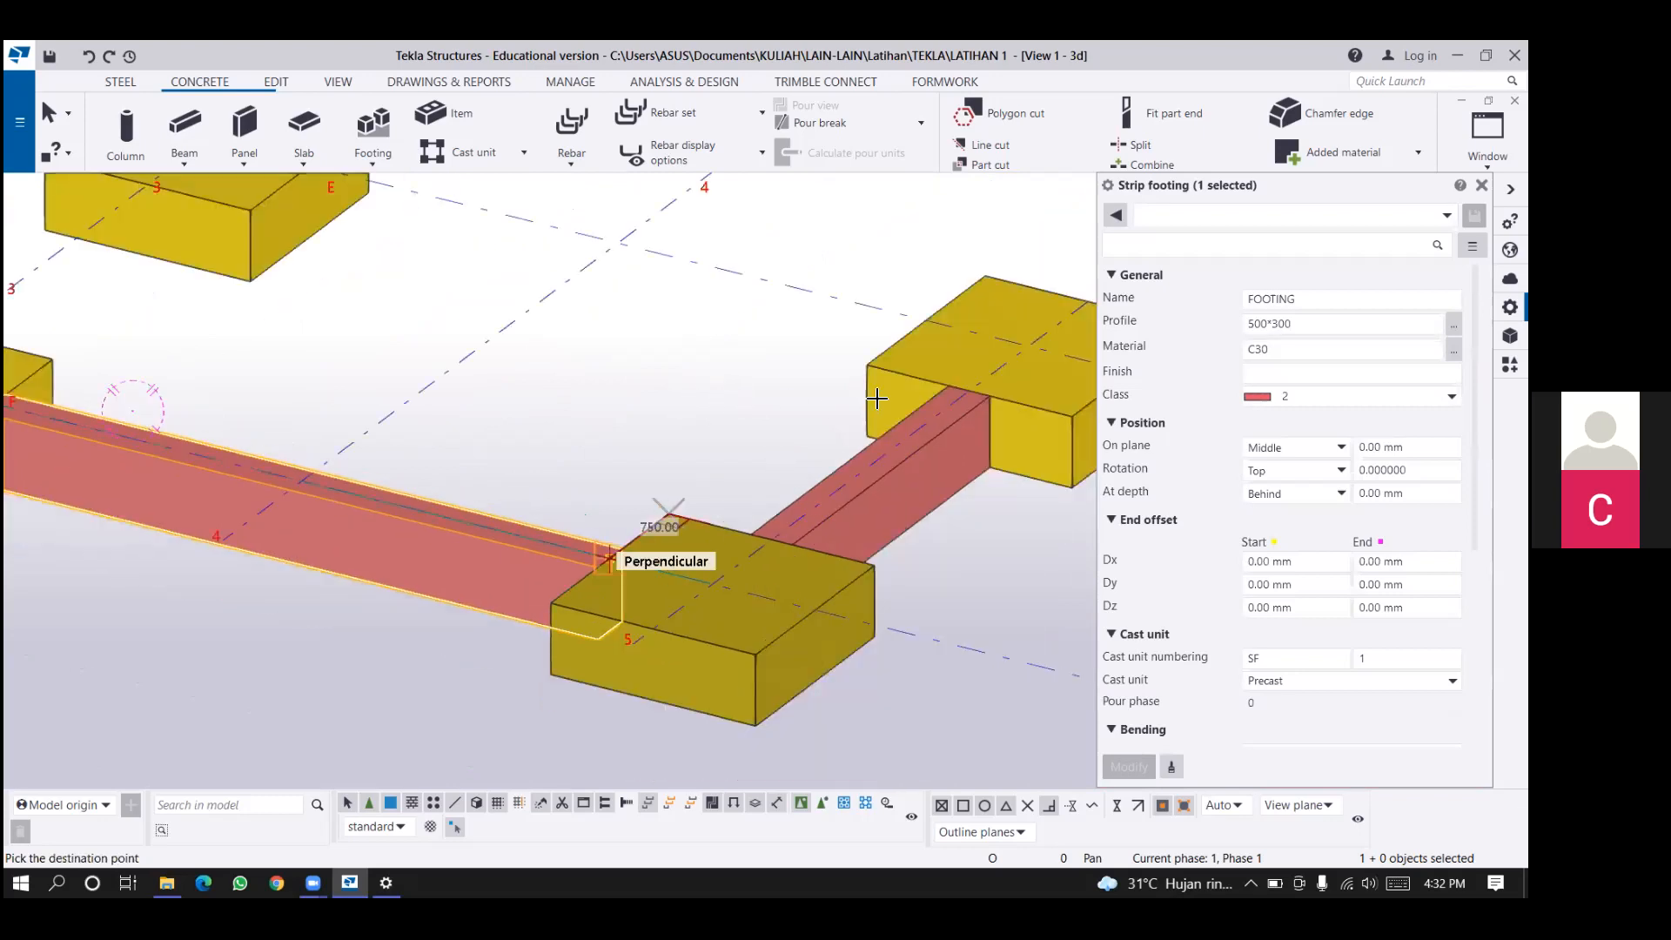
pyautogui.scroll(-2, 877, 398)
pyautogui.moveTo(827, 392); pyautogui.dragTo(818, 422, button='middle')
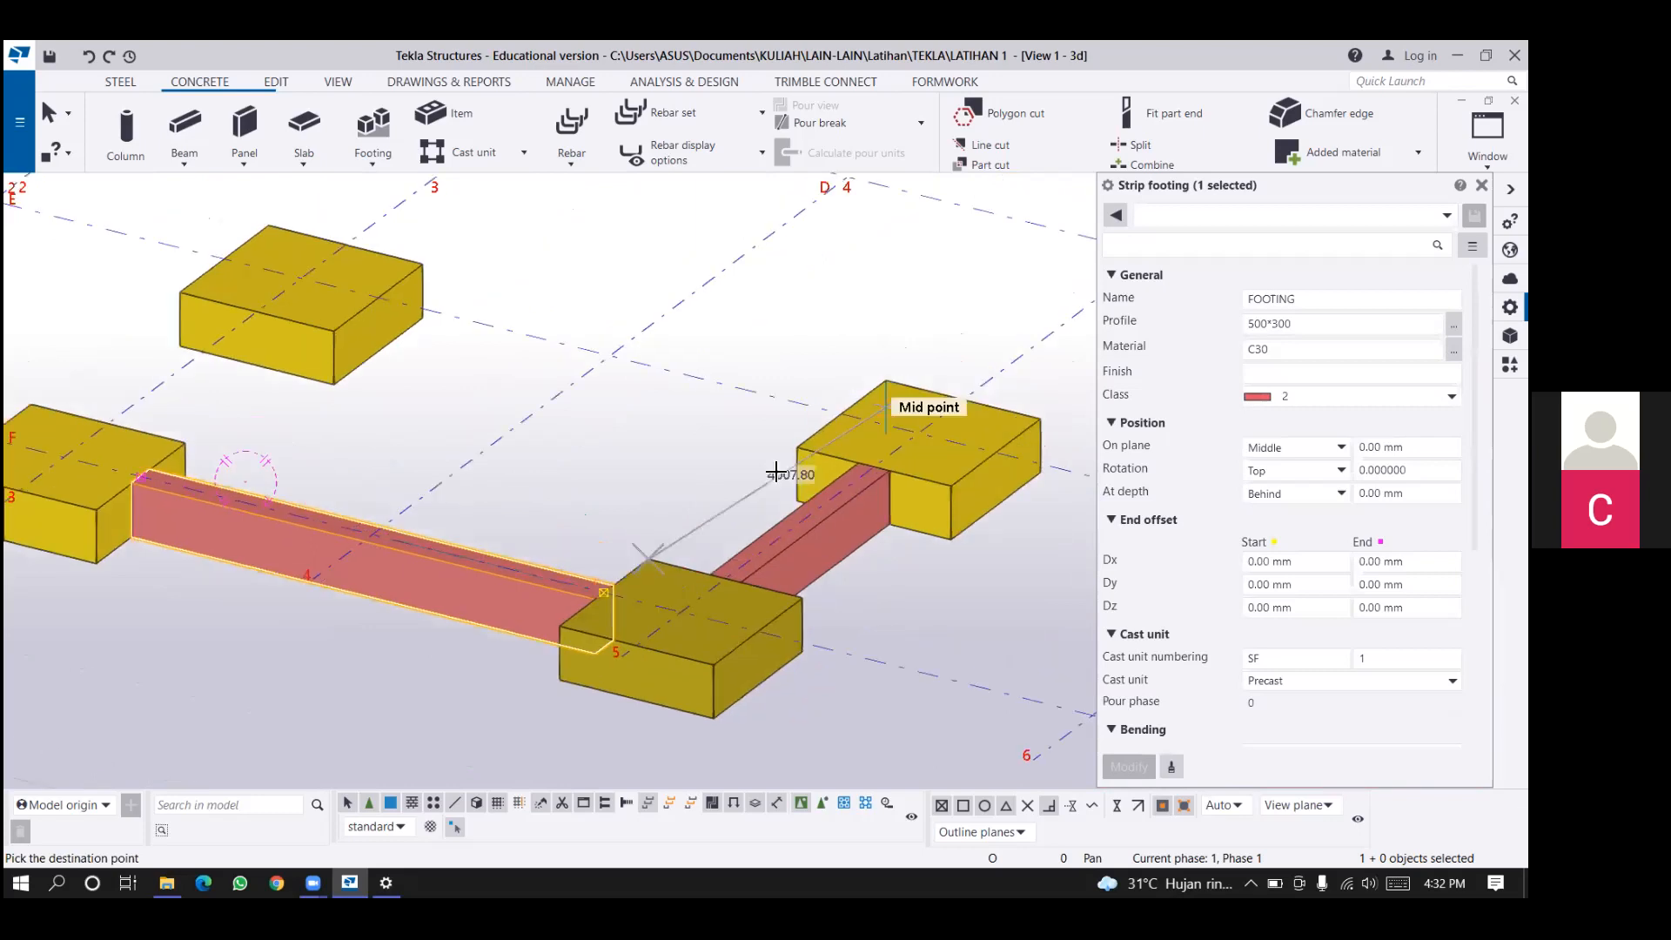
pyautogui.scroll(1, 811, 416)
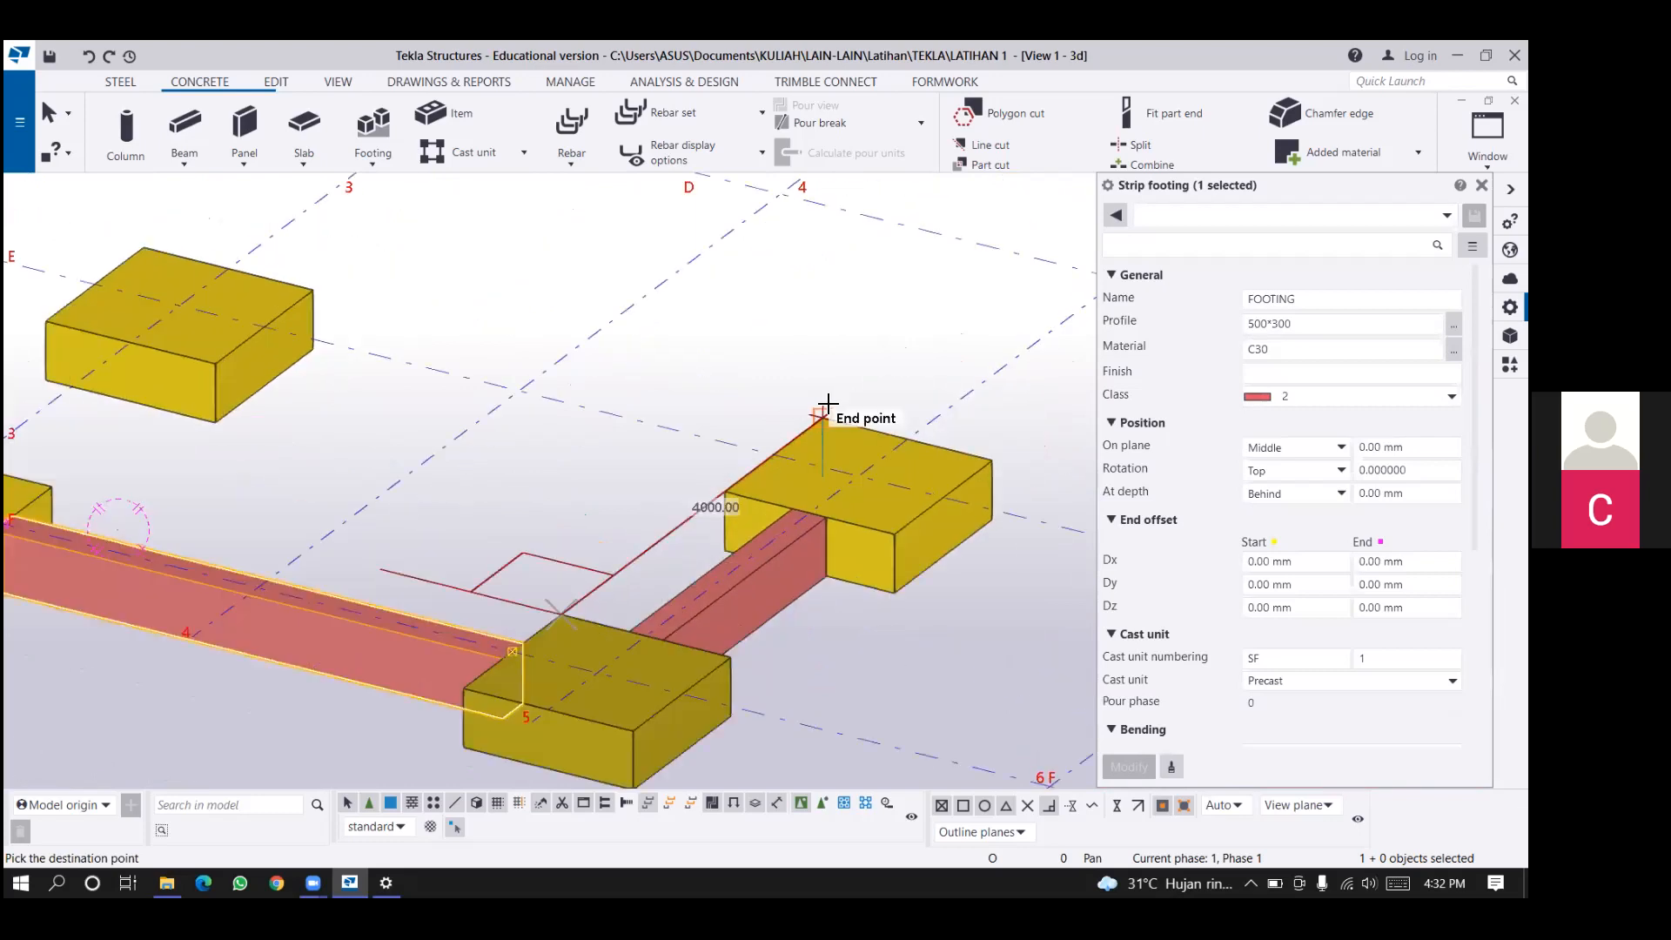
pyautogui.rightClick(741, 353)
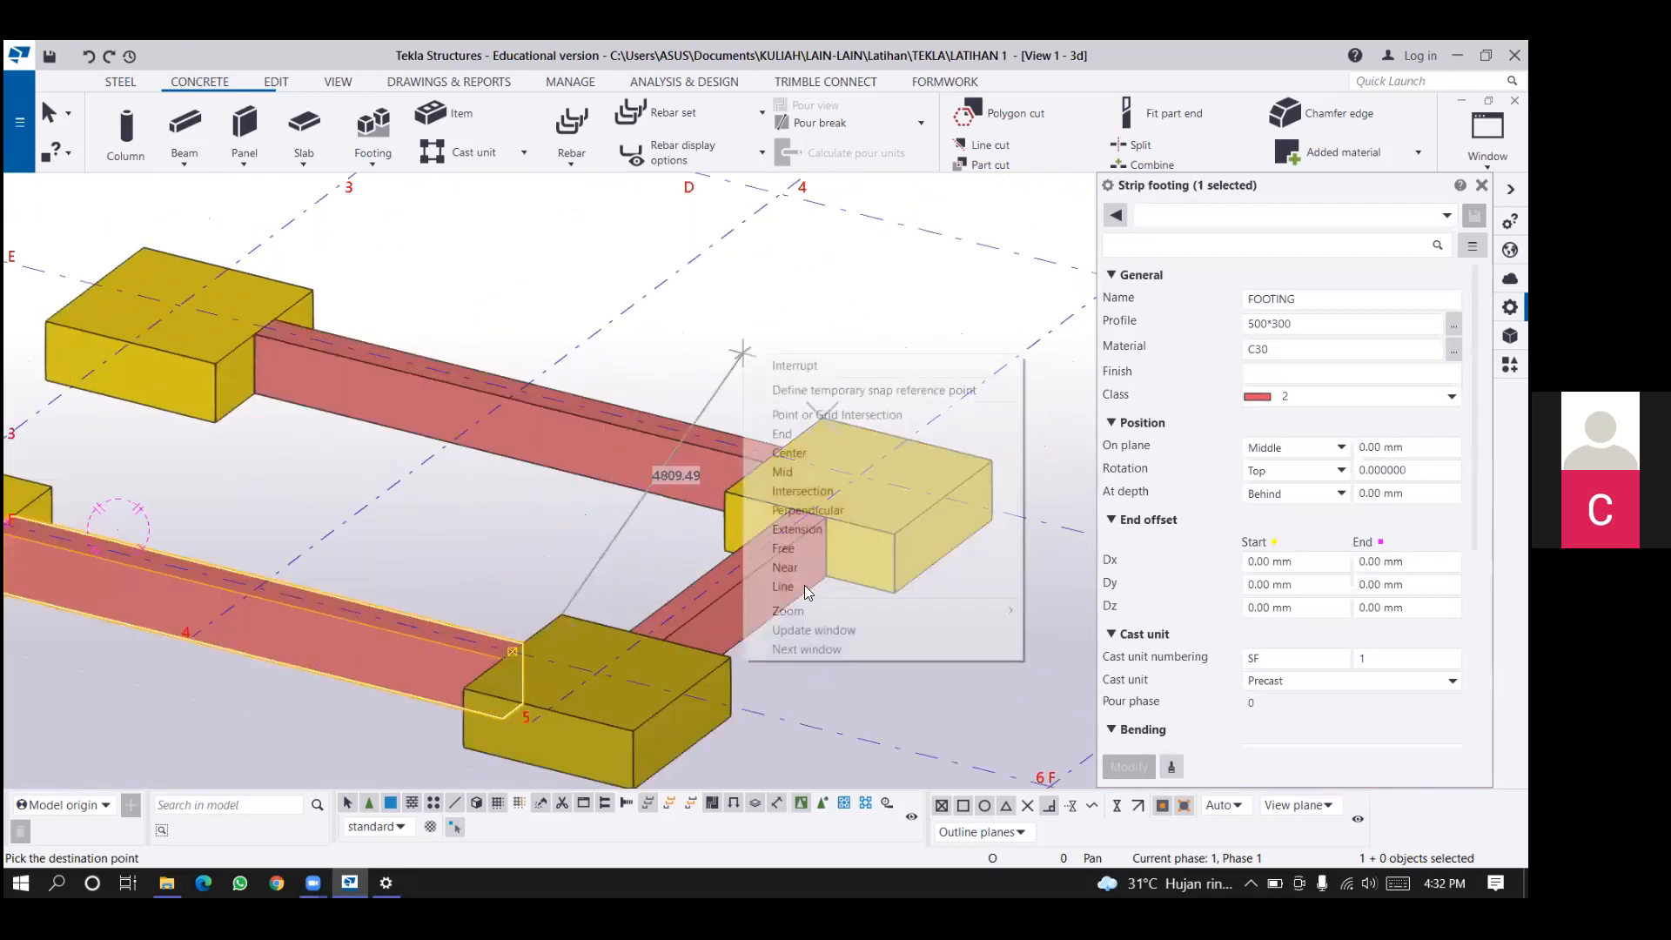
# Copy the grid line 5 strip footing 6000 mm over to grid line 3 to join the pad footings there.
pyautogui.click(764, 589)
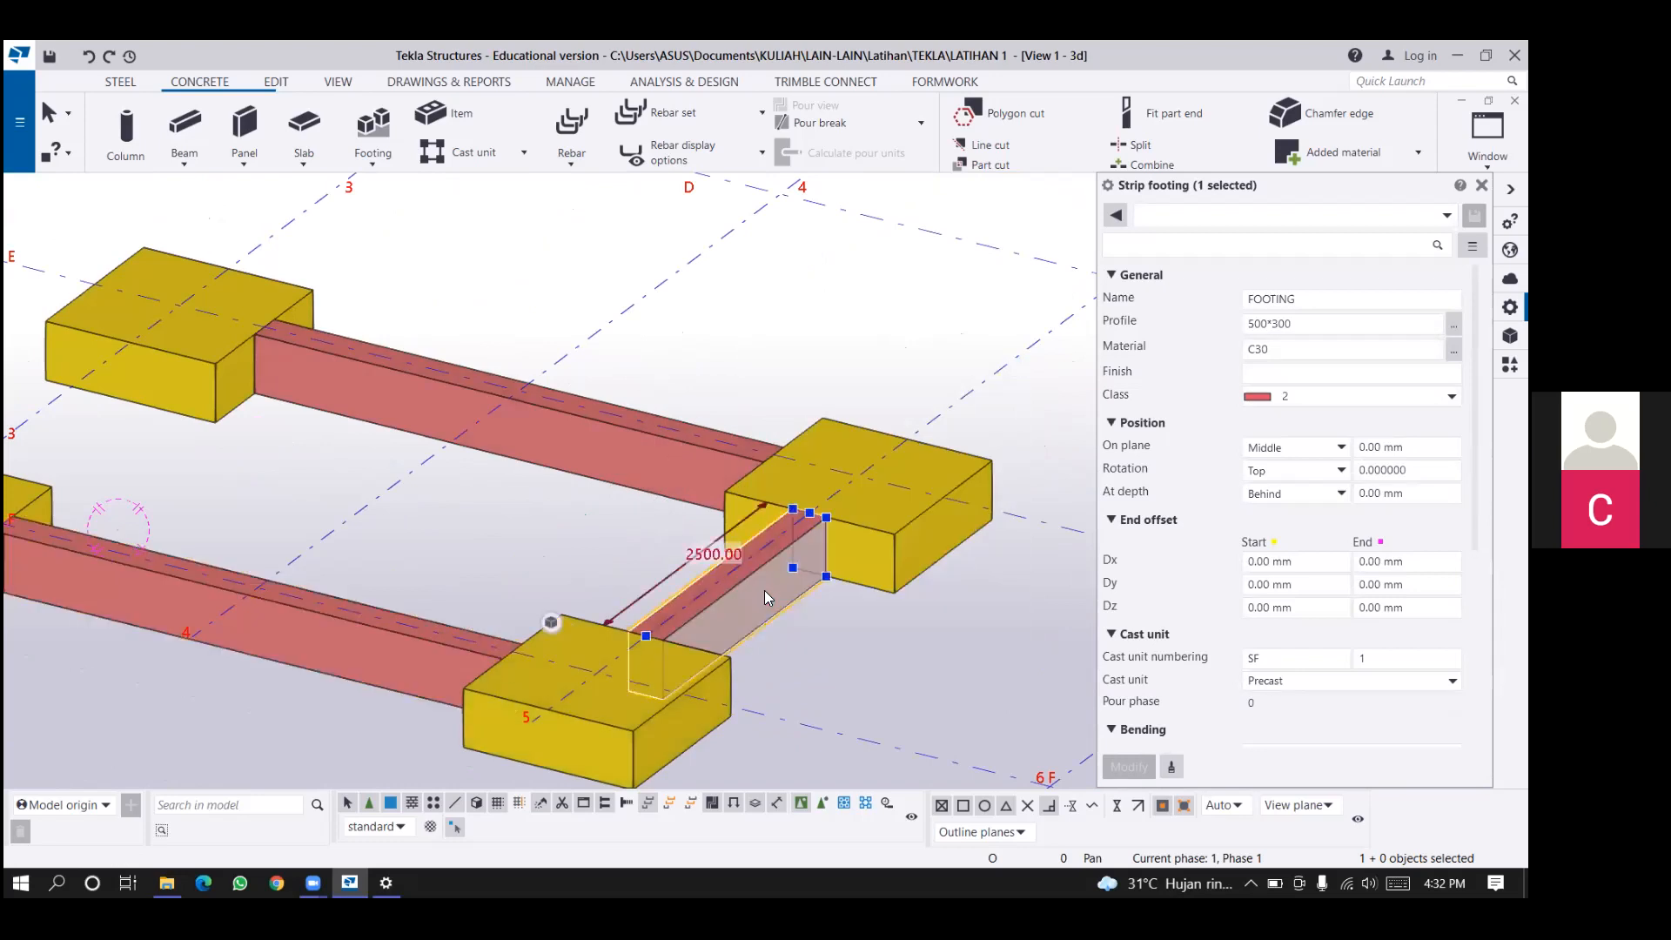
pyautogui.hotkey('ctrl', 'c')
pyautogui.click(896, 540)
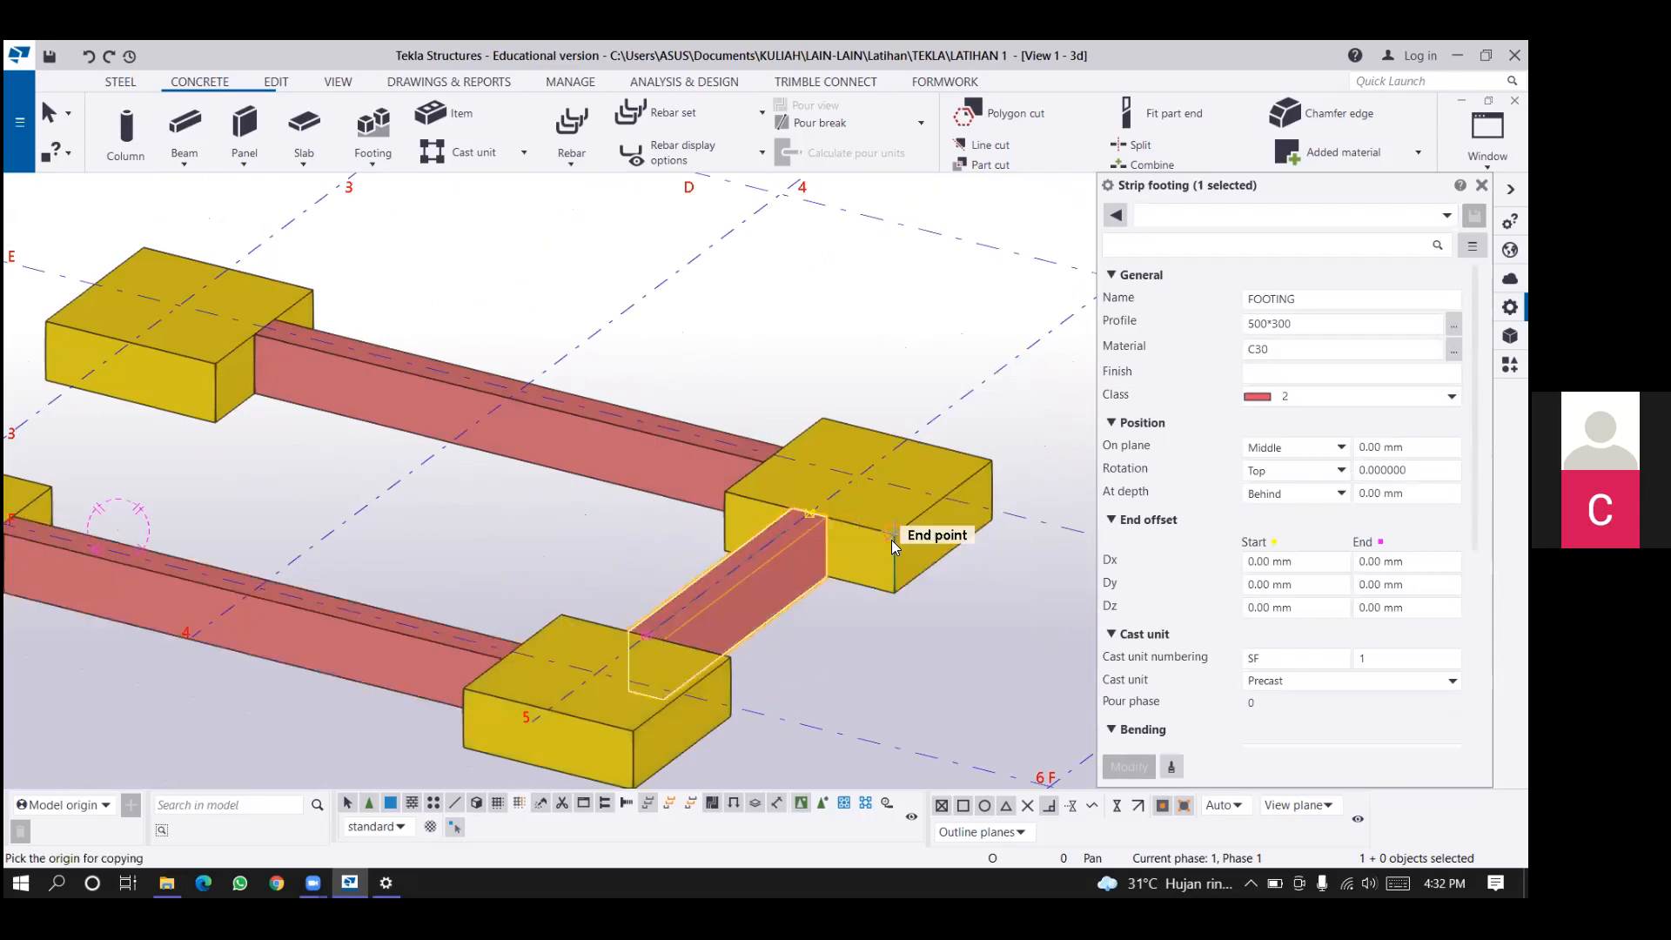
pyautogui.click(310, 481)
pyautogui.rightClick(361, 501)
pyautogui.click(435, 514)
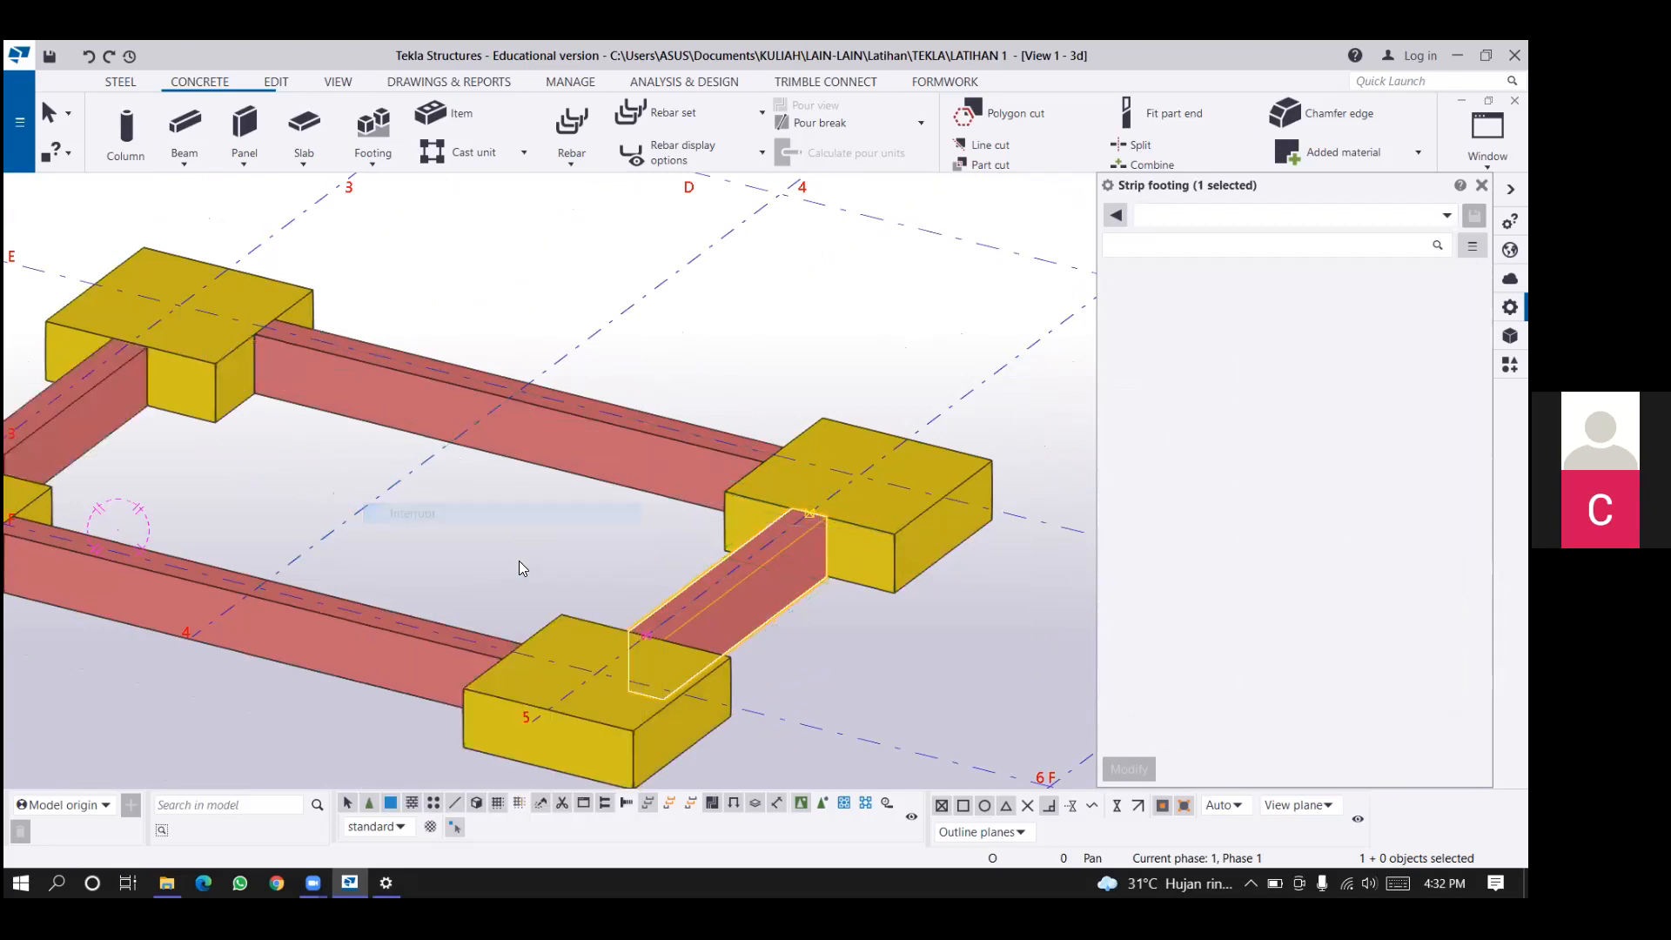
# Copy the two pad footings on grid line E and their three connecting strip footings 4000 mm over to grid line D.
pyautogui.scroll(-2, 572, 508)
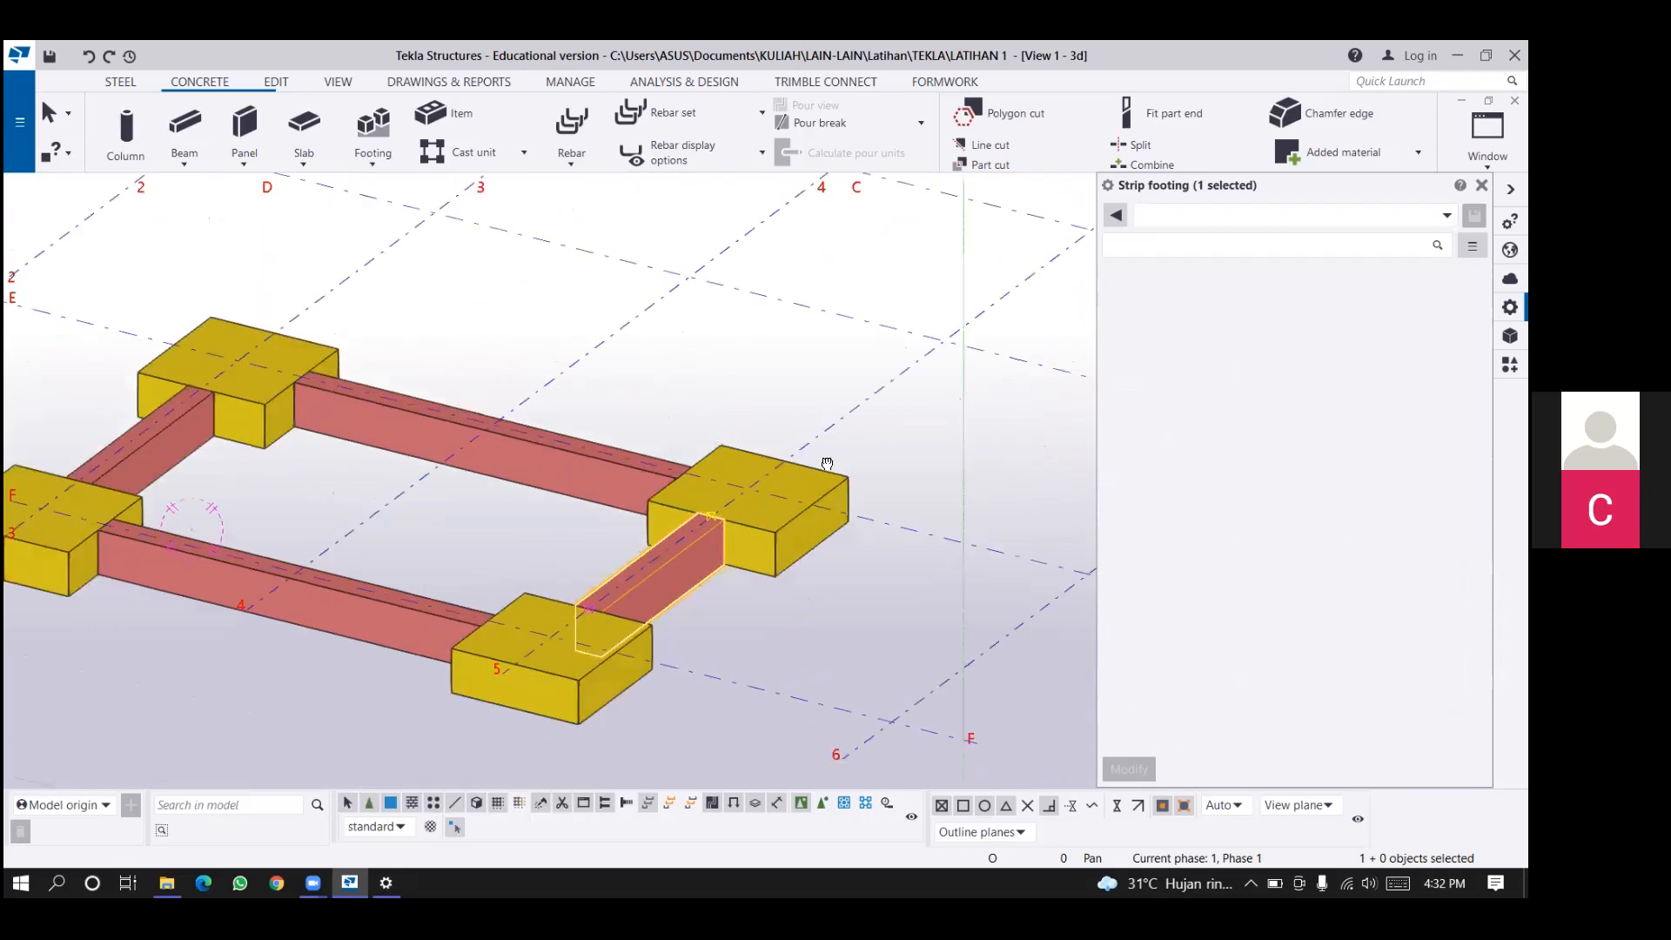
pyautogui.moveTo(827, 464); pyautogui.dragTo(790, 468, button='middle')
pyautogui.scroll(-1, 783, 466)
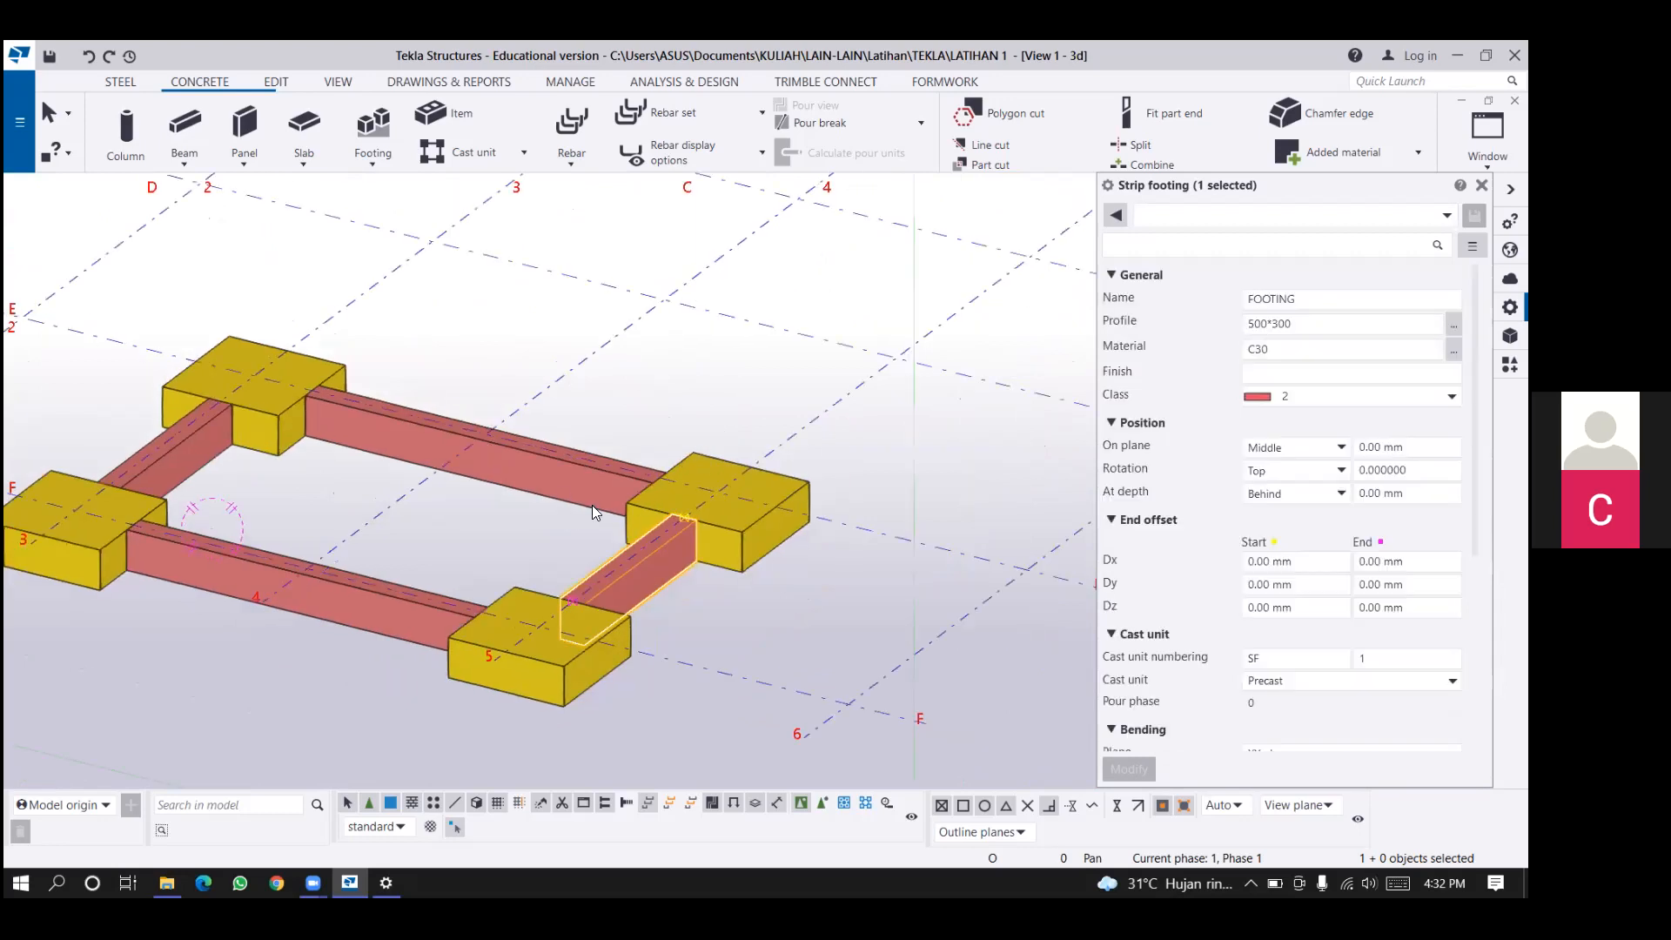
pyautogui.keyDown('ctrl'); pyautogui.moveTo(752, 572); pyautogui.dragTo(735, 503, button='middle'); pyautogui.keyUp('ctrl')
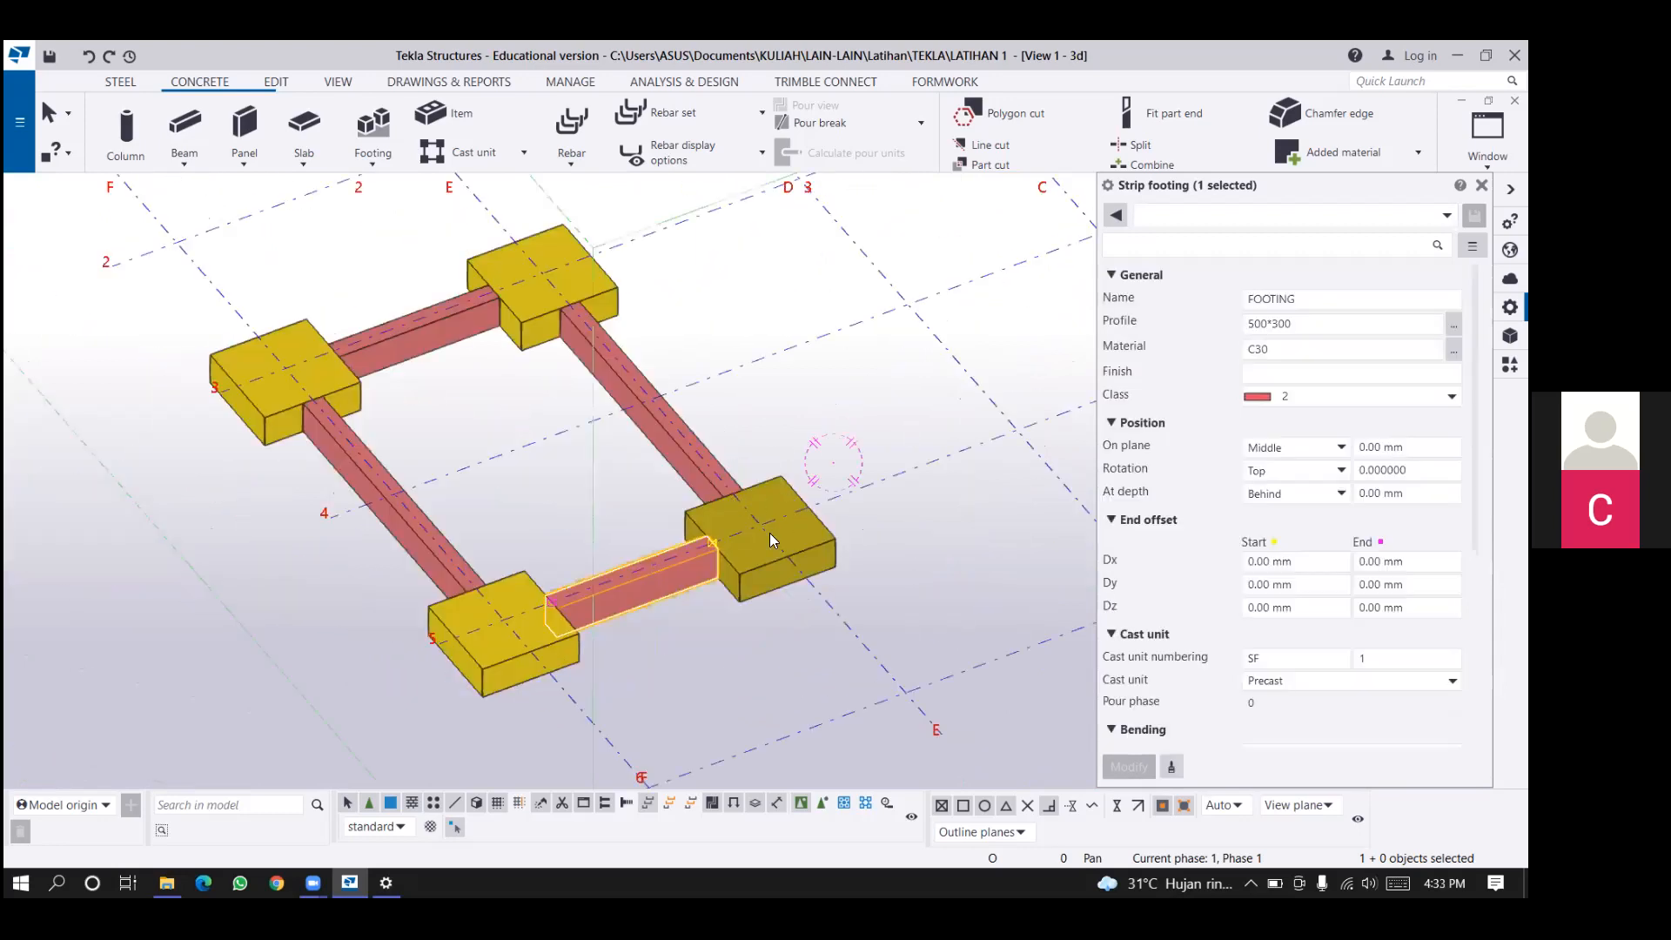
pyautogui.keyDown('ctrl'); pyautogui.moveTo(509, 246); pyautogui.dragTo(548, 320, button='middle'); pyautogui.keyUp('ctrl')
pyautogui.scroll(-2, 549, 320)
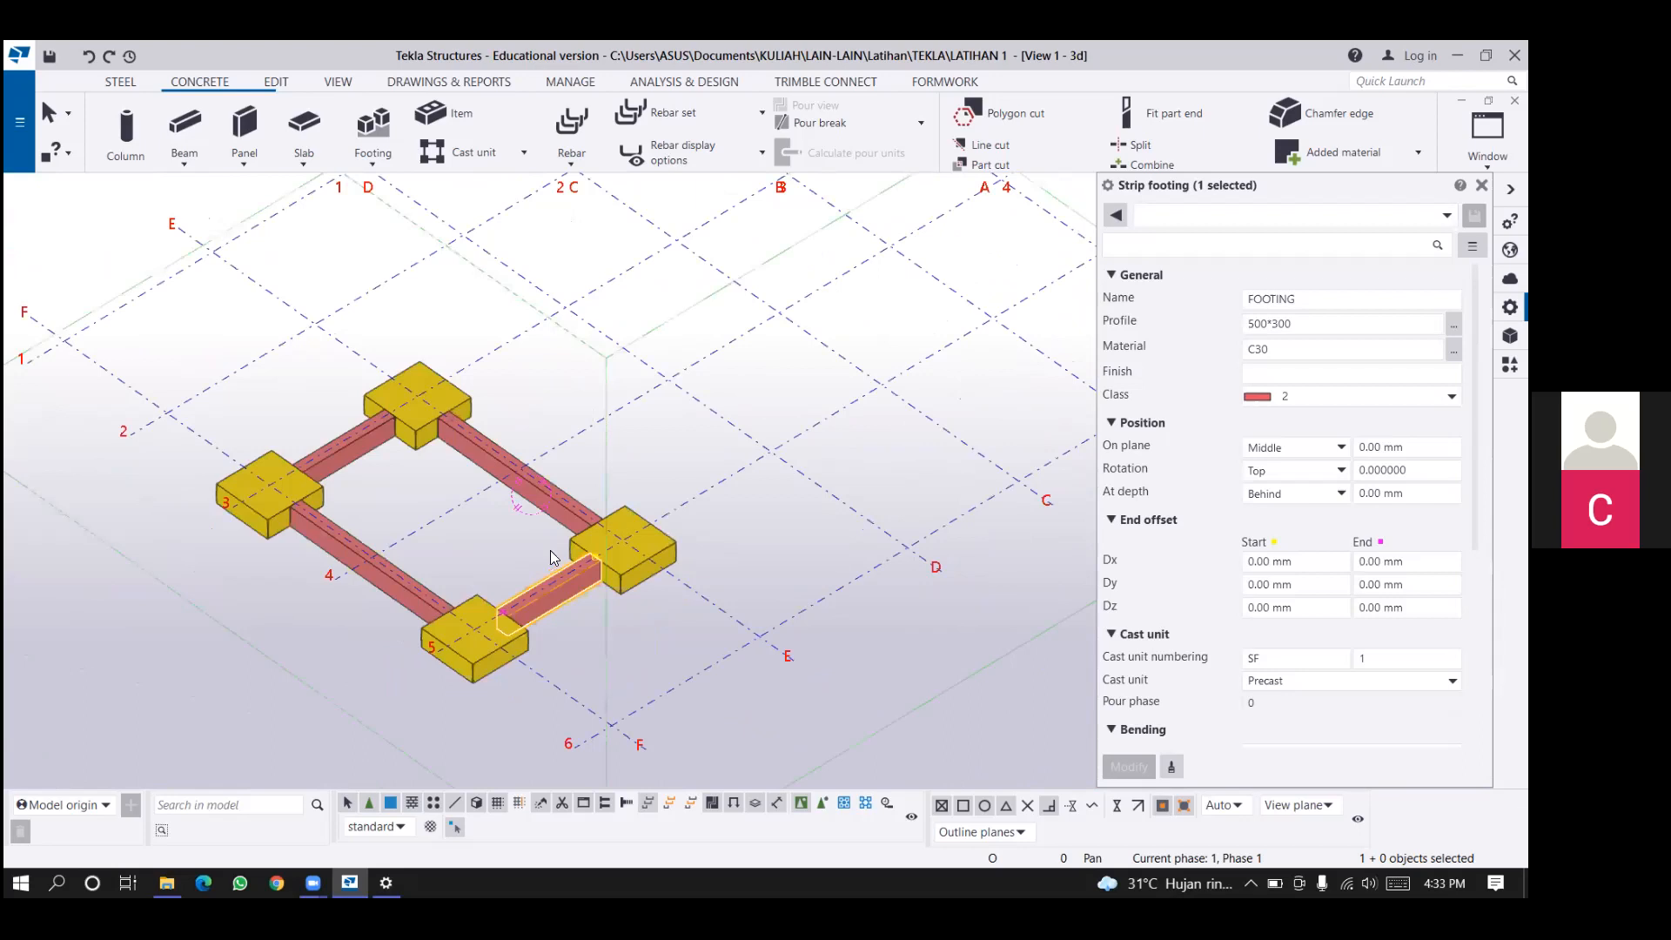
pyautogui.keyDown('ctrl'); pyautogui.moveTo(532, 538); pyautogui.dragTo(591, 509, button='middle'); pyautogui.keyUp('ctrl')
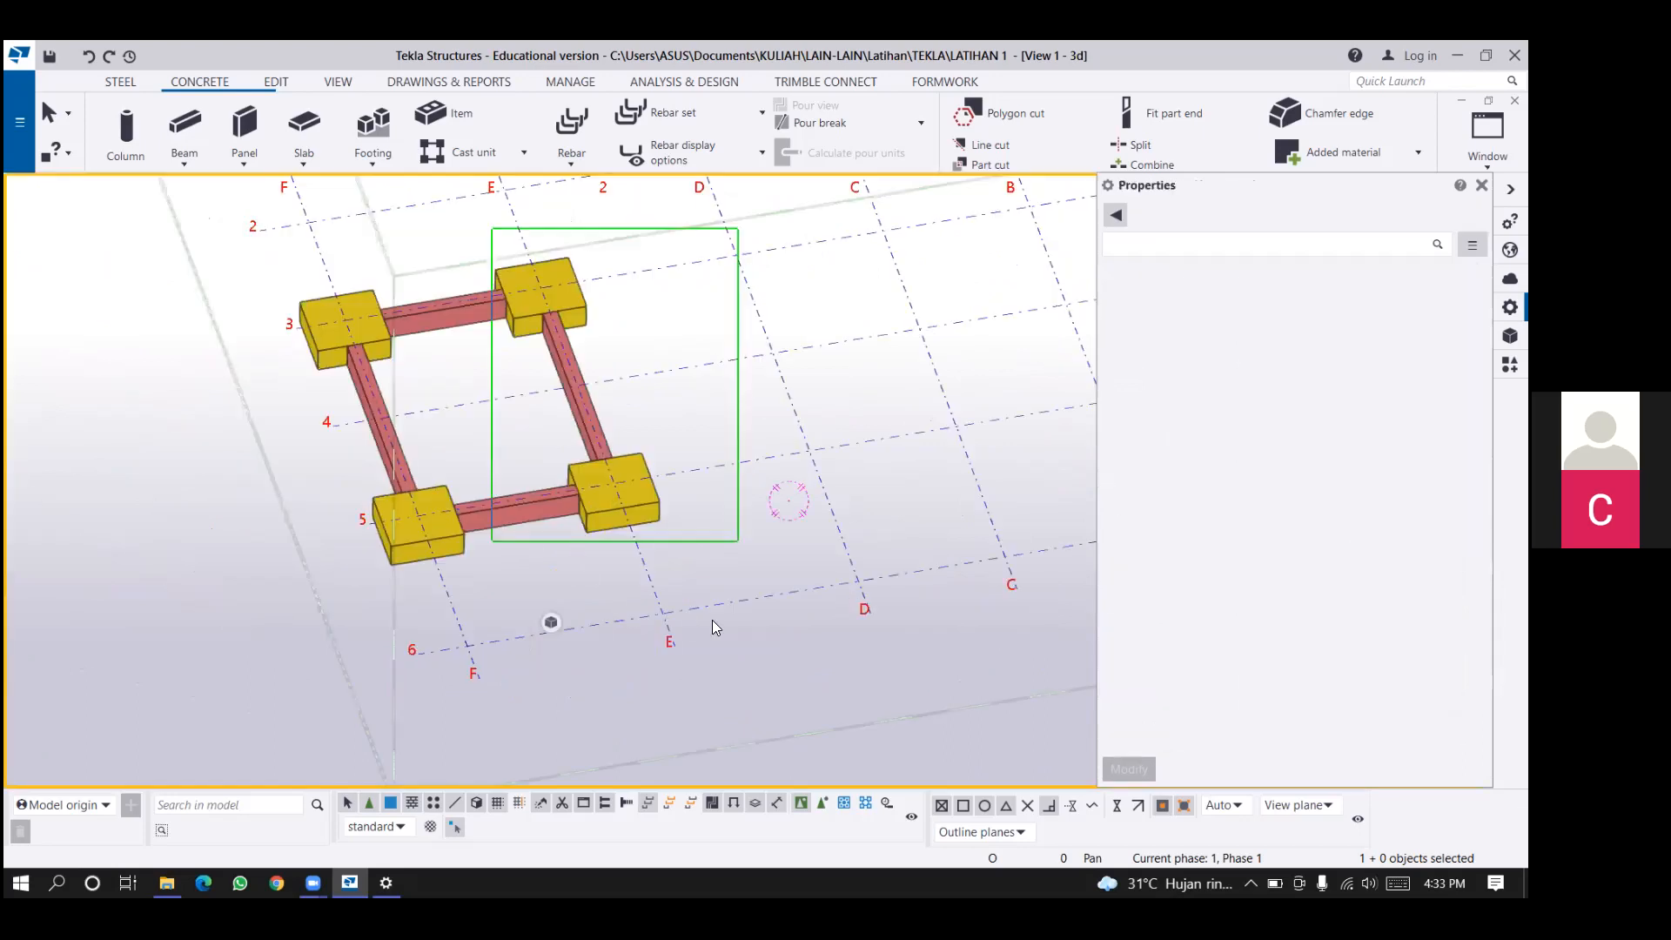
pyautogui.moveTo(738, 228); pyautogui.dragTo(492, 541)
pyautogui.scroll(-1, 539, 674)
pyautogui.moveTo(539, 673); pyautogui.dragTo(520, 765, button='middle')
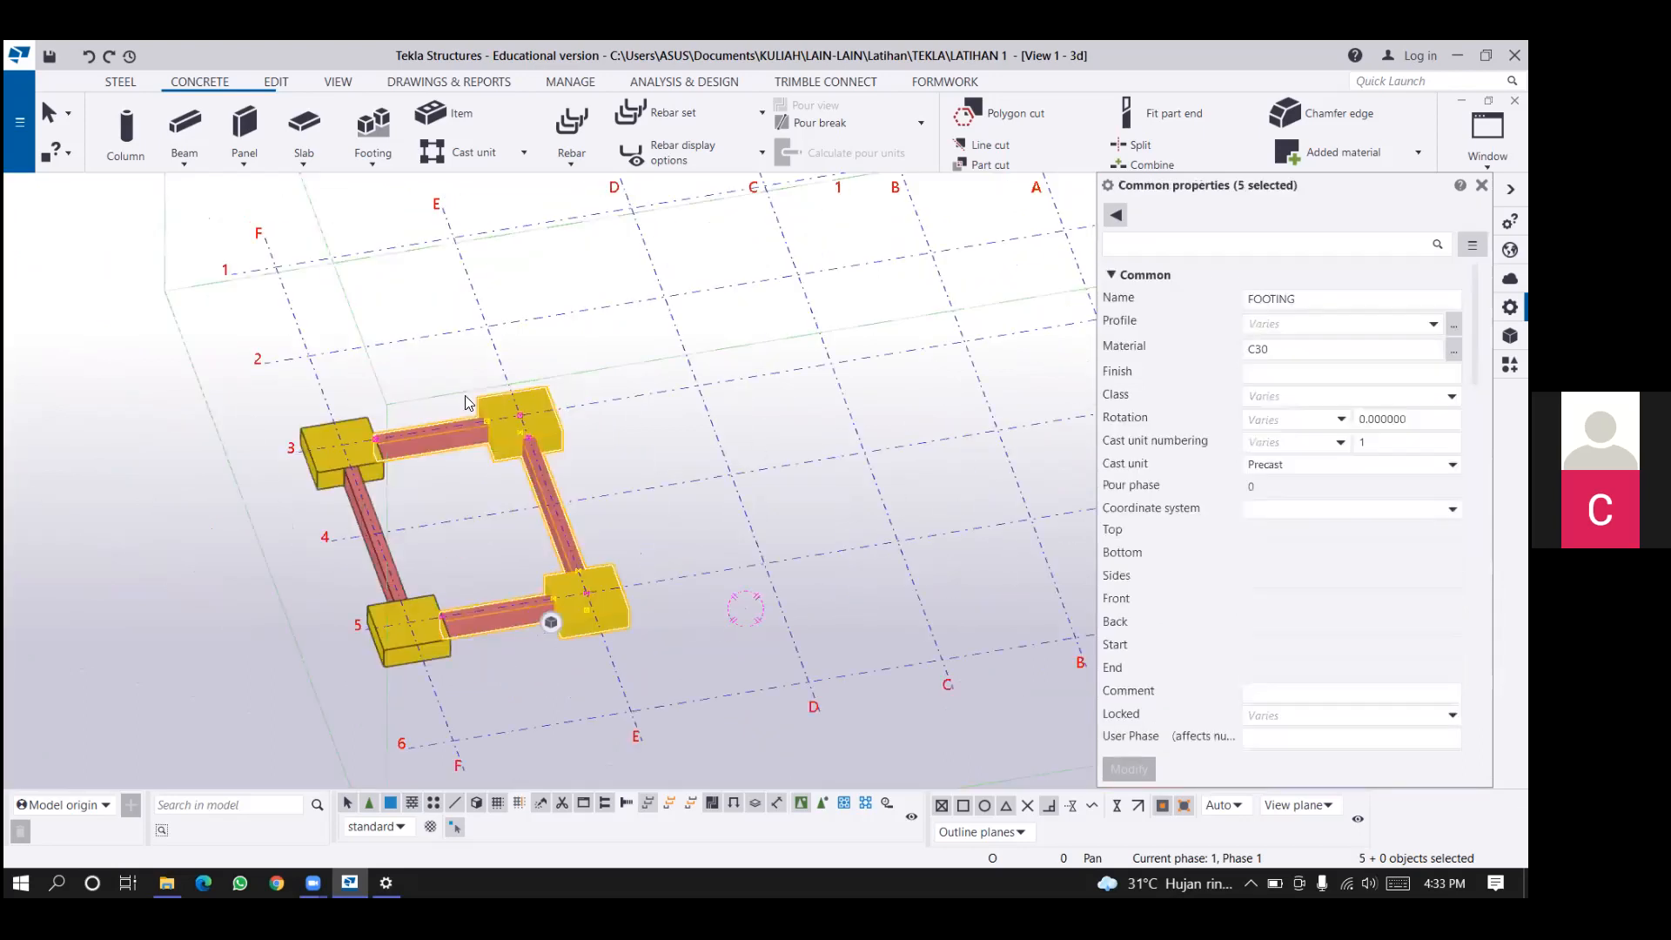
pyautogui.keyDown('ctrl'); pyautogui.moveTo(544, 468); pyautogui.dragTo(494, 522, button='middle'); pyautogui.keyUp('ctrl')
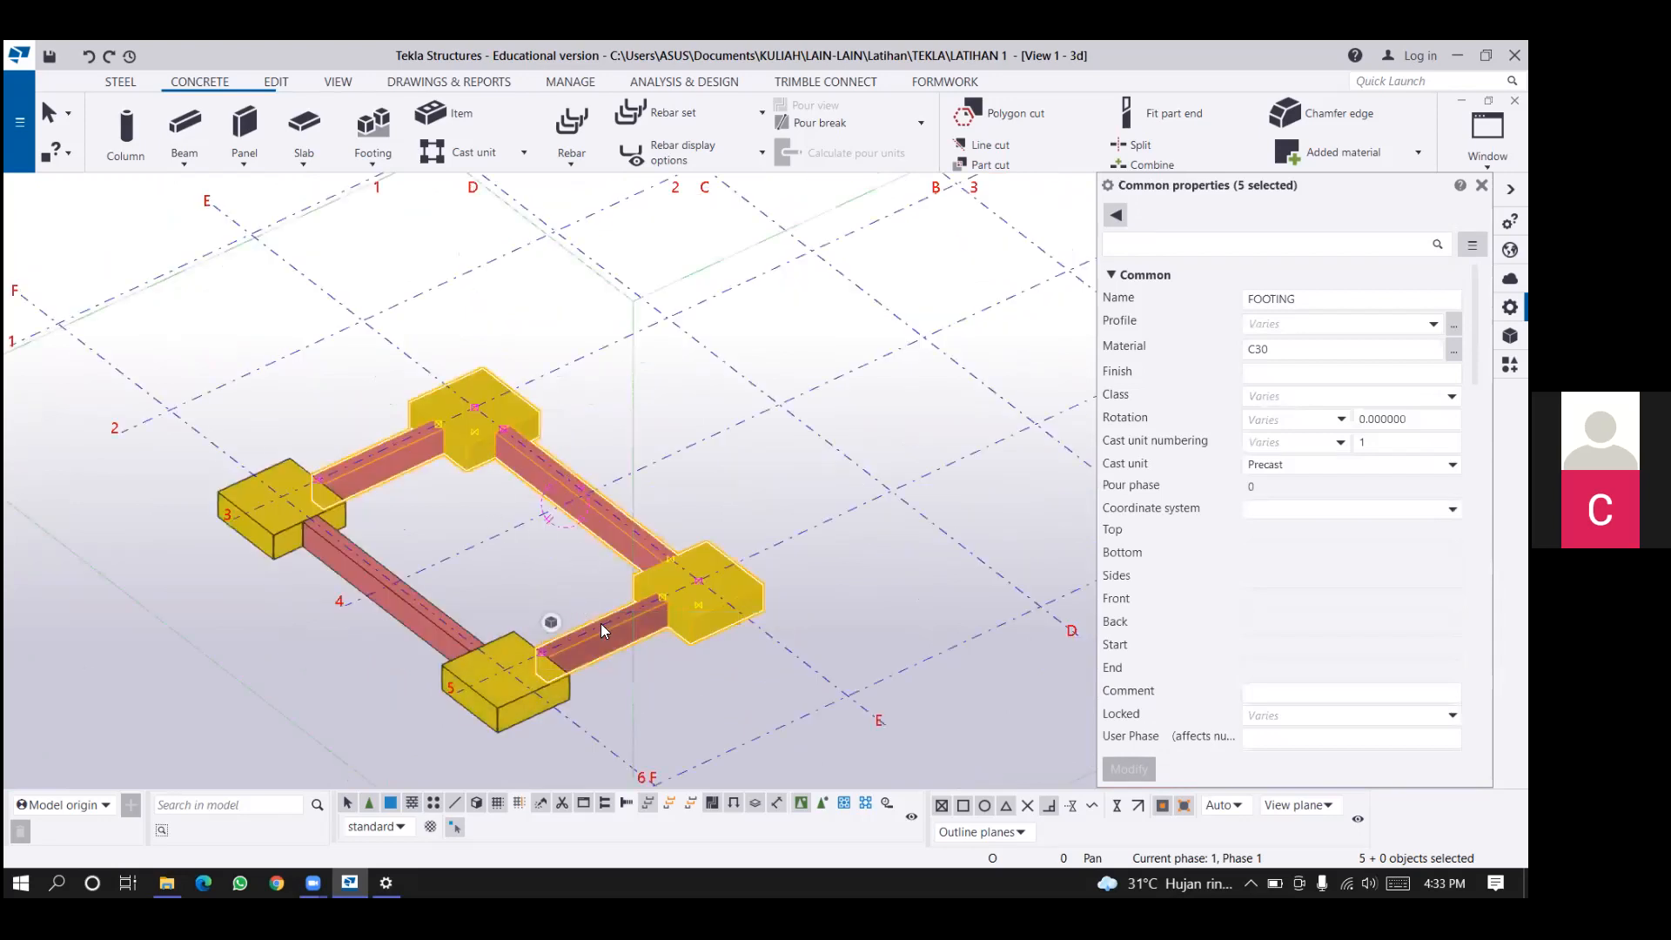
pyautogui.scroll(1, 601, 624)
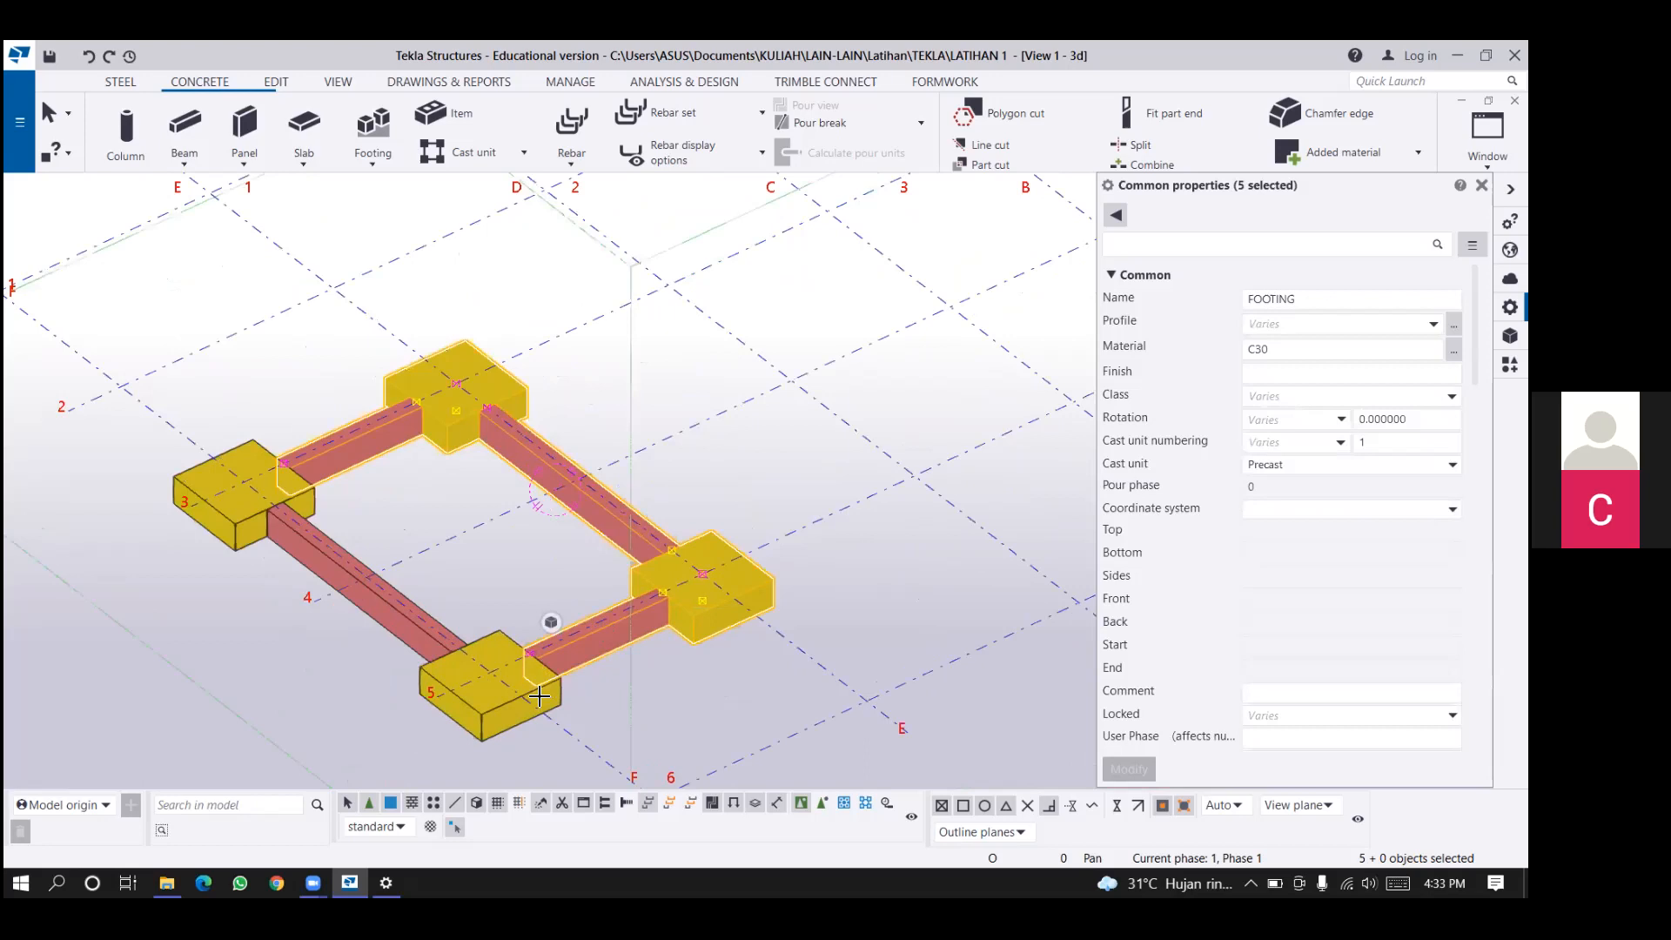
pyautogui.scroll(1, 511, 696)
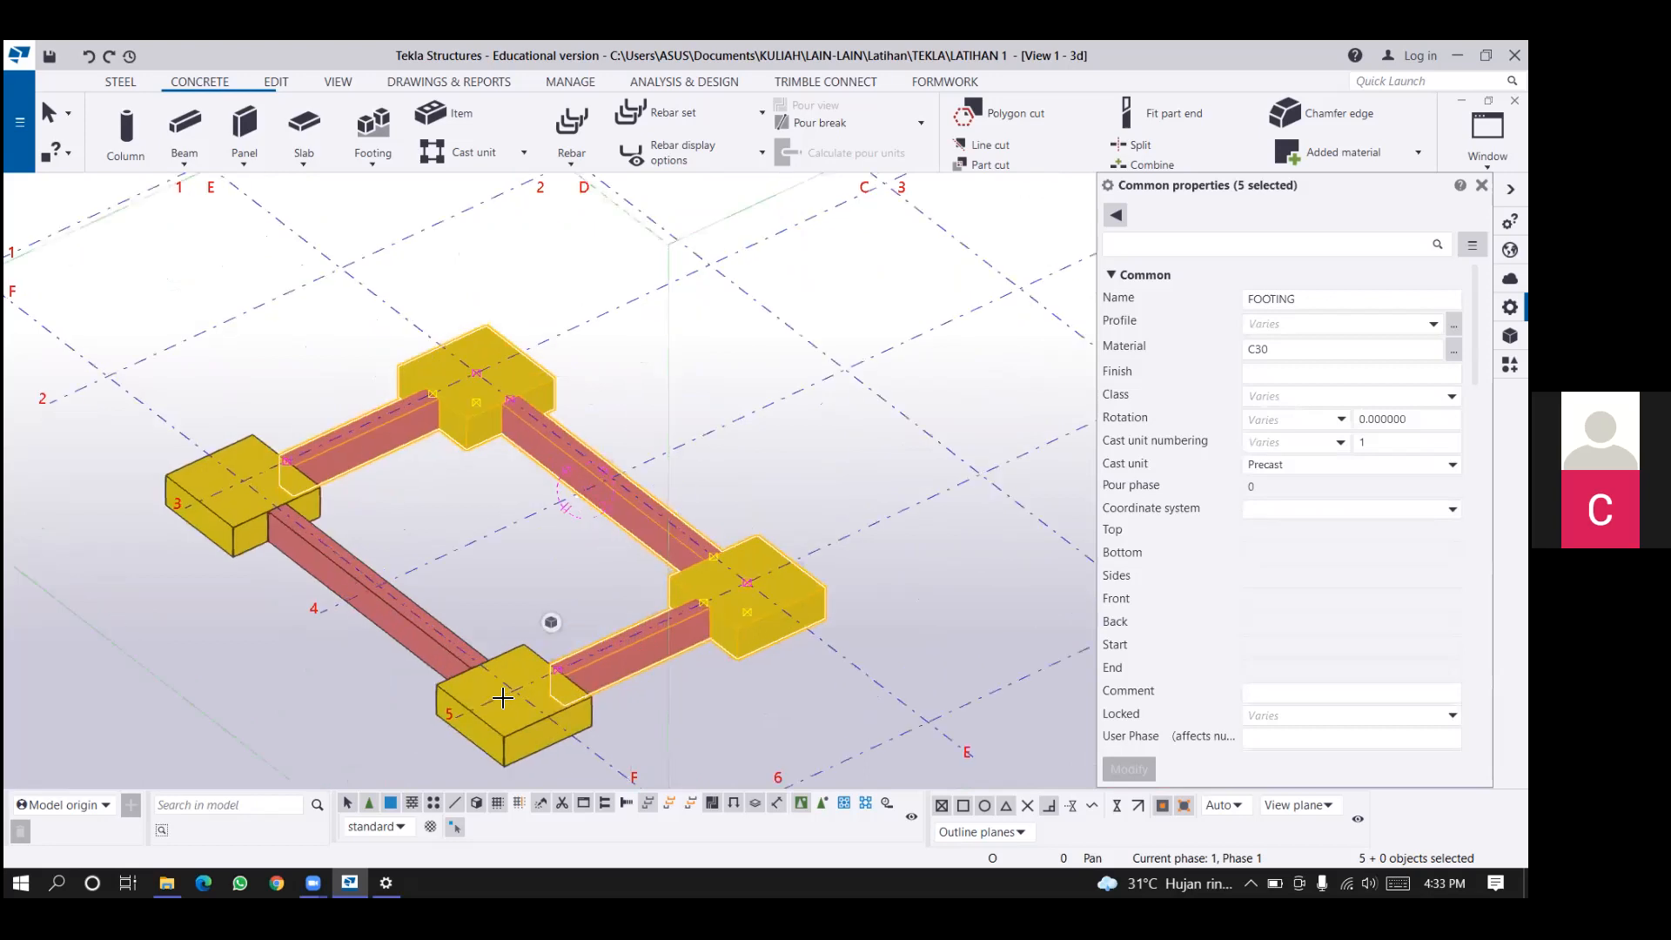
pyautogui.hotkey('ctrl', 'c')
pyautogui.scroll(1, 503, 691)
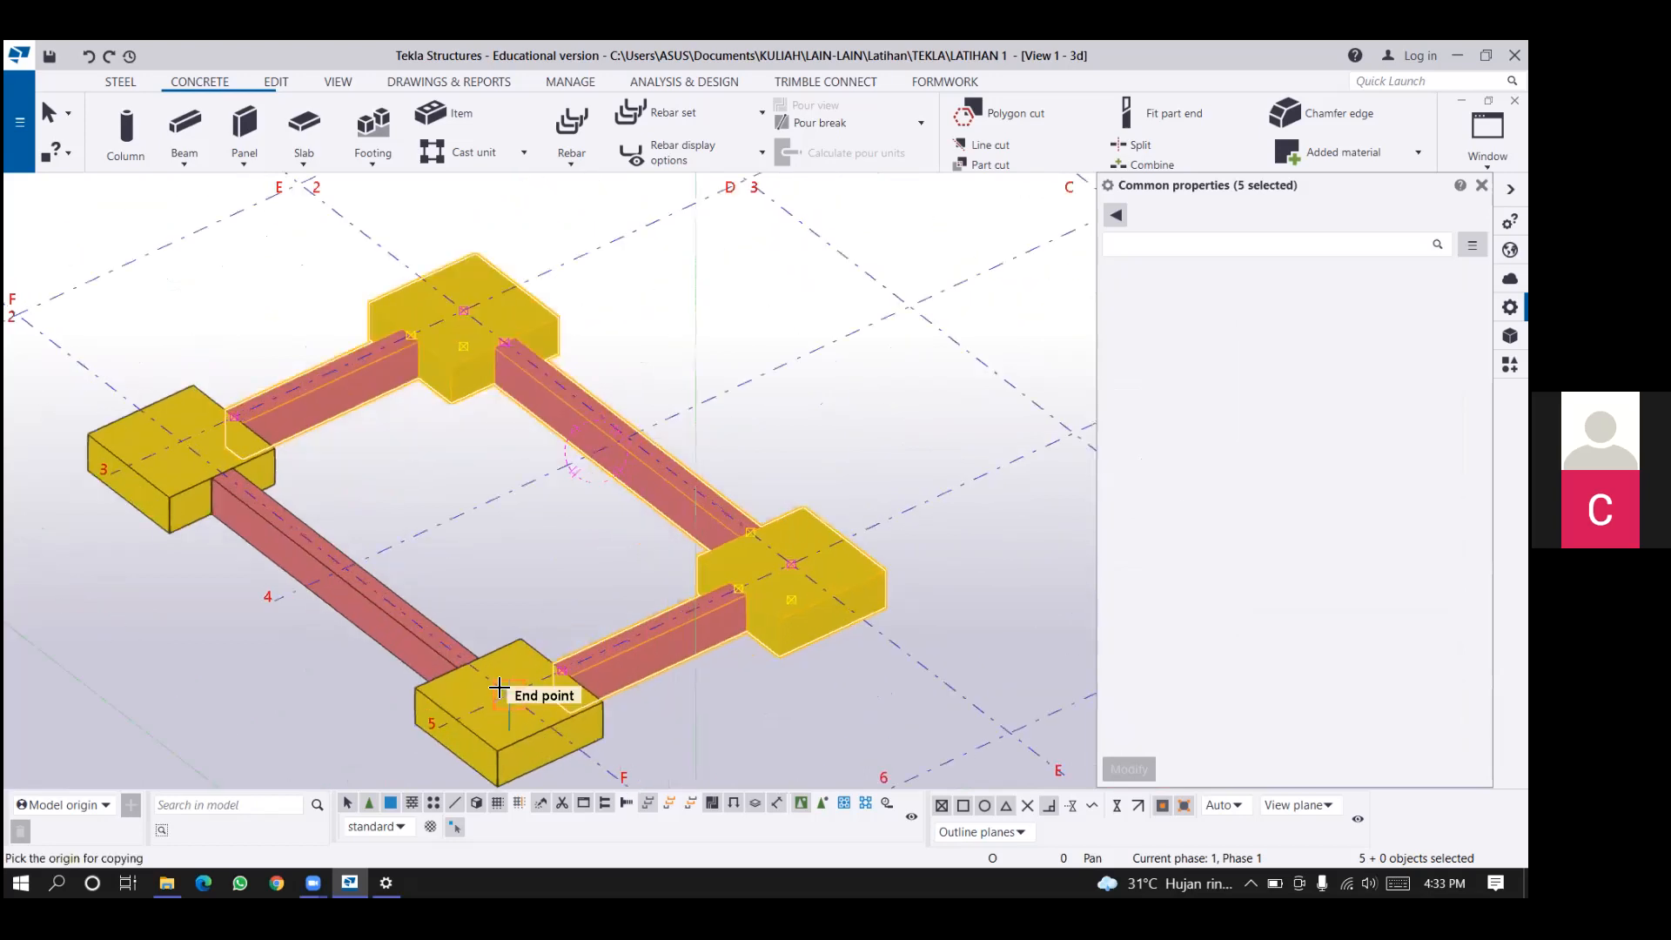
pyautogui.click(803, 553)
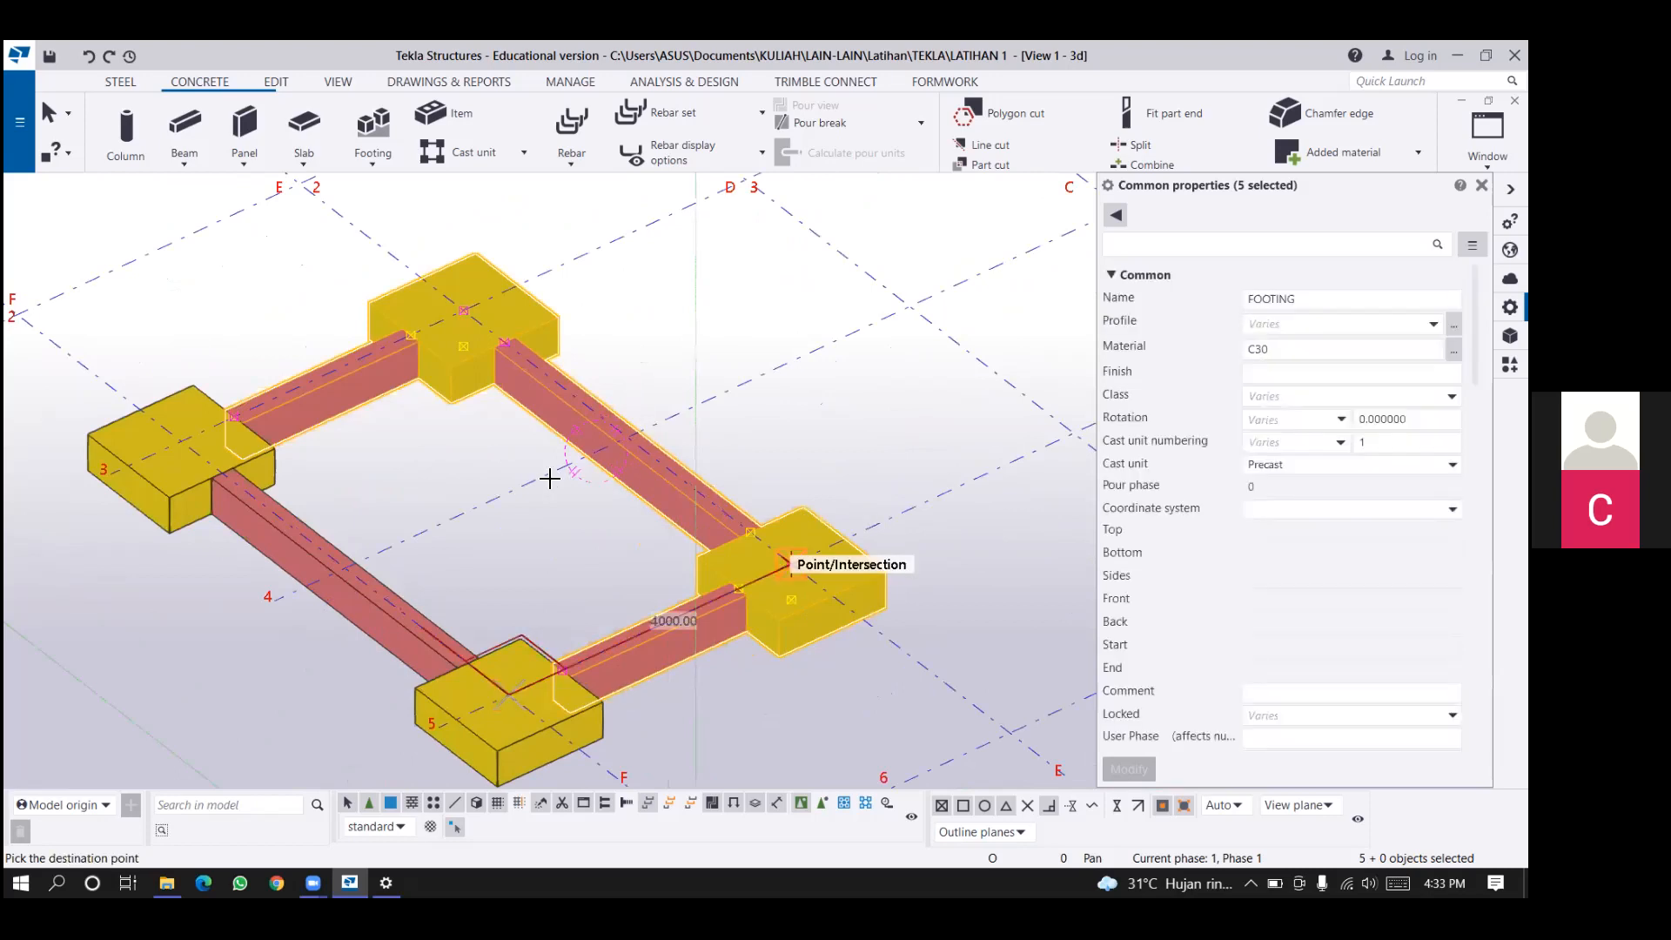
pyautogui.moveTo(795, 562); pyautogui.dragTo(550, 478, button='middle')
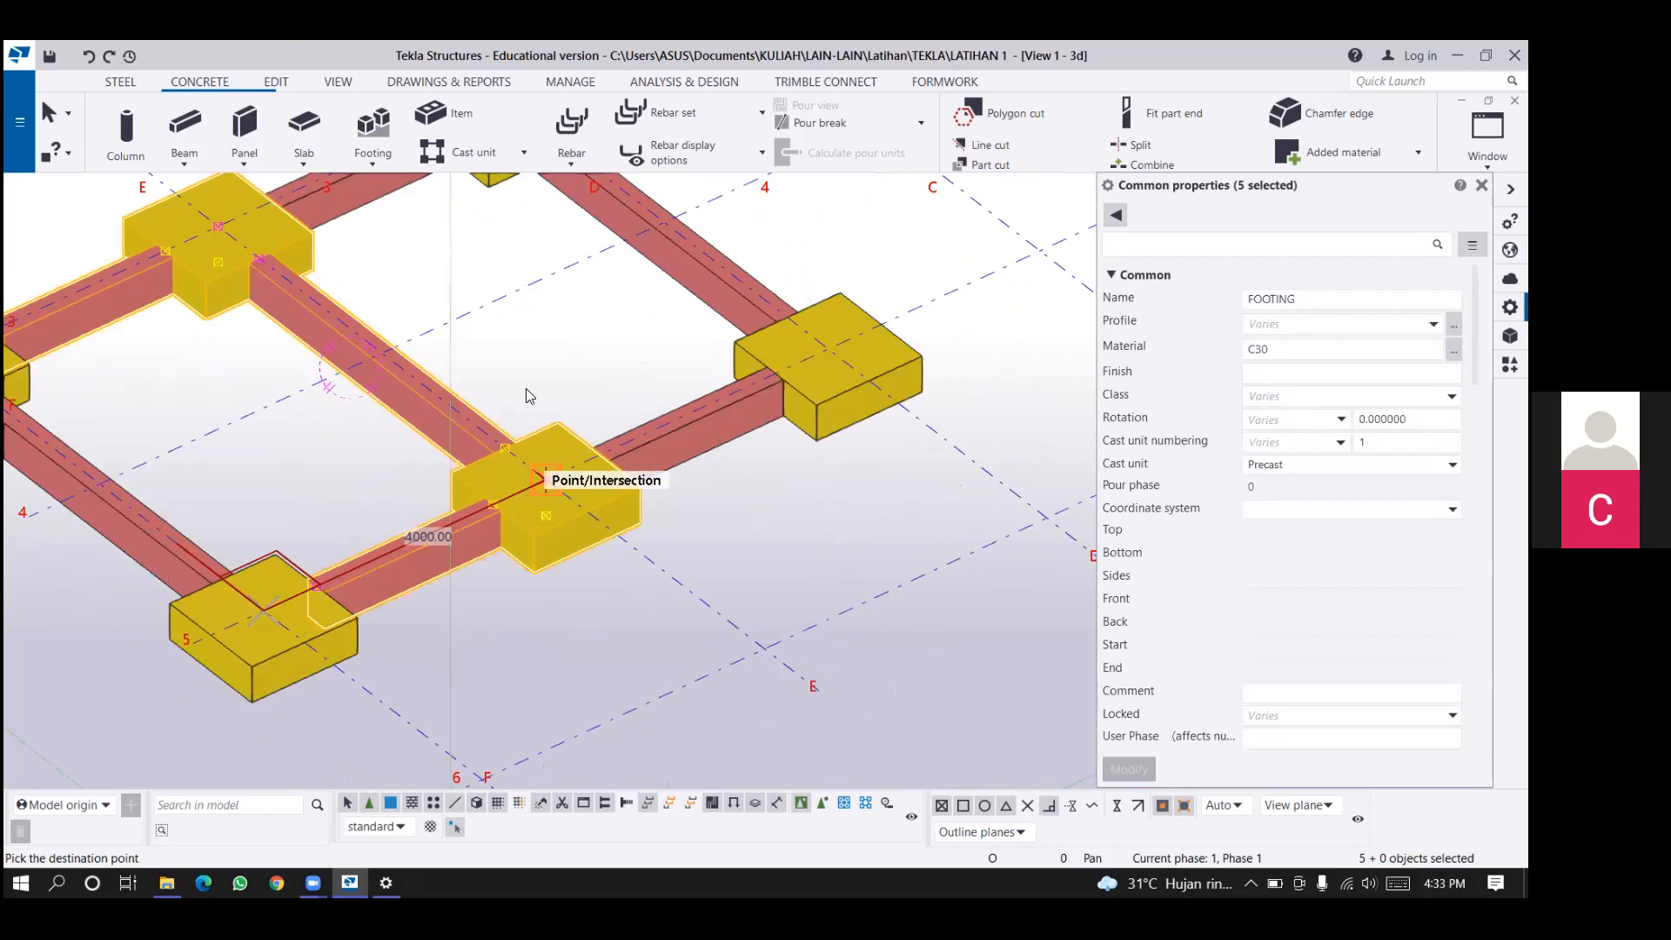
pyautogui.rightClick(794, 542)
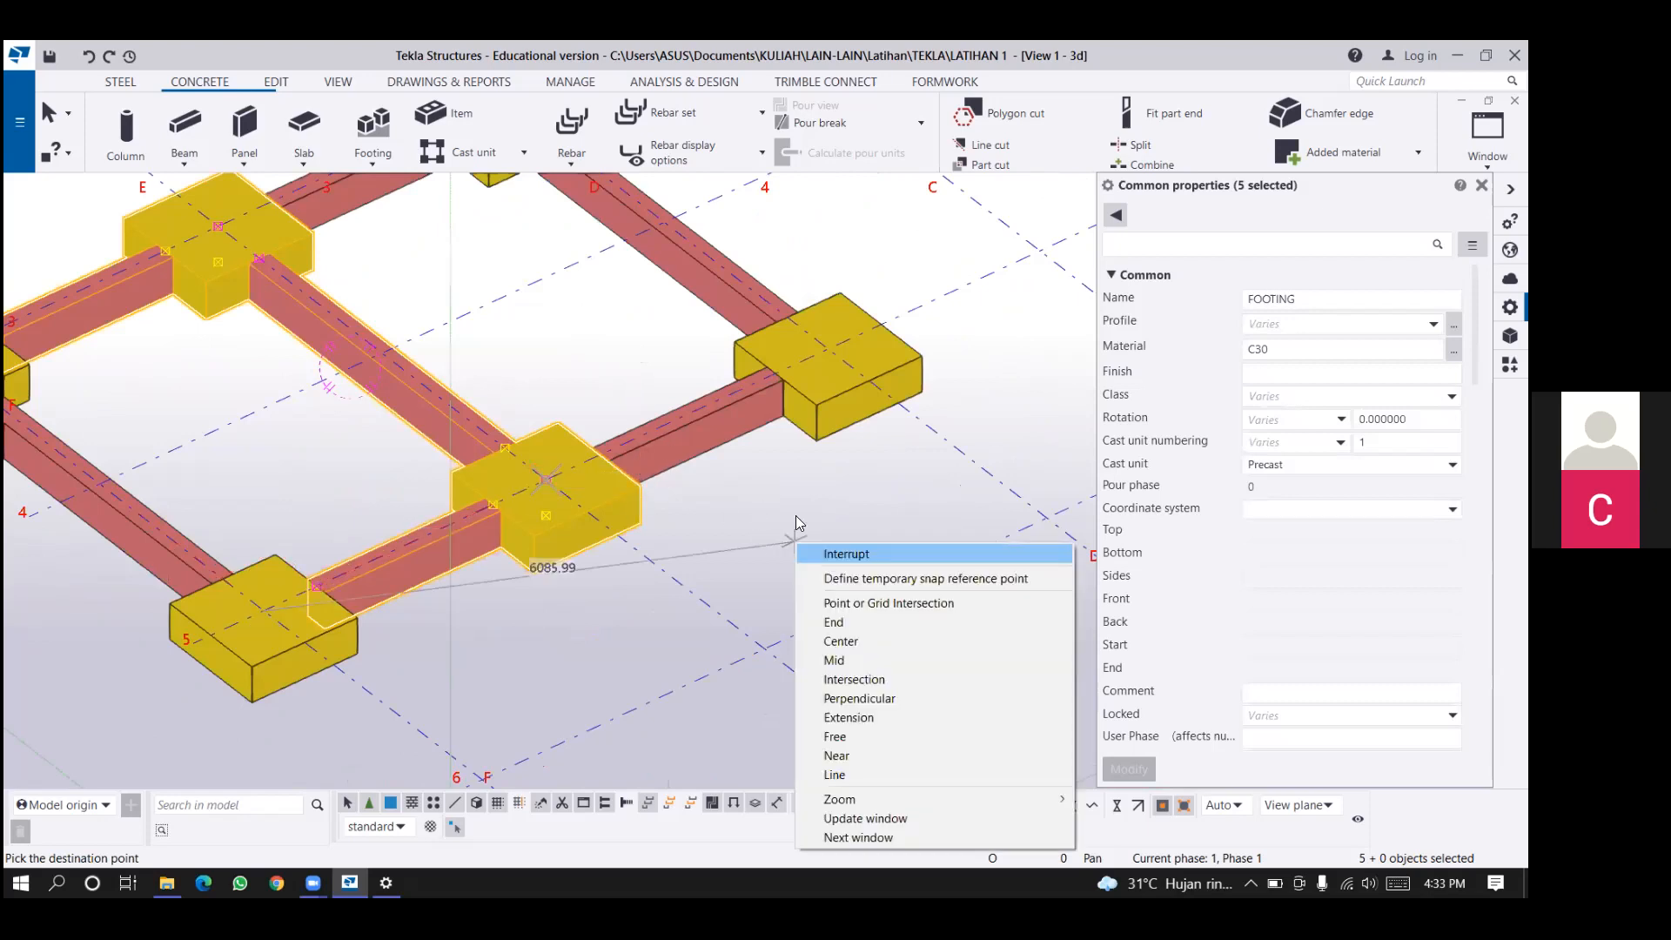
pyautogui.click(828, 553)
pyautogui.scroll(-1, 807, 496)
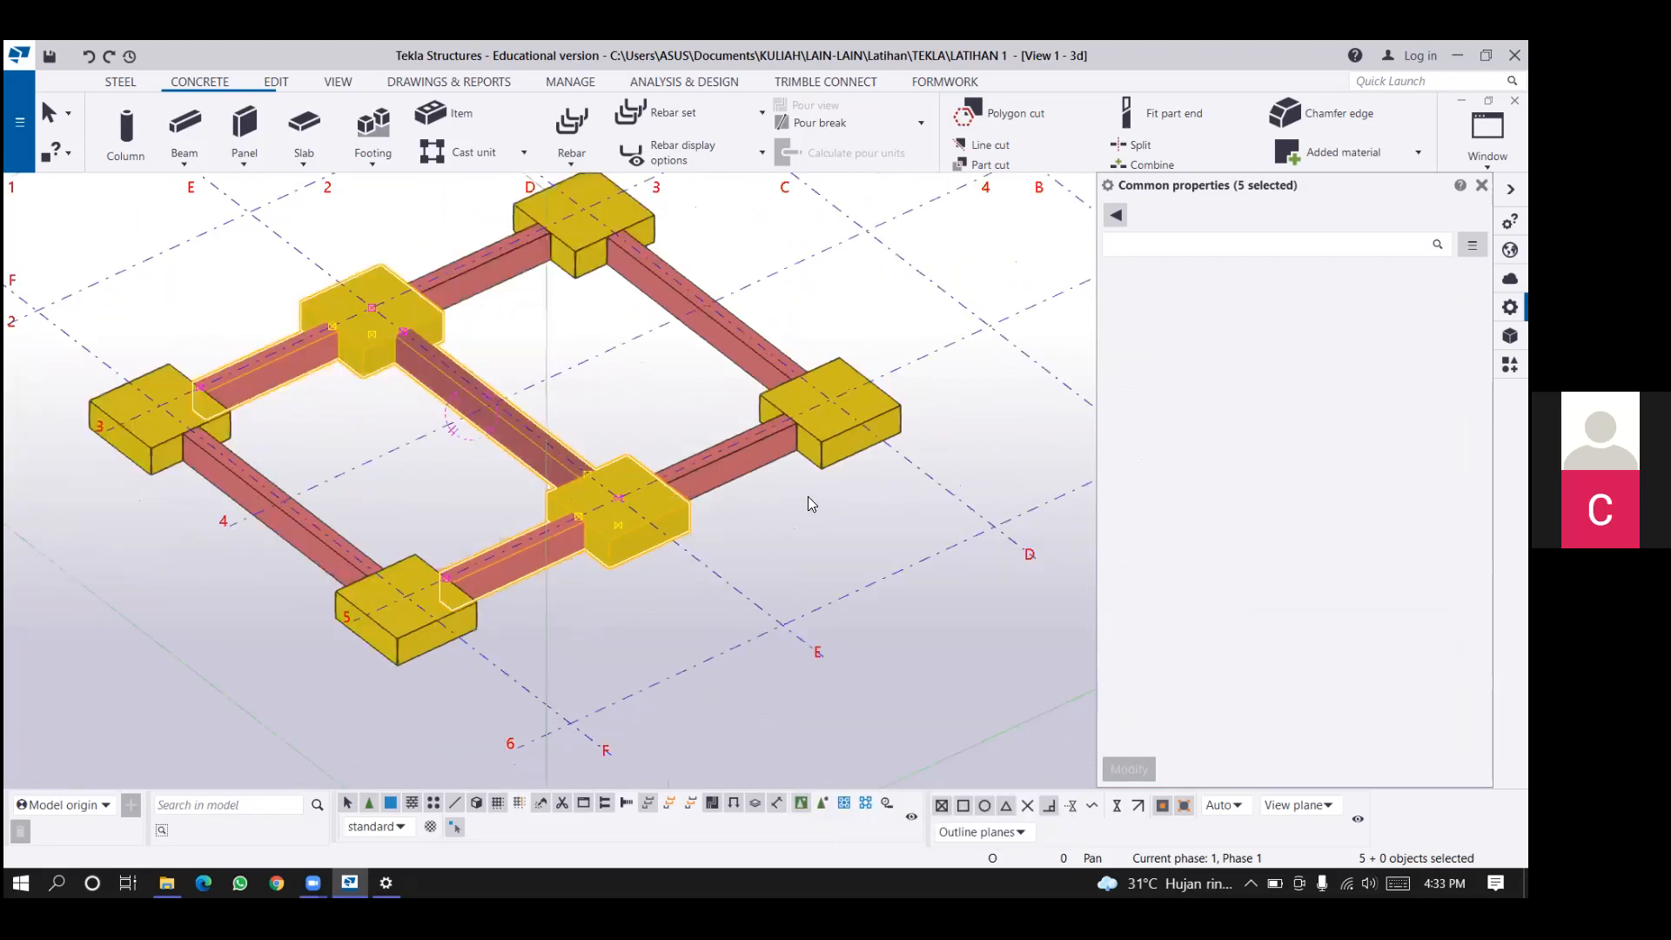
pyautogui.moveTo(639, 344); pyautogui.dragTo(793, 449, button='middle')
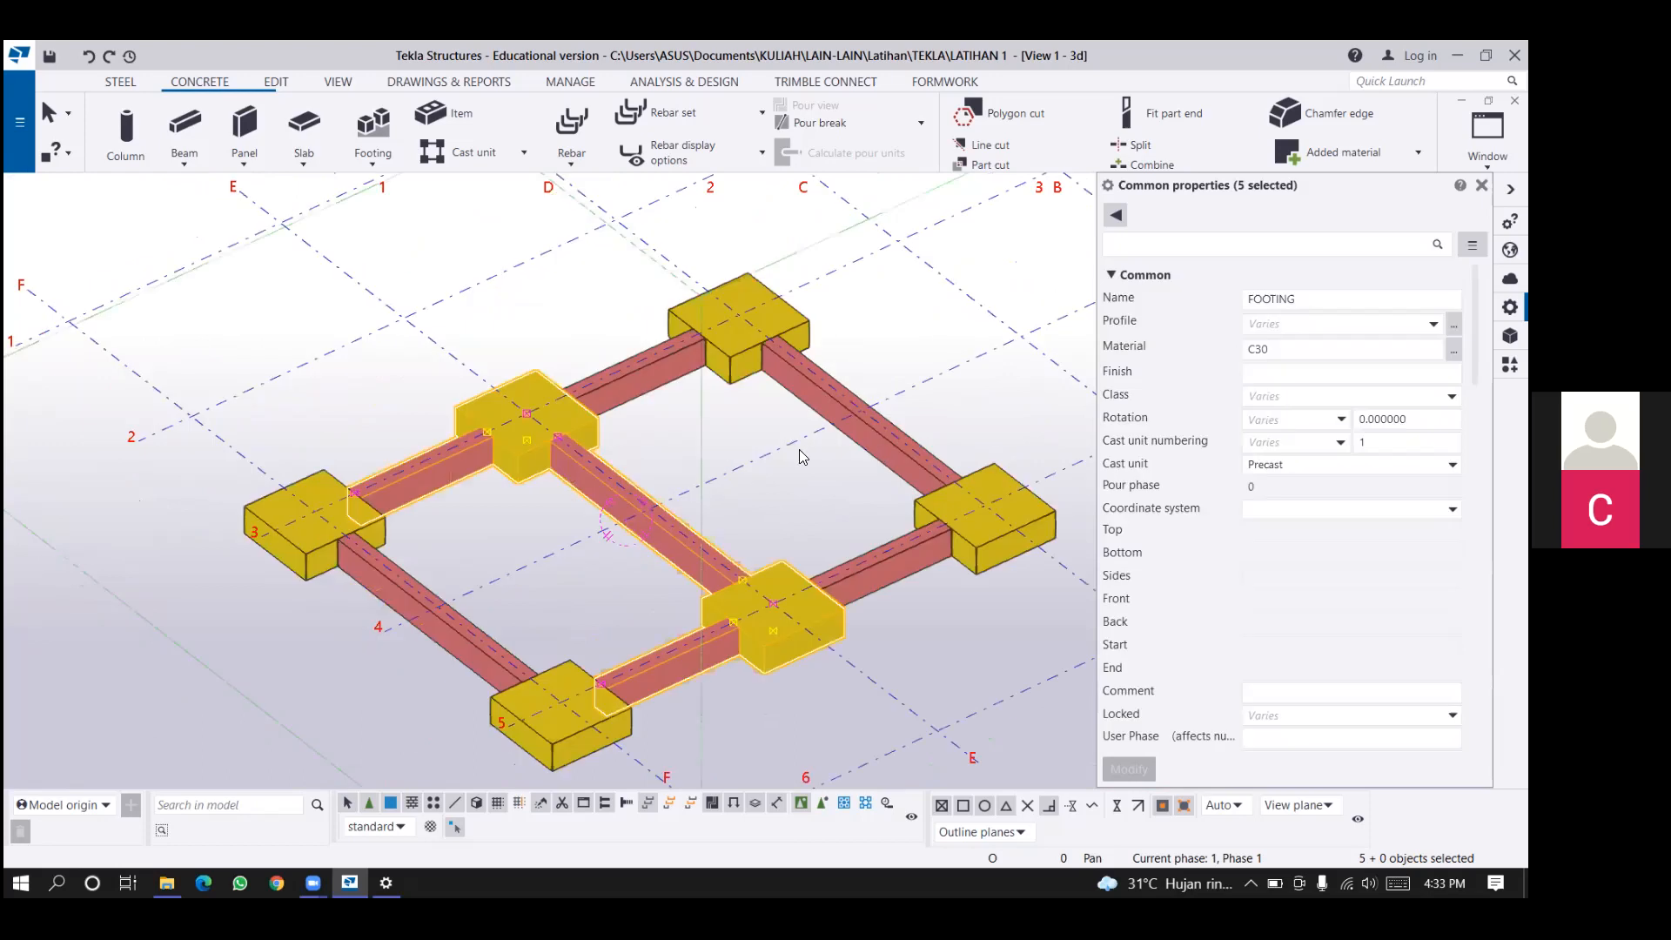
pyautogui.moveTo(774, 512); pyautogui.dragTo(784, 473, button='middle')
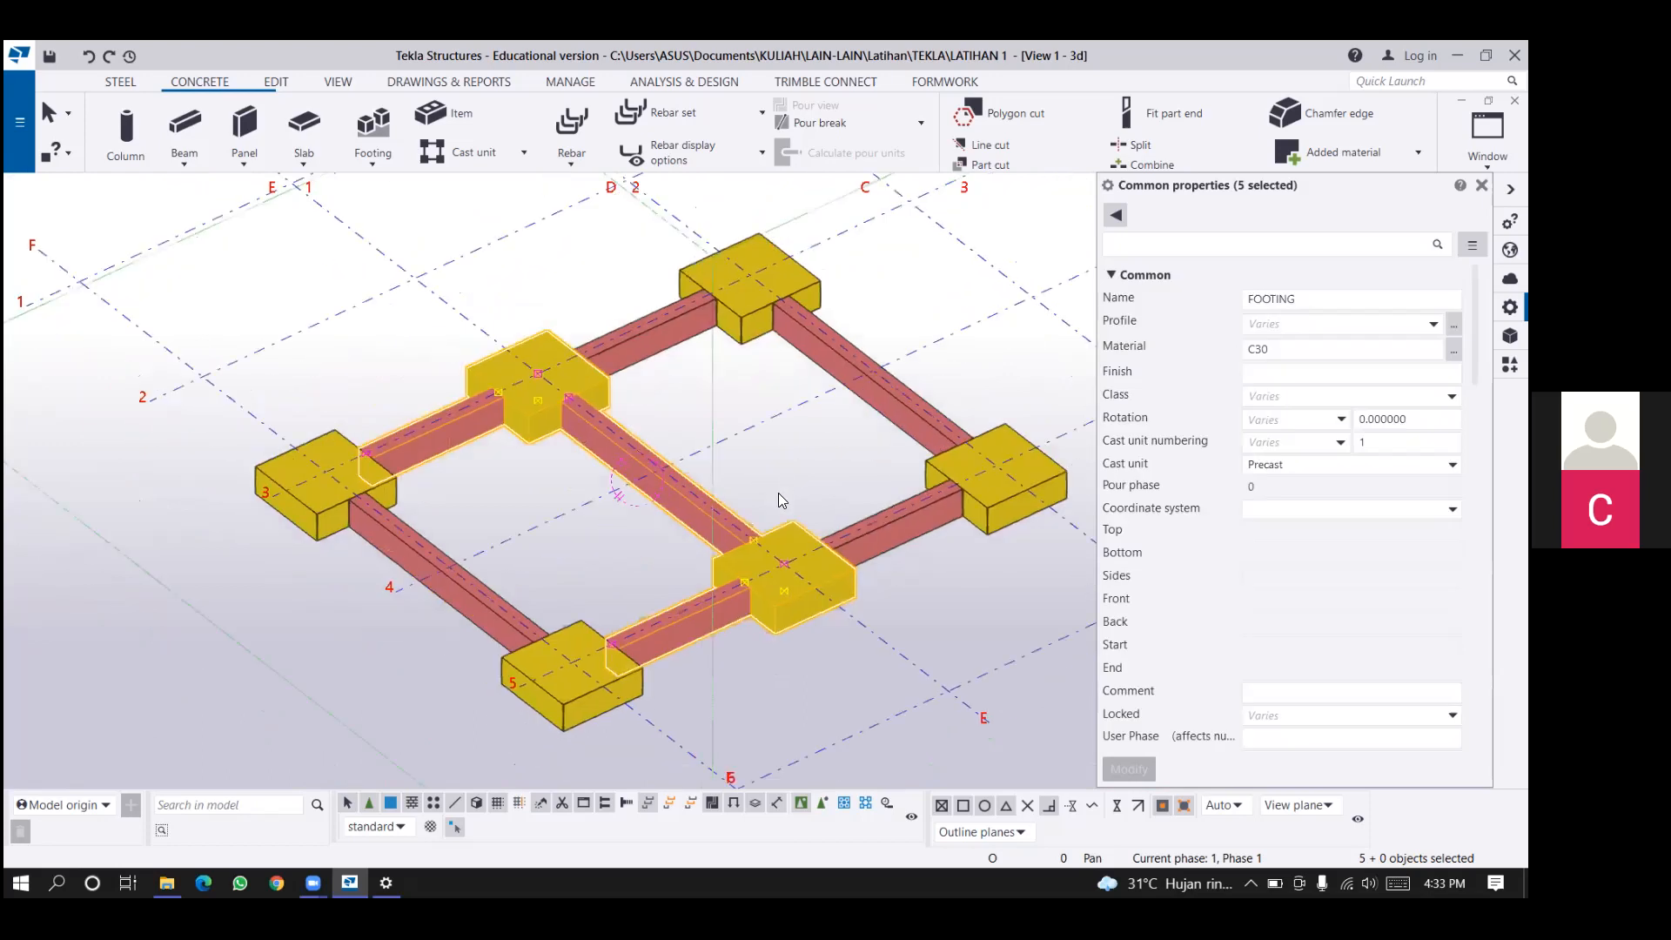
# Place a concrete column with a D400 profile on the pad footing at grid intersection D-3.
pyautogui.click(778, 493)
pyautogui.moveTo(602, 487); pyautogui.dragTo(506, 540, button='middle')
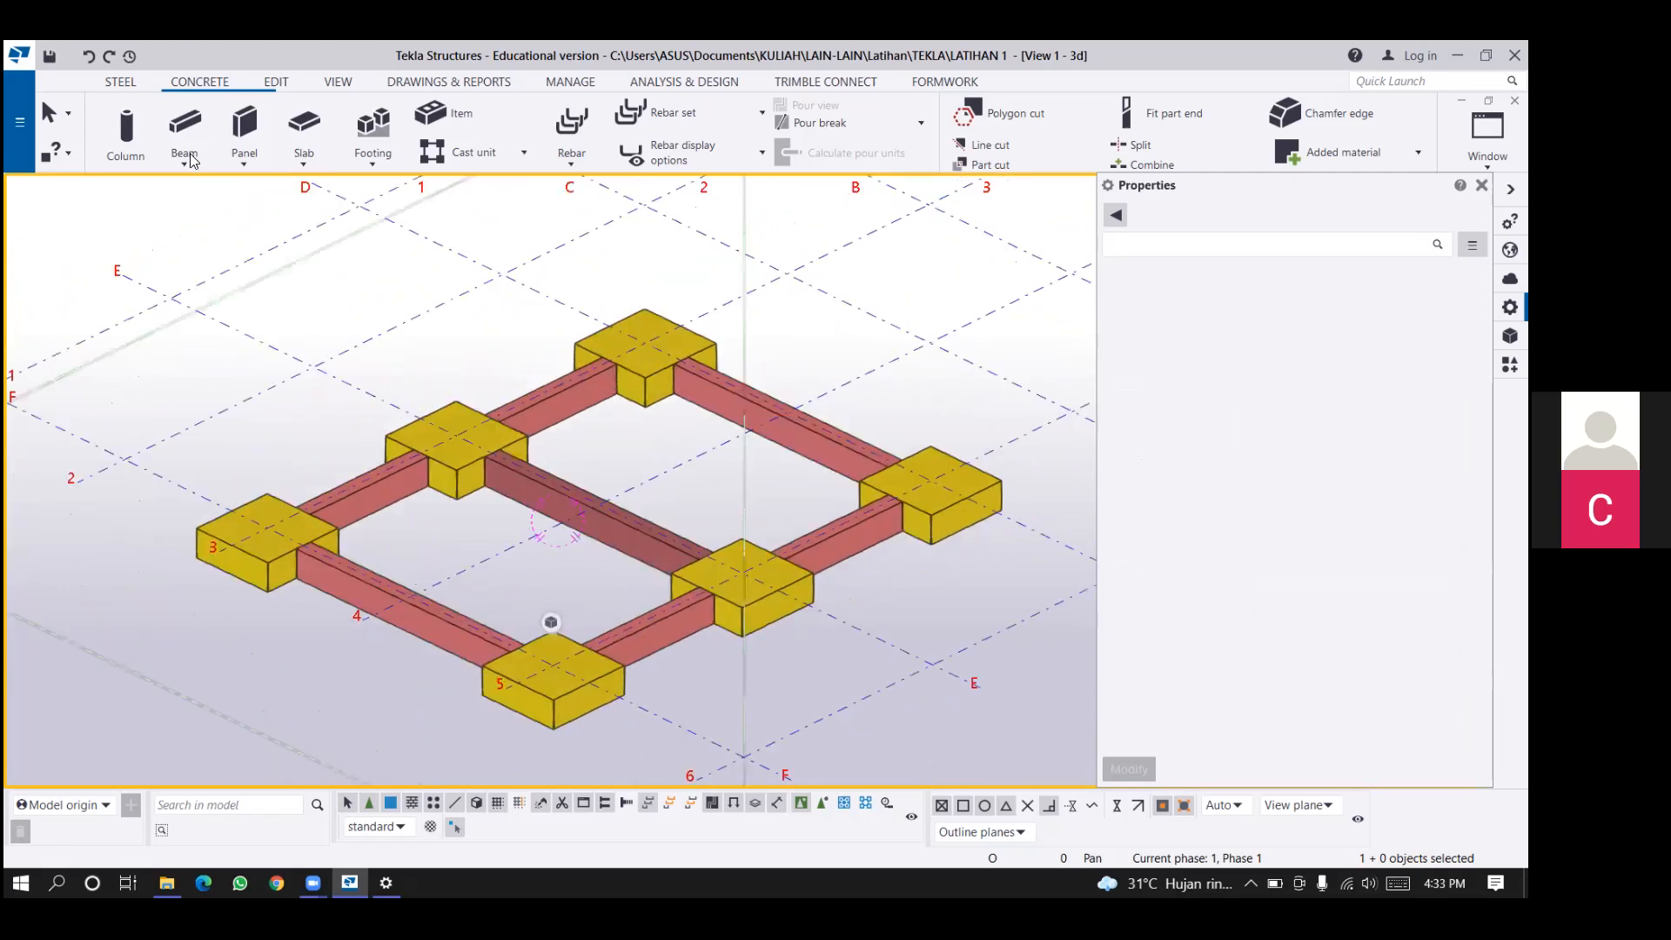
pyautogui.click(135, 154)
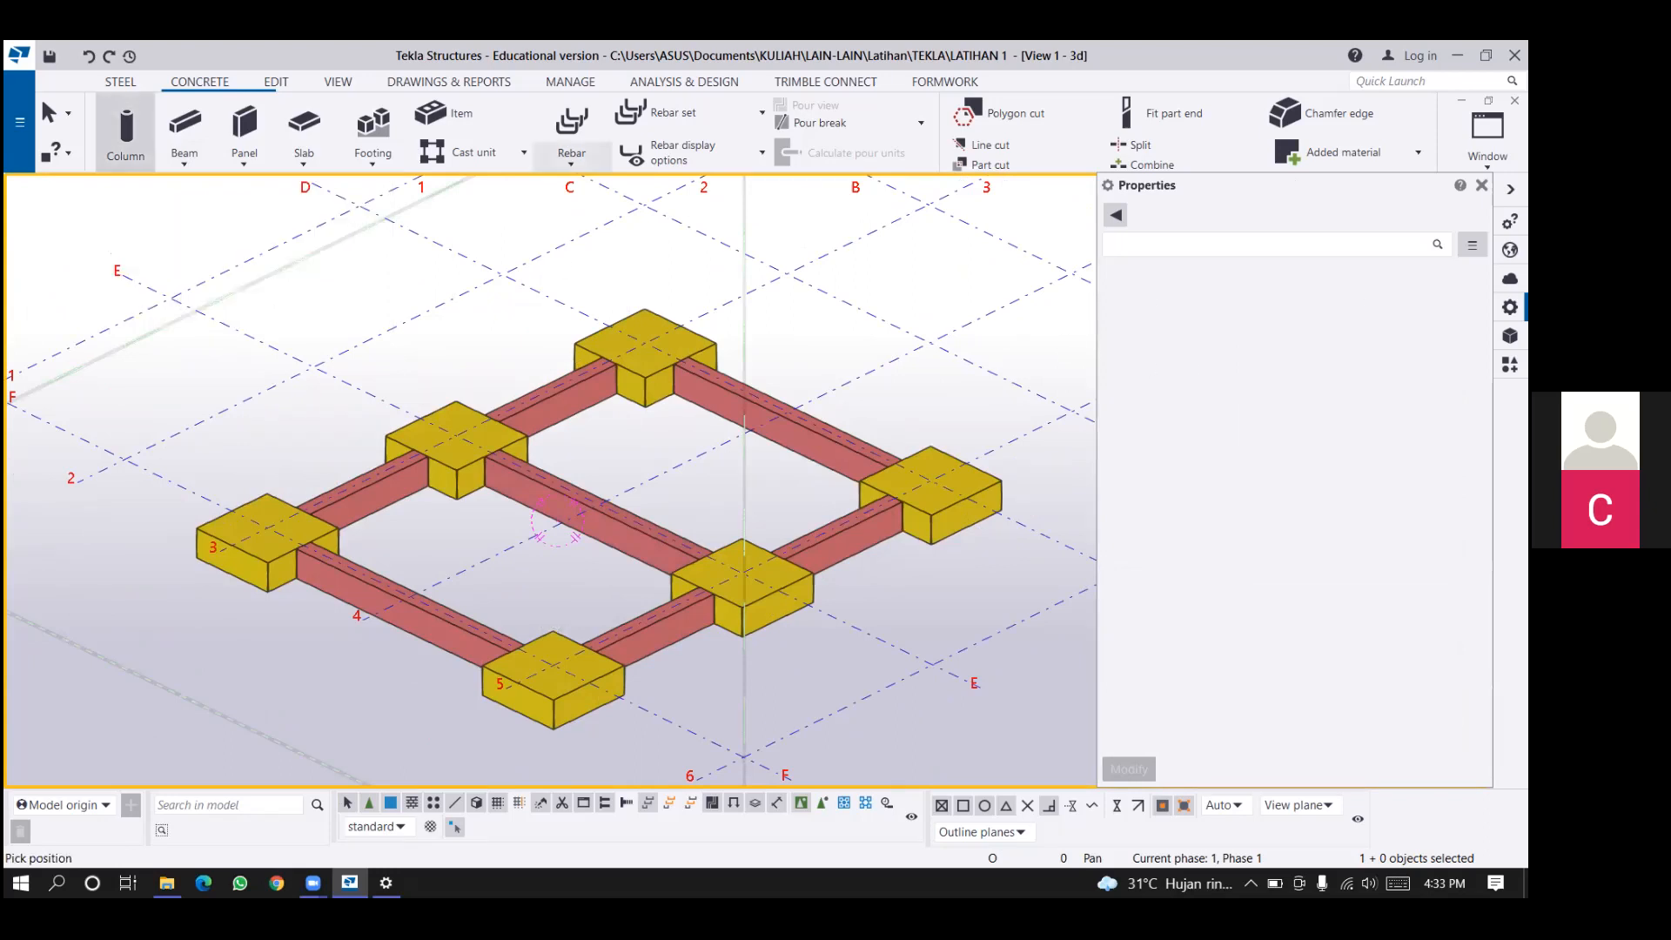
pyautogui.click(1277, 327)
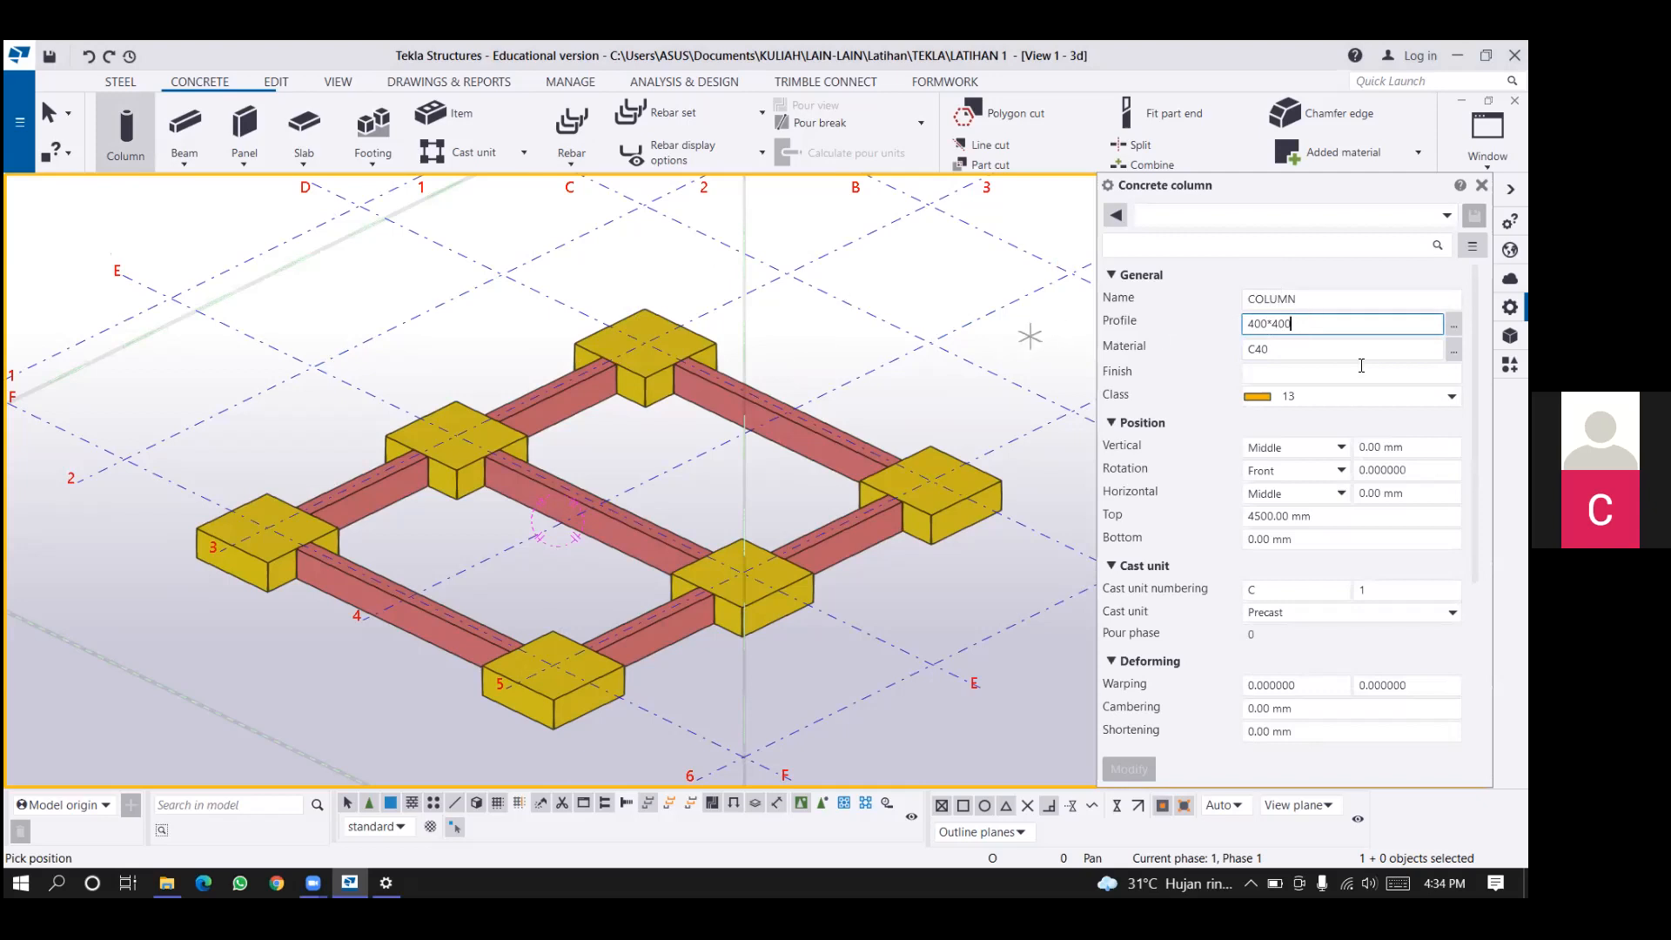
pyautogui.doubleClick(1273, 325)
pyautogui.write('D400')
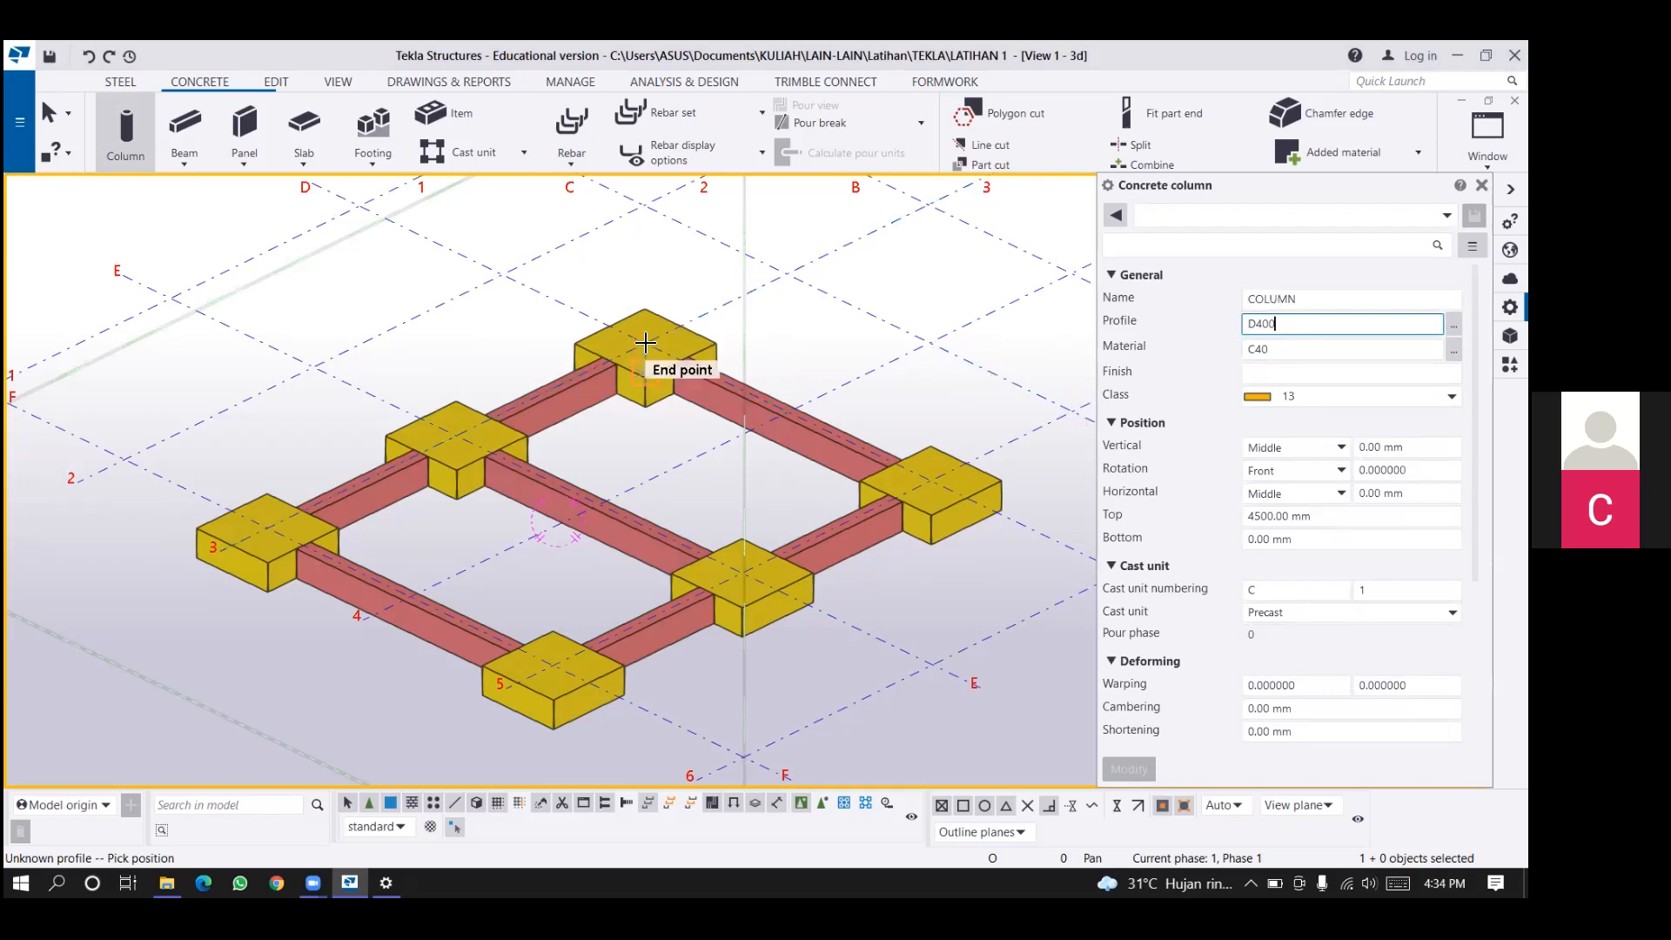
pyautogui.click(644, 342)
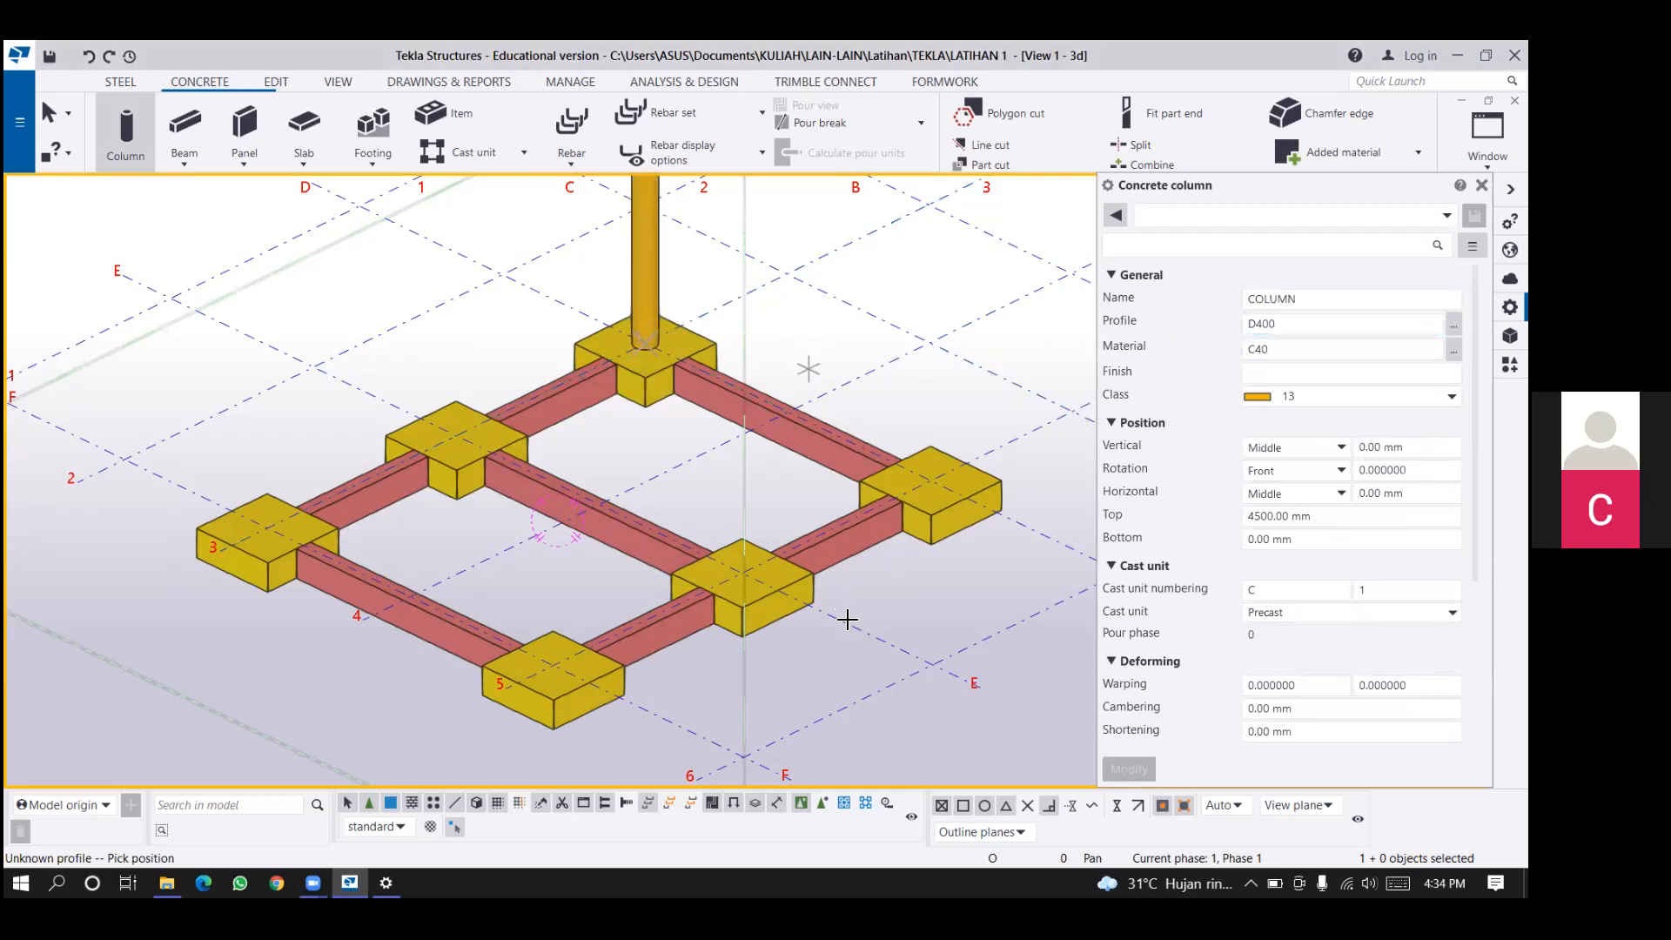
# Place a concrete column with a 400*400 profile on the pad footing at grid intersection D-5.
pyautogui.scroll(-2, 874, 629)
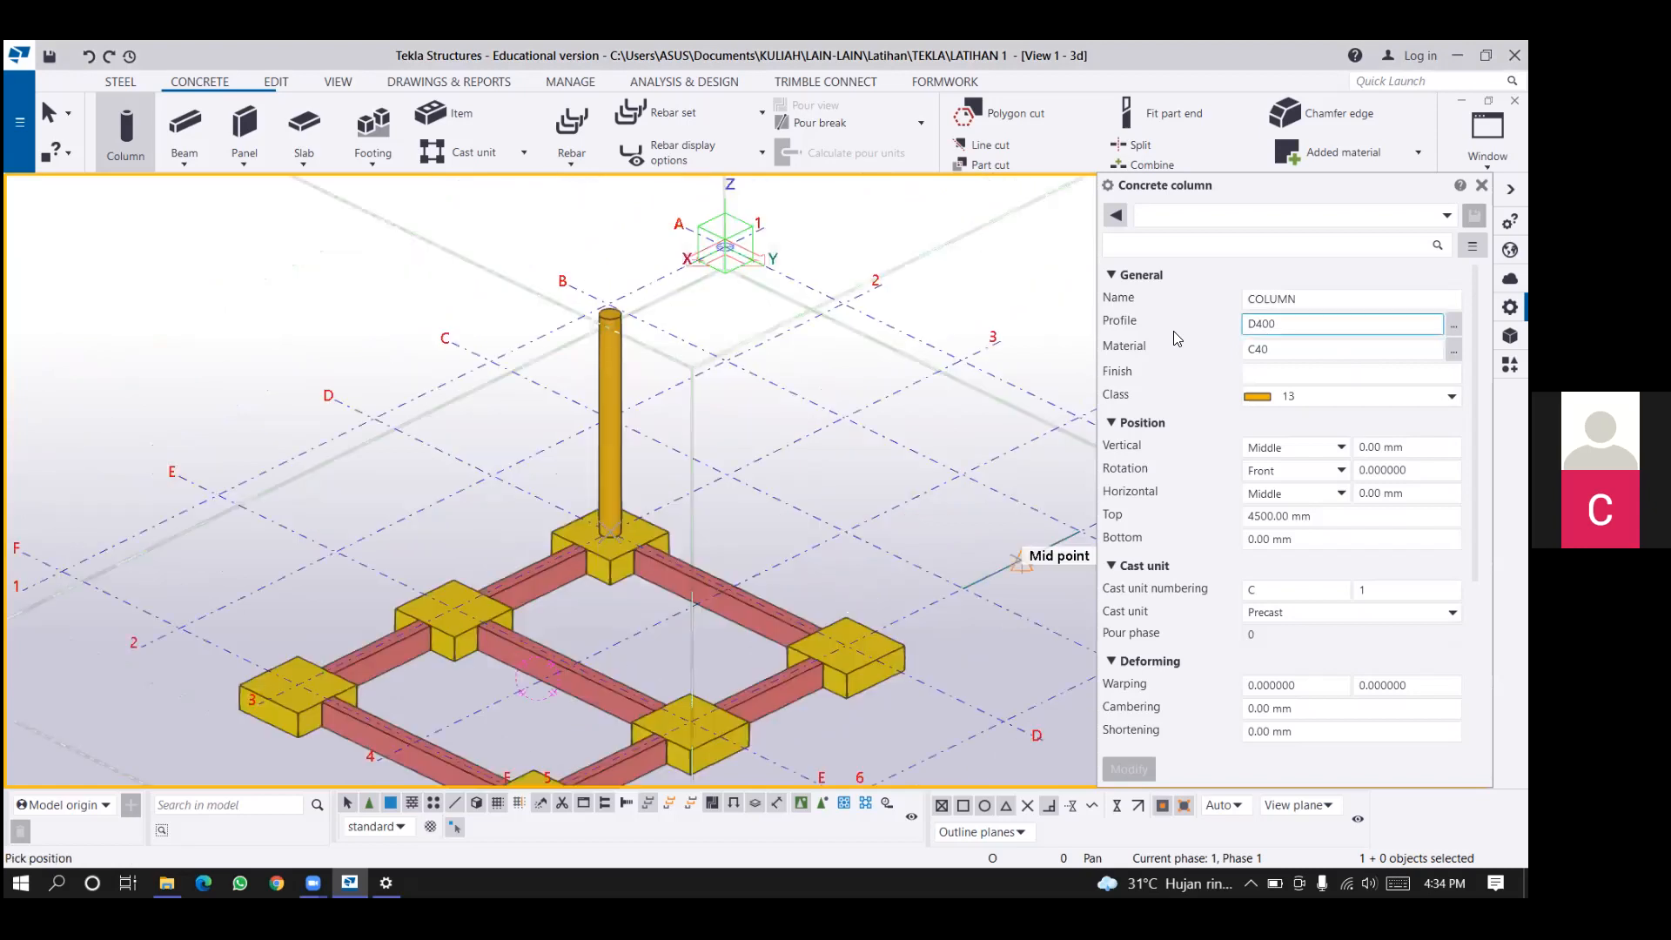
pyautogui.write('400*400')
pyautogui.press('Tab')
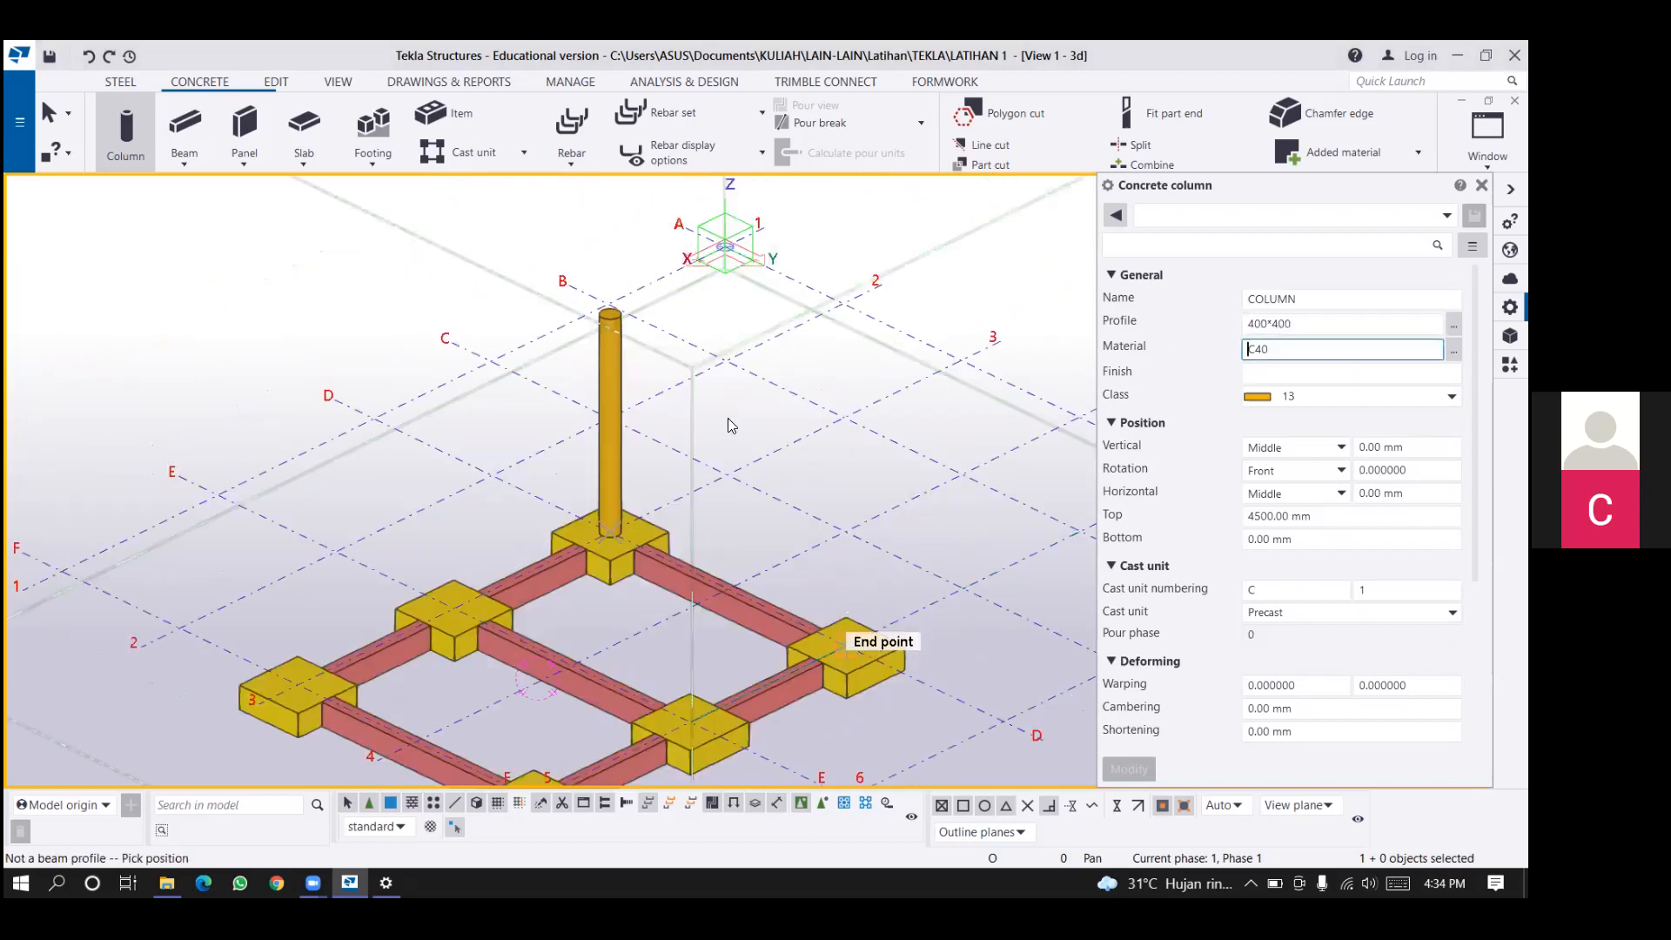
pyautogui.click(840, 450)
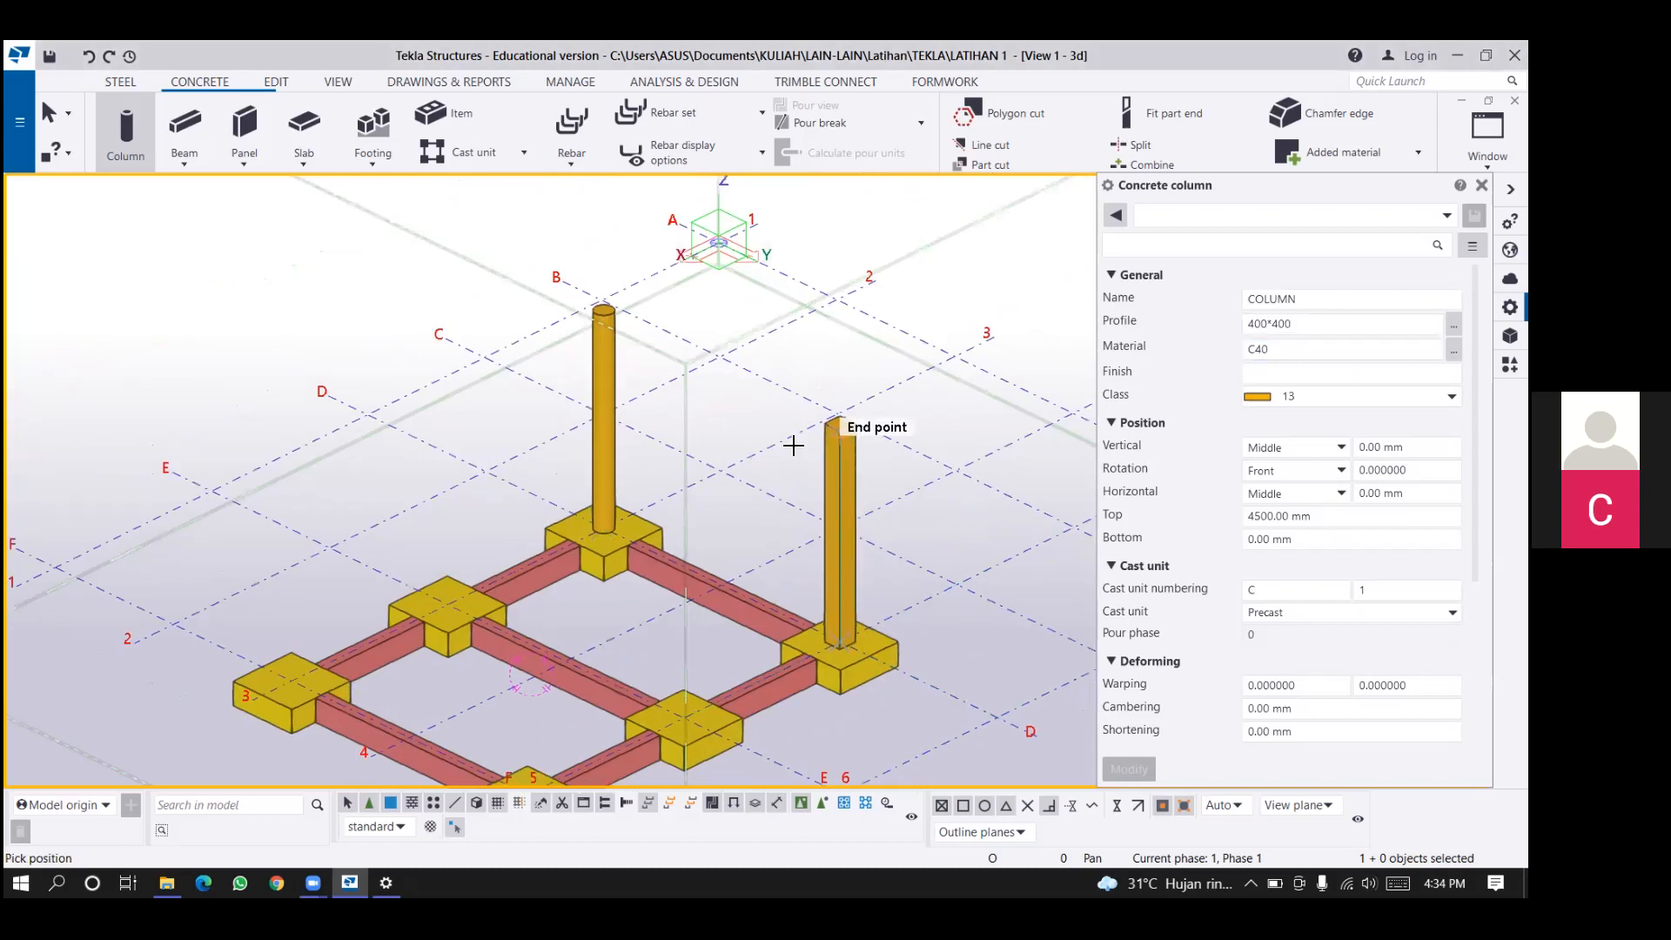
pyautogui.moveTo(793, 439); pyautogui.dragTo(766, 451, button='middle')
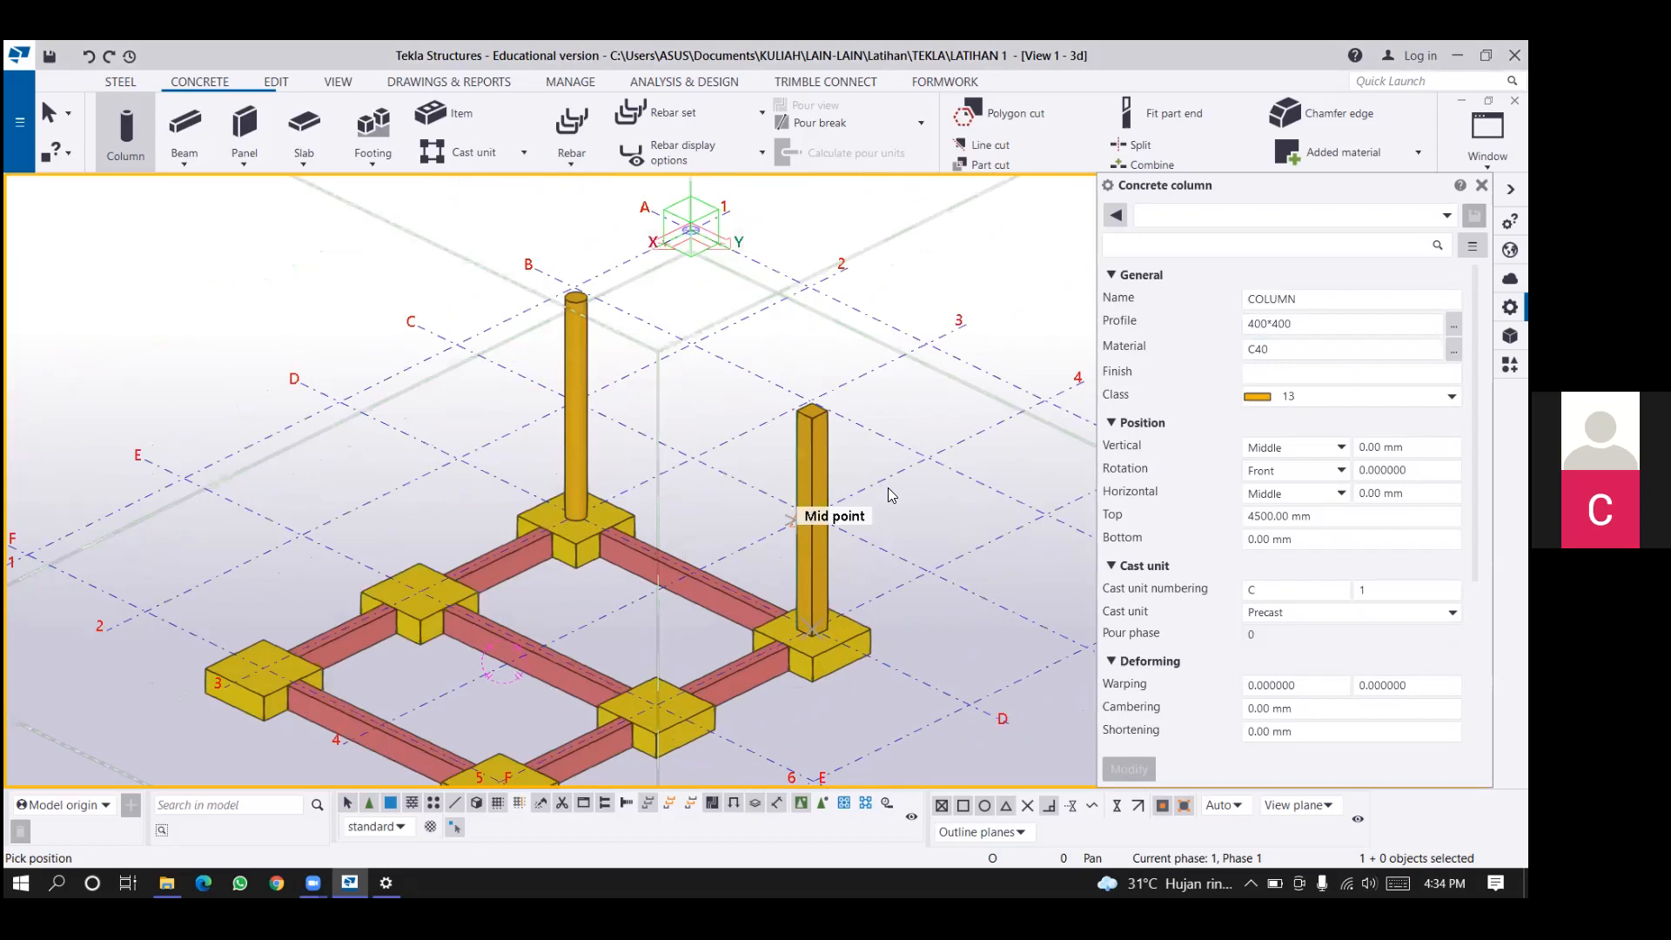
pyautogui.keyDown('ctrl'); pyautogui.moveTo(888, 487); pyautogui.dragTo(844, 484, button='middle'); pyautogui.keyUp('ctrl')
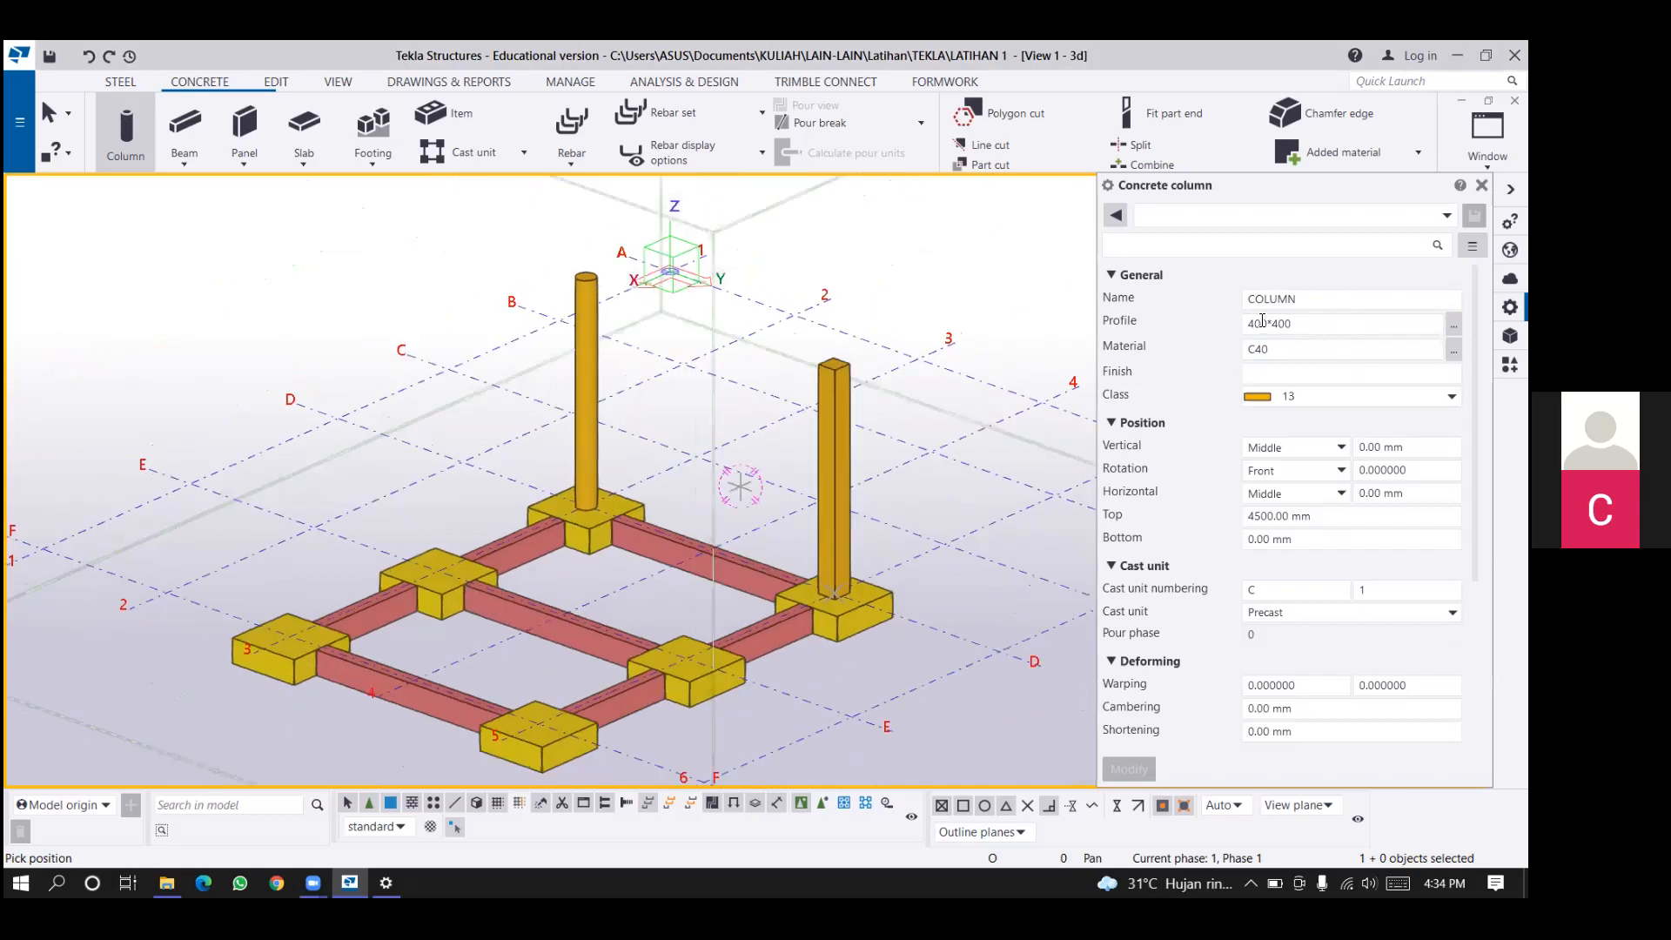
# Set the concrete column's profile to 300*300, its material to C25/30 and its class to 5.
pyautogui.click(1251, 323)
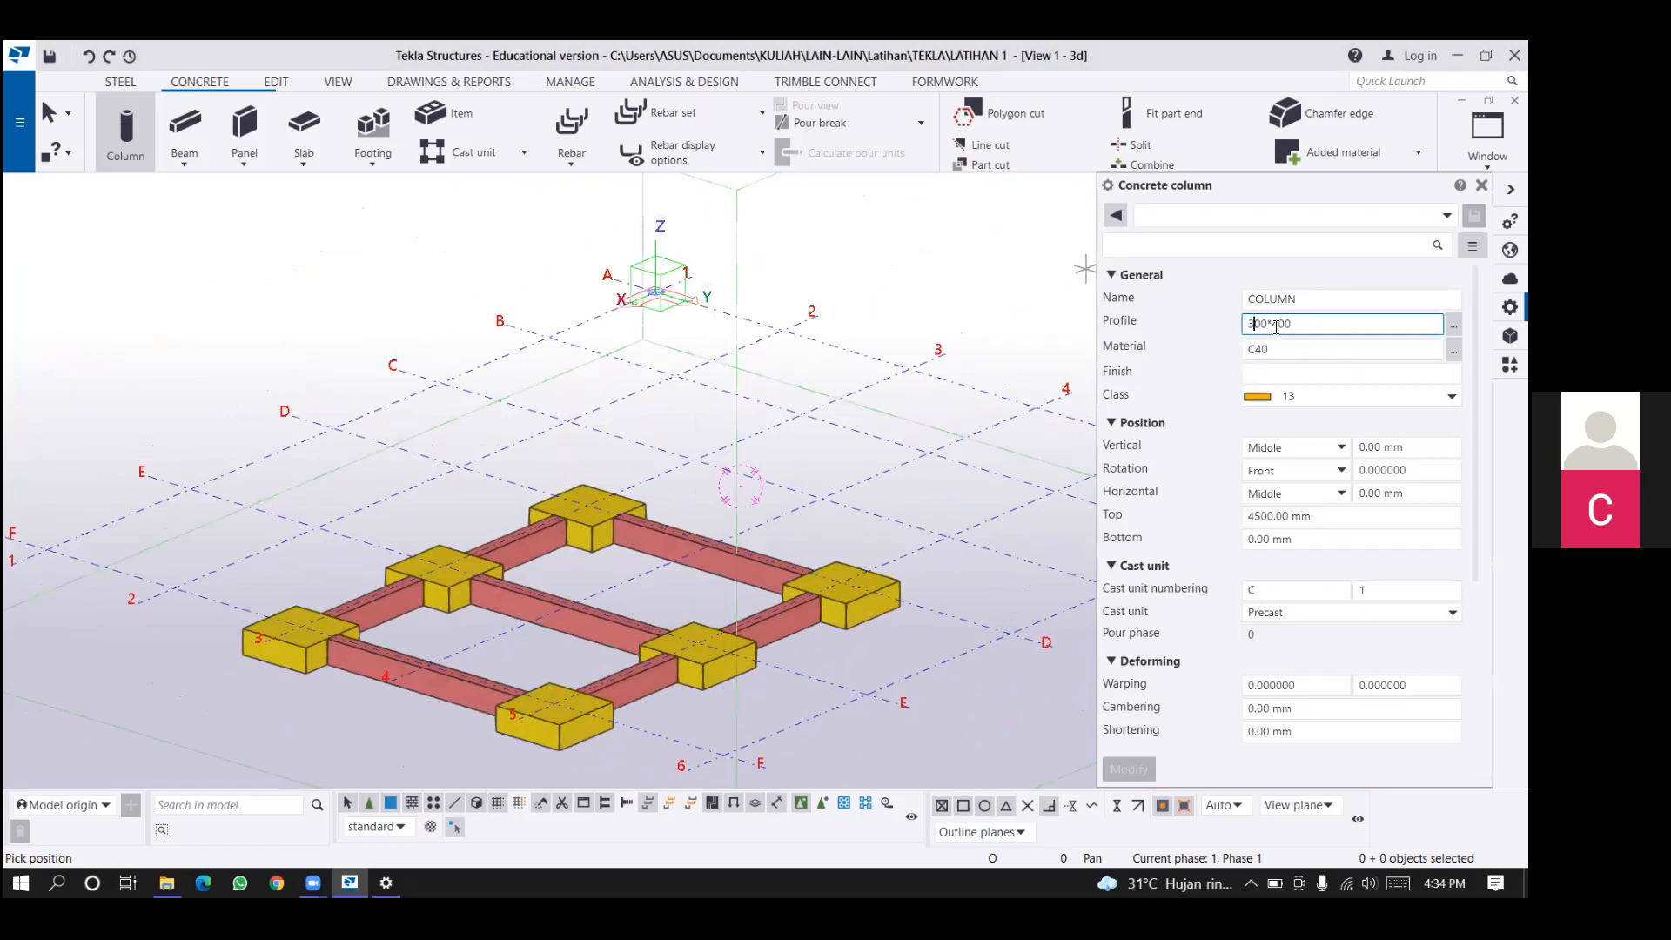
pyautogui.click(1277, 324)
pyautogui.press('BackSpace')
pyautogui.write('3')
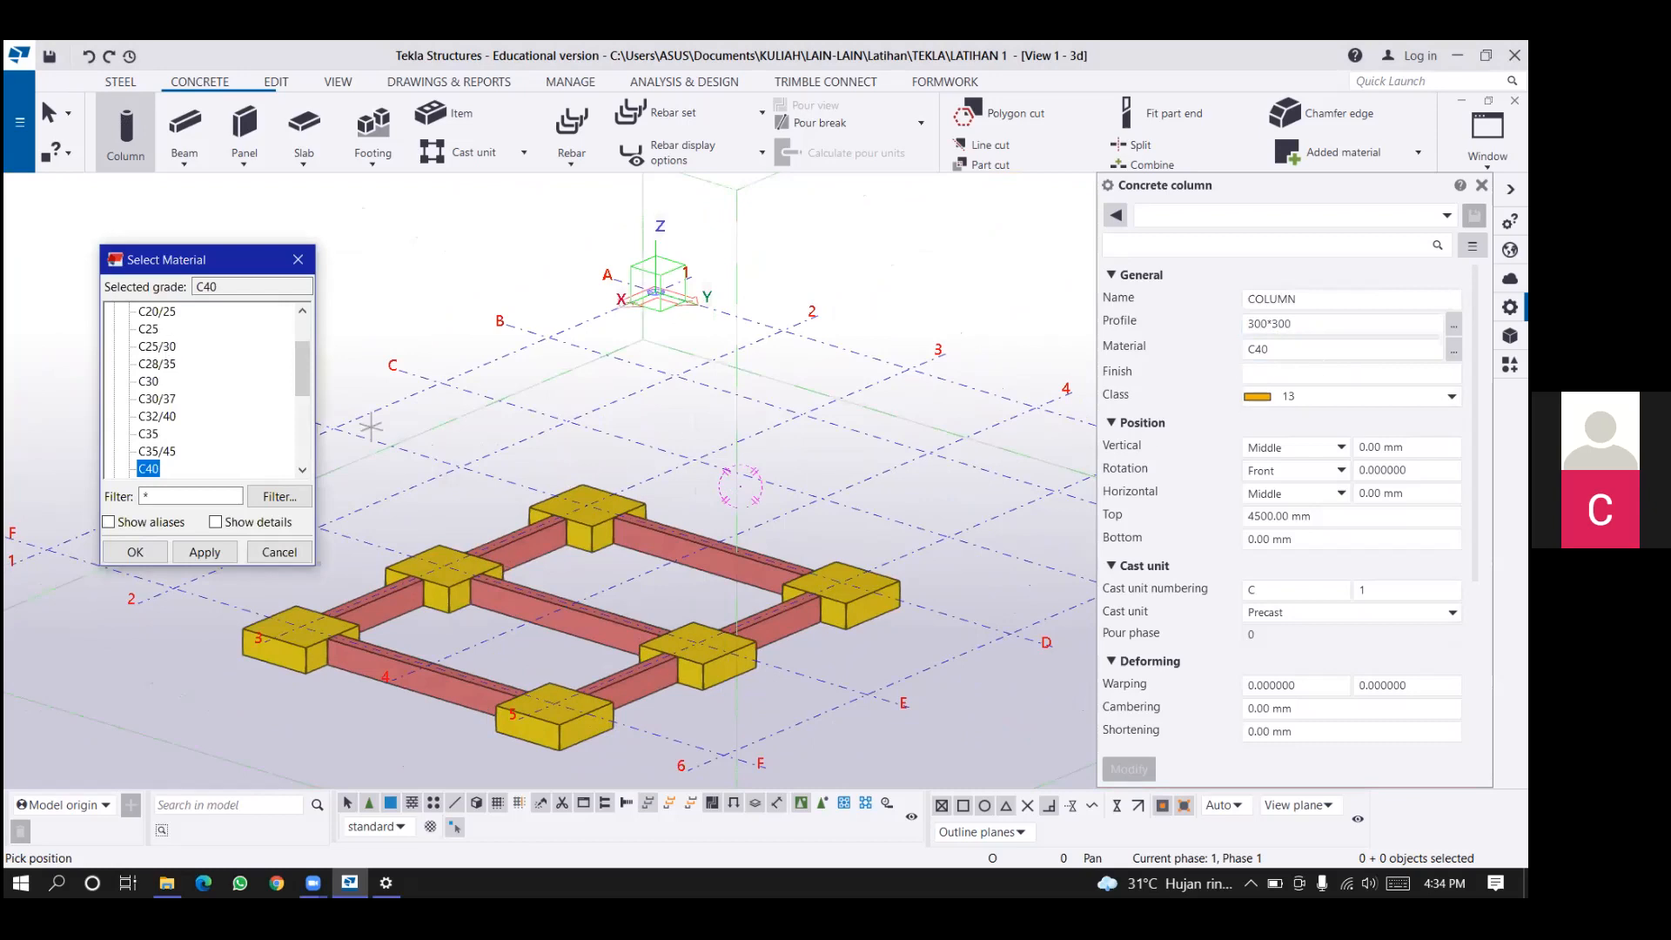
pyautogui.click(157, 346)
pyautogui.click(135, 552)
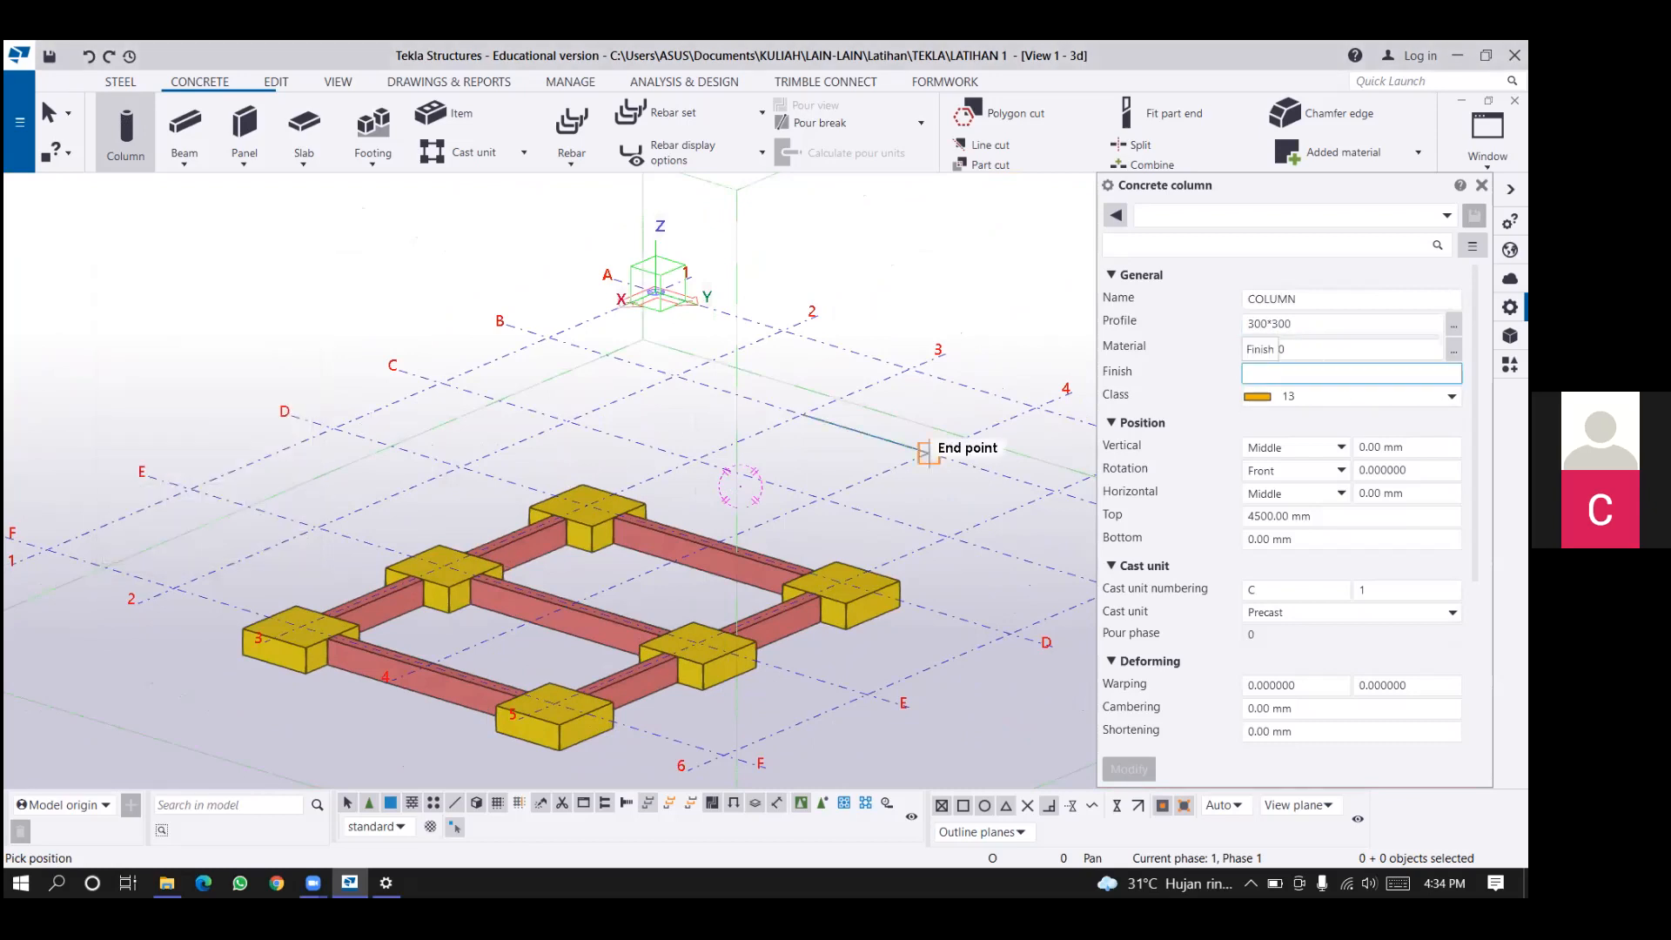
pyautogui.click(1305, 395)
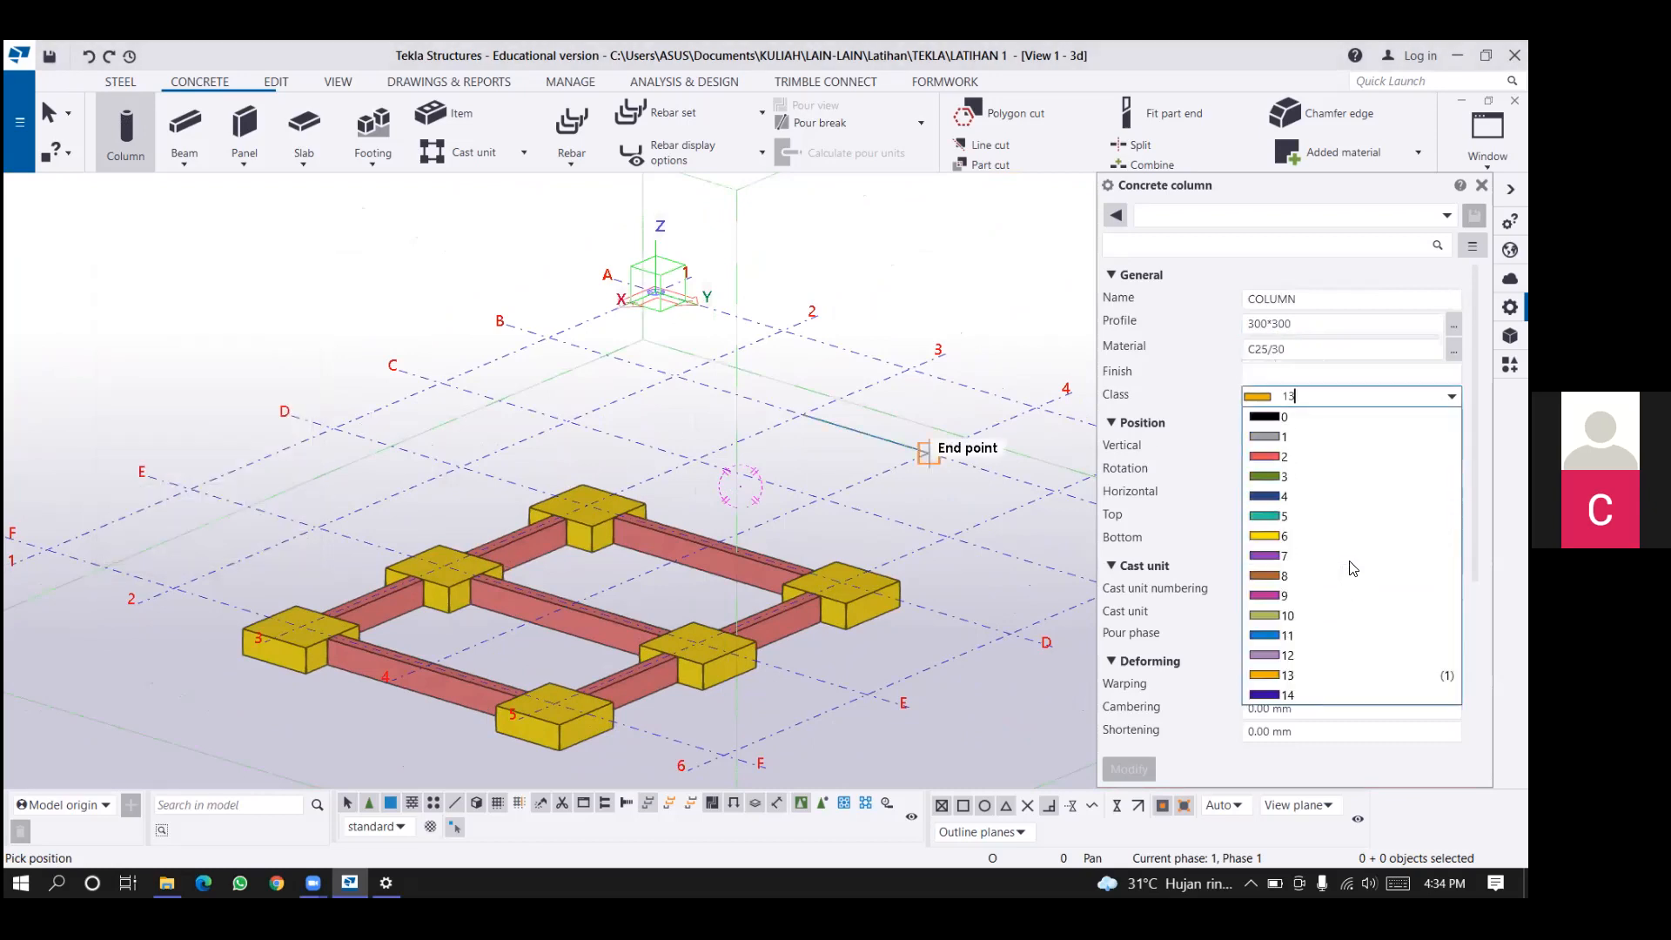
pyautogui.click(1344, 515)
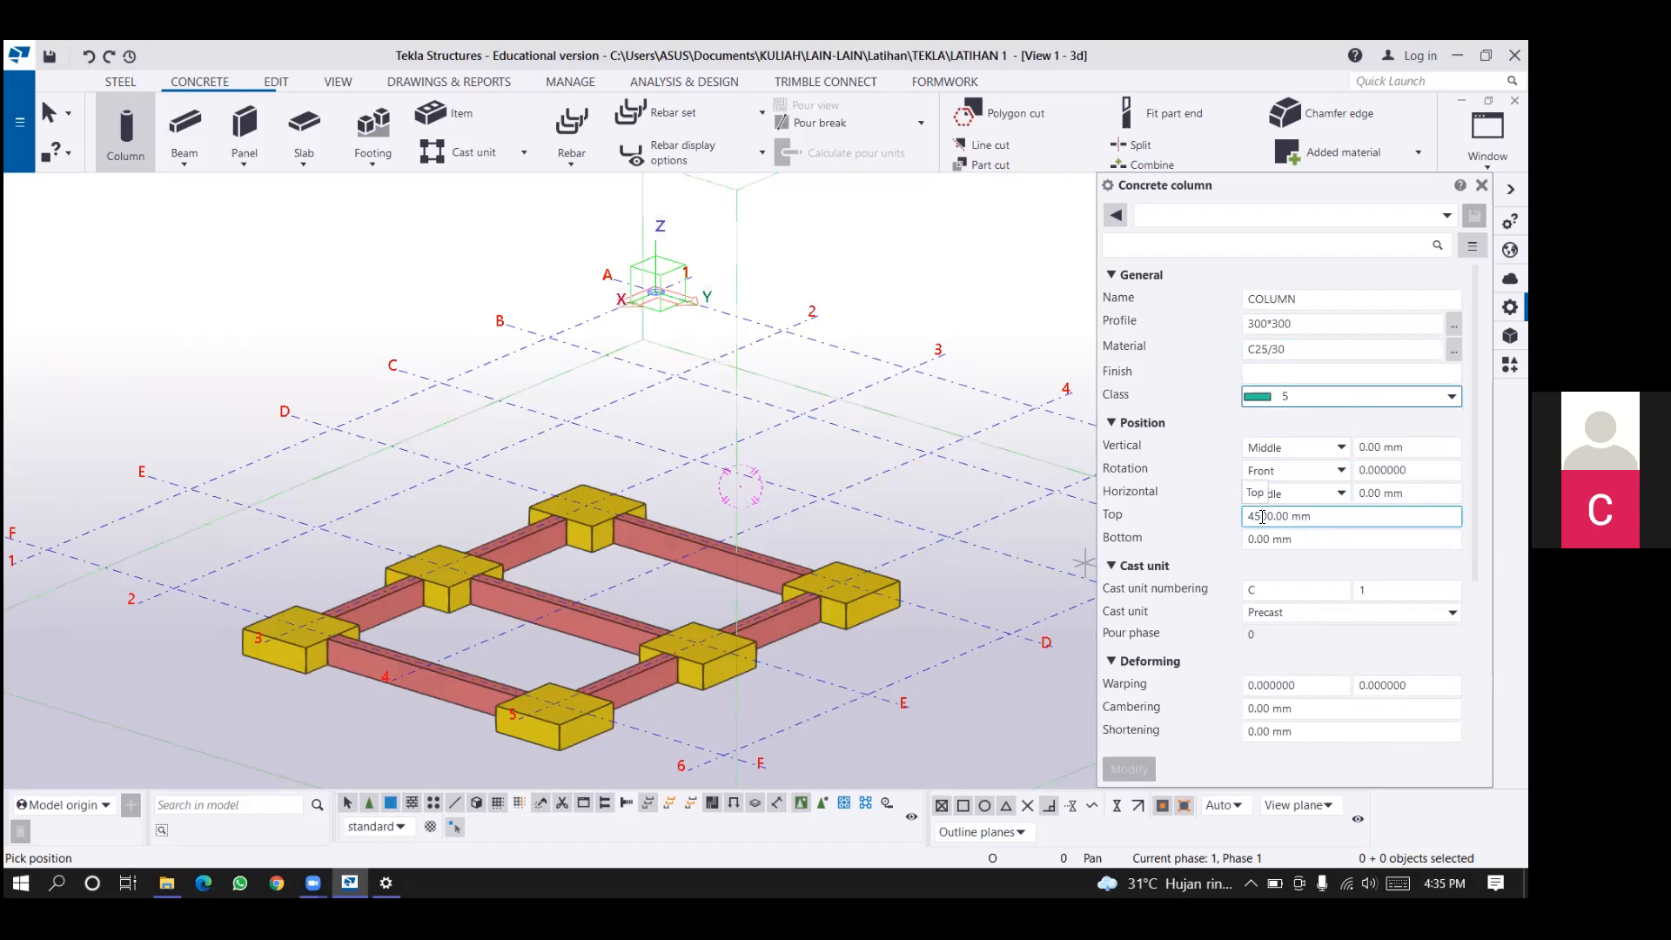
# Set the concrete column's top level to 3000 mm.
pyautogui.moveTo(1261, 517); pyautogui.dragTo(1249, 529)
pyautogui.write('3')
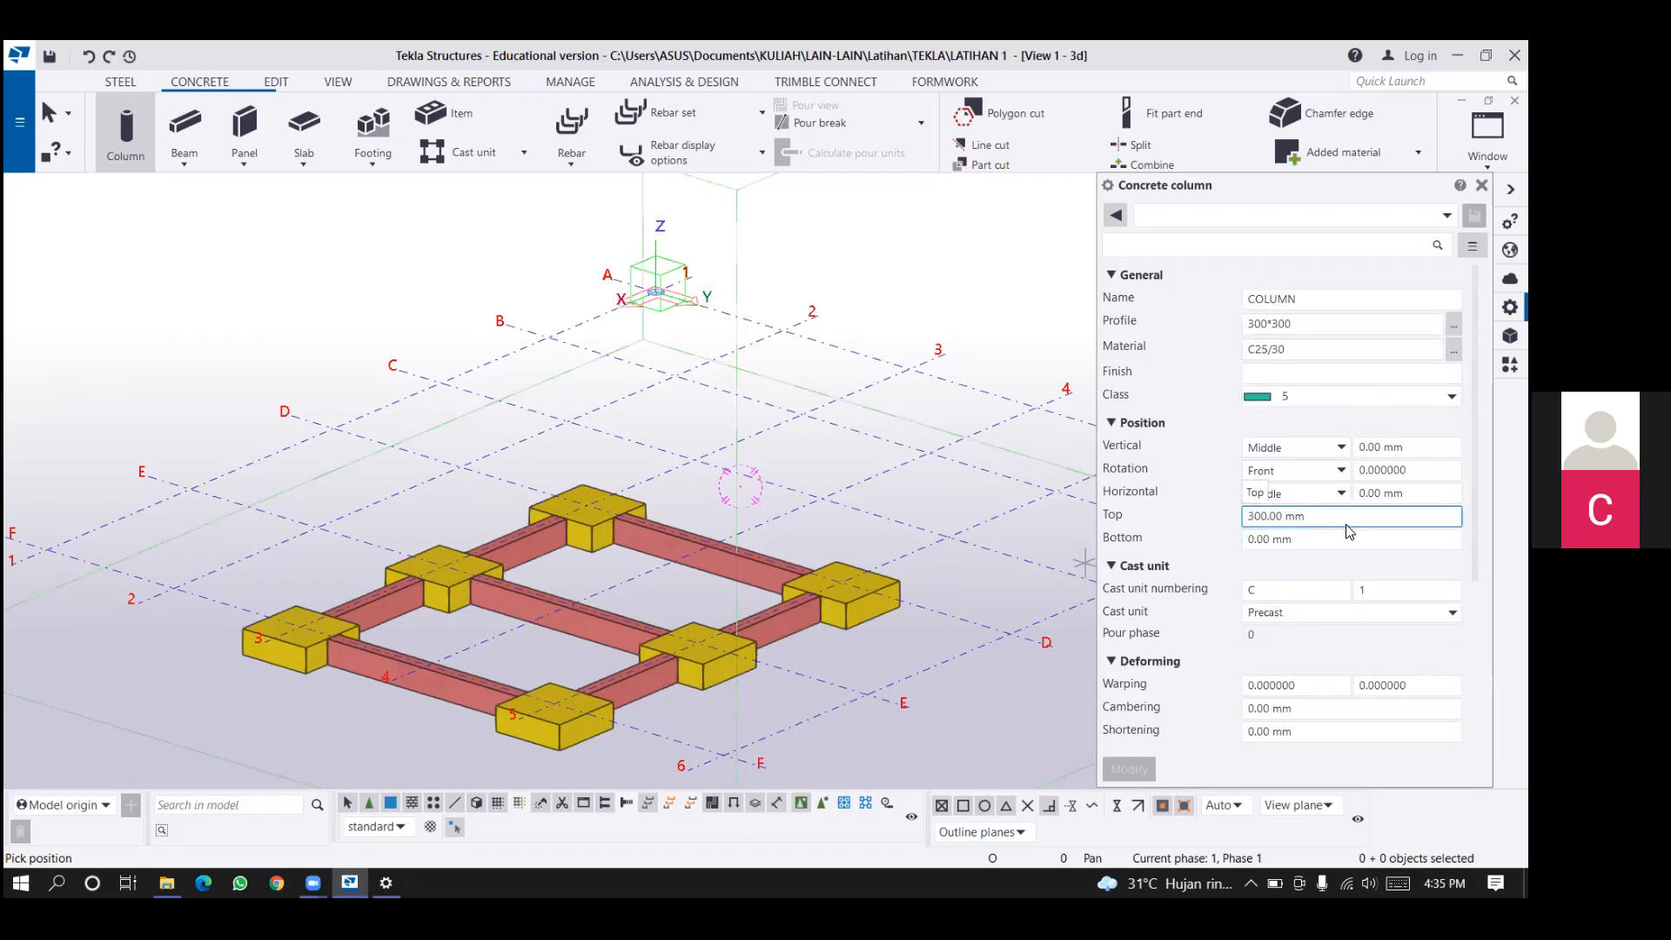
pyautogui.write('0')
pyautogui.press('Tab')
pyautogui.scroll(-1, 1268, 490)
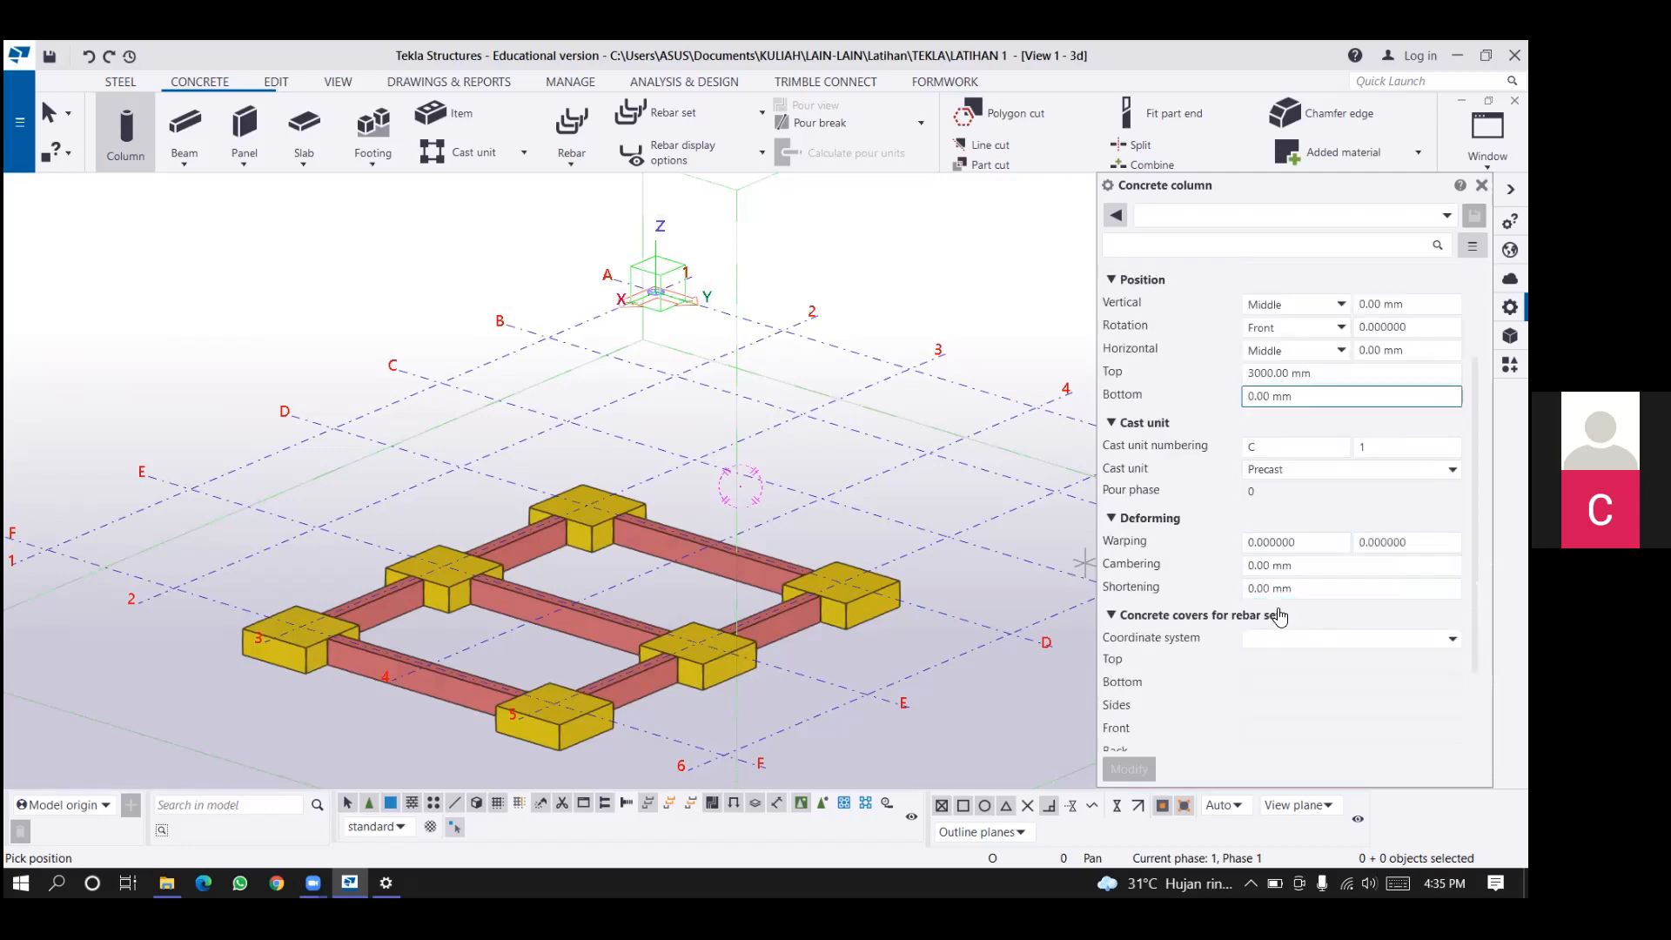
pyautogui.scroll(1, 1269, 490)
pyautogui.scroll(1, 687, 619)
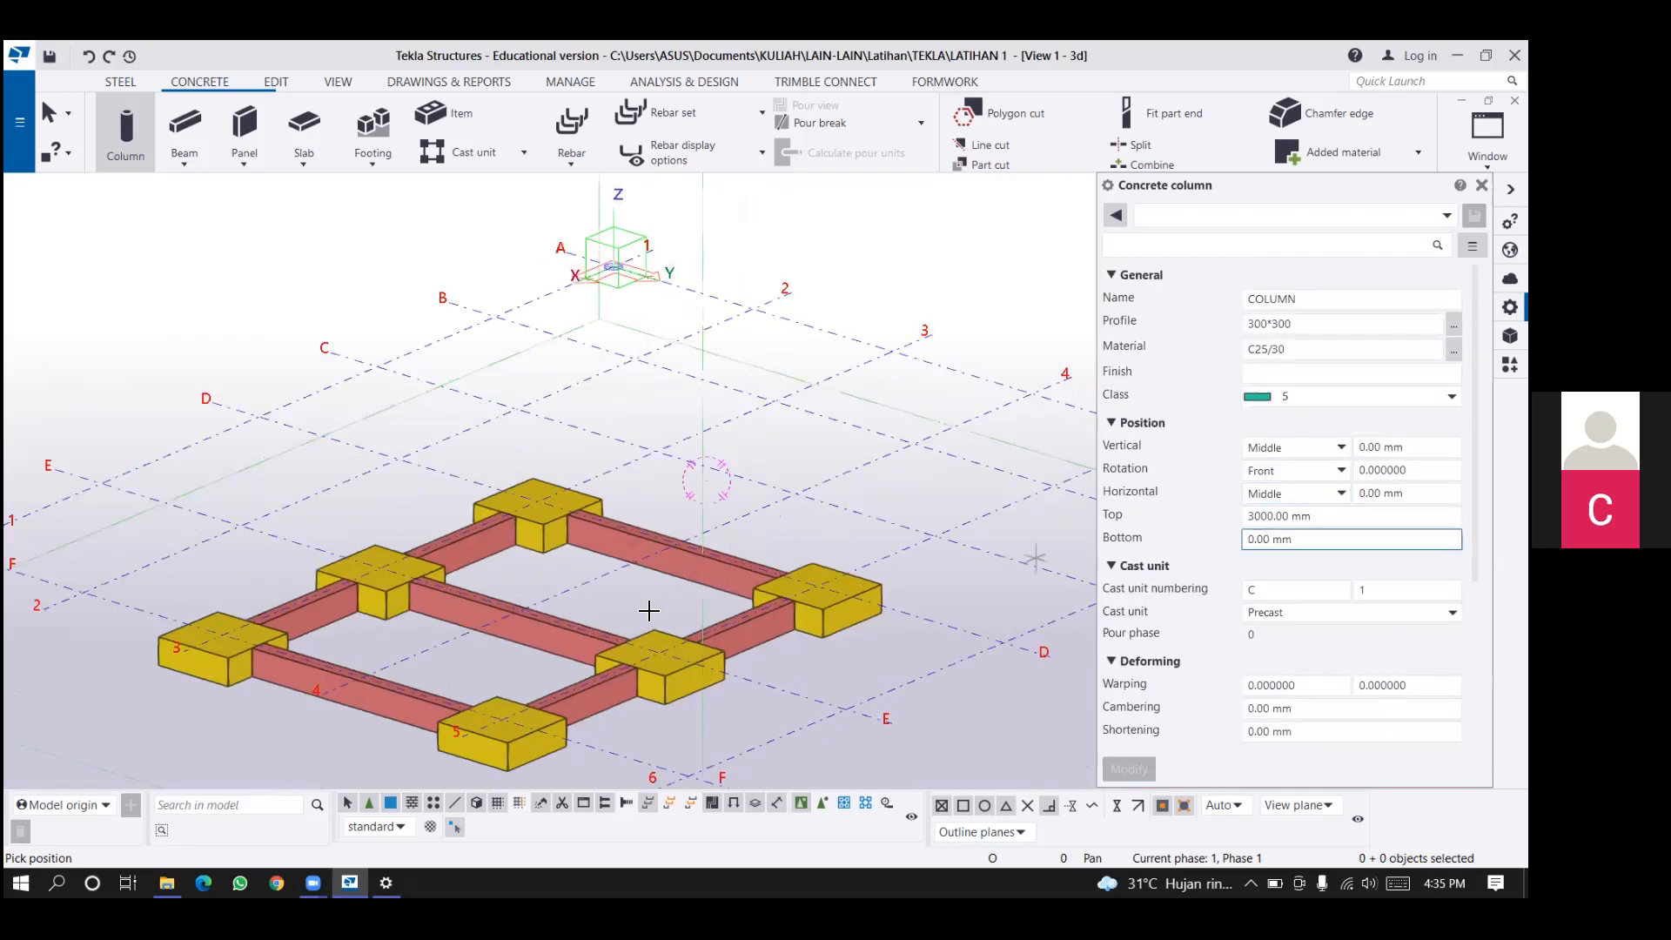
# Place 300*300 concrete columns on the four pad footings where grid lines D and E cross lines 3 and 5.
pyautogui.scroll(1, 870, 470)
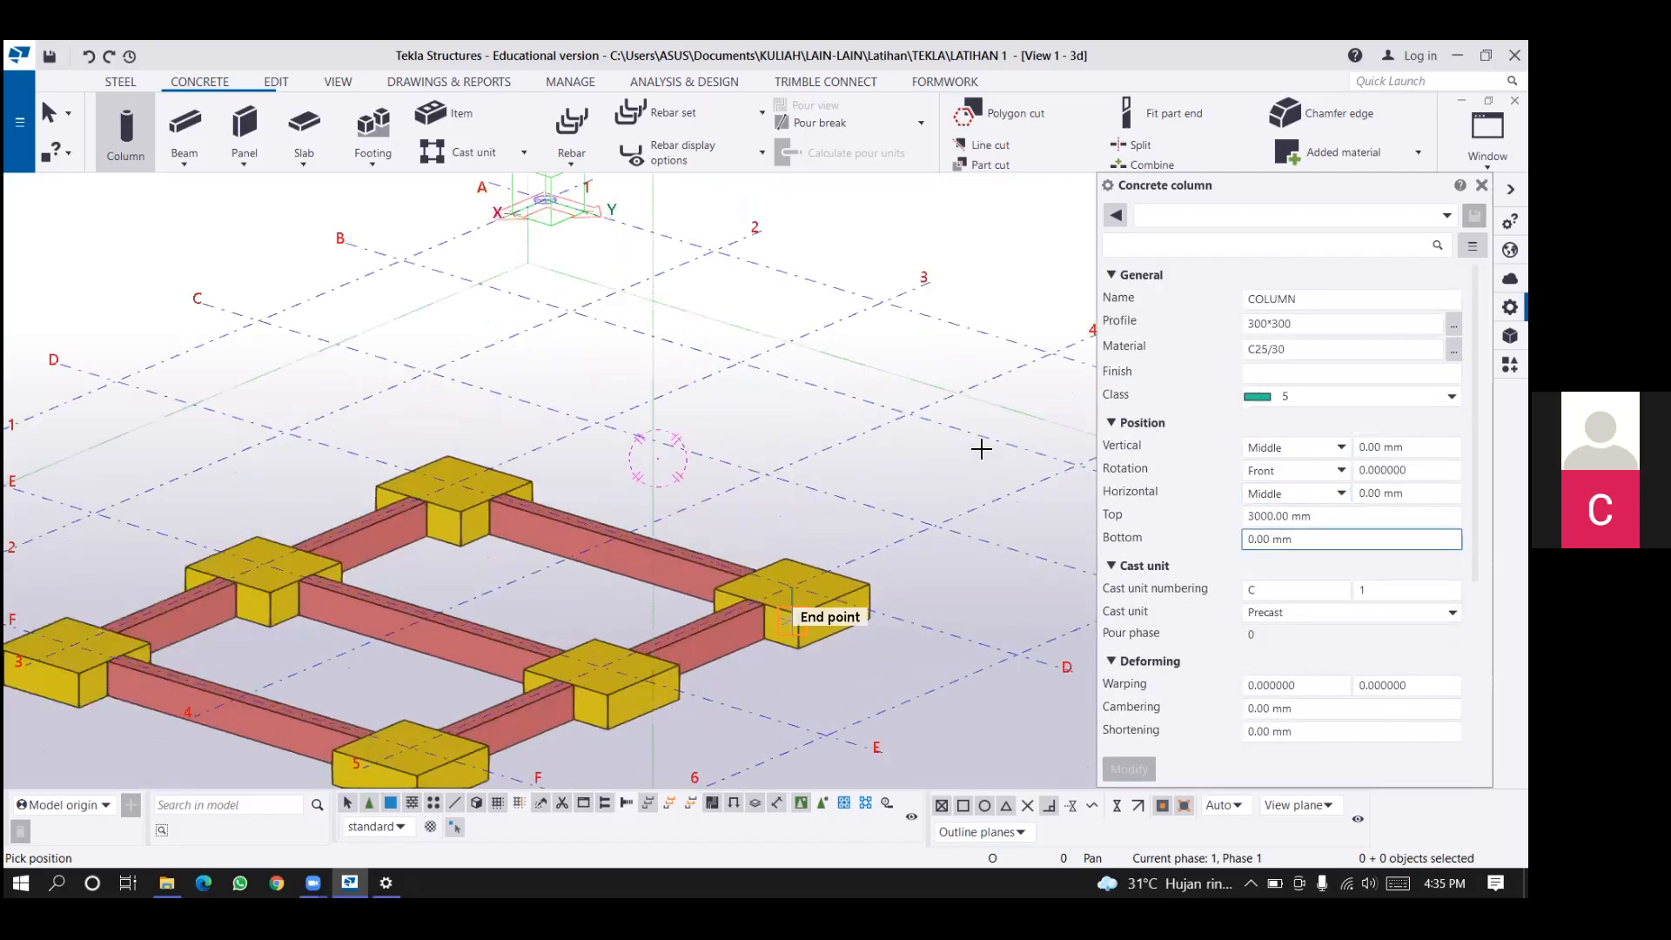
pyautogui.scroll(1, 987, 439)
pyautogui.moveTo(1018, 450); pyautogui.dragTo(891, 479, button='middle')
pyautogui.click(995, 438)
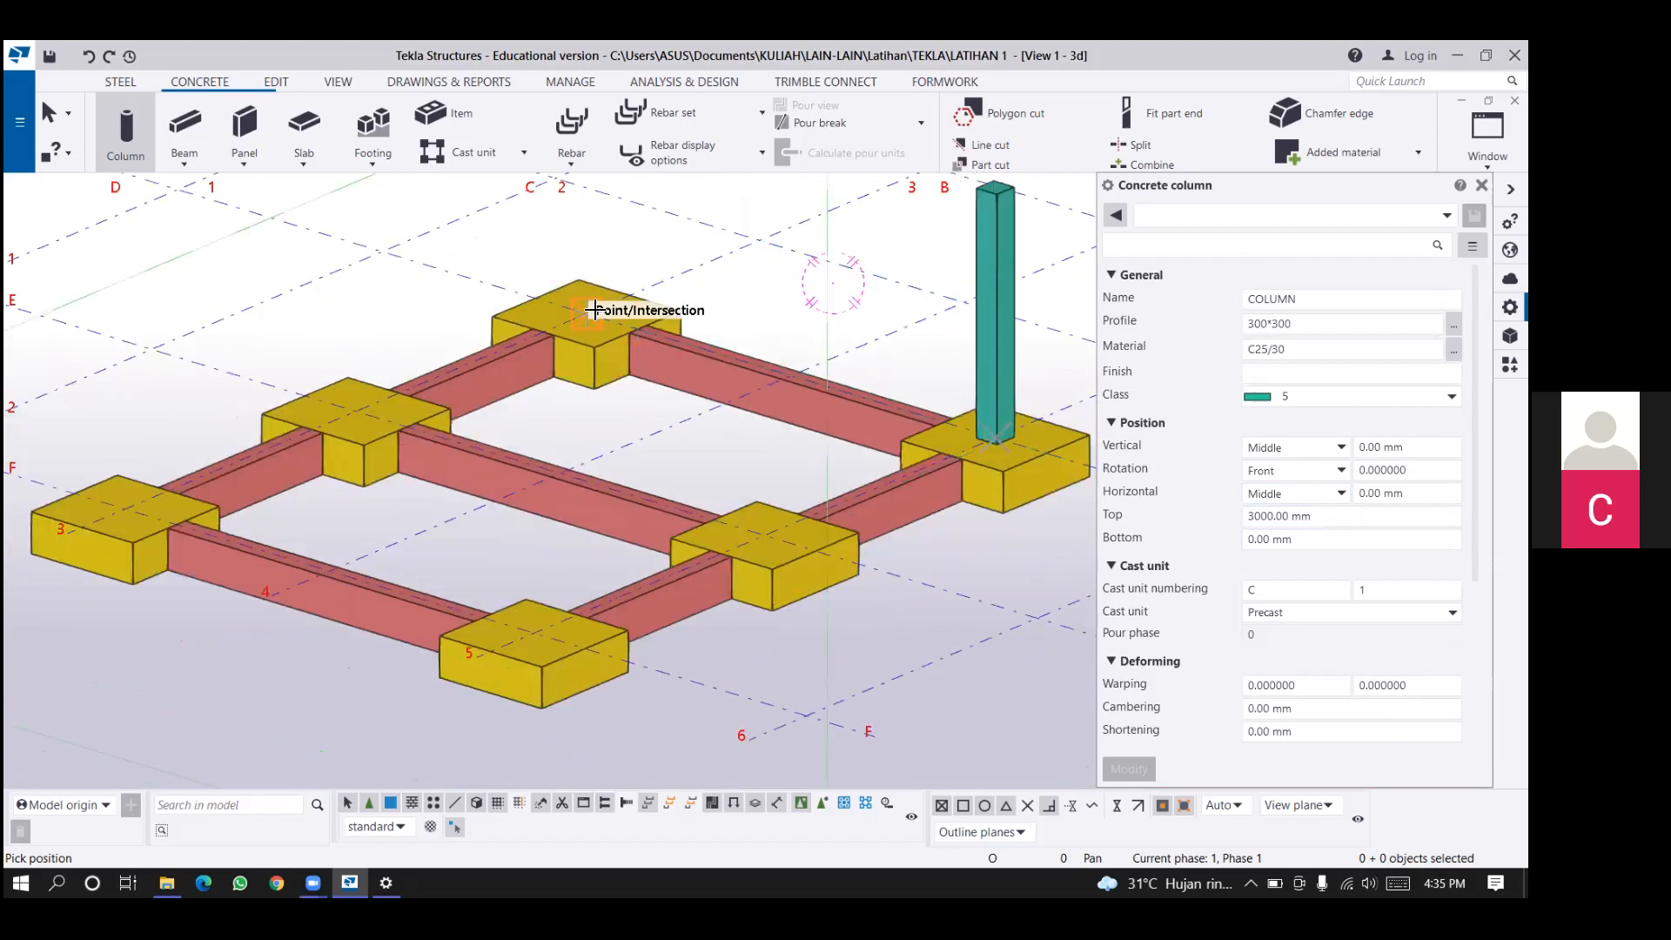
pyautogui.click(585, 312)
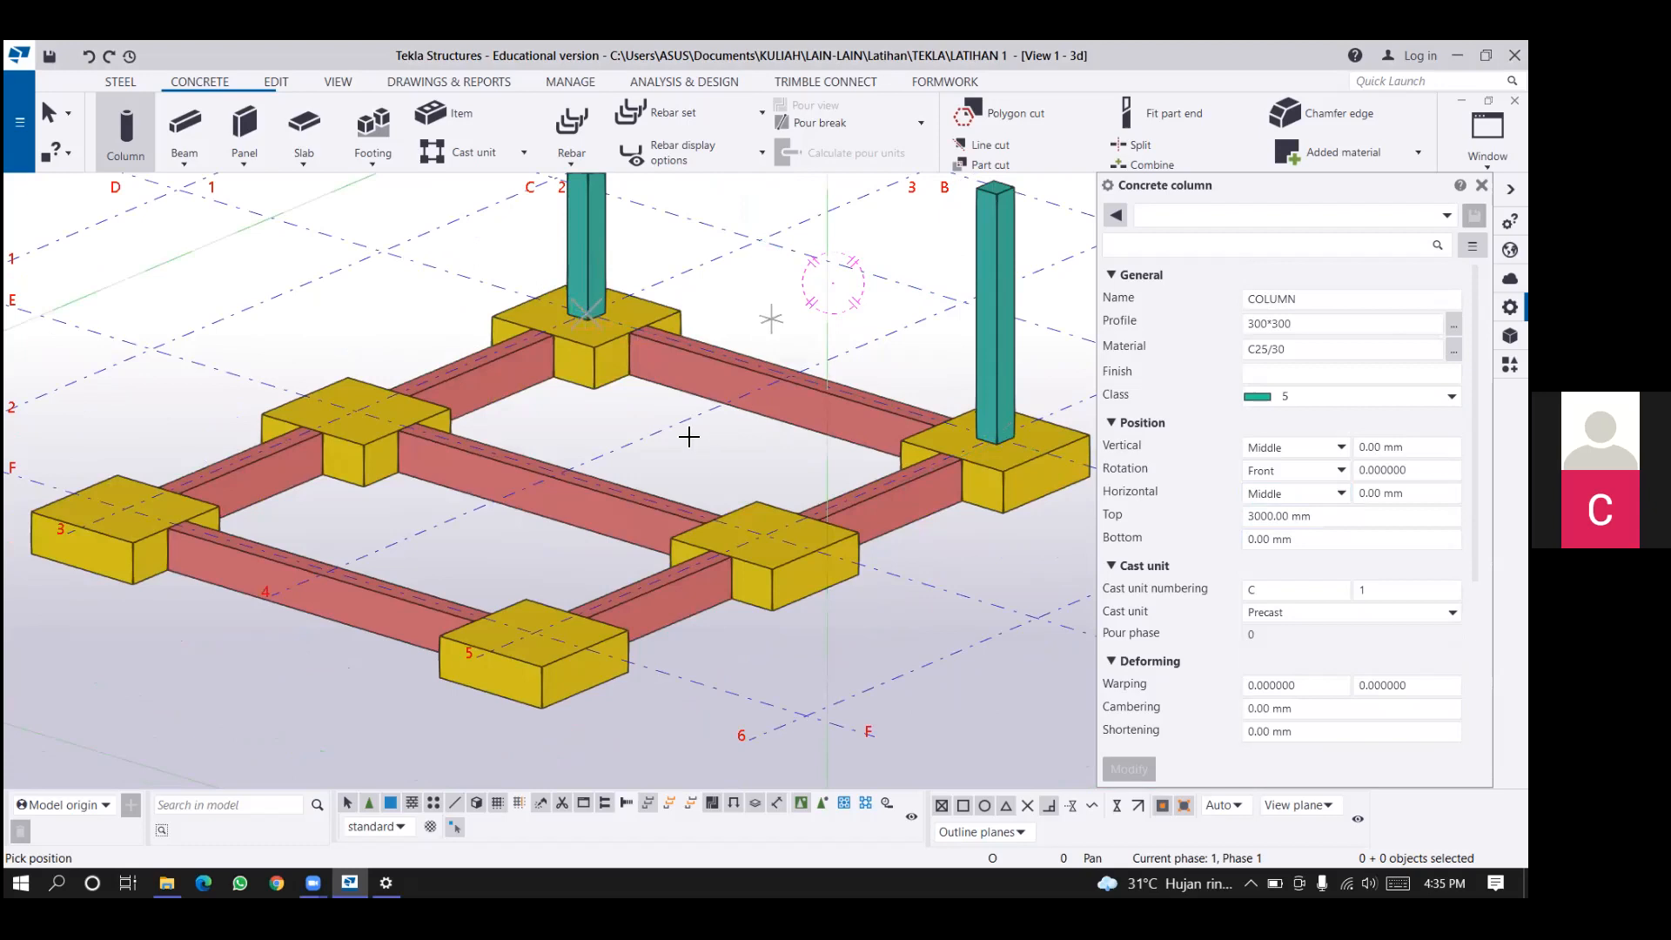
pyautogui.scroll(-1, 680, 466)
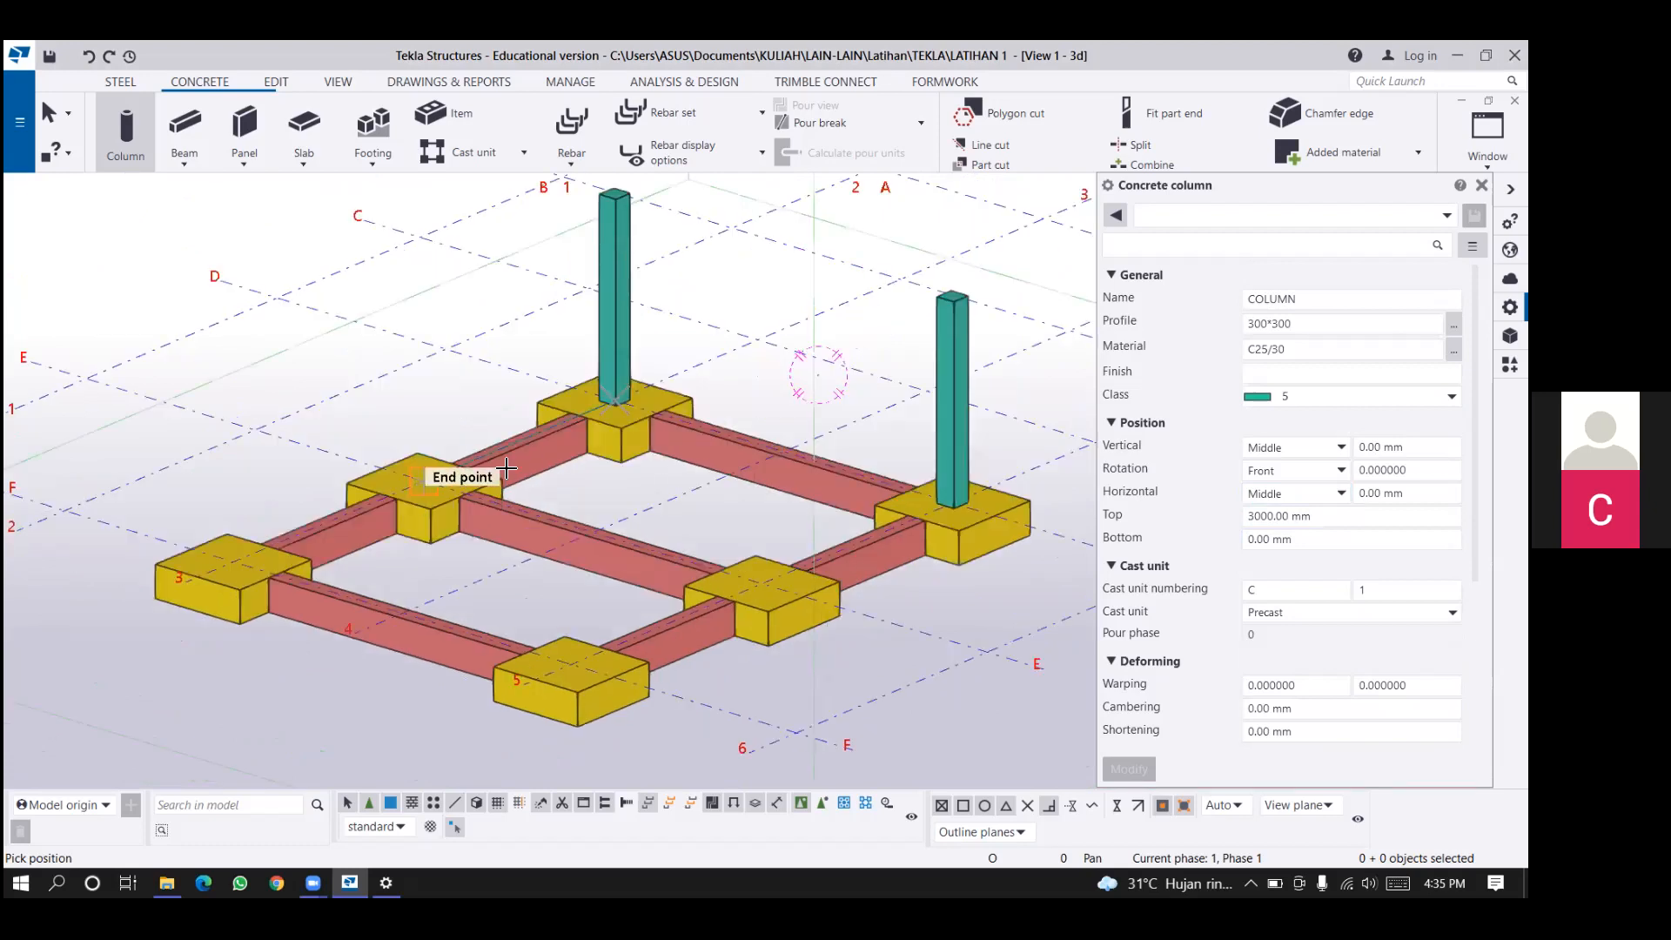
pyautogui.click(759, 581)
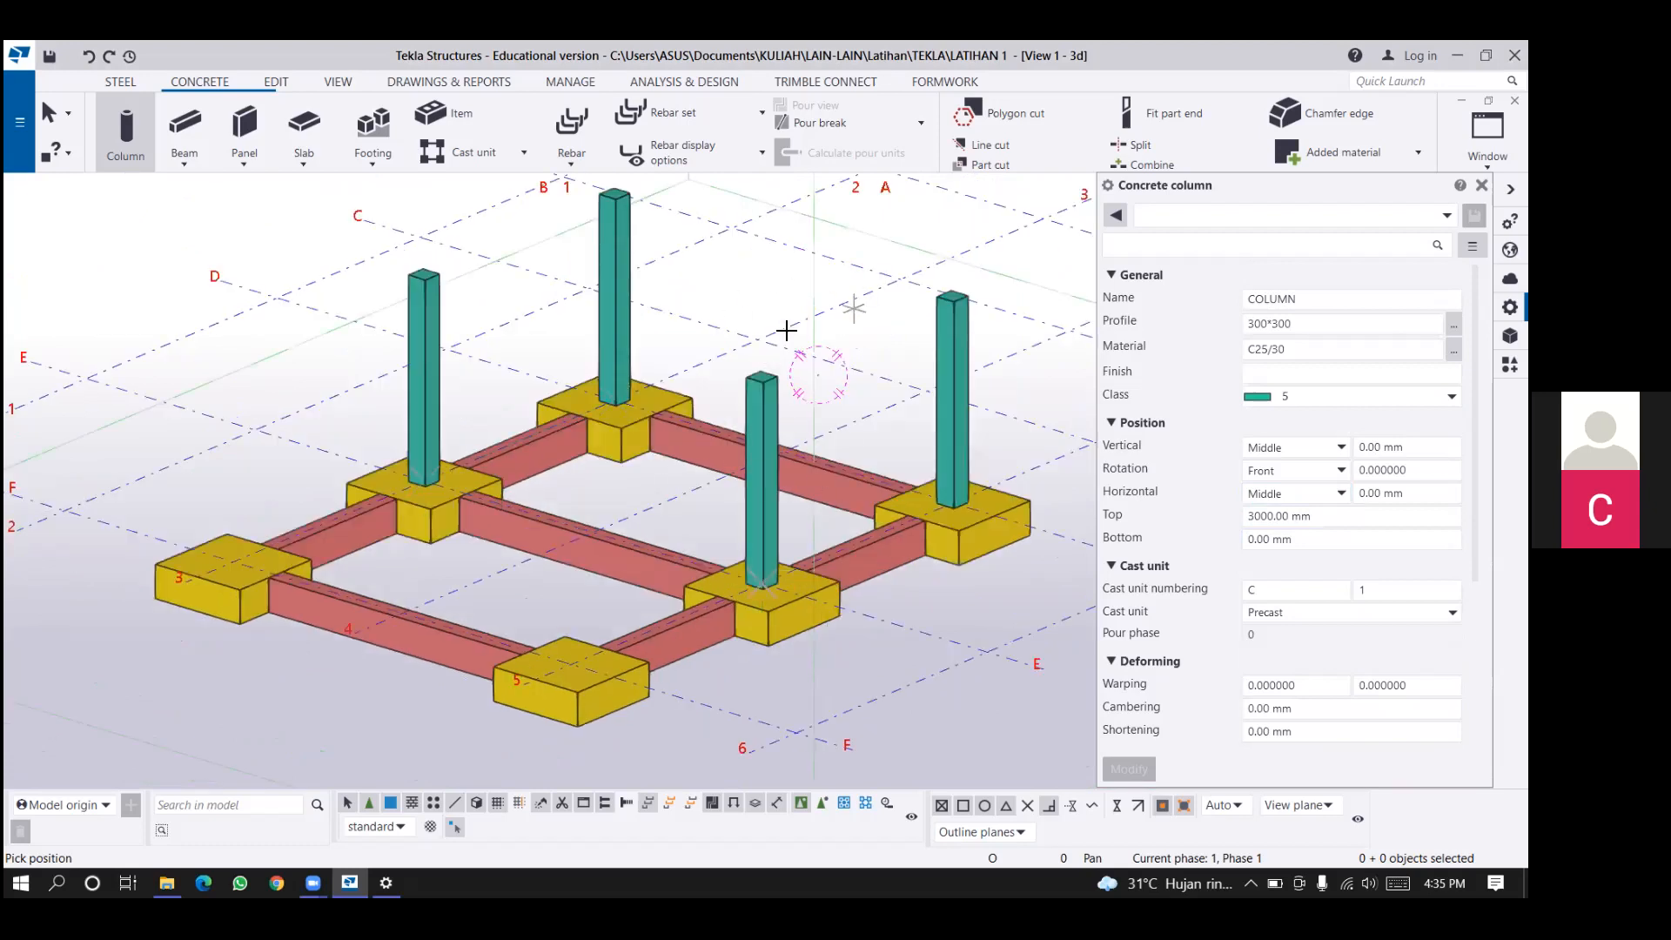
# Set the next concrete columns to profile 500*500, class 10 and a top level of 7000 mm.
pyautogui.moveTo(948, 274); pyautogui.dragTo(939, 285, button='middle')
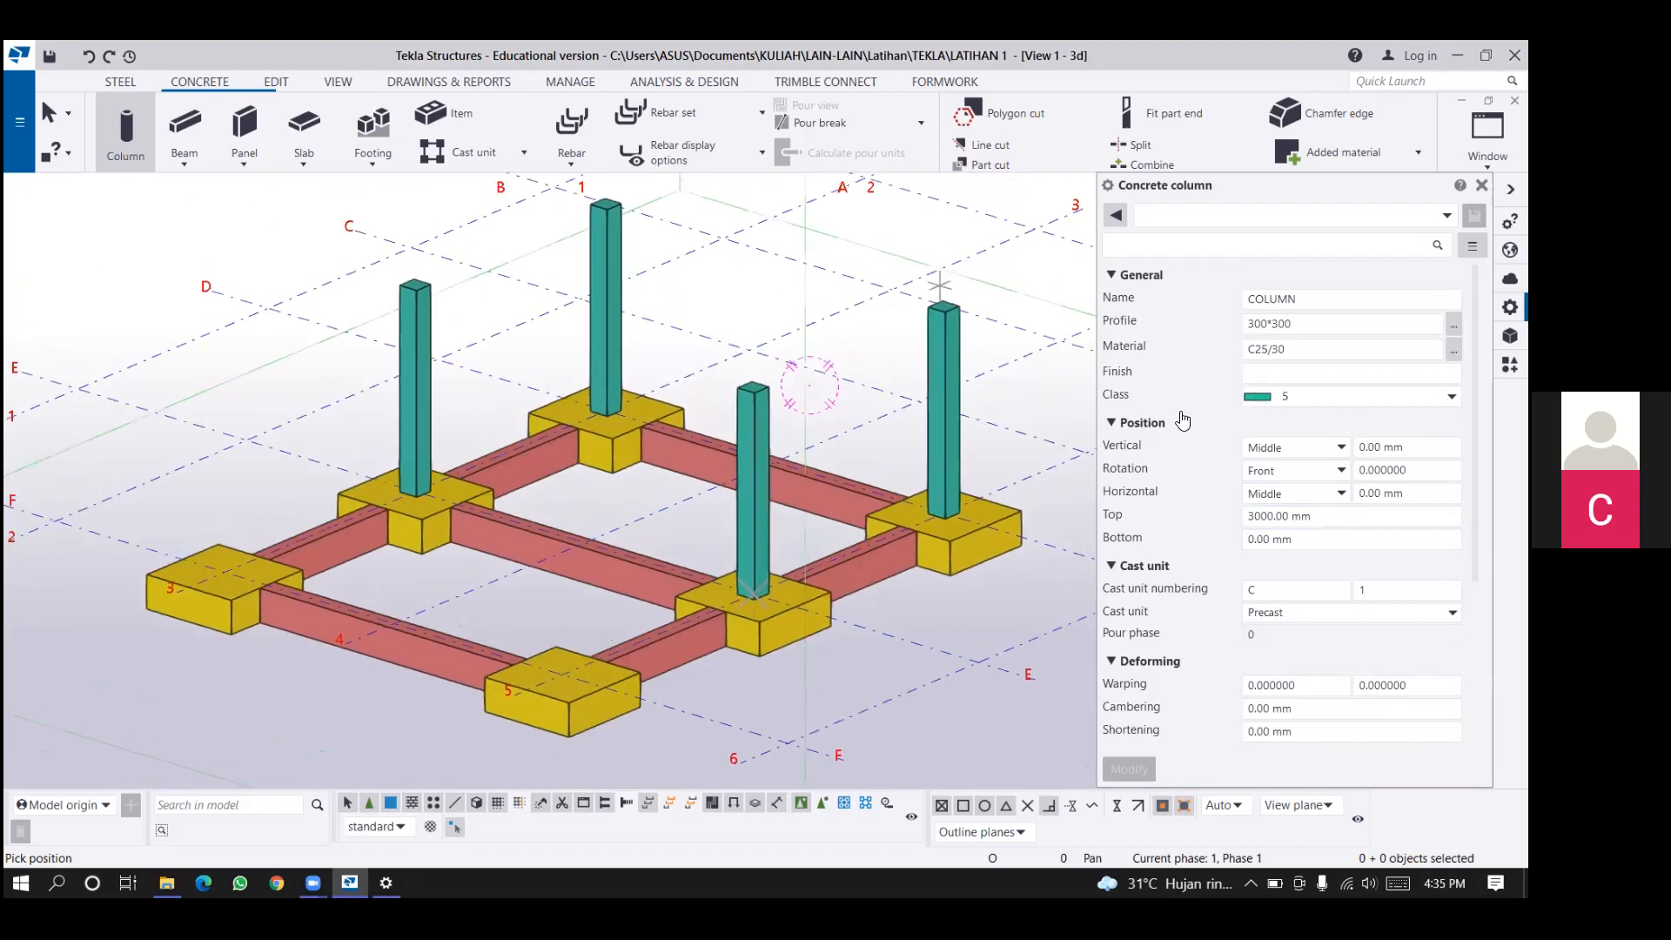
pyautogui.moveTo(568, 405); pyautogui.dragTo(554, 426, button='middle')
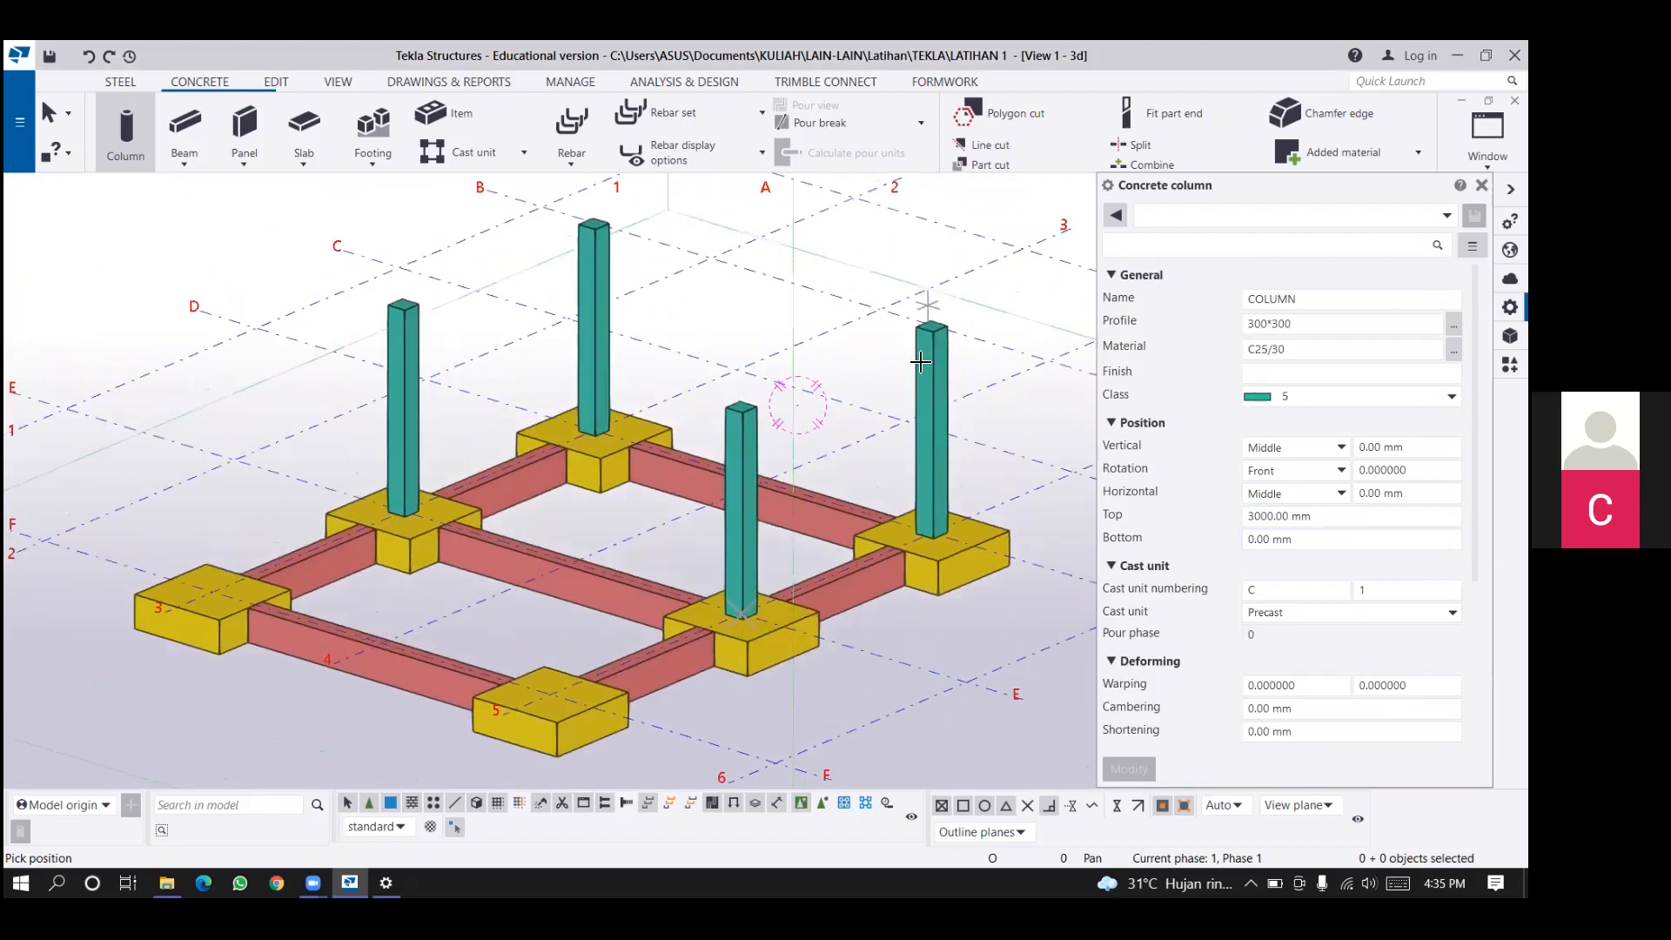
pyautogui.moveTo(955, 325); pyautogui.dragTo(930, 362, button='middle')
pyautogui.click(1261, 324)
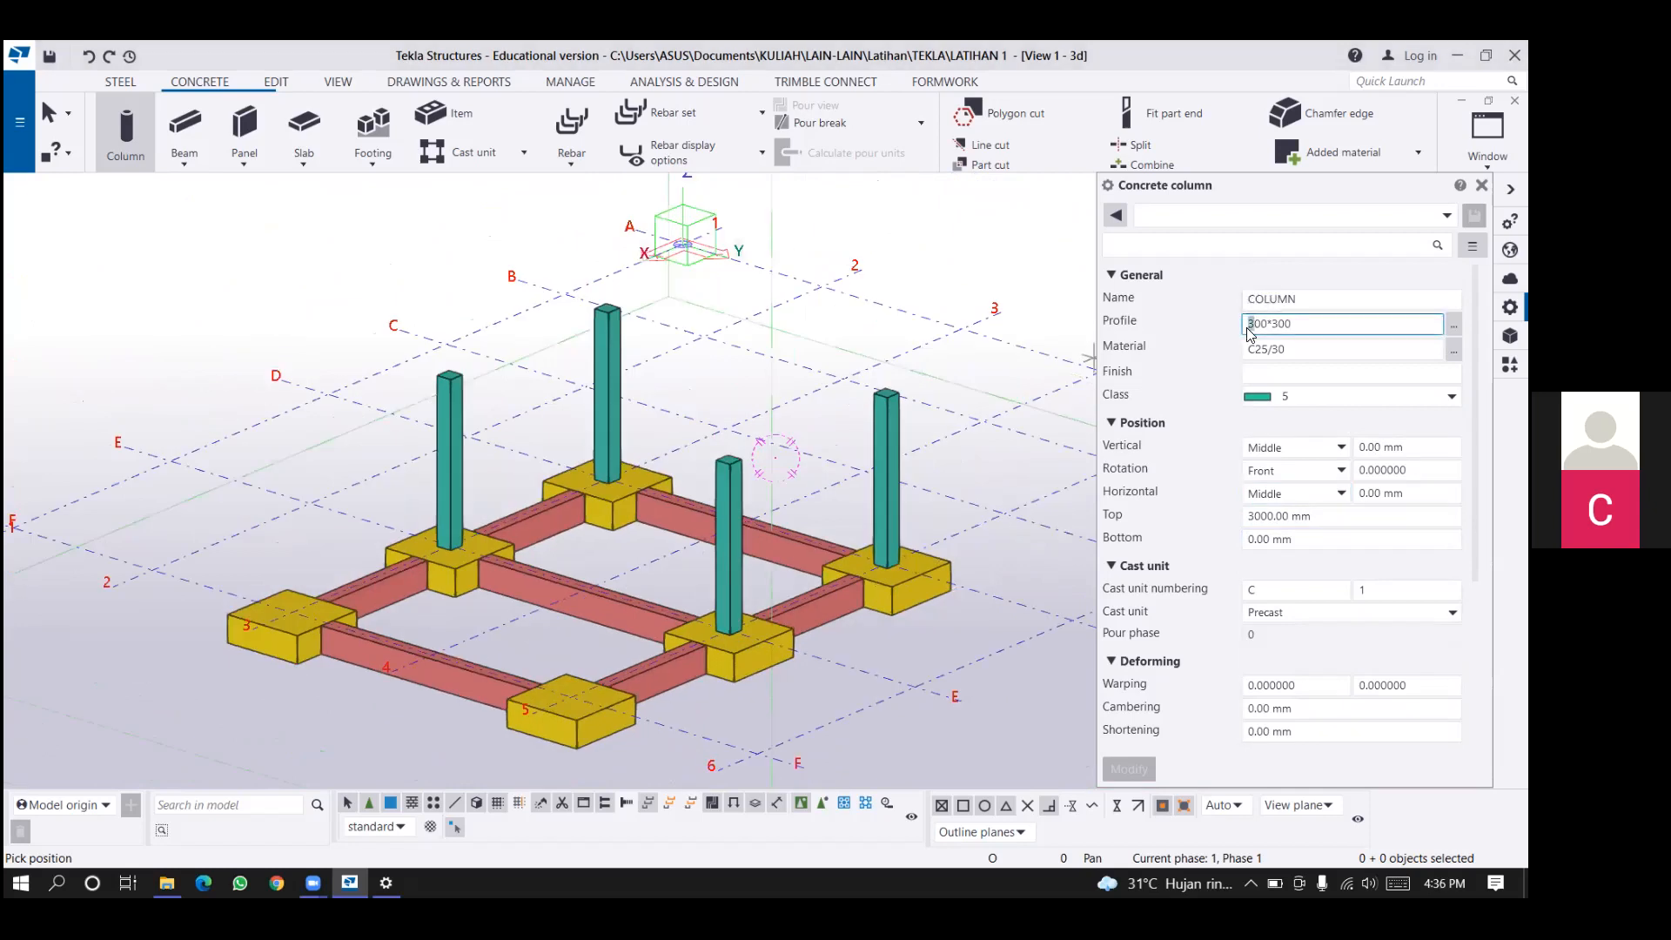
pyautogui.write('5')
pyautogui.moveTo(1271, 324); pyautogui.dragTo(1279, 324)
pyautogui.write('5')
pyautogui.click(1451, 396)
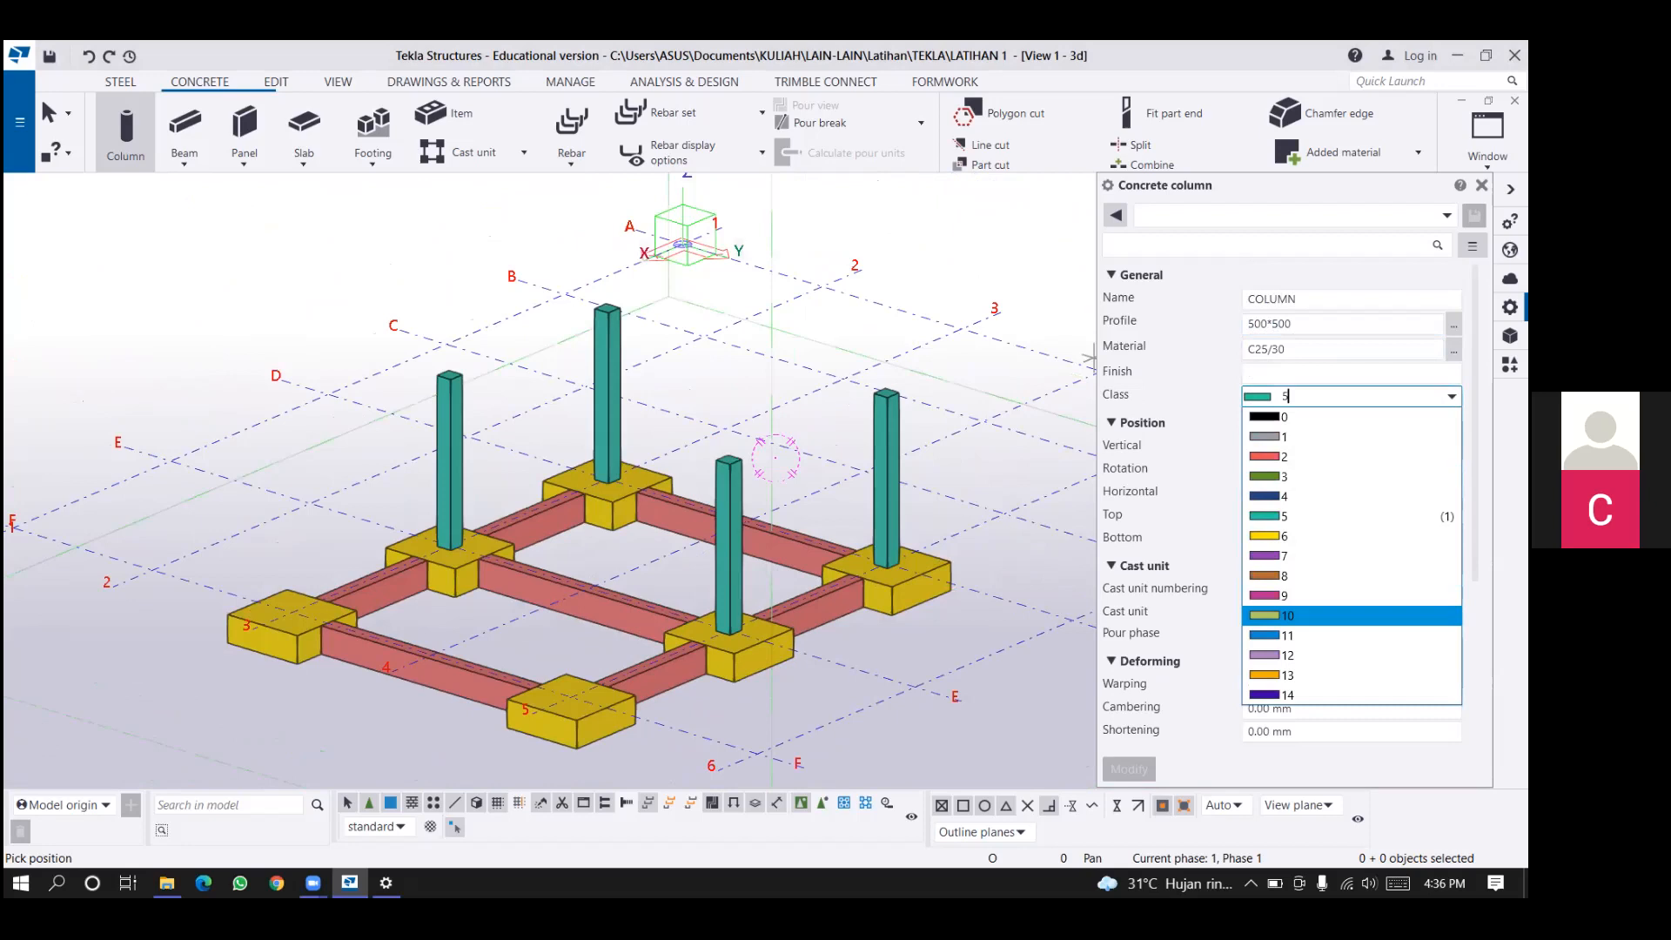
pyautogui.click(1324, 615)
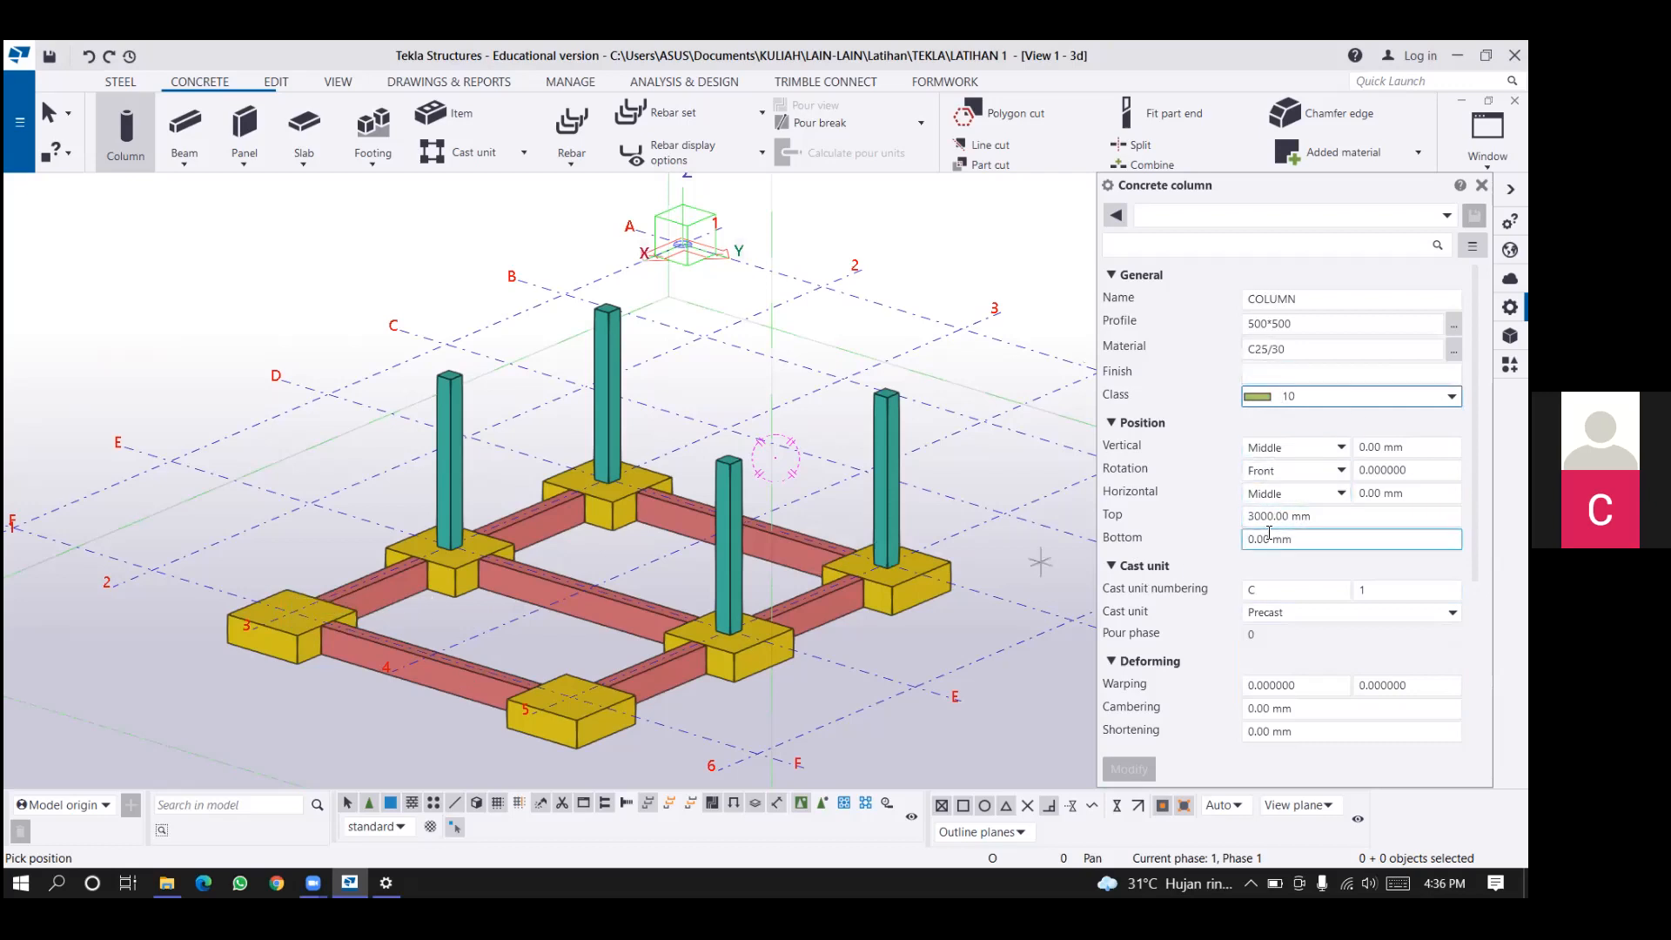
pyautogui.click(1250, 515)
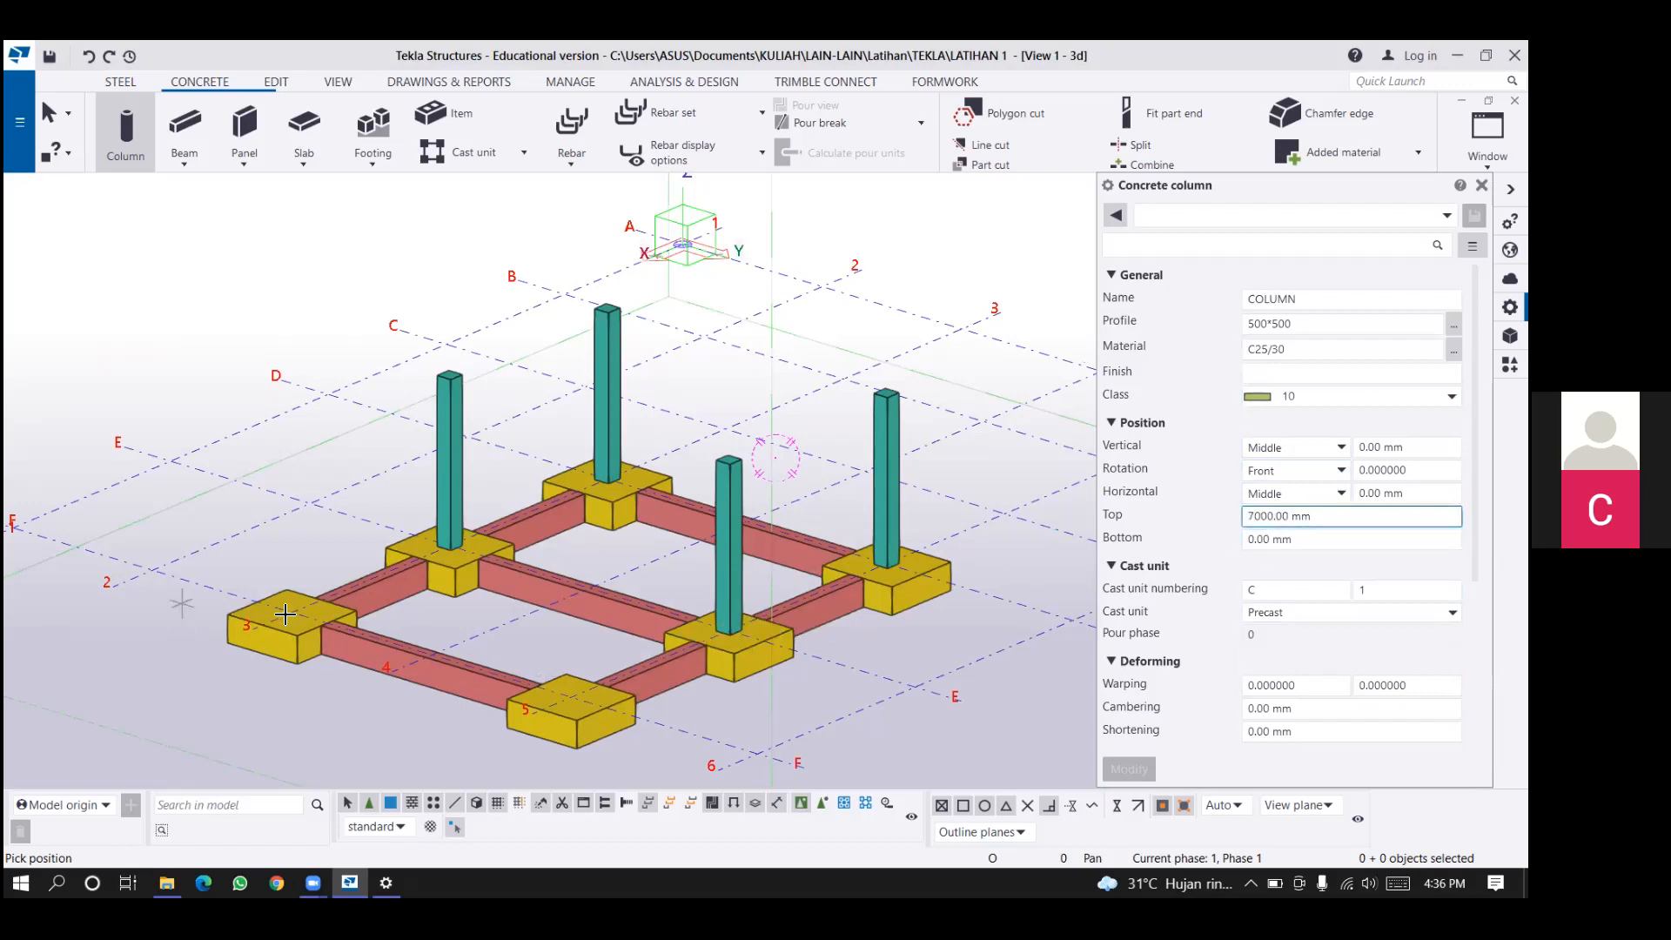
# Place 500*500 concrete columns on the two grid line F pad footings at lines 3 and 5, and end the Column command.
pyautogui.click(292, 614)
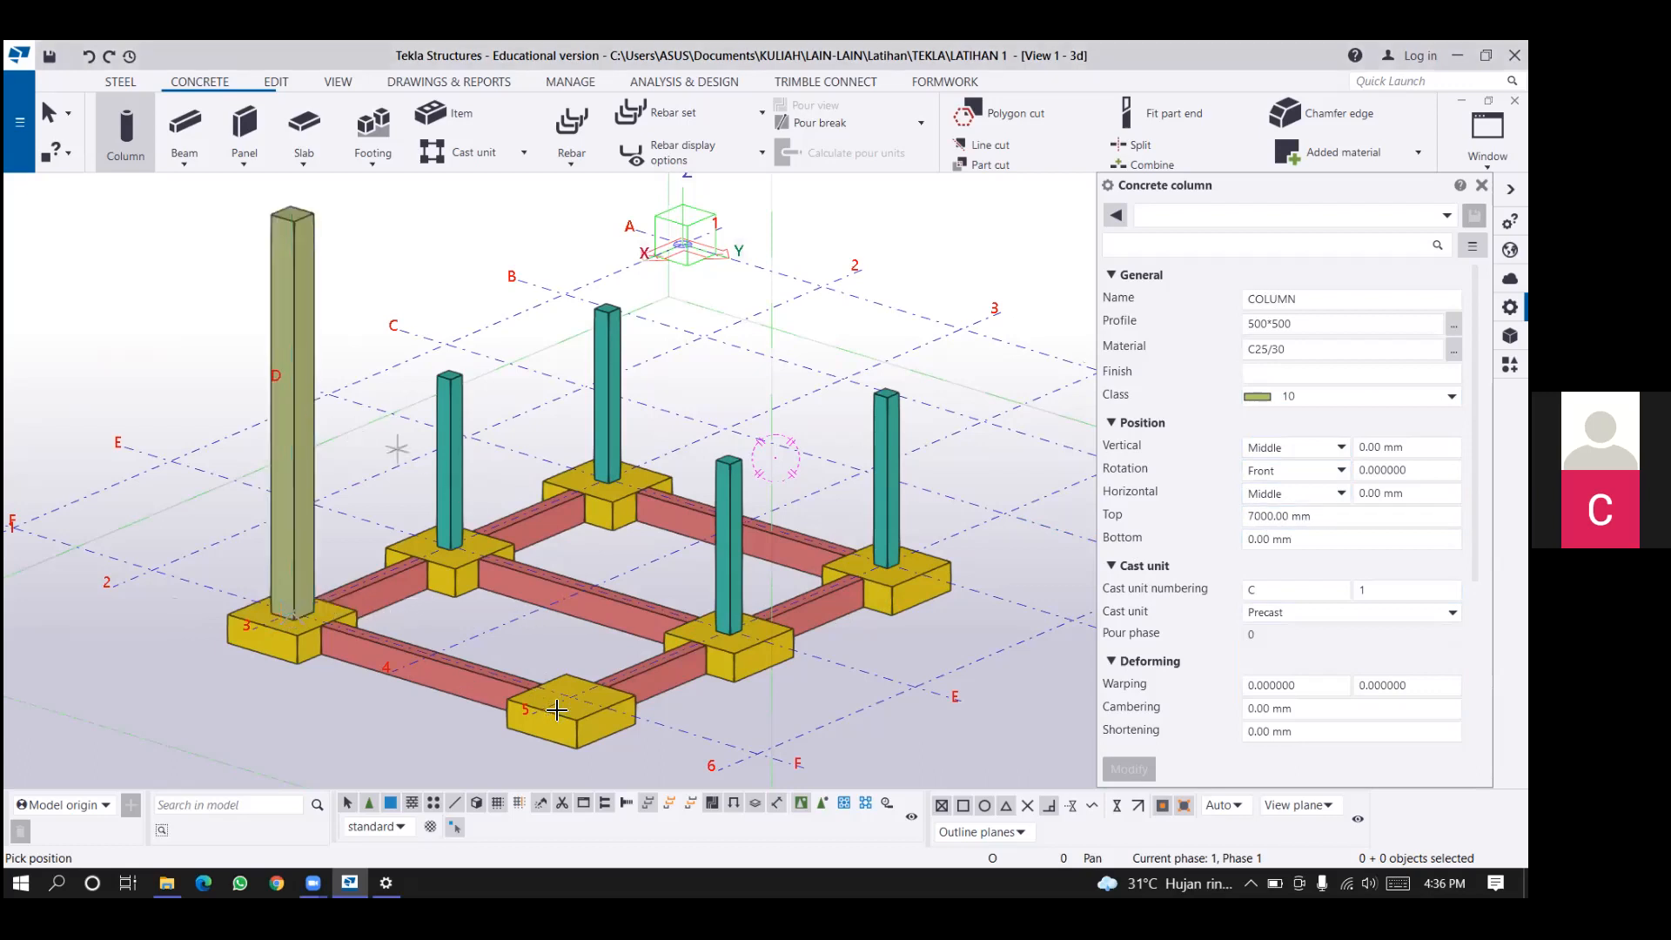
pyautogui.click(571, 698)
pyautogui.moveTo(918, 495); pyautogui.dragTo(750, 458, button='middle')
pyautogui.keyDown('ctrl'); pyautogui.moveTo(827, 395); pyautogui.dragTo(898, 408, button='middle'); pyautogui.keyUp('ctrl')
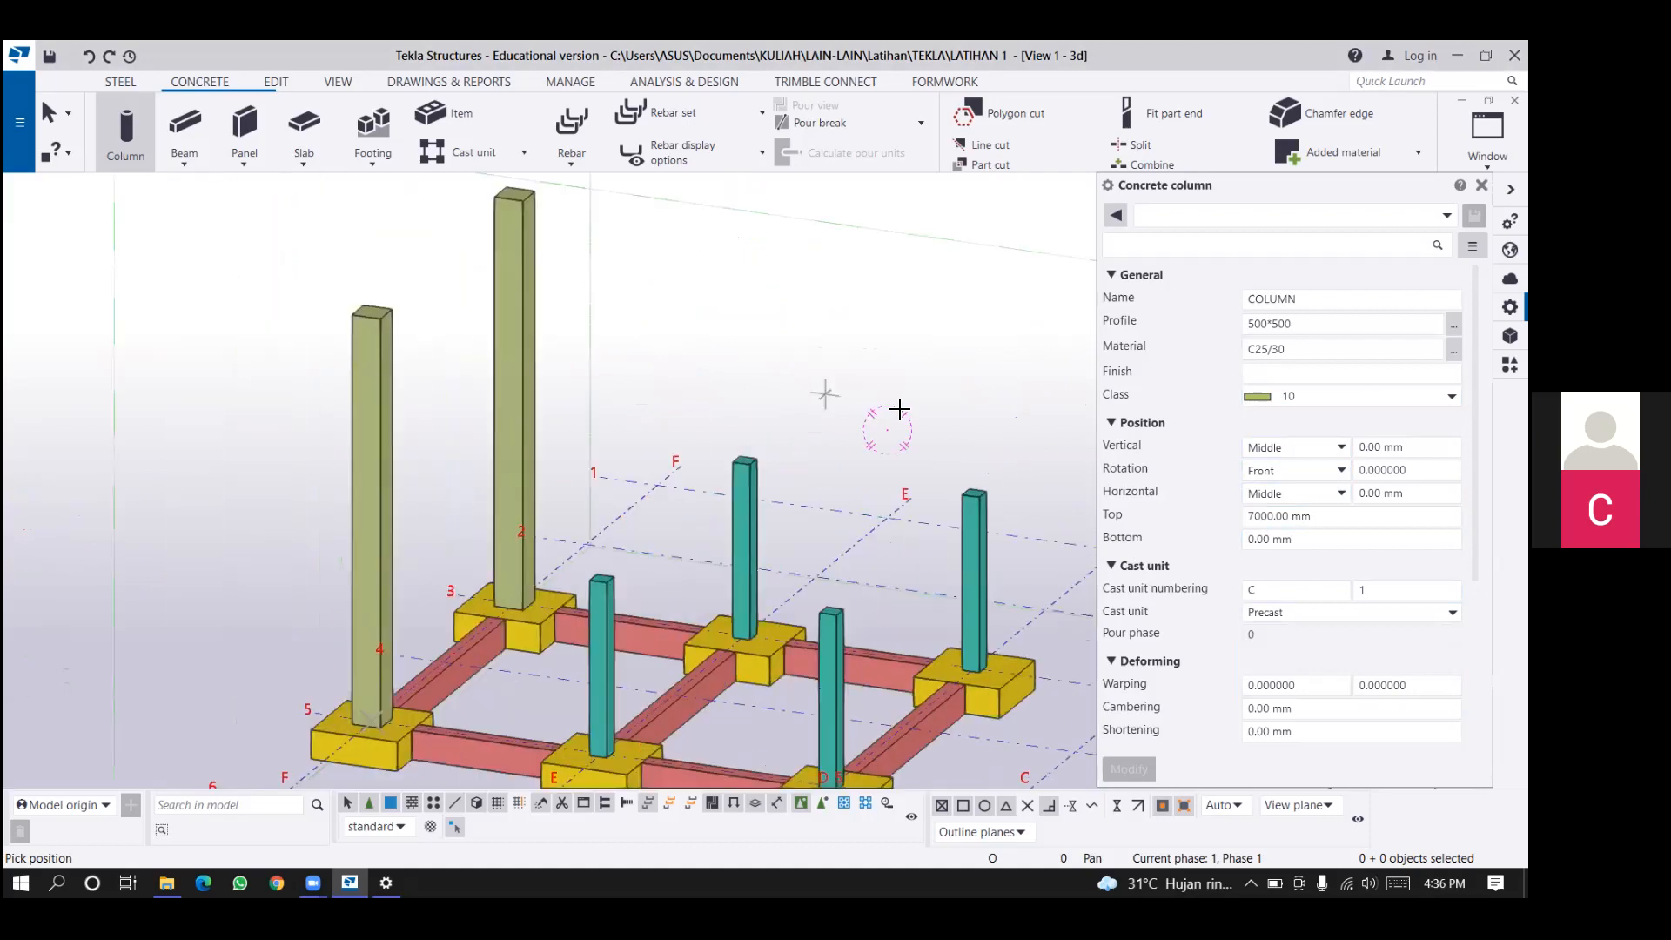
pyautogui.rightClick(899, 408)
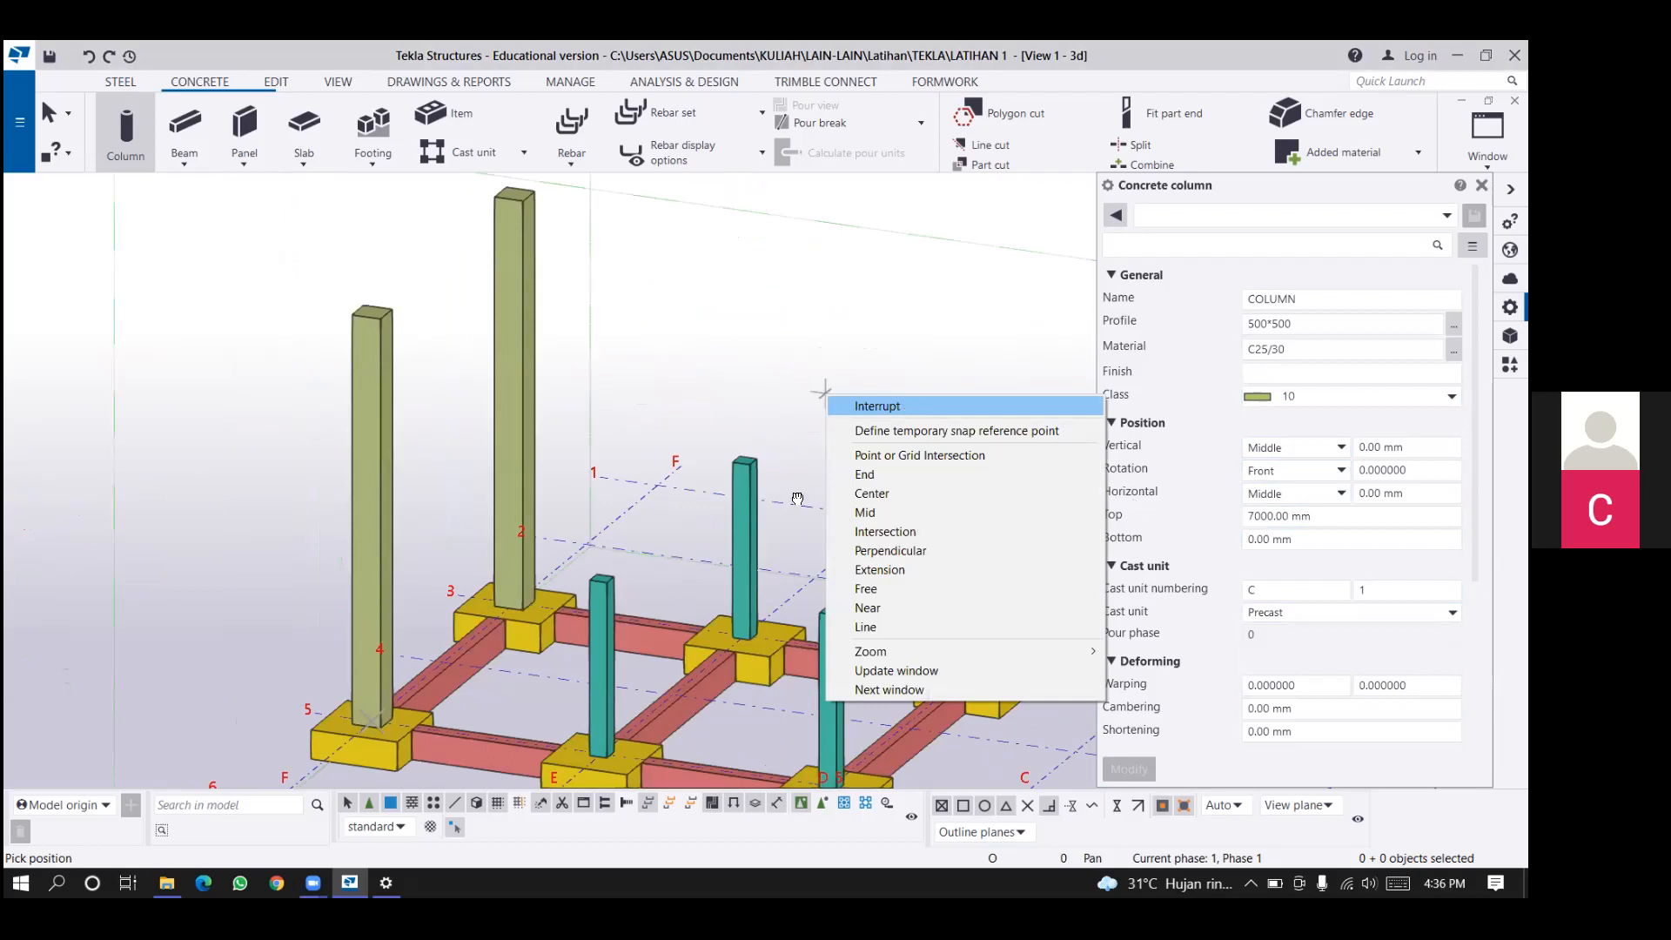
pyautogui.click(878, 410)
pyautogui.moveTo(802, 496); pyautogui.dragTo(735, 473, button='middle')
pyautogui.scroll(-1, 762, 483)
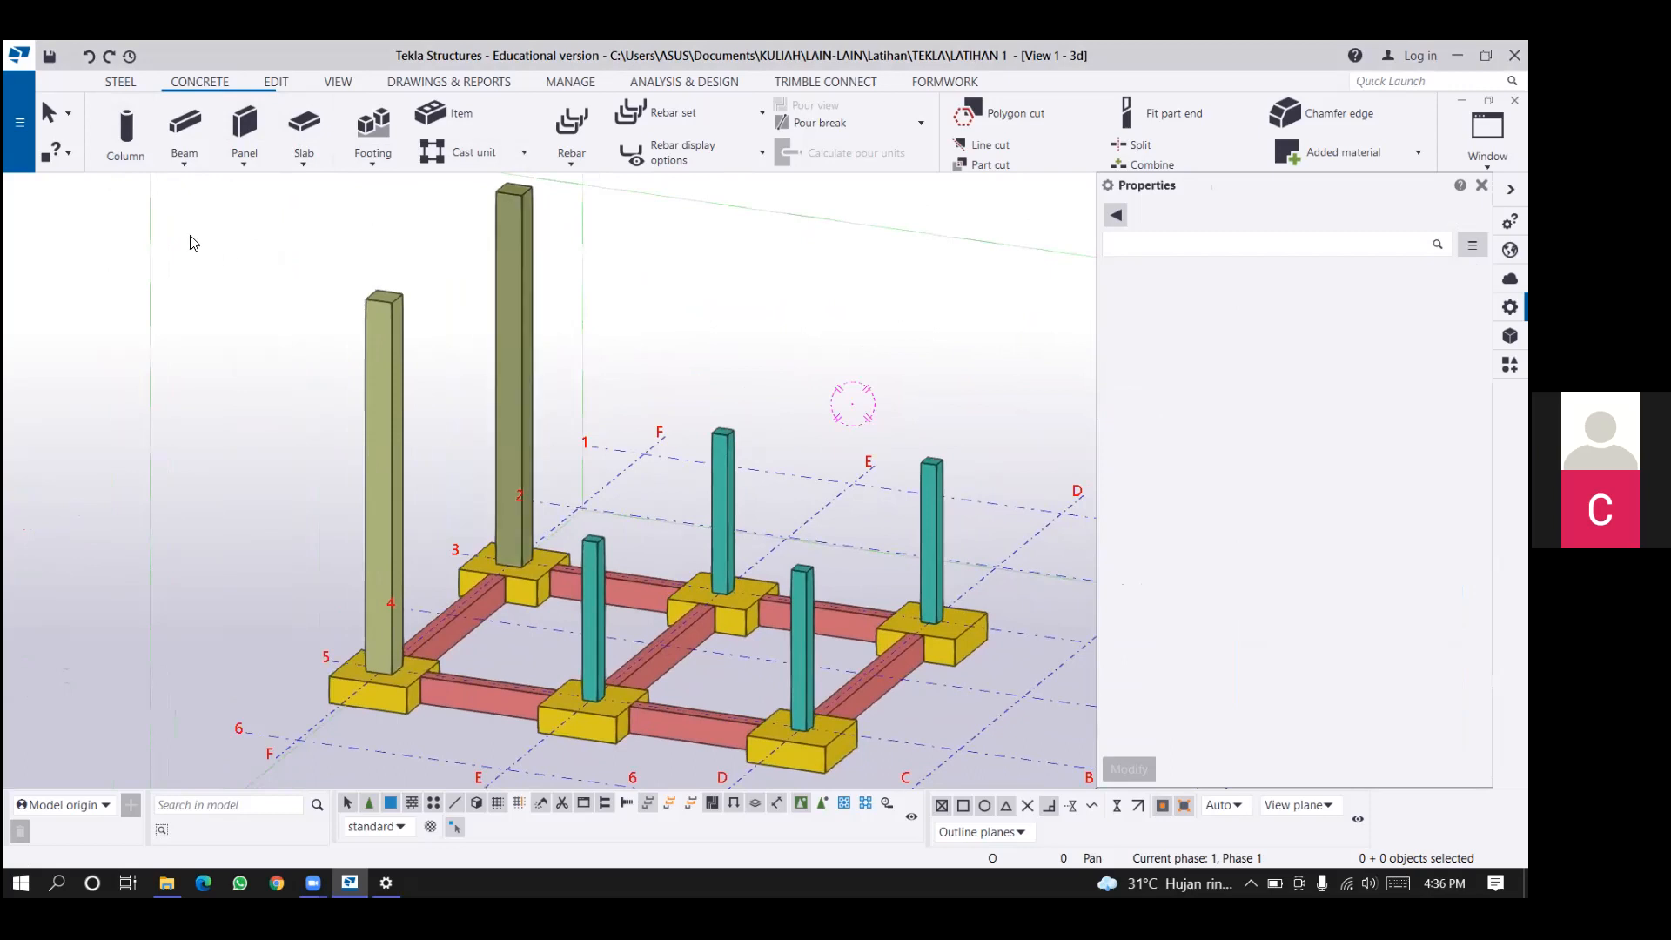
pyautogui.click(183, 155)
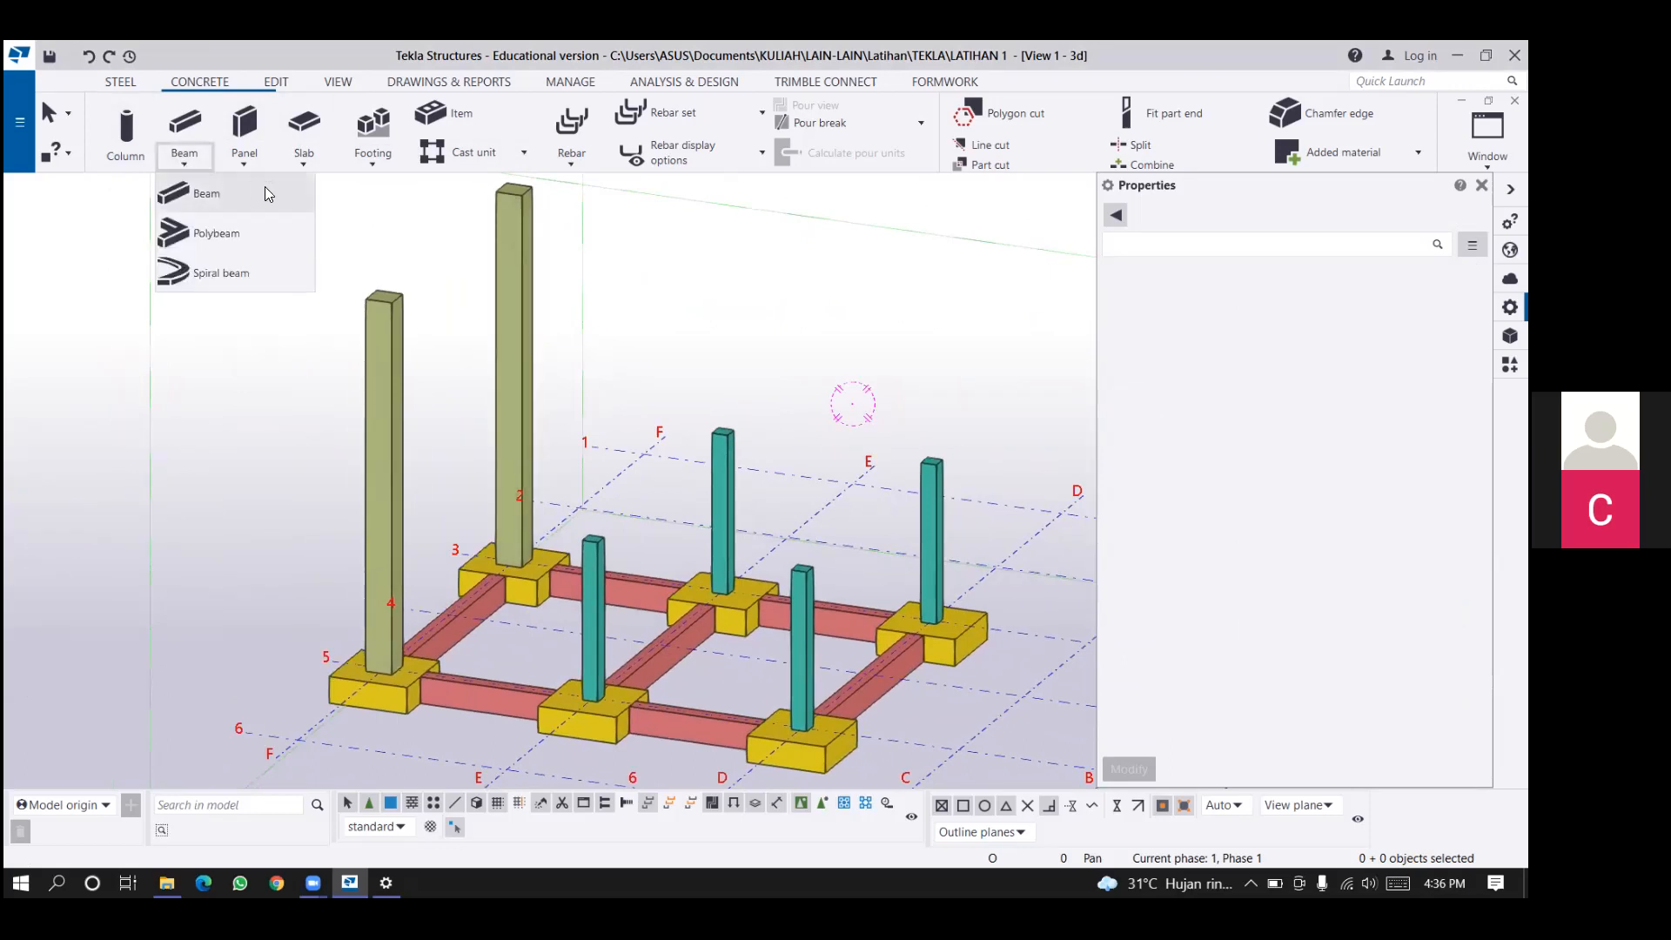
pyautogui.click(197, 154)
pyautogui.click(196, 154)
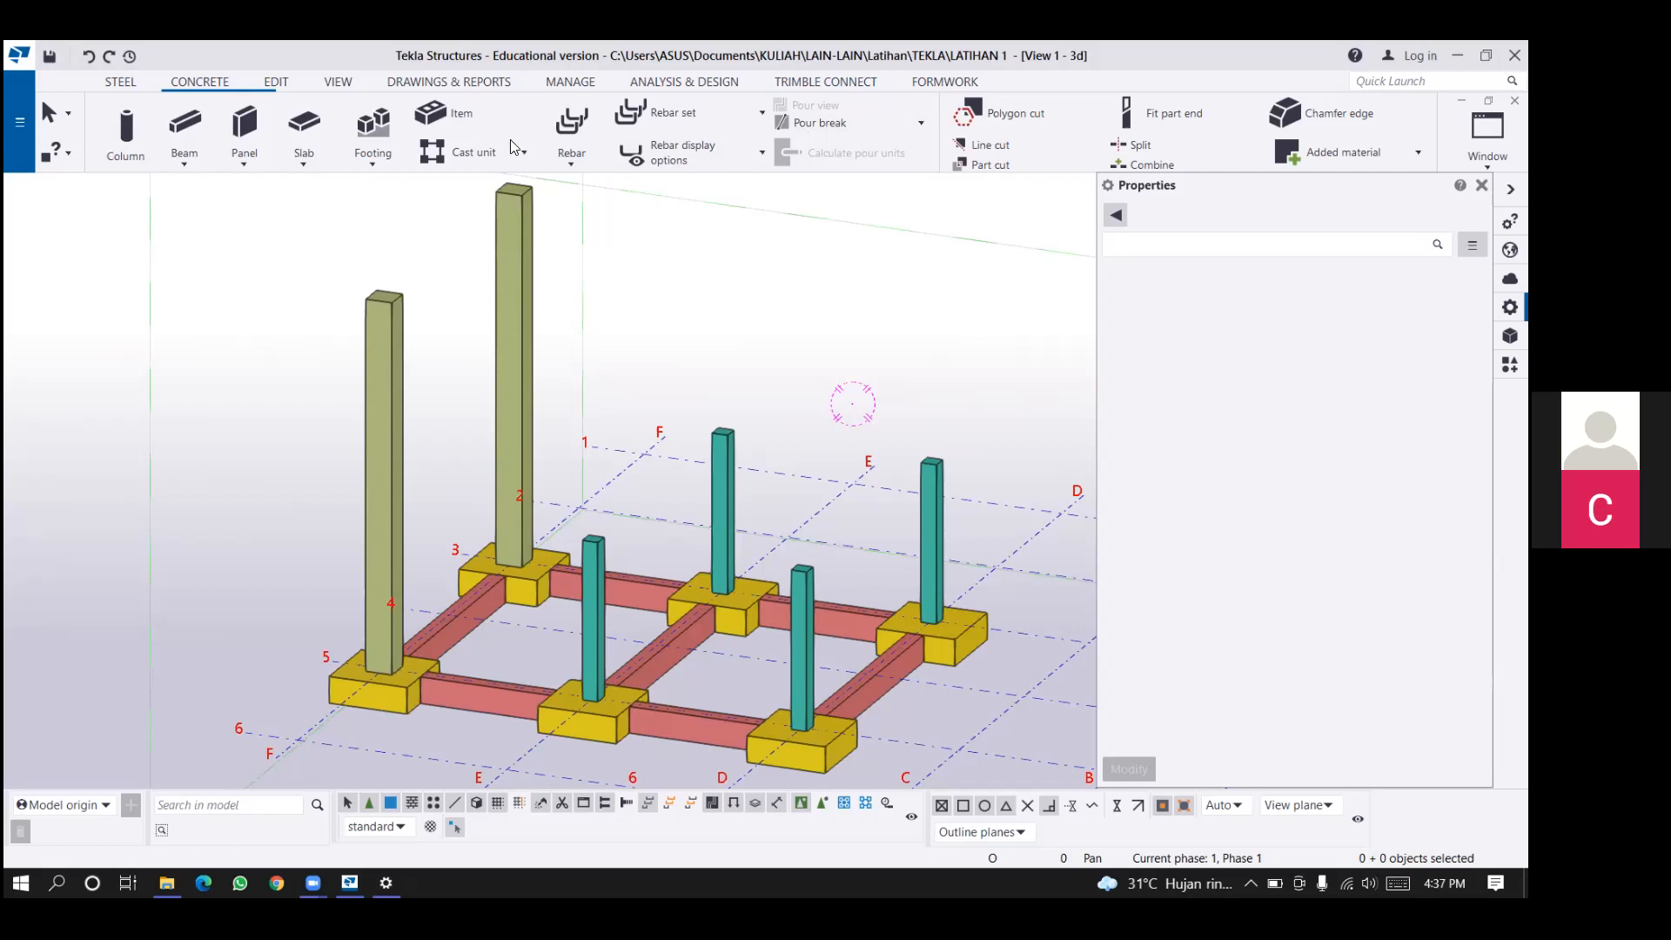
# Place 600*230 concrete beams between the 300*300 column tops, along line 3 from E to D and along line D from 3 to 5.
pyautogui.click(184, 165)
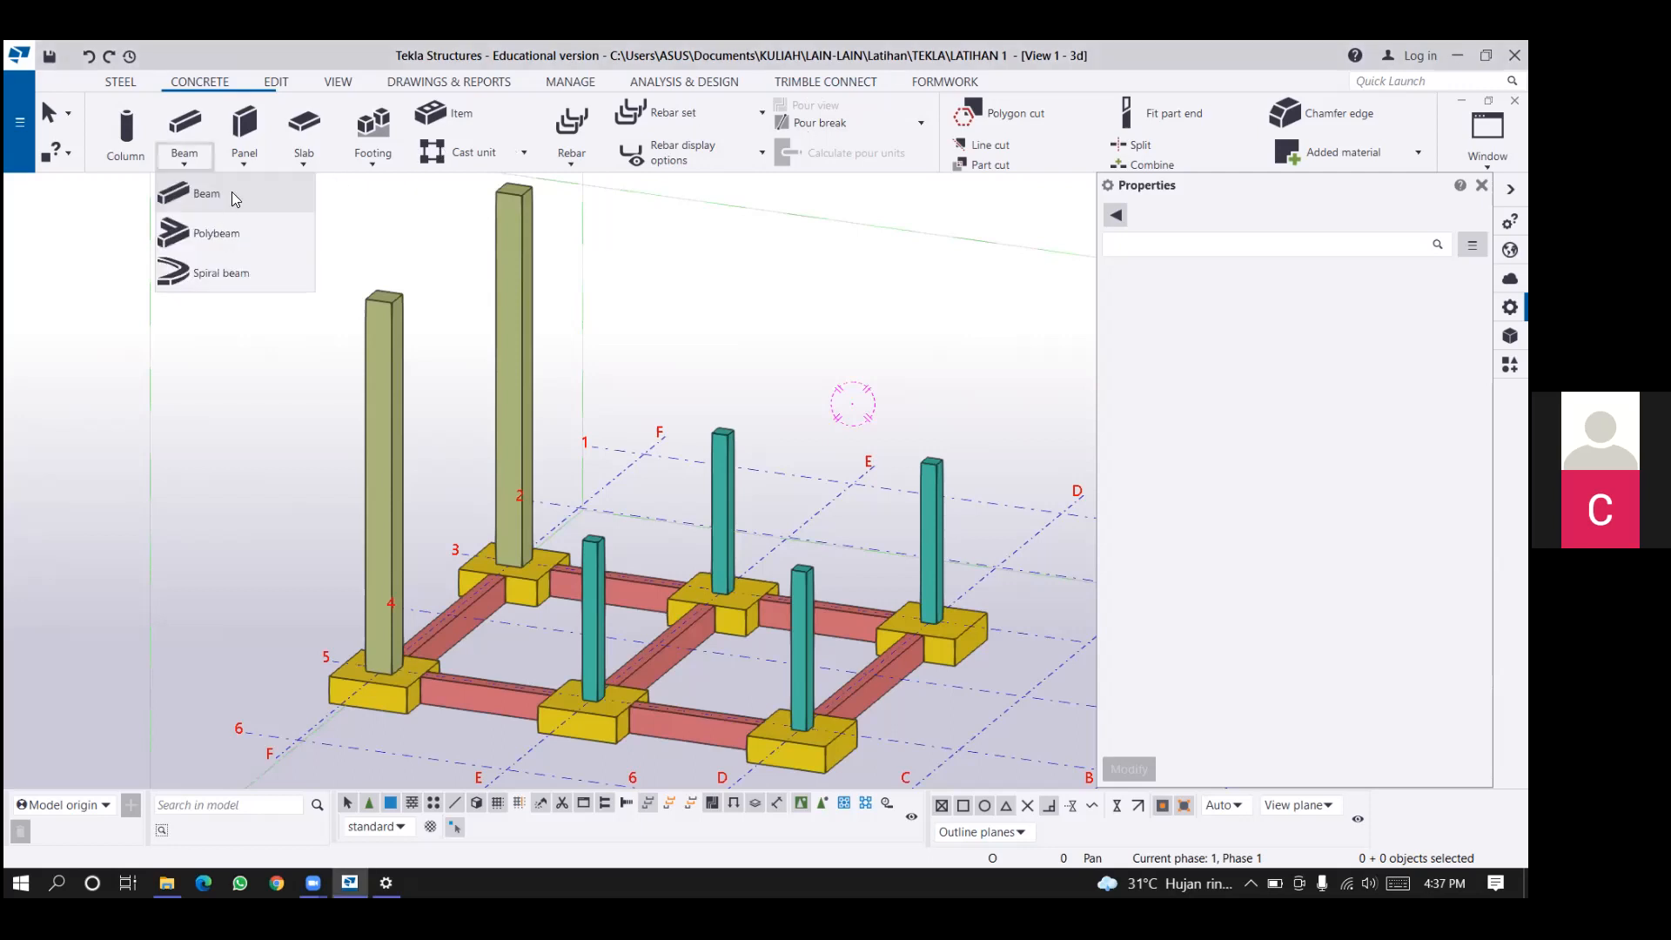
pyautogui.click(204, 194)
pyautogui.scroll(2, 717, 431)
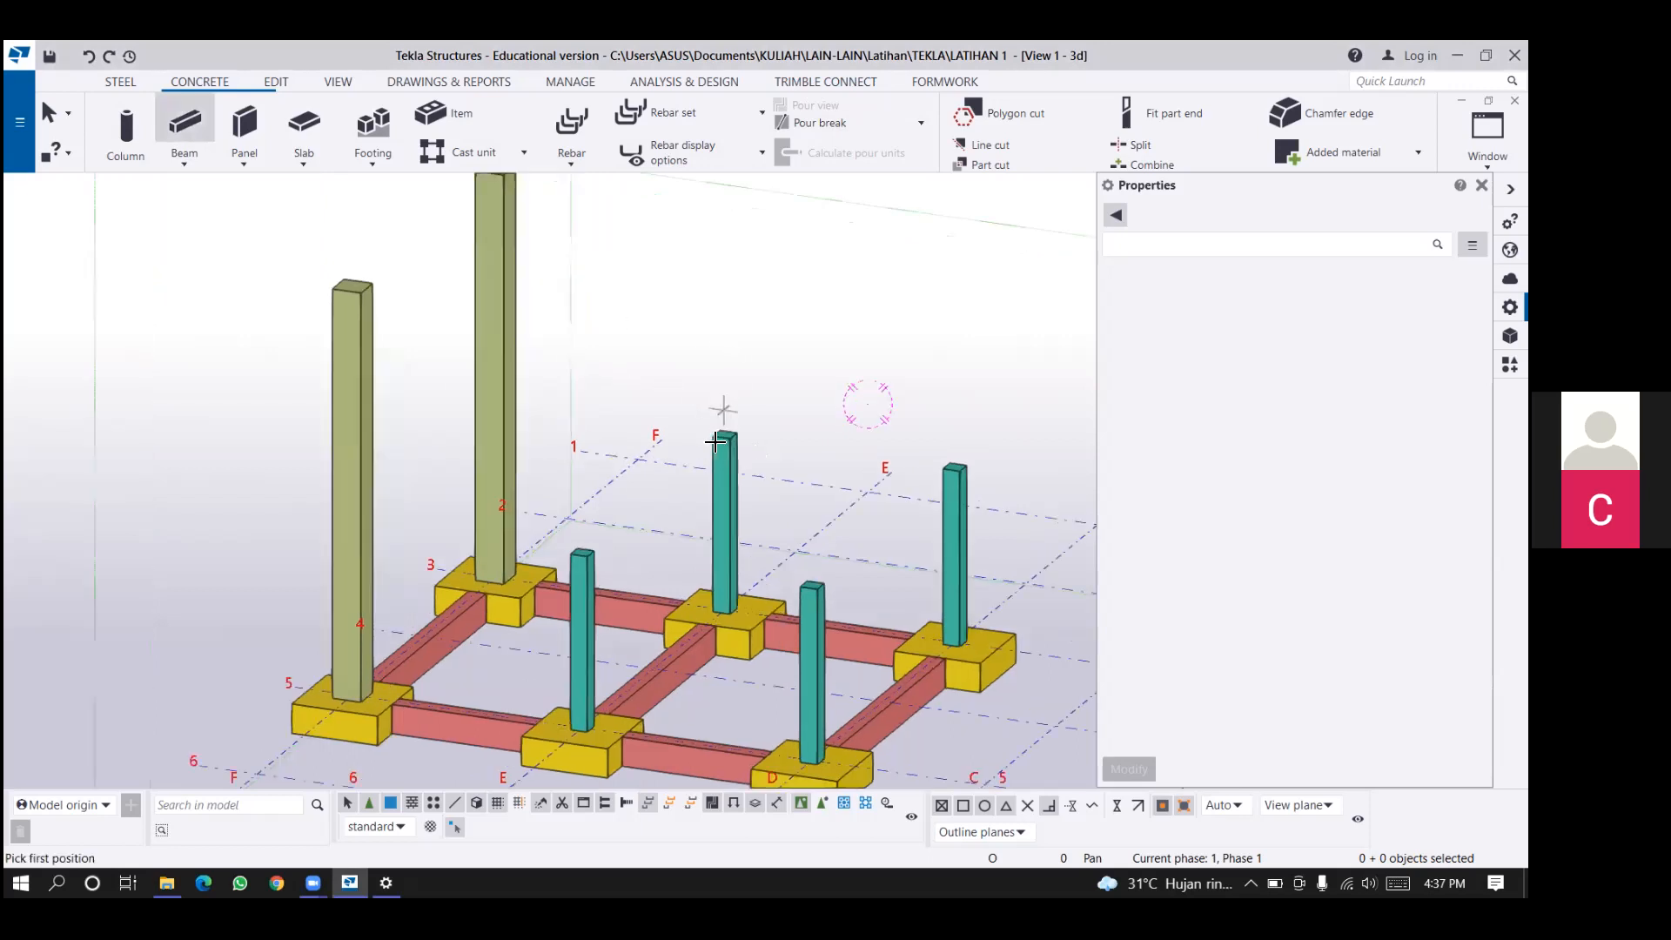
pyautogui.scroll(3, 722, 428)
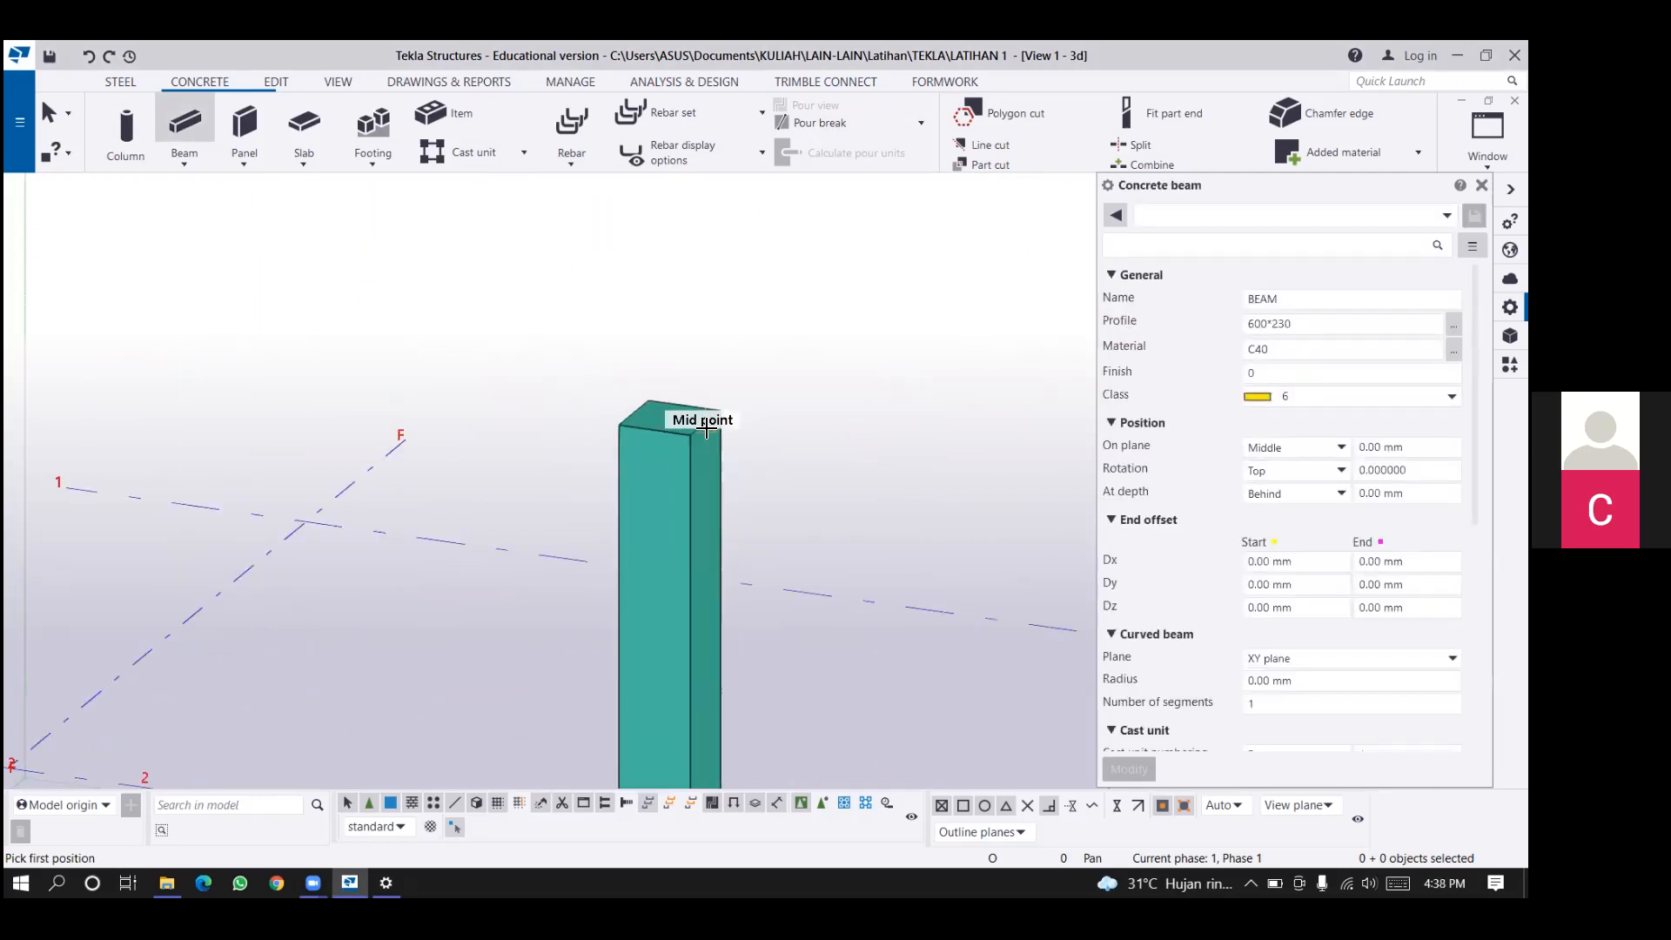
pyautogui.click(705, 429)
pyautogui.scroll(-3, 786, 354)
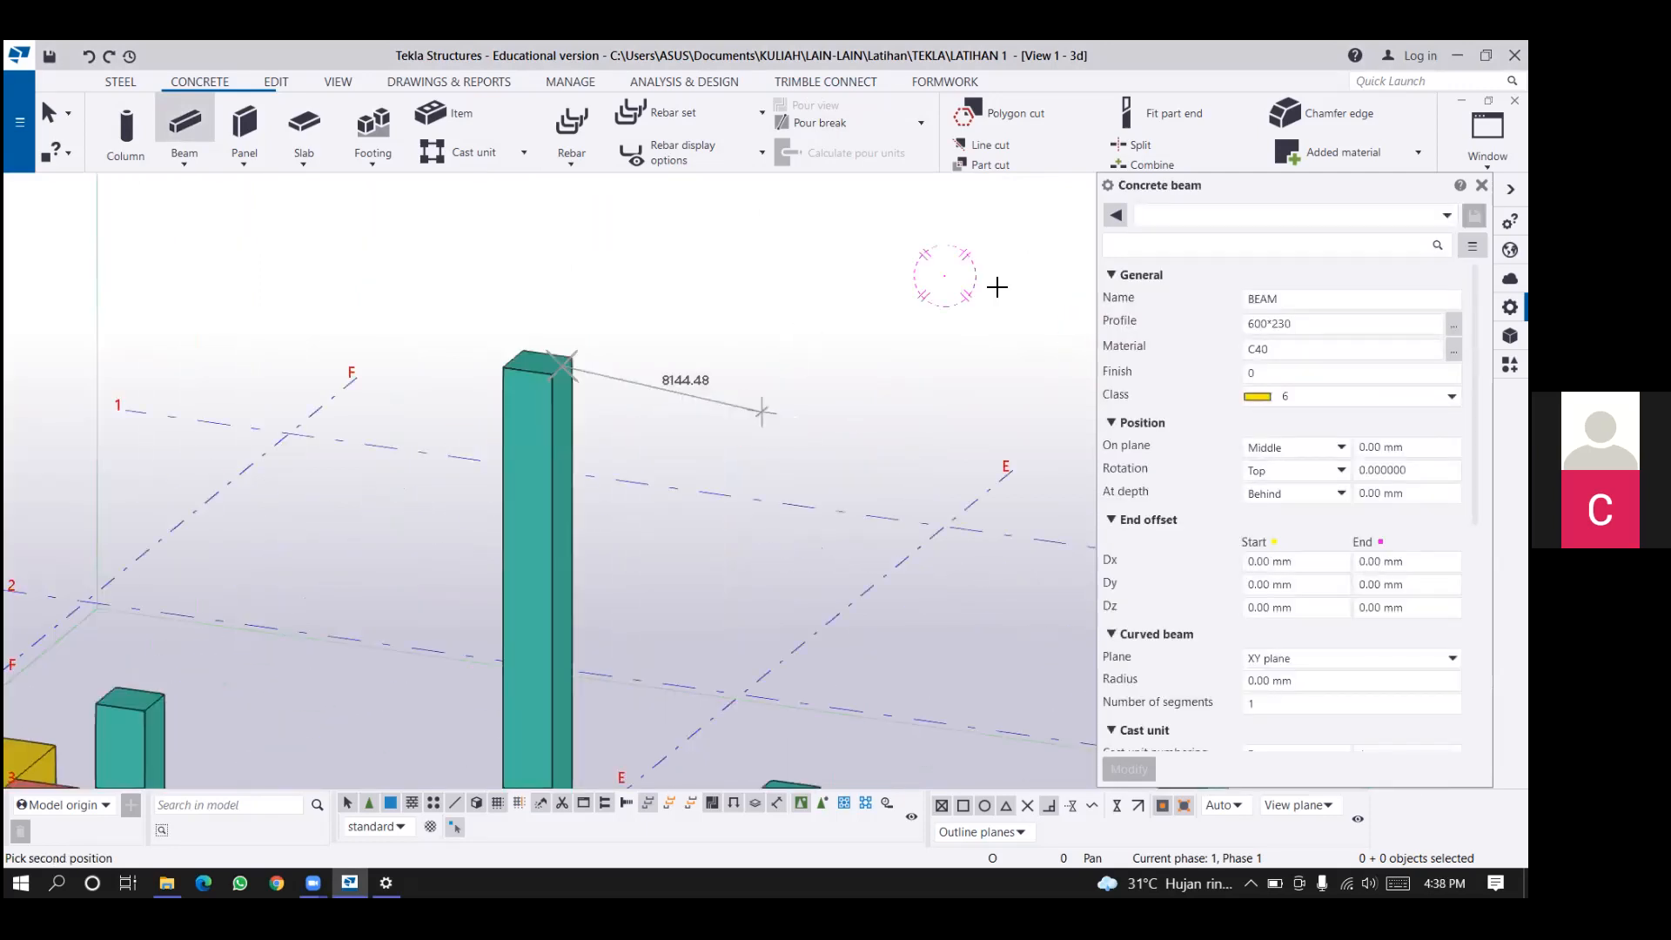
pyautogui.moveTo(997, 287); pyautogui.dragTo(532, 252, button='middle')
pyautogui.click(747, 323)
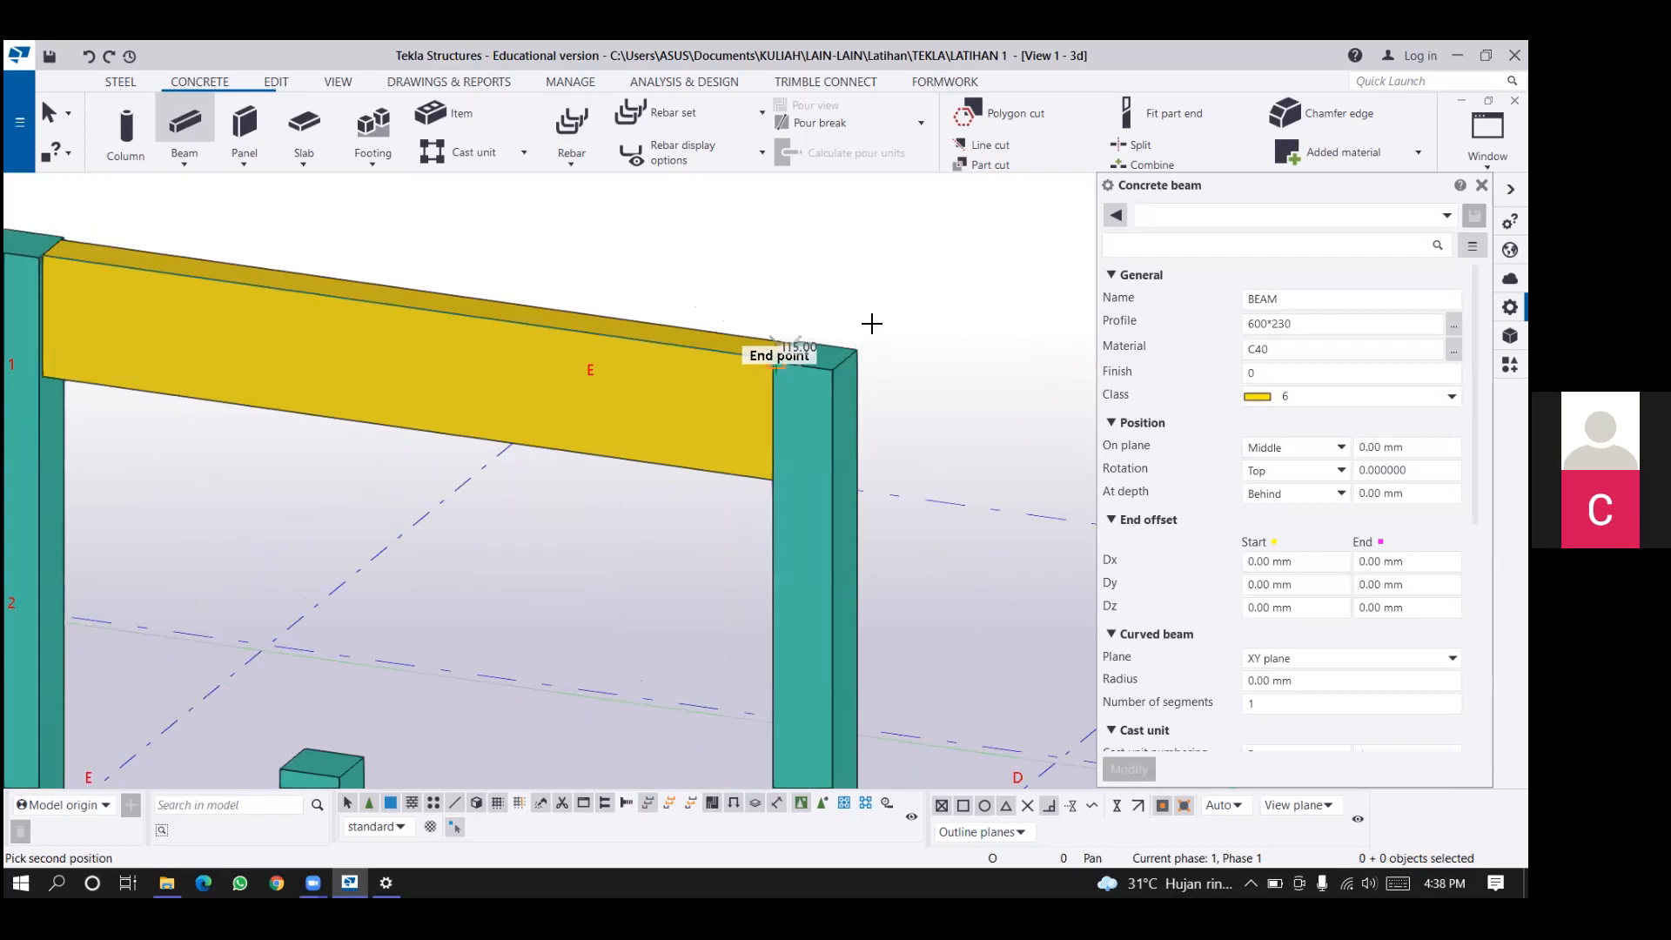
pyautogui.rightClick(819, 308)
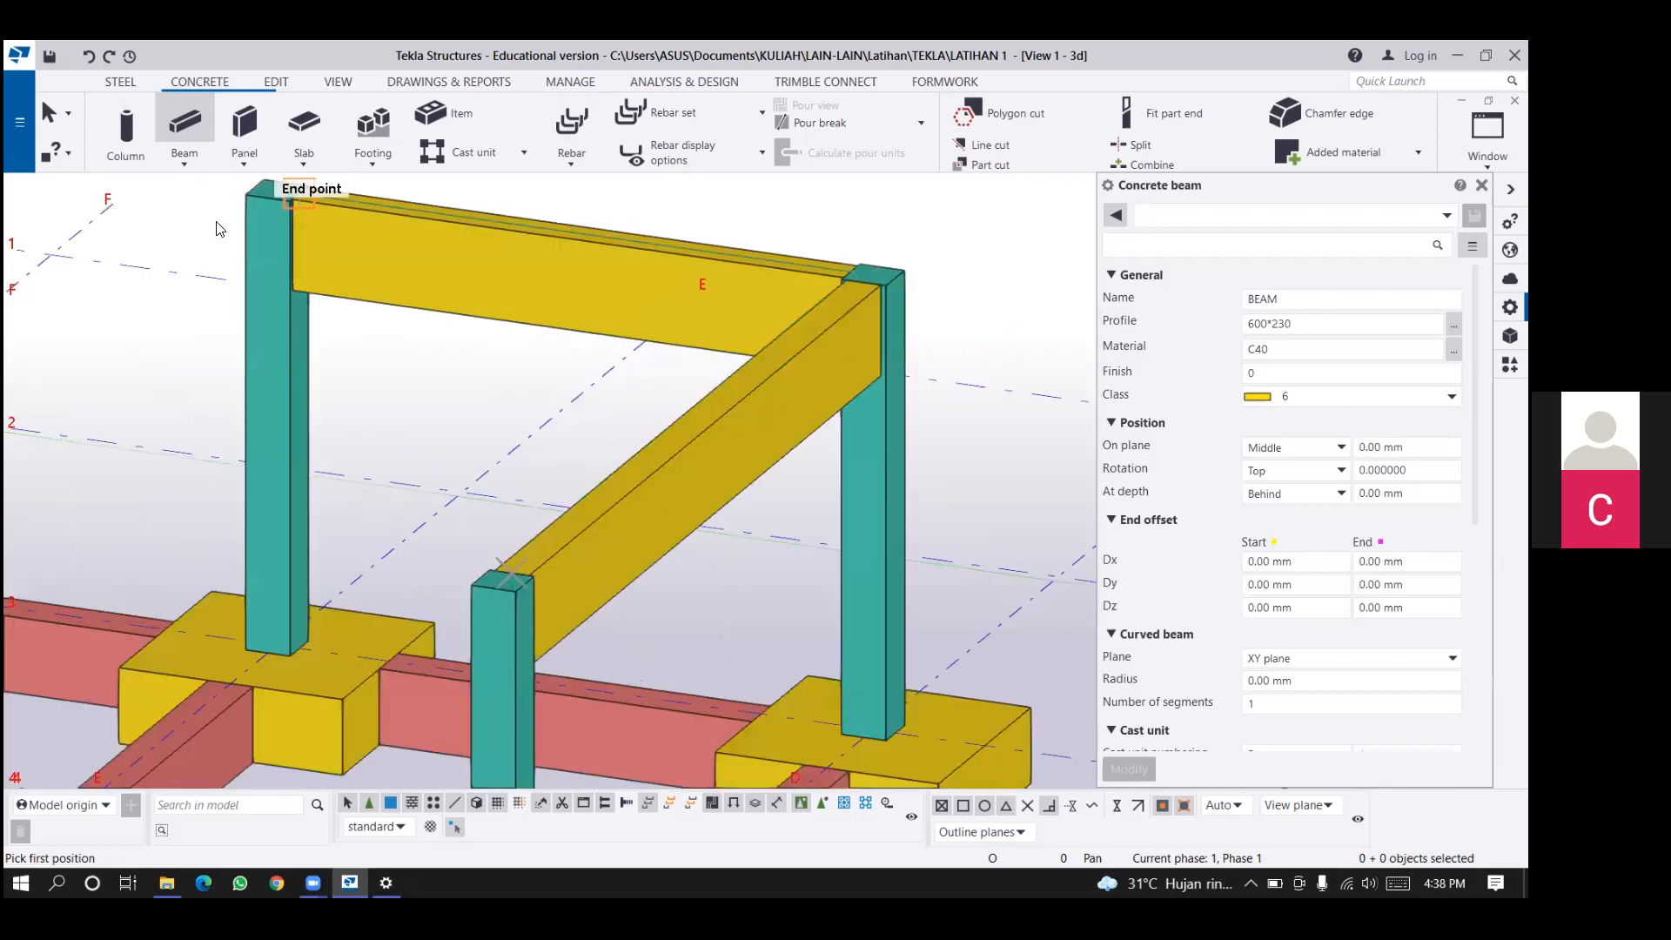
# Create a 600*230 concrete polybeam over the column tops from E/3 through E/5 to D/5, and end the Polybeam command.
pyautogui.click(184, 162)
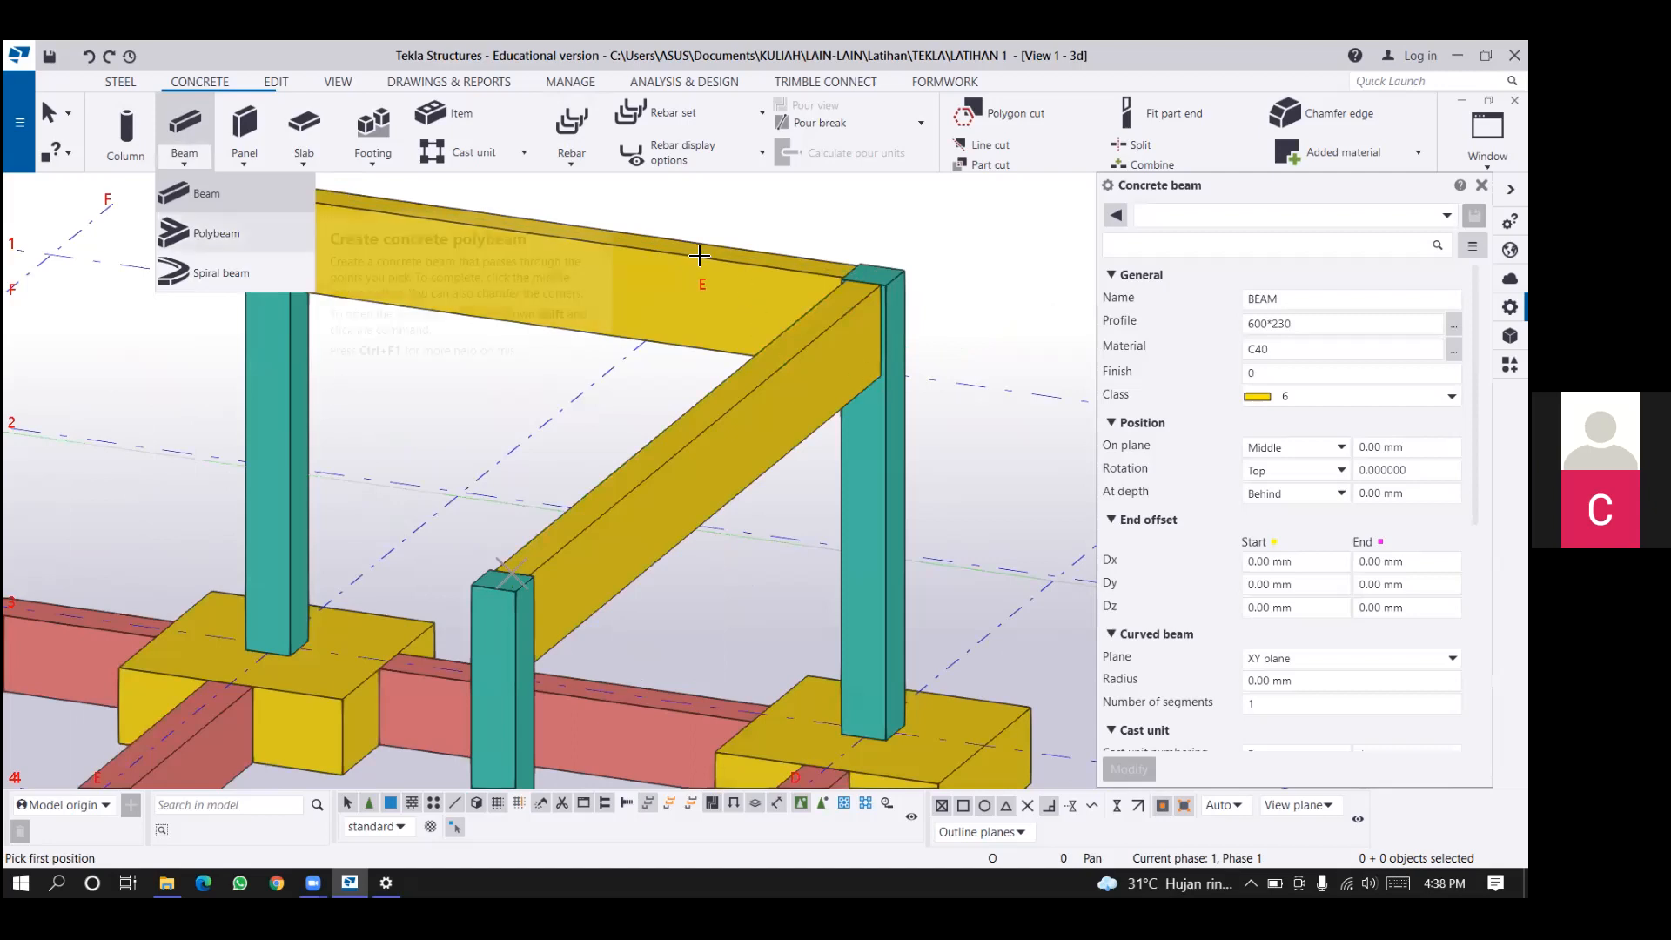
pyautogui.scroll(-2, 673, 221)
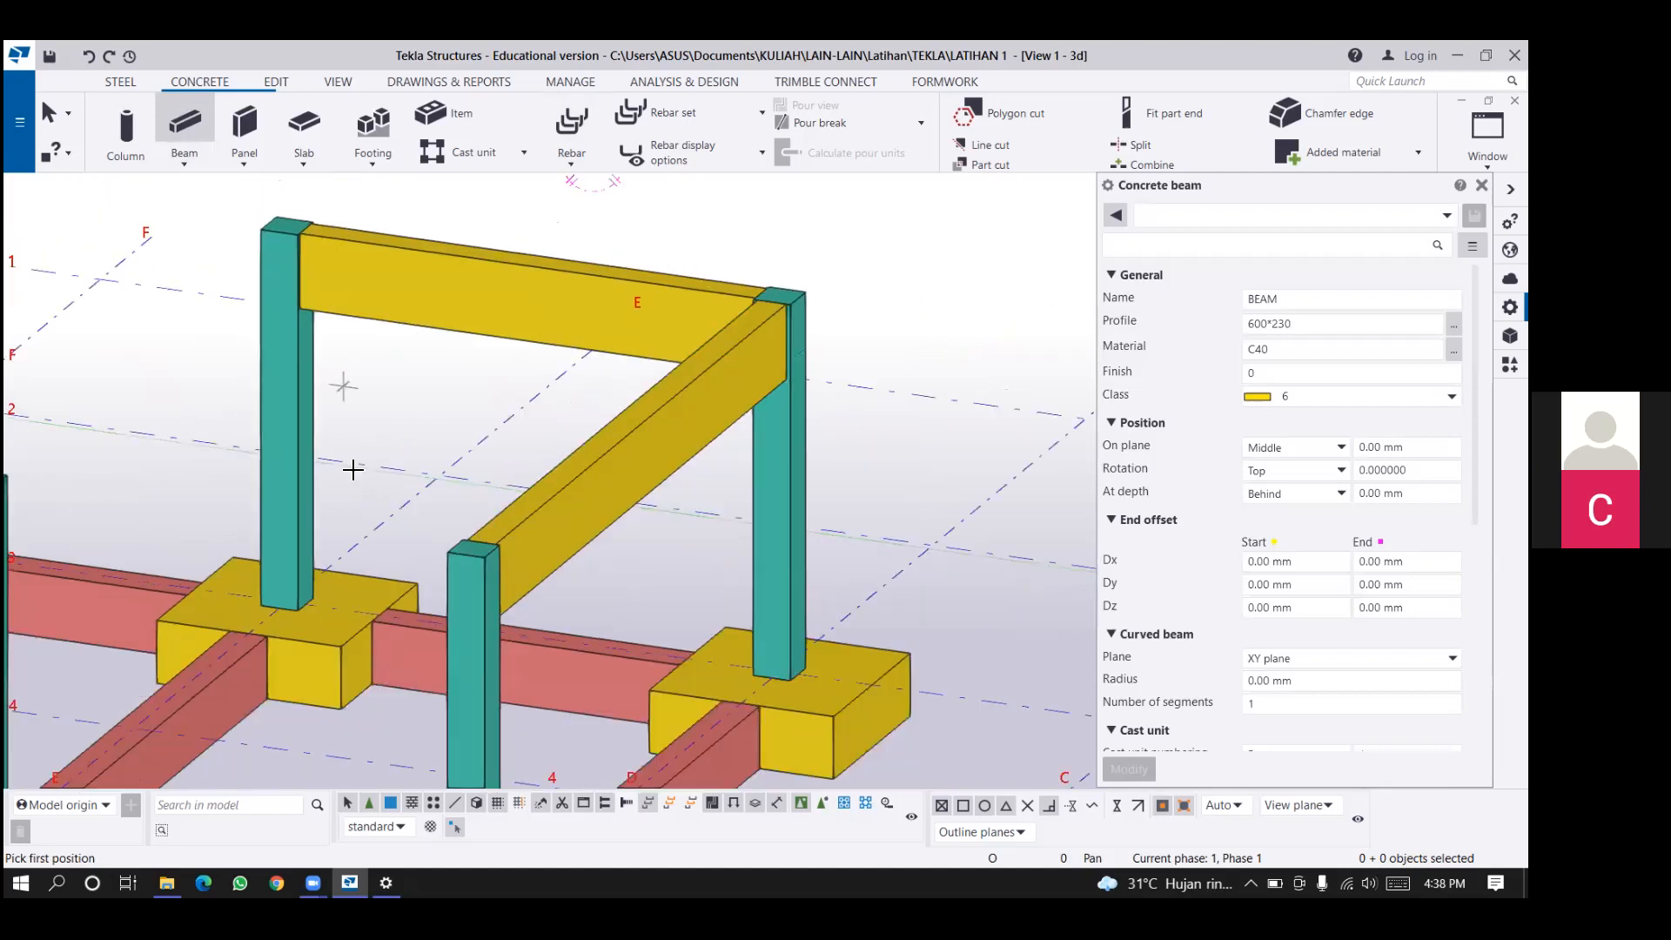
pyautogui.moveTo(352, 469); pyautogui.dragTo(384, 458, button='middle')
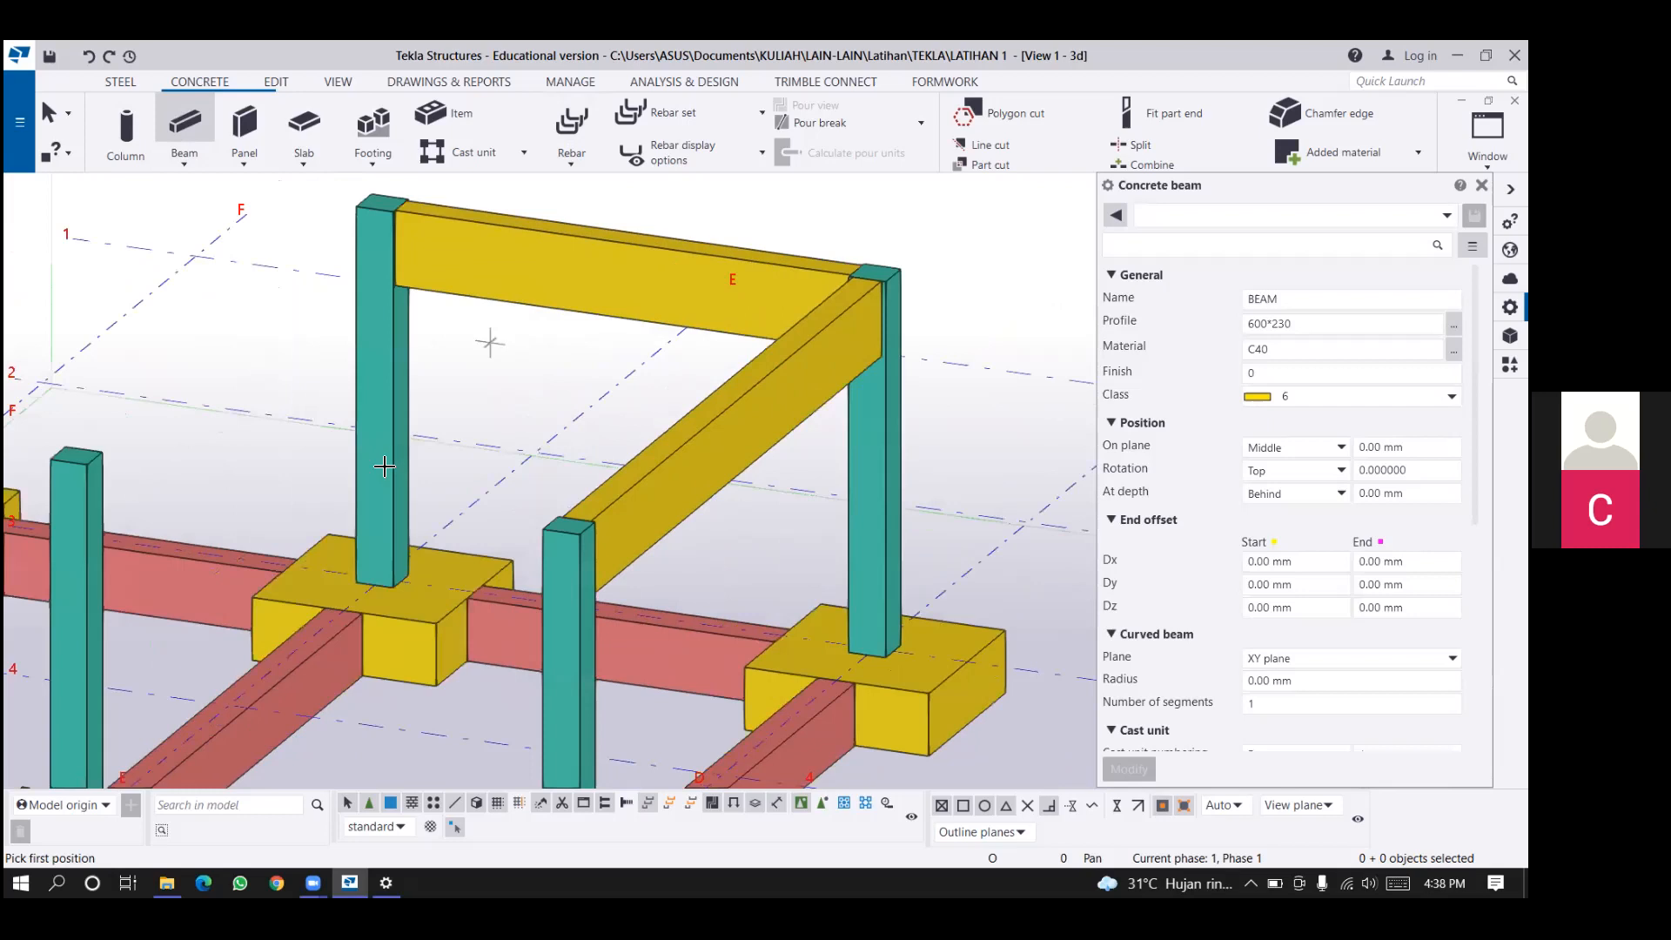
pyautogui.click(683, 213)
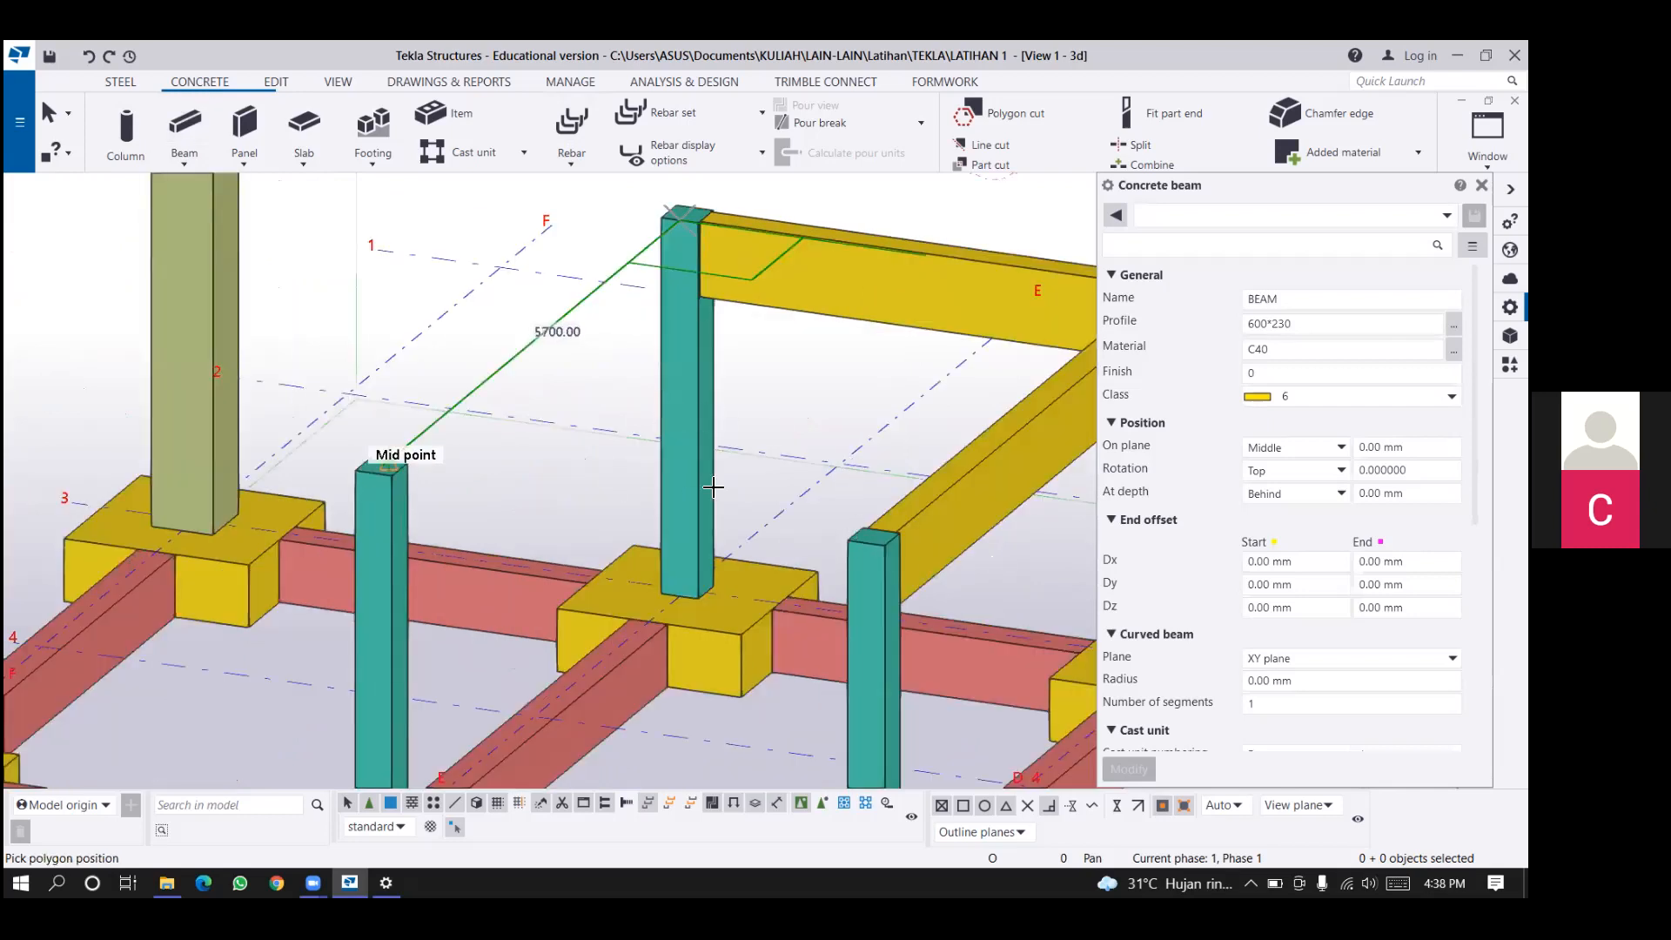
pyautogui.click(389, 466)
pyautogui.click(855, 530)
pyautogui.middleClick(844, 471)
pyautogui.scroll(-1, 665, 416)
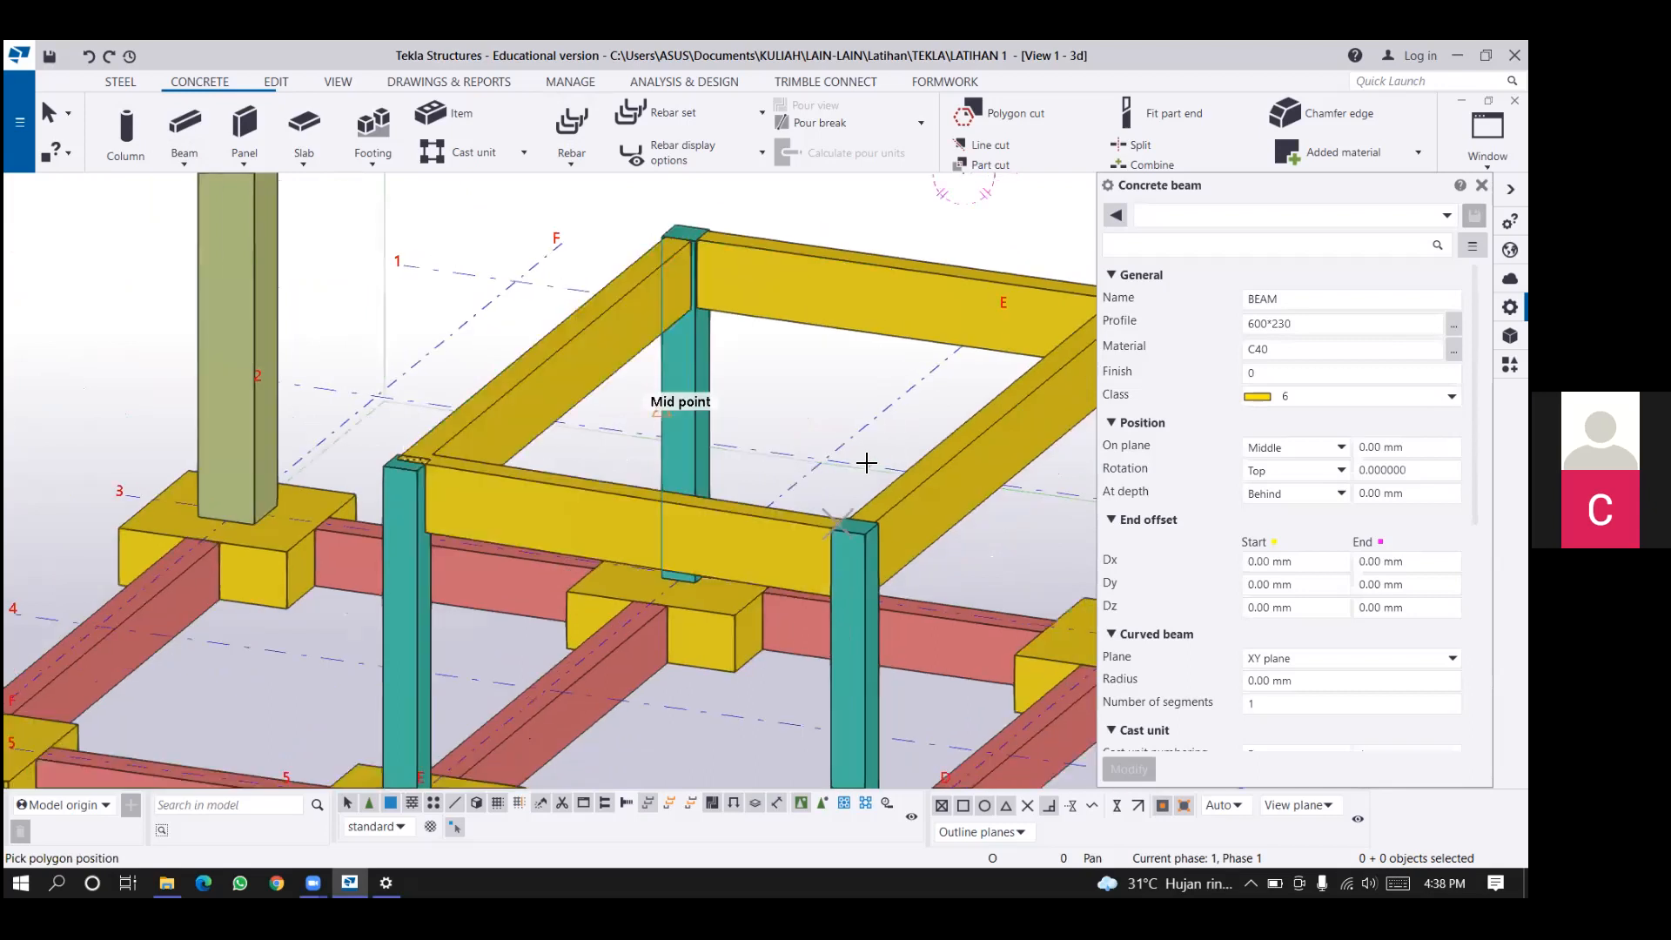
pyautogui.scroll(-1, 783, 348)
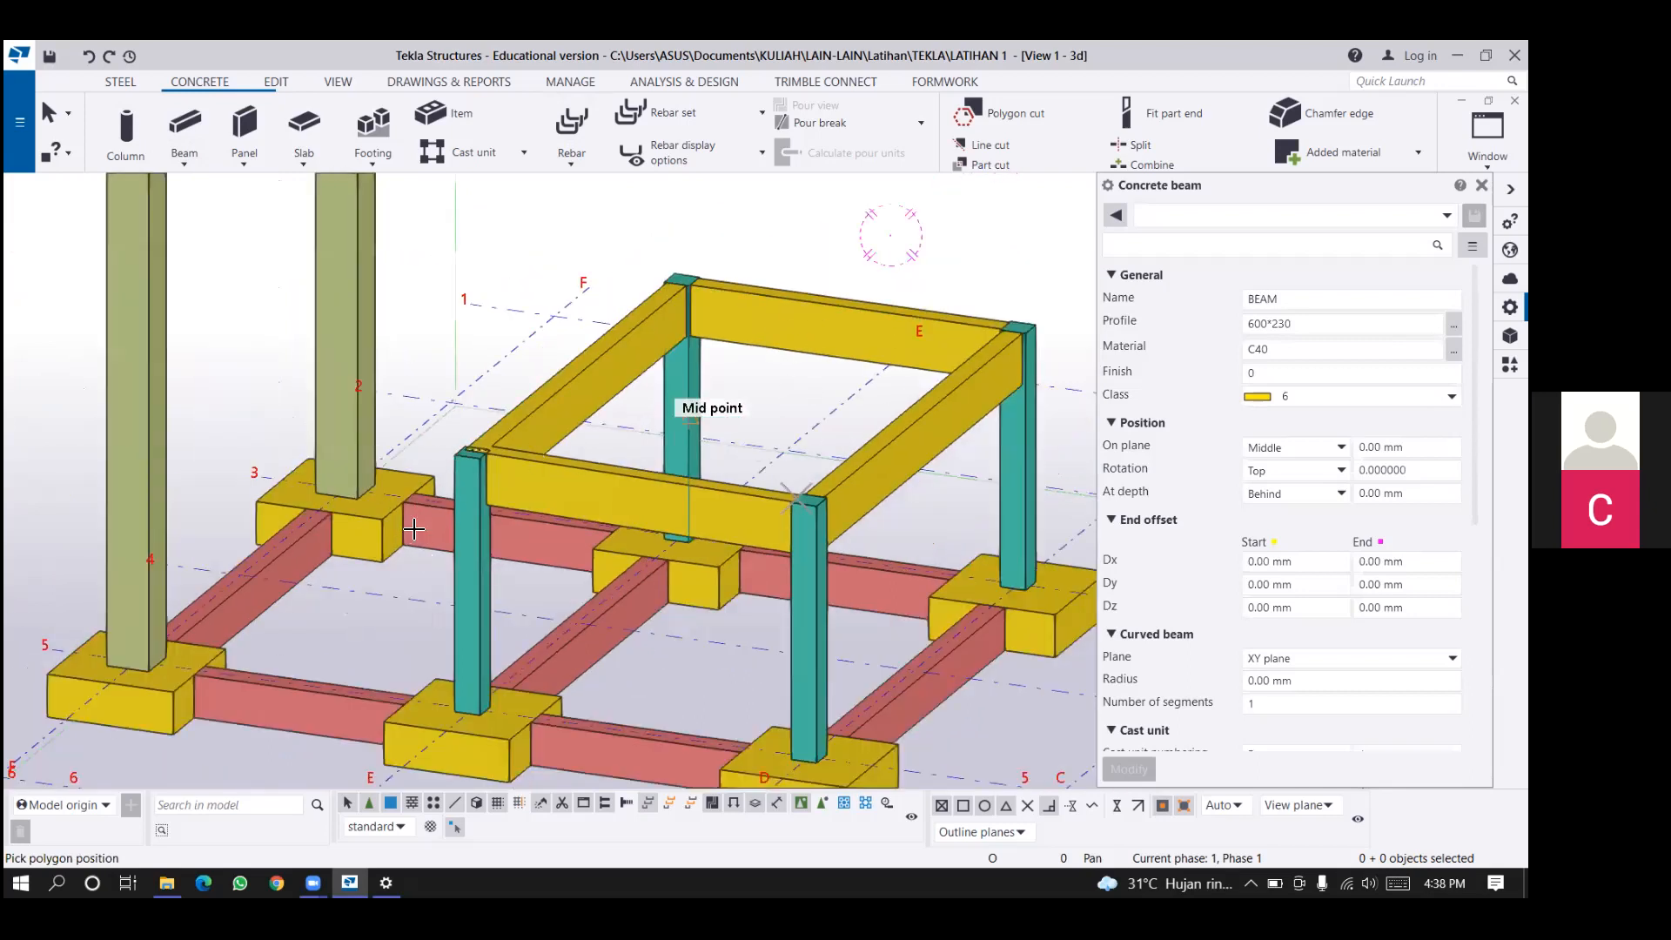
pyautogui.scroll(1, 413, 528)
pyautogui.scroll(1, 296, 235)
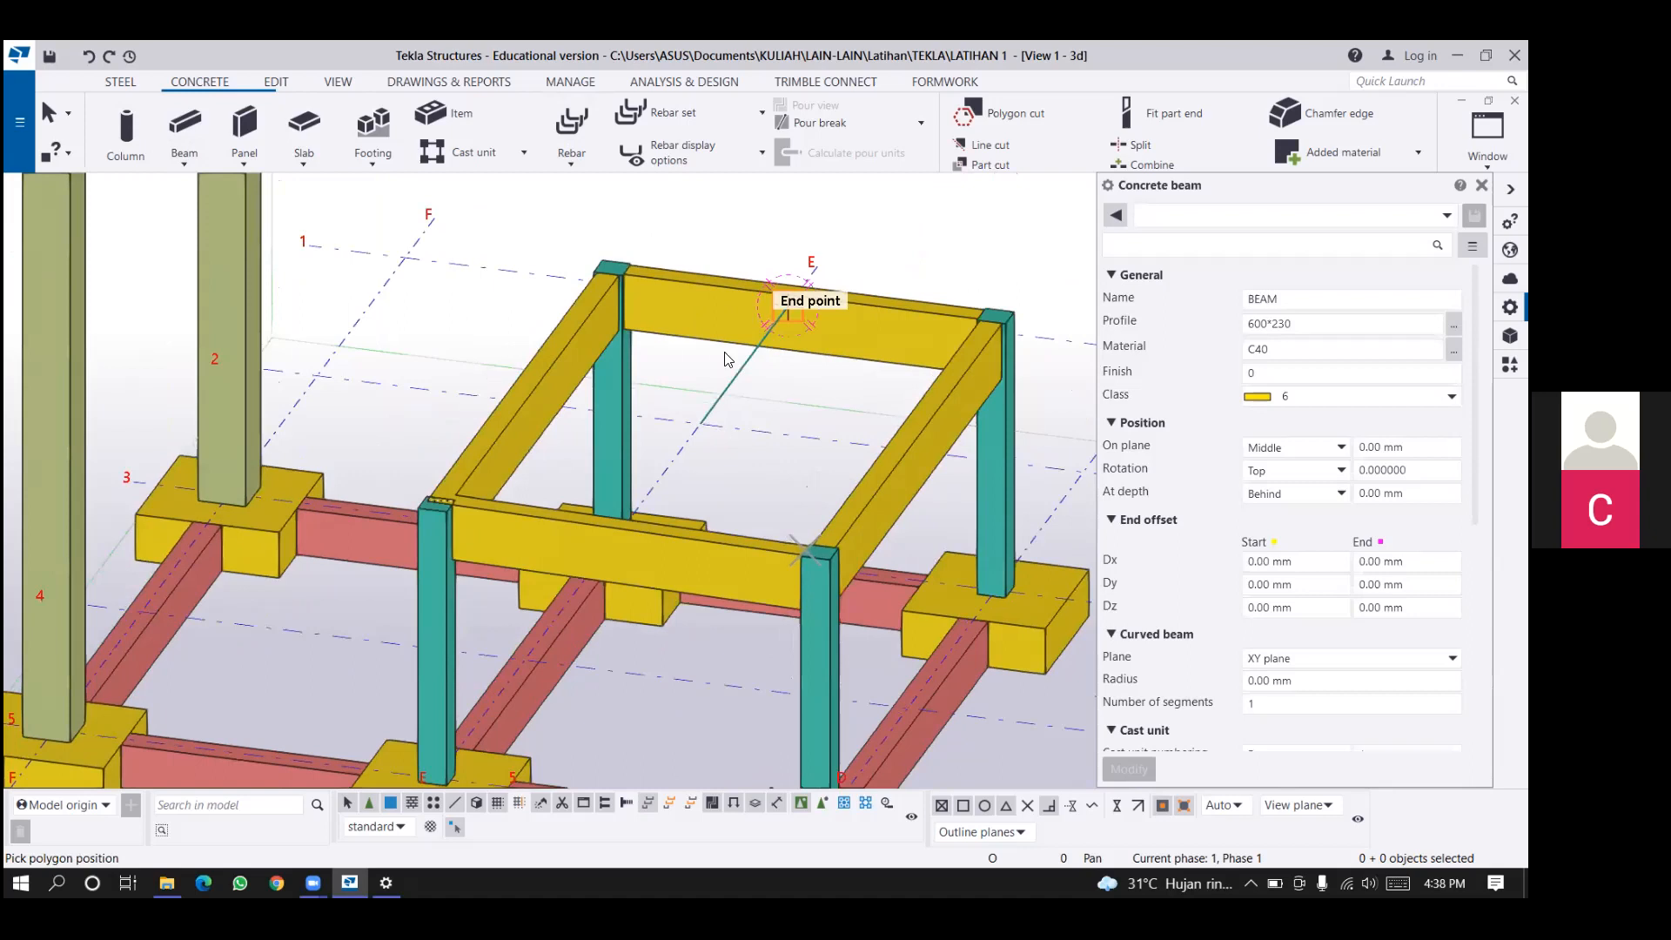
pyautogui.rightClick(284, 227)
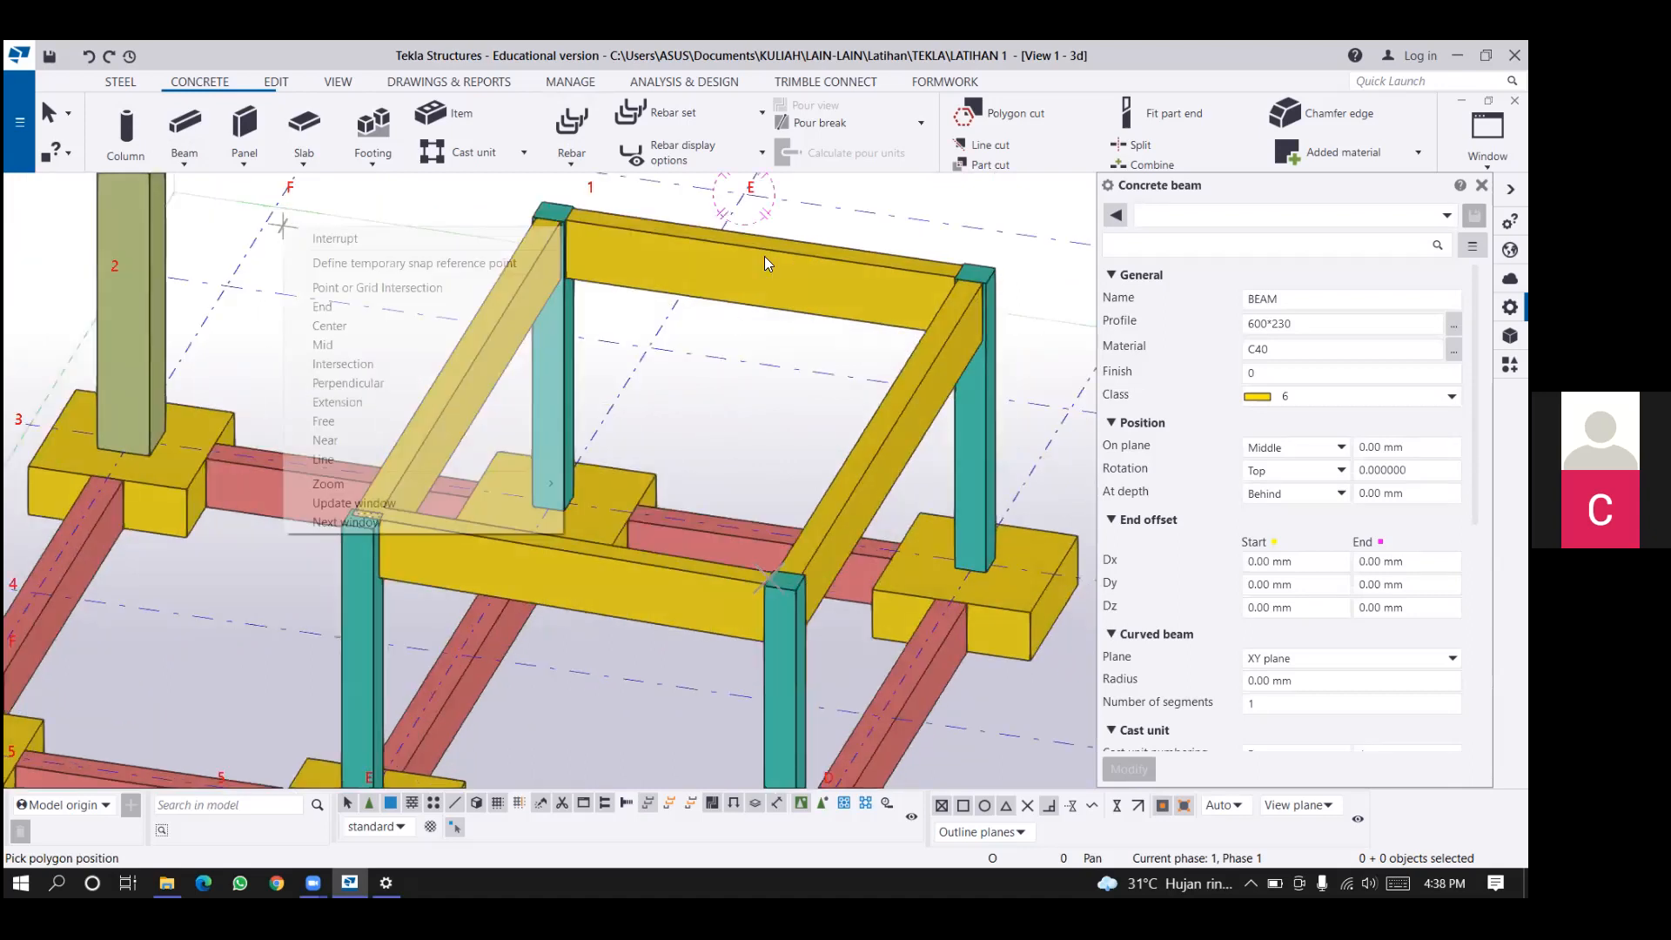
# Delete the 600*230 beams and the polybeam spanning the four 300*300 columns.
pyautogui.click(800, 292)
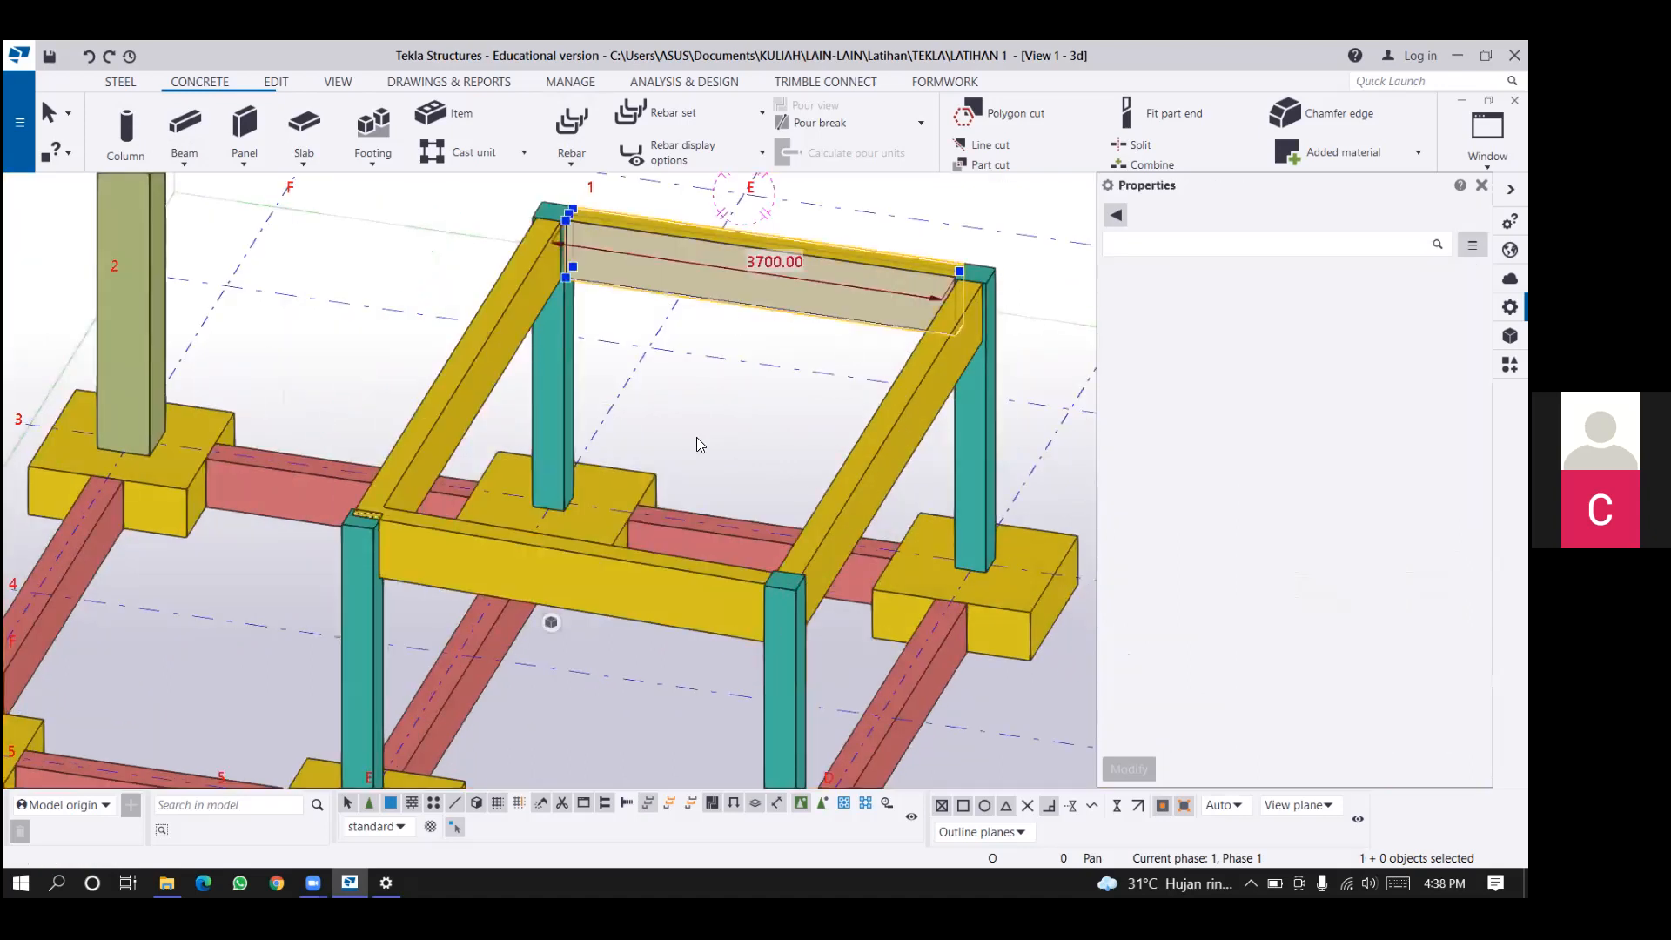
pyautogui.click(615, 588)
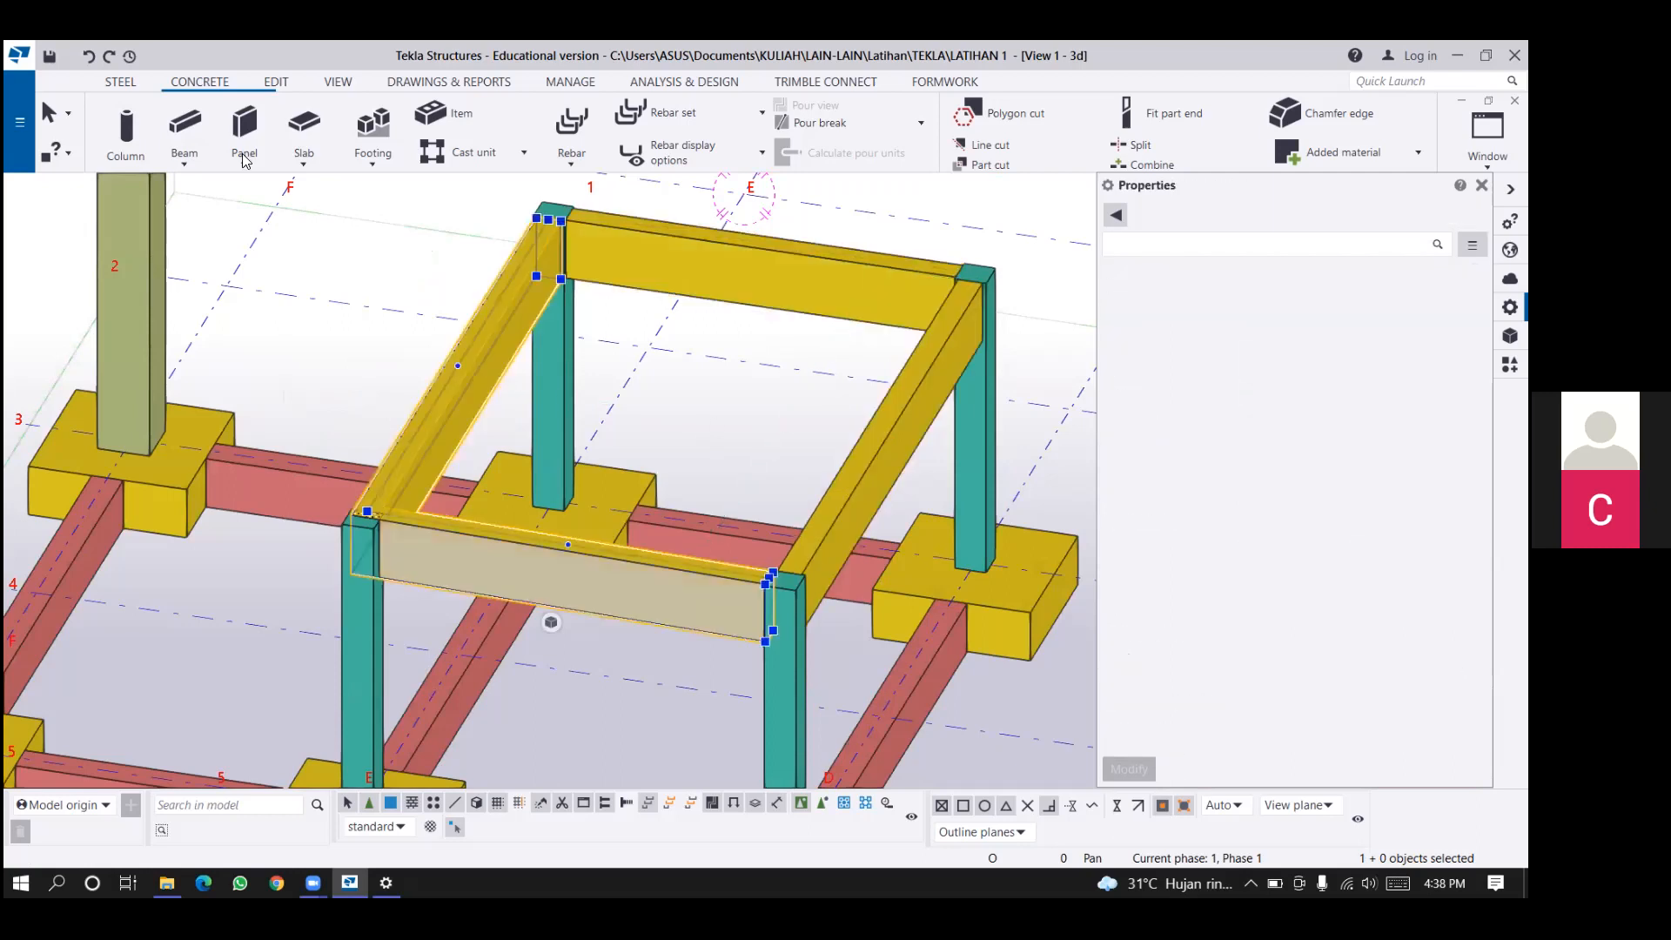
pyautogui.press('Delete')
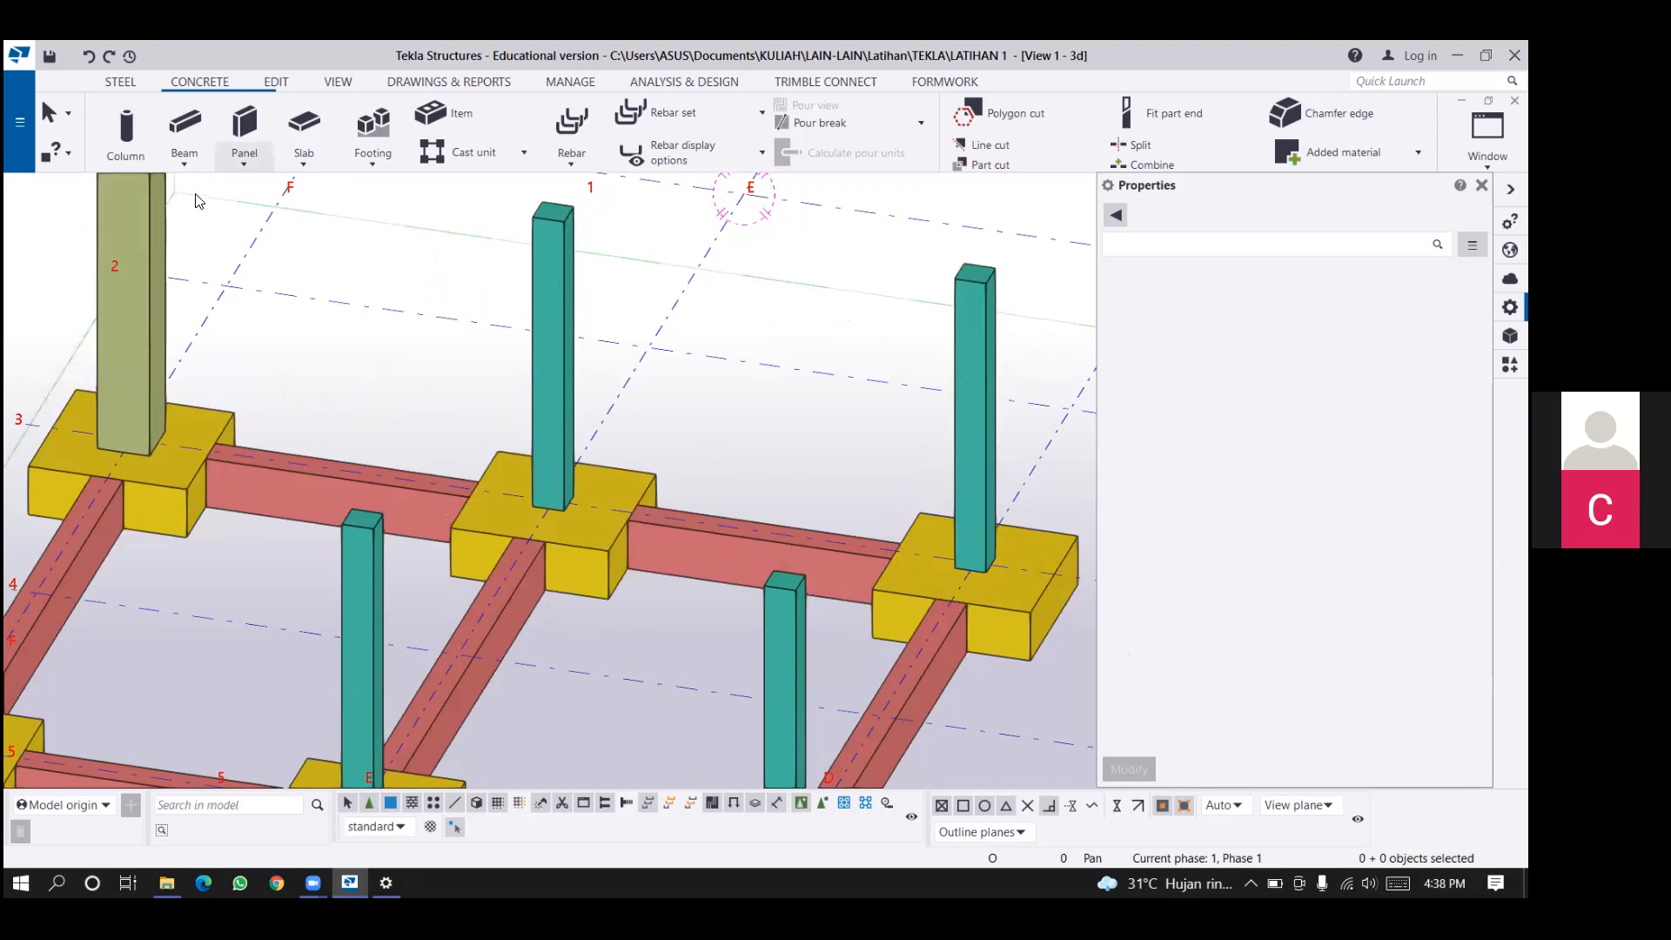
# Start a new concrete beam and set its profile to 400*250.
pyautogui.click(185, 158)
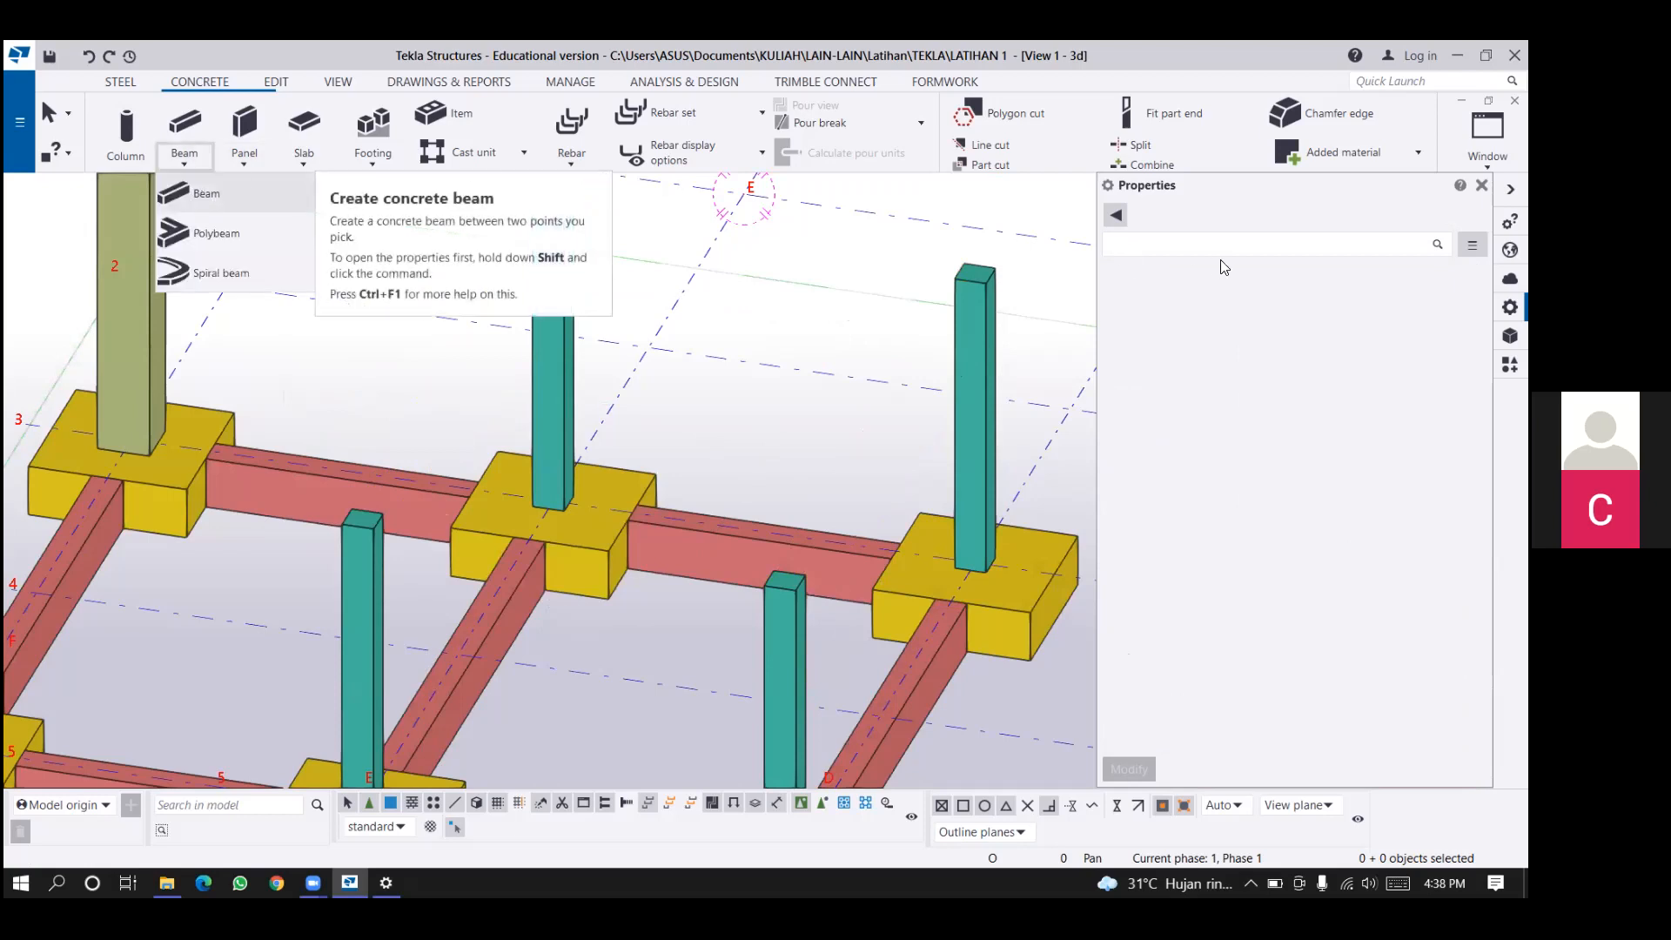
pyautogui.click(202, 193)
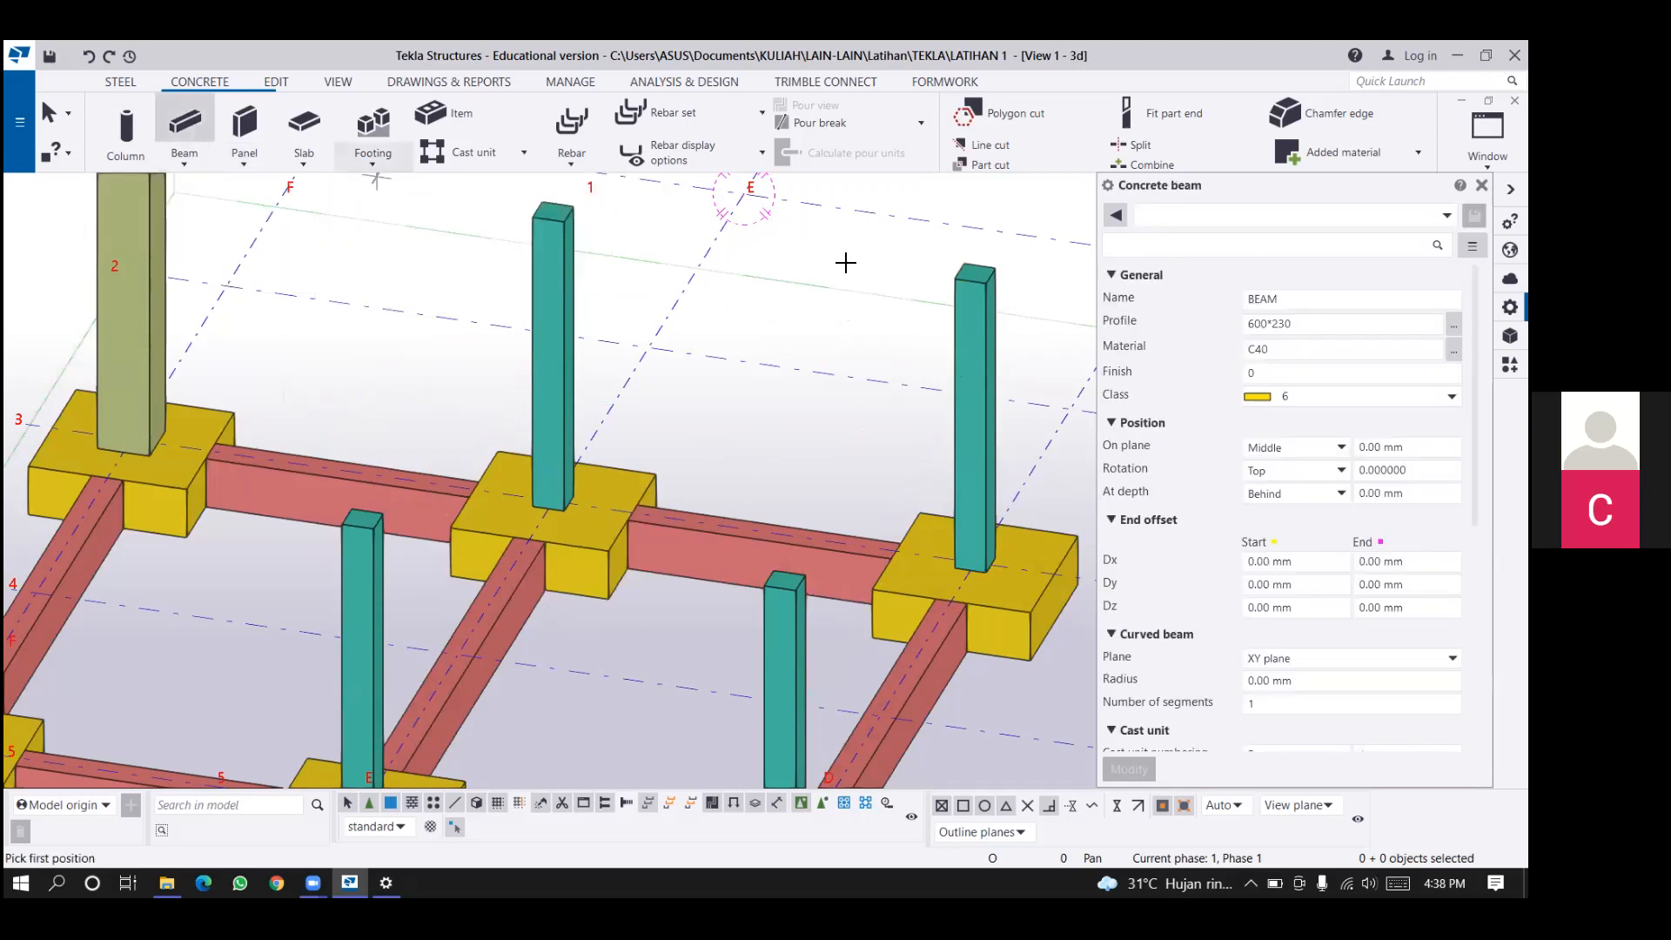
pyautogui.click(1250, 324)
pyautogui.doubleClick(1246, 332)
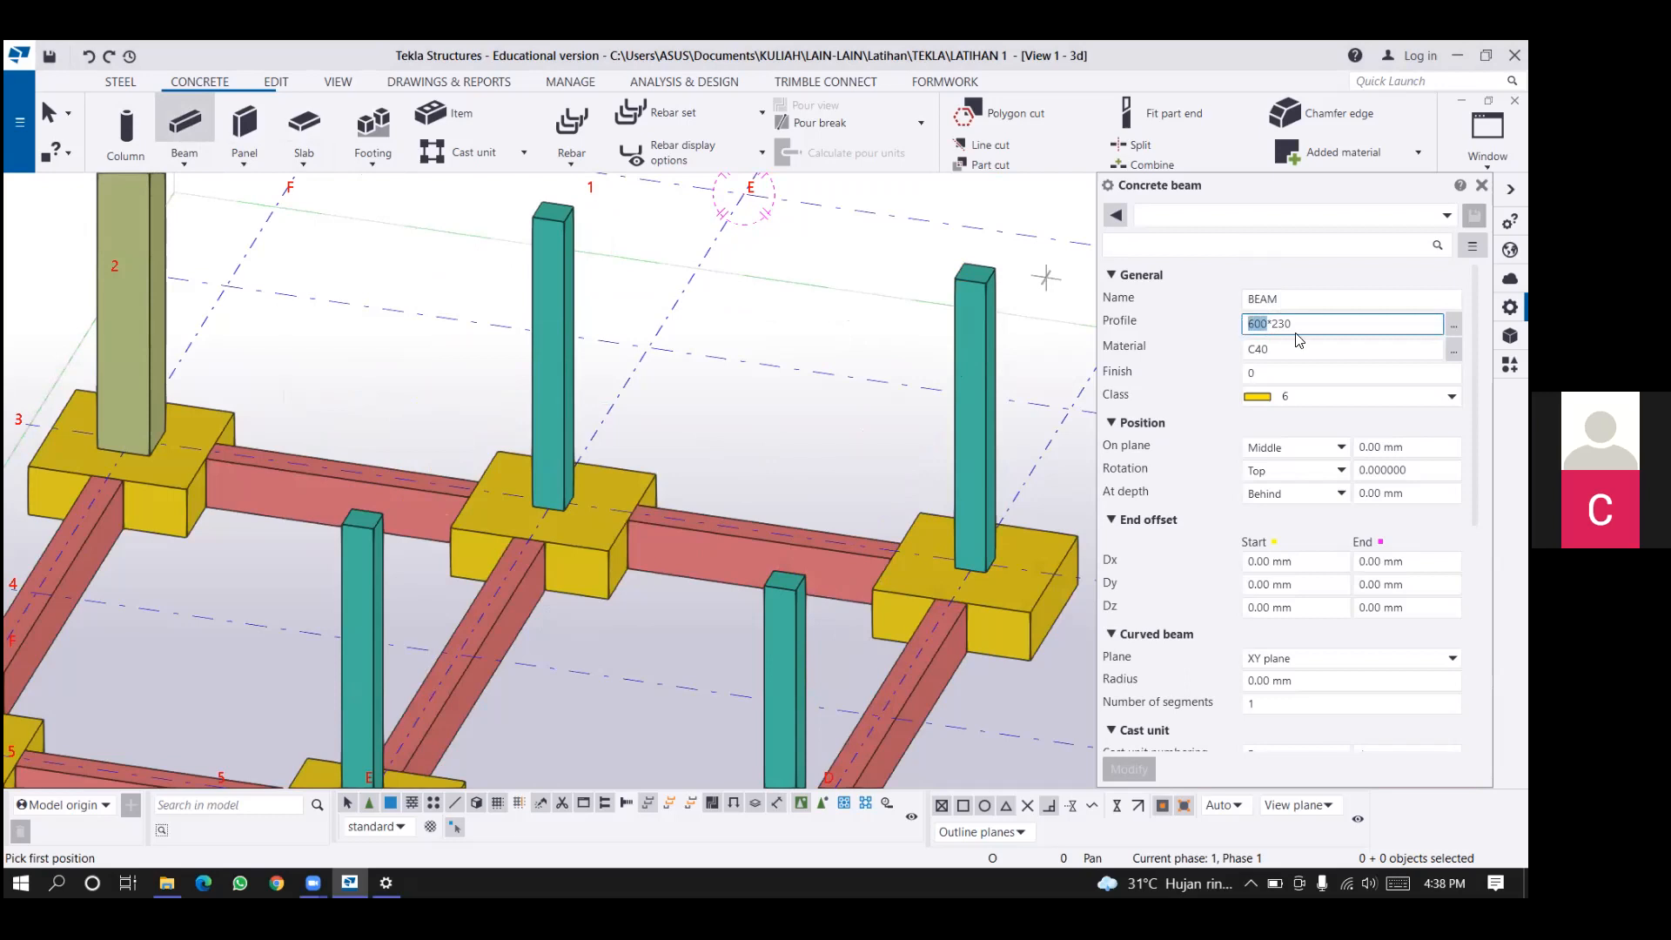
pyautogui.write('400*25*2')
pyautogui.hotkey('shift', 'End')
pyautogui.write('0')
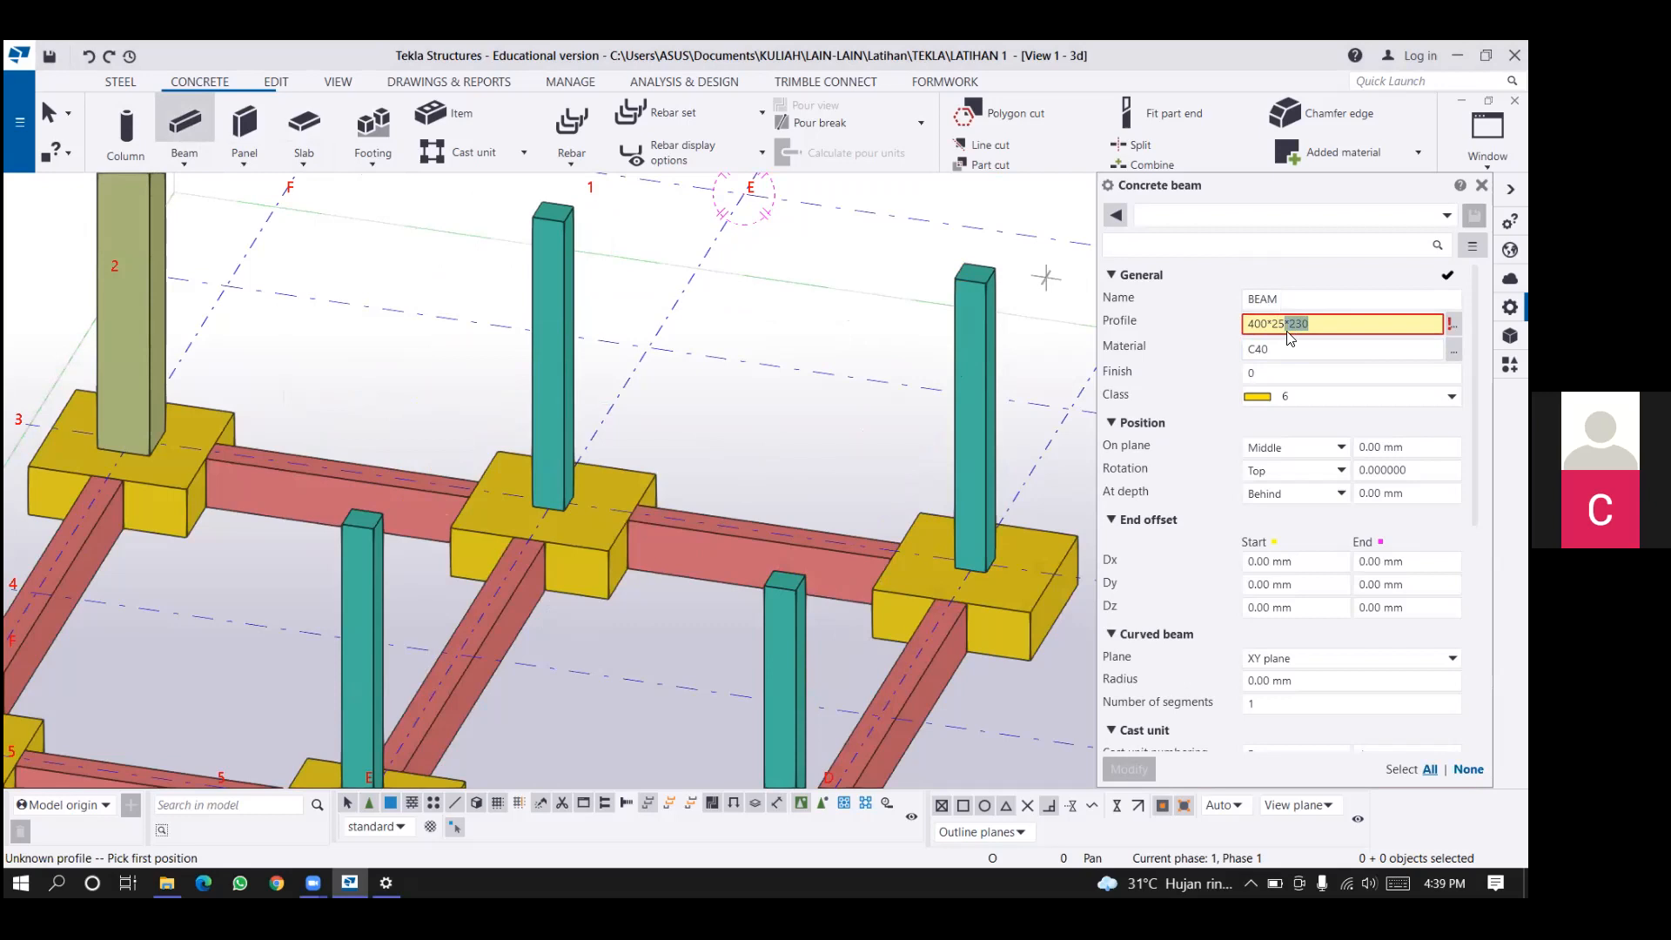
pyautogui.press('Tab')
# Set the concrete beam's material to C25/30 and its class to 4.
pyautogui.click(1453, 350)
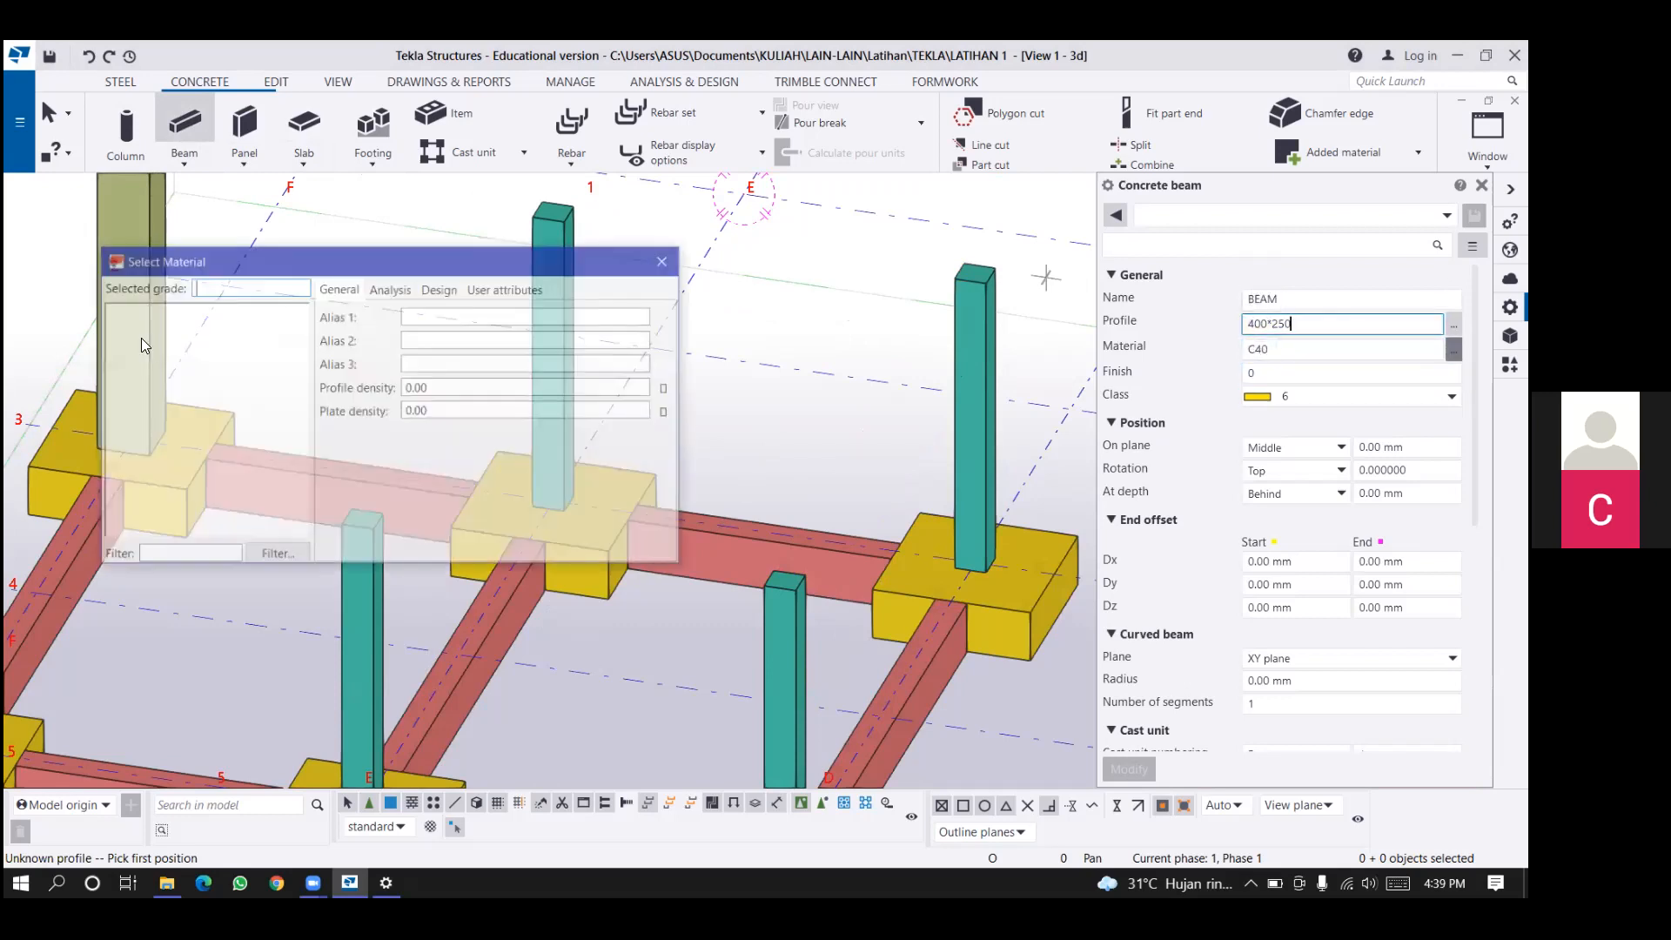
pyautogui.press('Return')
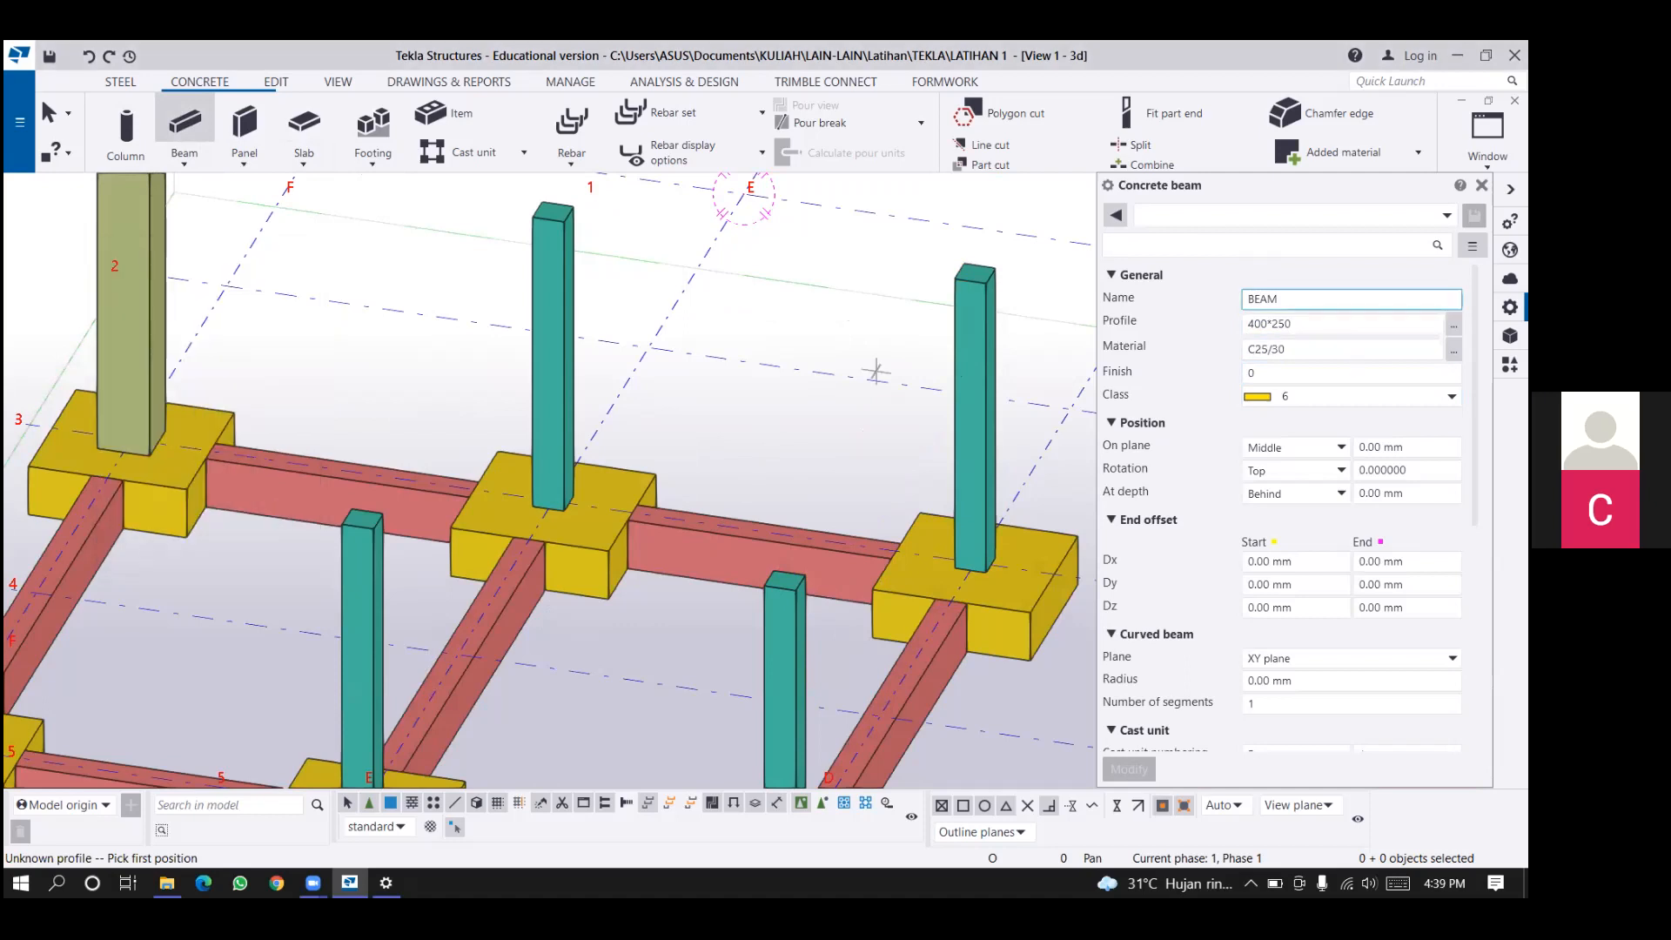
pyautogui.click(1452, 396)
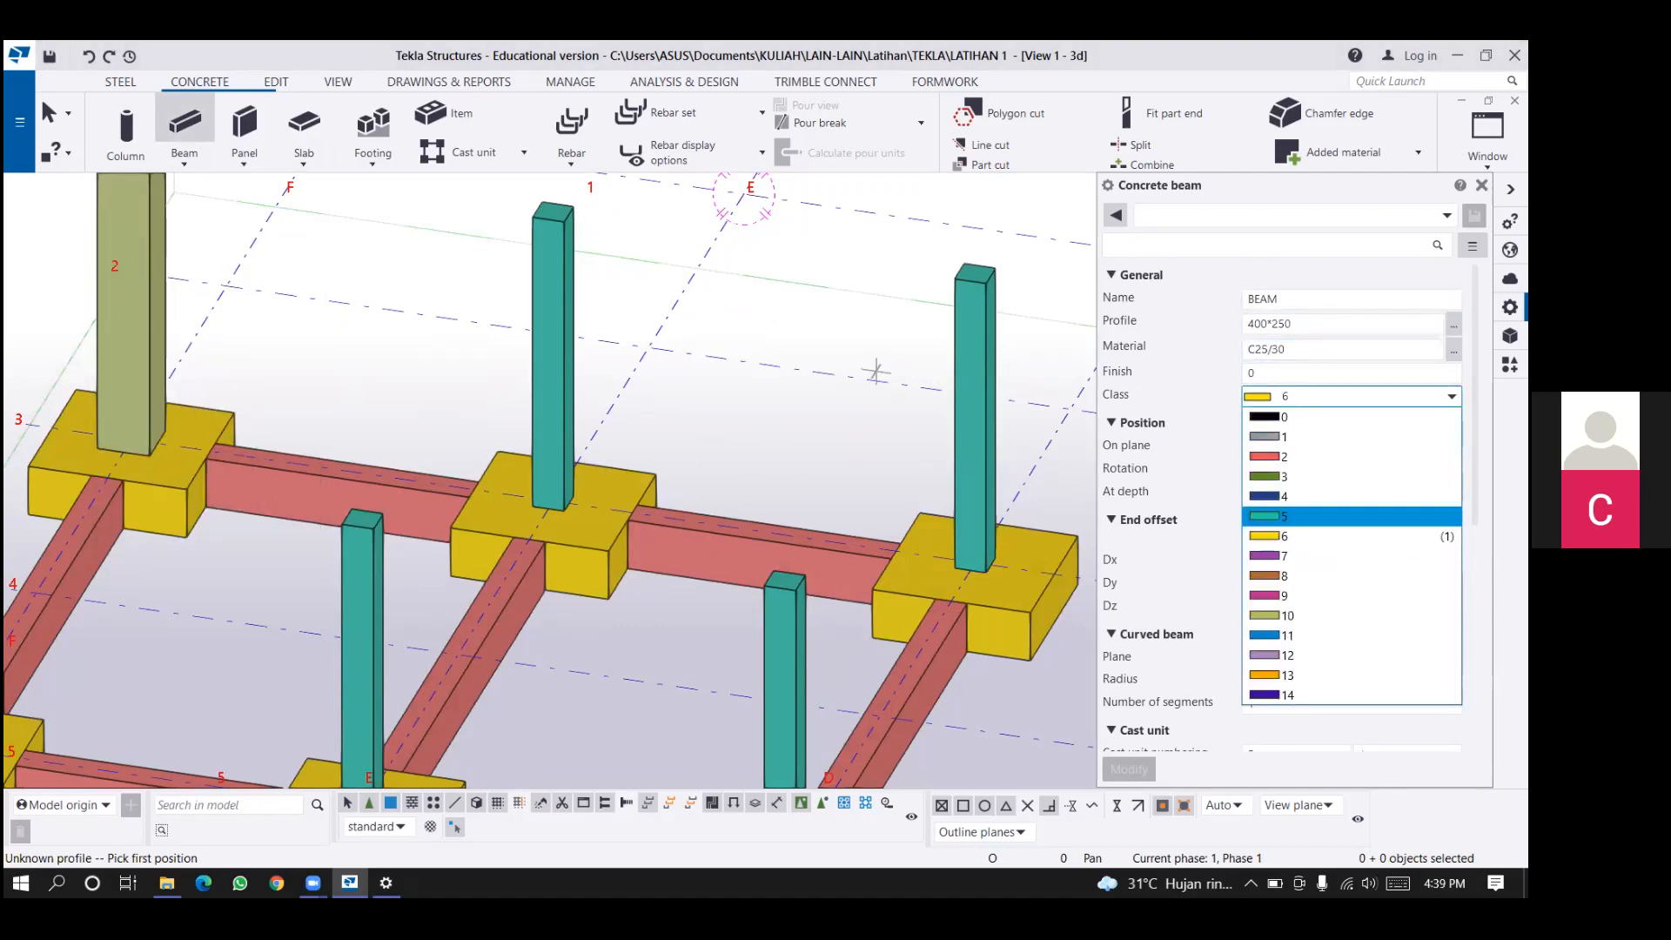
pyautogui.click(1349, 496)
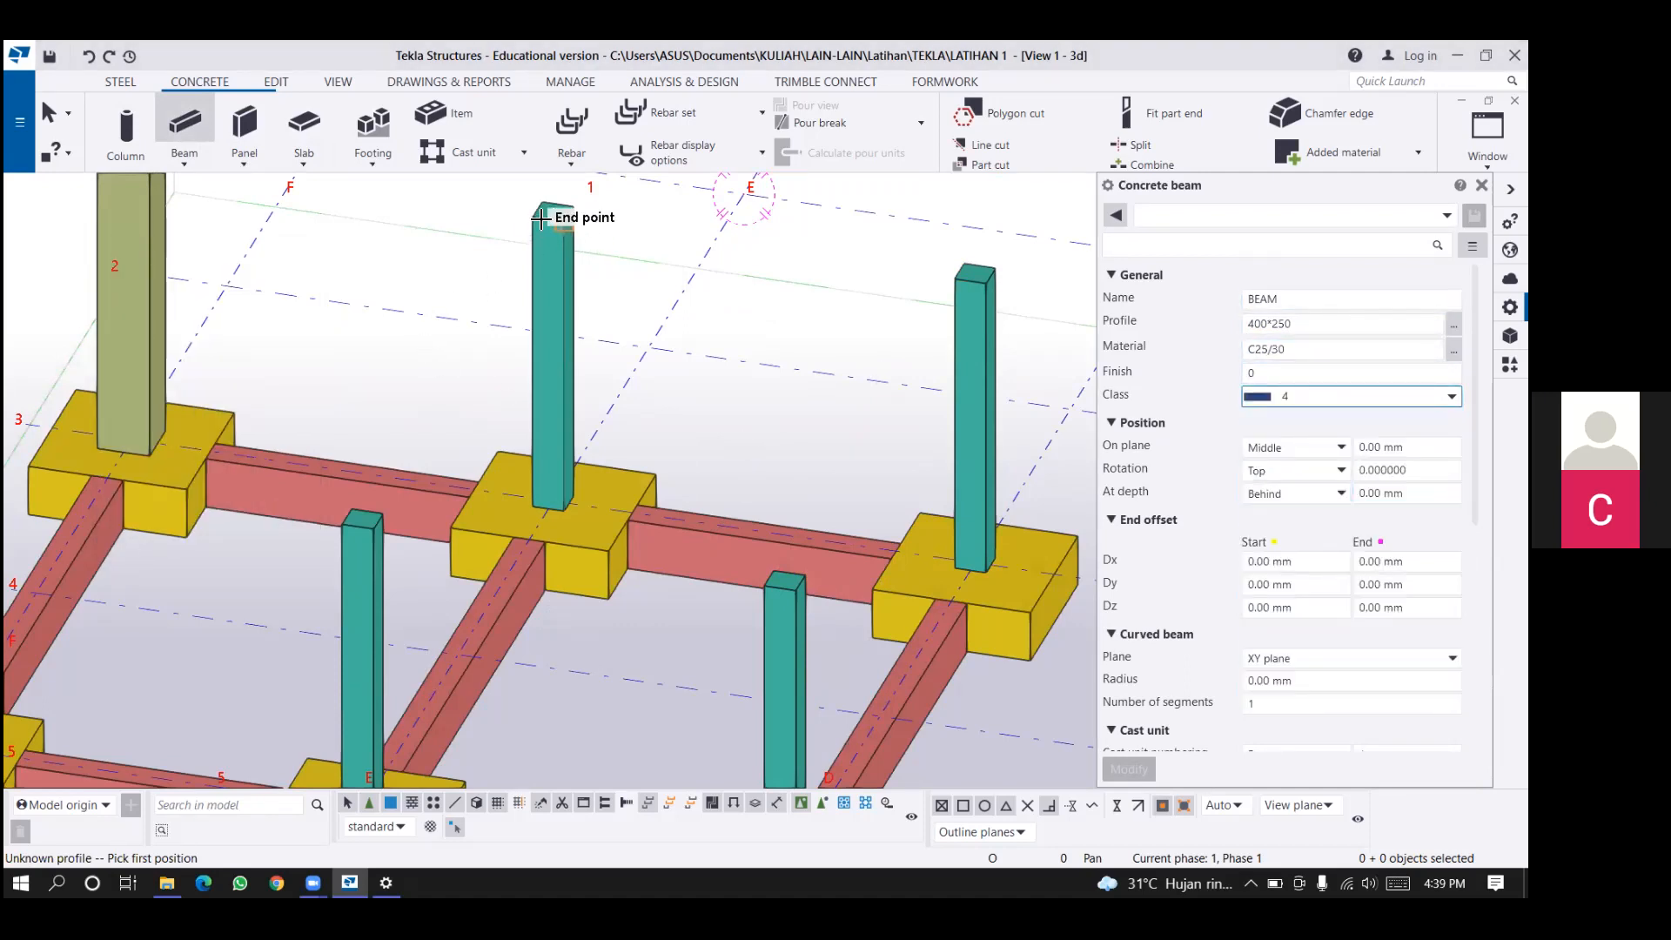
# Place a 400*250 concrete beam along grid line E between the column tops at lines 3 and 5.
pyautogui.scroll(2, 496, 385)
pyautogui.scroll(1, 369, 514)
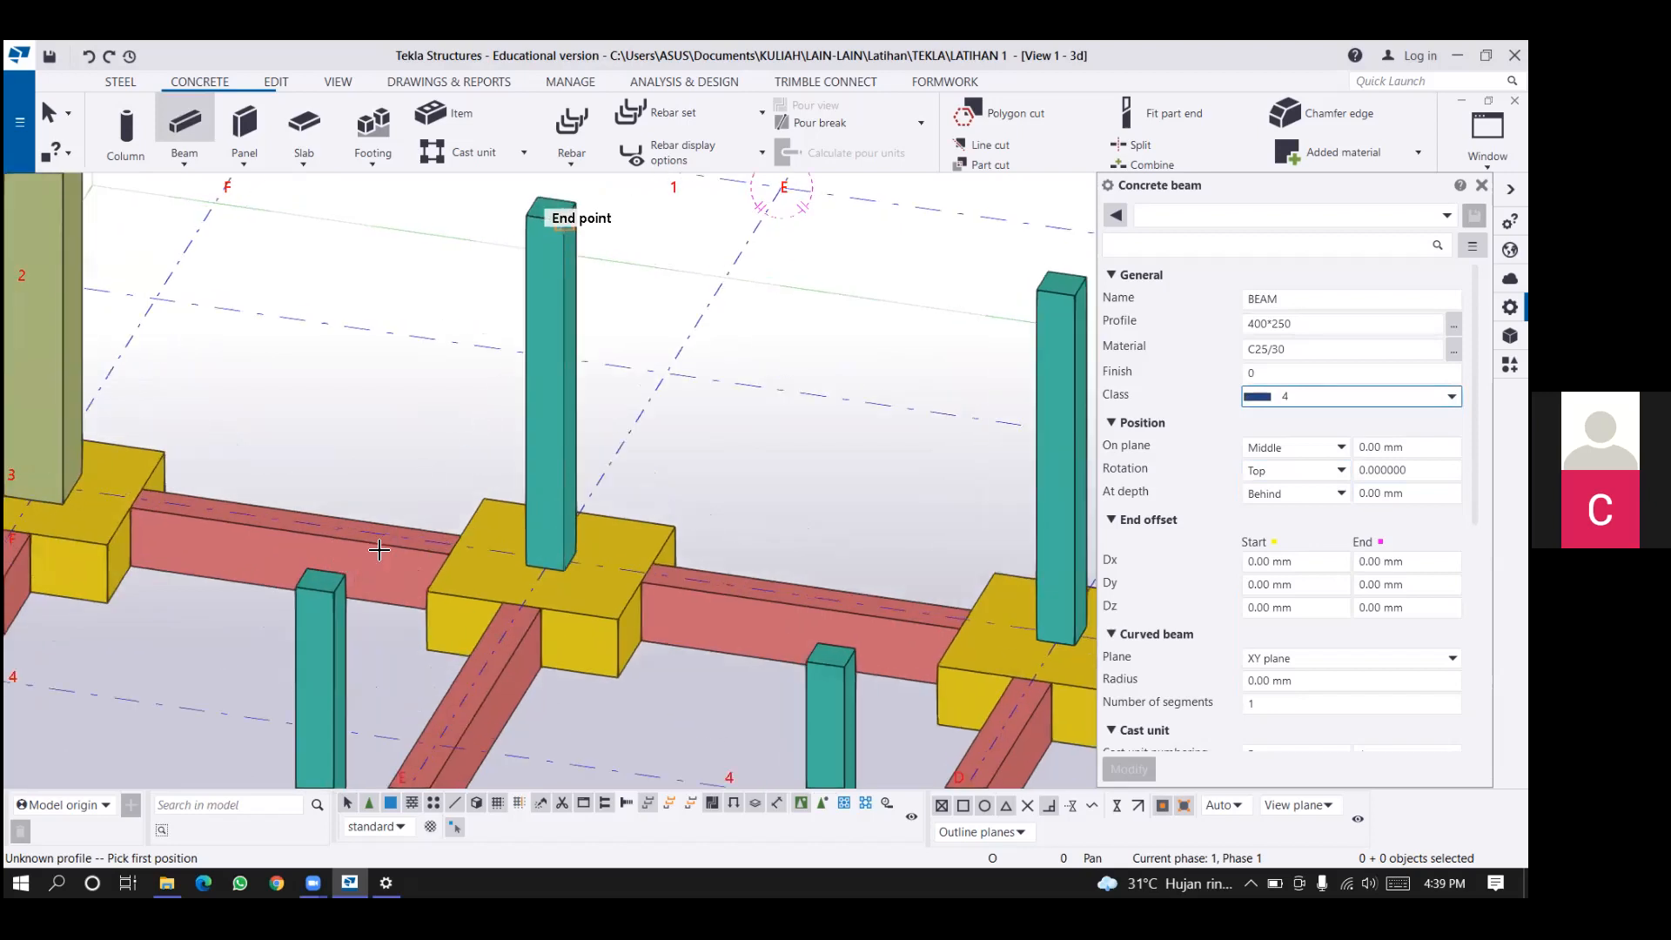
pyautogui.scroll(1, 383, 544)
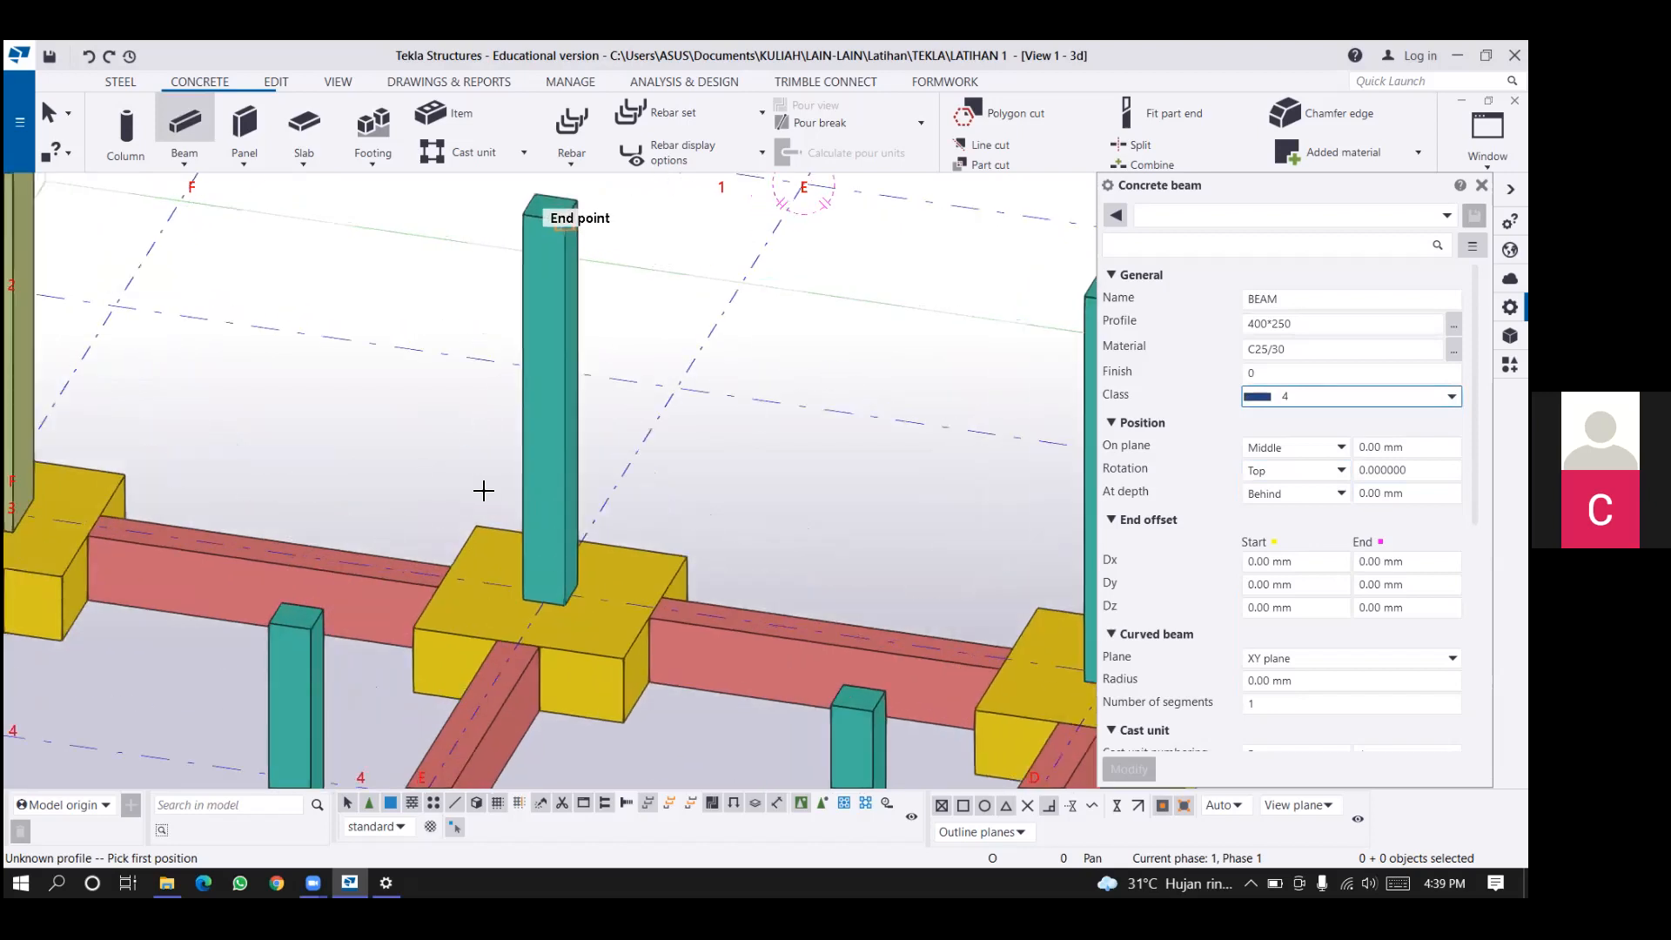
pyautogui.click(549, 208)
pyautogui.scroll(2, 484, 490)
pyautogui.click(379, 555)
pyautogui.scroll(-2, 484, 487)
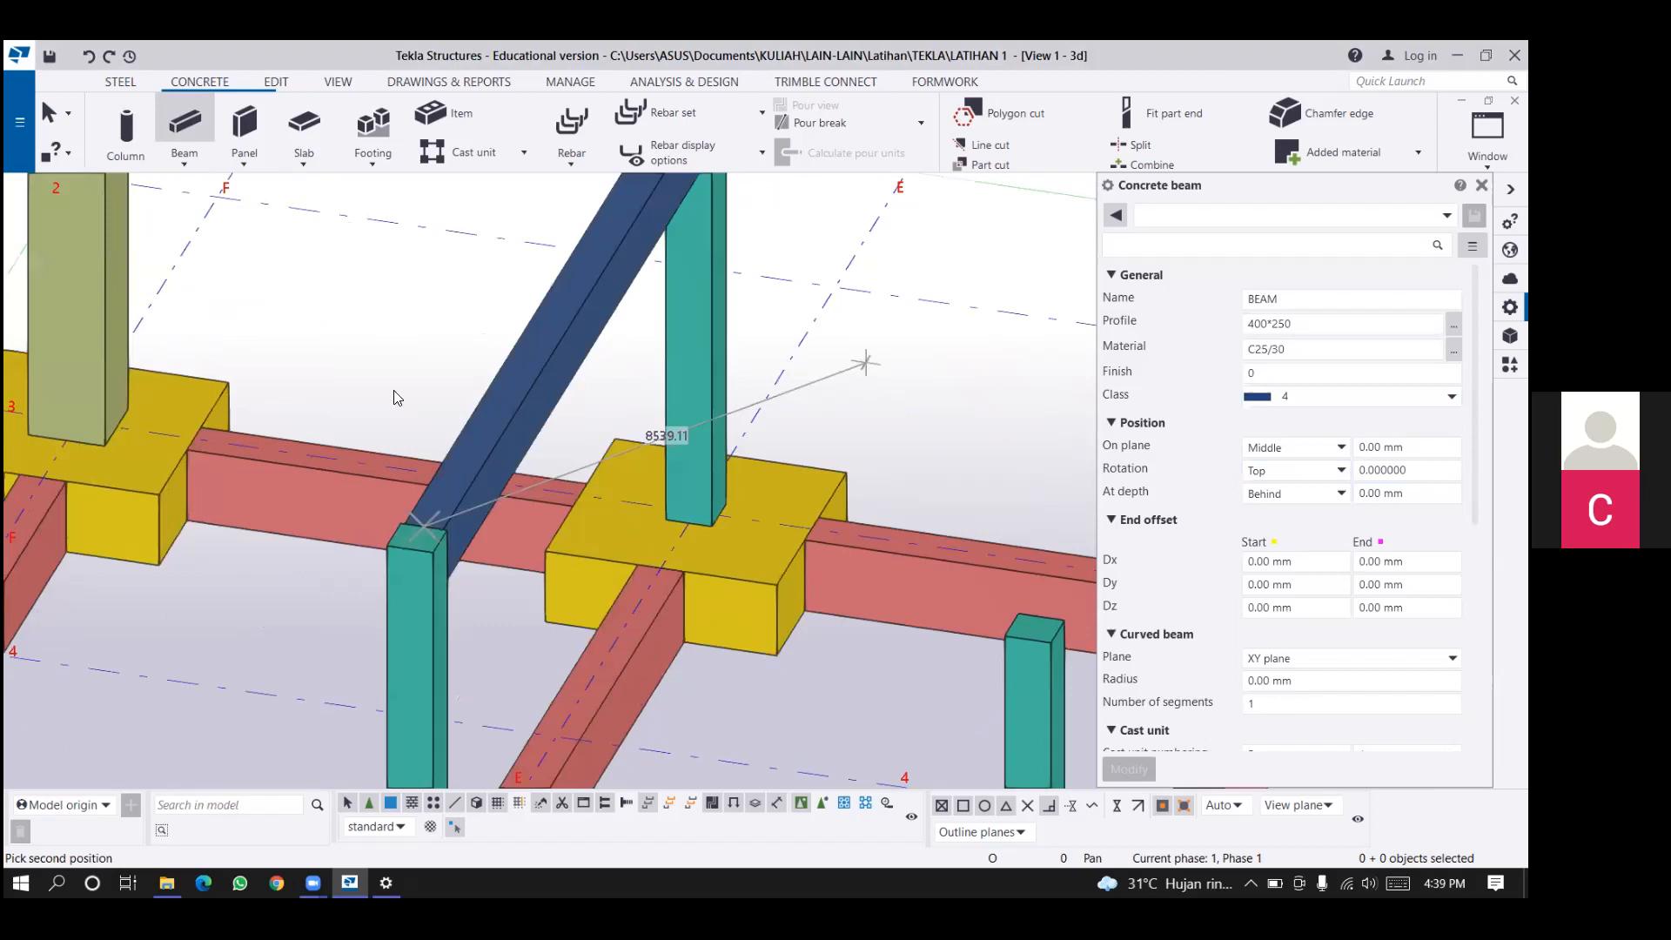
# Place a 400*250 concrete beam along grid line 3 between the column tops at lines E and D.
pyautogui.moveTo(393, 390); pyautogui.dragTo(348, 416, button='middle')
pyautogui.click(205, 156)
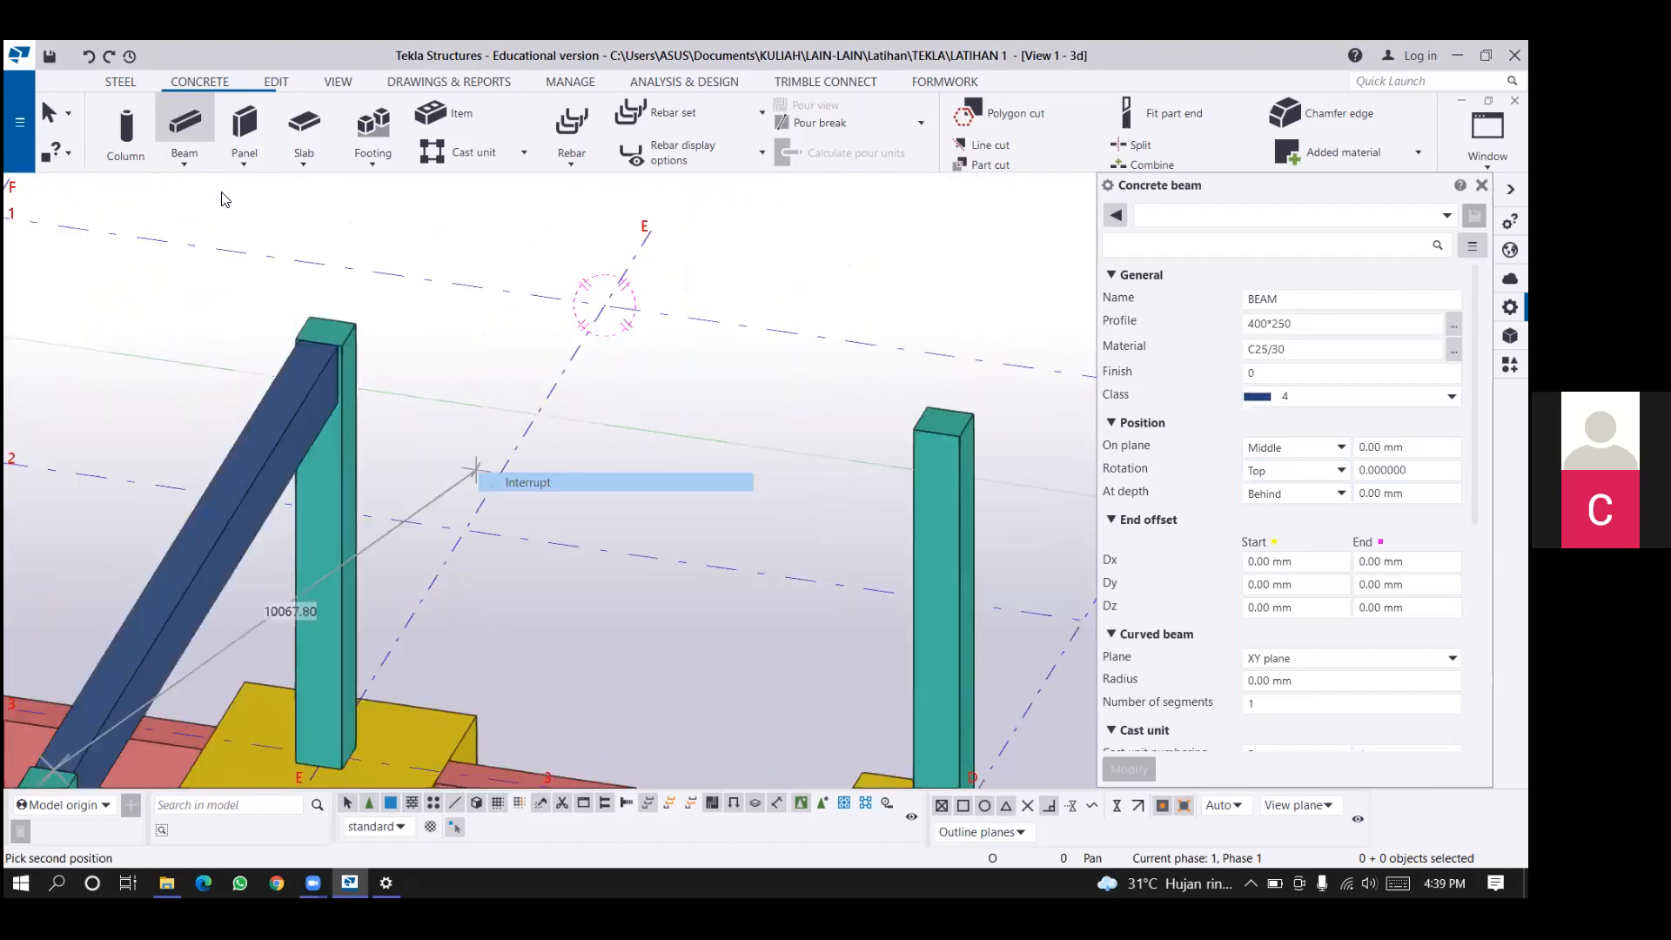
pyautogui.click(221, 188)
pyautogui.click(348, 335)
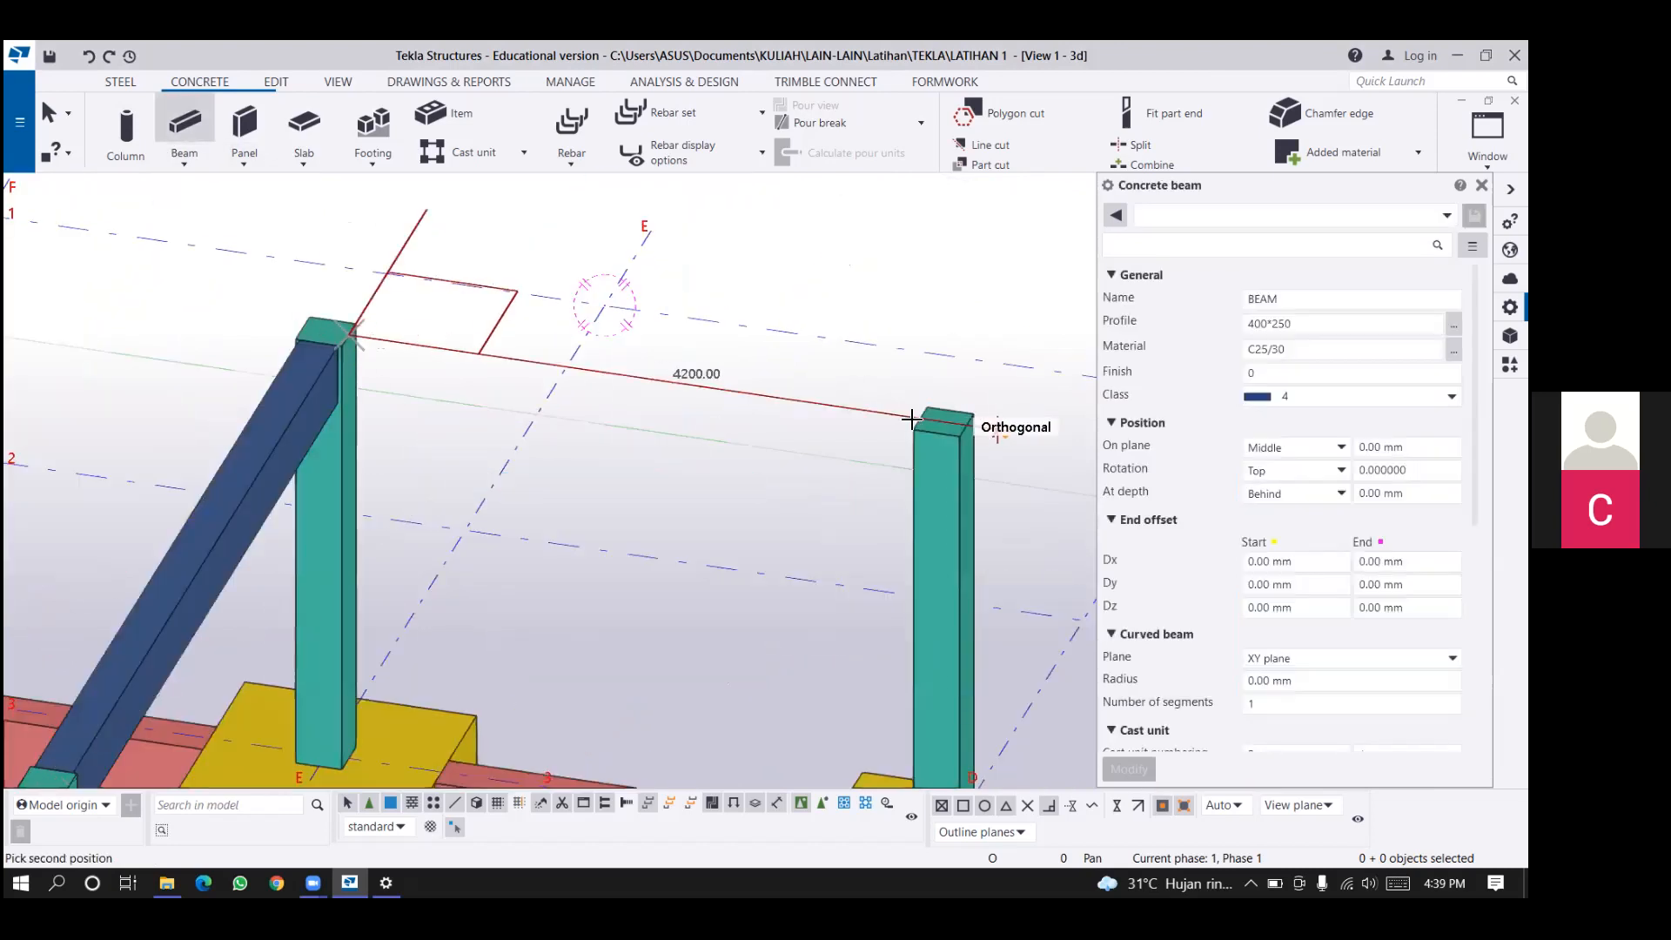
pyautogui.click(918, 420)
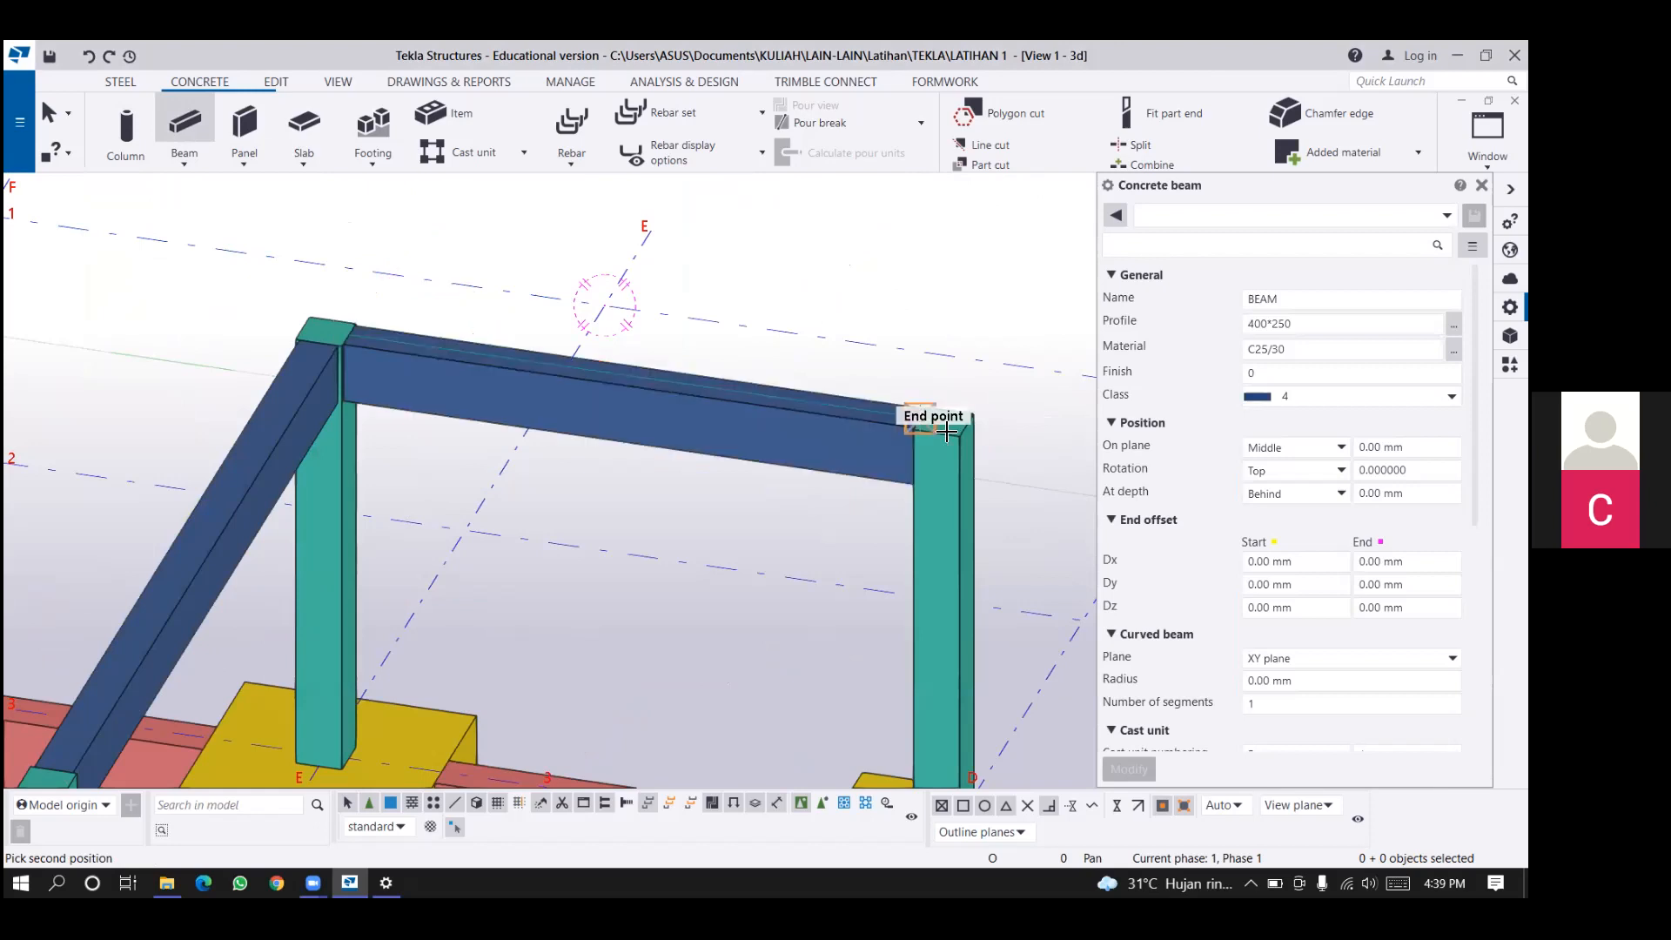
pyautogui.moveTo(1007, 310); pyautogui.dragTo(1020, 250, button='middle')
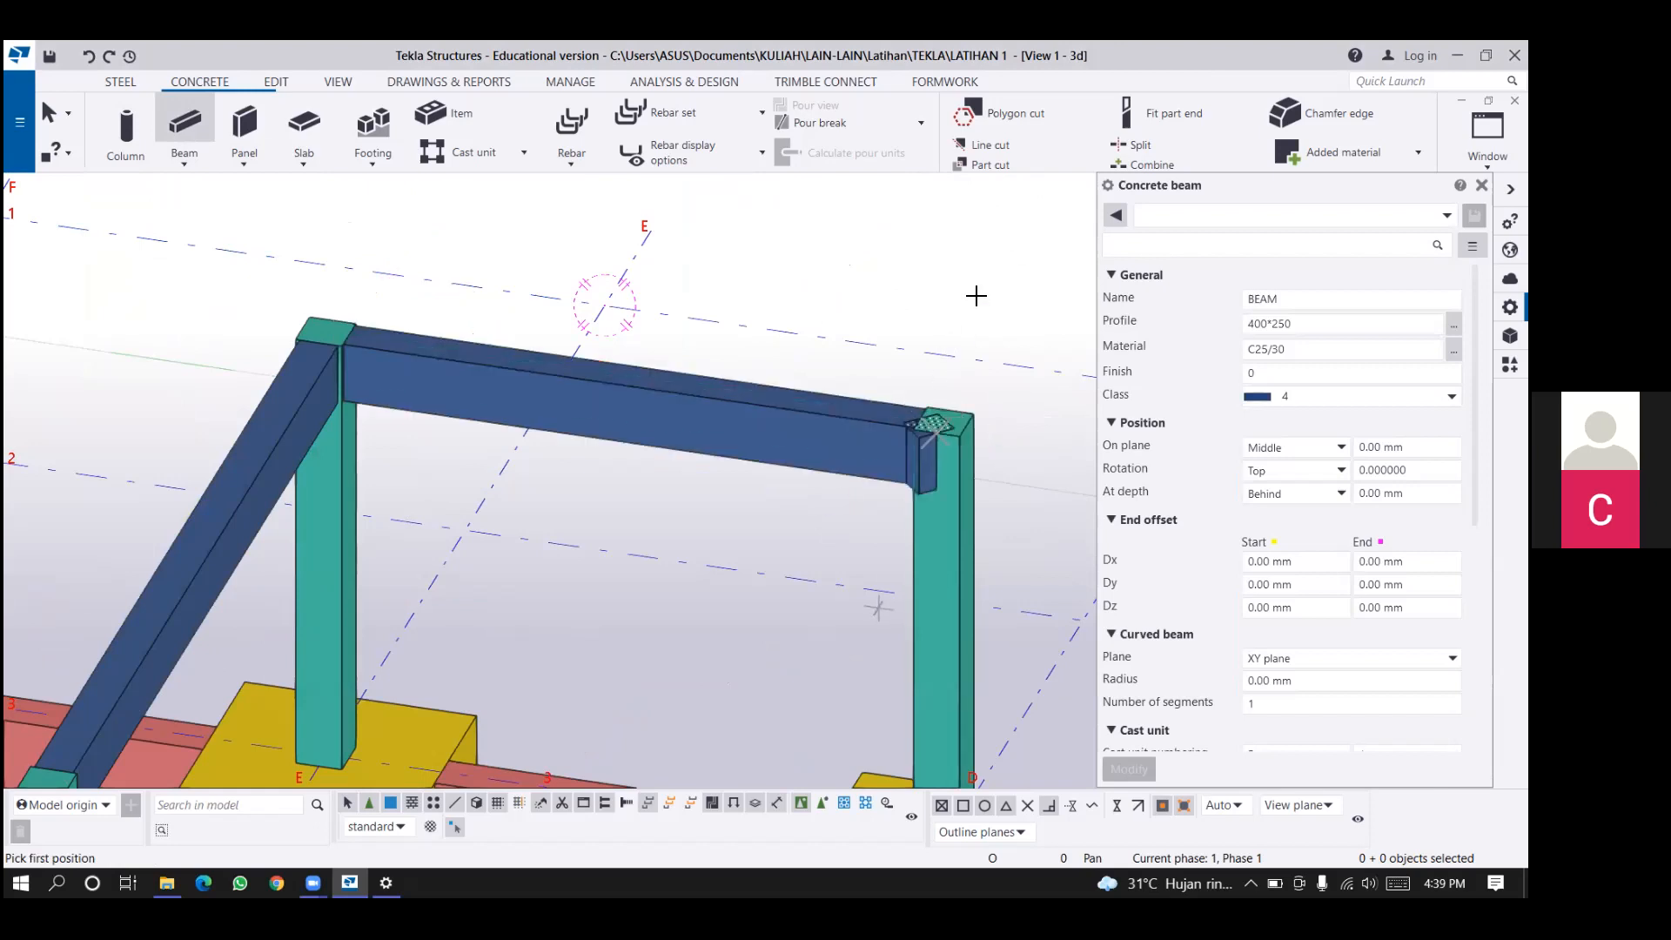
# Place a 400*250 concrete beam along grid line D between the column tops at lines 3 and 5, and end the Beam command.
pyautogui.moveTo(670, 724); pyautogui.dragTo(637, 686, button='middle')
pyautogui.click(932, 290)
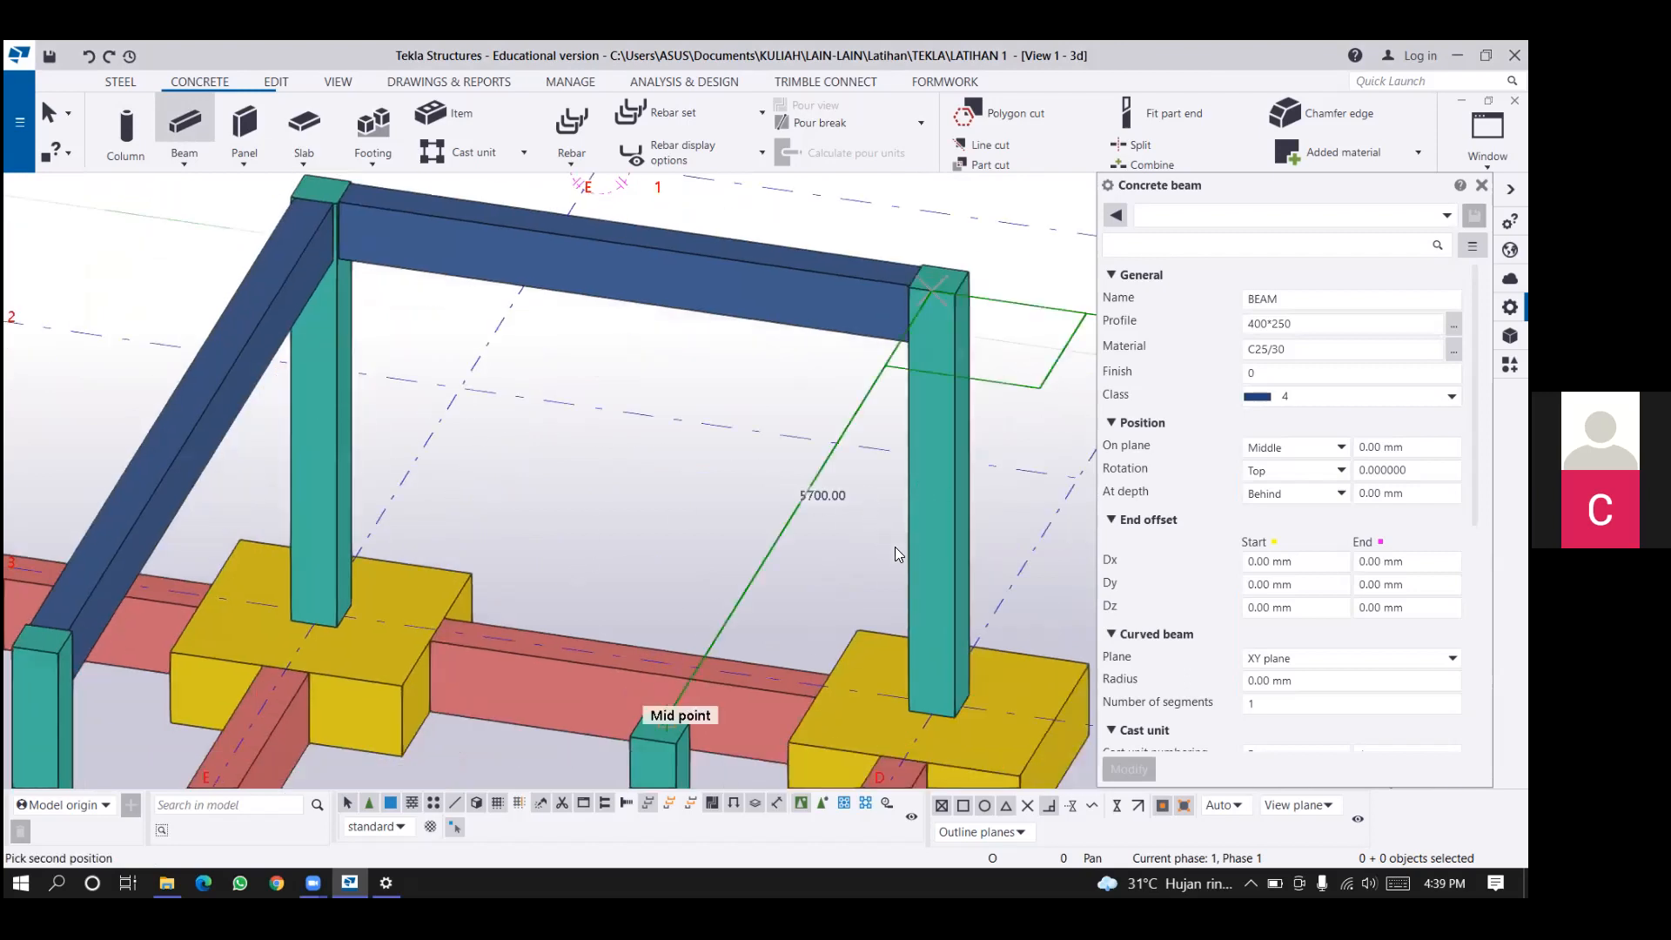
pyautogui.click(666, 721)
pyautogui.click(739, 663)
pyautogui.moveTo(666, 721); pyautogui.dragTo(902, 541, button='middle')
pyautogui.press('Escape')
# Place a 400*250 concrete beam along grid line 5 between the column tops at lines E and D.
pyautogui.click(184, 125)
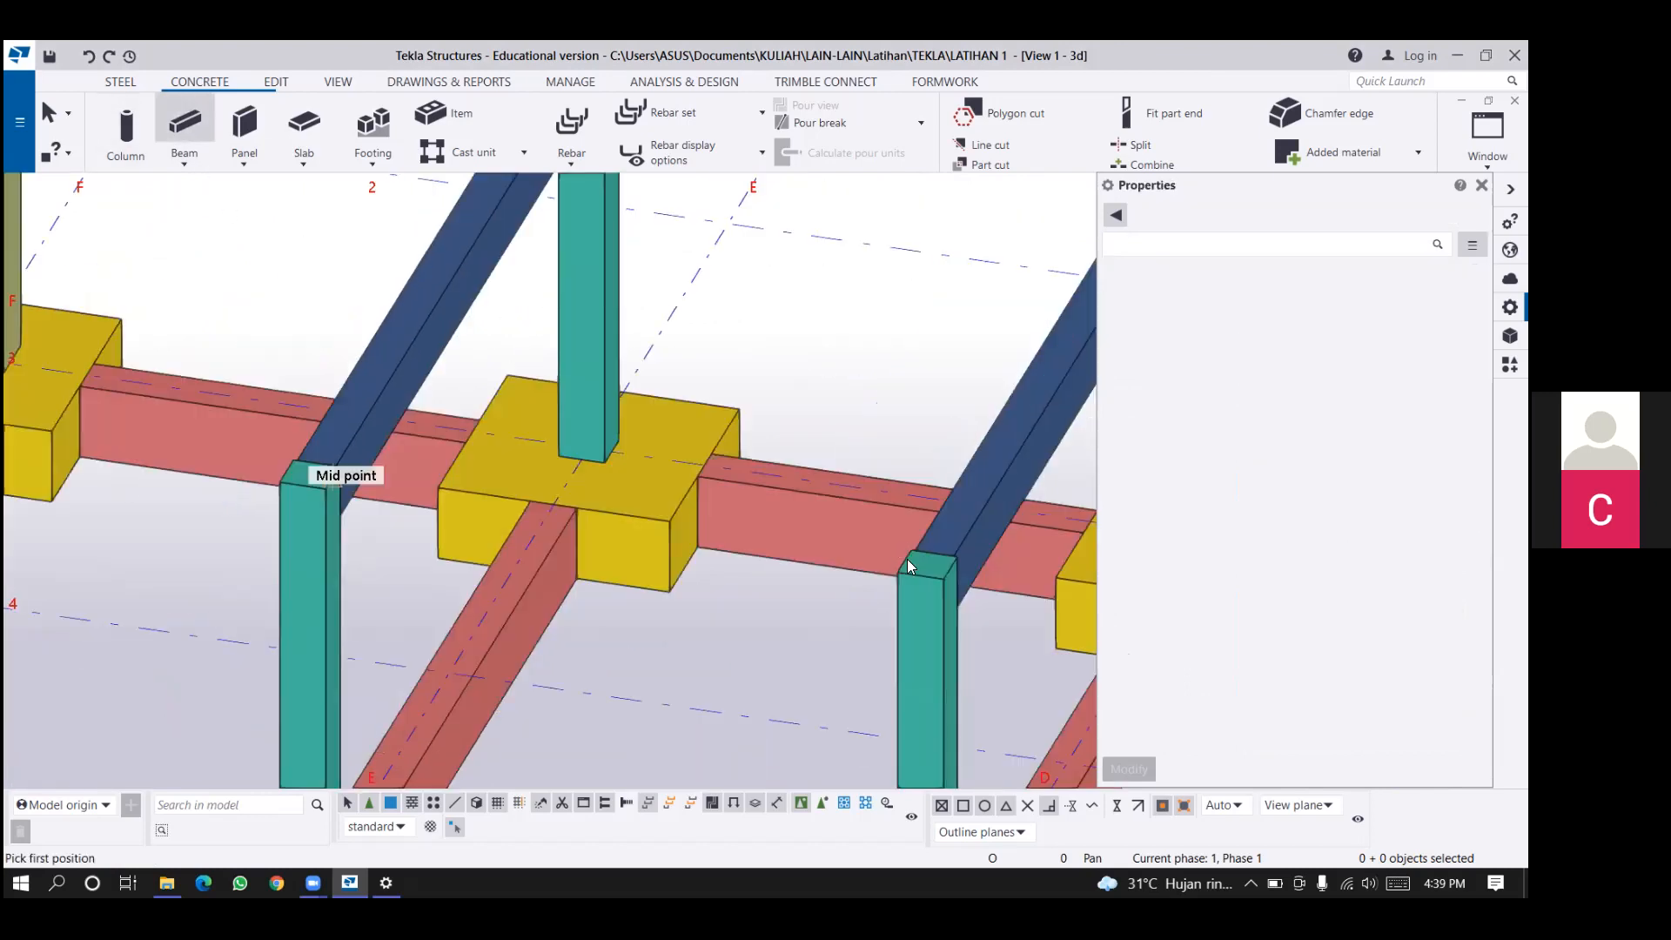
pyautogui.click(333, 476)
pyautogui.click(1008, 345)
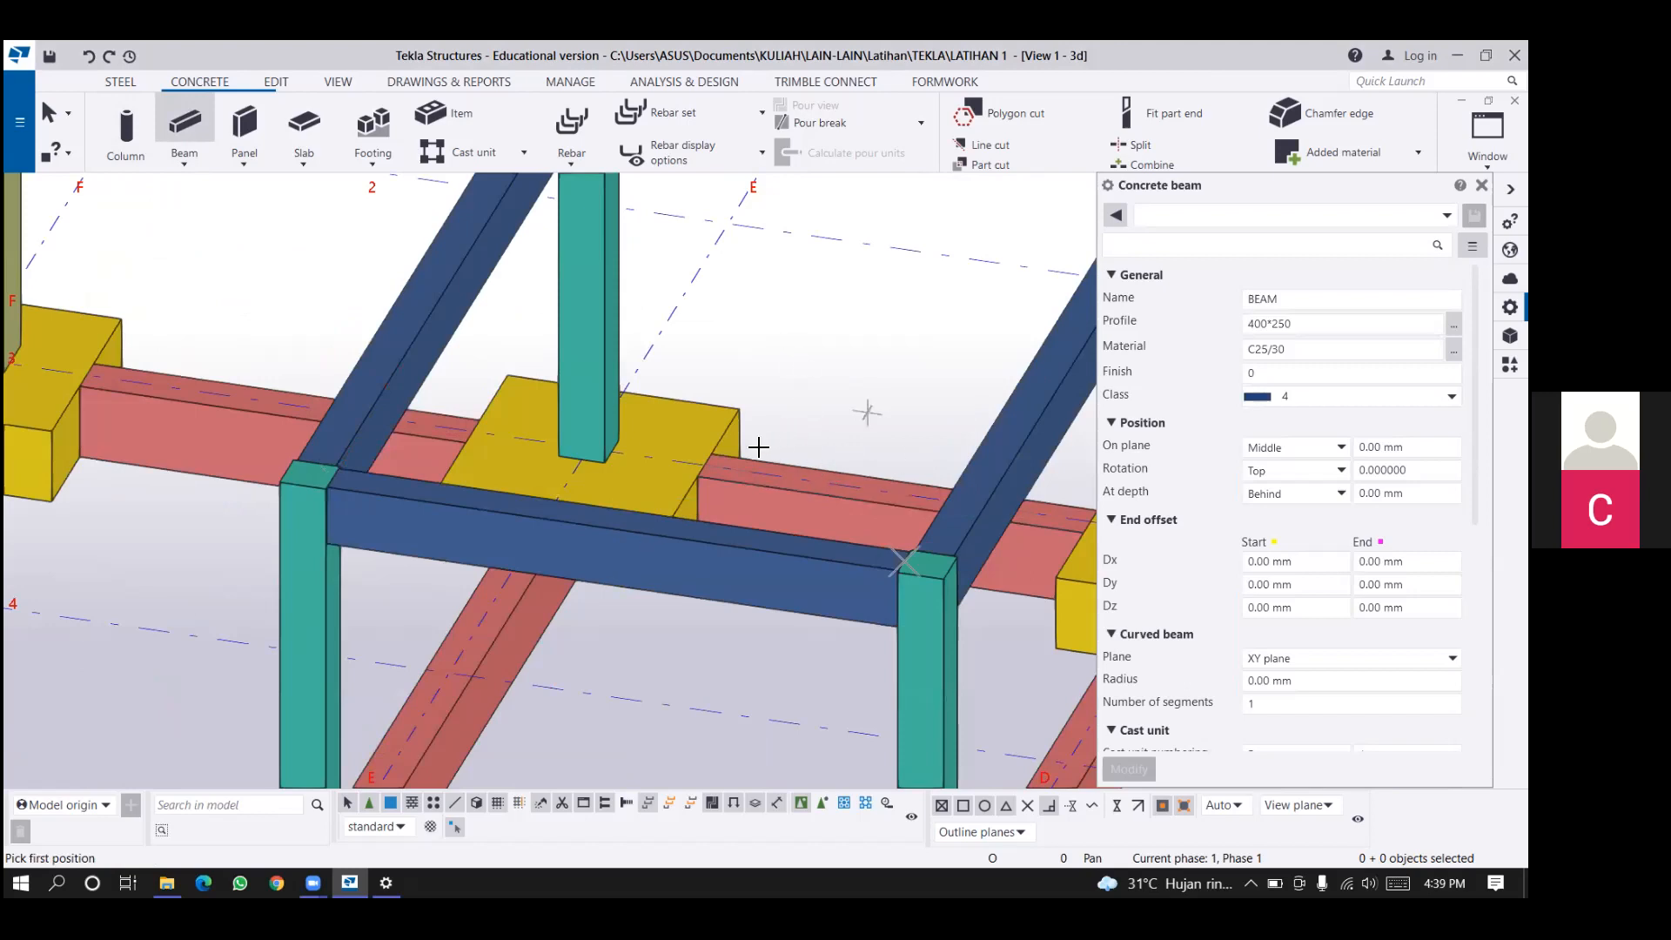
# End the Beam command and examine the ring of 400*250 beams on the four column tops.
pyautogui.scroll(-2, 791, 261)
pyautogui.moveTo(879, 231); pyautogui.dragTo(802, 271, button='middle')
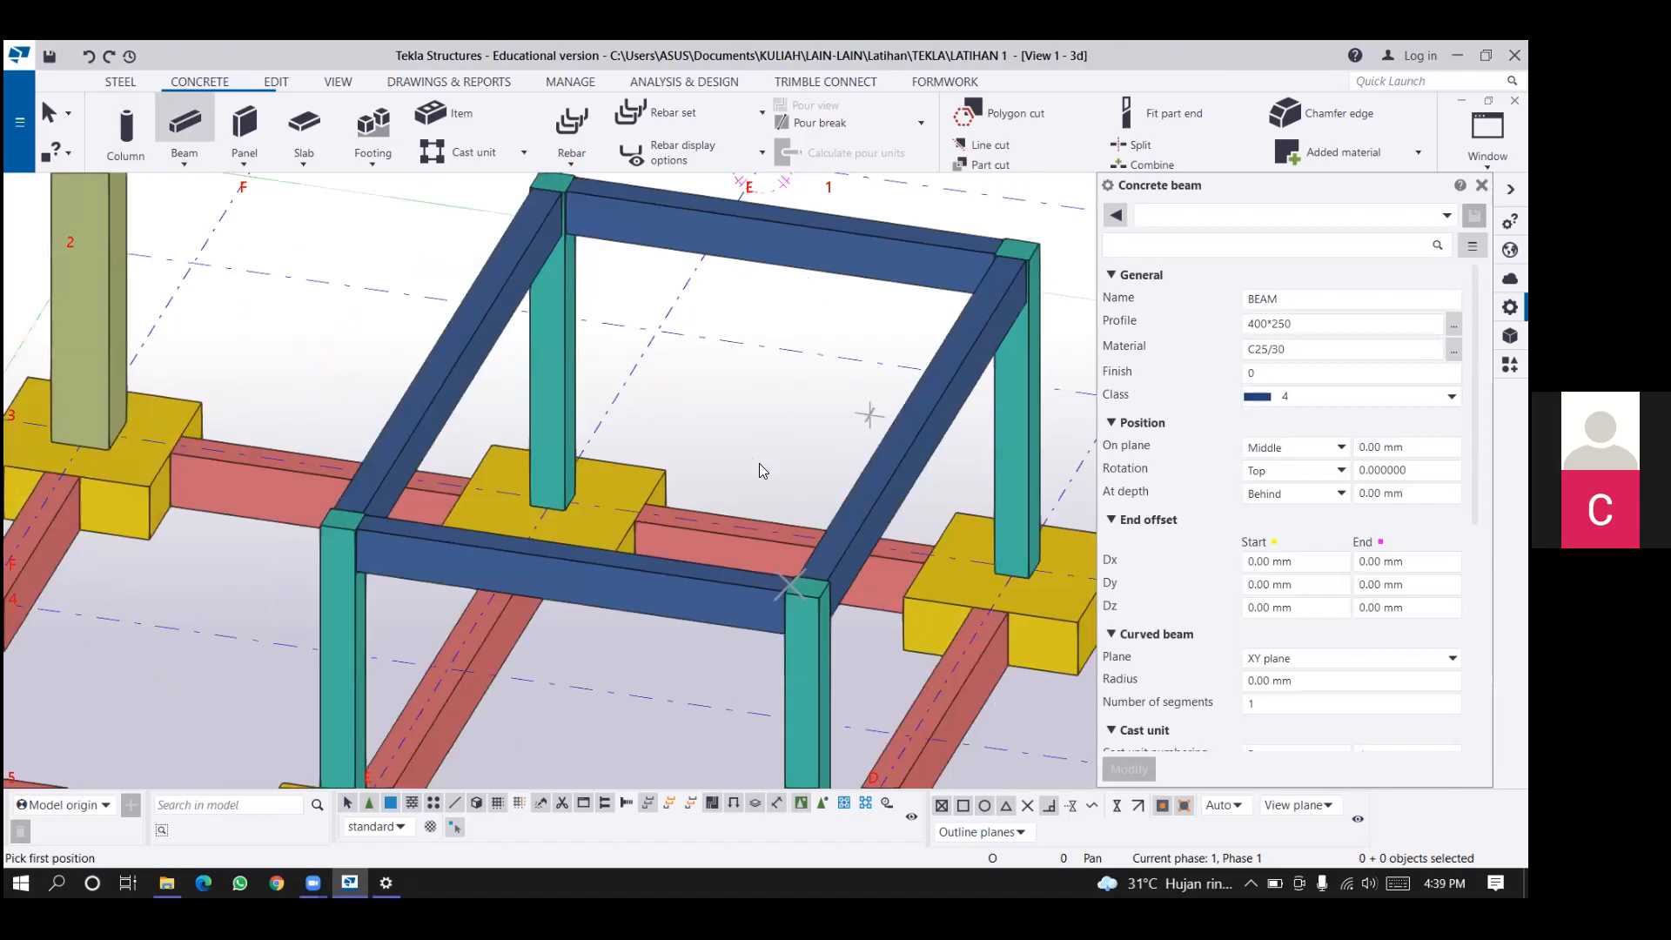
pyautogui.moveTo(658, 438); pyautogui.dragTo(488, 537, button='middle')
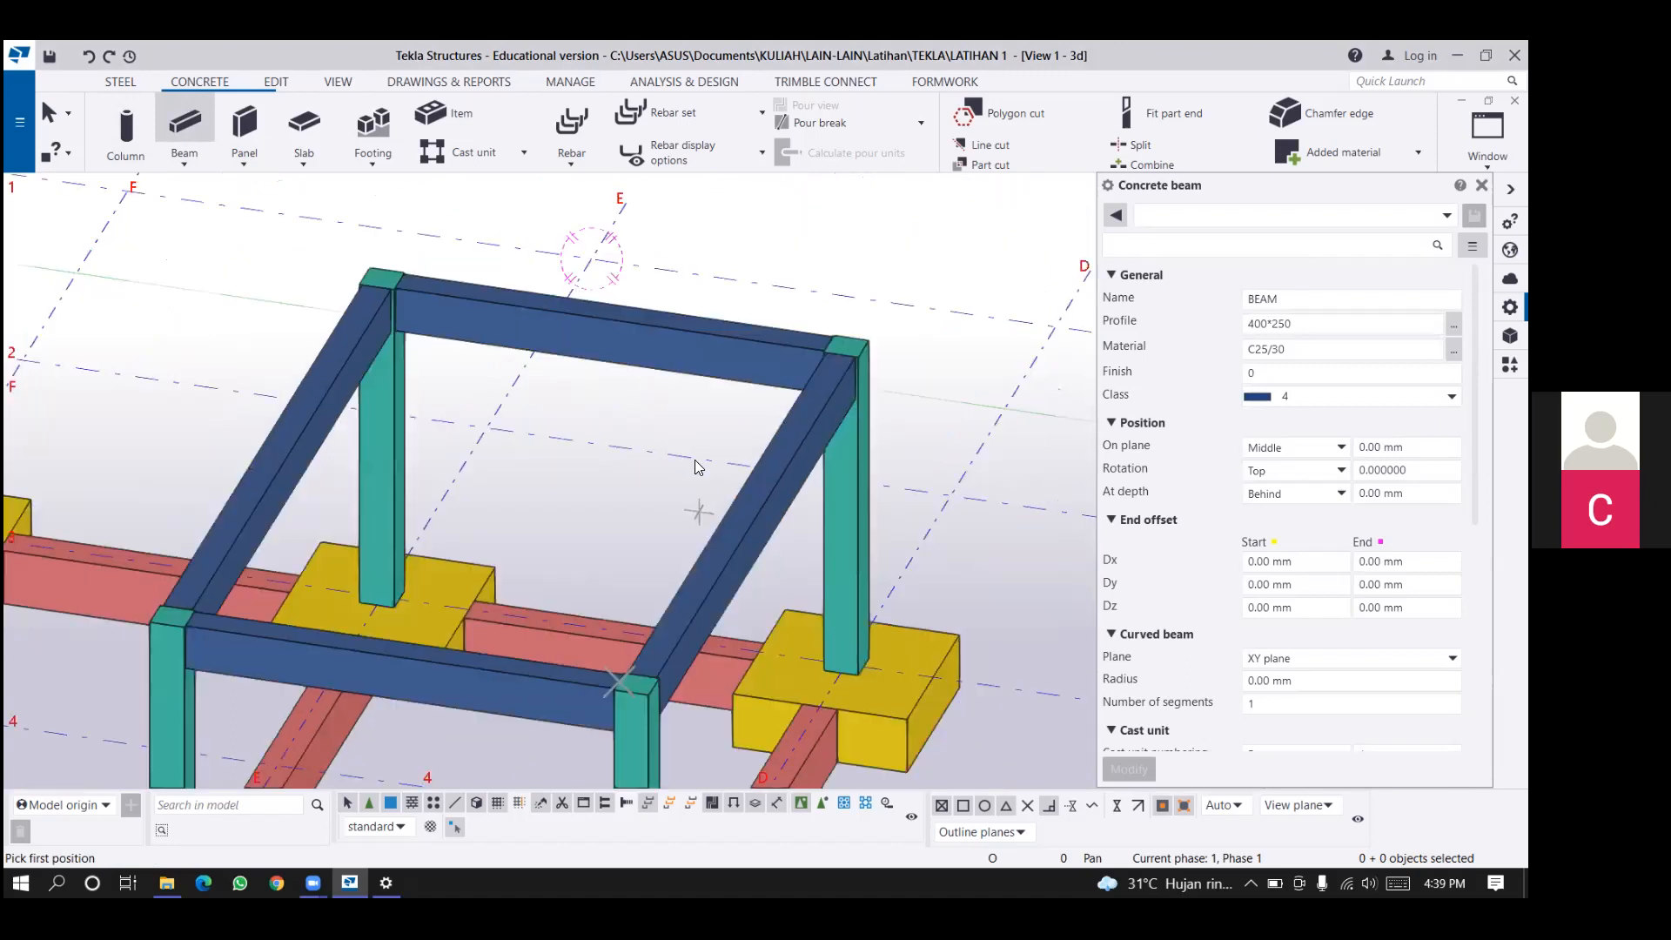
pyautogui.press('Escape')
pyautogui.scroll(-5, 710, 483)
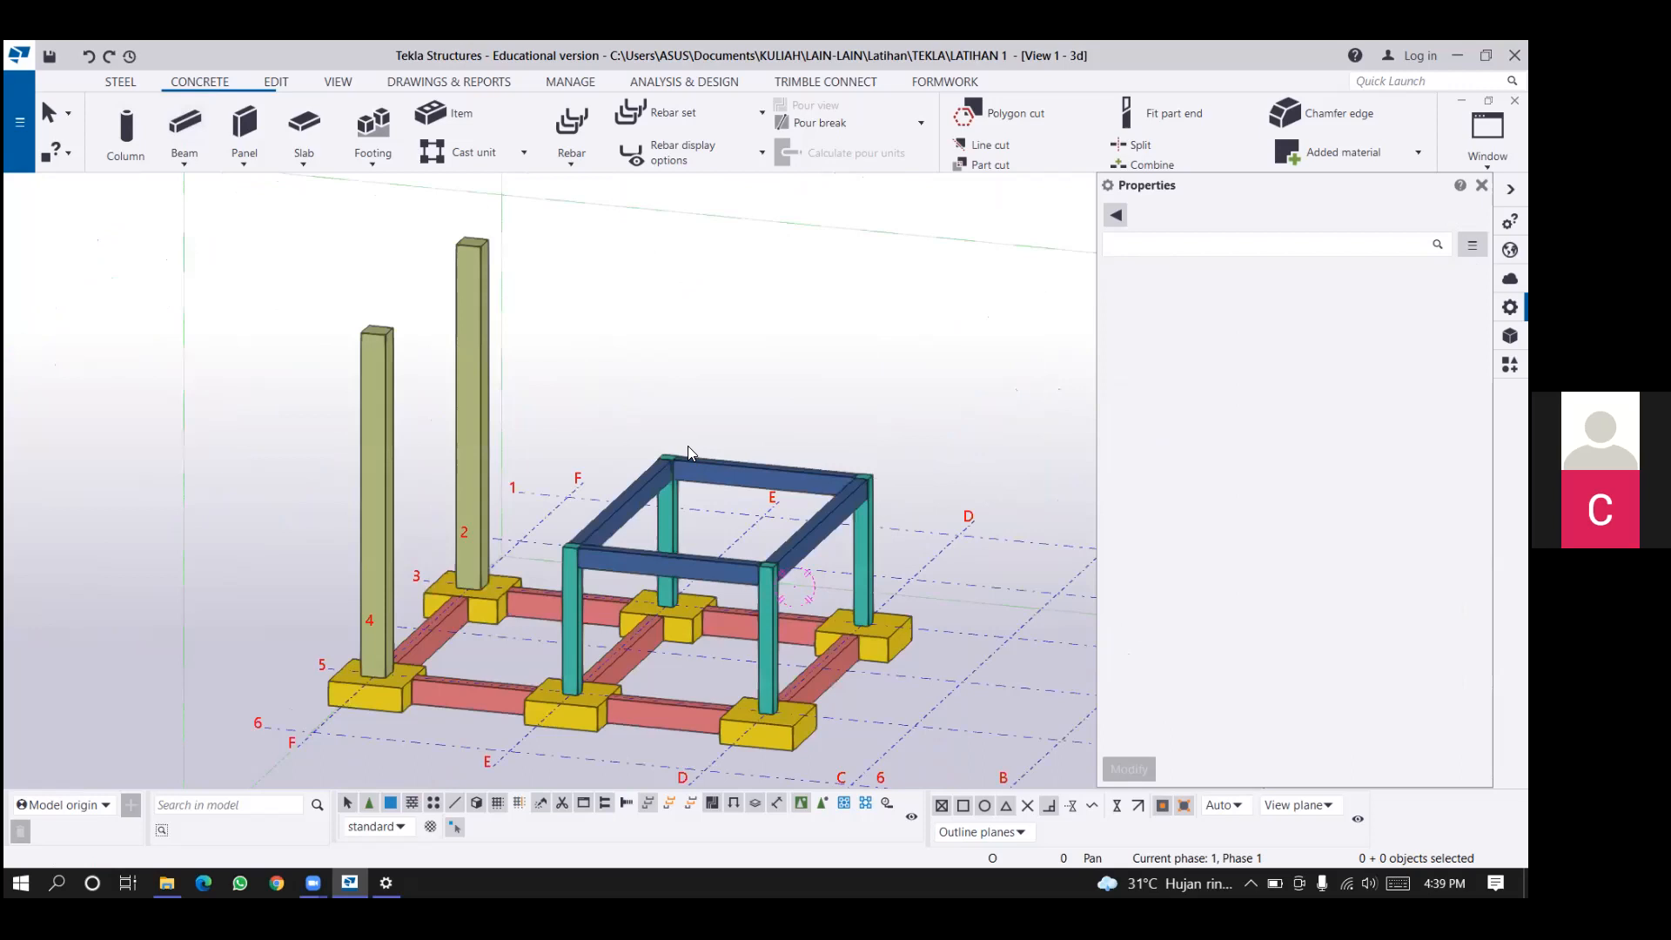
pyautogui.scroll(2, 609, 444)
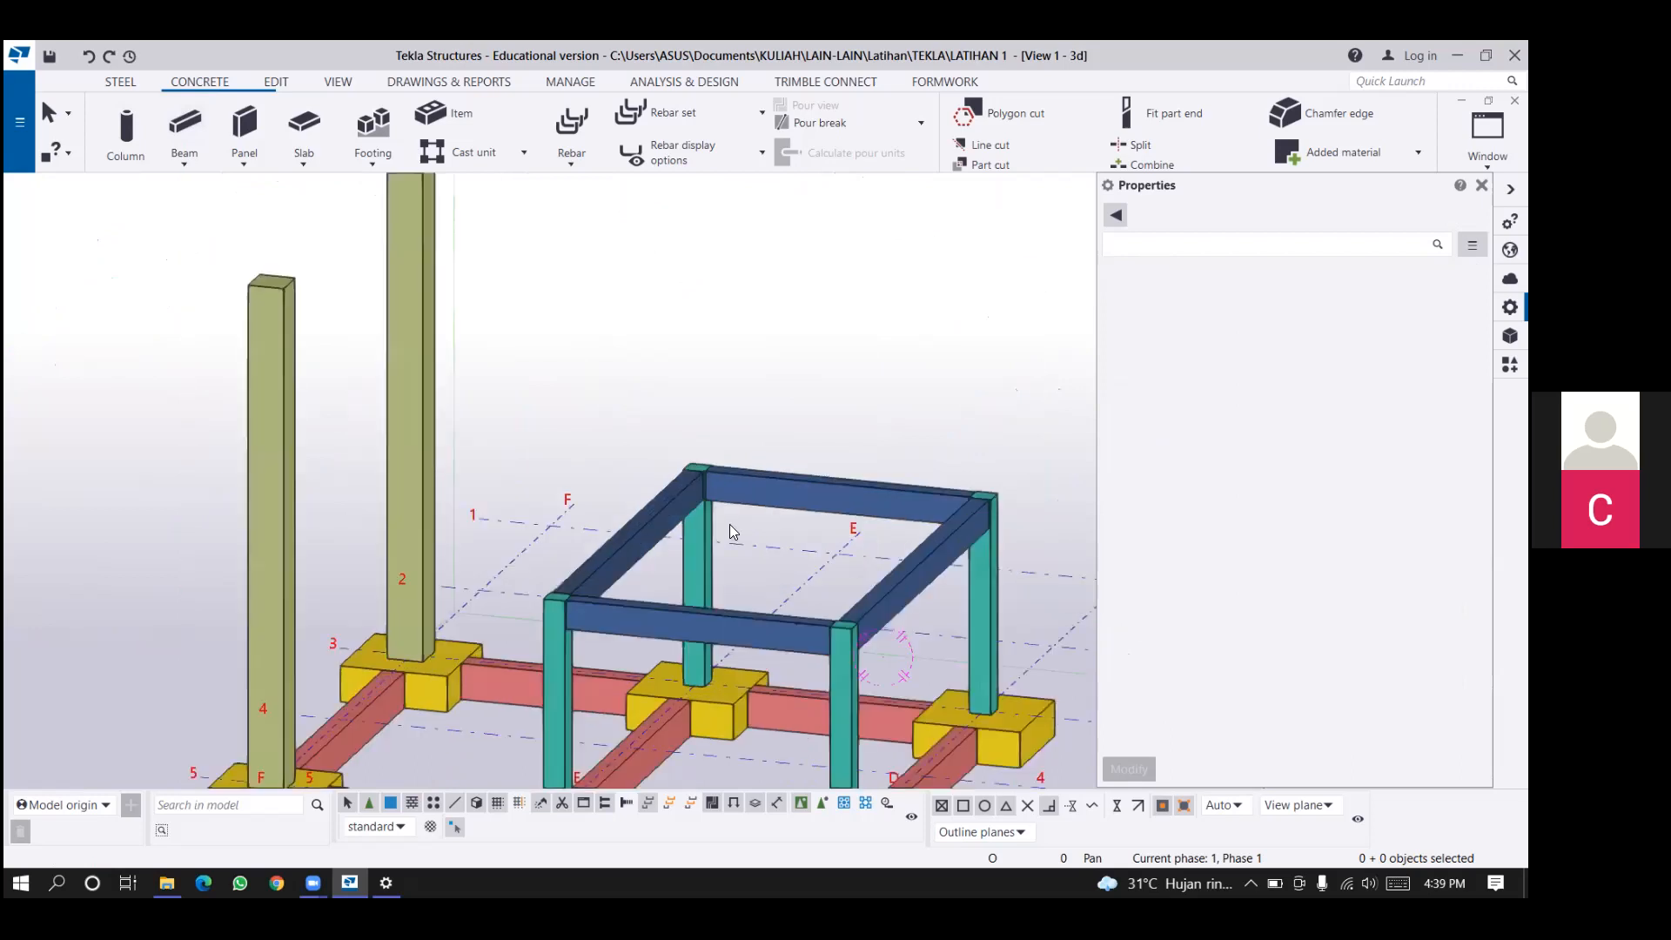
pyautogui.scroll(-1, 783, 405)
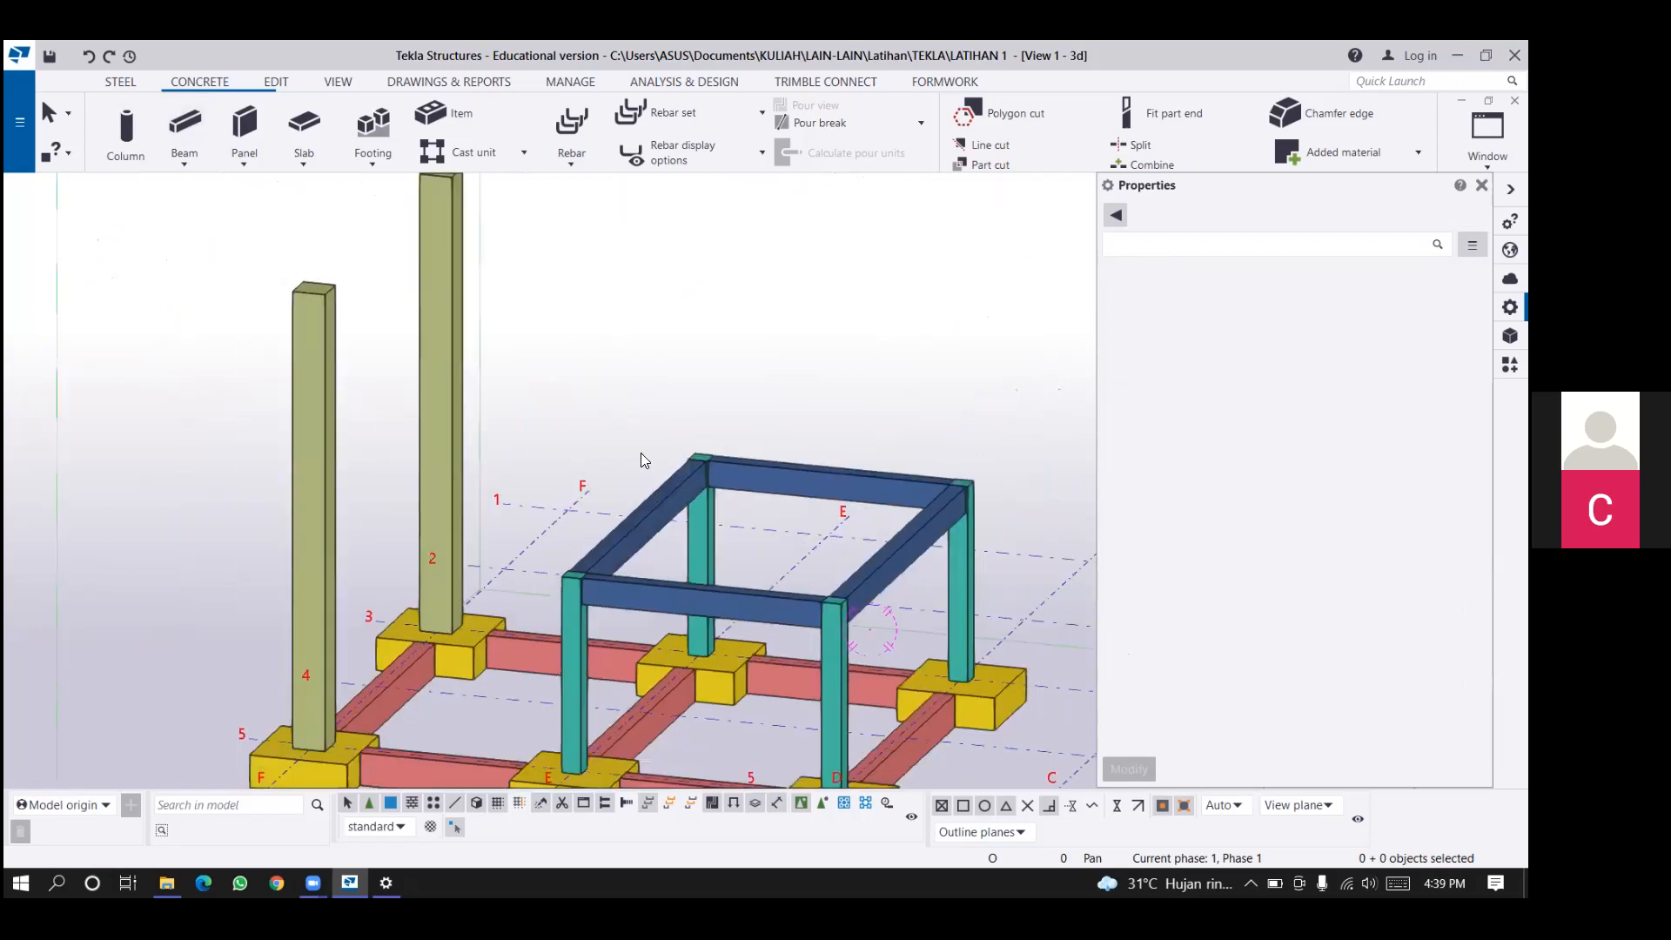
pyautogui.scroll(3, 644, 457)
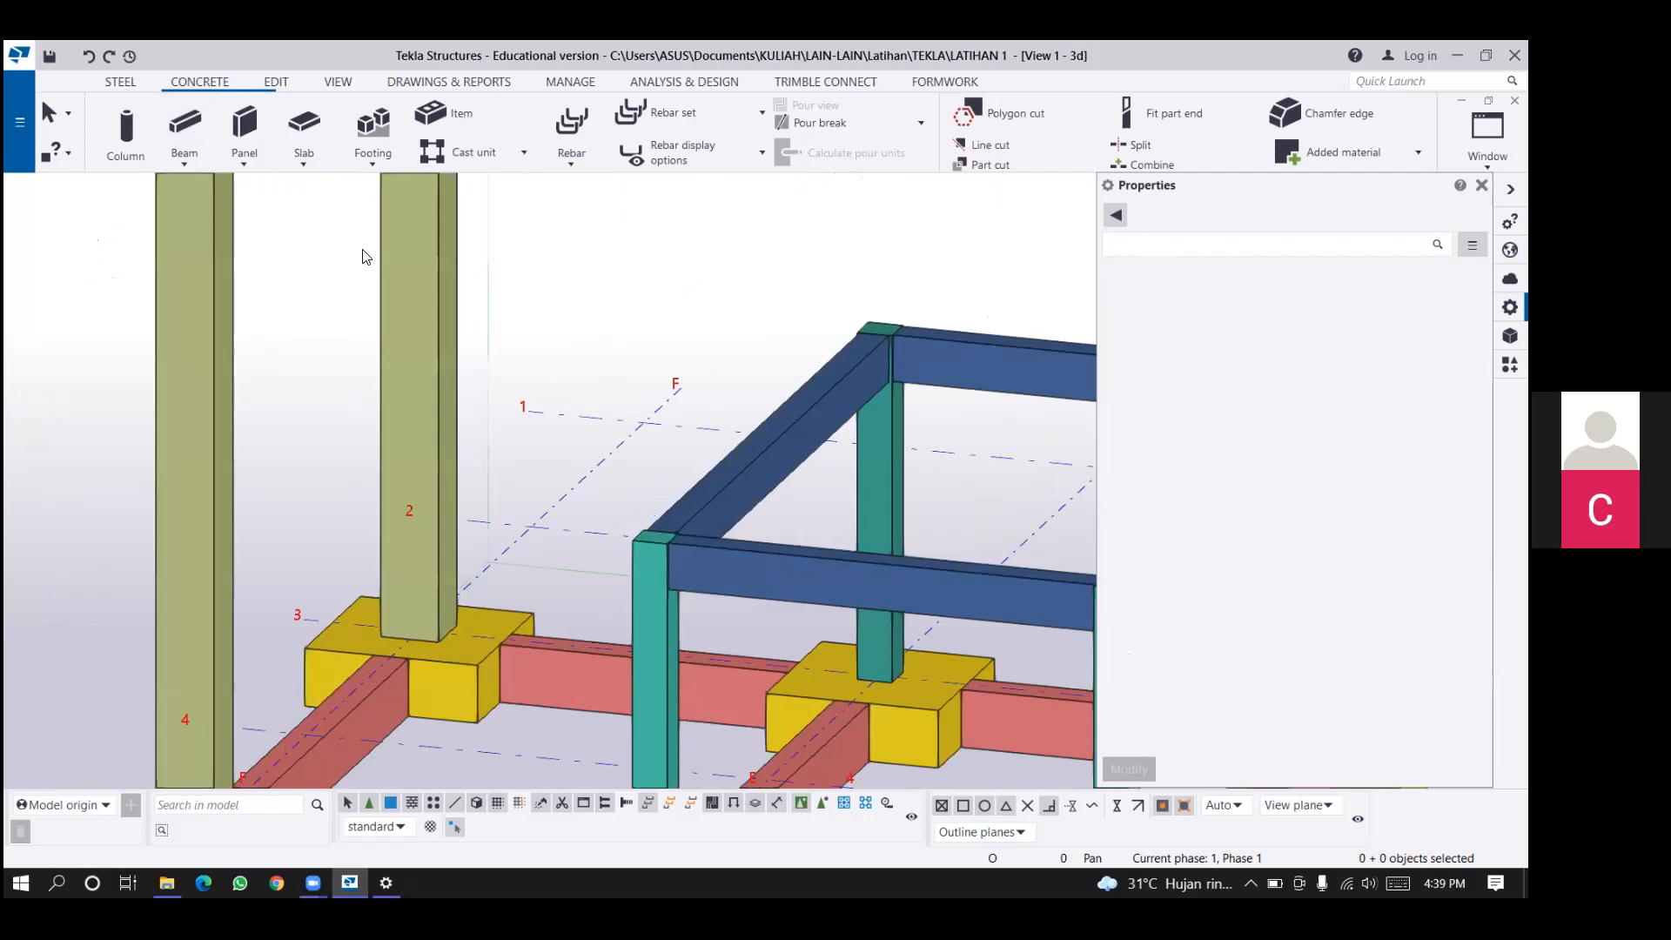
pyautogui.scroll(-2, 363, 256)
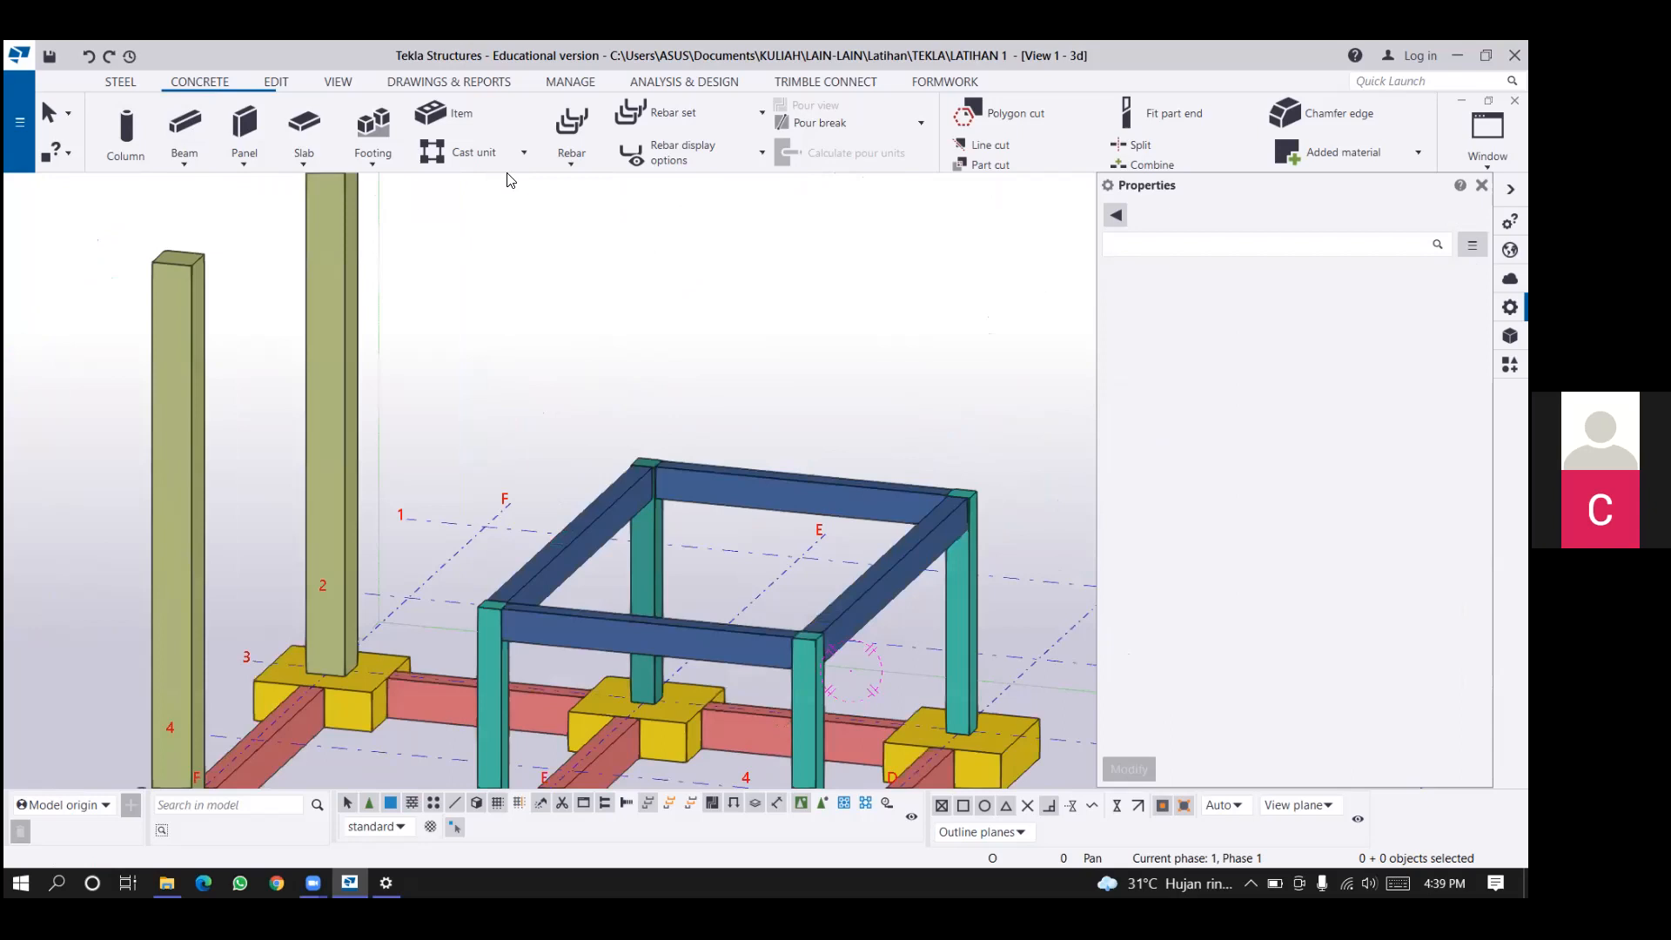
pyautogui.moveTo(510, 180); pyautogui.dragTo(518, 216, button='middle')
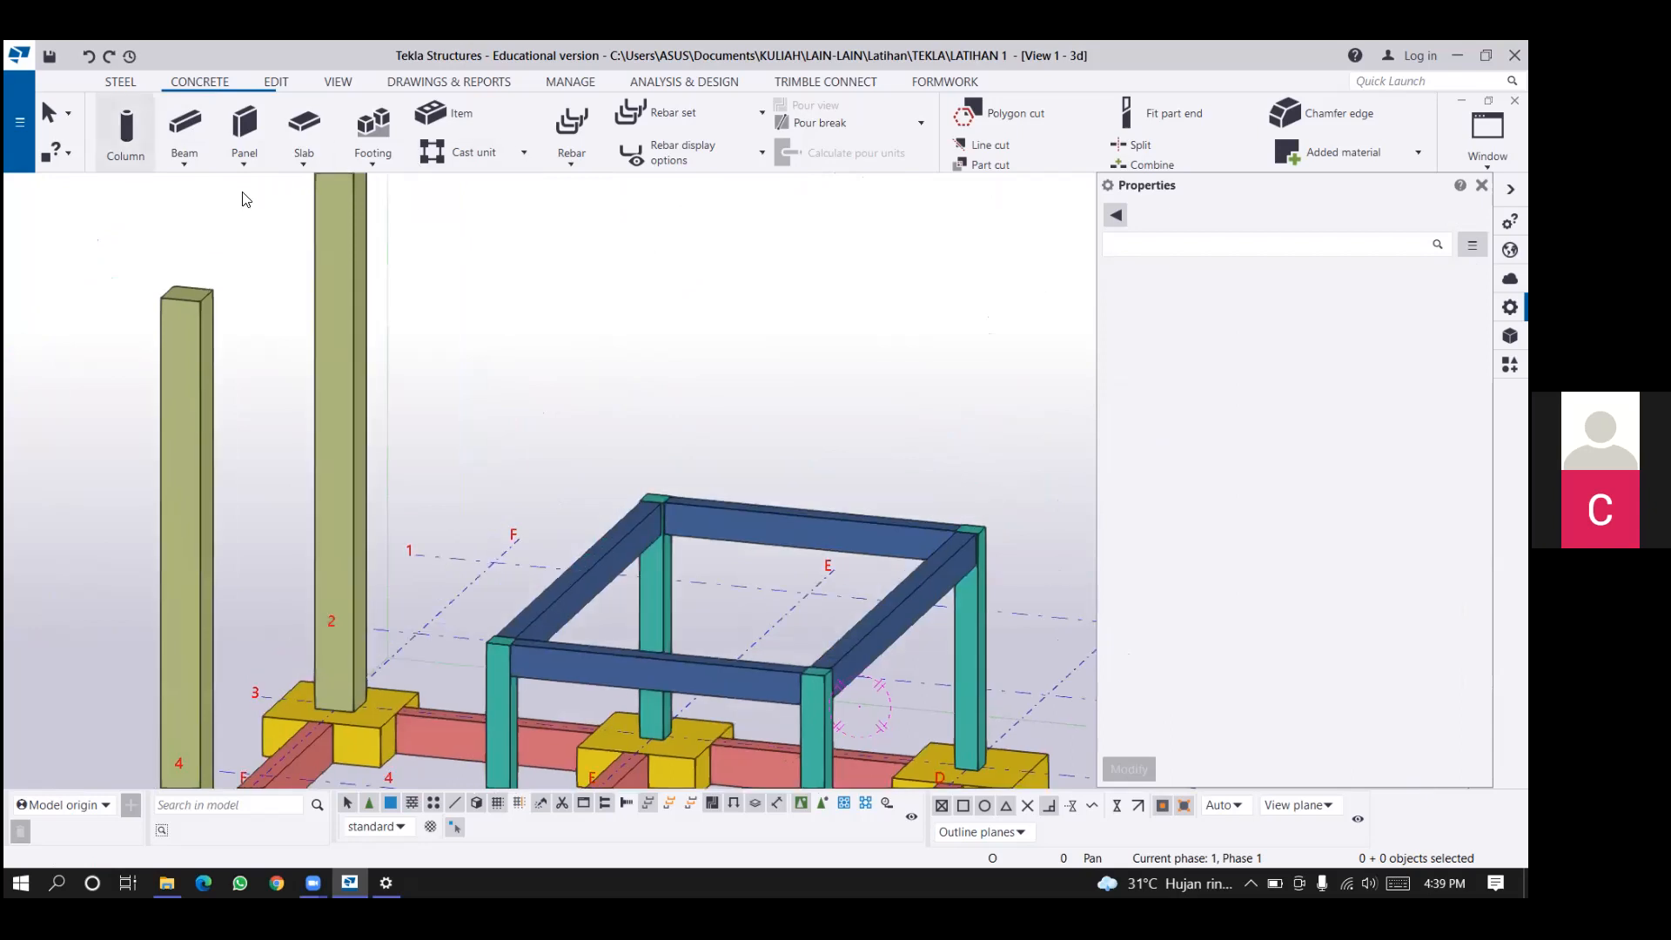
# Start a steel column and choose the I-200X100X7X10 section from the I group of the profile catalog.
pyautogui.click(120, 82)
pyautogui.click(125, 135)
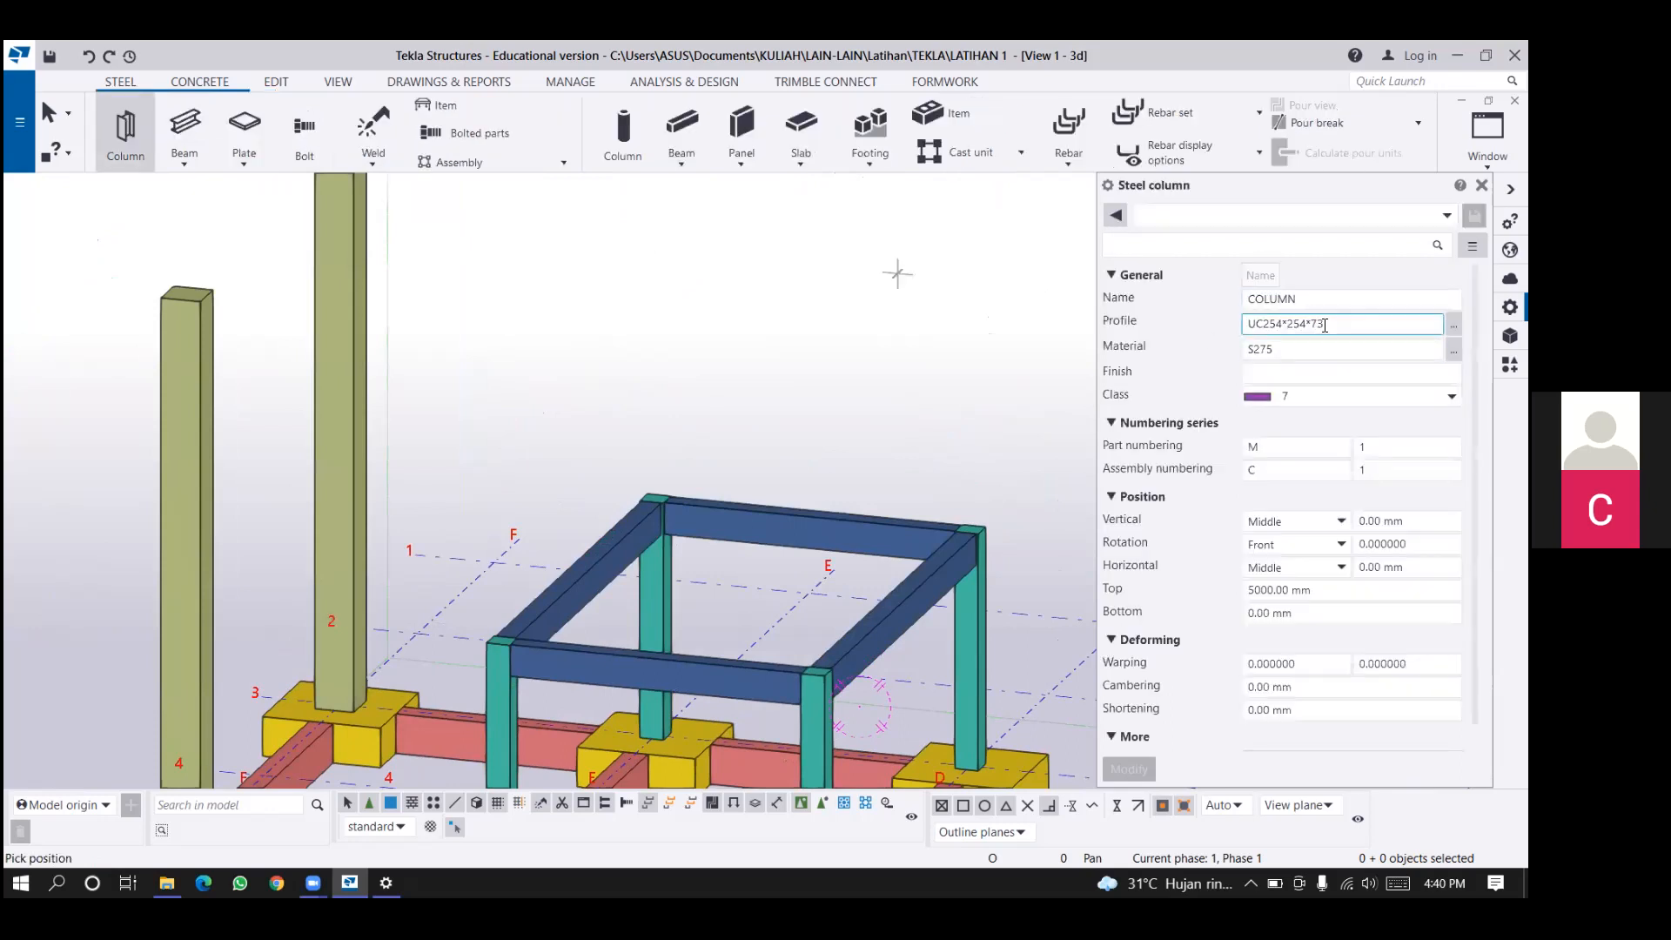
pyautogui.click(1353, 323)
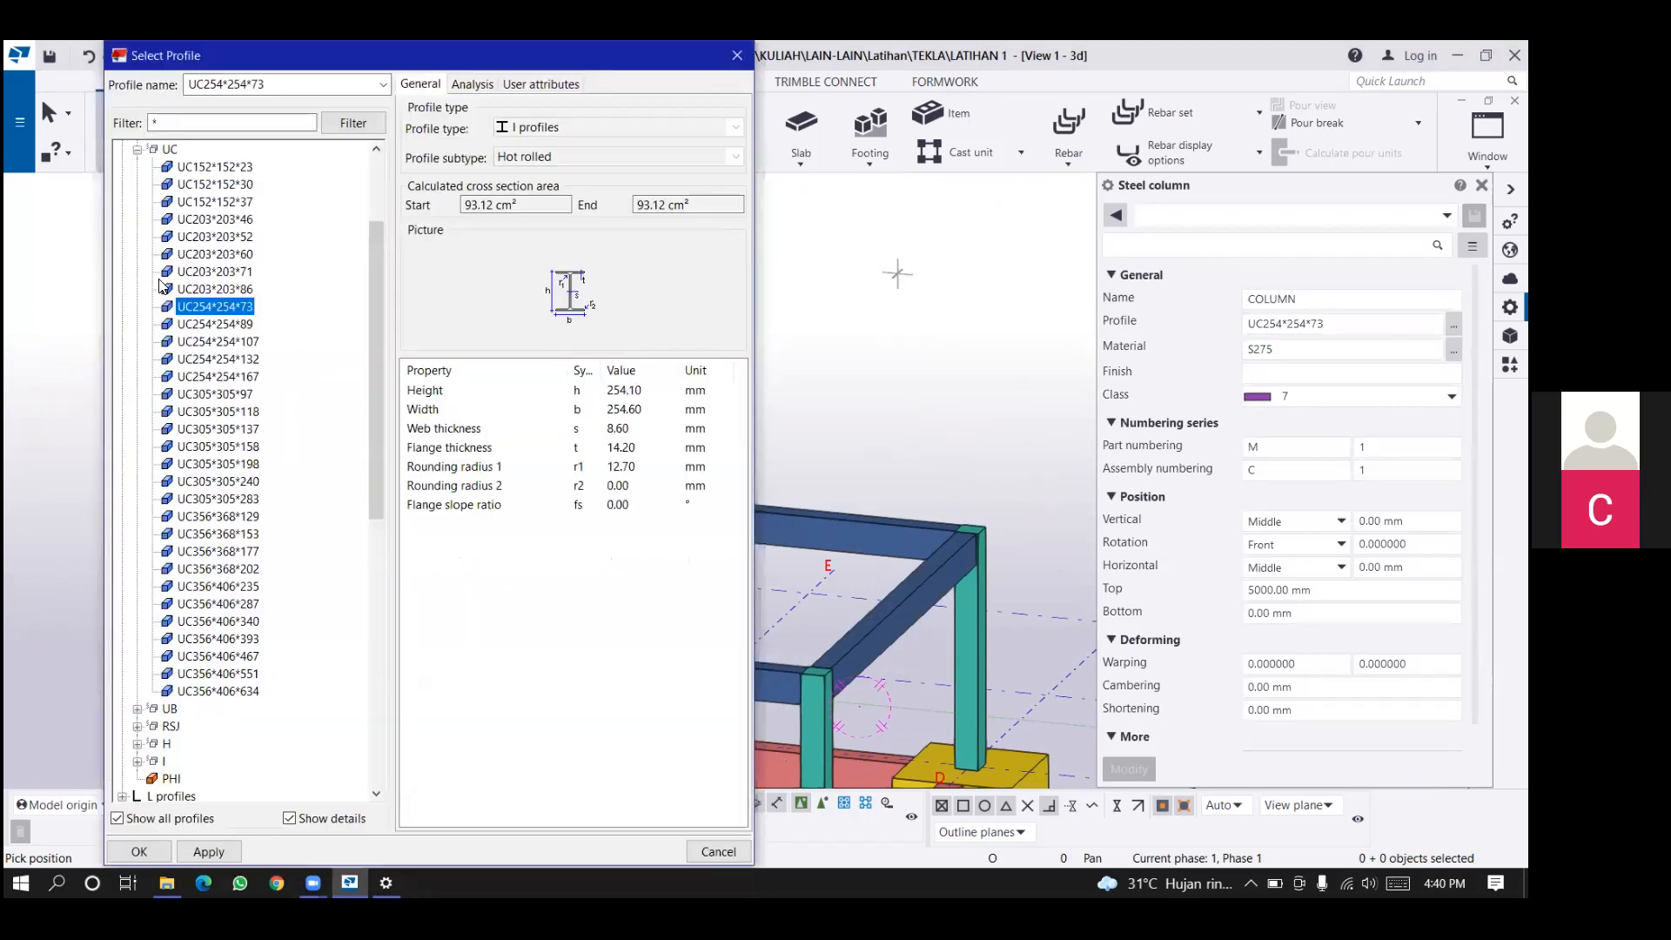
pyautogui.scroll(-2, 148, 291)
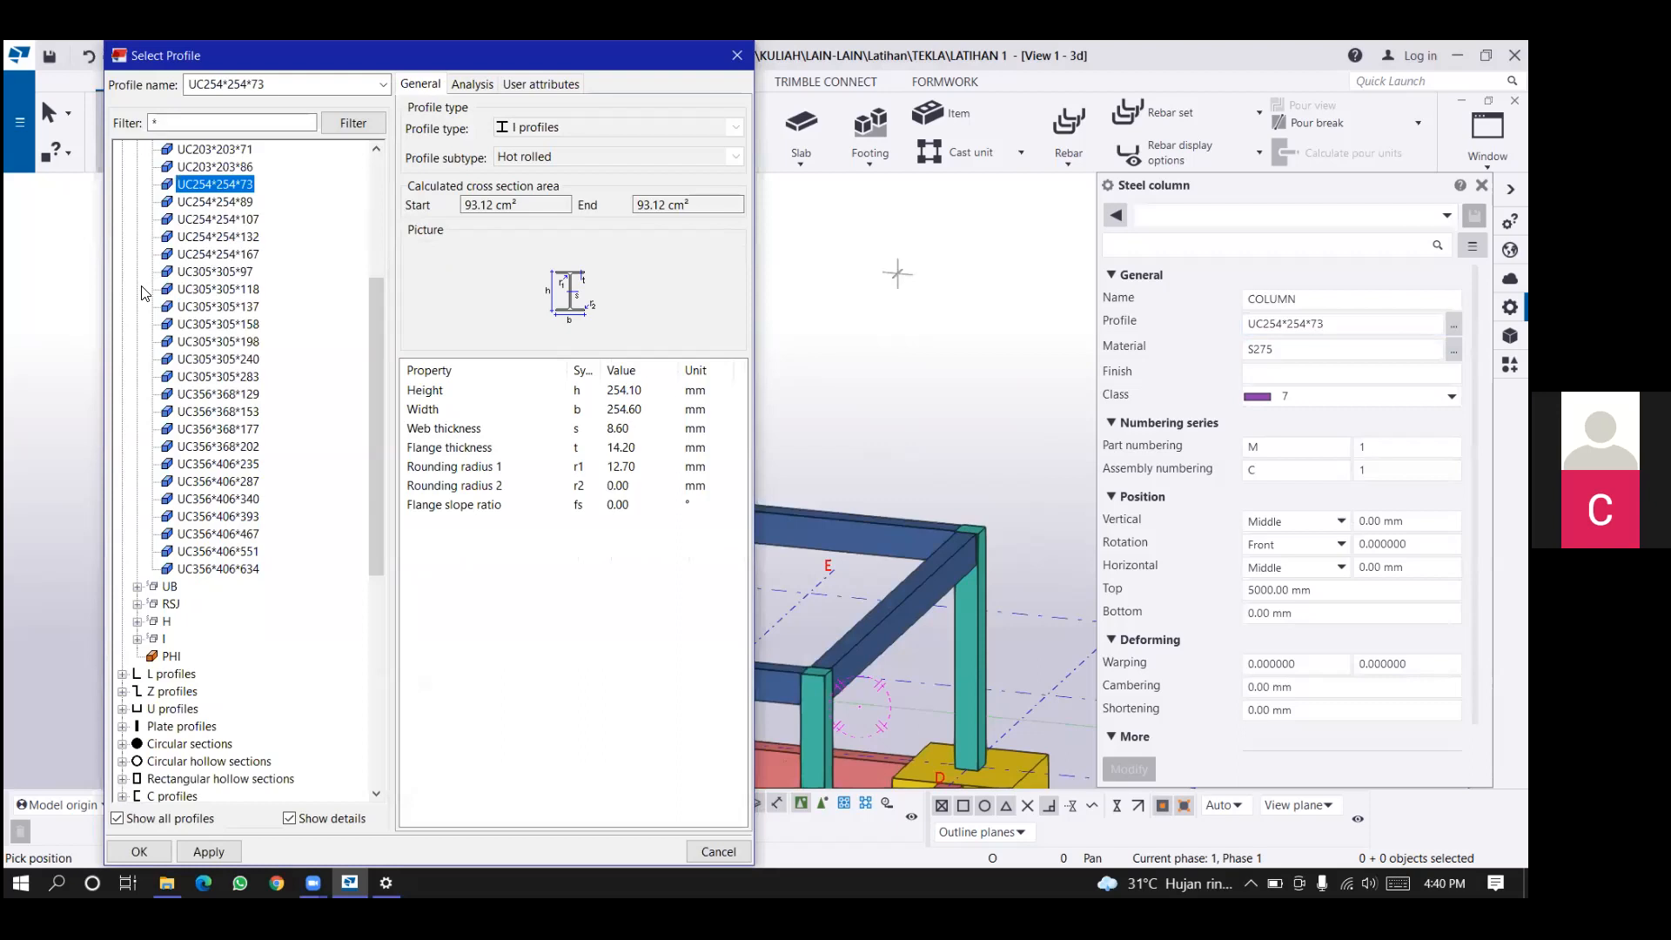
pyautogui.scroll(5, 146, 293)
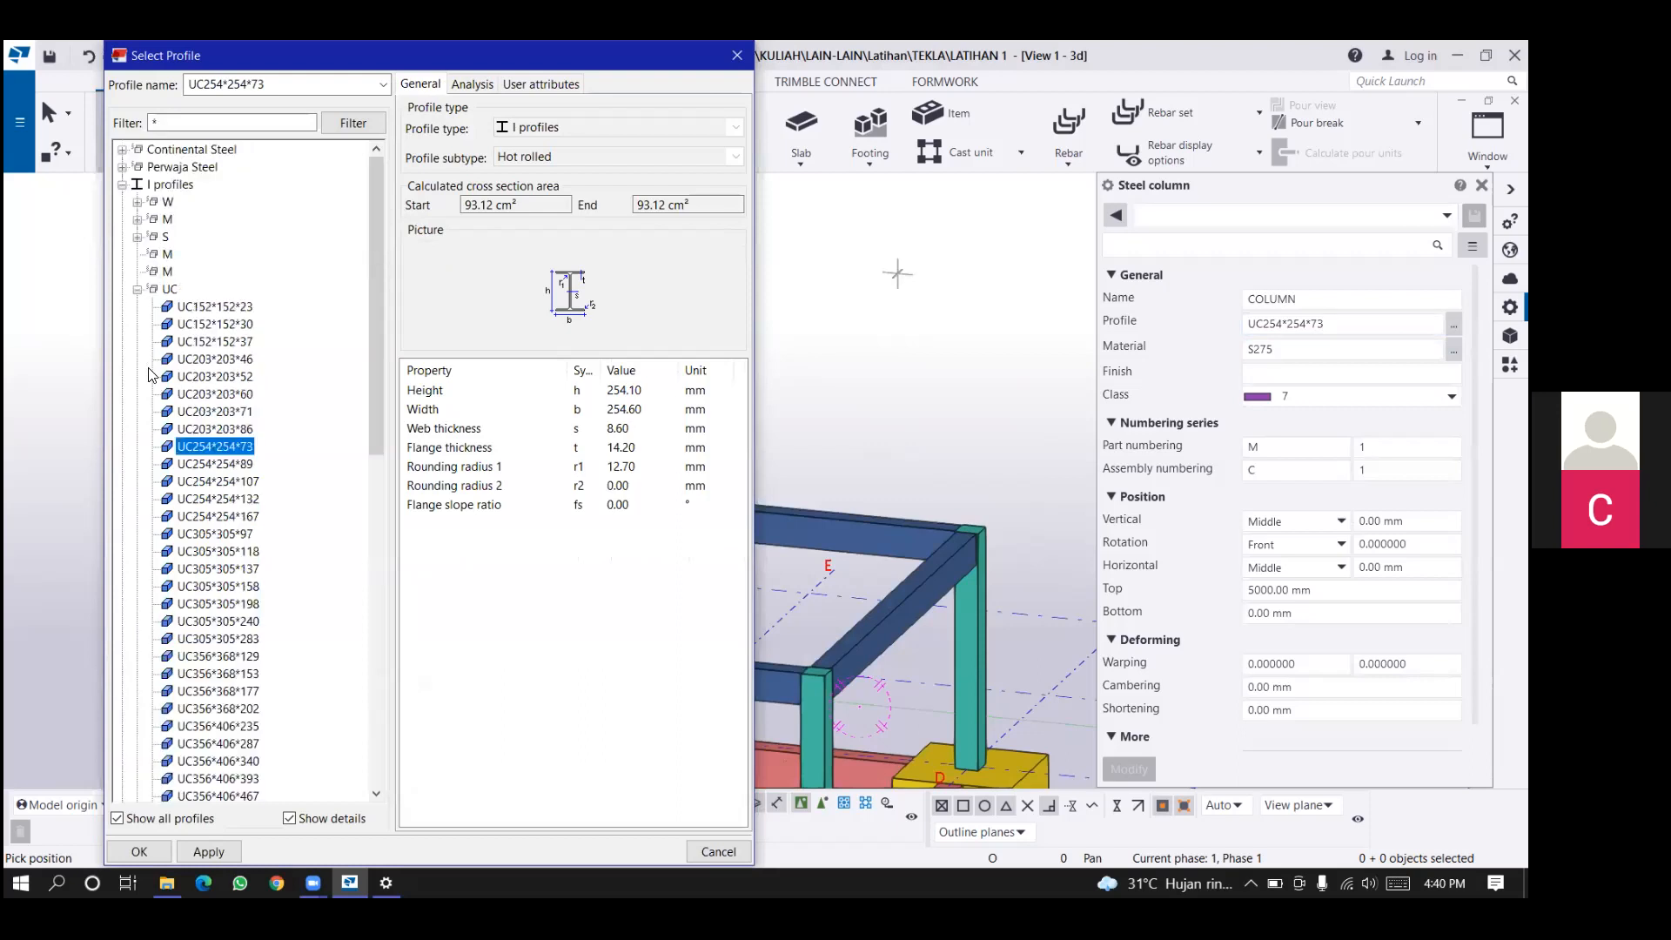
pyautogui.click(138, 289)
pyautogui.scroll(-4, 150, 374)
pyautogui.scroll(4, 150, 375)
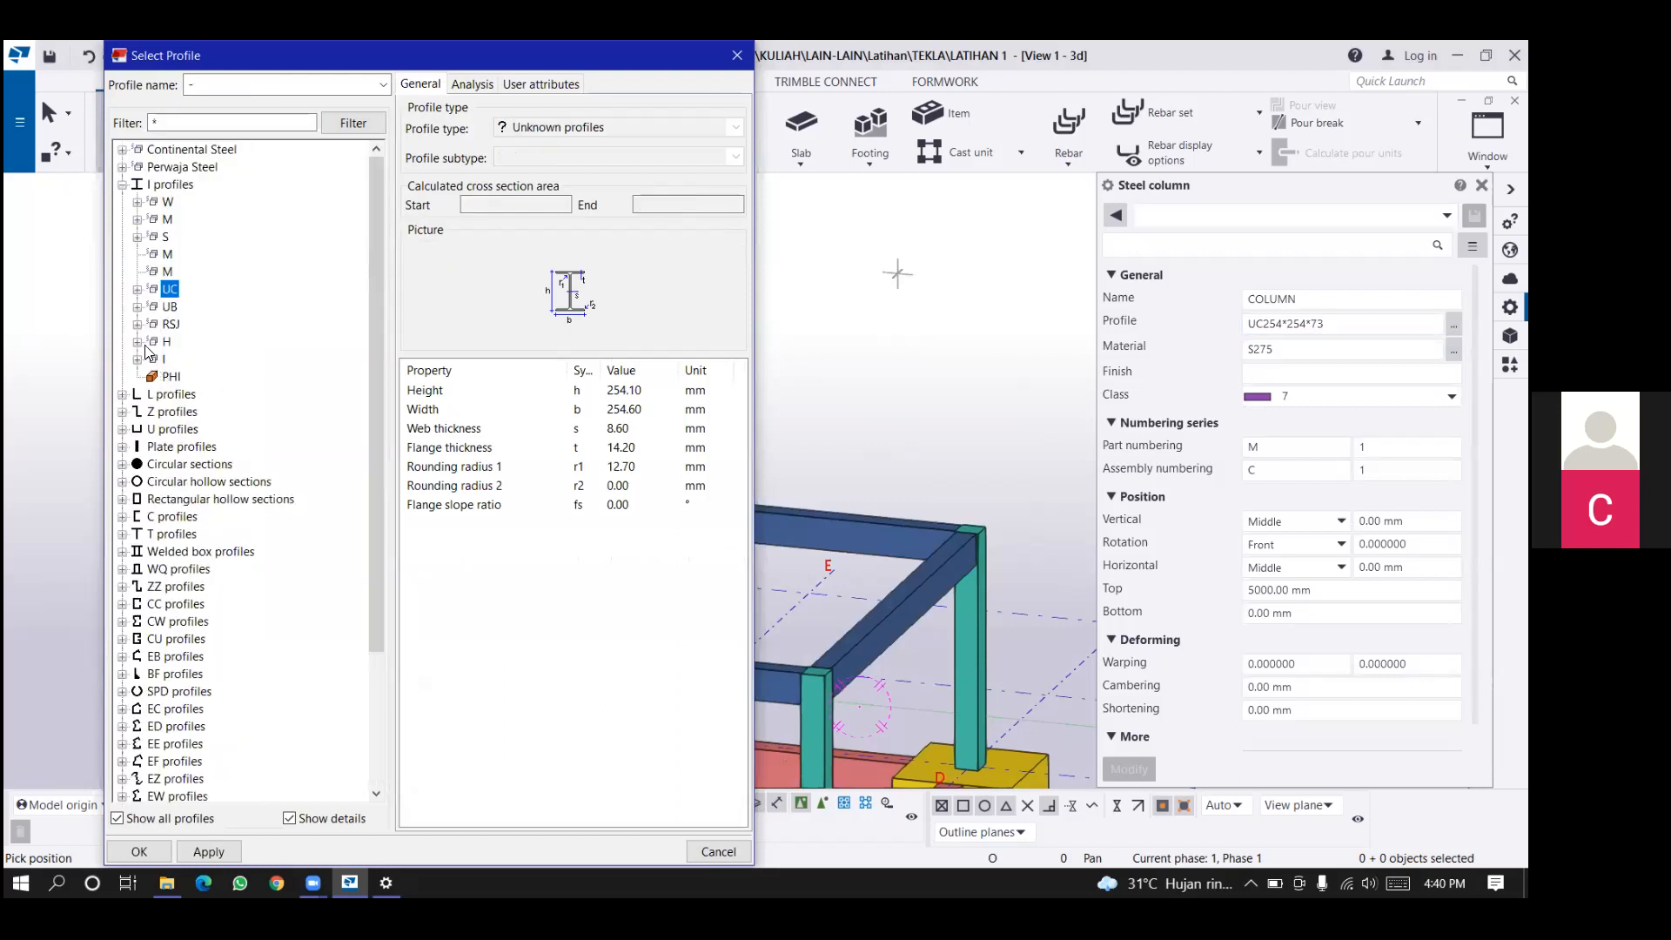
pyautogui.click(137, 360)
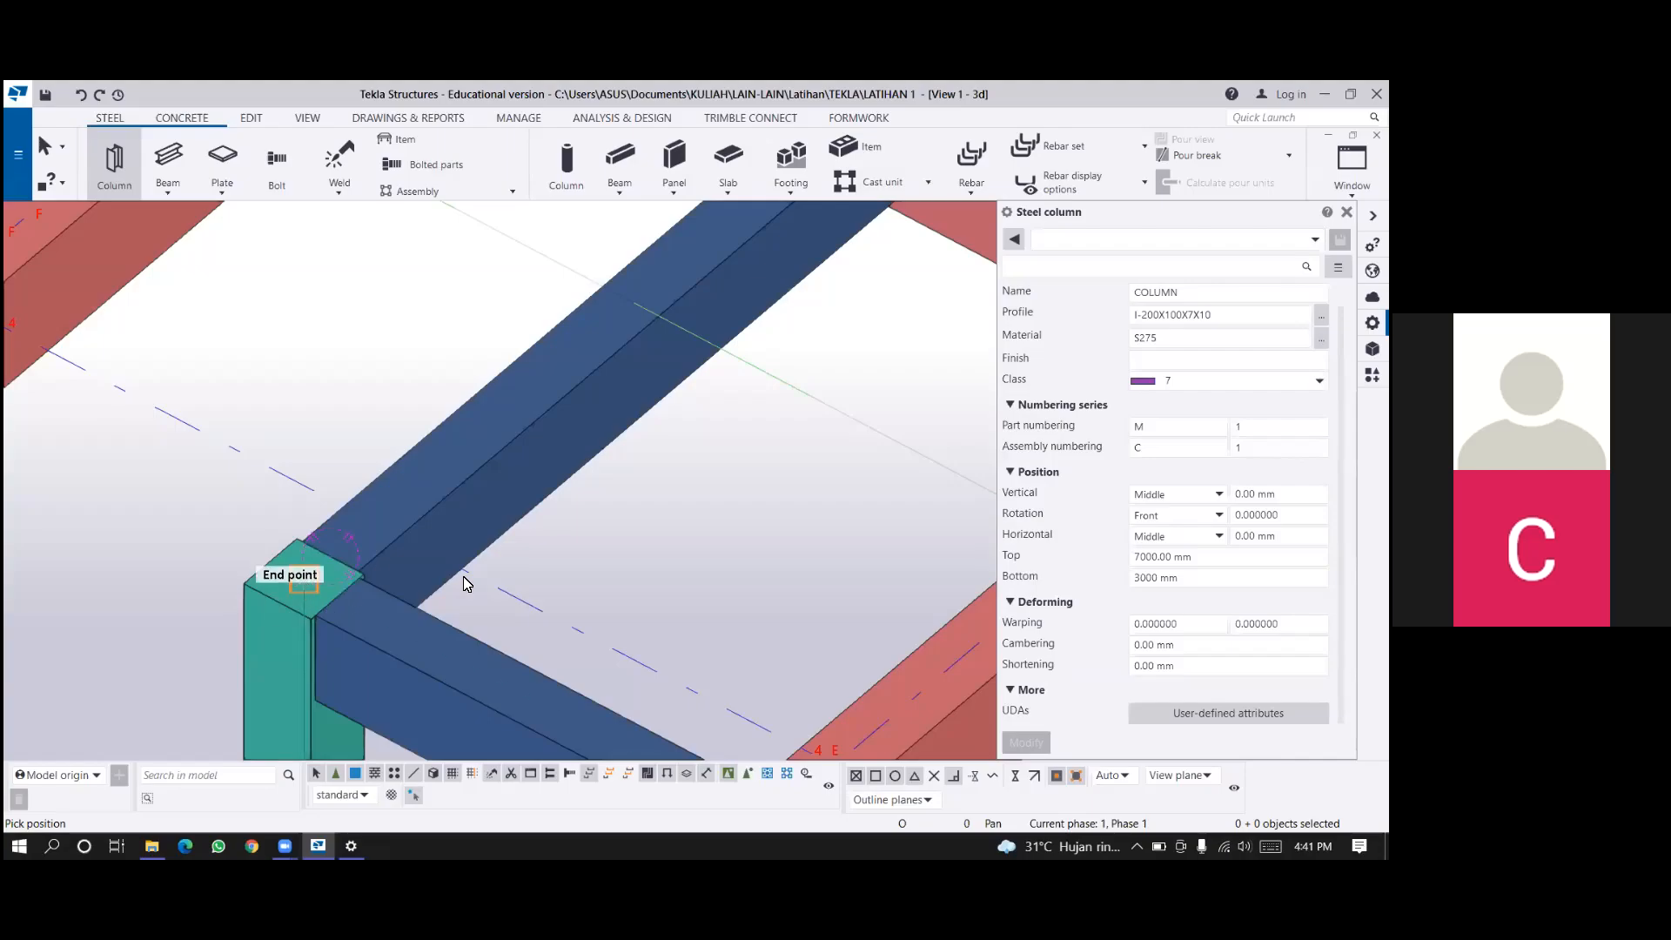
# Place the I-200X100X7X10 steel column, bottom at 3000 mm and top at 7000 mm, on the concrete column top at E/5.
pyautogui.scroll(1, 357, 567)
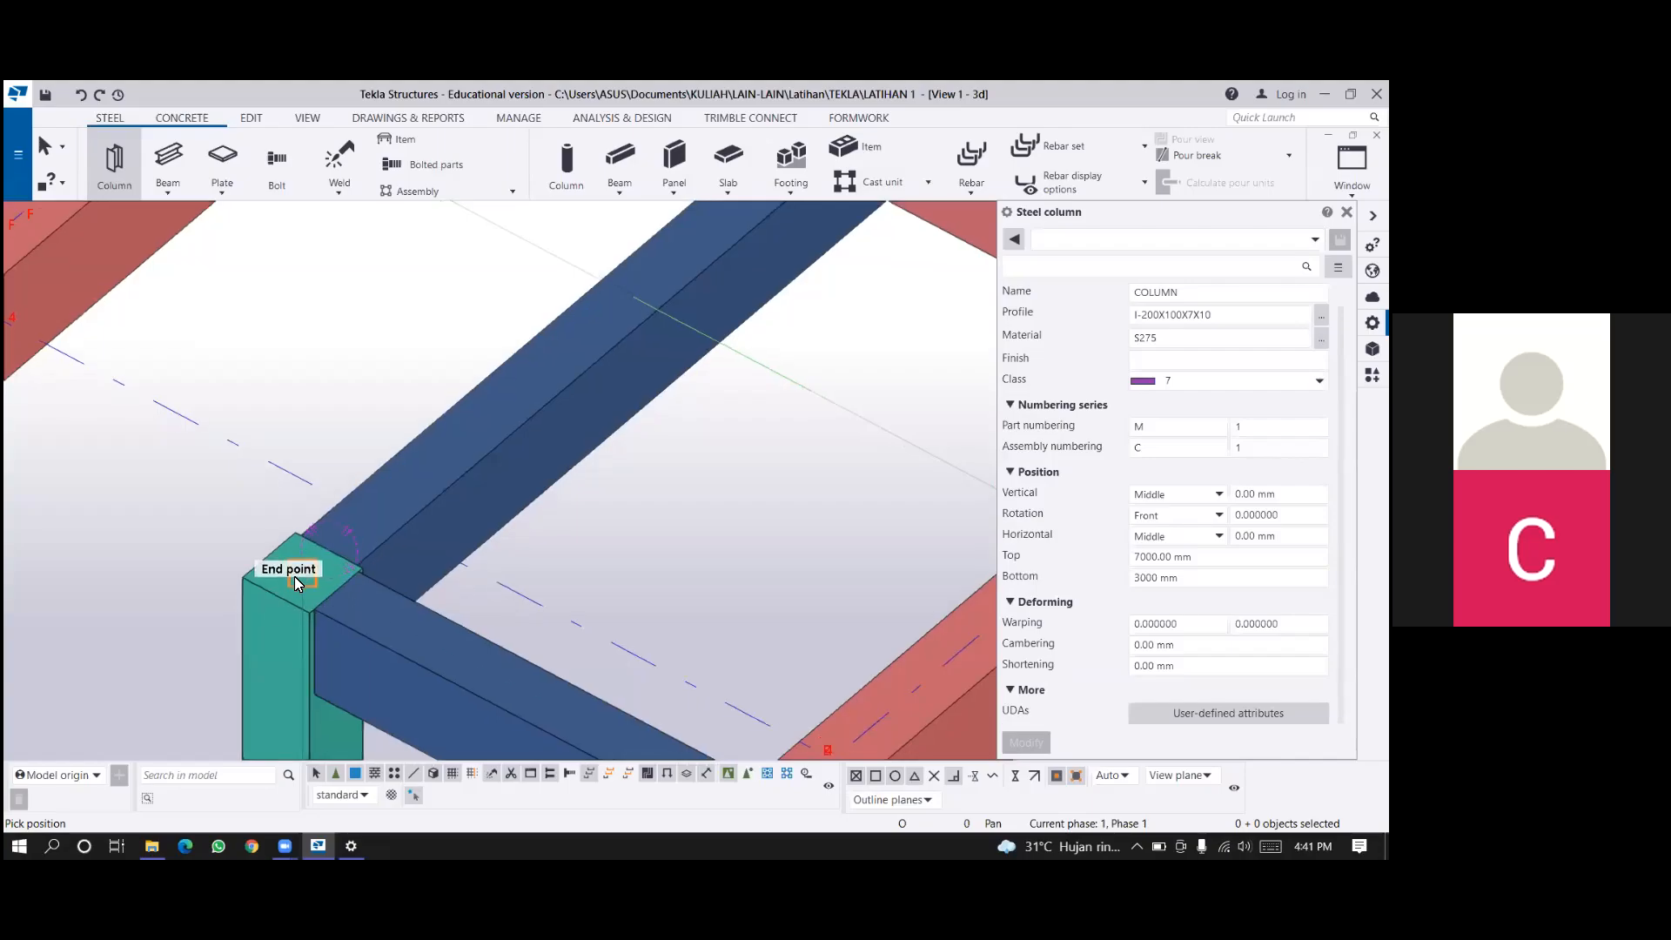
pyautogui.click(362, 567)
pyautogui.scroll(-1, 362, 567)
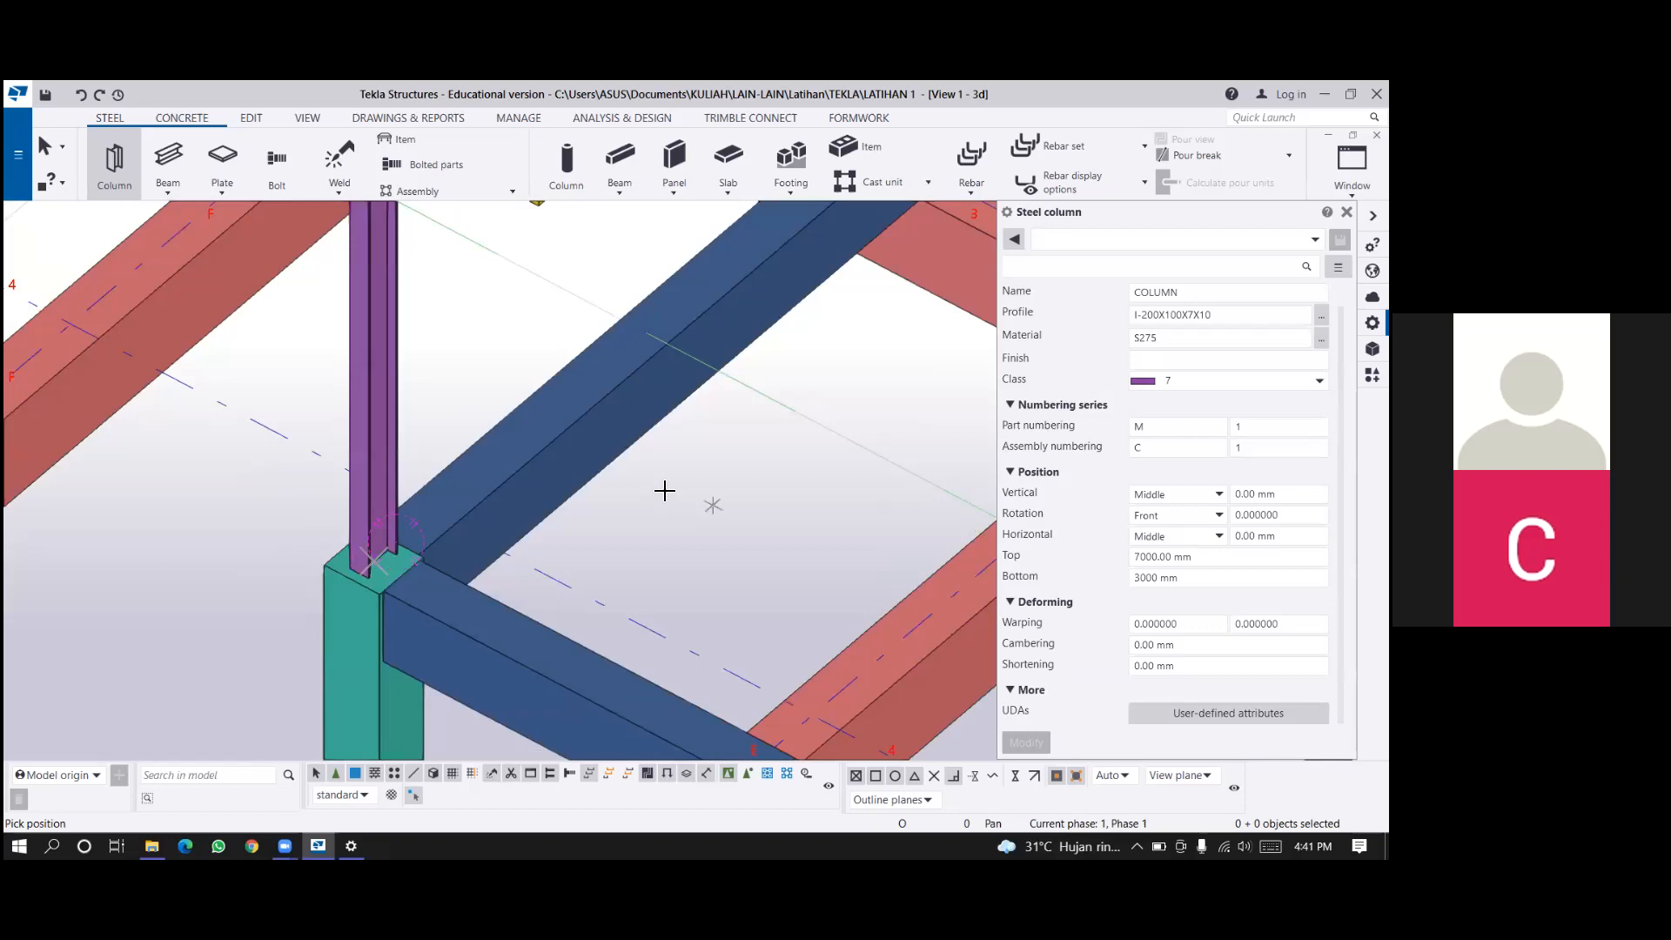
pyautogui.scroll(-2, 663, 491)
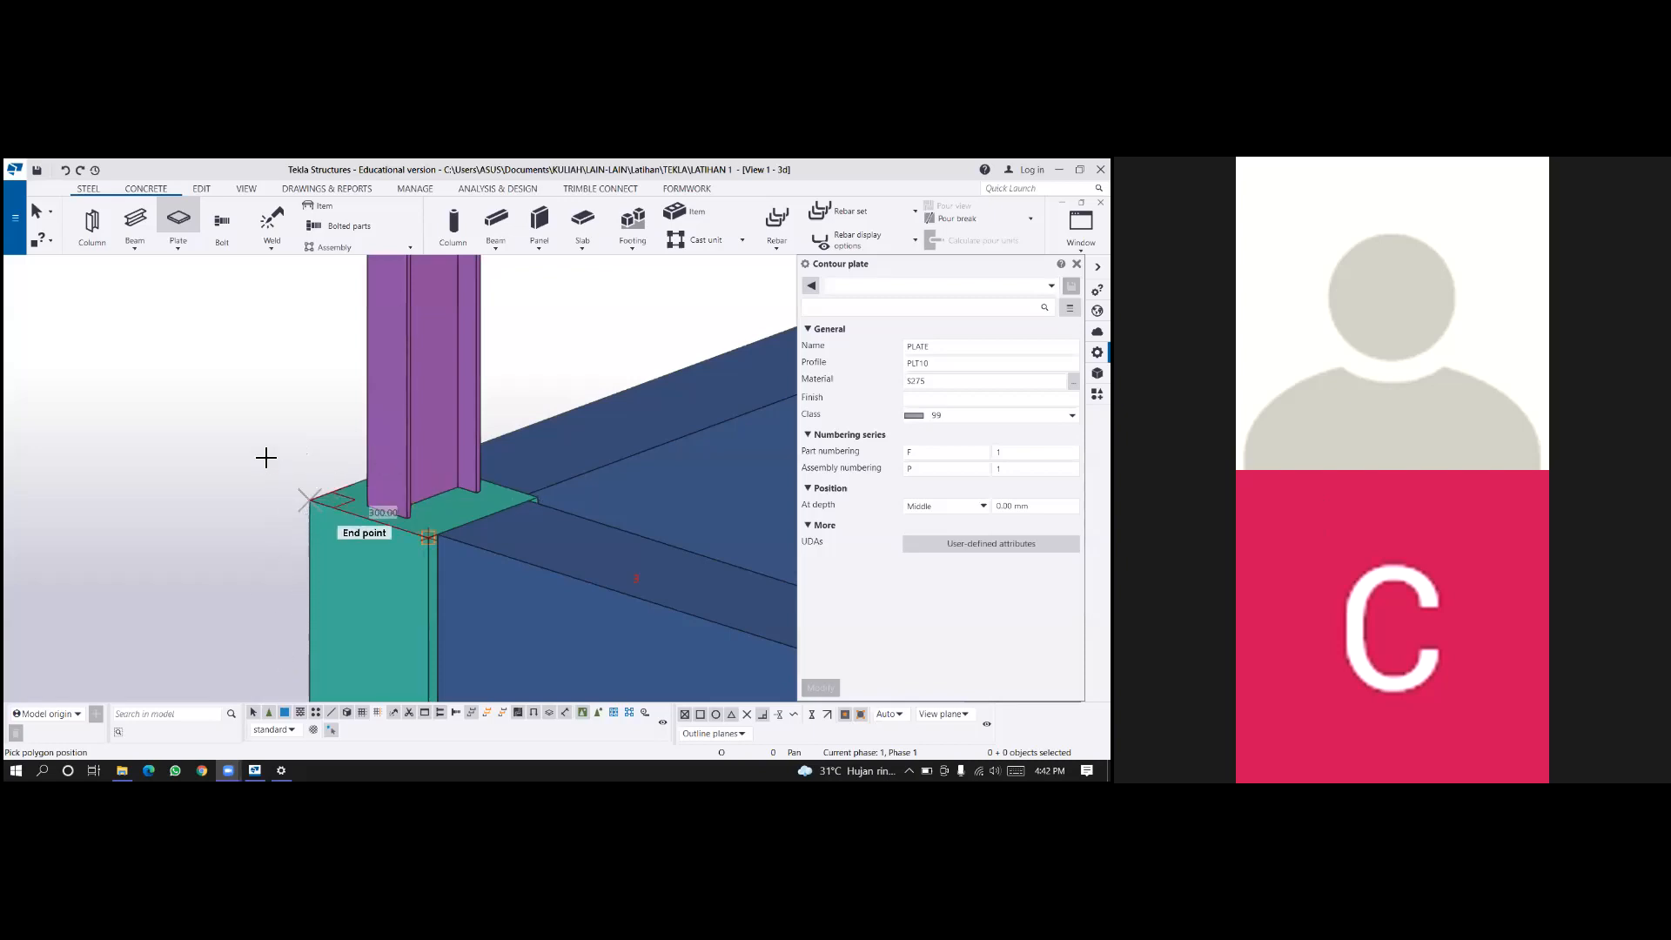
# Finish a PLT10 contour plate through the four corners of the concrete column top at E/5, and end the Plate command.
pyautogui.keyDown('ctrl'); pyautogui.moveTo(282, 447); pyautogui.dragTo(305, 470, button='middle'); pyautogui.keyUp('ctrl')
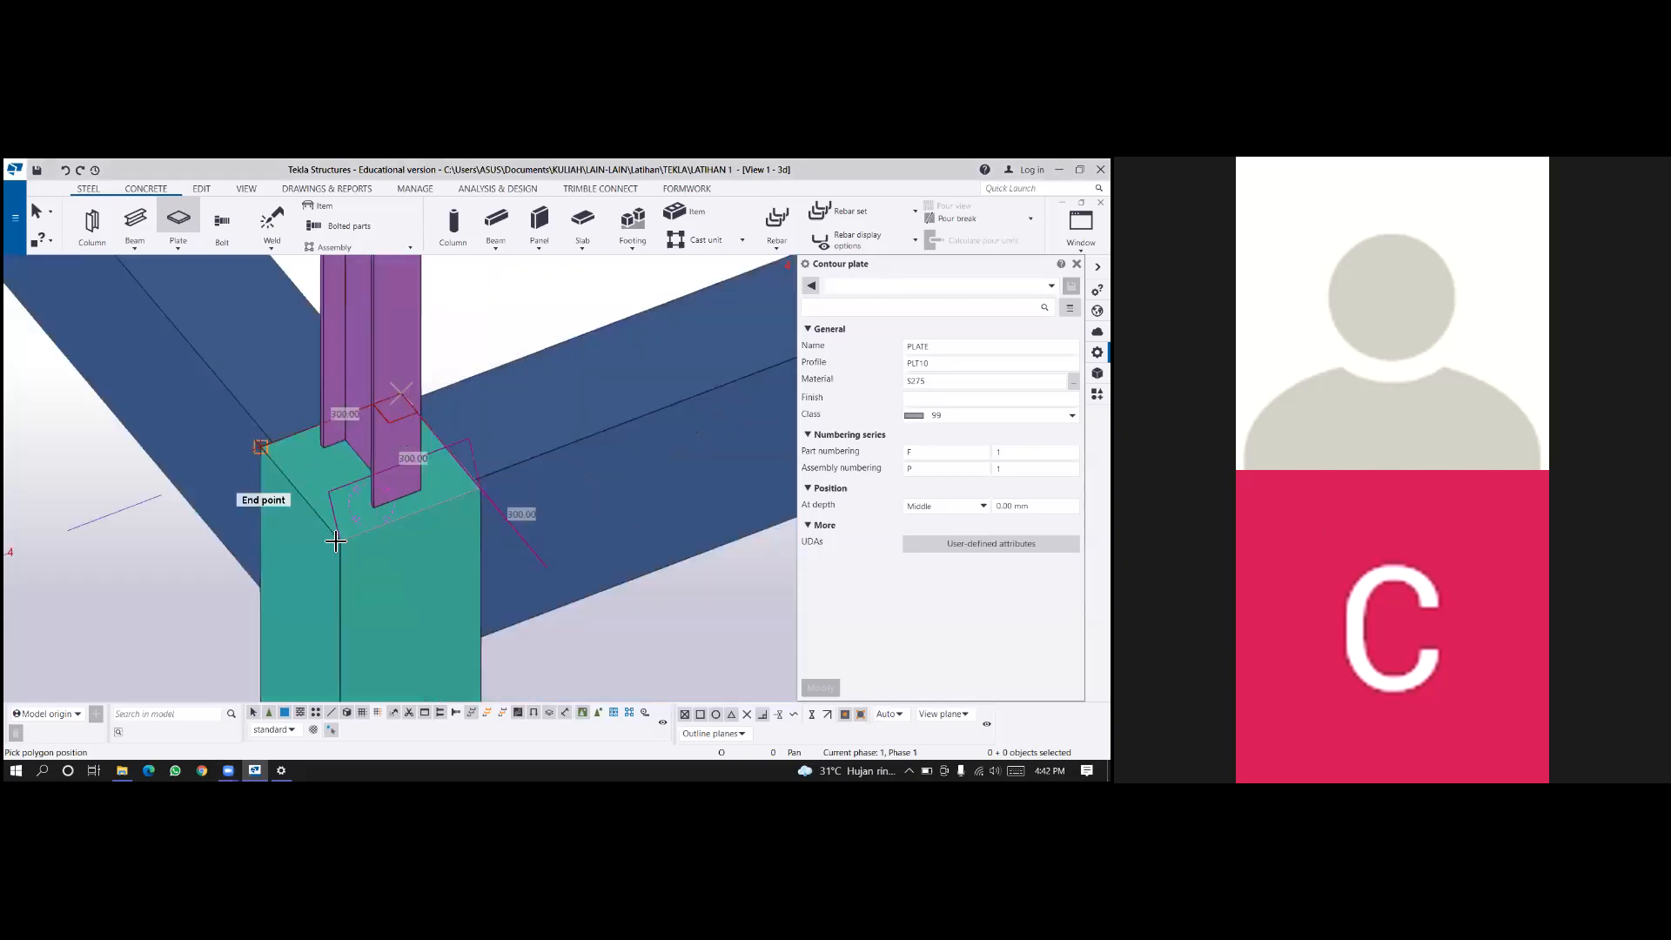
pyautogui.click(261, 447)
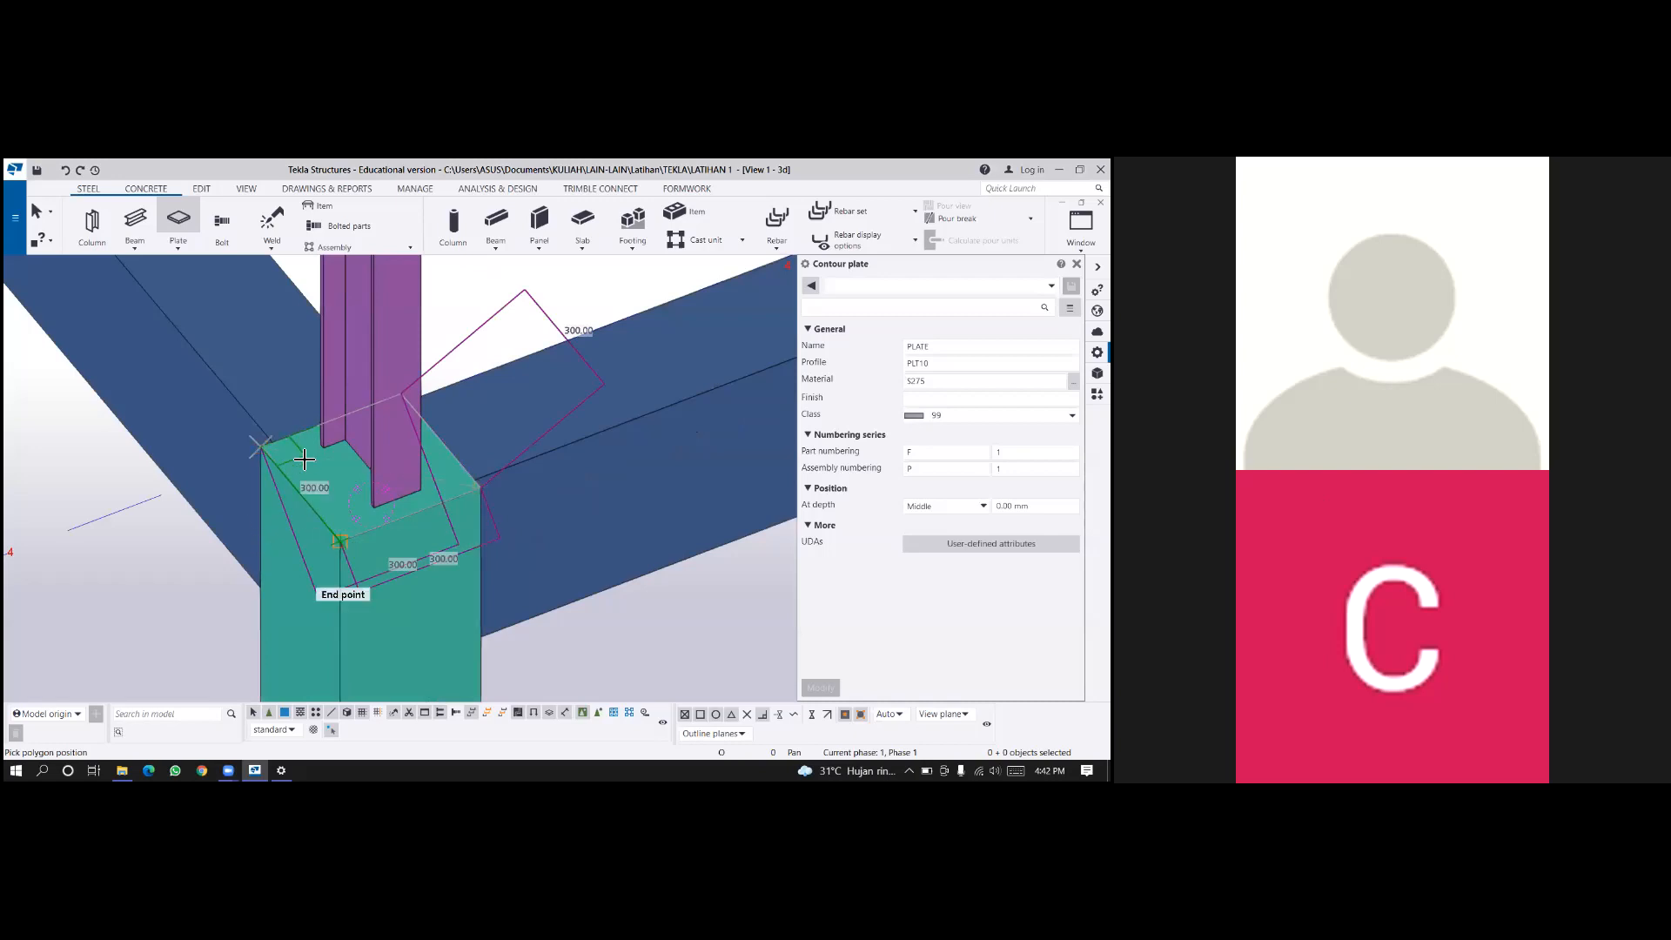
pyautogui.middleClick(352, 480)
pyautogui.scroll(-2, 498, 512)
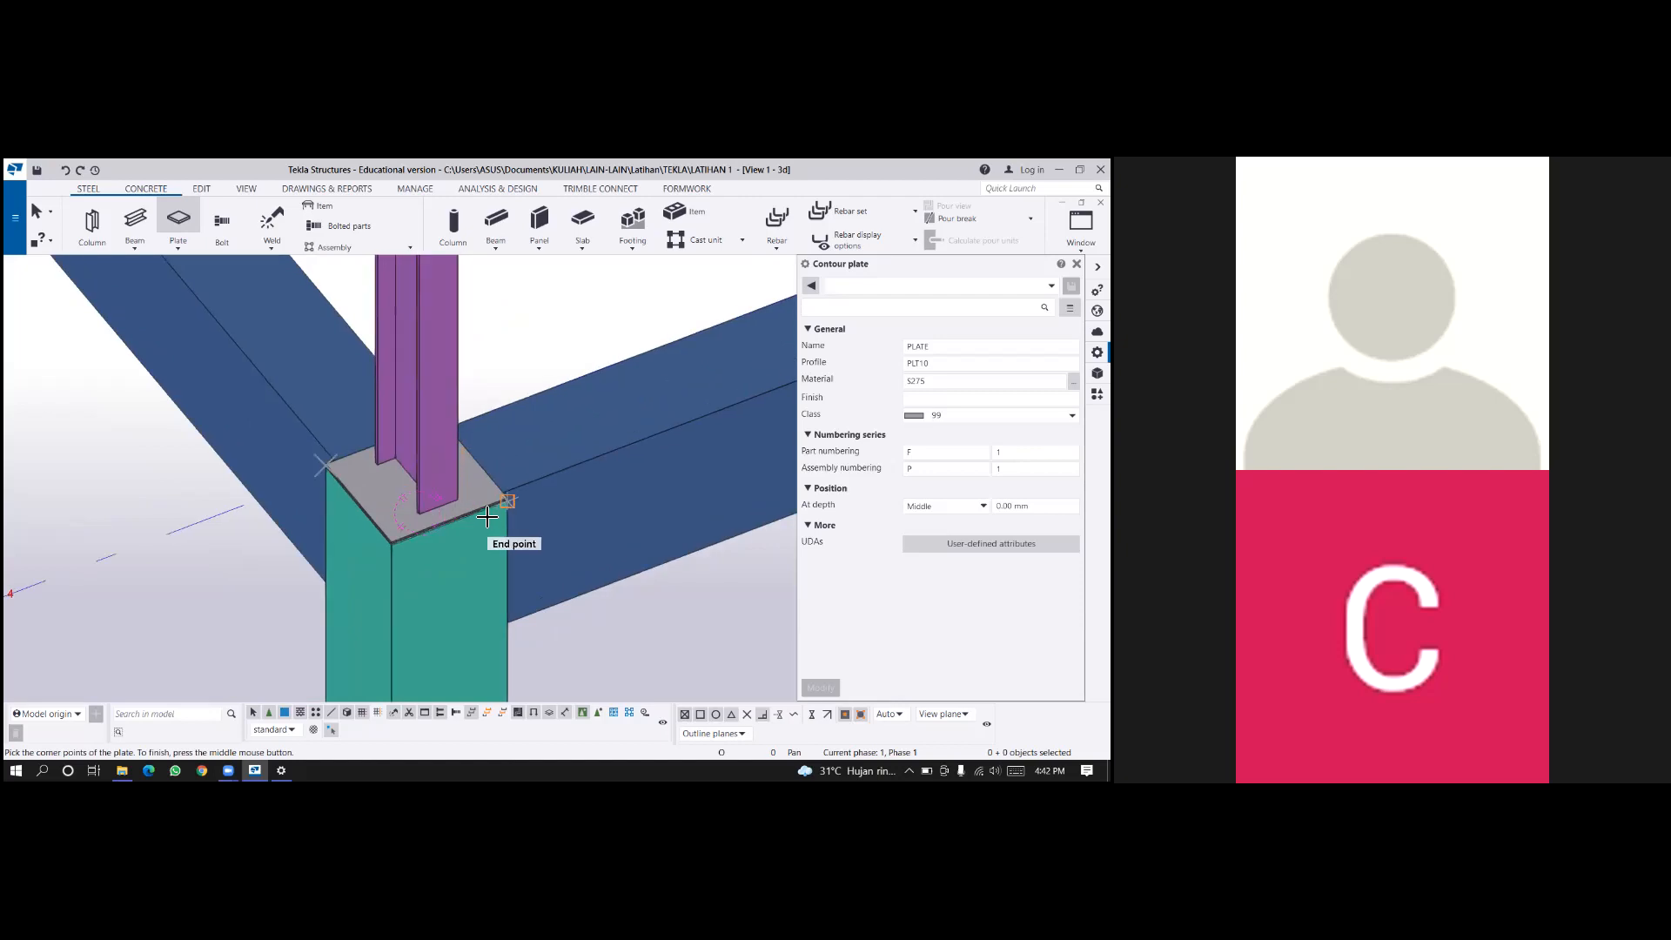
pyautogui.scroll(2, 450, 472)
pyautogui.scroll(1, 394, 474)
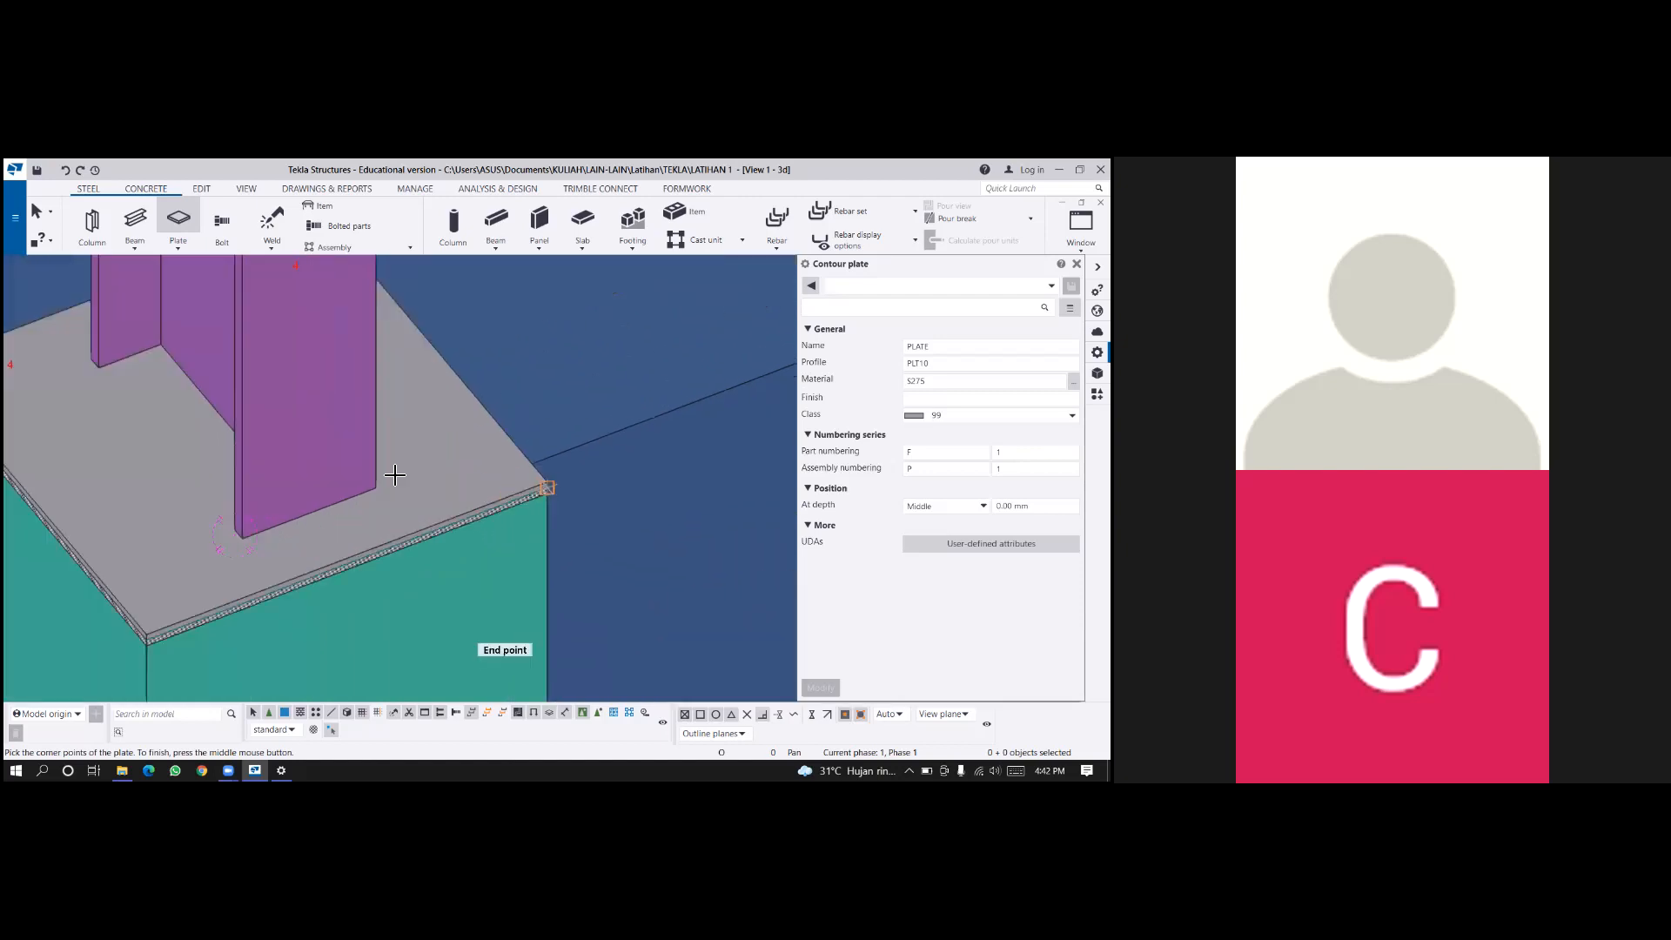
pyautogui.keyDown('ctrl'); pyautogui.moveTo(394, 474); pyautogui.dragTo(334, 403, button='middle'); pyautogui.keyUp('ctrl')
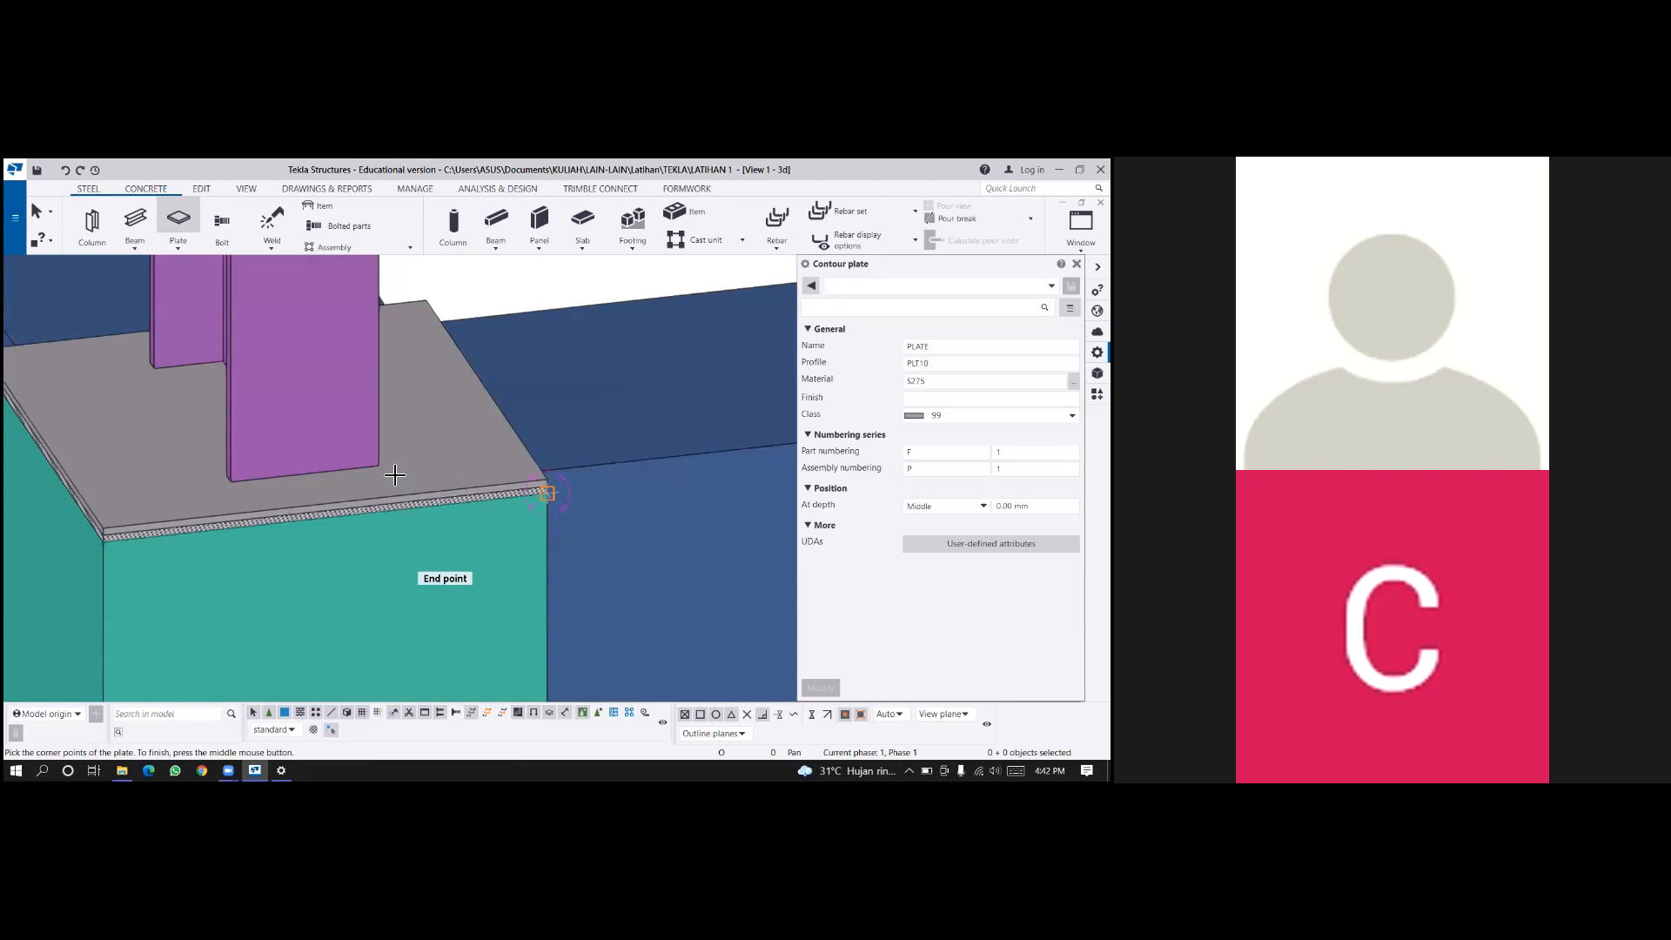
pyautogui.keyDown('ctrl'); pyautogui.moveTo(394, 474); pyautogui.dragTo(334, 409, button='middle'); pyautogui.keyUp('ctrl')
pyautogui.scroll(-5, 394, 475)
pyautogui.moveTo(540, 488); pyautogui.dragTo(409, 485, button='middle')
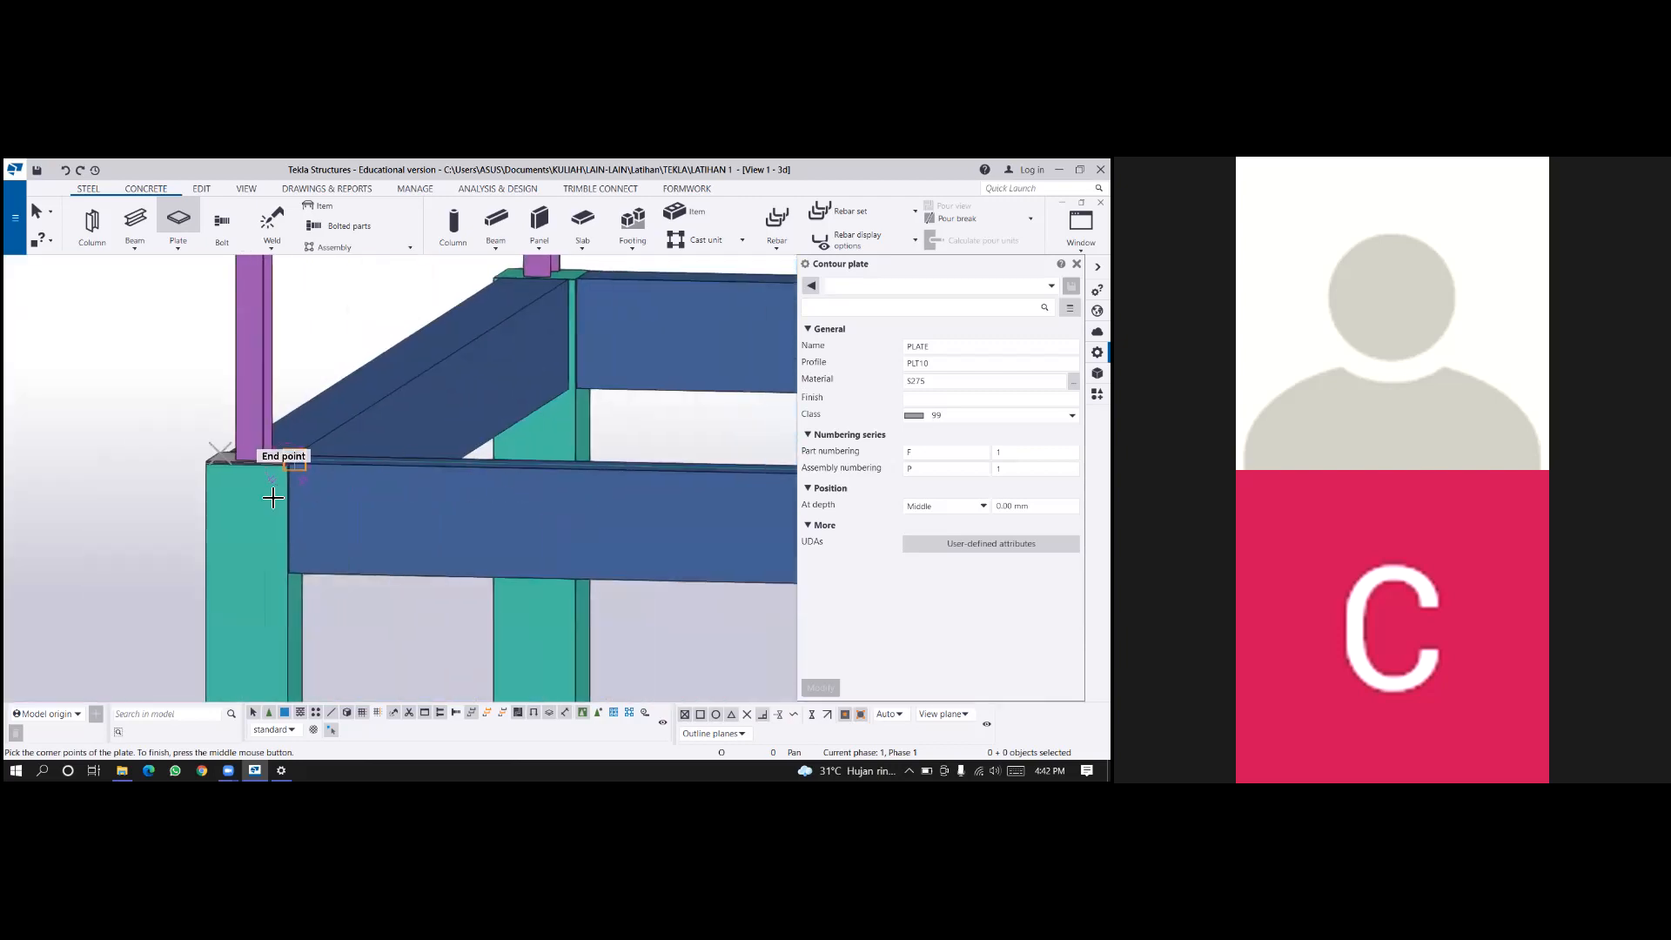
pyautogui.press('Escape')
# Copy the PLT10 base plate from the E/5 column top to the D/5 column top, using its bottom front corner as reference.
pyautogui.scroll(2, 278, 498)
pyautogui.hotkey('ctrl', 'c')
pyautogui.scroll(-2, 233, 498)
pyautogui.moveTo(235, 482); pyautogui.dragTo(220, 478, button='middle')
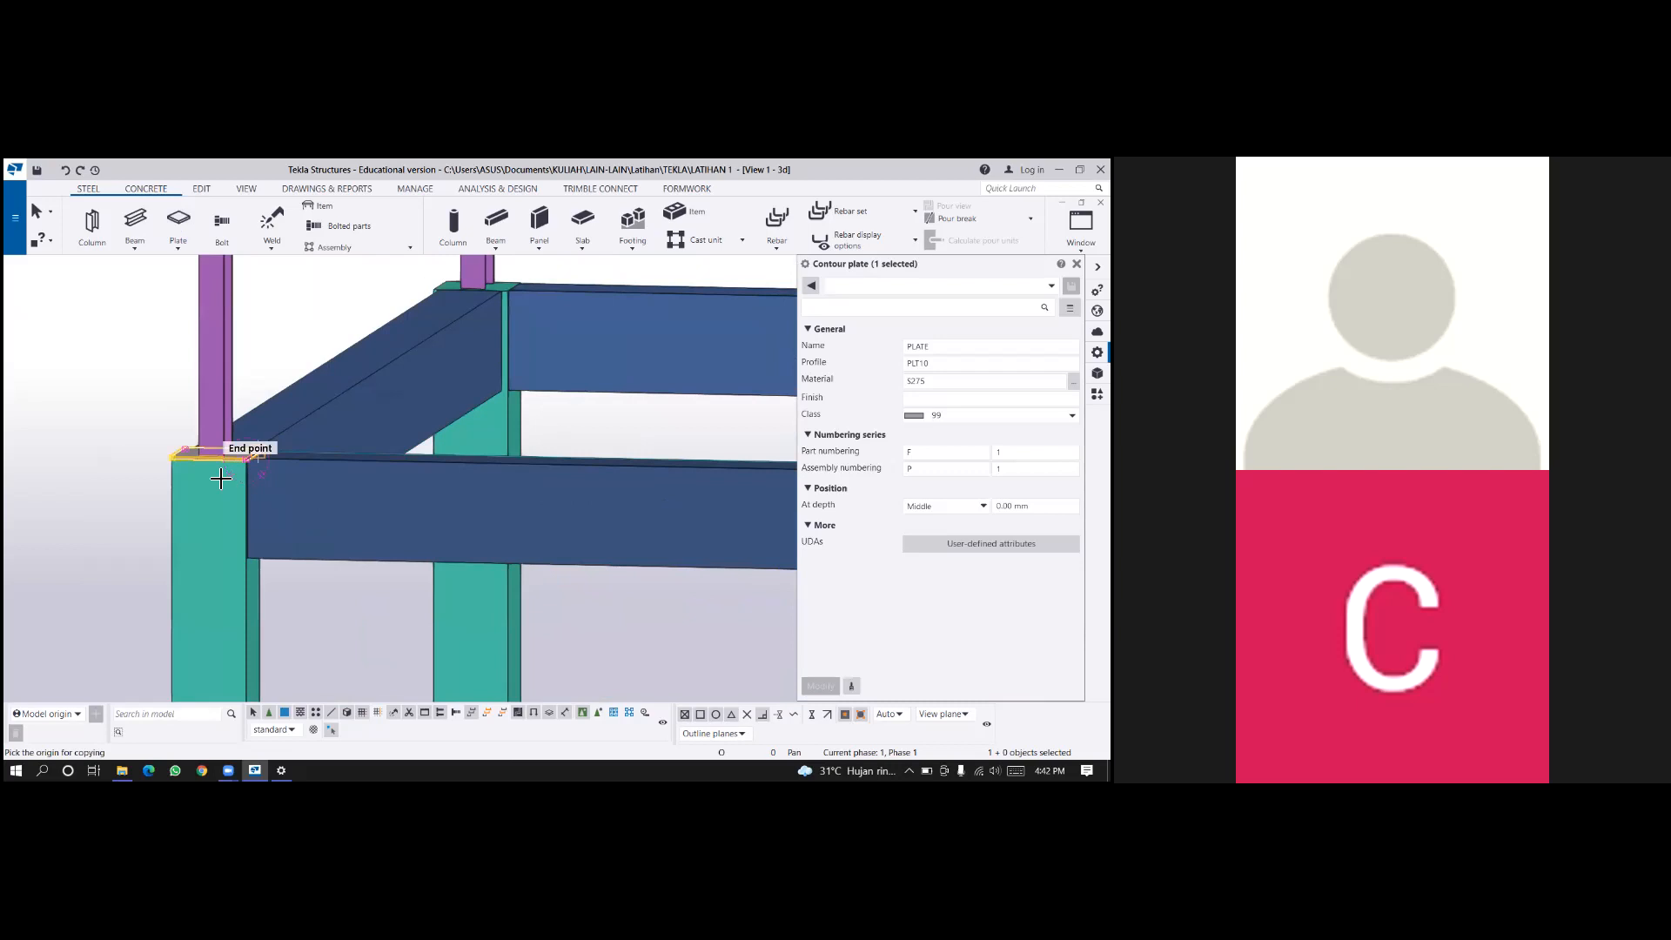
pyautogui.scroll(-2, 319, 474)
pyautogui.scroll(3, 320, 466)
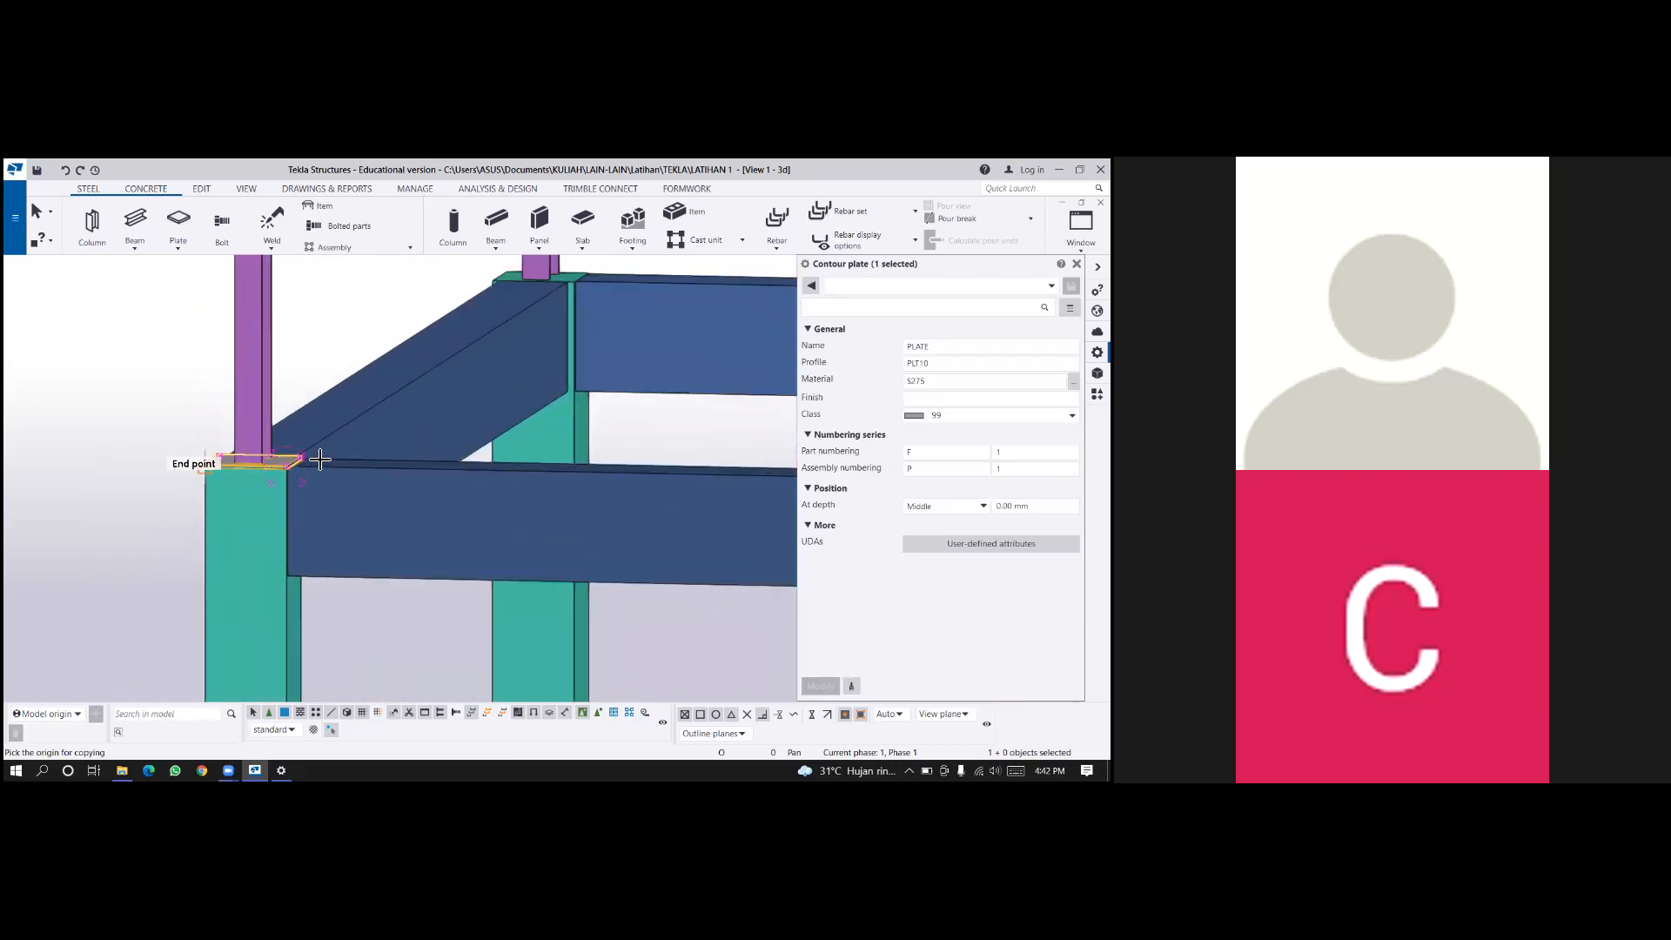
pyautogui.scroll(5, 319, 456)
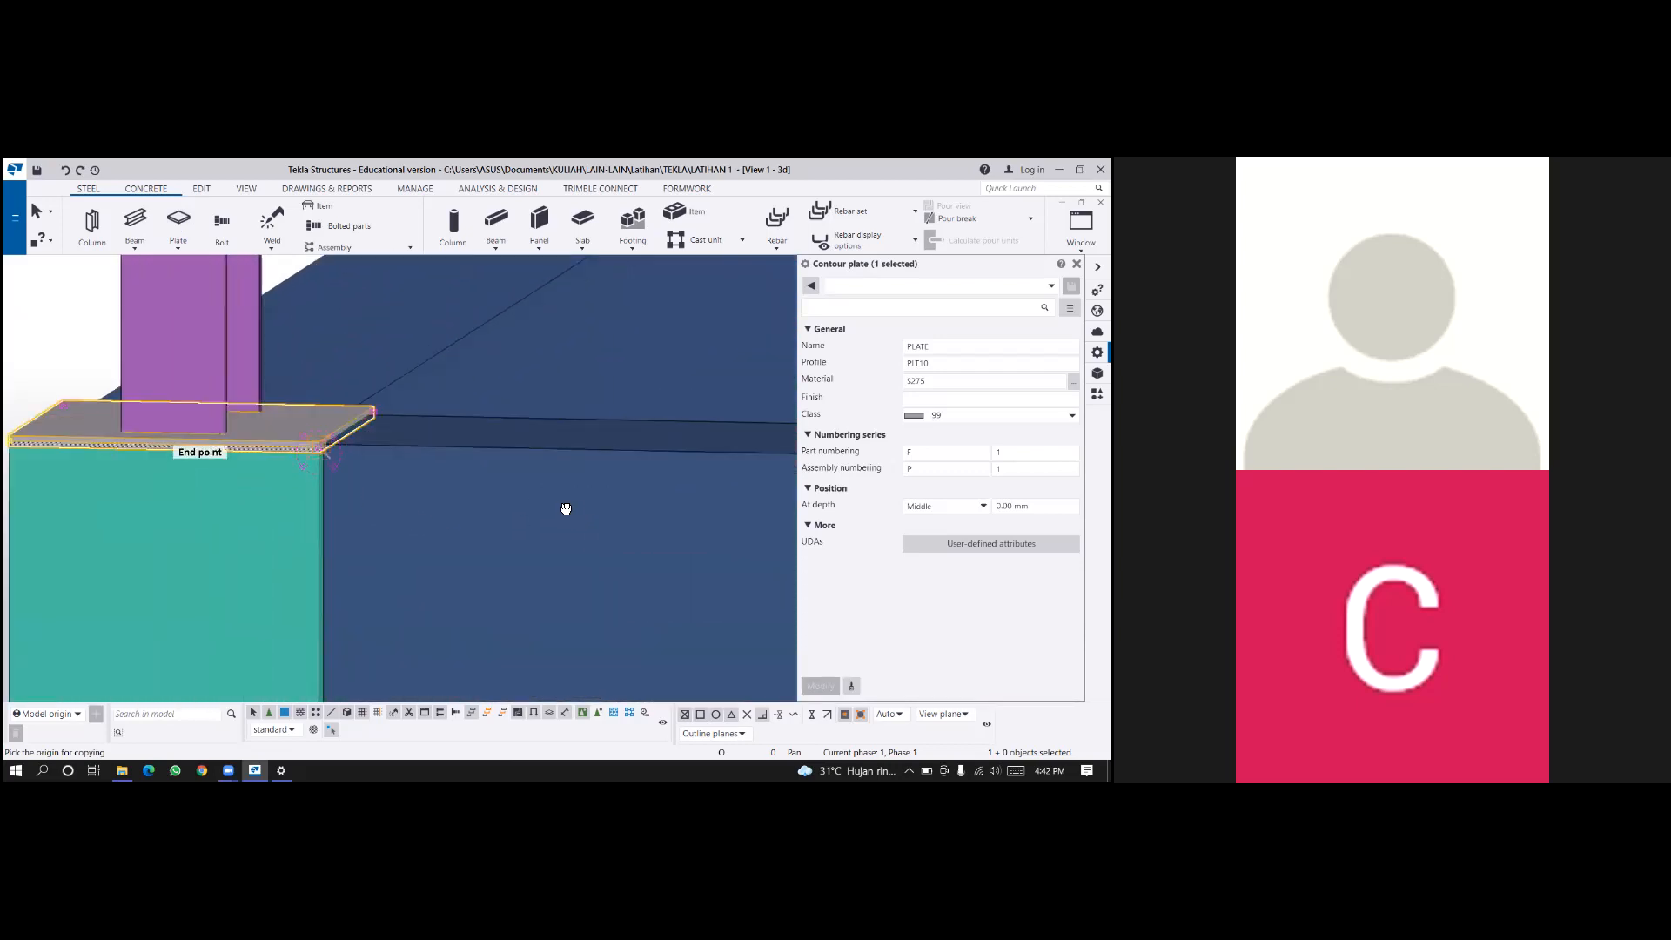
pyautogui.click(323, 450)
pyautogui.scroll(-4, 325, 474)
pyautogui.scroll(-2, 522, 513)
pyautogui.moveTo(557, 522); pyautogui.dragTo(276, 503, button='middle')
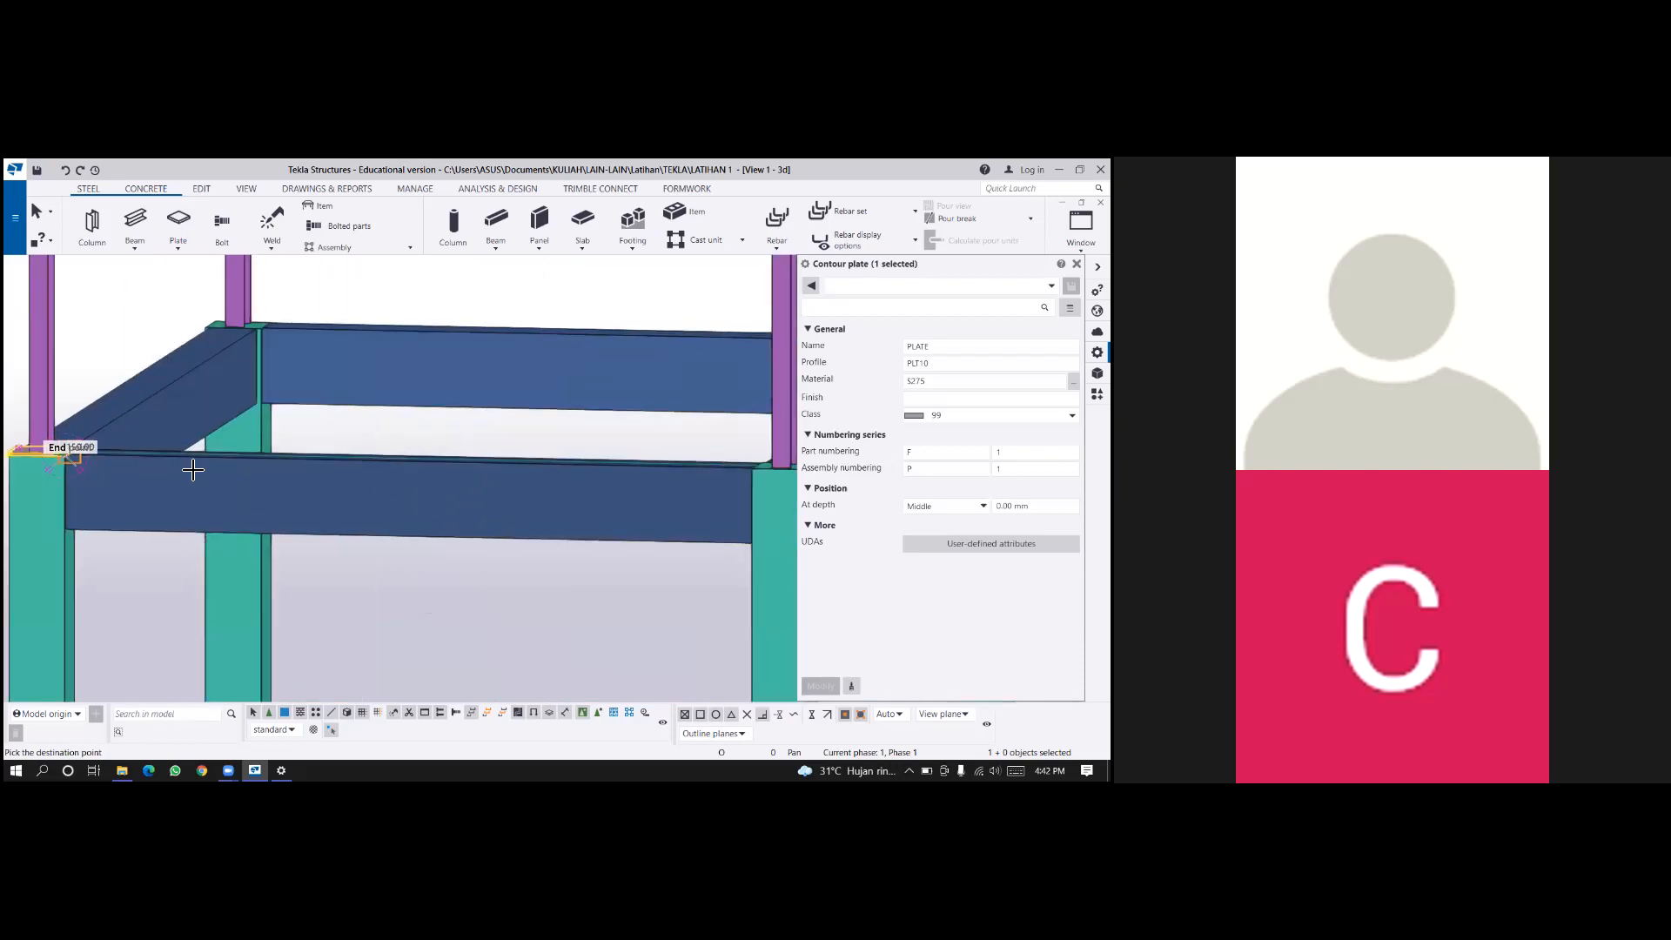
pyautogui.moveTo(193, 470); pyautogui.dragTo(84, 467, button='middle')
pyautogui.moveTo(341, 469); pyautogui.dragTo(384, 451, button='middle')
pyautogui.scroll(-1, 653, 455)
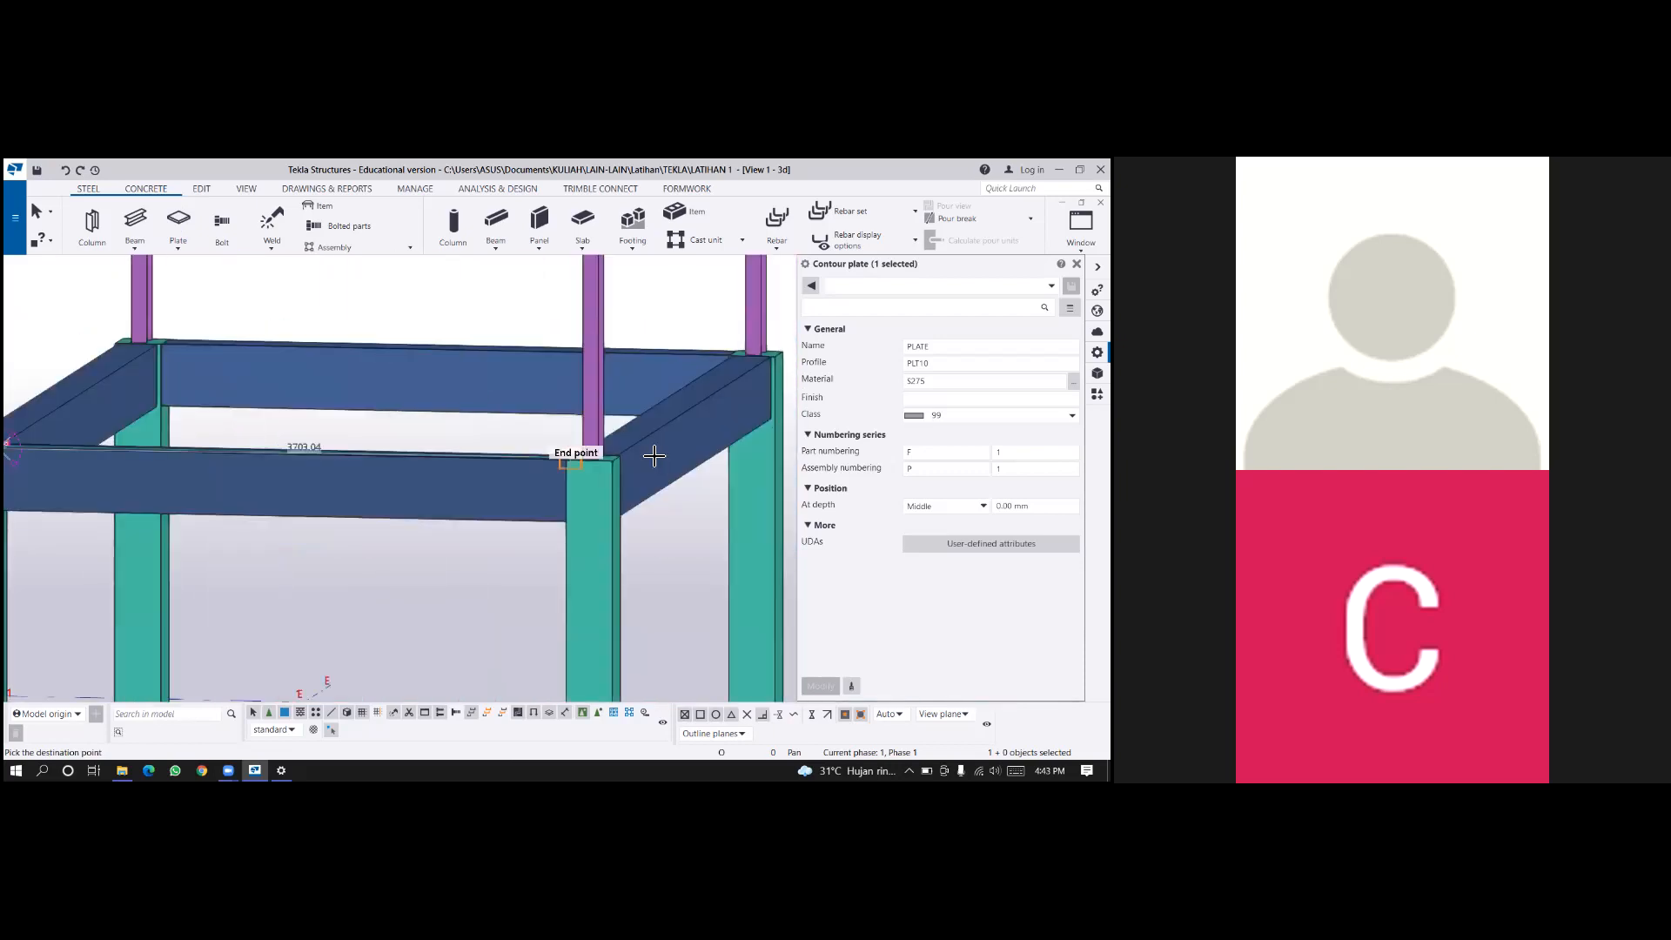
pyautogui.scroll(3, 654, 456)
pyautogui.scroll(-1, 723, 447)
pyautogui.scroll(-1, 693, 461)
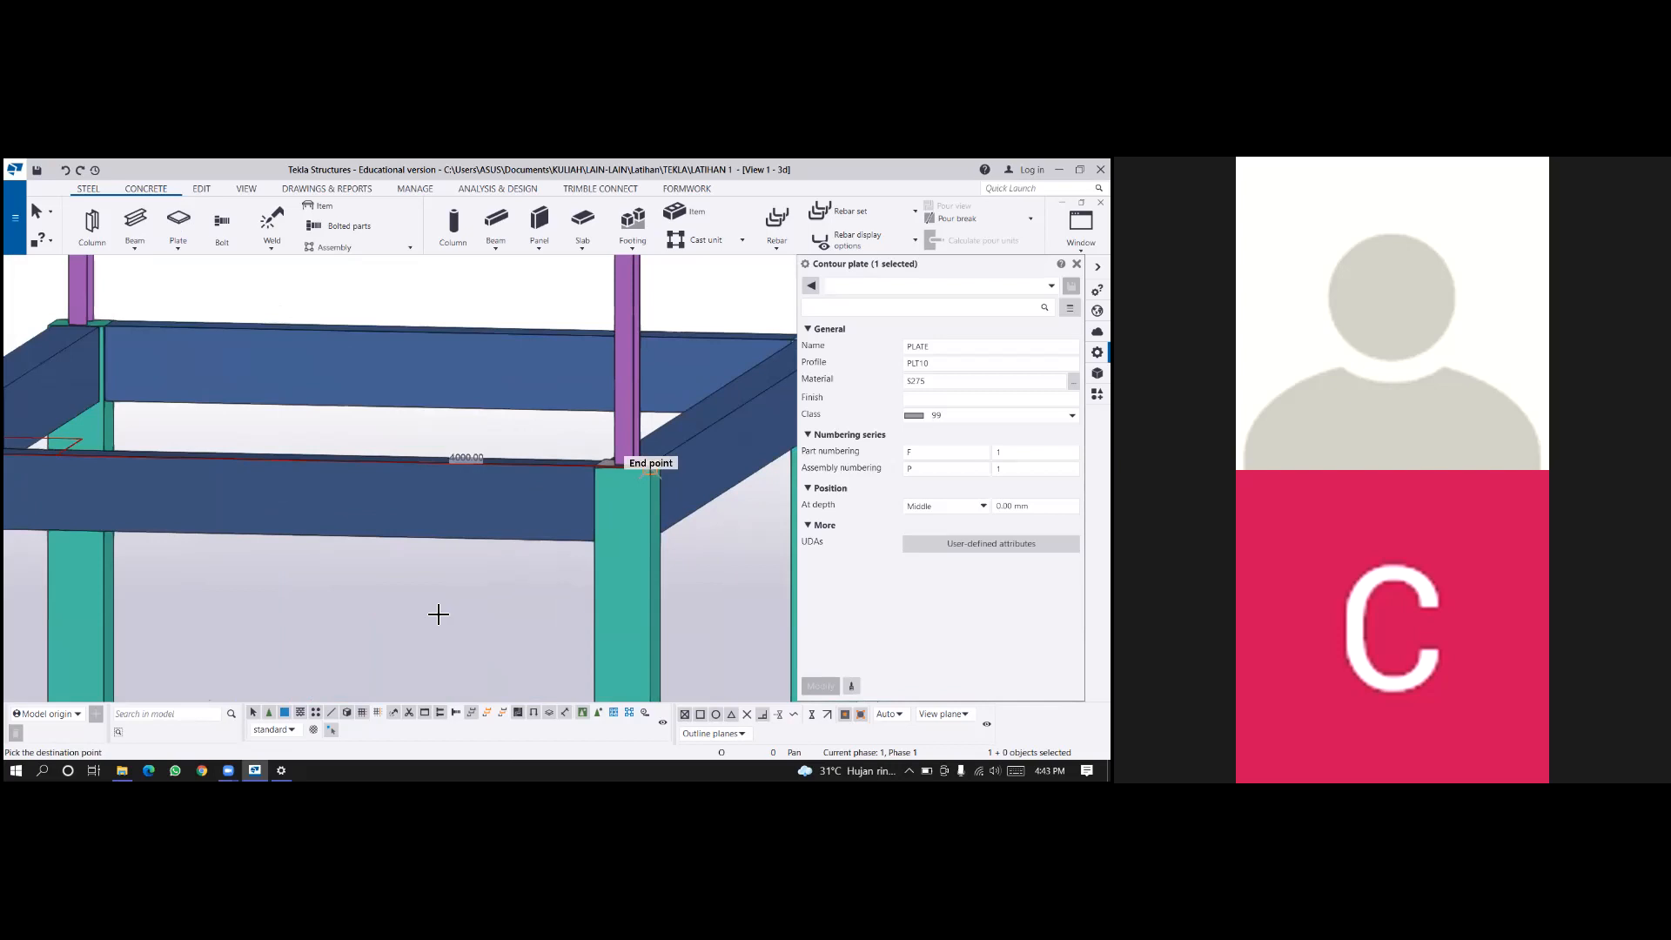
# Place another copy of the PLT10 base plate on the concrete column top at D/3, matching the same corner.
pyautogui.moveTo(437, 614); pyautogui.dragTo(413, 606, button='middle')
pyautogui.scroll(-2, 708, 403)
pyautogui.moveTo(708, 403); pyautogui.dragTo(190, 618, button='middle')
pyautogui.scroll(-2, 190, 616)
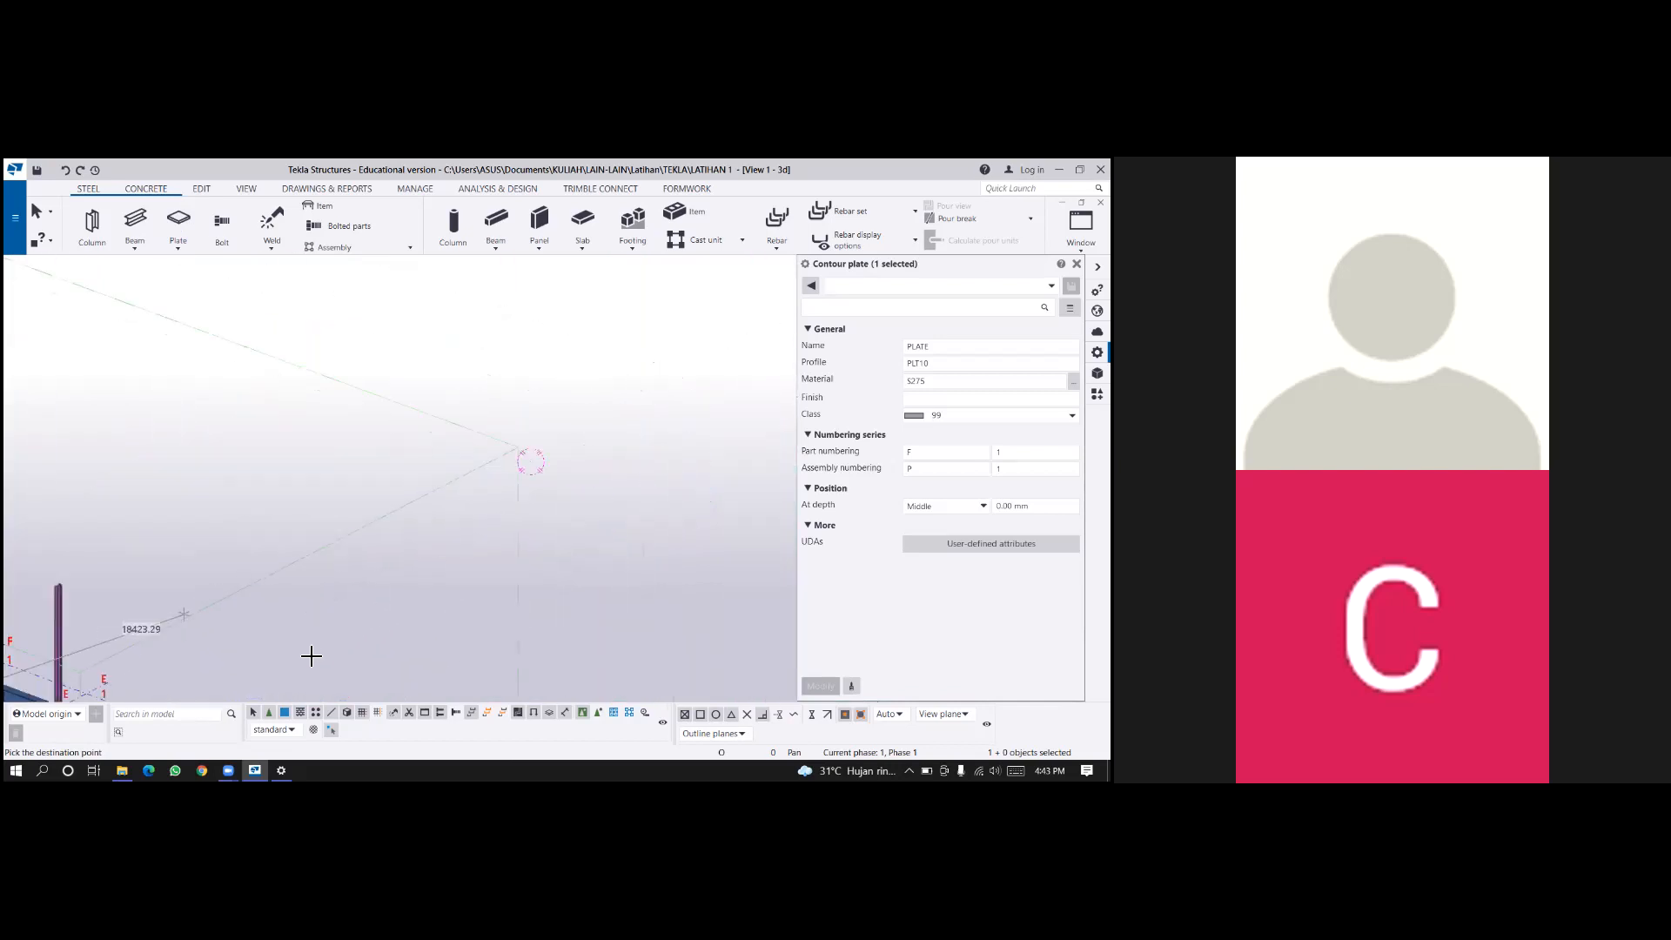
pyautogui.scroll(2, 317, 657)
pyautogui.scroll(3, 383, 645)
pyautogui.click(377, 644)
# Place a last copy of the PLT10 base plate on the concrete column top at E/3, and end the Copy command.
pyautogui.scroll(-2, 377, 644)
pyautogui.moveTo(210, 529); pyautogui.dragTo(318, 532, button='middle')
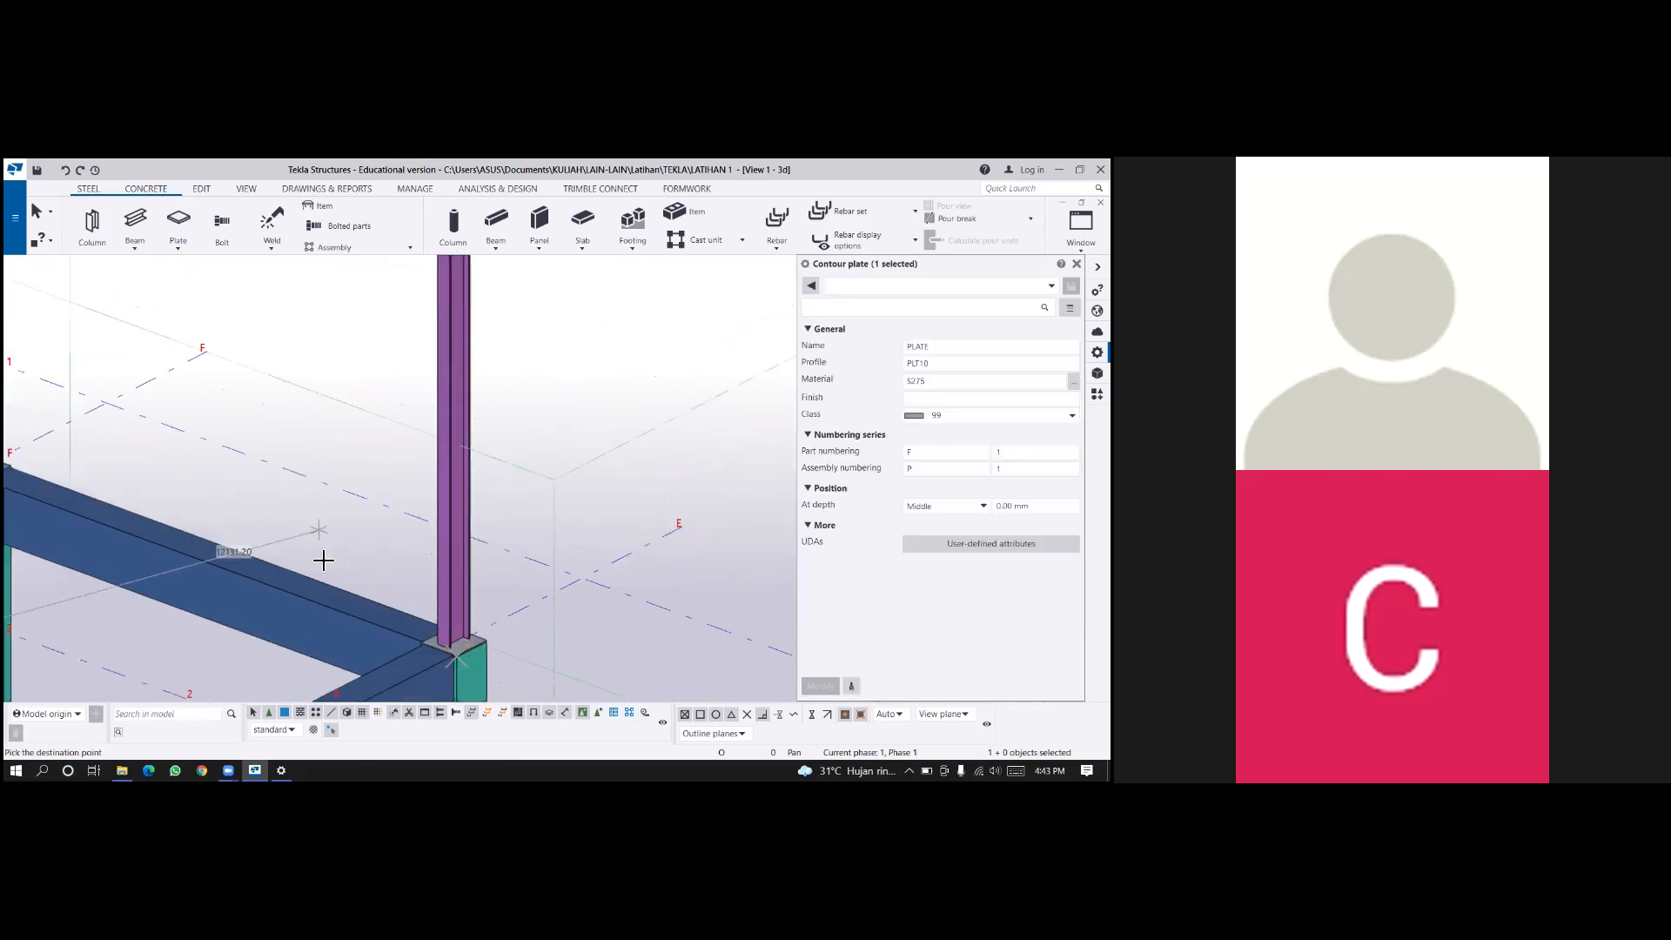
pyautogui.moveTo(10, 482); pyautogui.dragTo(323, 560, button='middle')
pyautogui.scroll(2, 323, 560)
pyautogui.click(321, 560)
pyautogui.rightClick(417, 509)
pyautogui.click(428, 515)
pyautogui.scroll(-2, 428, 509)
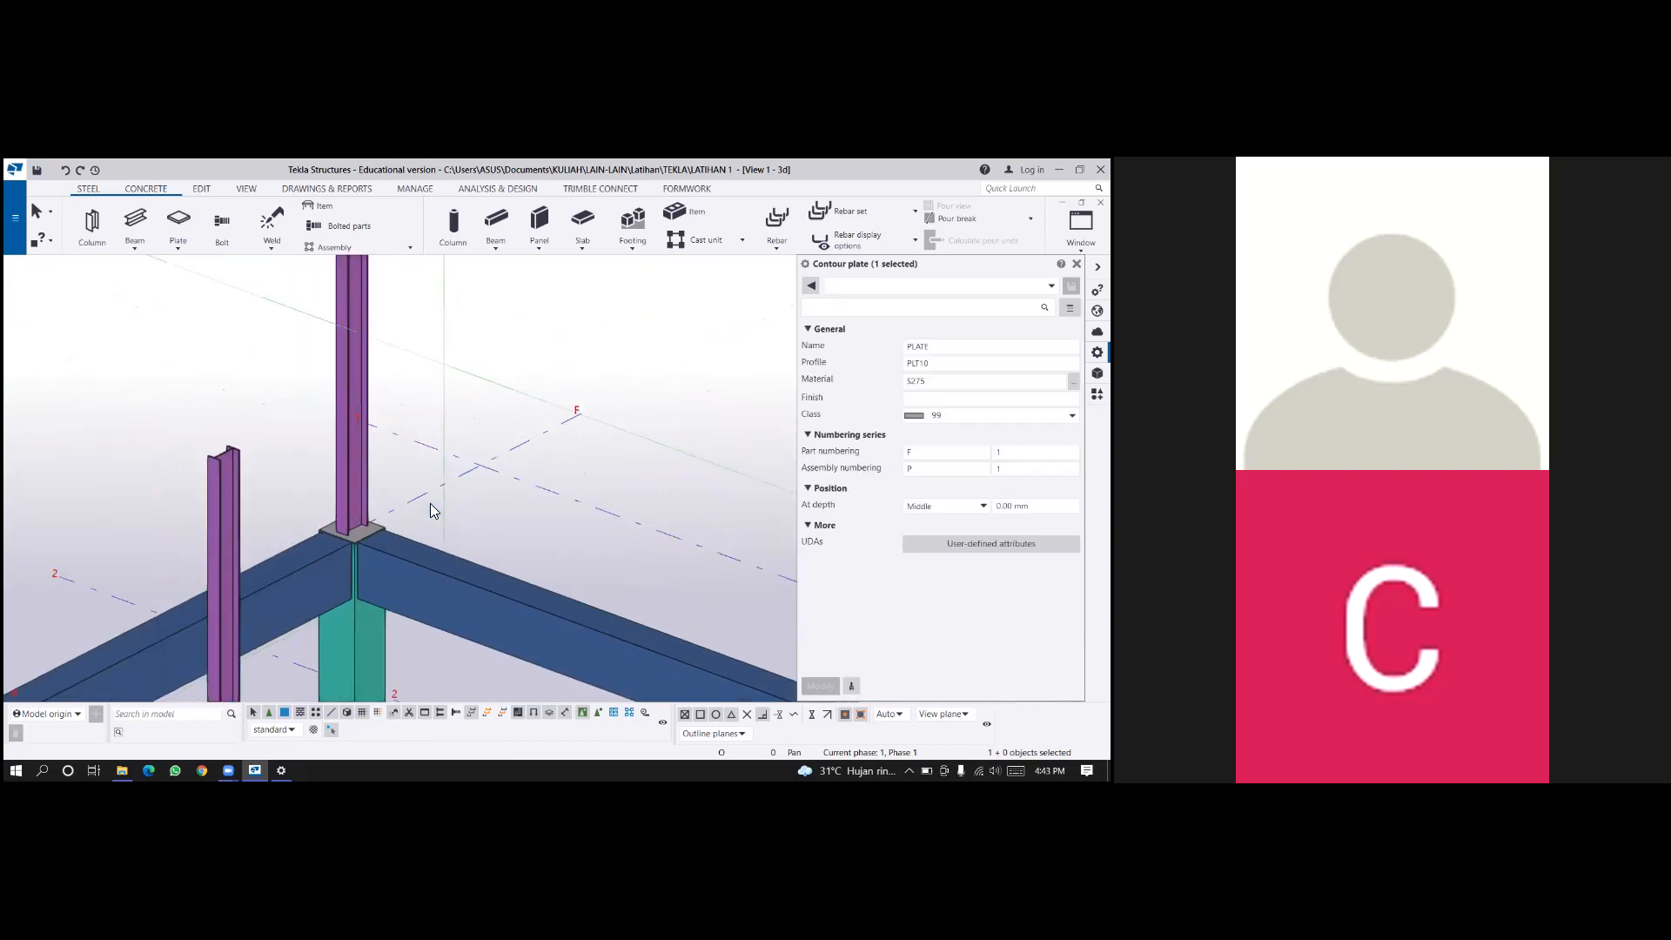
pyautogui.scroll(-3, 430, 502)
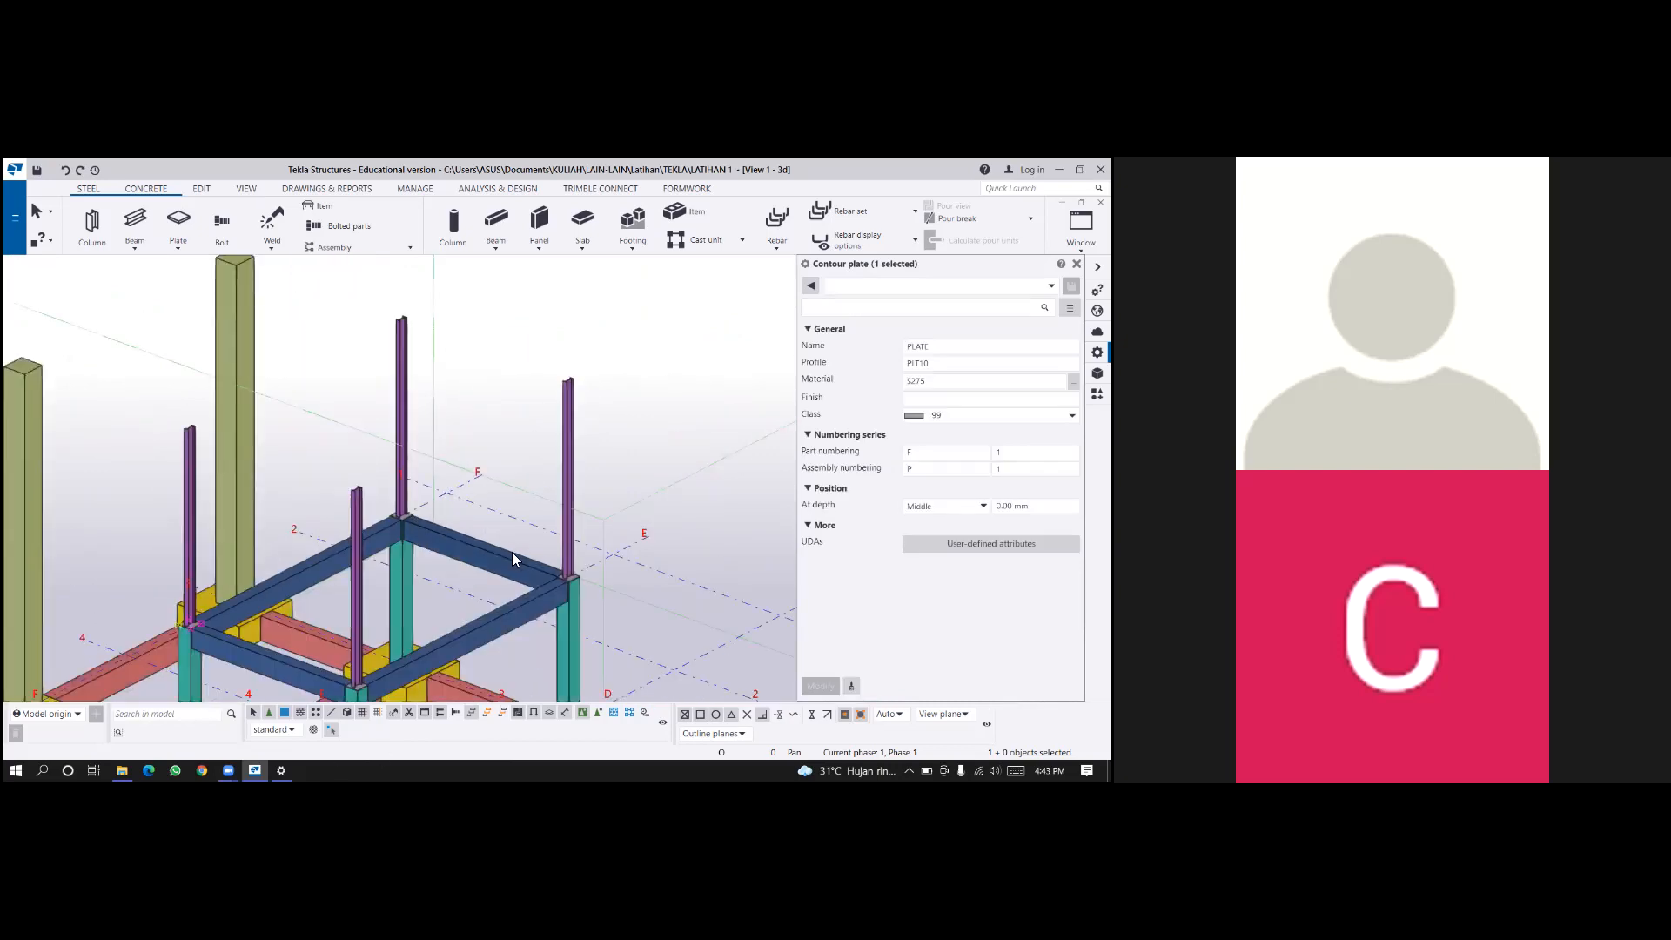
pyautogui.scroll(1, 487, 439)
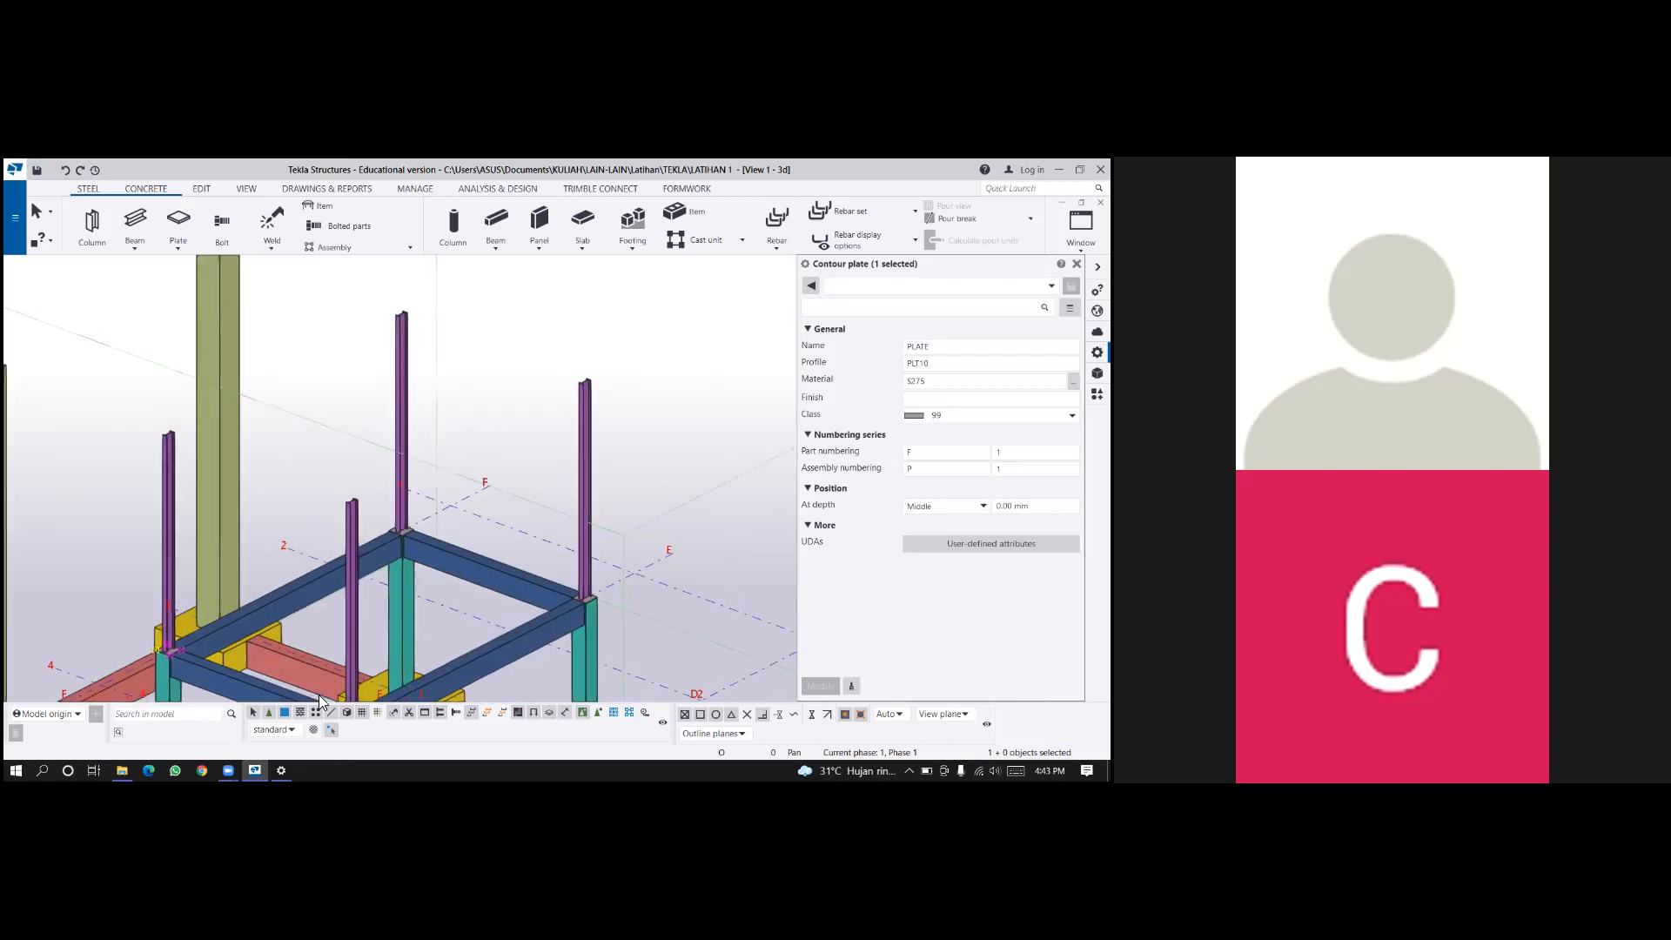
pyautogui.scroll(2, 425, 603)
pyautogui.scroll(1, 405, 654)
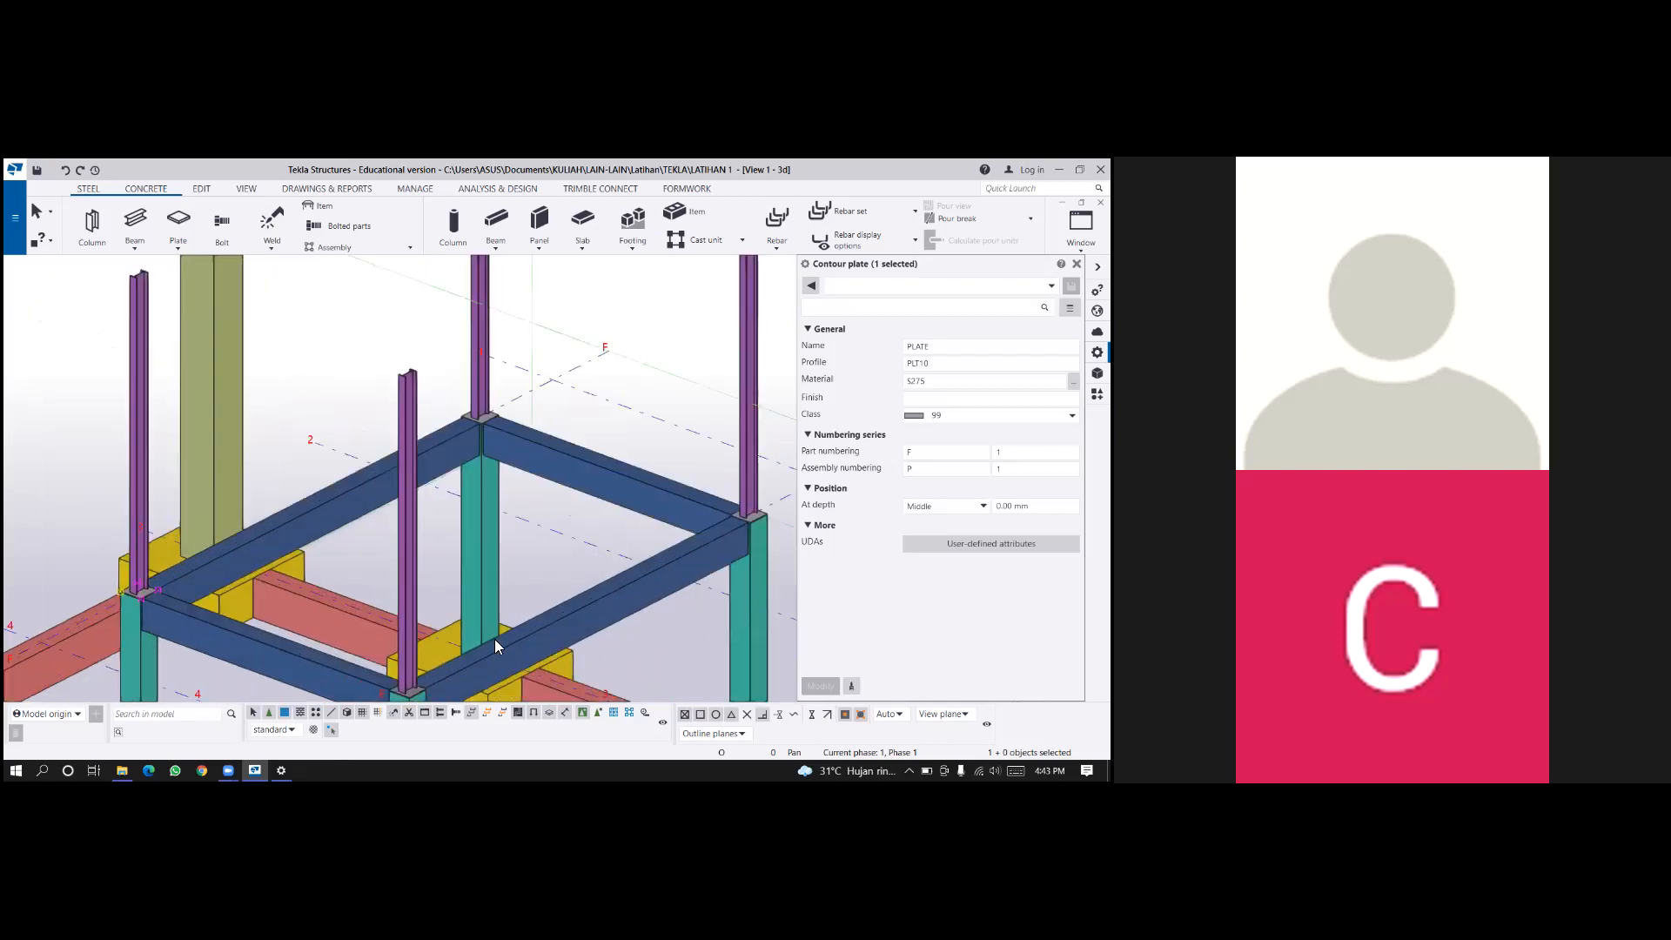
# Try to create a polygon weld between a base plate and its steel column, finishing without picking any polygon points.
pyautogui.scroll(3, 494, 638)
pyautogui.moveTo(494, 638); pyautogui.dragTo(566, 554, button='middle')
pyautogui.scroll(-1, 605, 529)
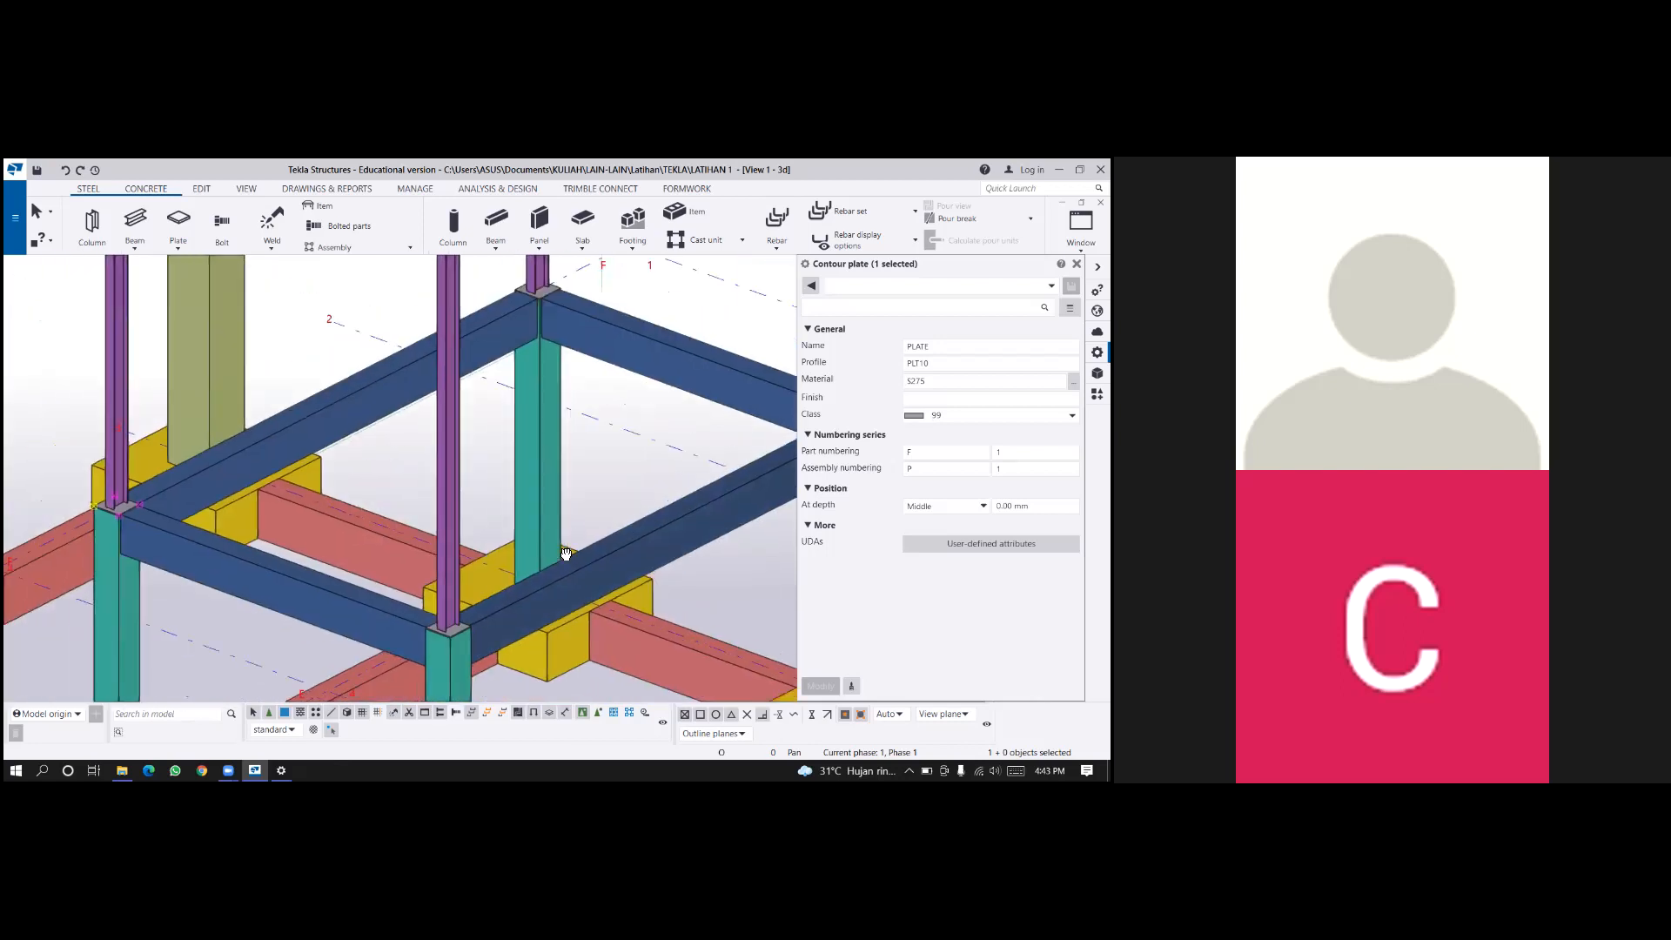
pyautogui.scroll(-2, 565, 553)
pyautogui.scroll(5, 251, 561)
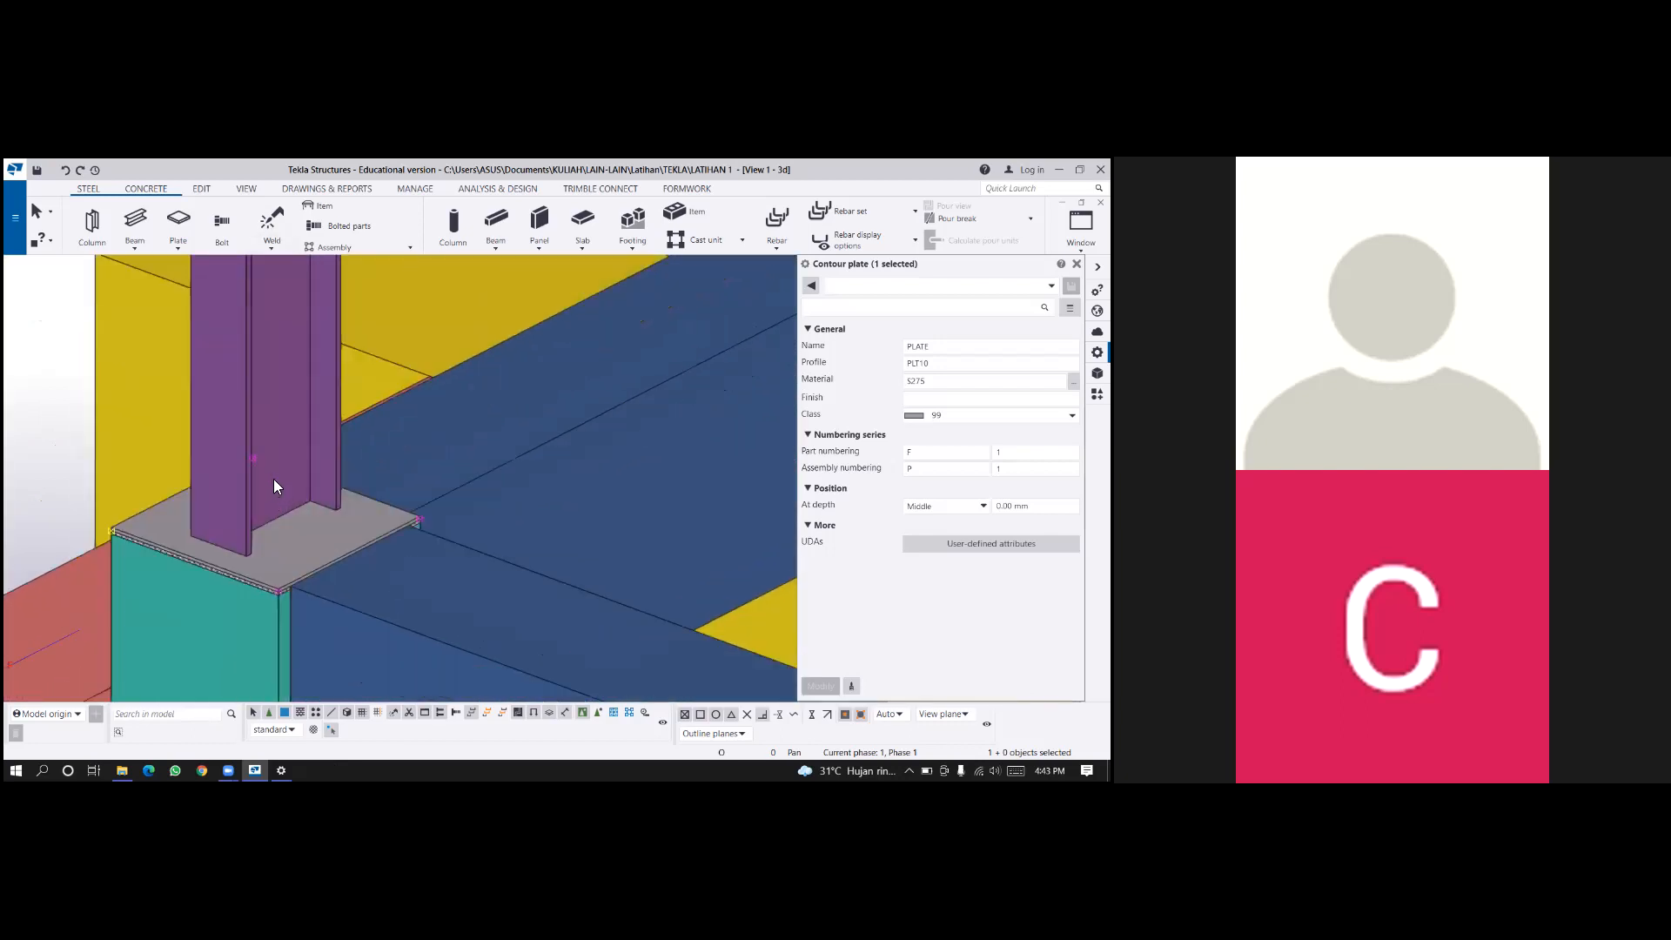
pyautogui.click(271, 248)
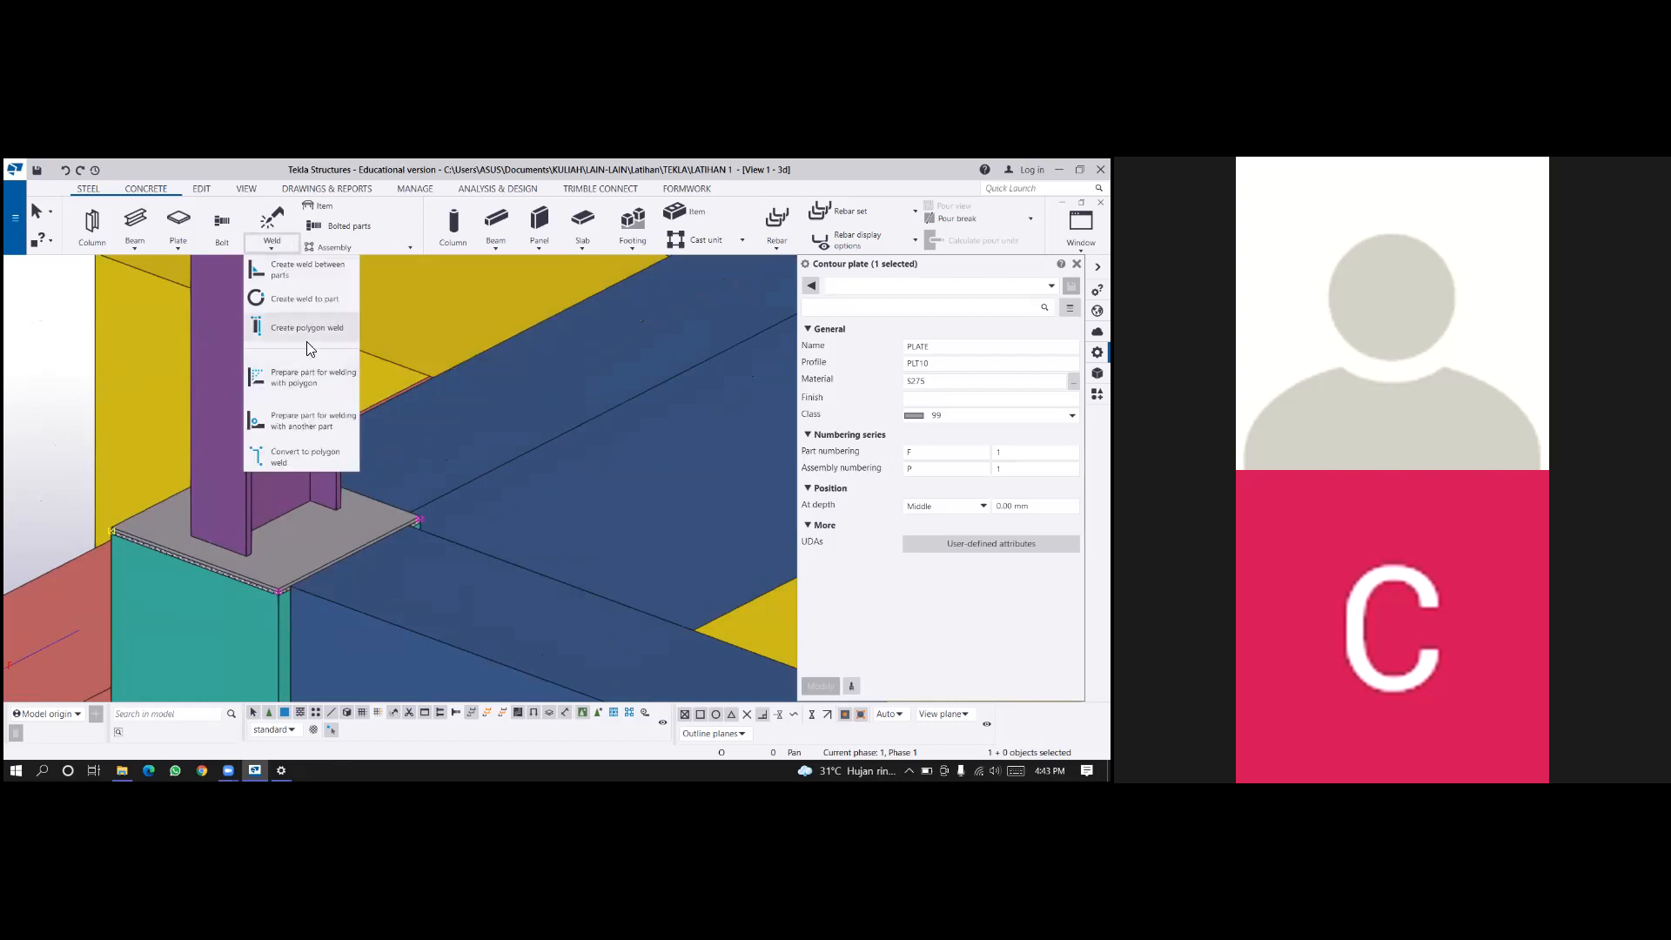
pyautogui.click(306, 331)
pyautogui.scroll(3, 243, 553)
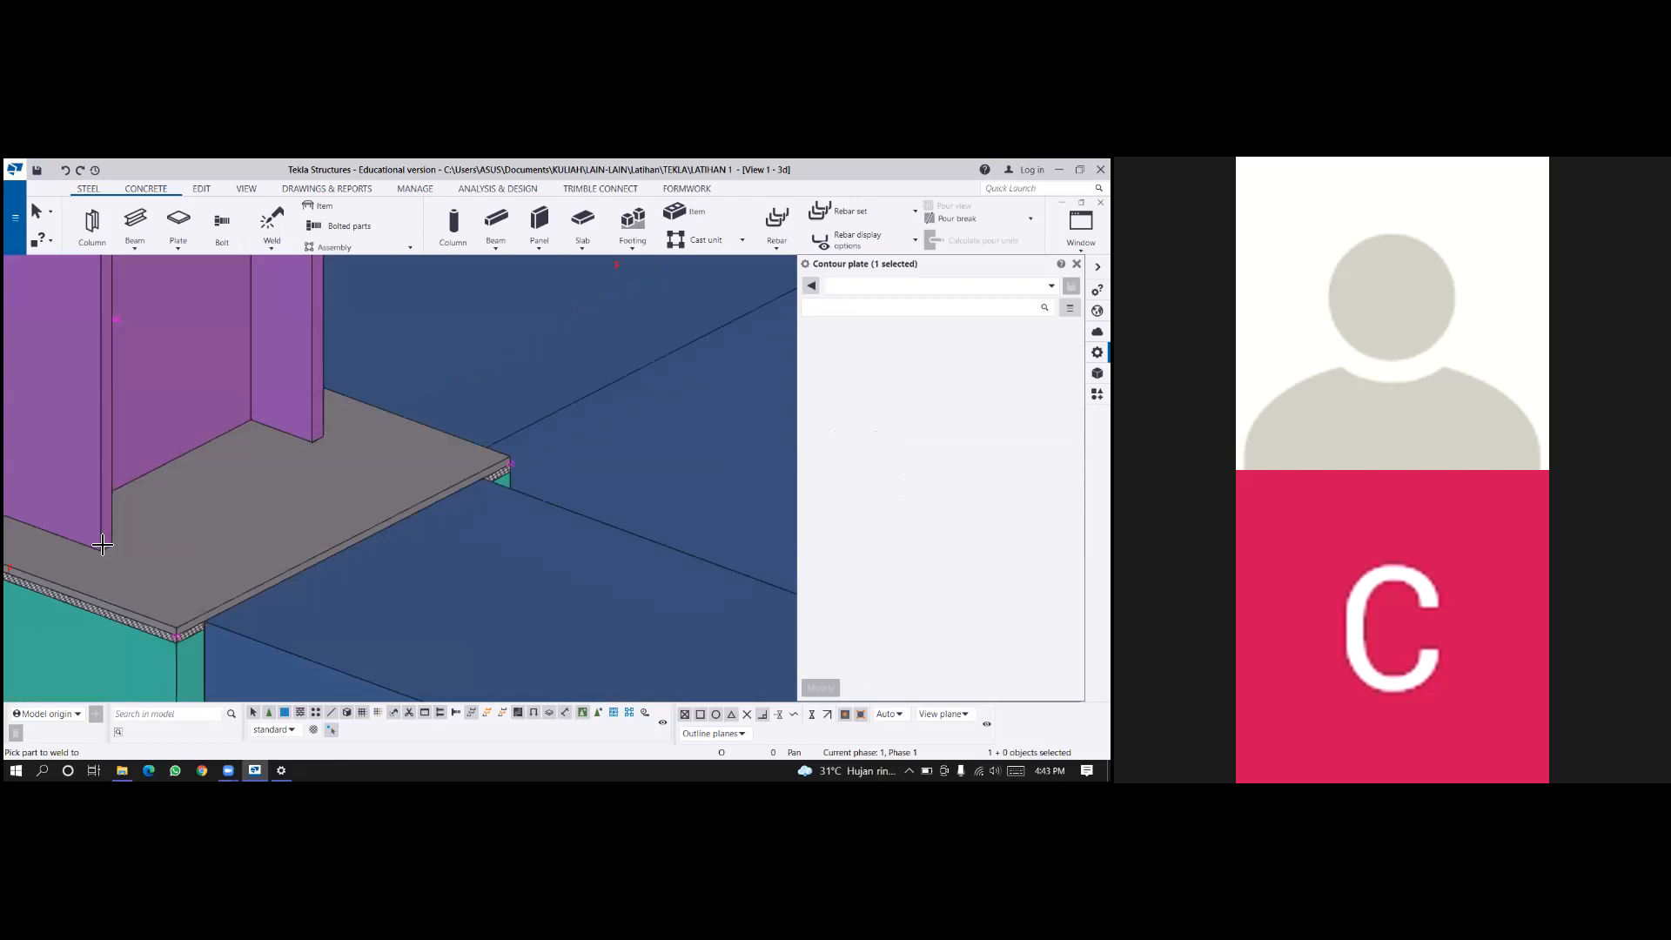
pyautogui.moveTo(240, 564); pyautogui.dragTo(274, 569, button='middle')
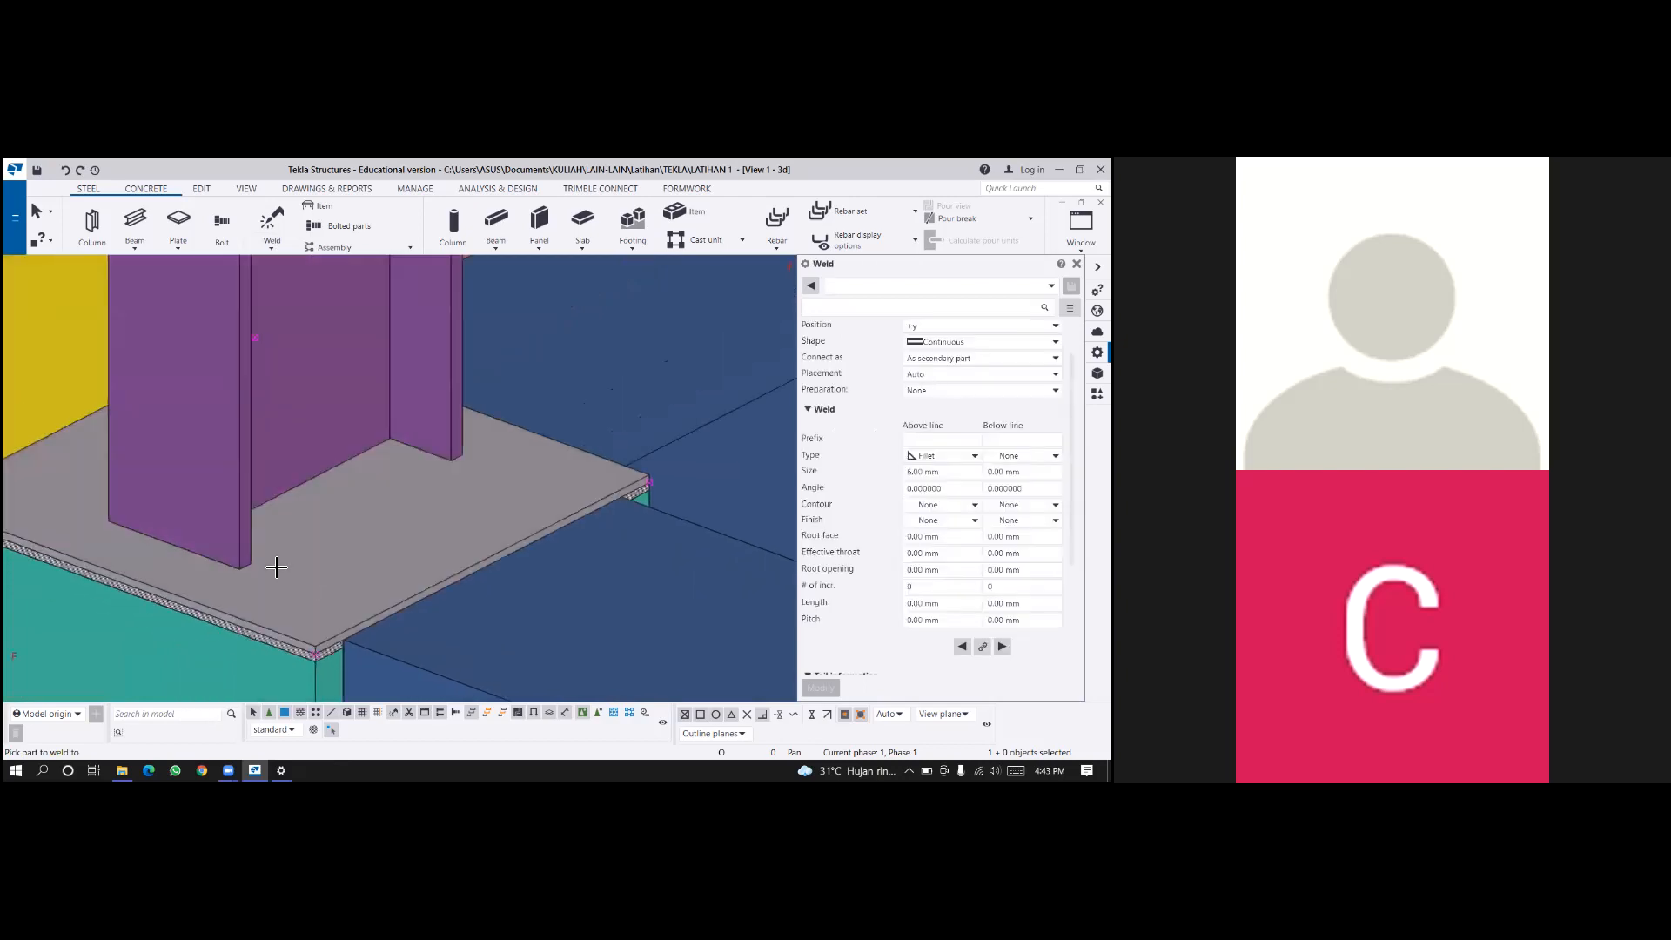
pyautogui.click(316, 595)
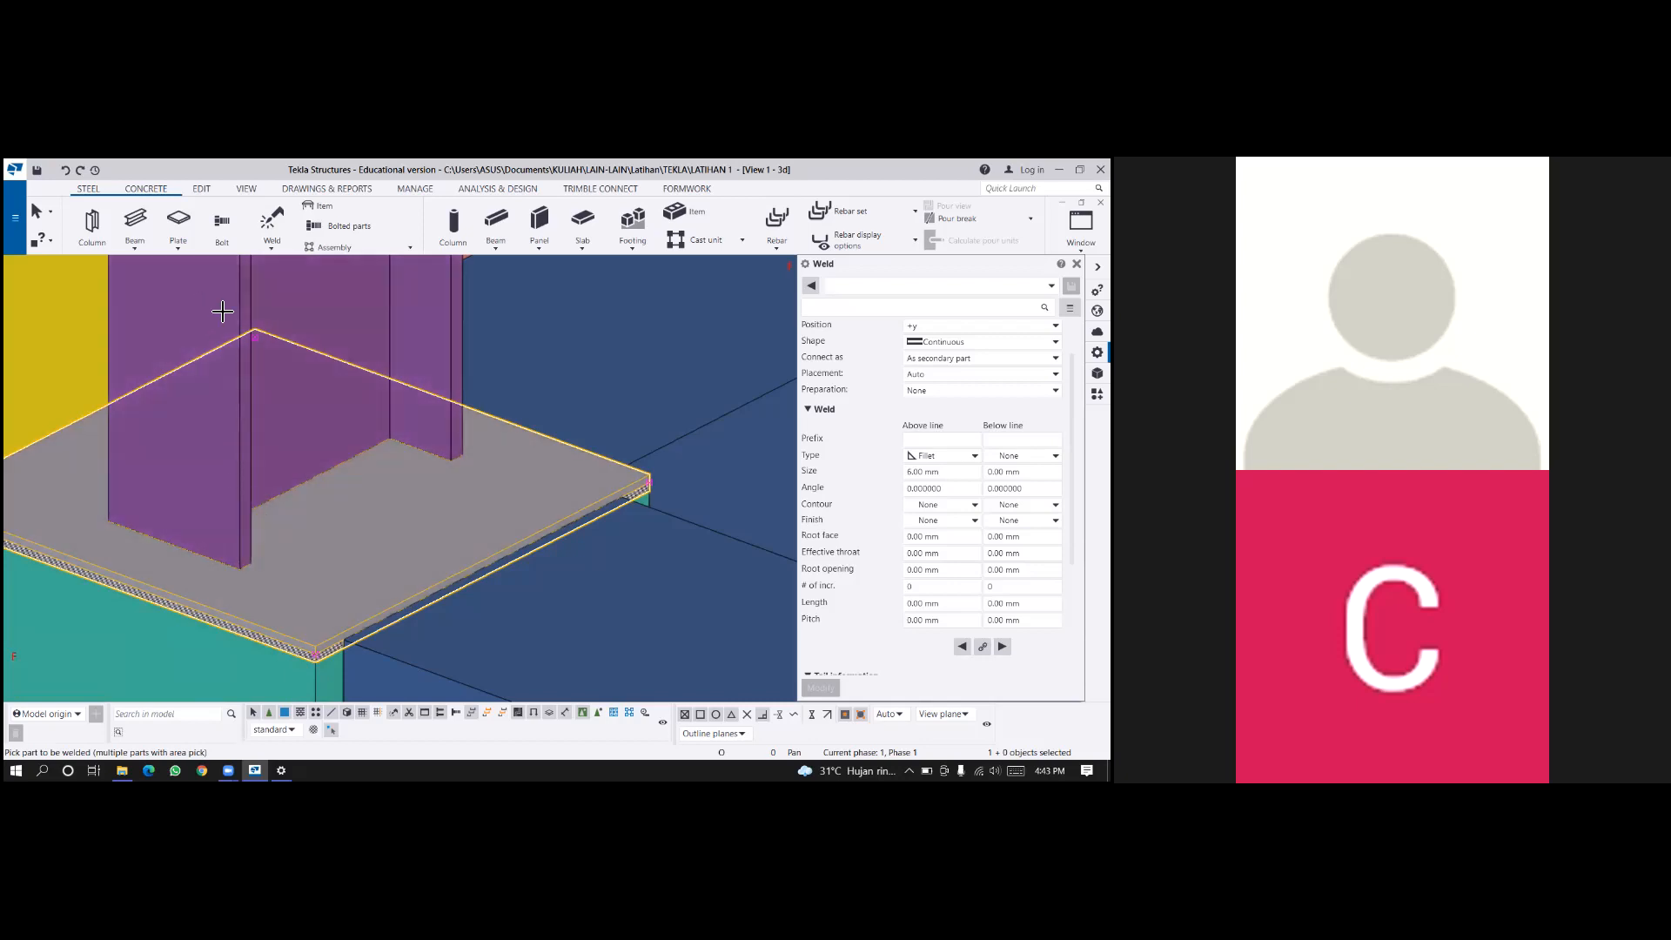
pyautogui.click(222, 311)
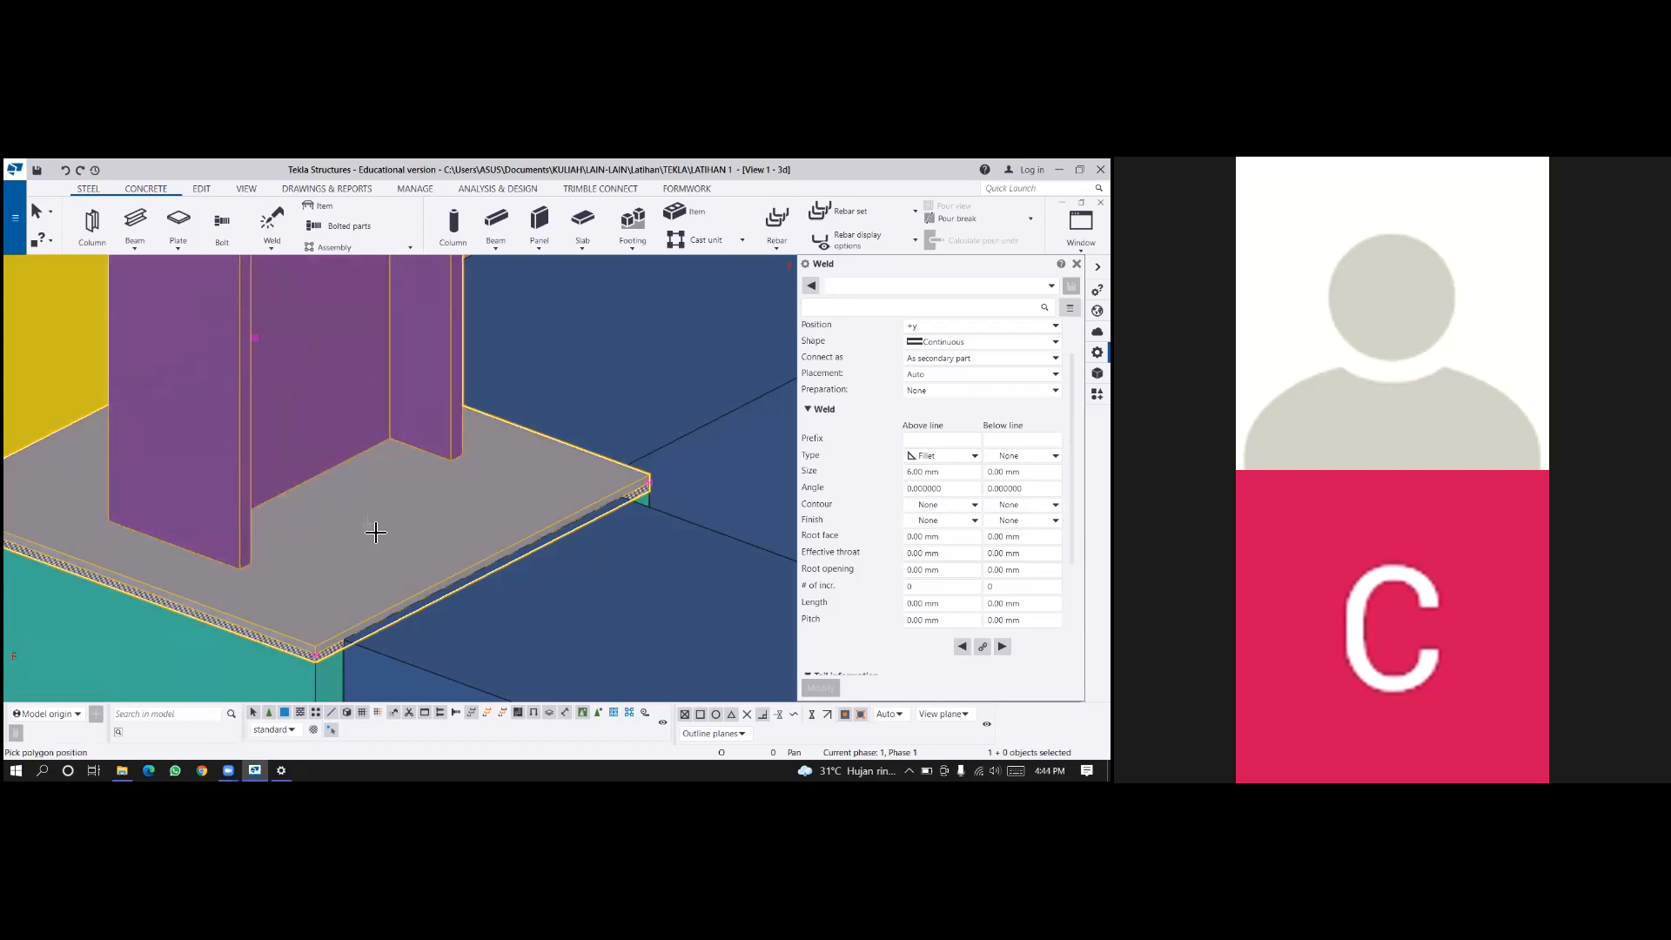
pyautogui.middleClick(324, 533)
# Create a short polygon weld between the base plate and the steel column along one flange end, and end the weld command.
pyautogui.scroll(7, 244, 570)
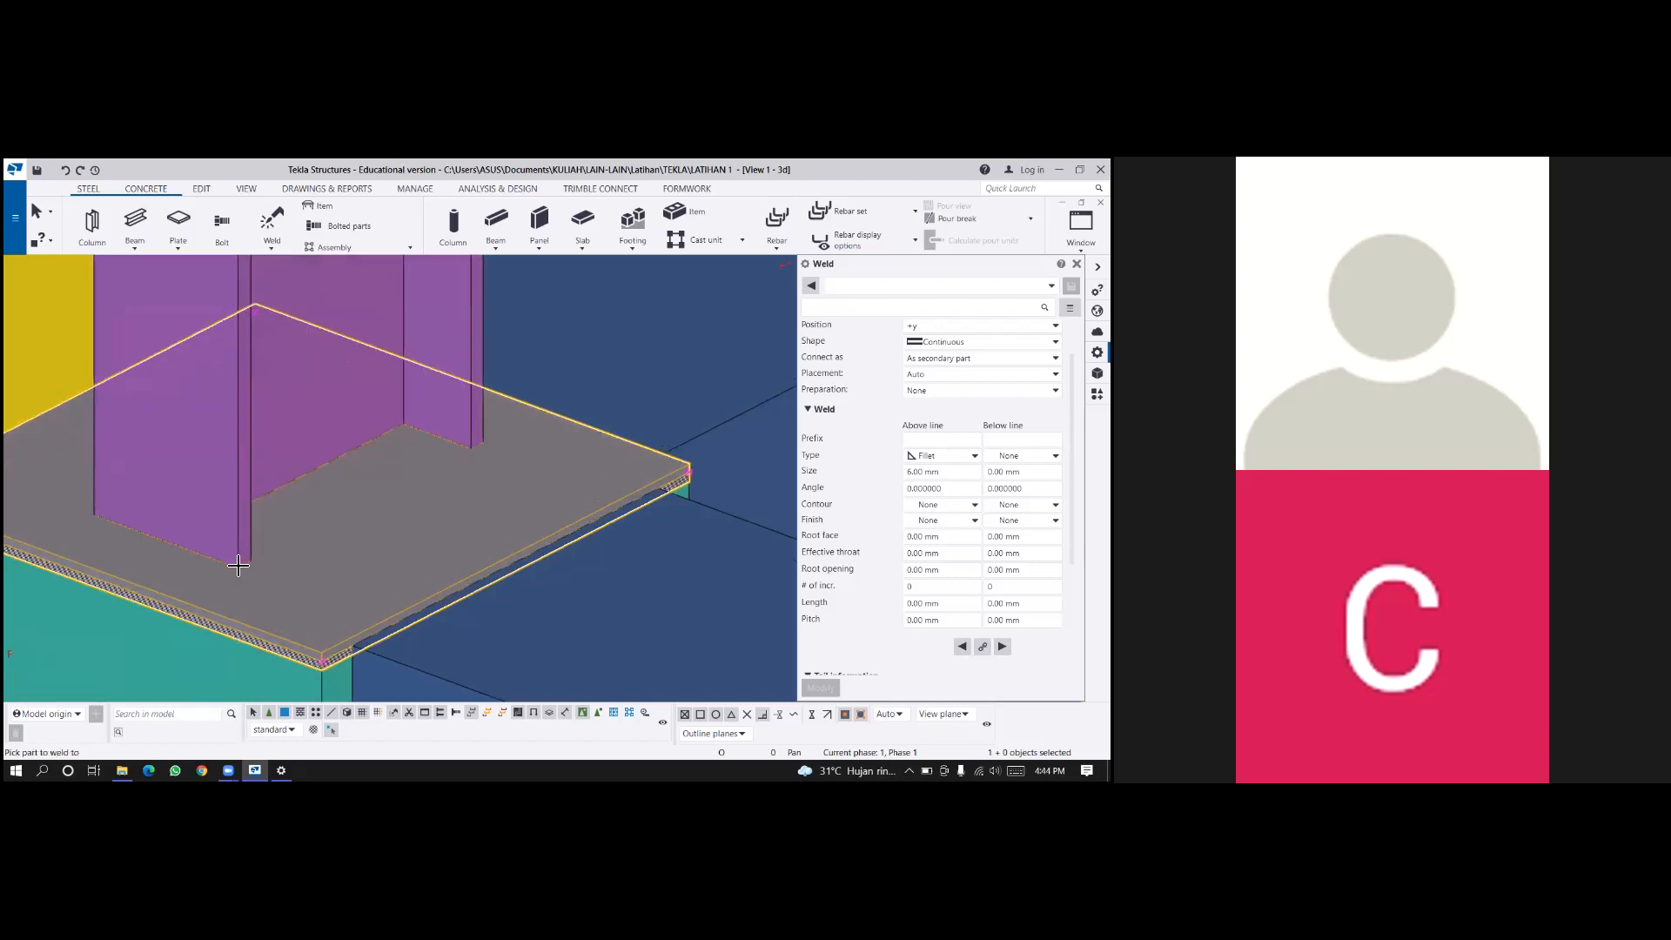
pyautogui.click(334, 553)
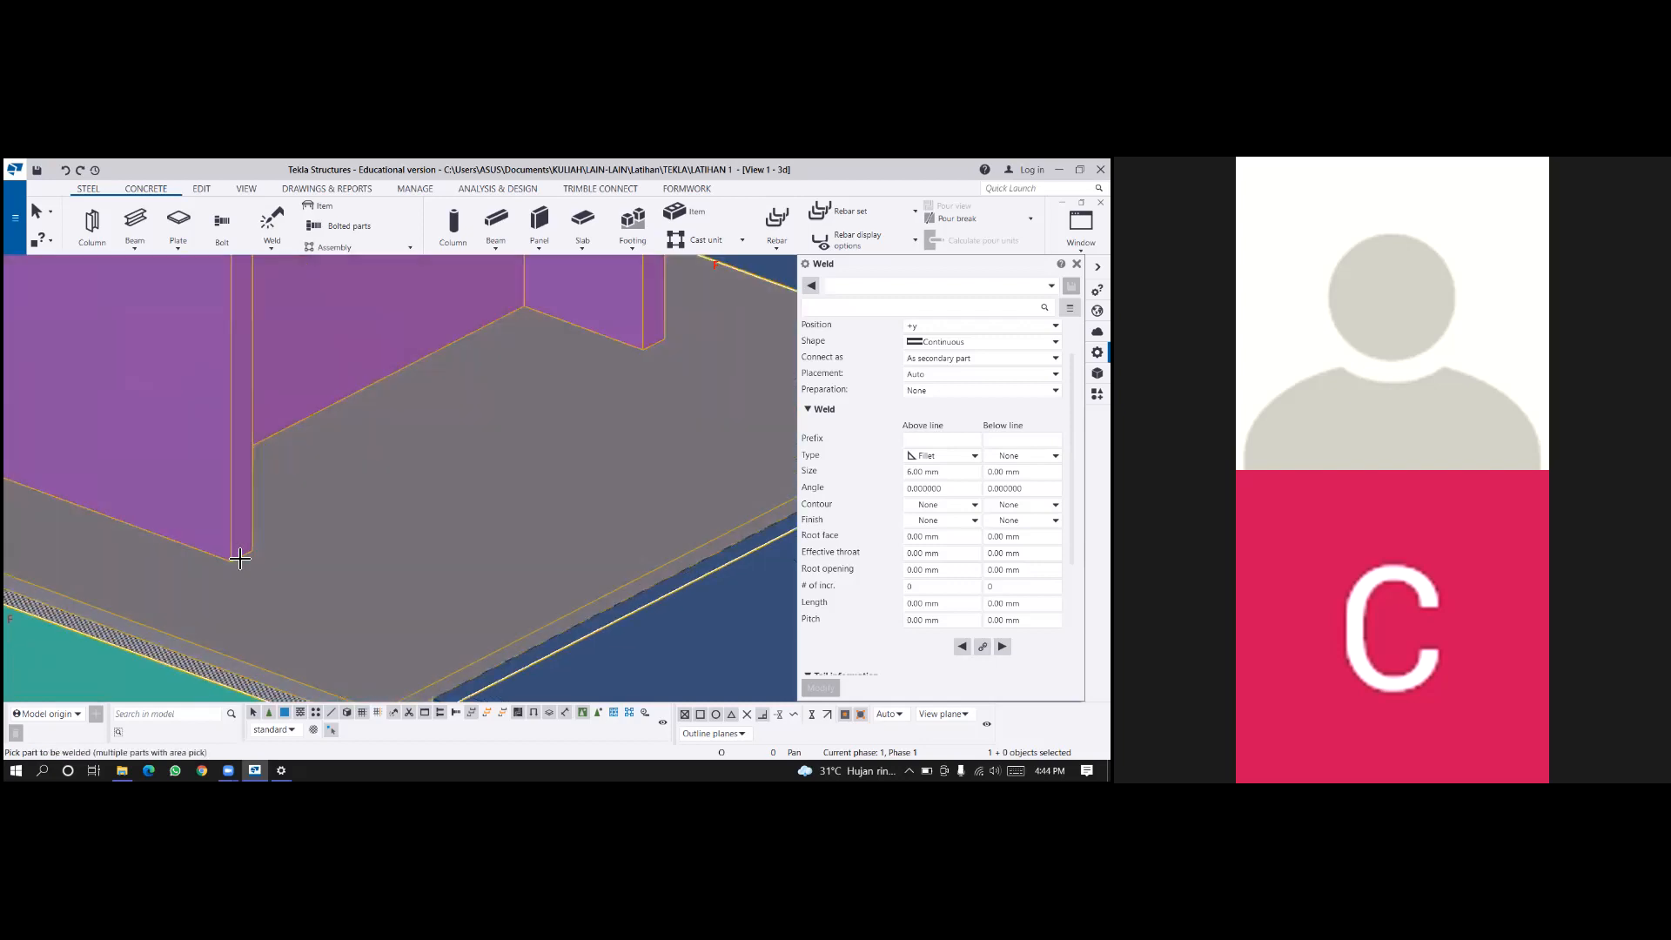
pyautogui.click(230, 579)
pyautogui.click(231, 560)
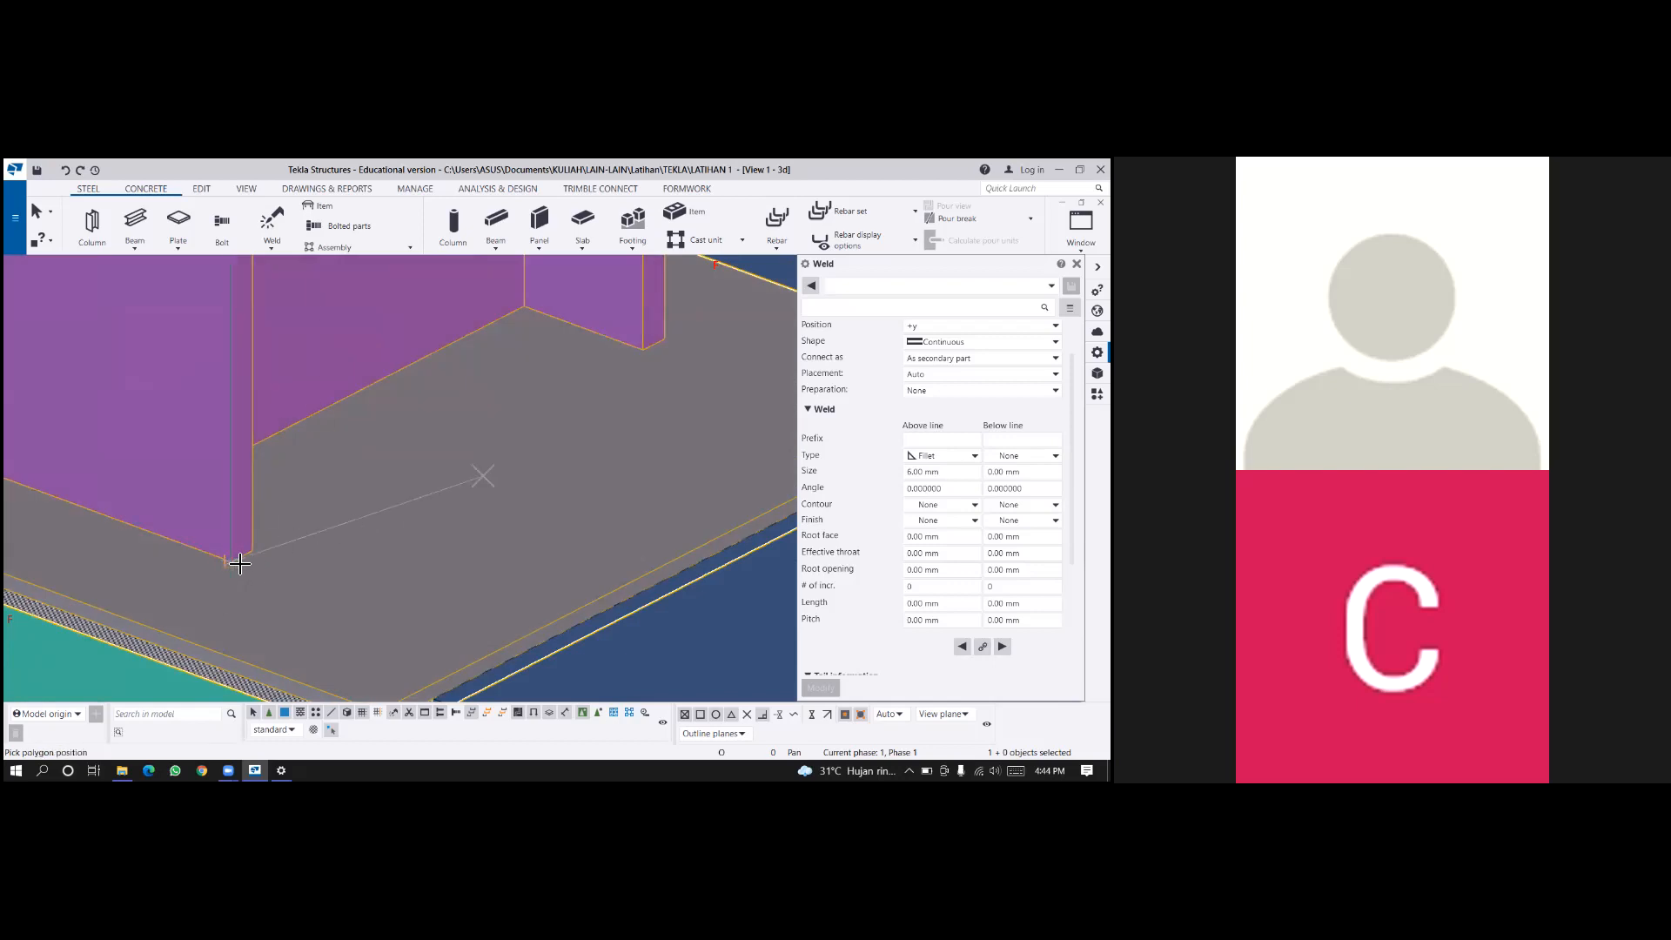
pyautogui.click(252, 549)
pyautogui.middleClick(252, 550)
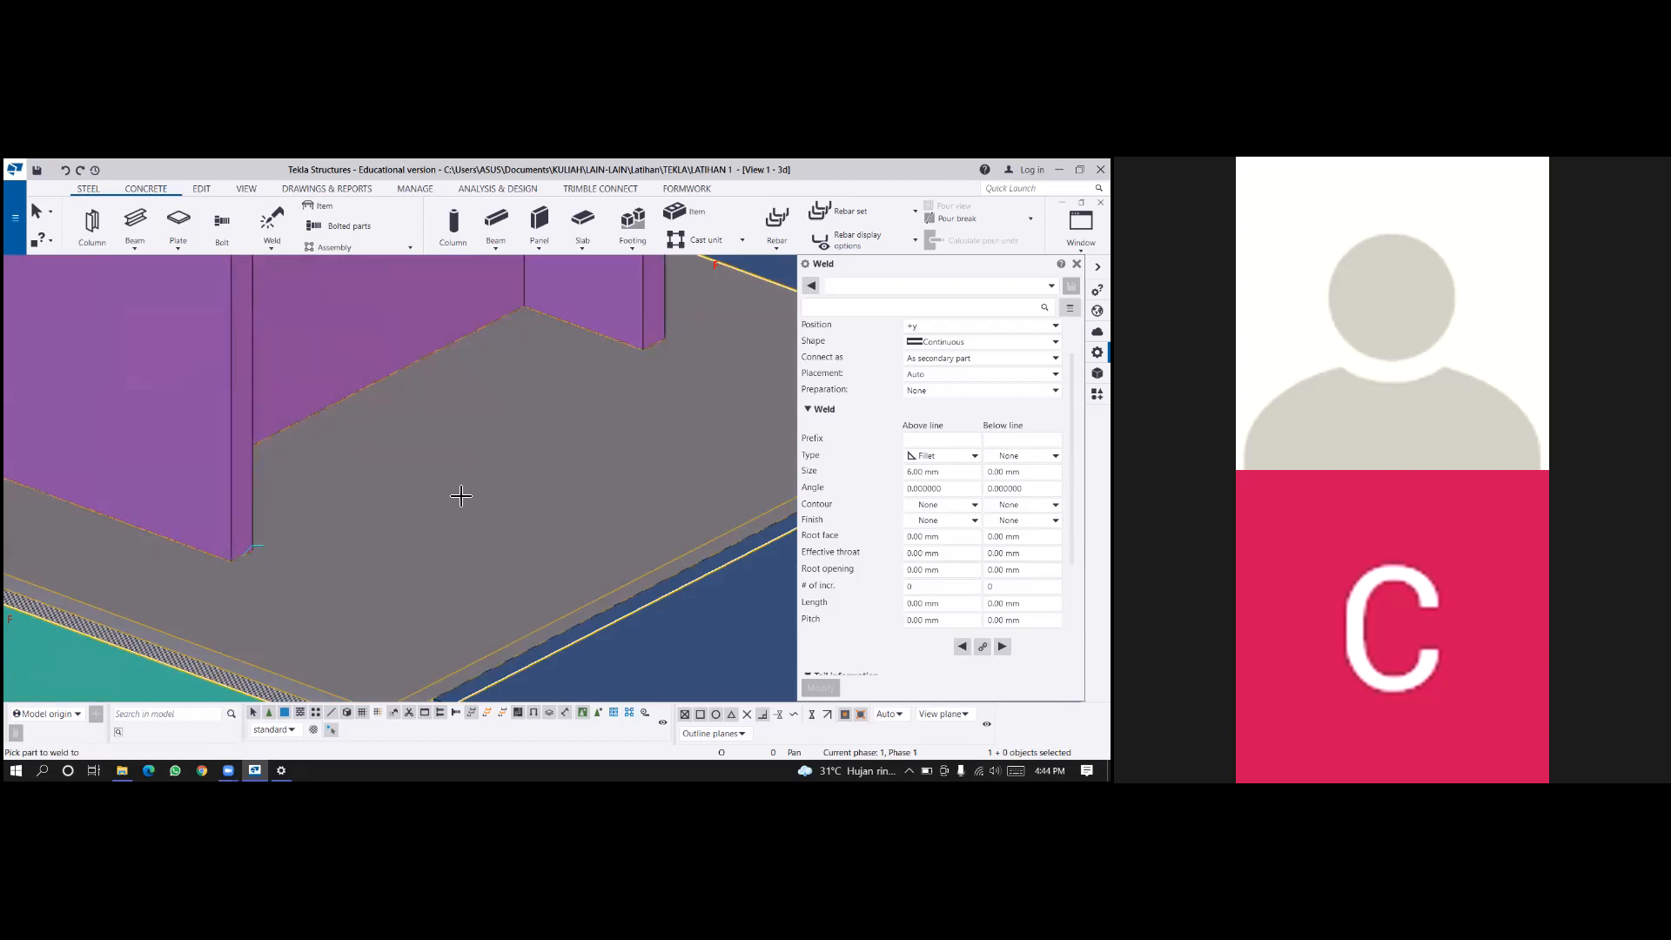
pyautogui.moveTo(448, 500)
pyautogui.keyDown('ctrl'); pyautogui.mouseDown(button='middle')
pyautogui.moveTo(293, 536)
pyautogui.moveTo(369, 343)
pyautogui.moveTo(340, 347)
pyautogui.mouseUp(button='middle'); pyautogui.keyUp('ctrl')
pyautogui.scroll(-5, 290, 420)
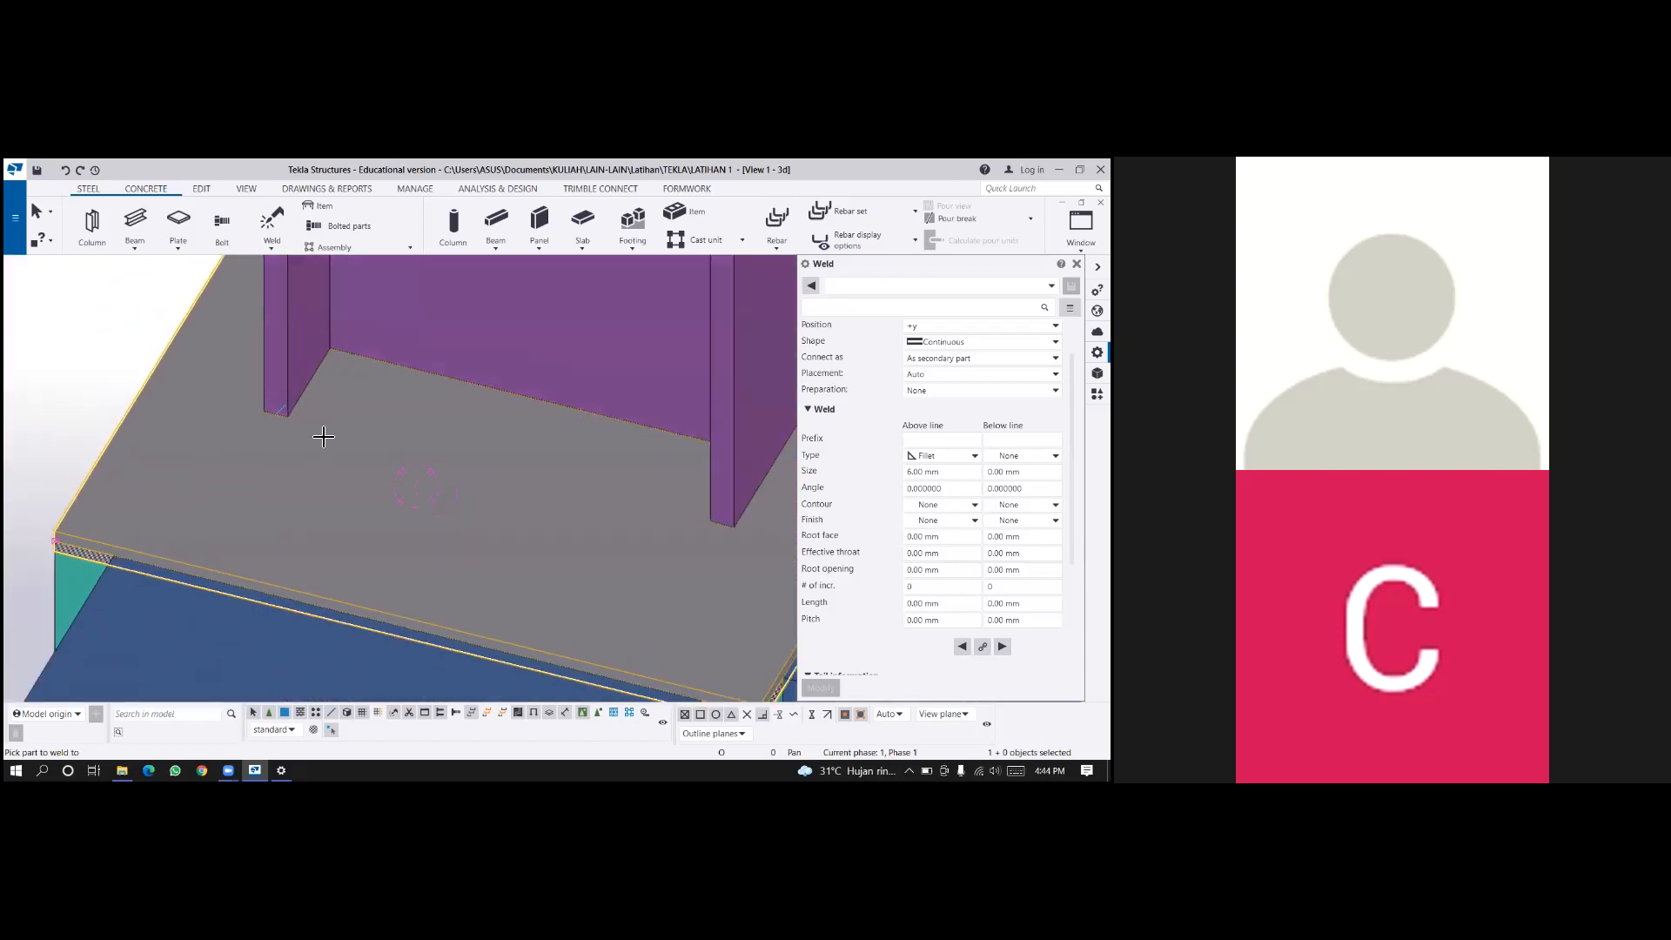
pyautogui.scroll(-1, 306, 435)
pyautogui.keyDown('ctrl'); pyautogui.moveTo(306, 435); pyautogui.dragTo(113, 496, button='middle'); pyautogui.keyUp('ctrl')
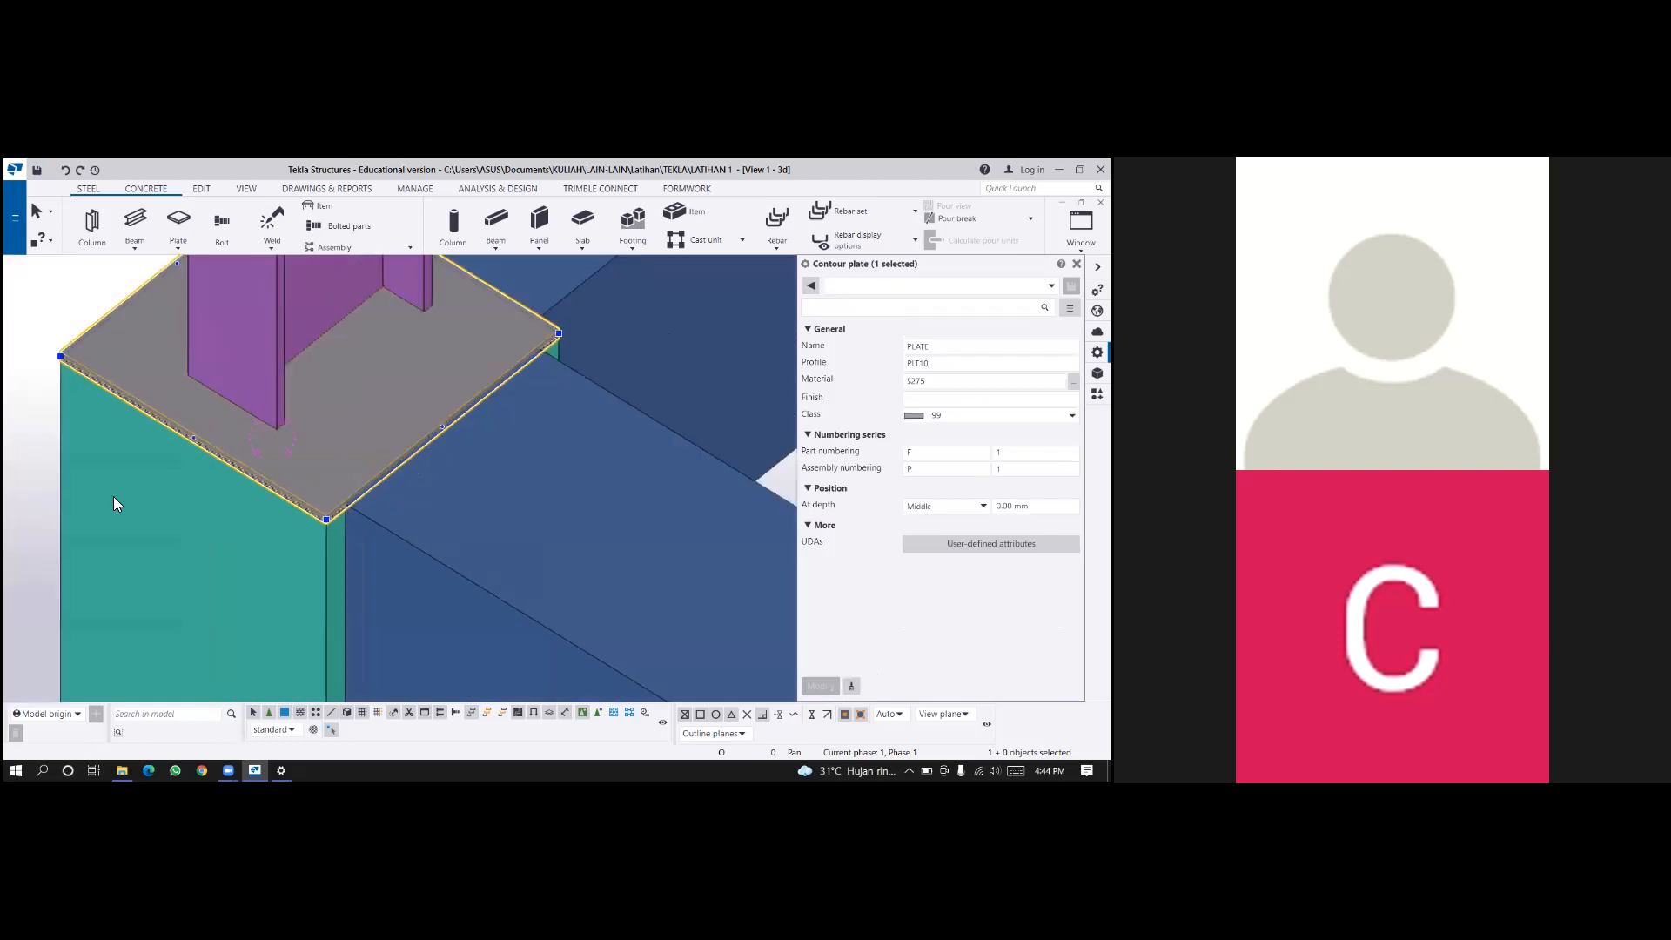
pyautogui.scroll(-1, 112, 487)
pyautogui.rightClick(102, 391)
pyautogui.press('Escape')
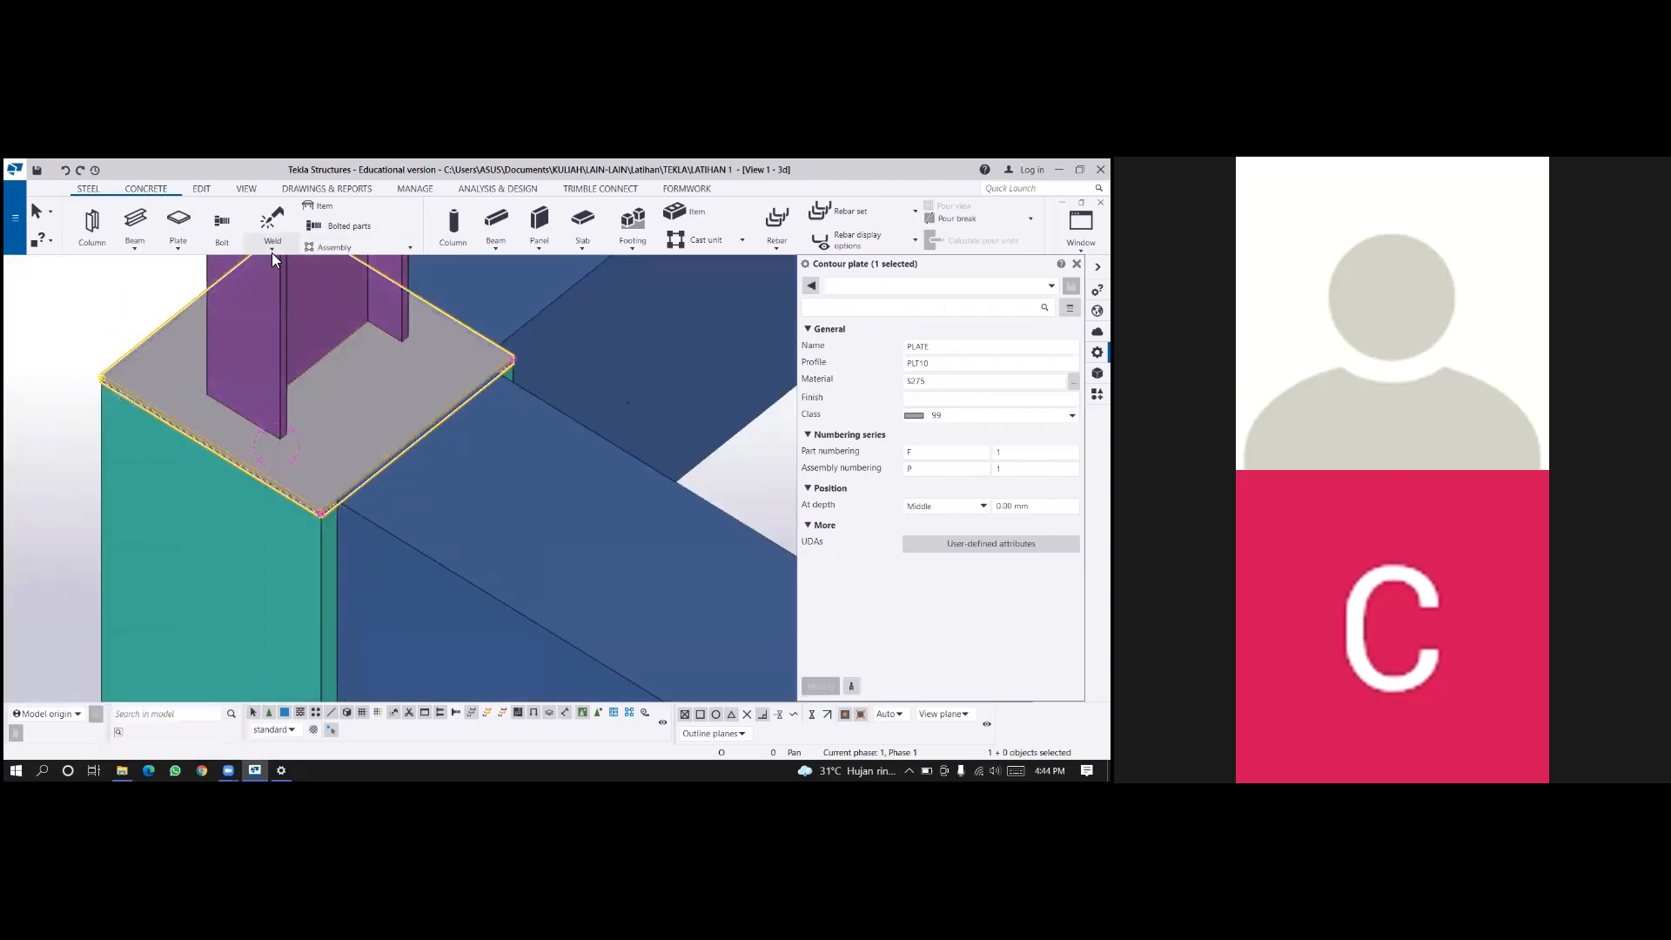
# Try another polygon weld between the same base plate and column, choosing to delete duplicates.
pyautogui.click(271, 247)
pyautogui.click(309, 329)
pyautogui.scroll(2, 320, 450)
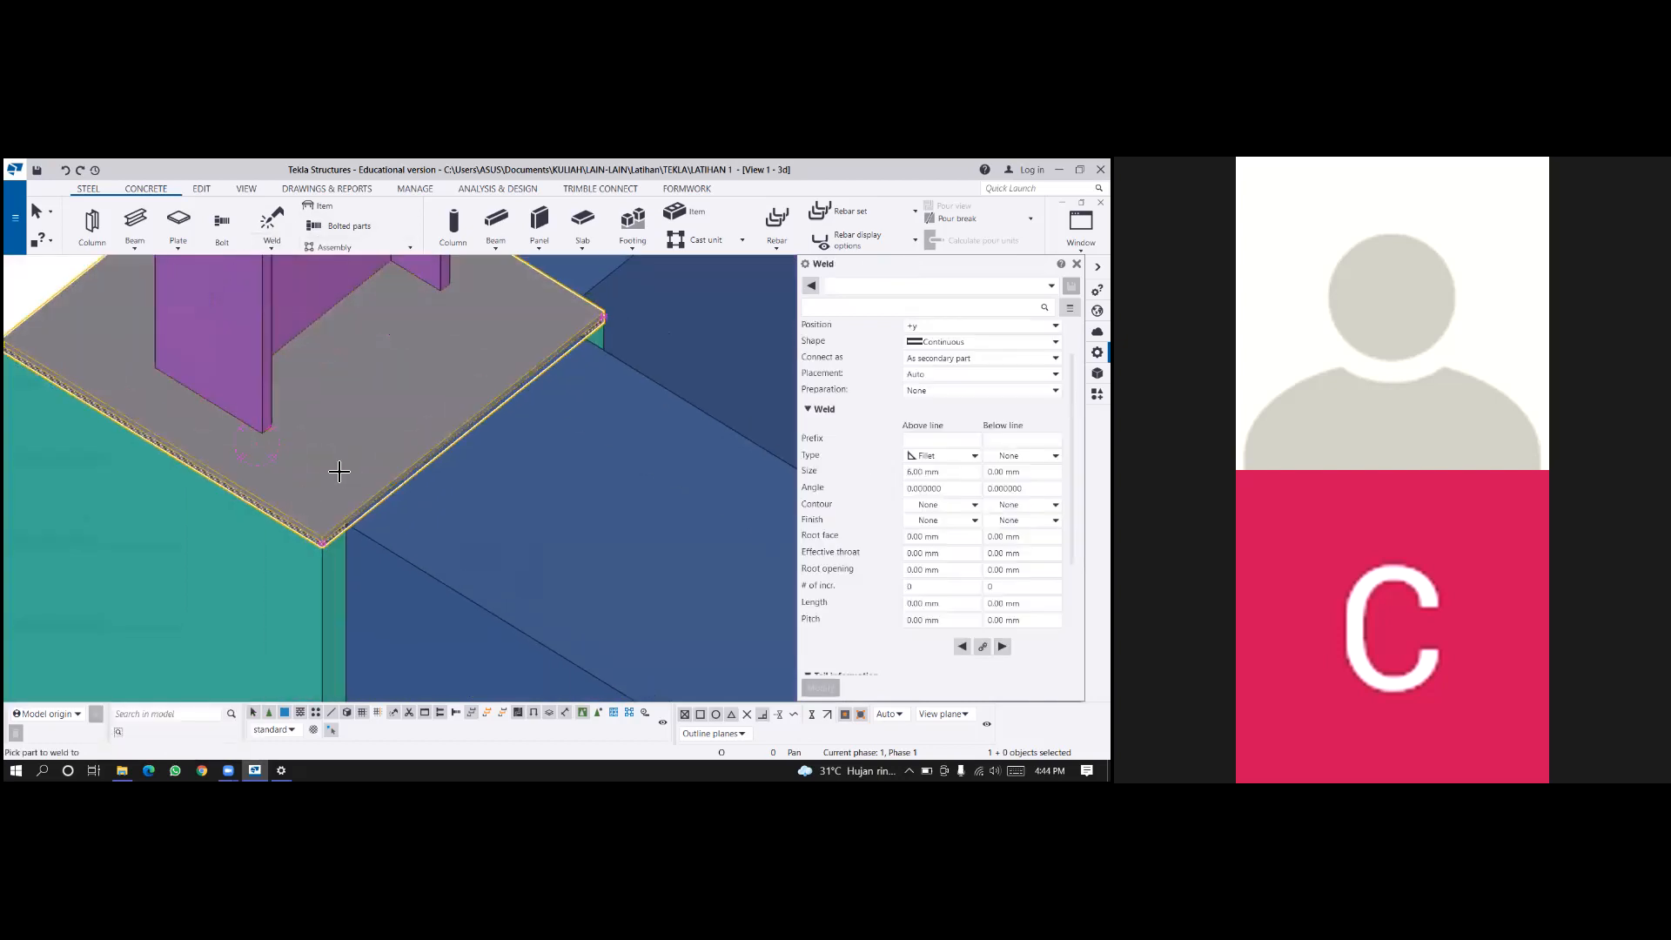
pyautogui.moveTo(305, 423); pyautogui.dragTo(371, 514, button='middle')
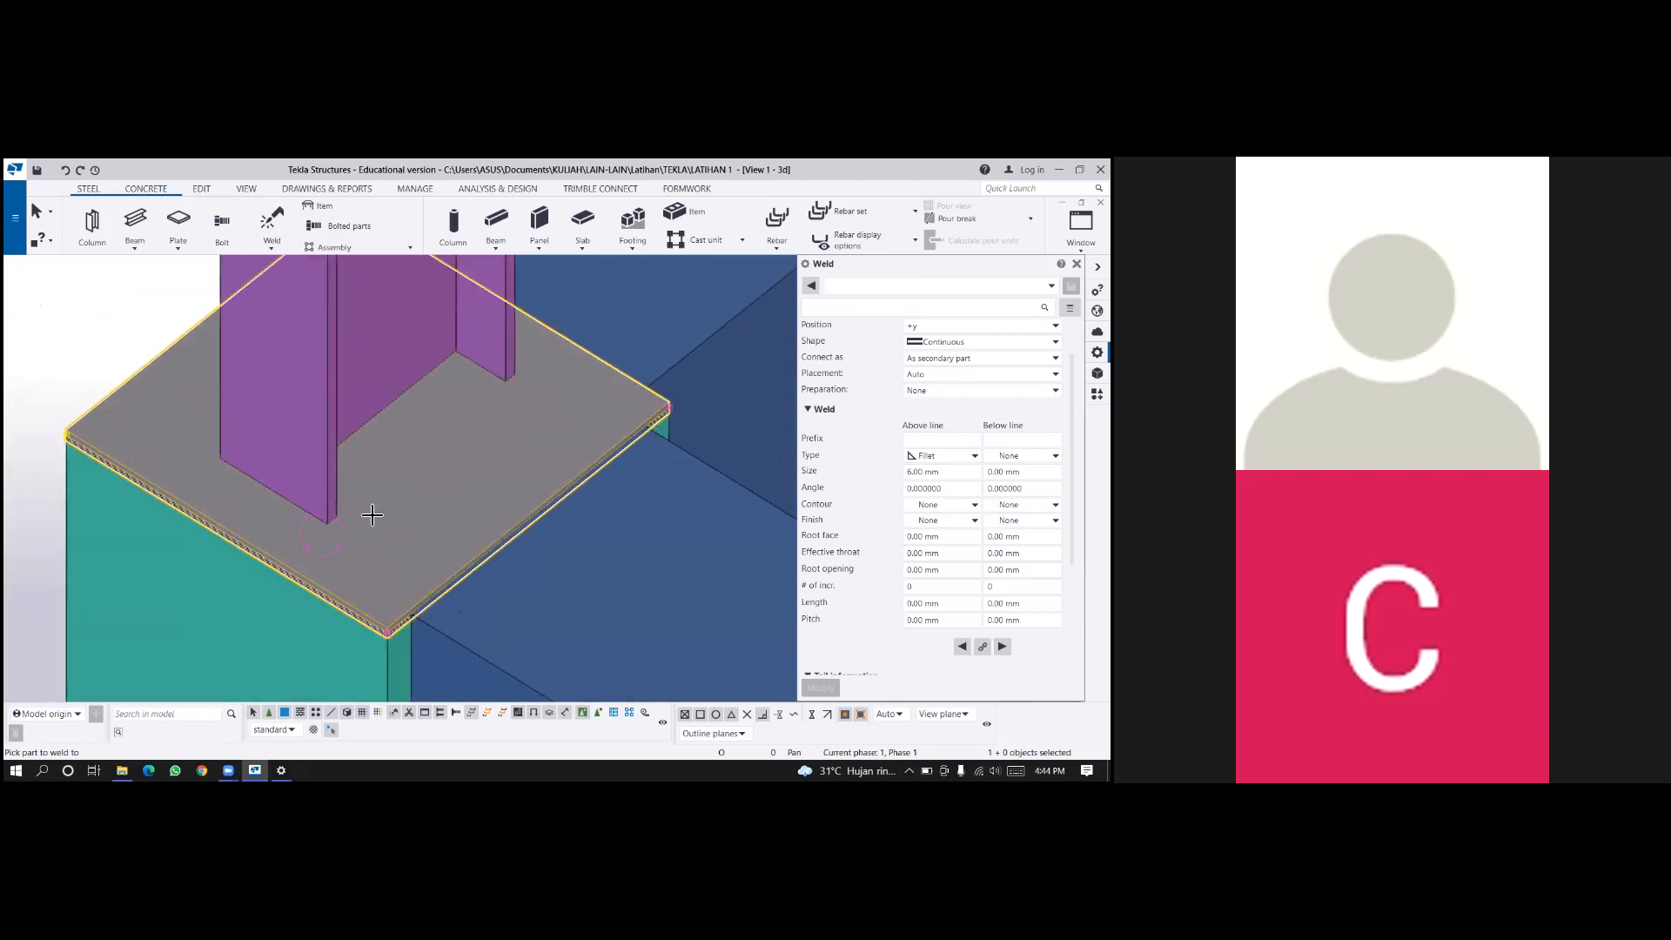
pyautogui.click(395, 534)
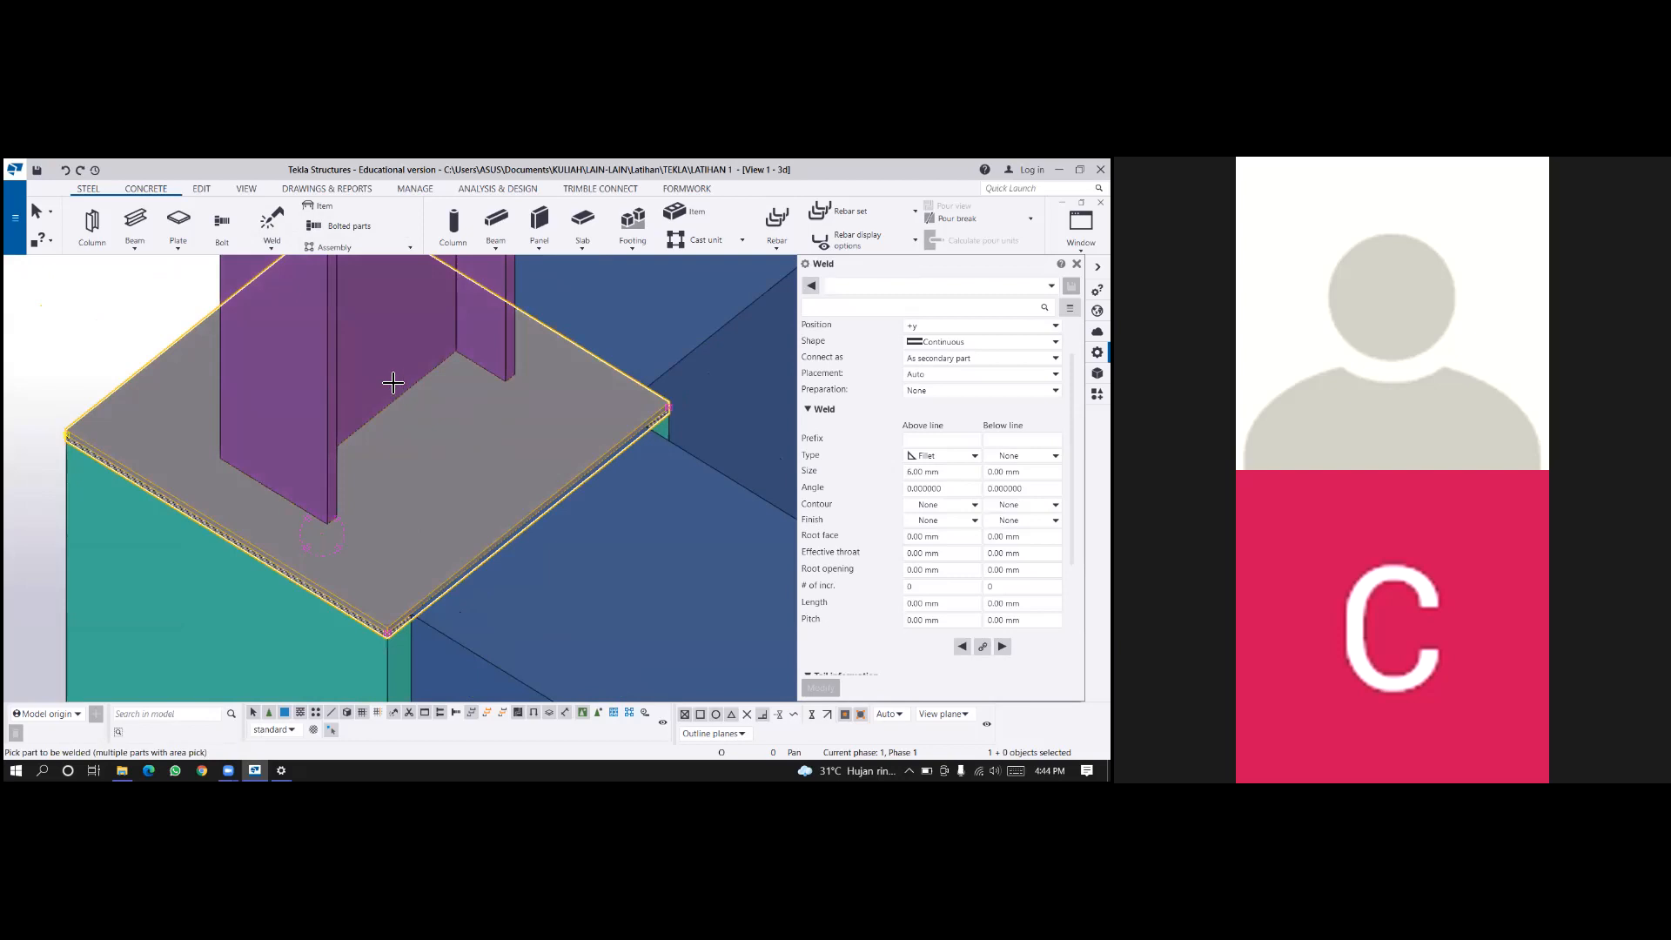
pyautogui.click(512, 439)
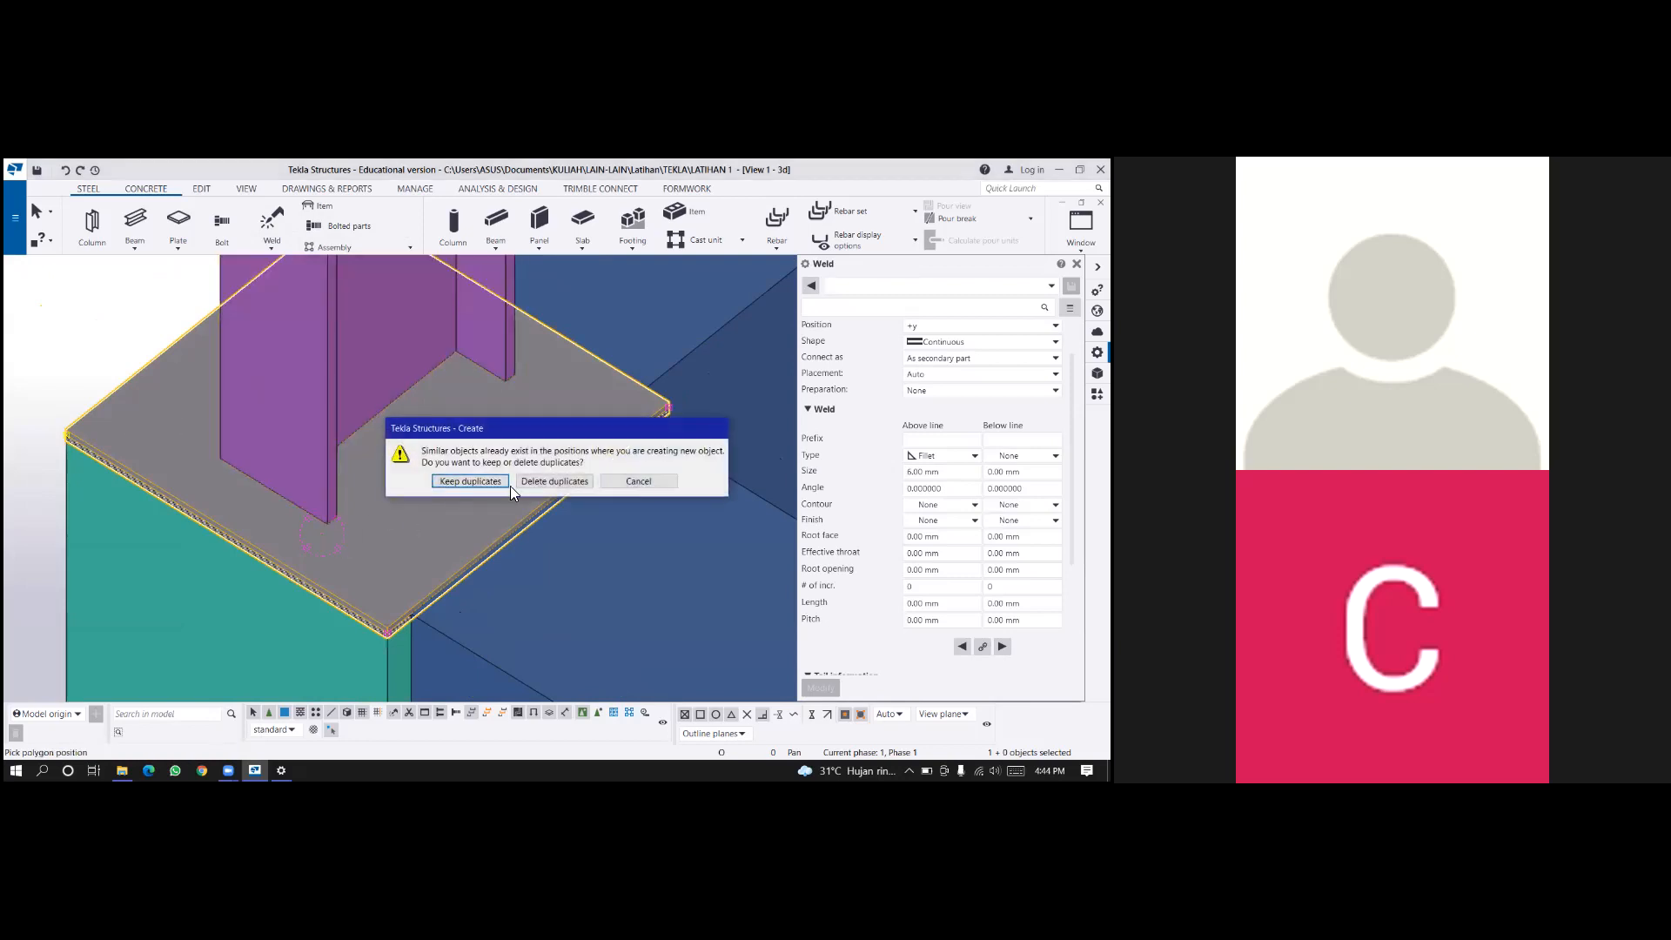
pyautogui.click(537, 485)
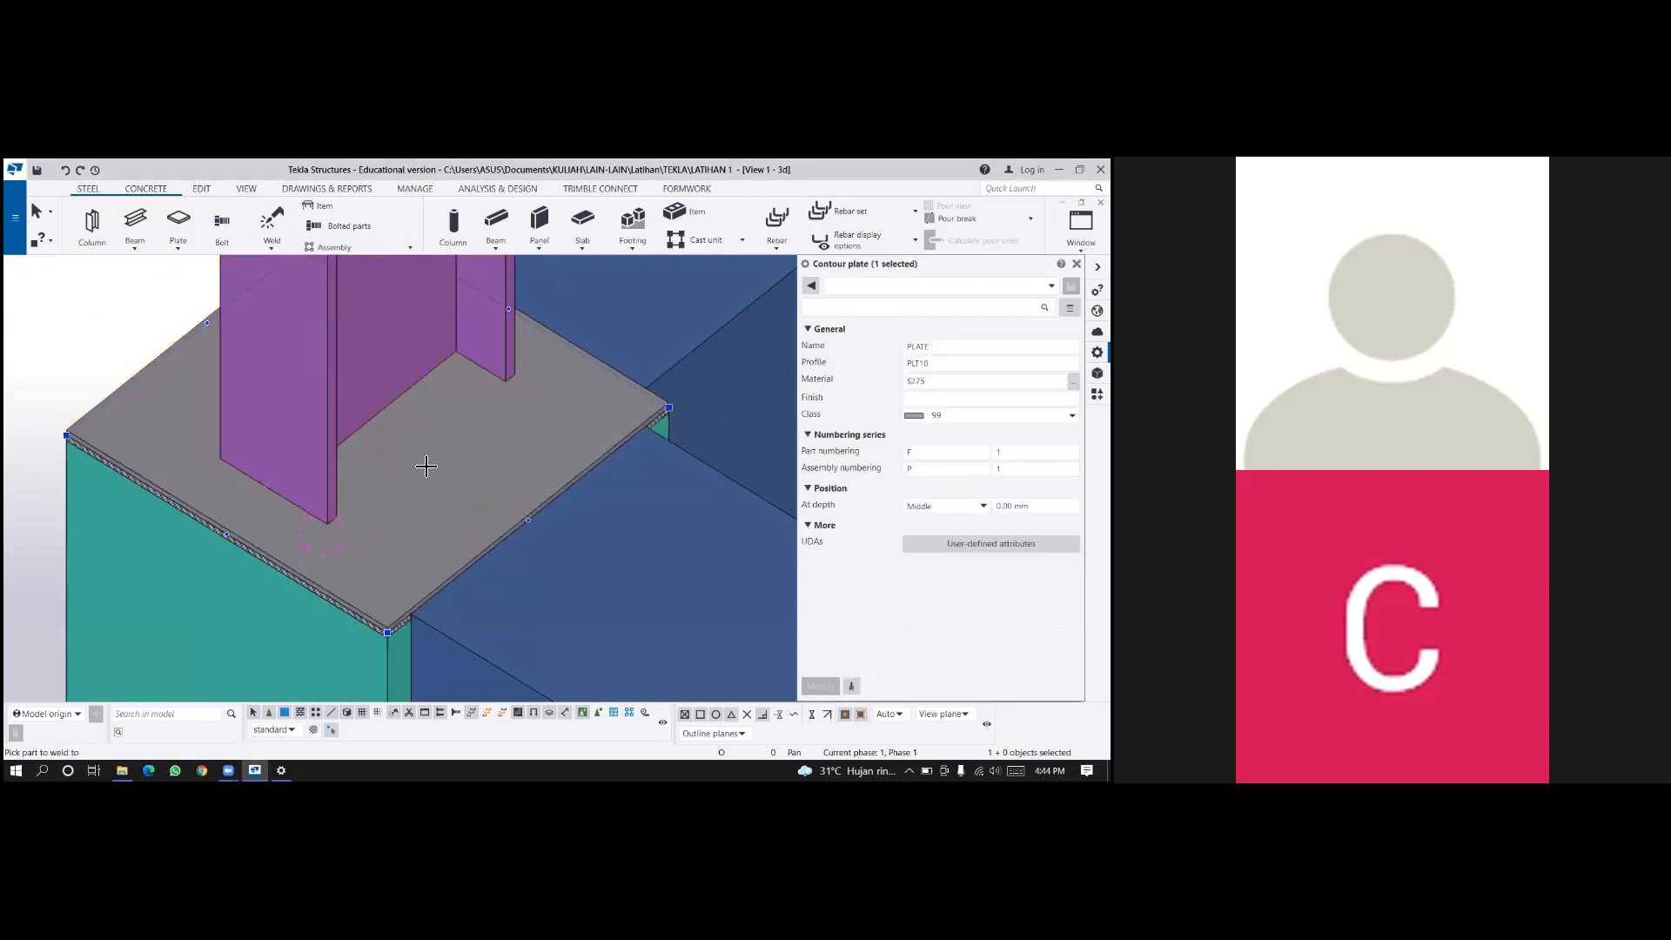
# Retry the polygon weld with the base plate as main part and the column as welded part, without tracing a path.
pyautogui.click(271, 249)
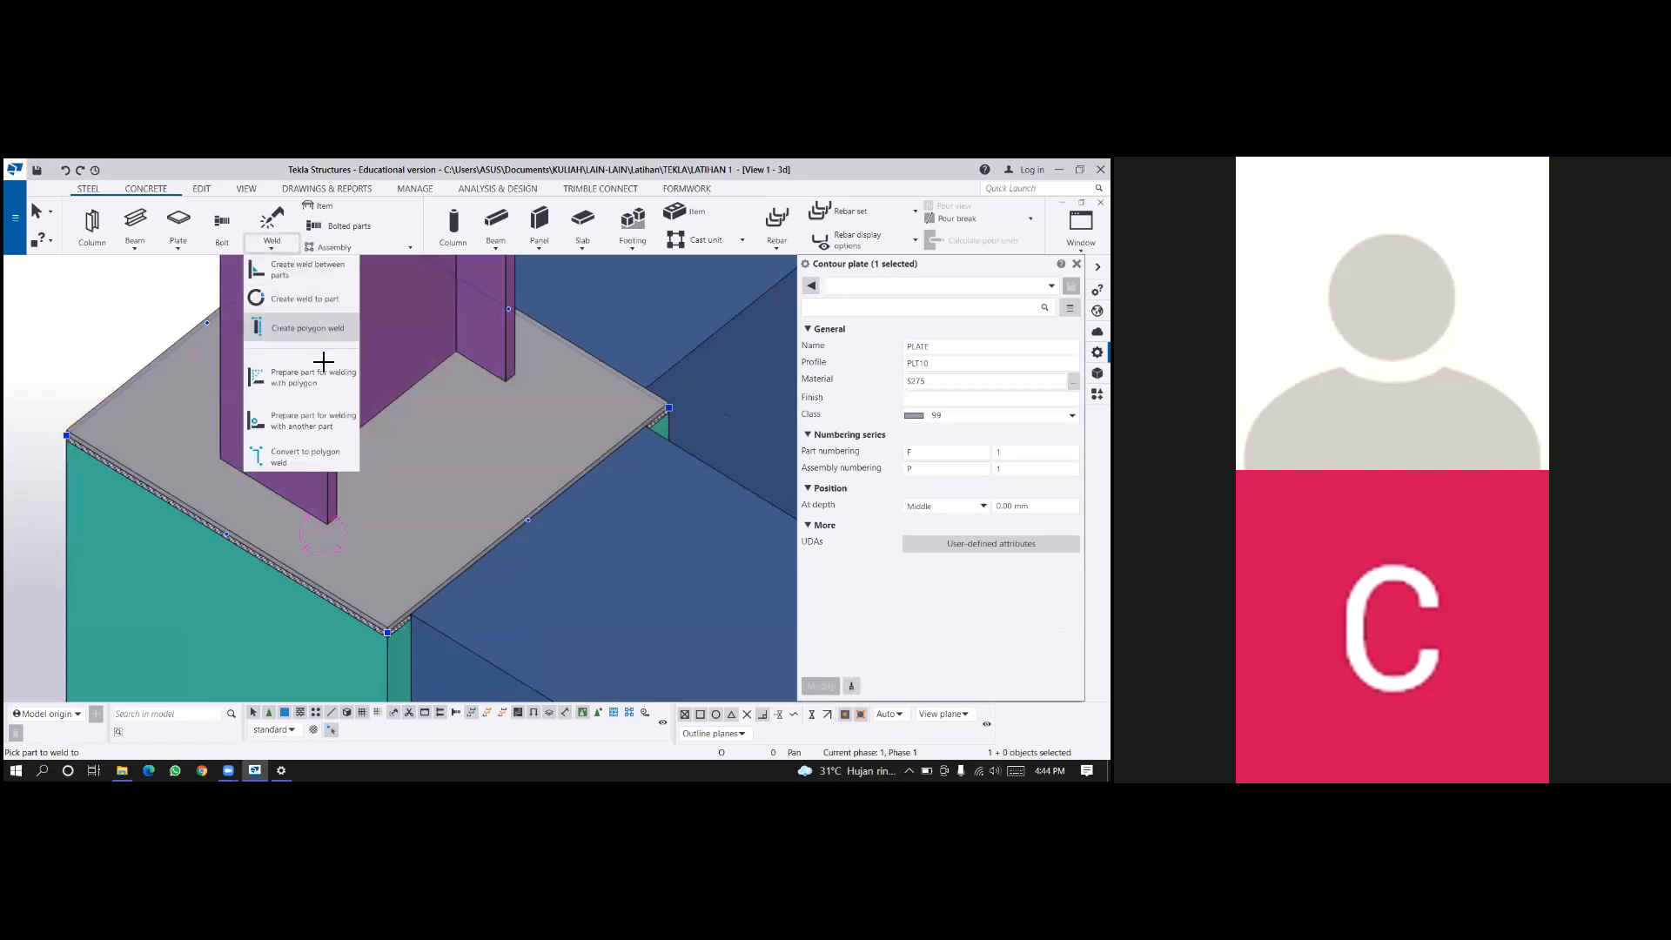
pyautogui.click(314, 329)
pyautogui.click(376, 566)
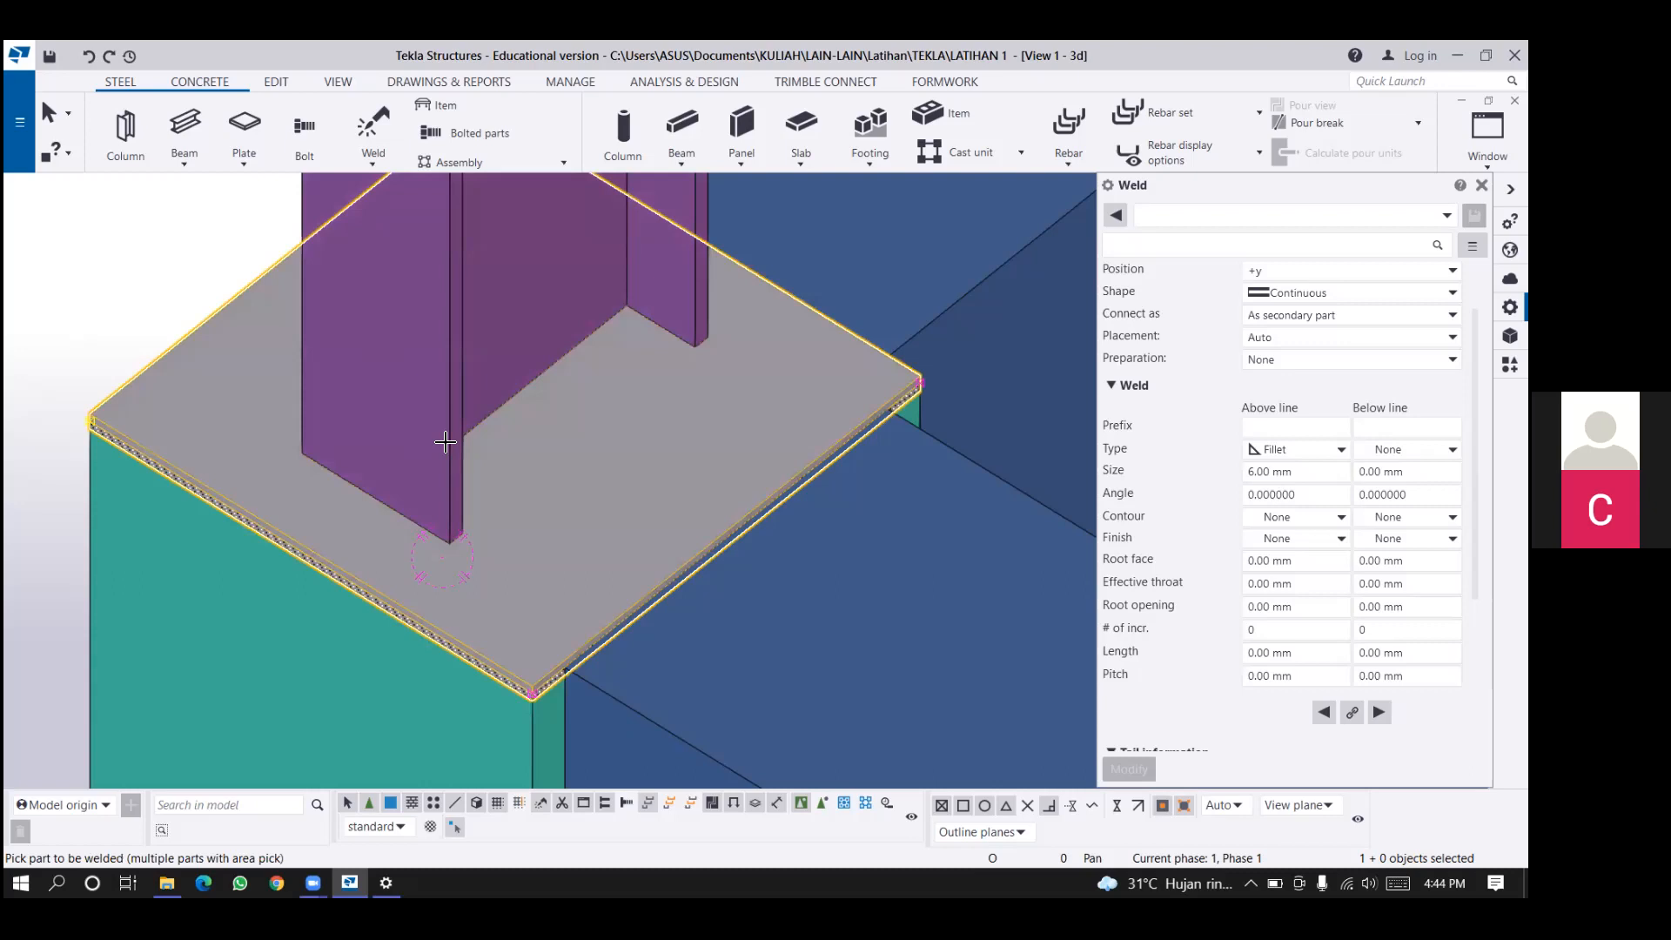
pyautogui.click(448, 408)
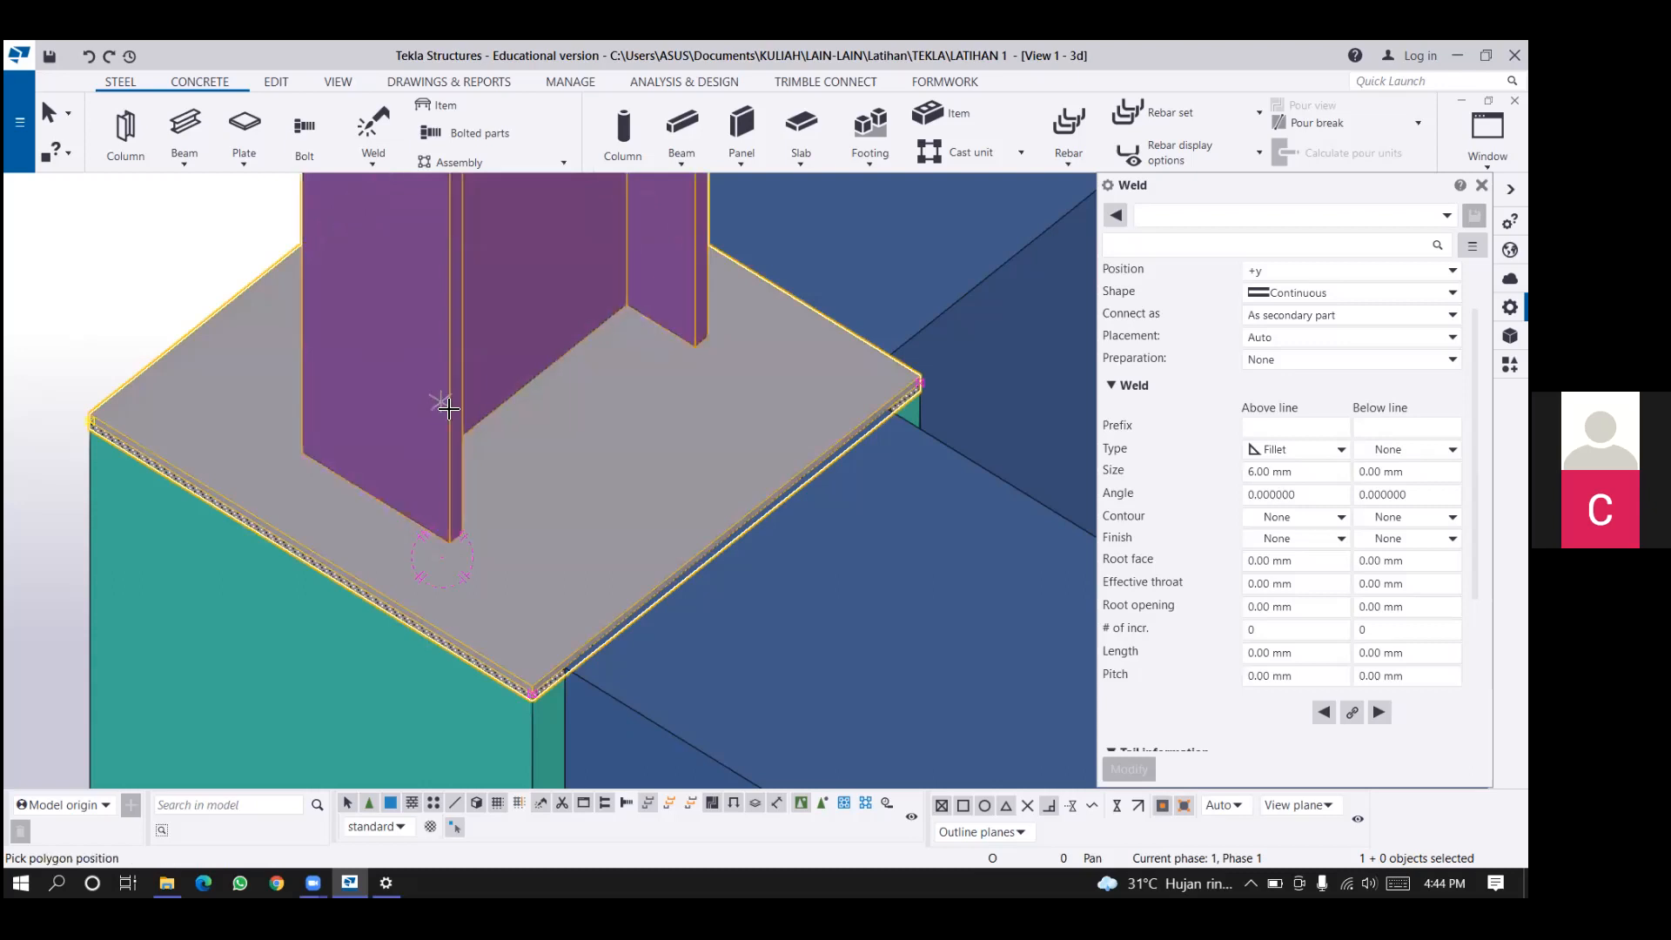
pyautogui.middleClick(552, 516)
pyautogui.click(659, 485)
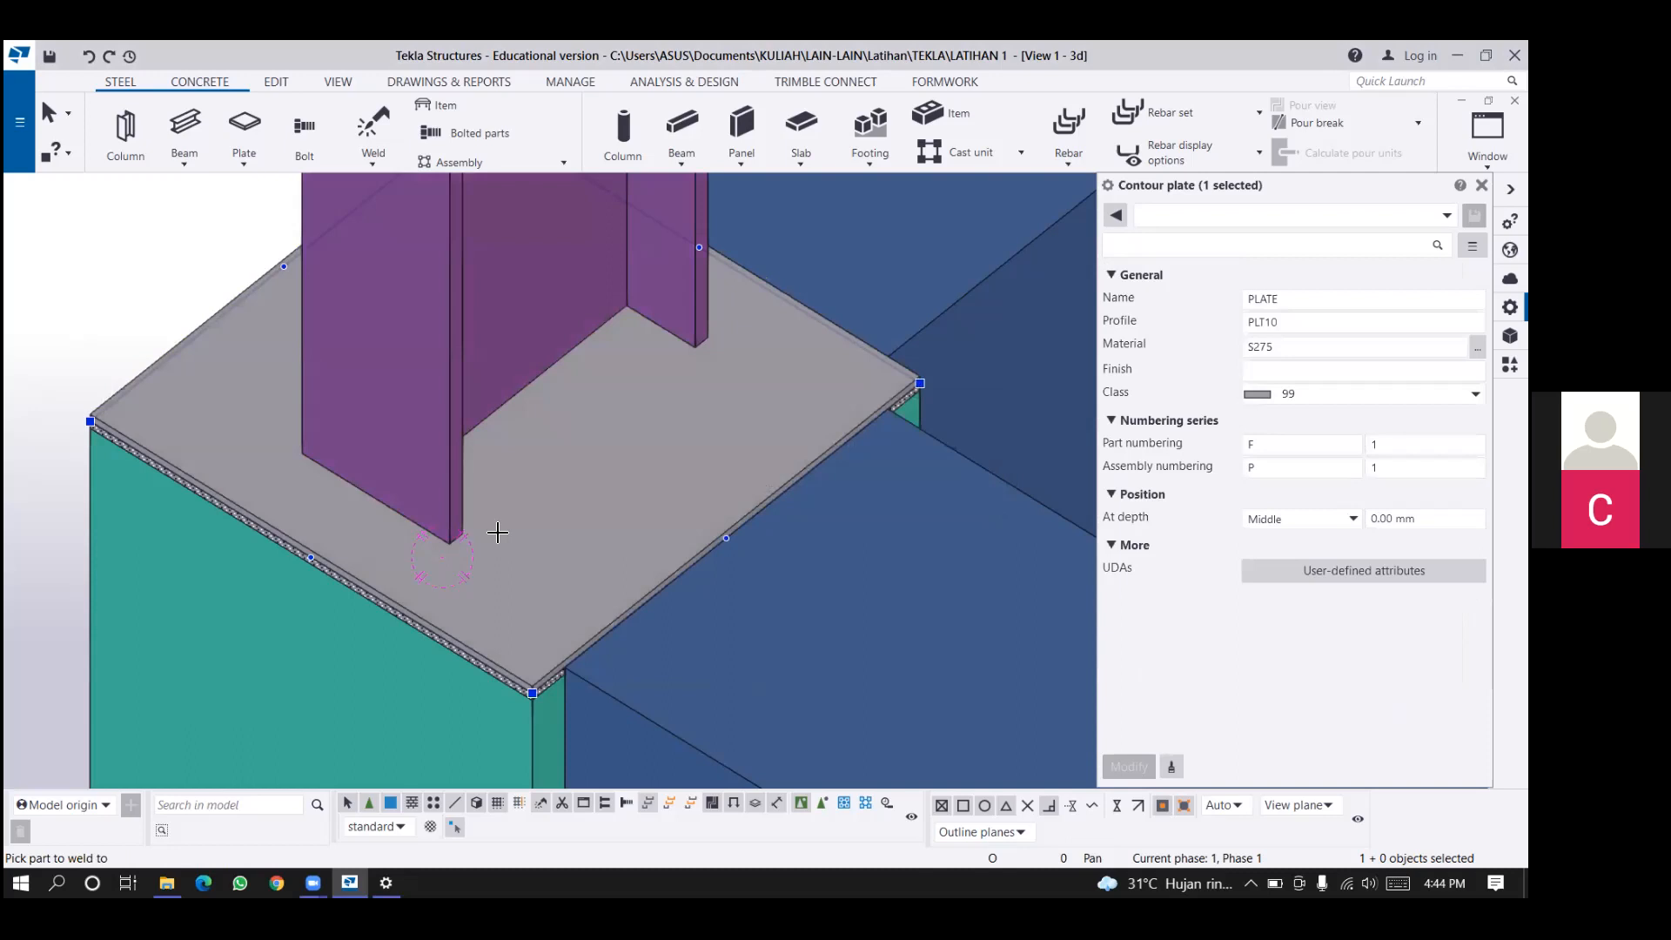
# Pick the base plate and column for welding, and trace the weld path along the first flange's inner side, the web and around the second flange.
pyautogui.click(497, 533)
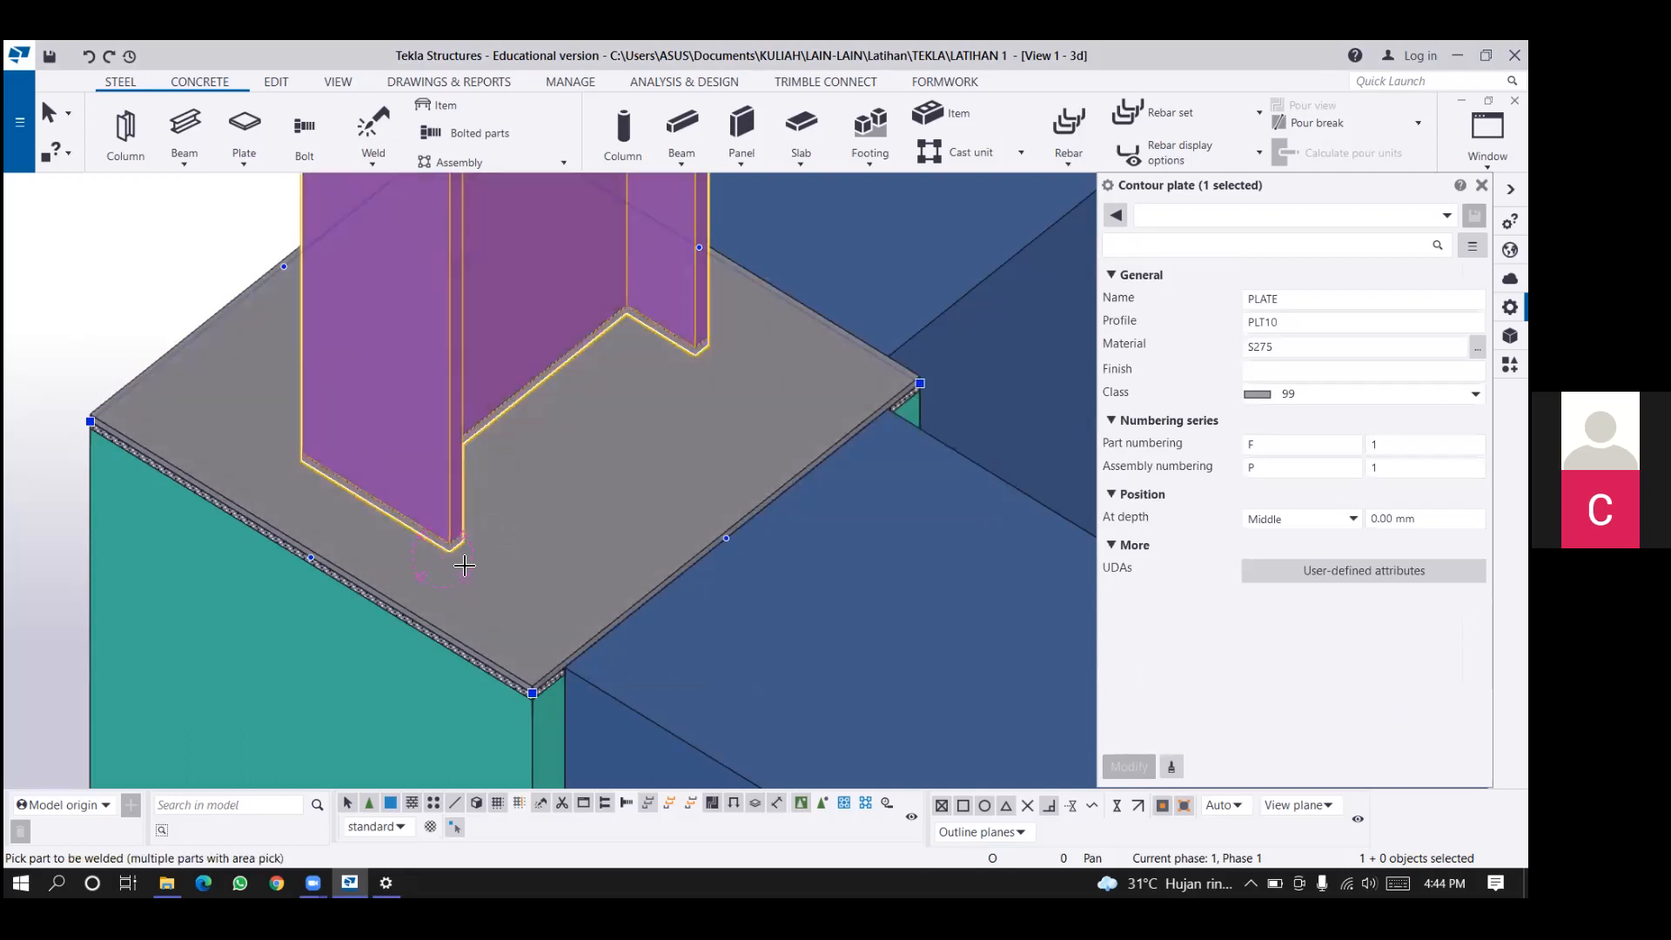
pyautogui.scroll(2, 474, 527)
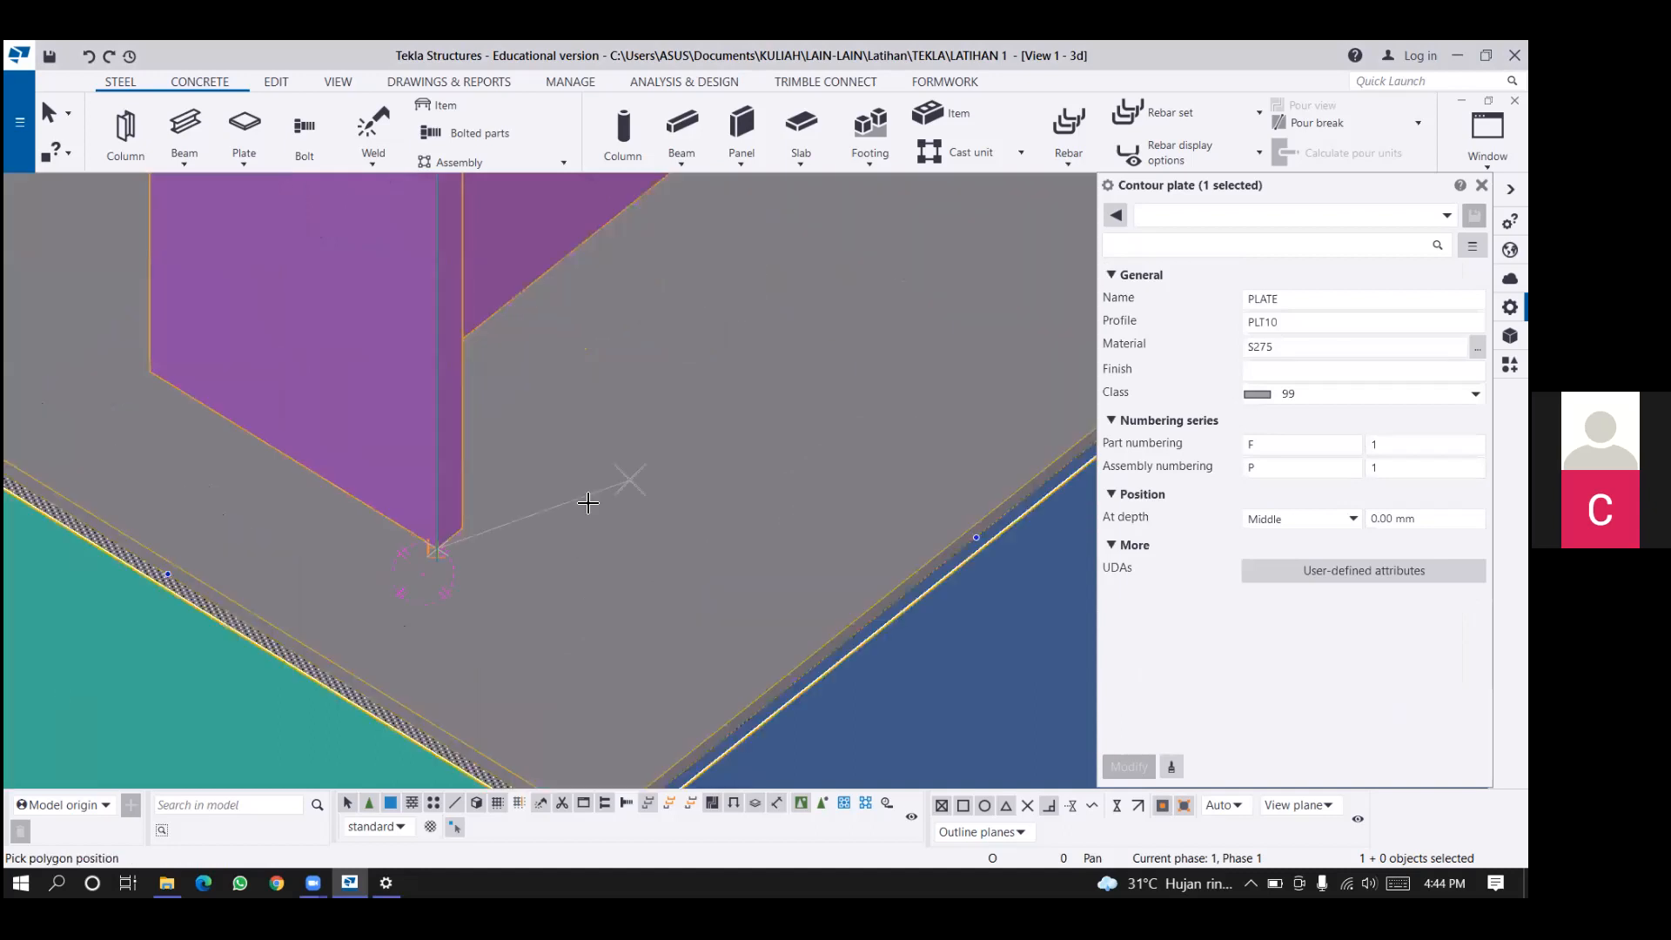
pyautogui.moveTo(642, 219); pyautogui.dragTo(534, 268, button='middle')
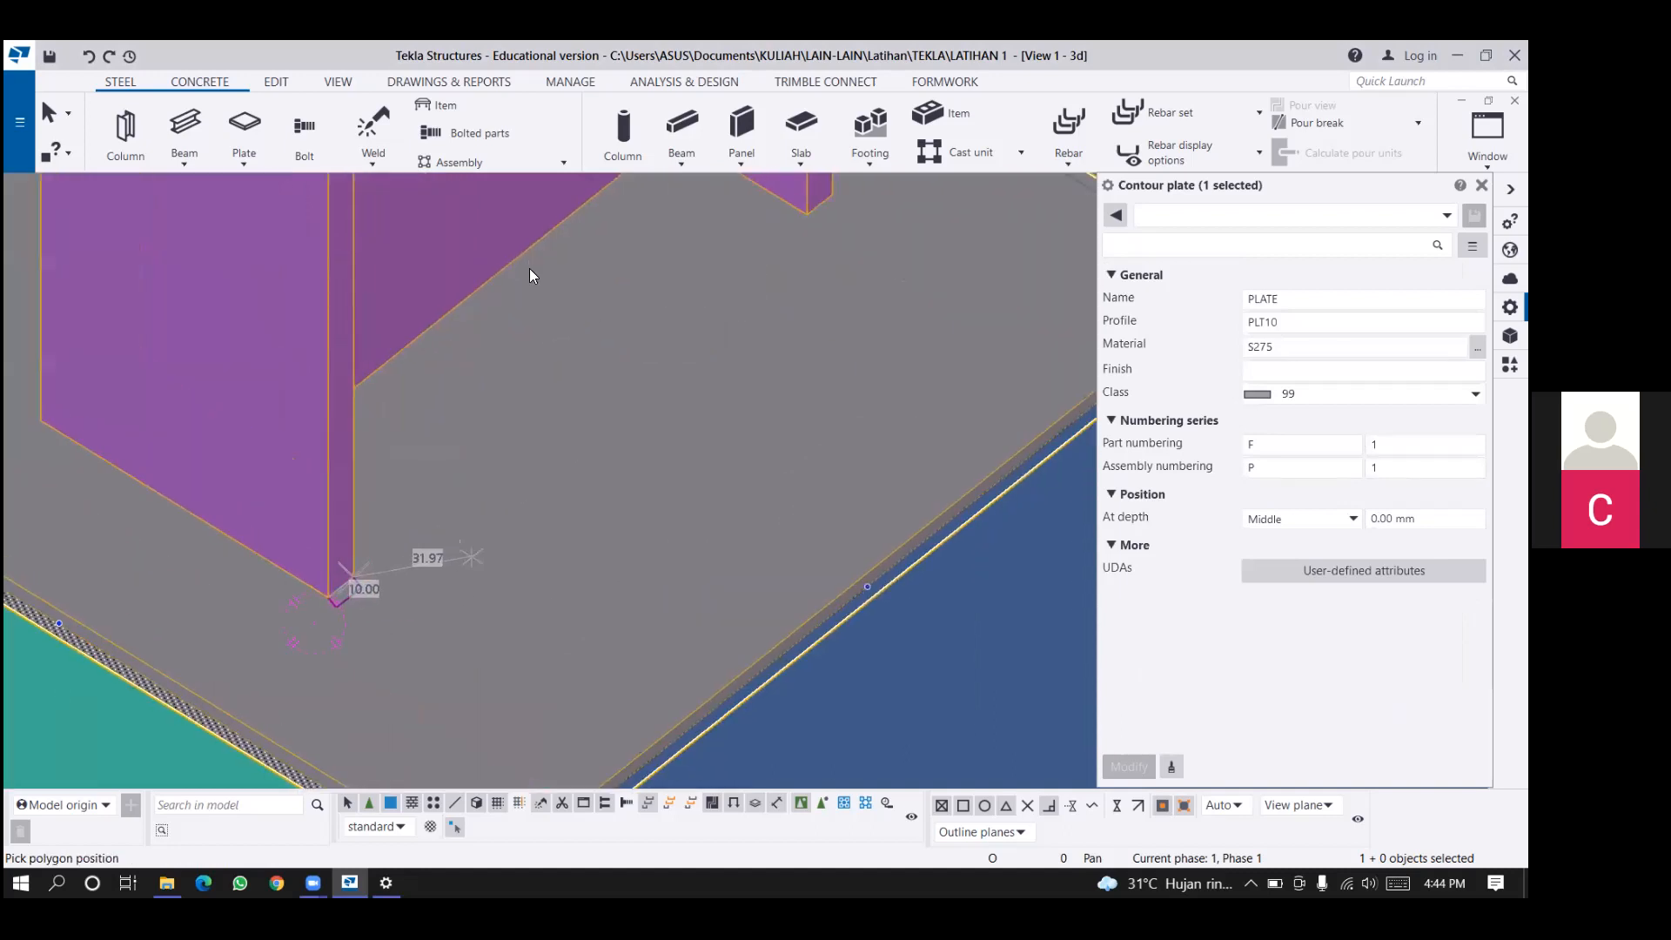
pyautogui.click(529, 268)
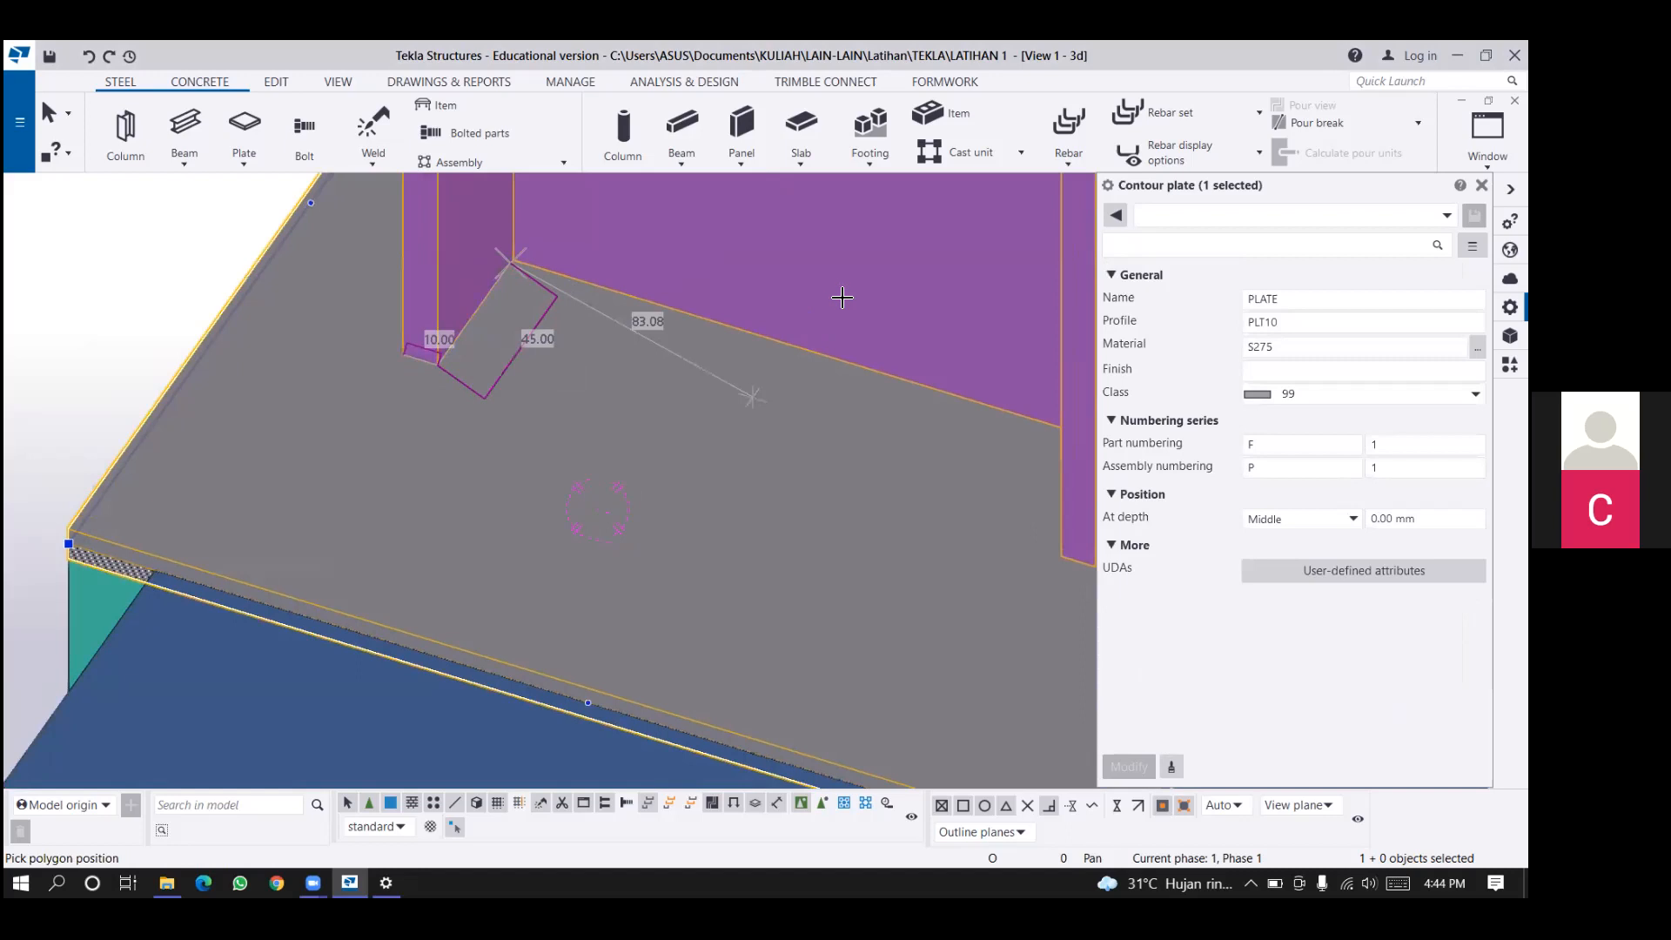
pyautogui.click(894, 422)
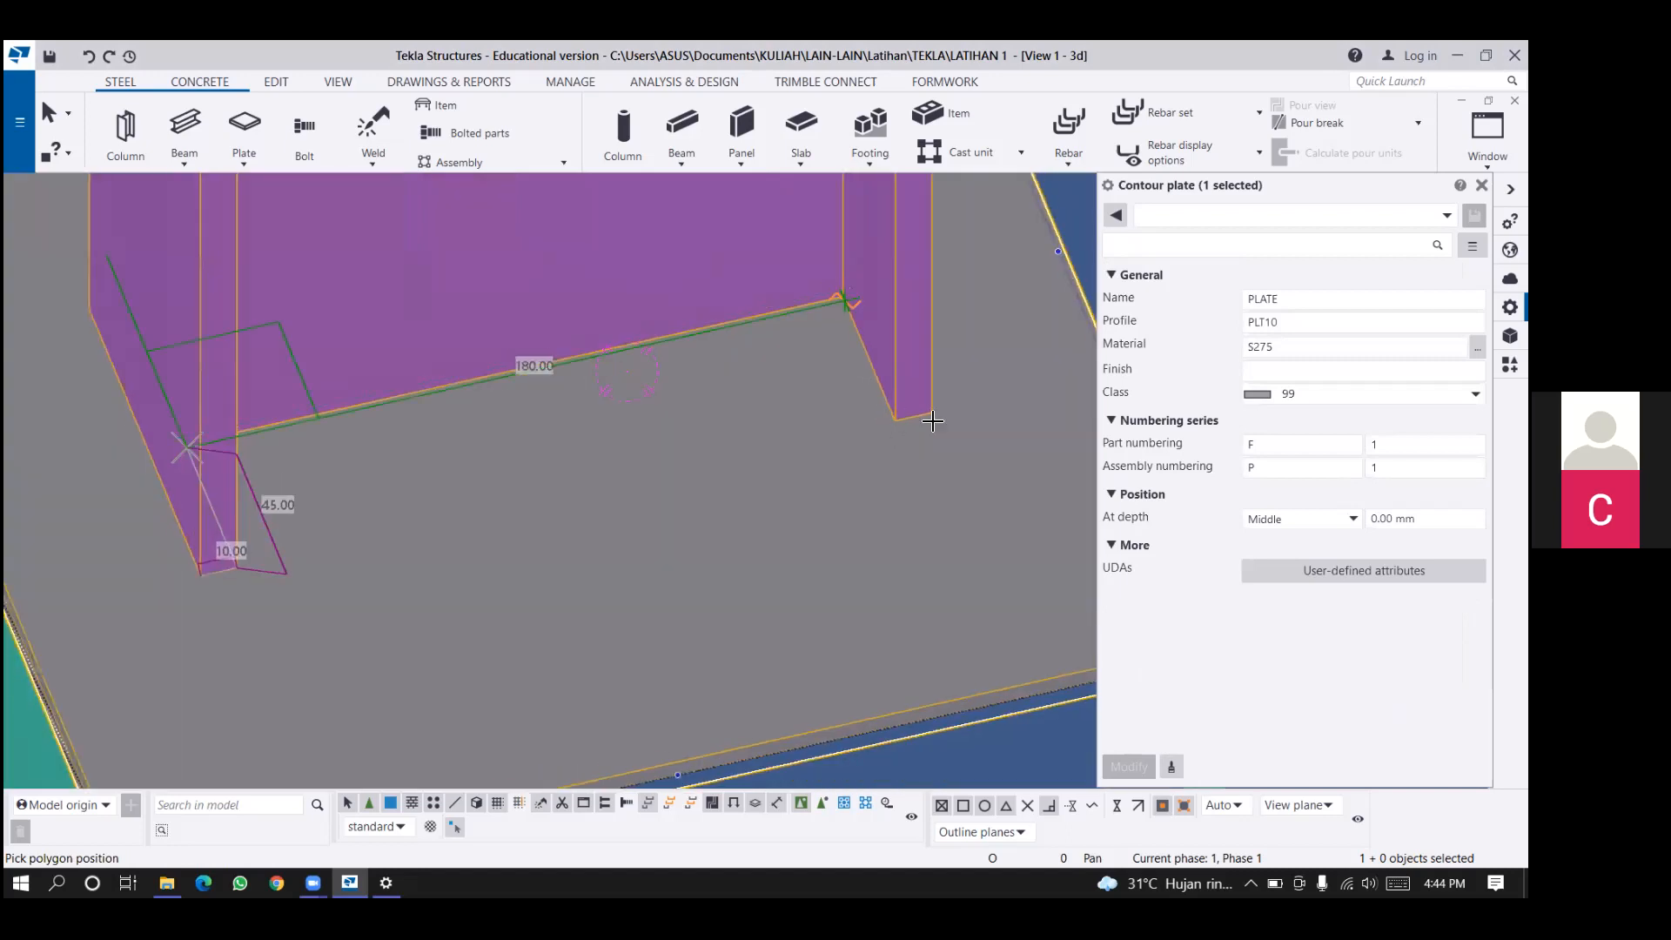
pyautogui.click(933, 420)
pyautogui.moveTo(623, 482); pyautogui.dragTo(771, 423, button='middle')
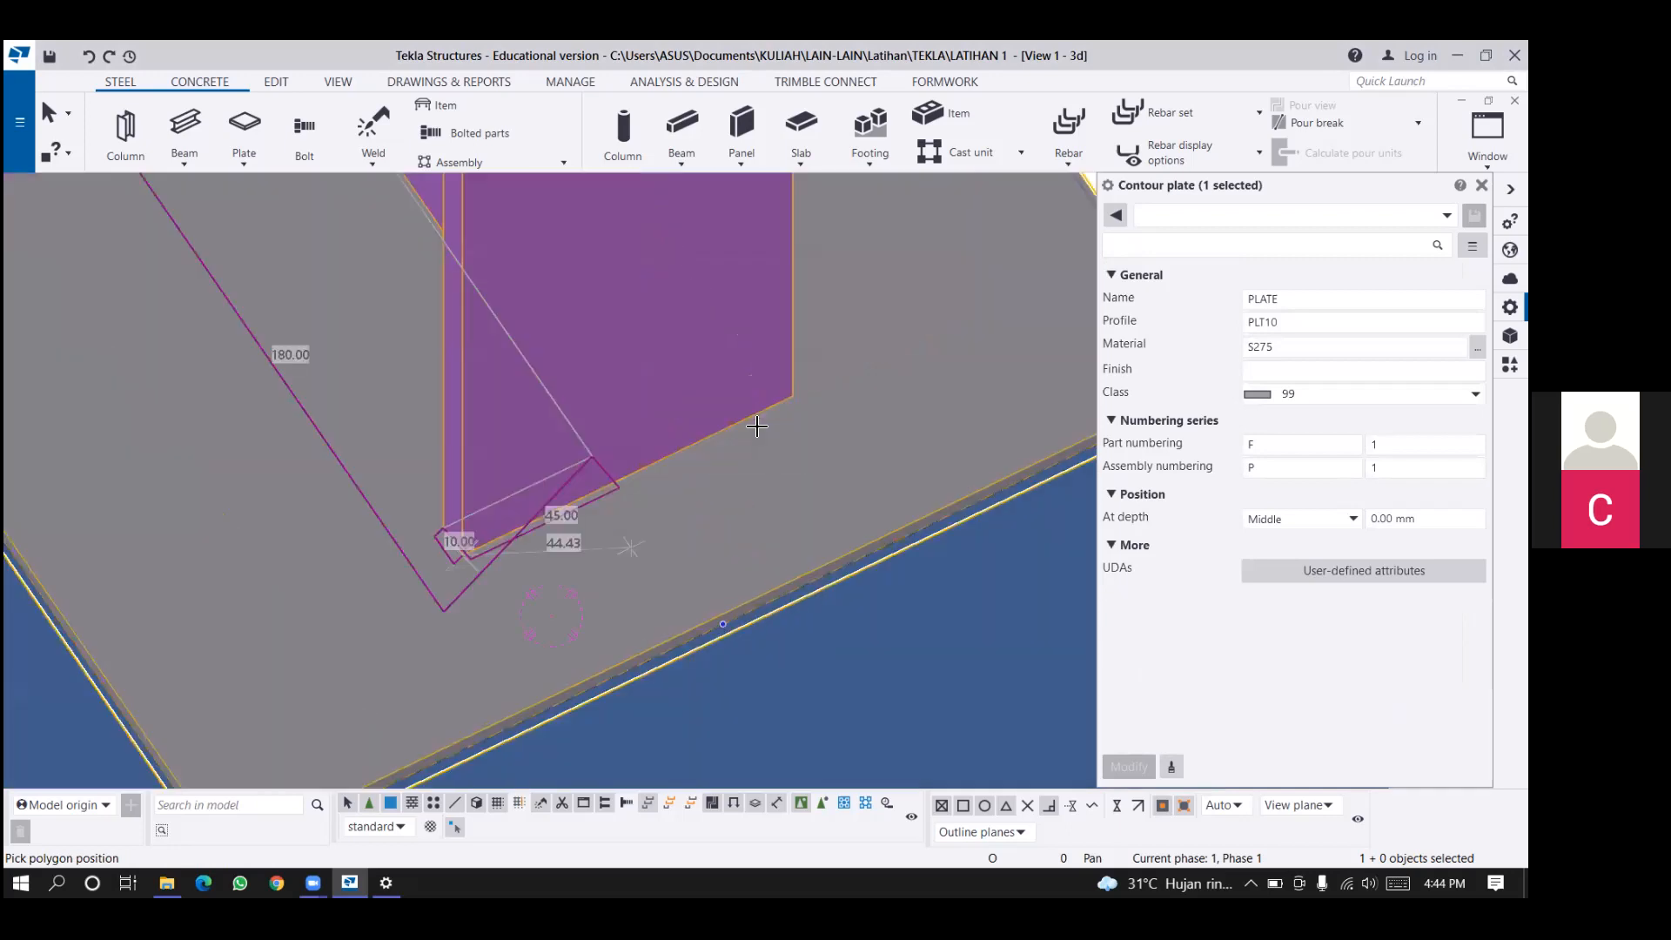
pyautogui.click(754, 423)
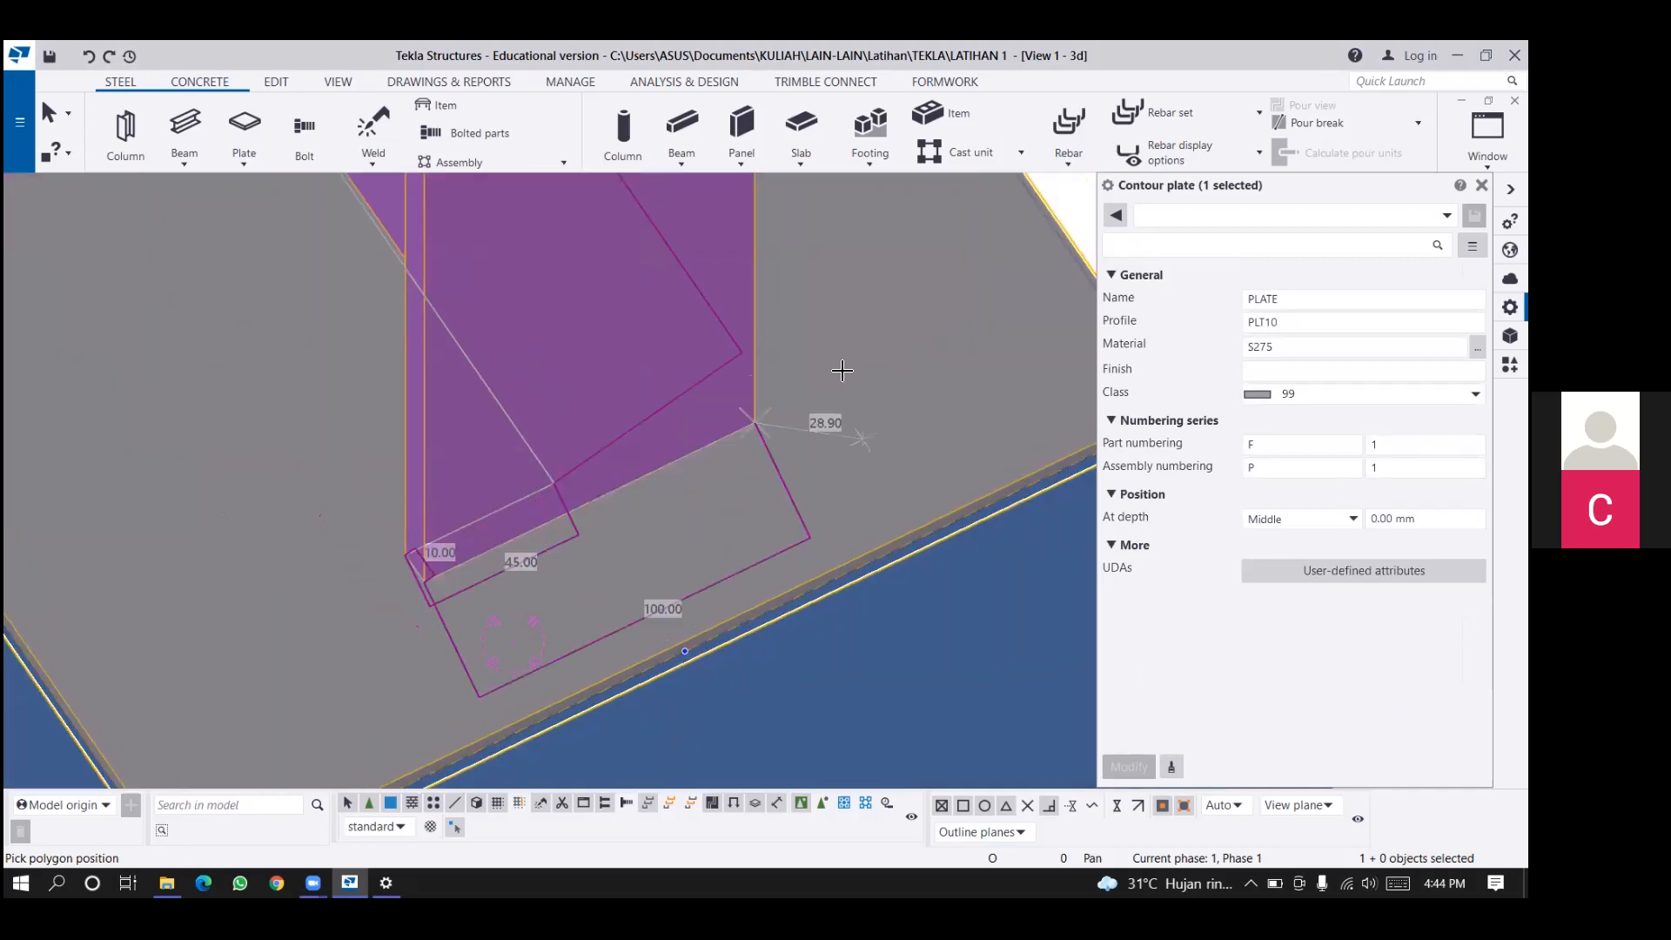
# Trace the rest of the weld path along the column's other side and around the first flange, and finish the polygon weld.
pyautogui.keyDown('ctrl'); pyautogui.moveTo(841, 371); pyautogui.dragTo(637, 420, button='middle'); pyautogui.keyUp('ctrl')
pyautogui.moveTo(859, 397); pyautogui.dragTo(594, 223, button='middle')
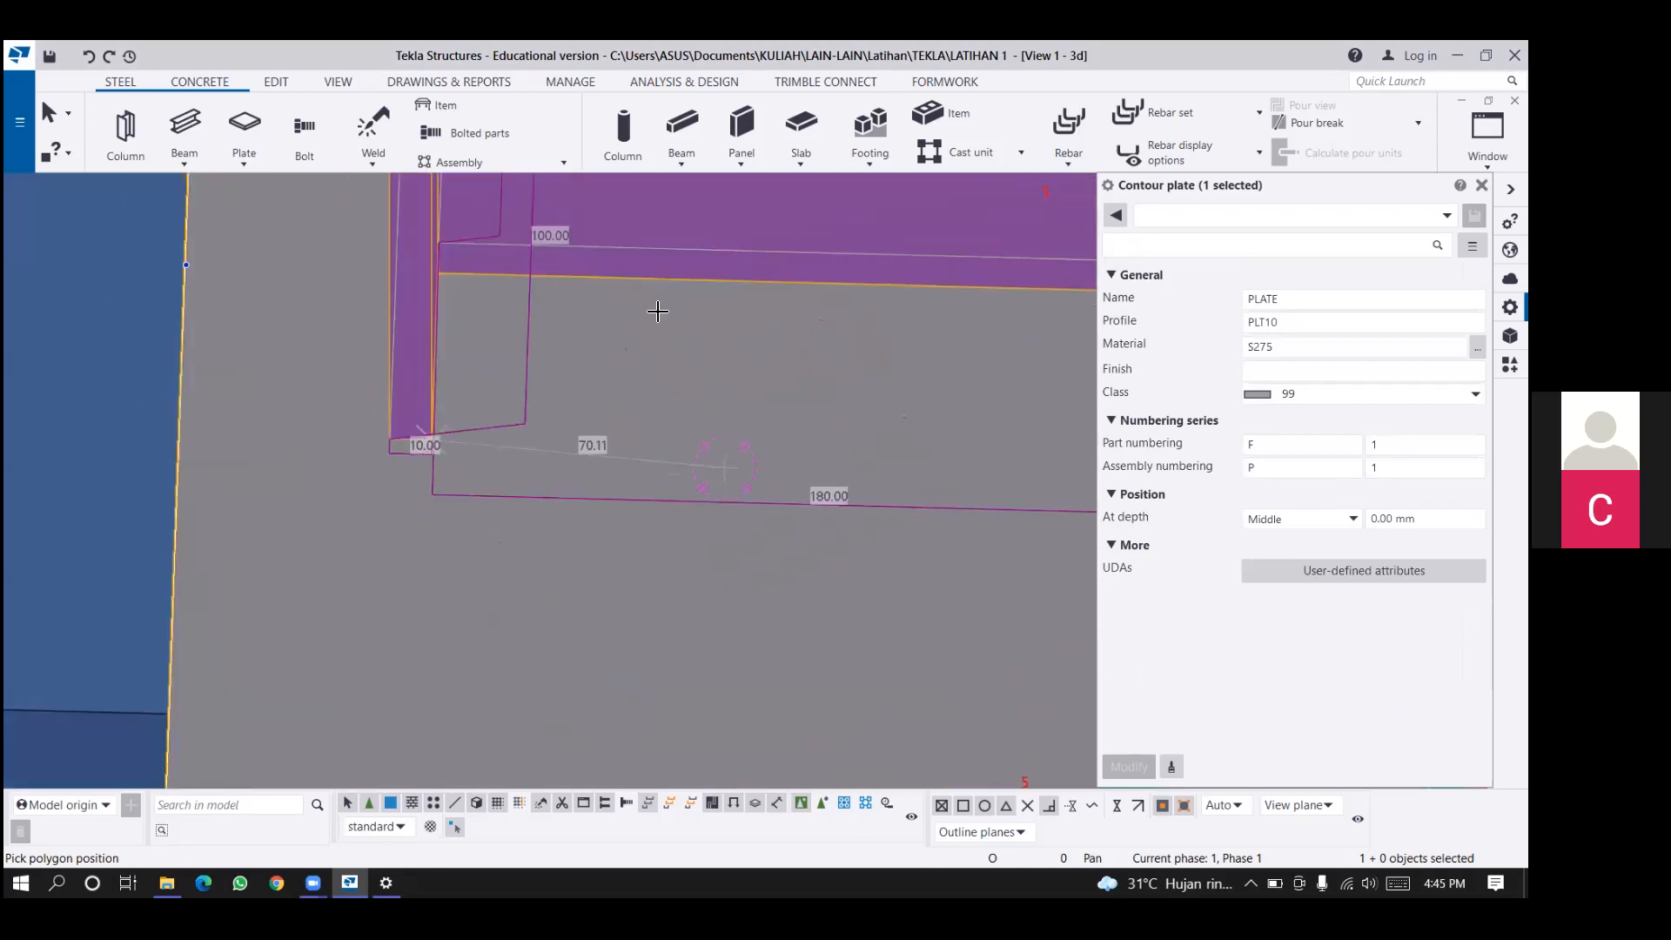
pyautogui.moveTo(0, 0); pyautogui.dragTo(0, 0)
pyautogui.click(801, 254)
pyautogui.click(896, 384)
pyautogui.moveTo(695, 479); pyautogui.dragTo(670, 597, button='middle')
pyautogui.keyDown('ctrl'); pyautogui.moveTo(901, 494); pyautogui.dragTo(548, 524, button='middle'); pyautogui.keyUp('ctrl')
pyautogui.scroll(2, 849, 400)
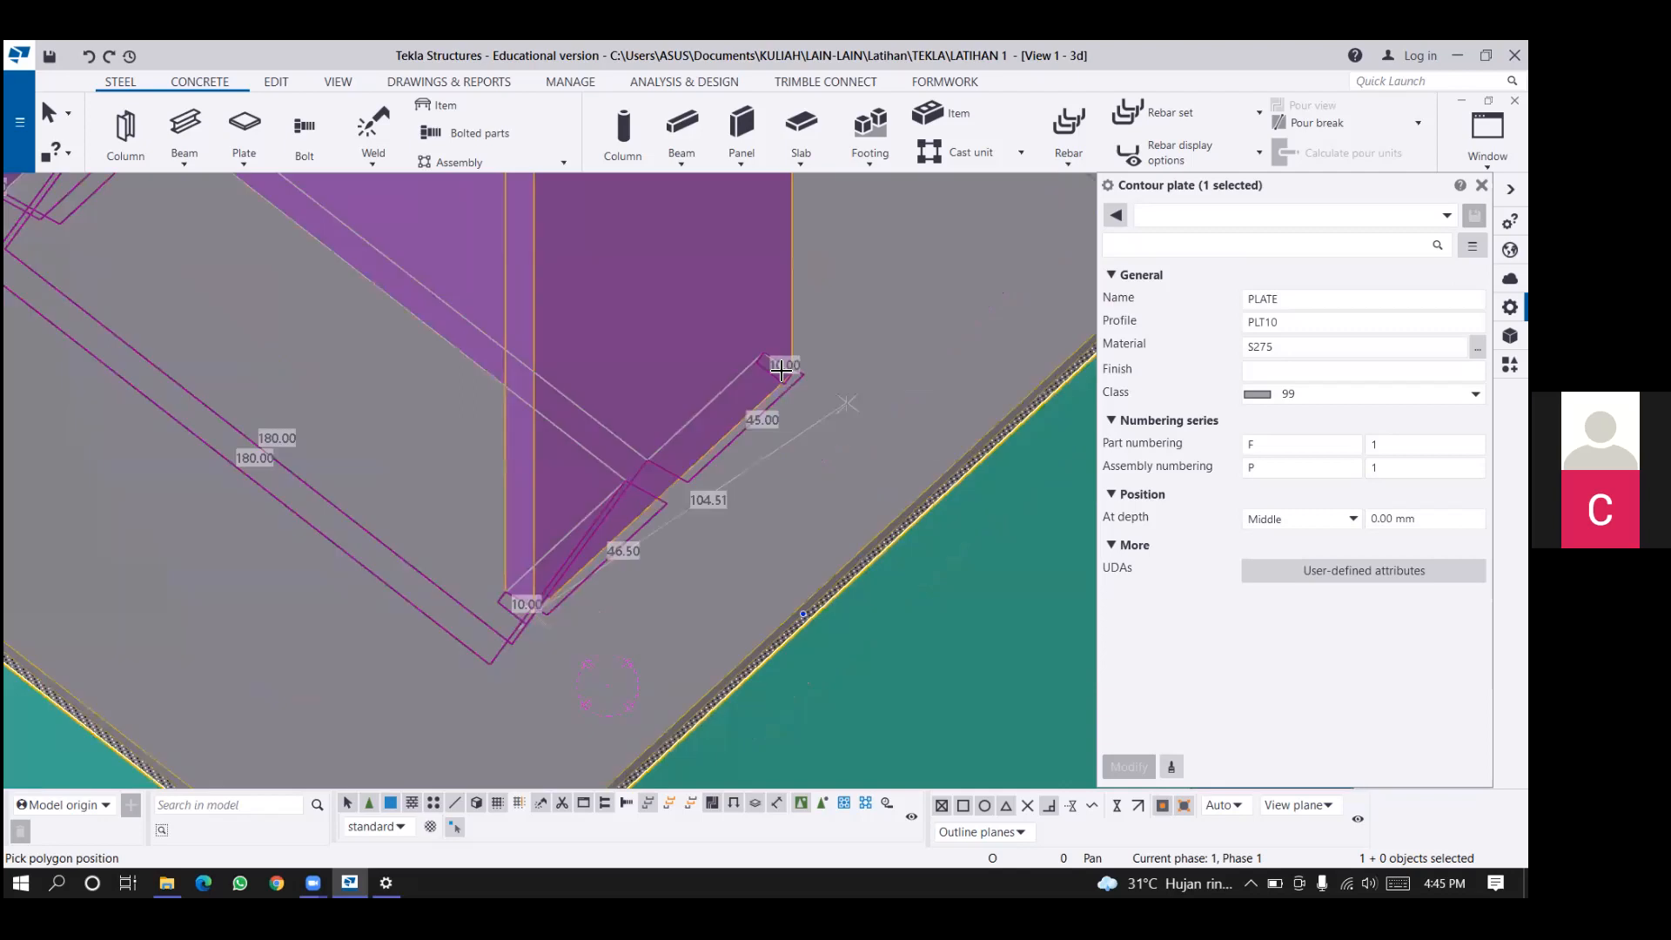
pyautogui.click(785, 372)
pyautogui.middleClick(832, 551)
# Examine the finished polygon weld around the steel column's foot on the base plate from different sides.
pyautogui.scroll(-5, 832, 552)
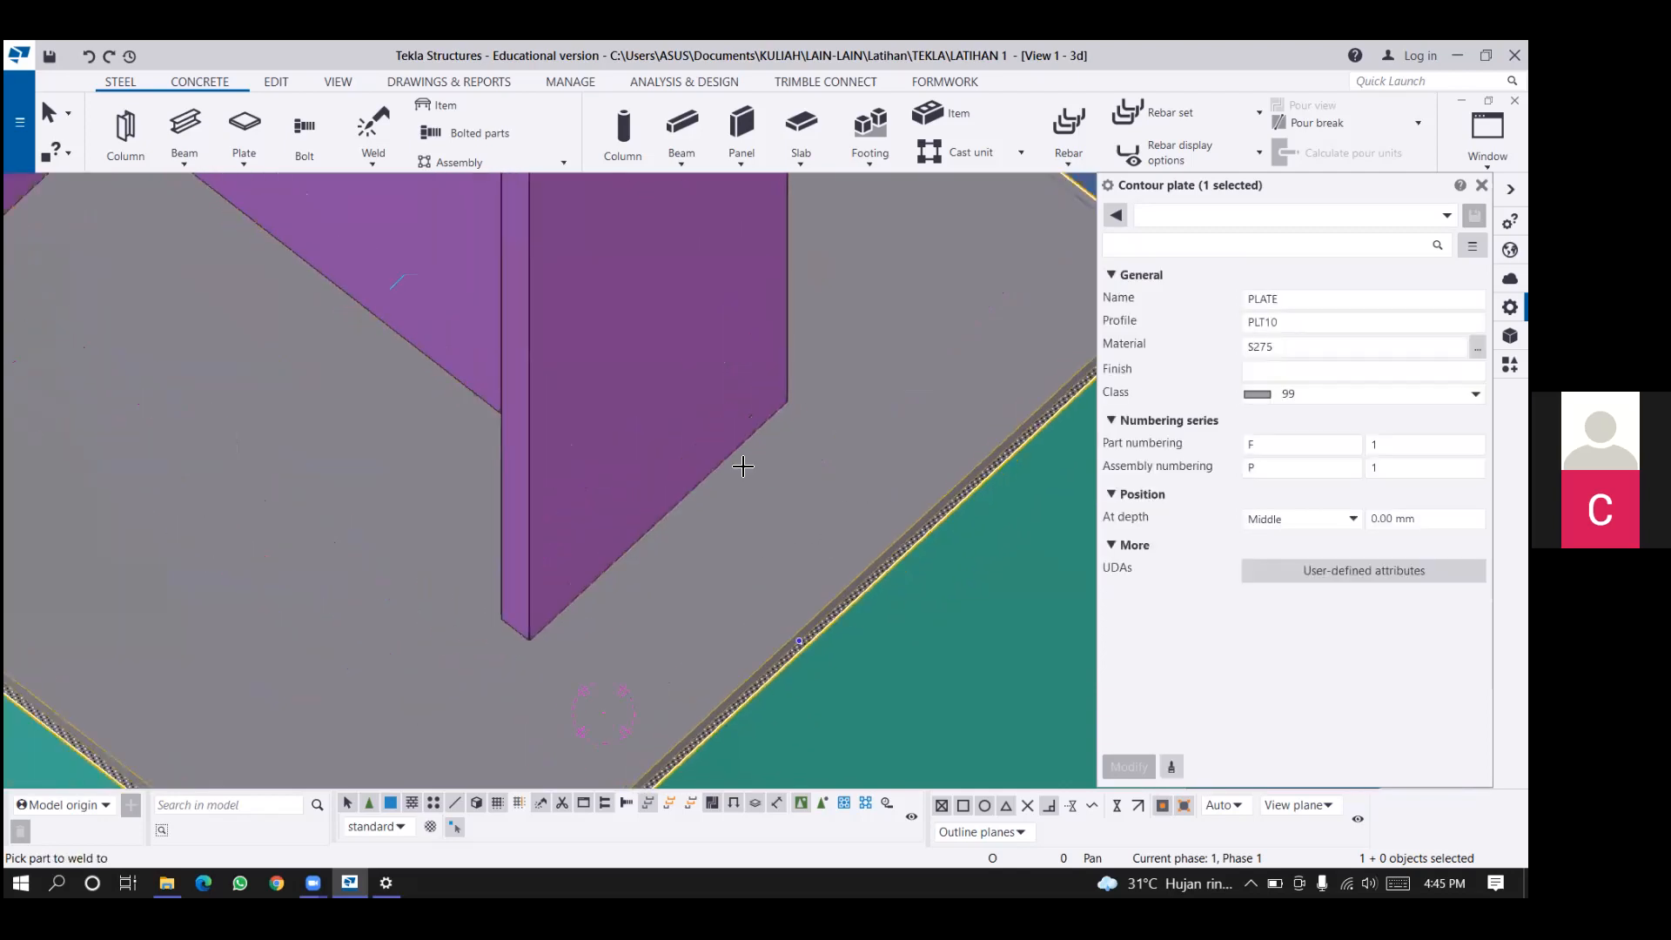
pyautogui.moveTo(693, 476); pyautogui.dragTo(667, 477, button='middle')
pyautogui.scroll(1, 583, 462)
pyautogui.moveTo(614, 386); pyautogui.dragTo(507, 411, button='middle')
pyautogui.scroll(1, 539, 407)
pyautogui.scroll(2, 509, 407)
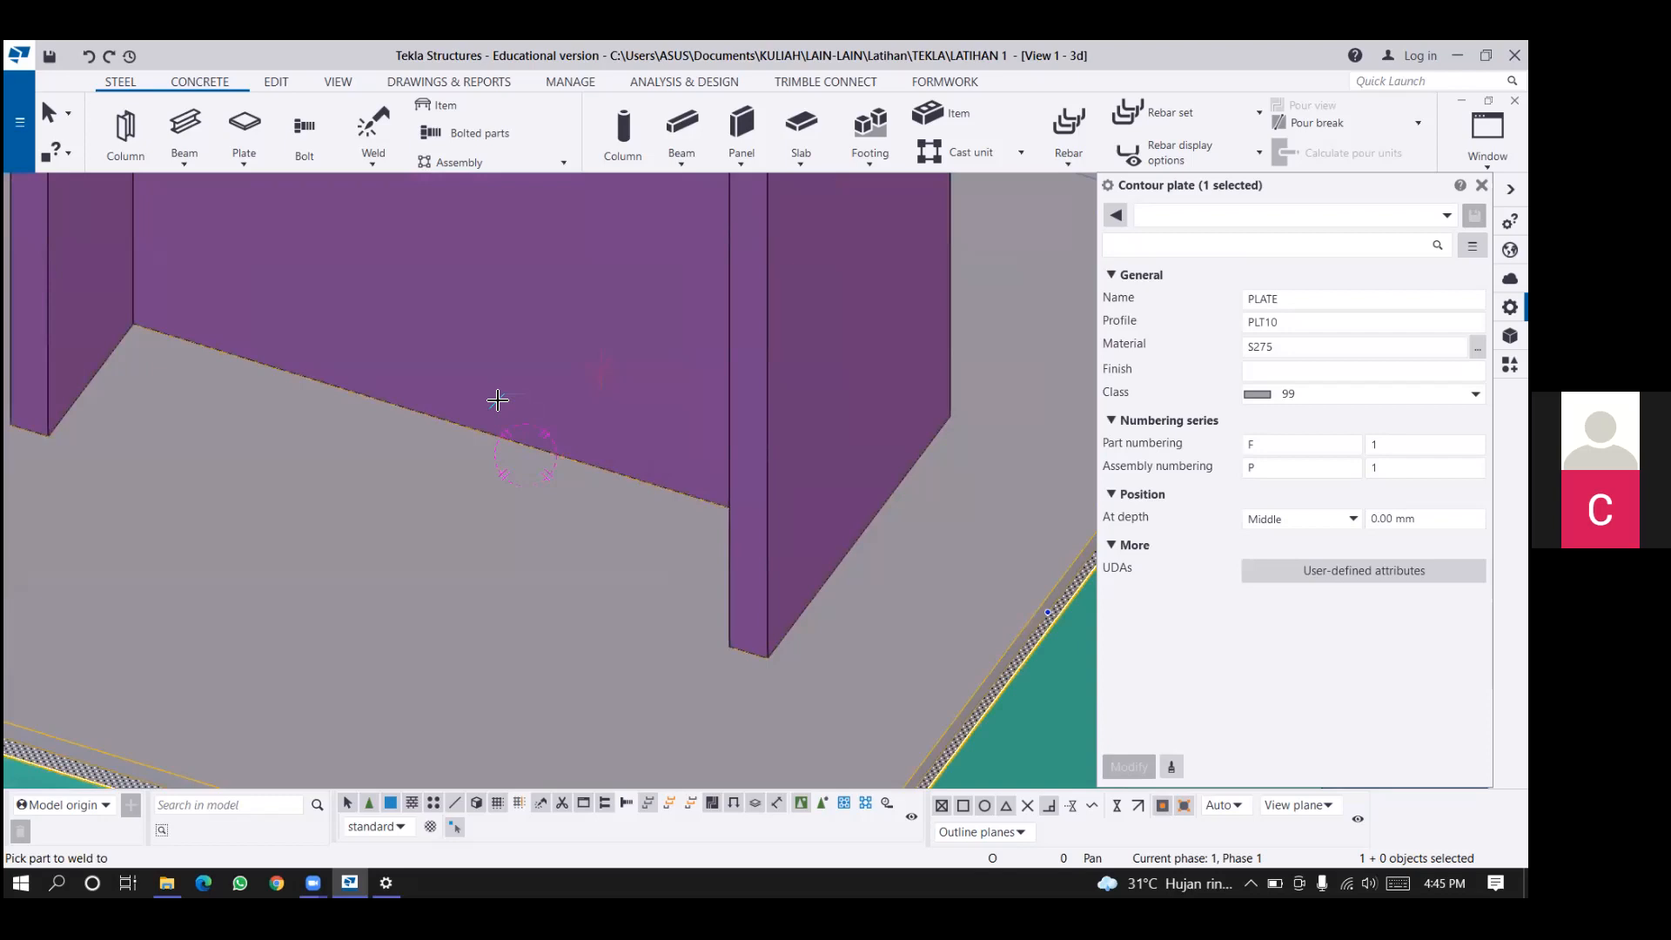
pyautogui.moveTo(498, 400); pyautogui.dragTo(613, 401, button='middle')
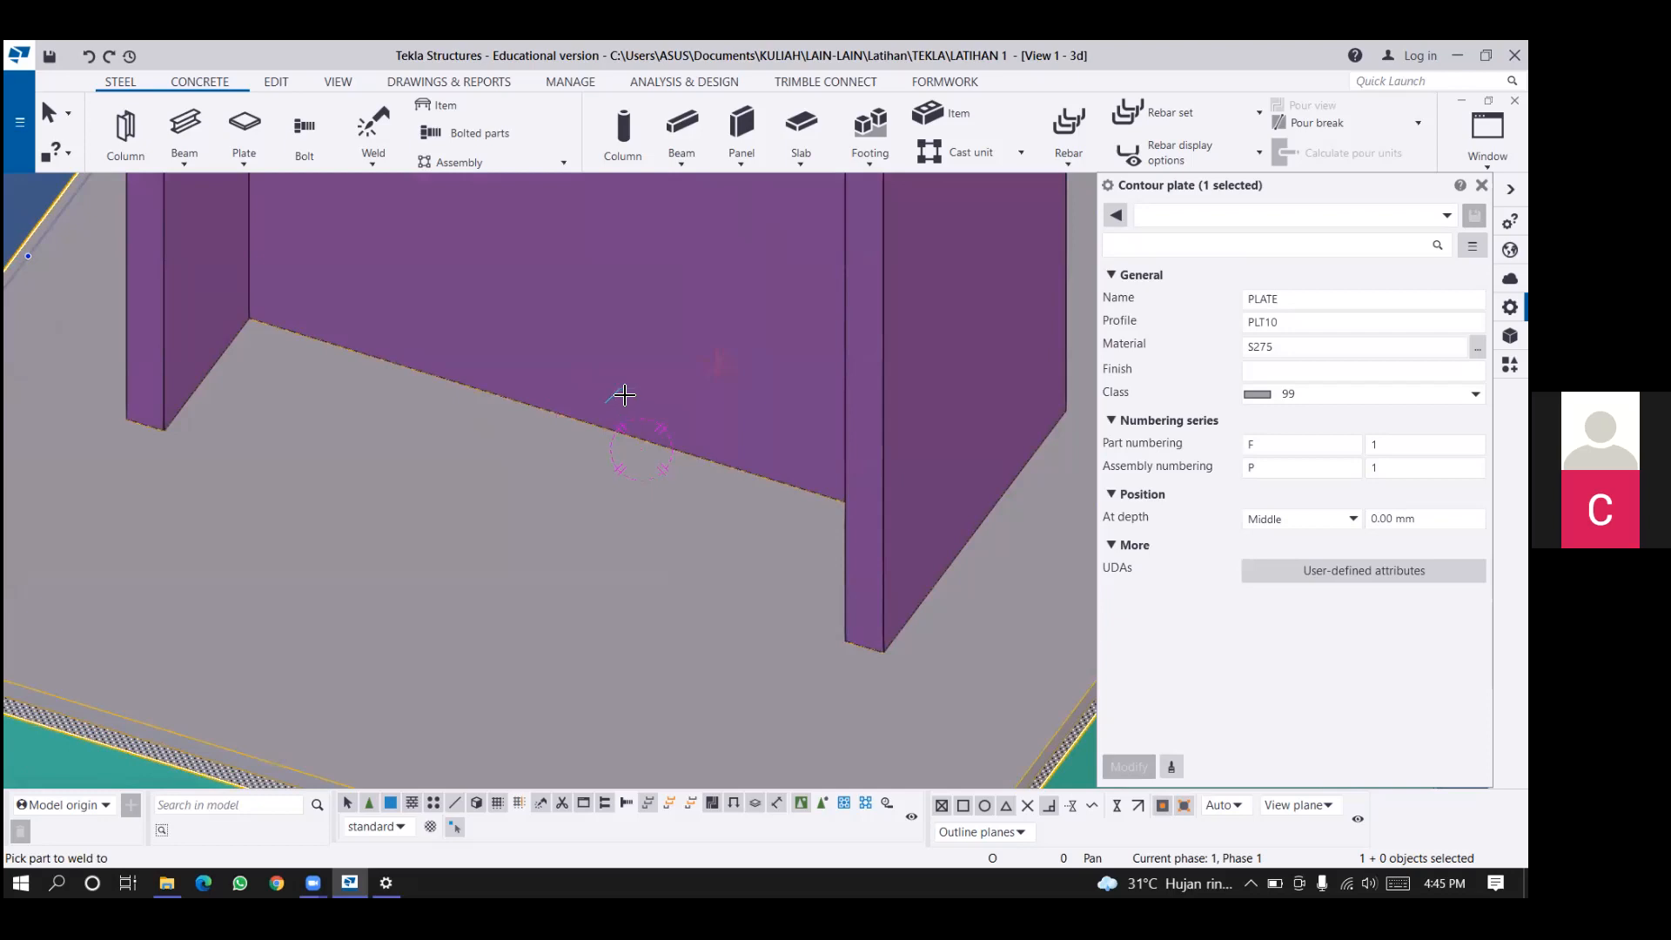
# Leave the weld command and examine the whole frame and its steel columns from different sides.
pyautogui.scroll(-4, 624, 395)
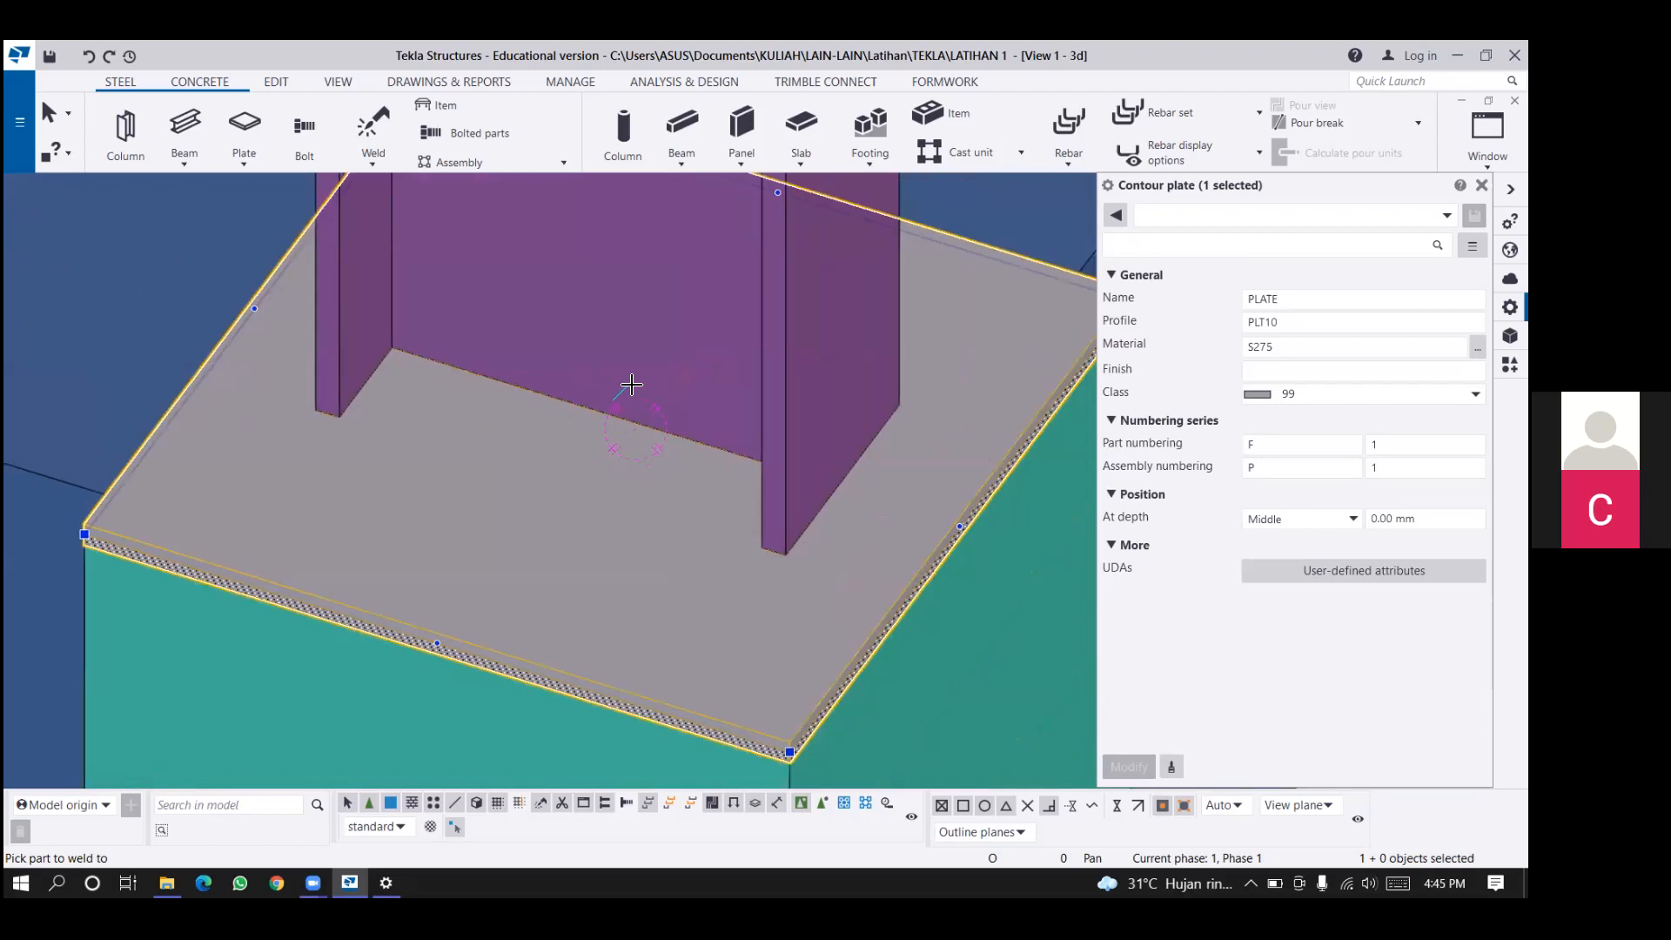
pyautogui.scroll(-4, 600, 408)
pyautogui.rightClick(597, 381)
pyautogui.click(557, 389)
pyautogui.scroll(-3, 592, 498)
pyautogui.scroll(-2, 756, 583)
pyautogui.click(769, 535)
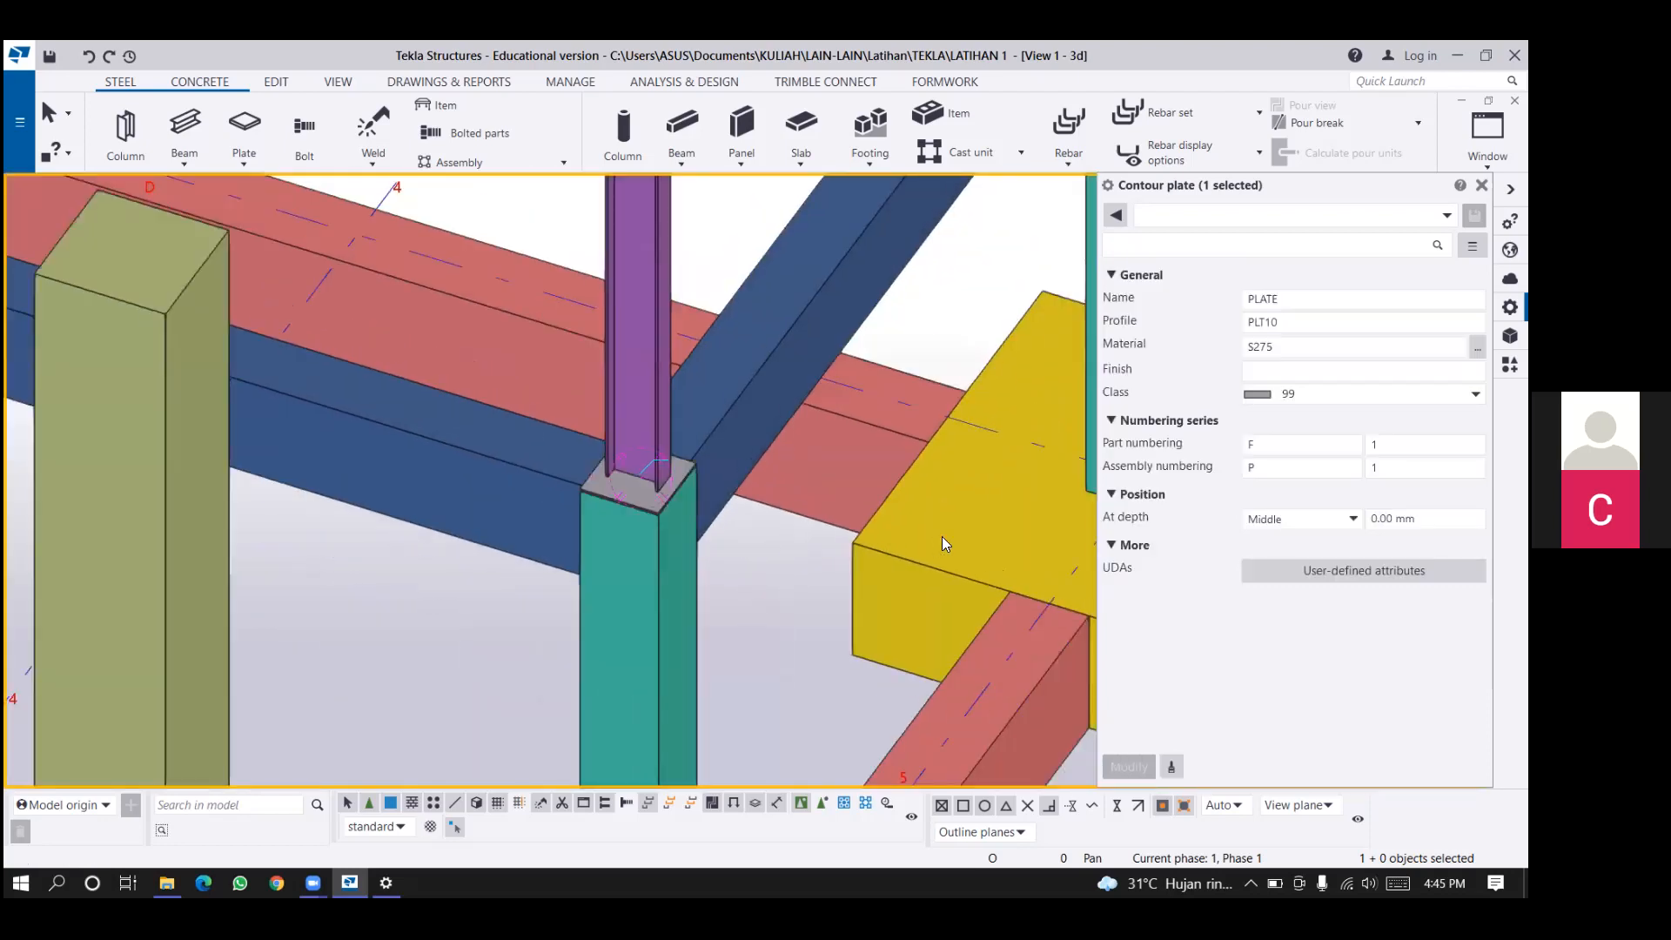
pyautogui.scroll(-3, 771, 635)
pyautogui.moveTo(924, 434); pyautogui.dragTo(797, 460, button='middle')
pyautogui.scroll(-5, 797, 460)
pyautogui.scroll(1, 734, 484)
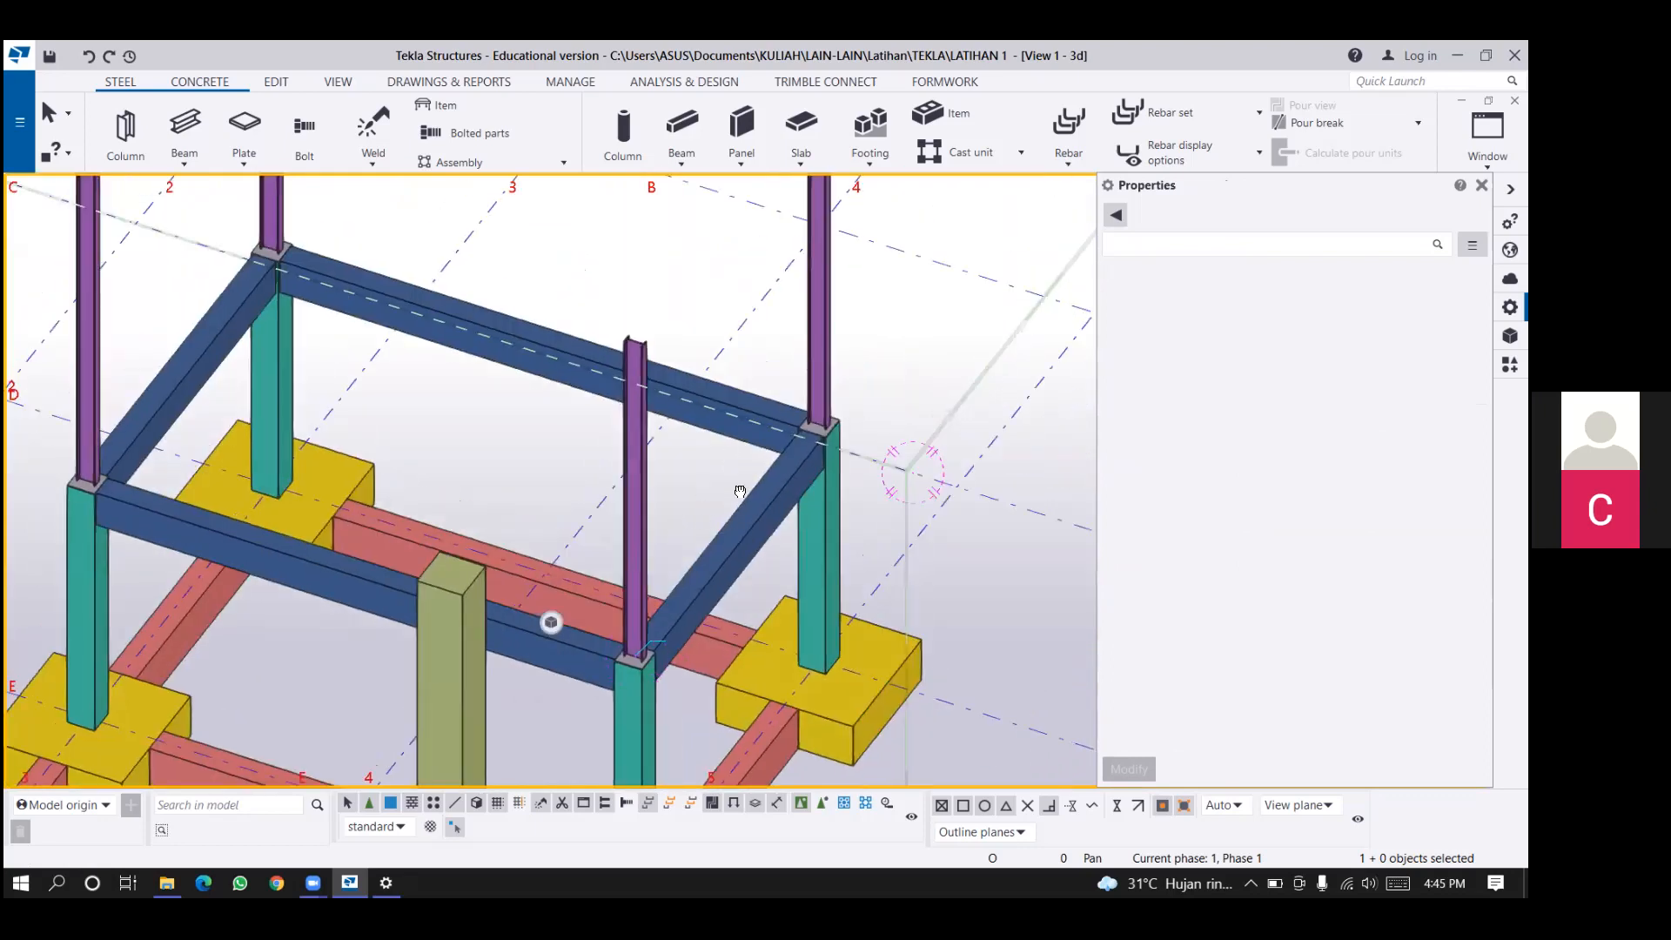
pyautogui.scroll(3, 748, 583)
pyautogui.scroll(-6, 613, 489)
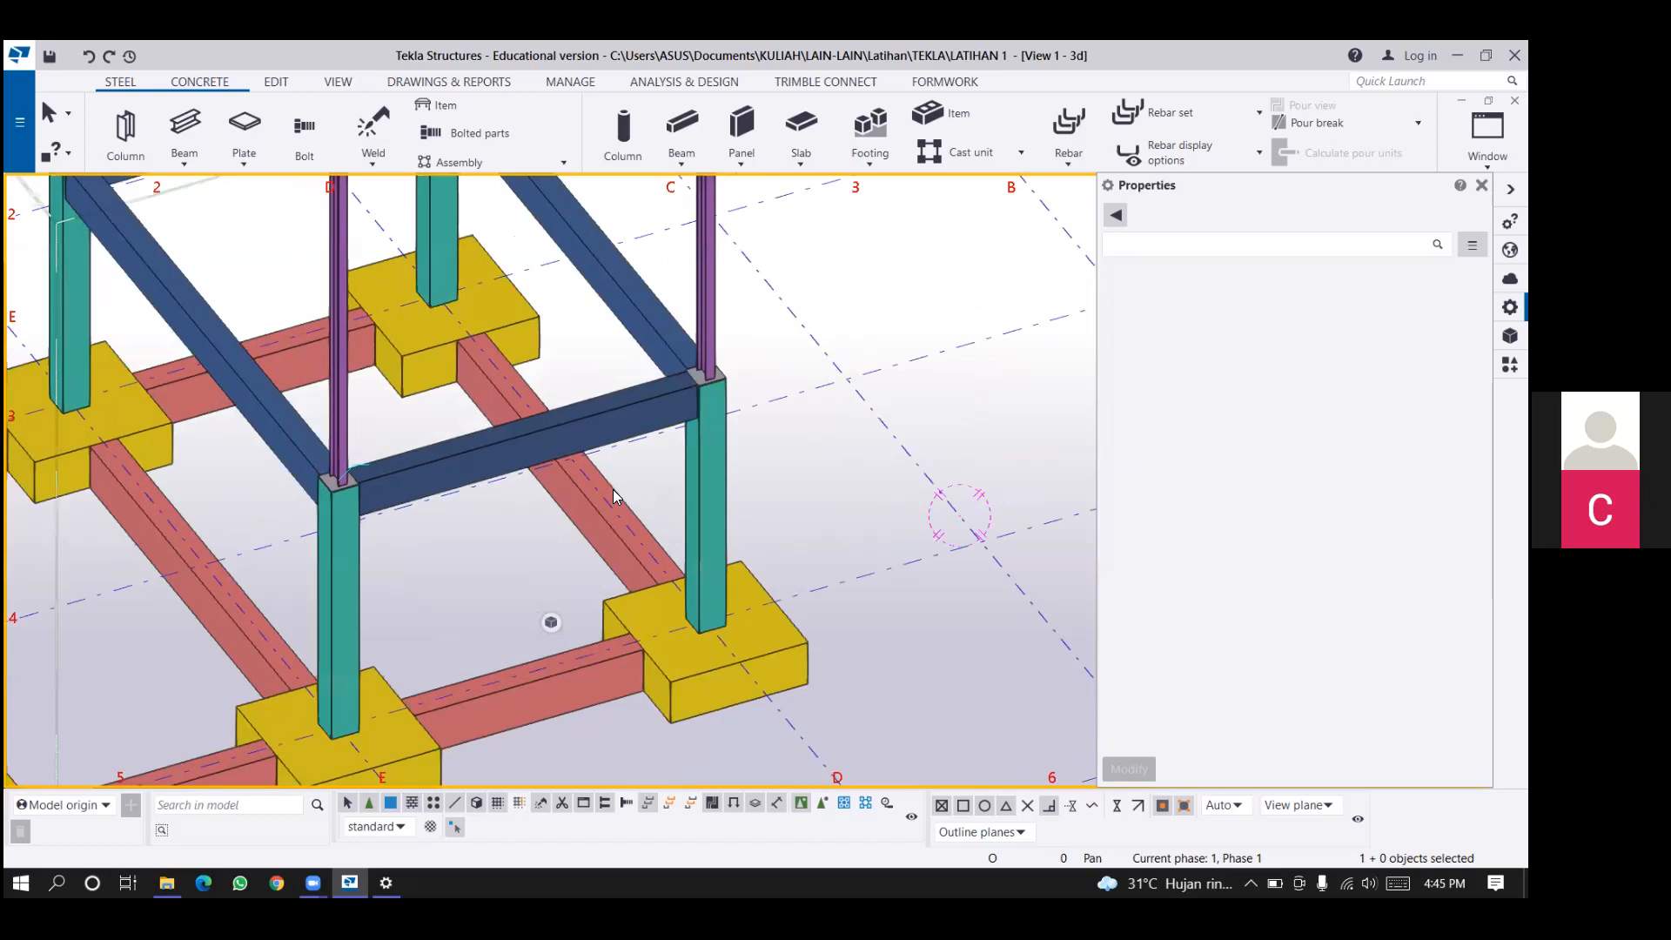
pyautogui.moveTo(593, 534); pyautogui.dragTo(607, 520, button='middle')
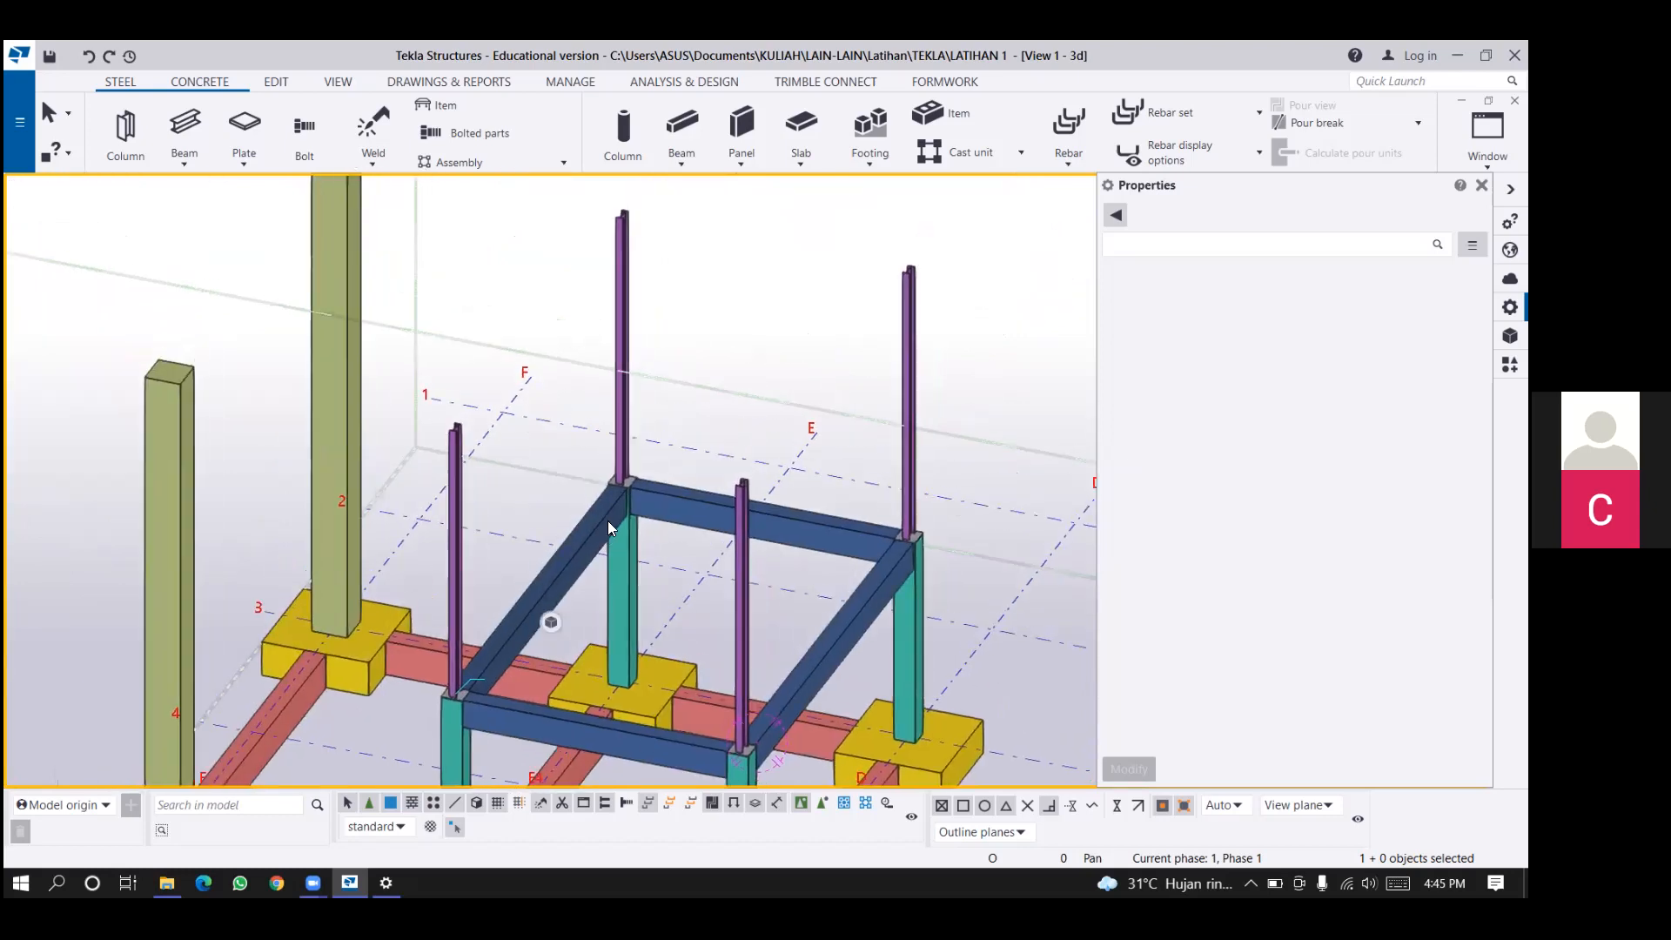
pyautogui.scroll(1, 458, 681)
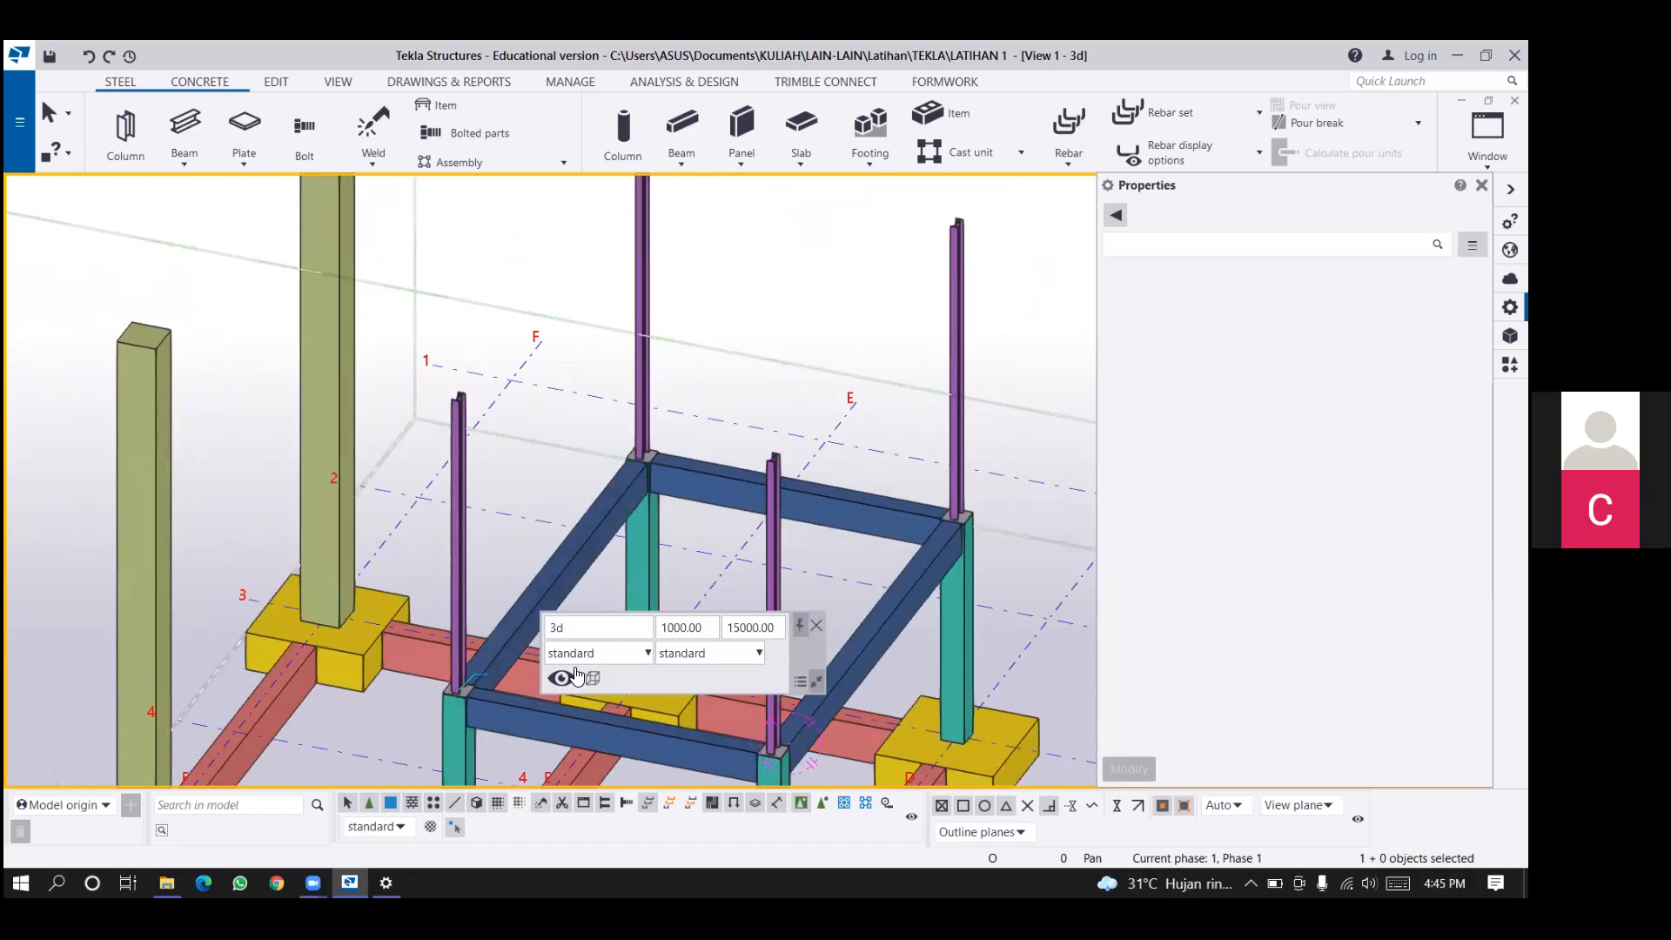
# Bolt a steel column's base plate to the concrete column, setting the bolt group's start at the plate corner and its direction along the edge.
pyautogui.scroll(10, 461, 683)
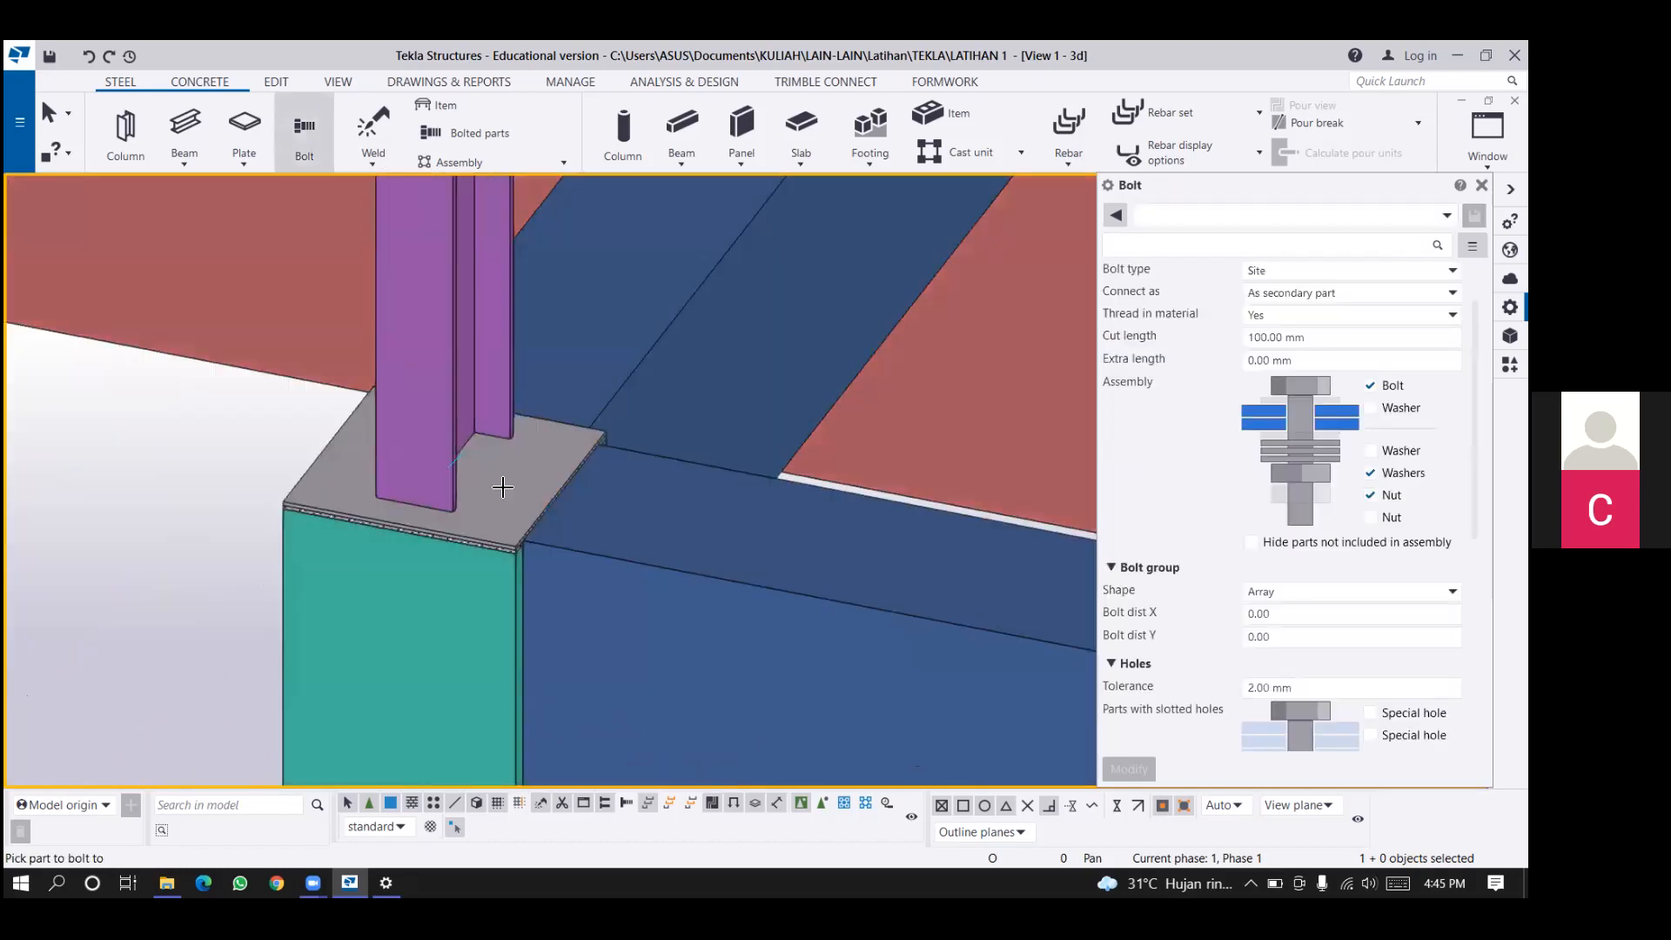
pyautogui.scroll(2, 474, 600)
pyautogui.scroll(1, 466, 602)
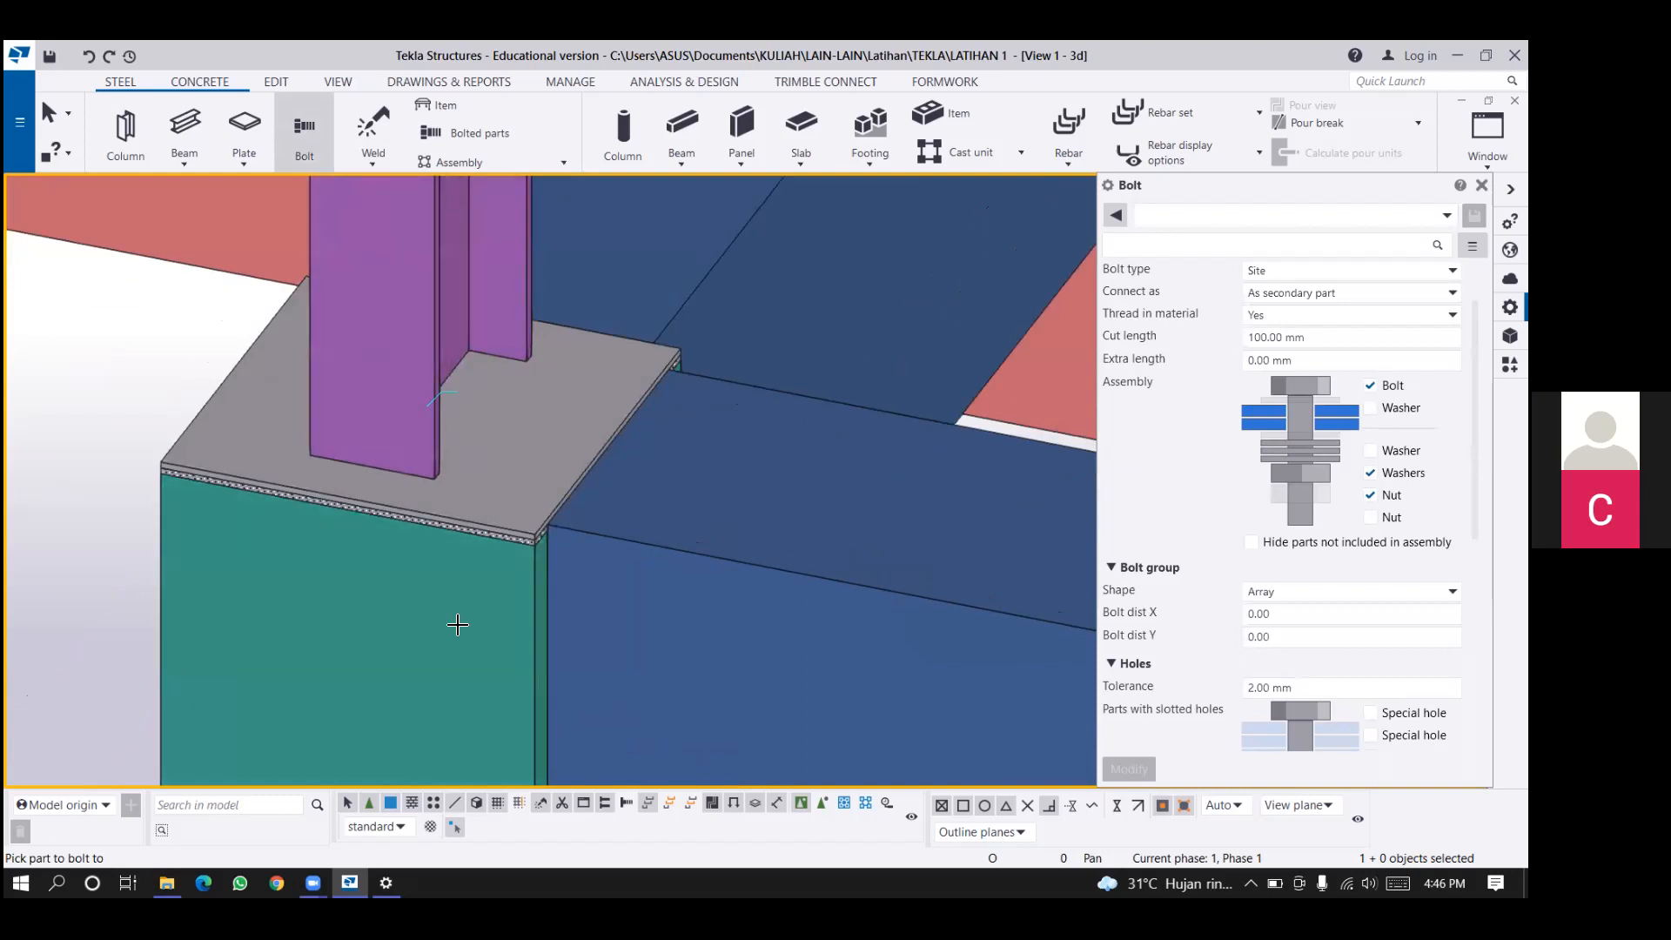
pyautogui.click(439, 477)
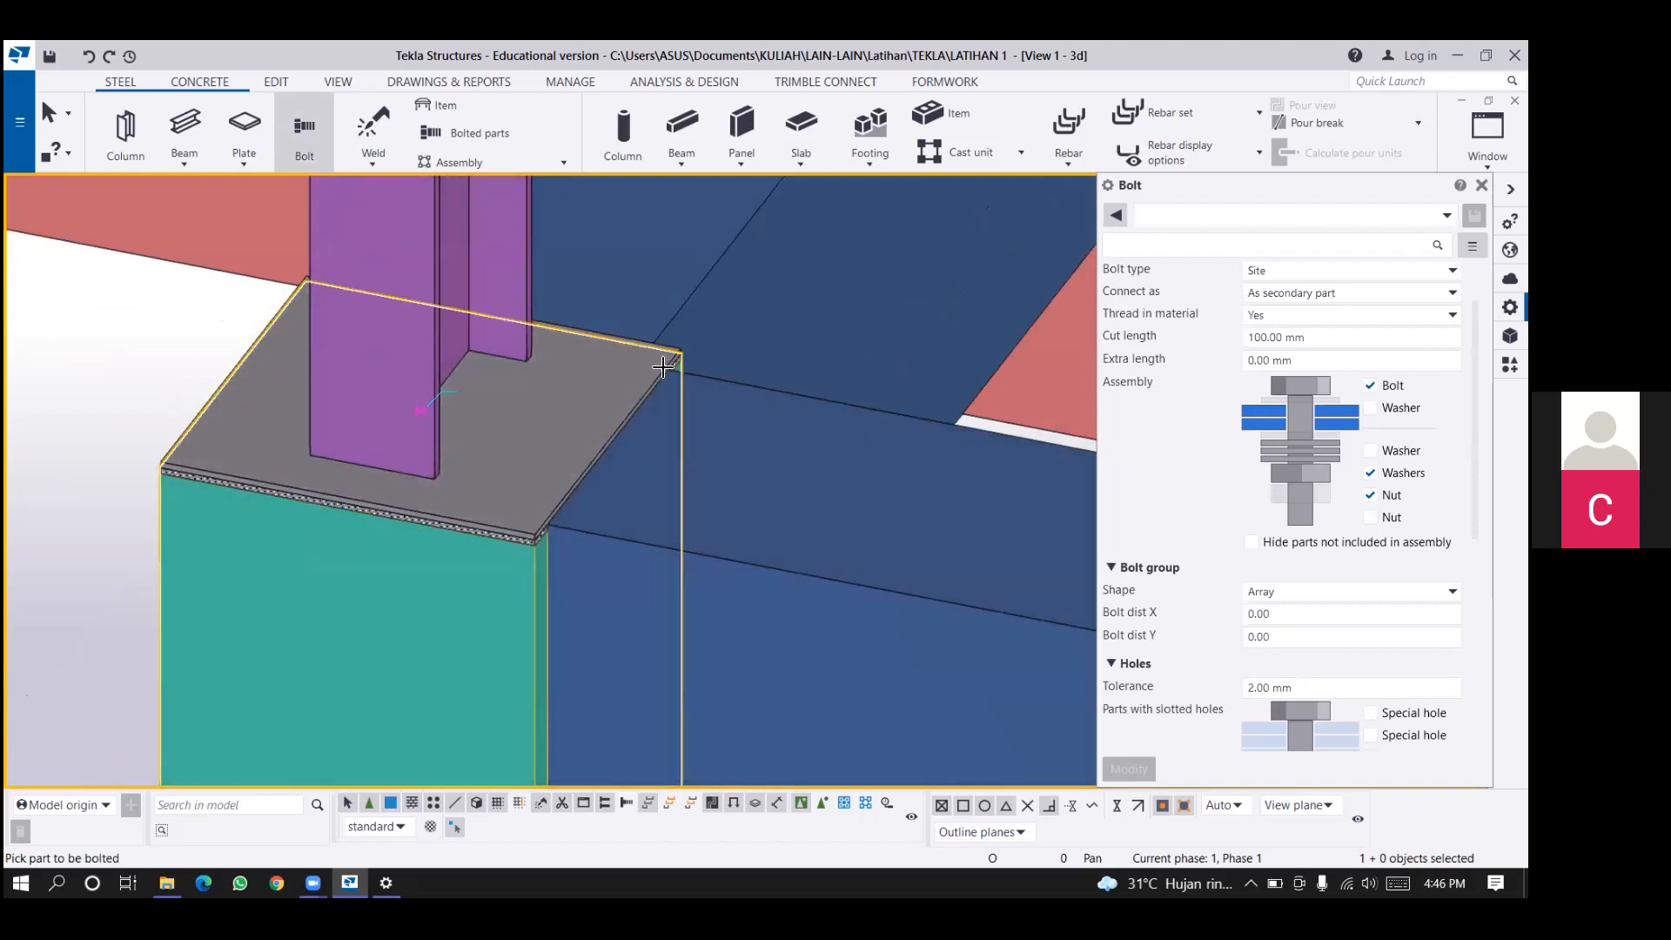
pyautogui.click(663, 367)
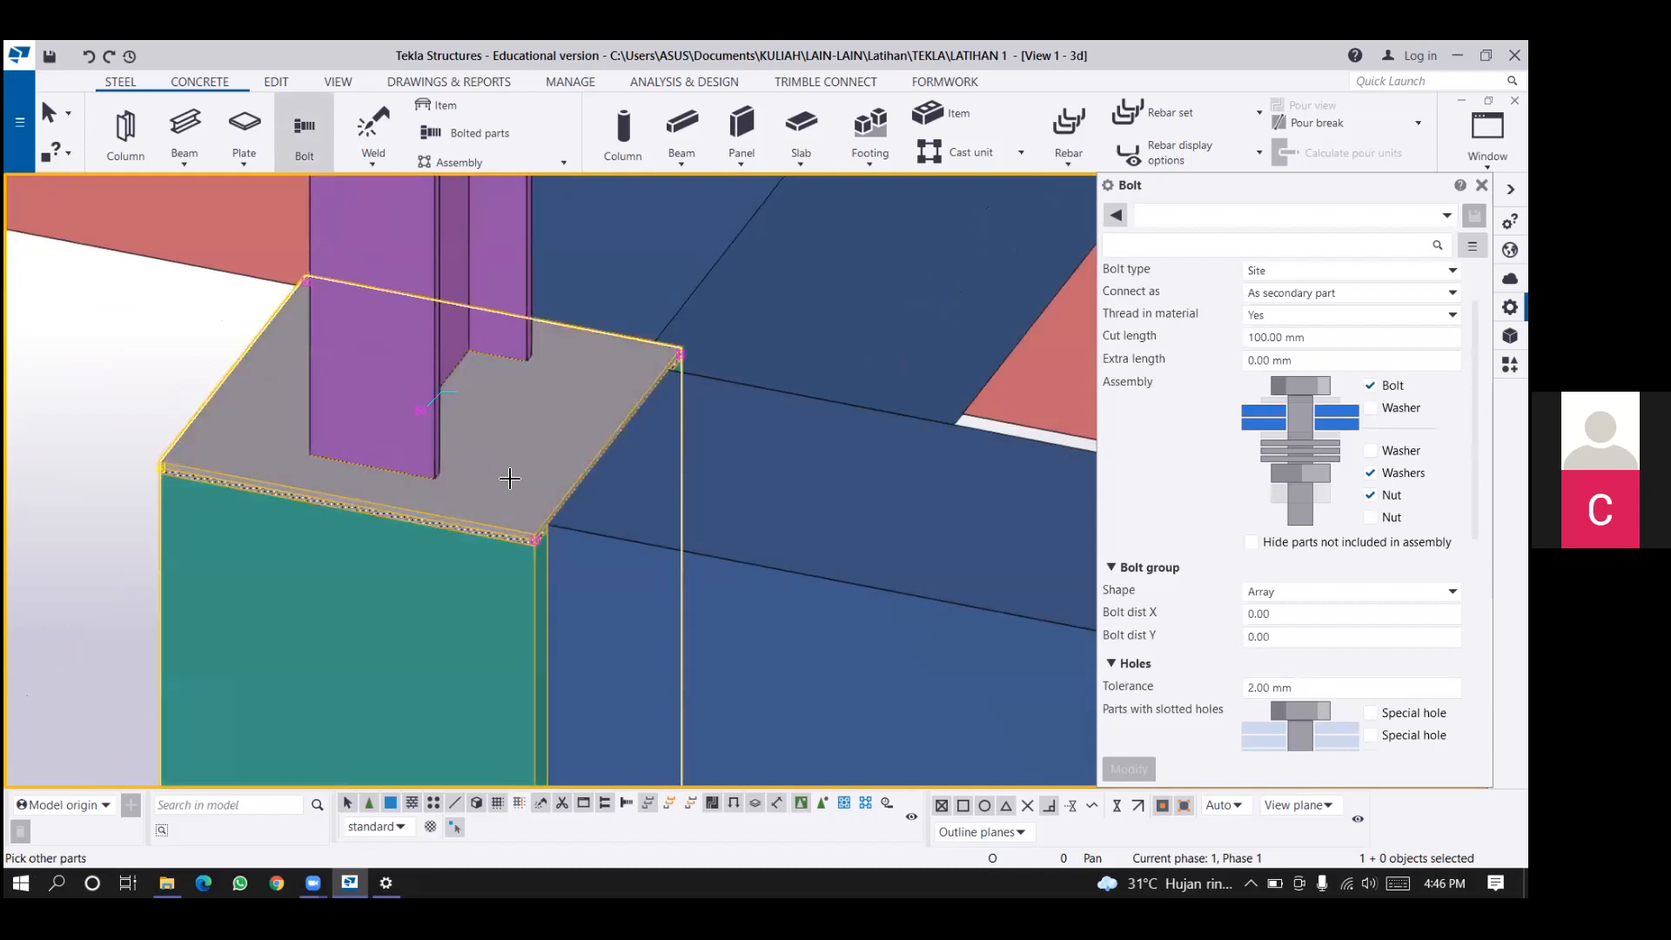
pyautogui.scroll(3, 535, 540)
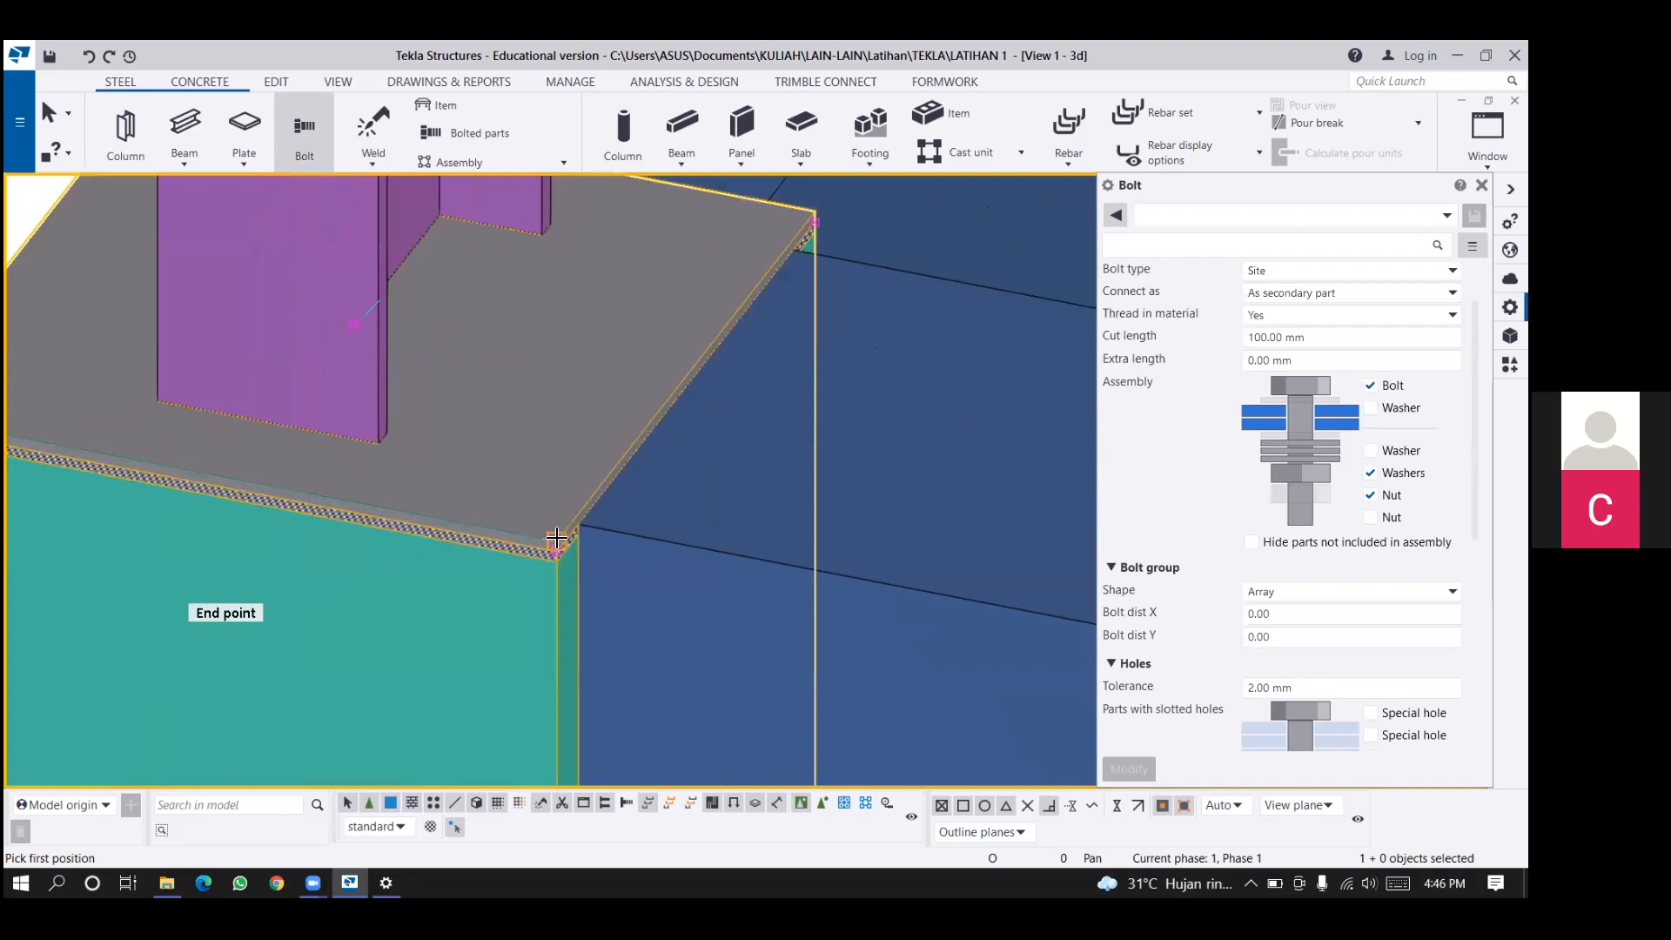
pyautogui.click(556, 538)
pyautogui.click(709, 272)
pyautogui.scroll(-3, 502, 589)
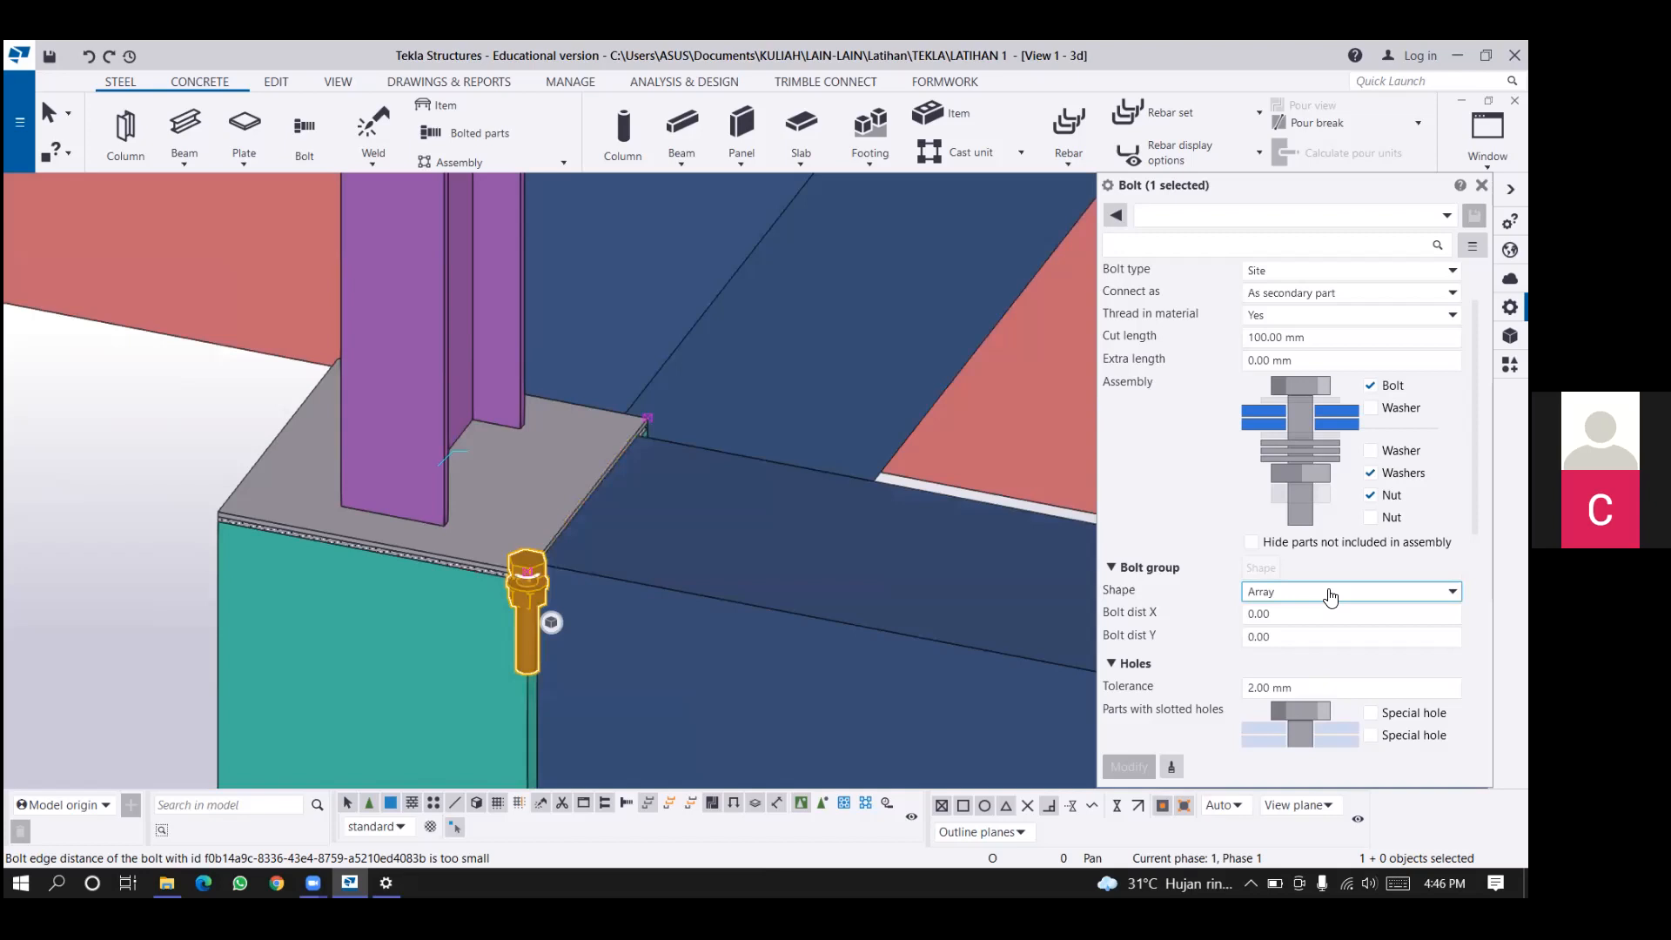
# Keep the bolt group shape as Array and remove the washers and nut from the bolt assembly.
pyautogui.click(1305, 592)
pyautogui.click(1266, 611)
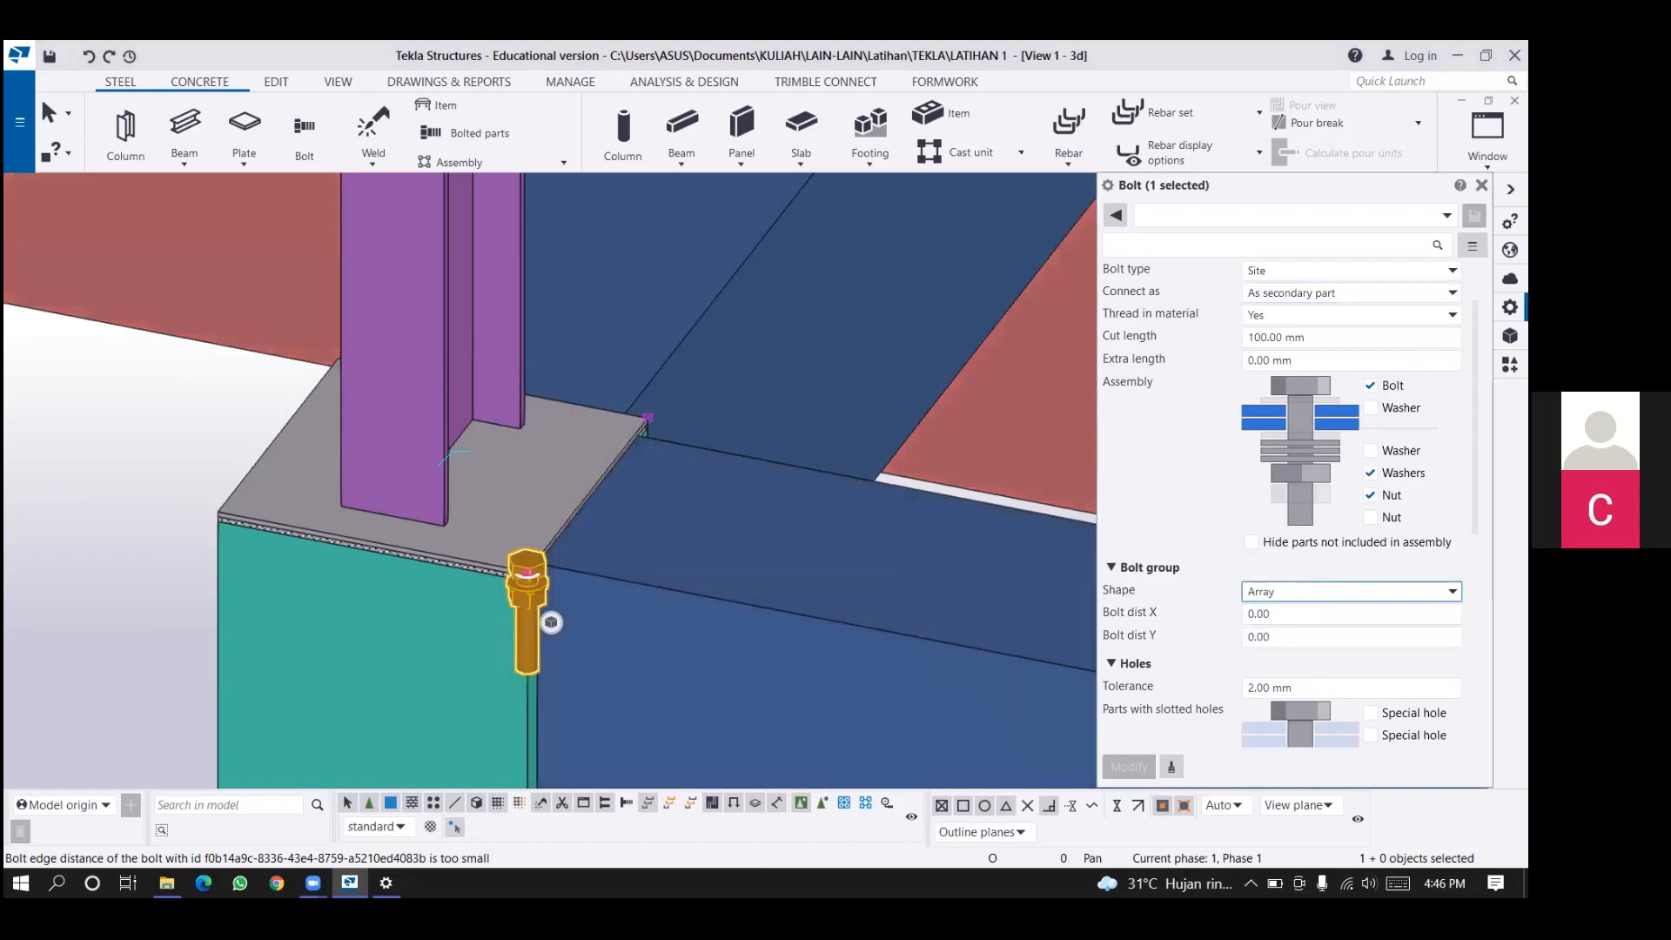
pyautogui.scroll(2, 1305, 522)
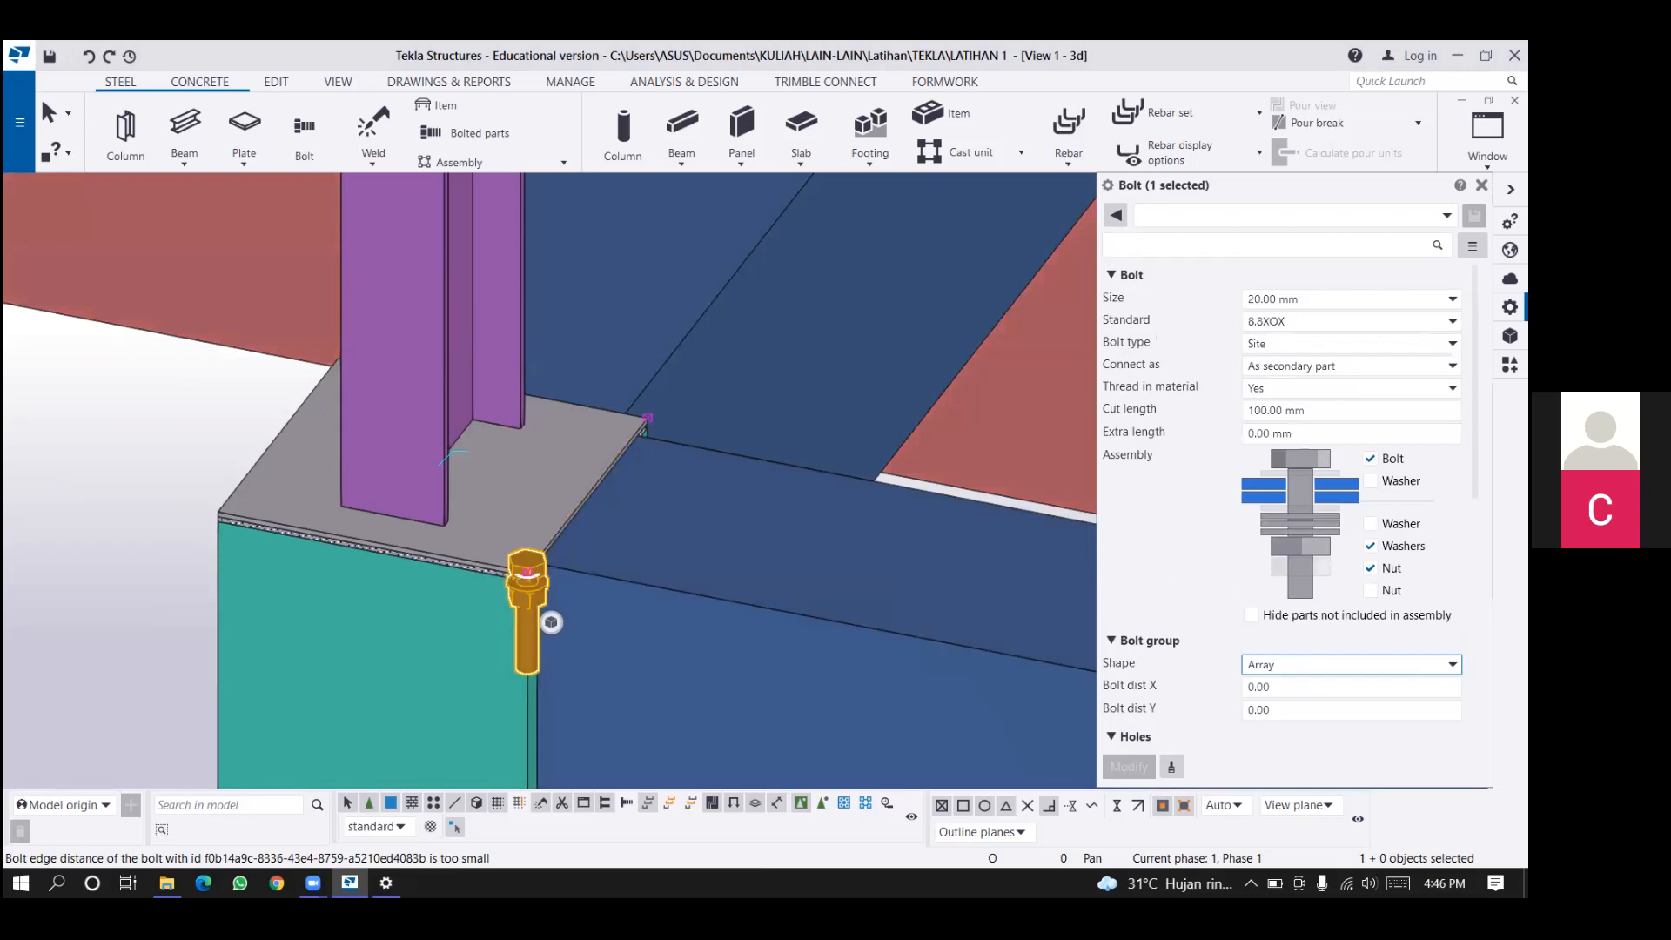
pyautogui.click(1370, 546)
pyautogui.click(1369, 568)
pyautogui.click(1122, 767)
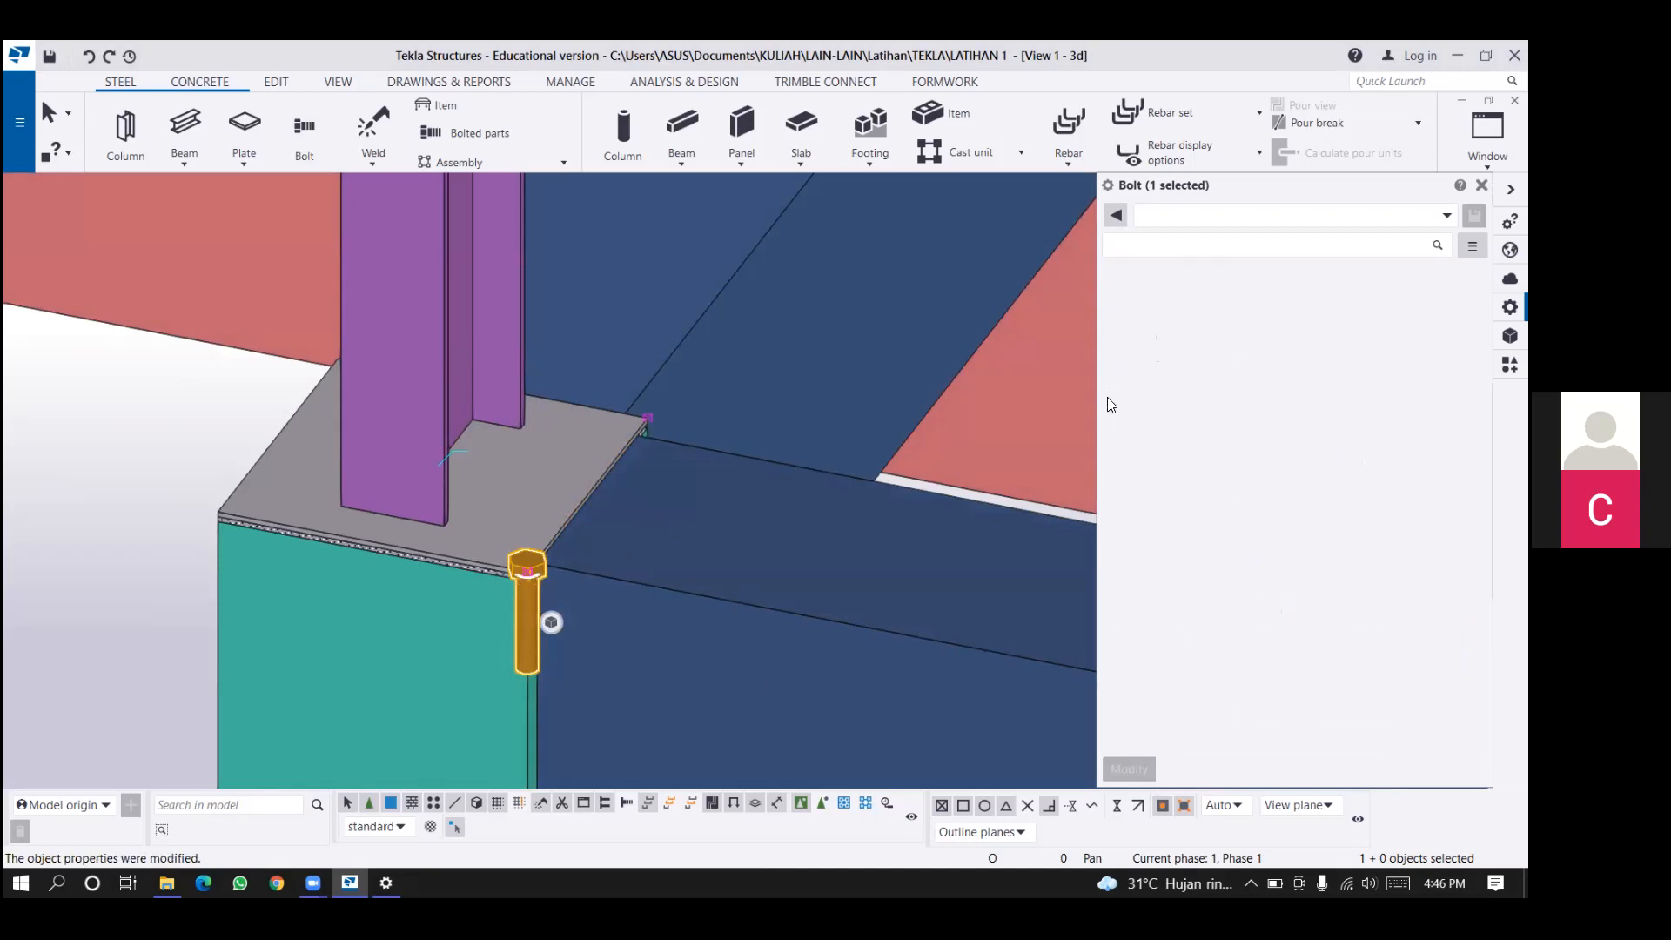
# Set the bolt size to 12 mm and its standard to 4.6XOX.
pyautogui.scroll(3, 549, 618)
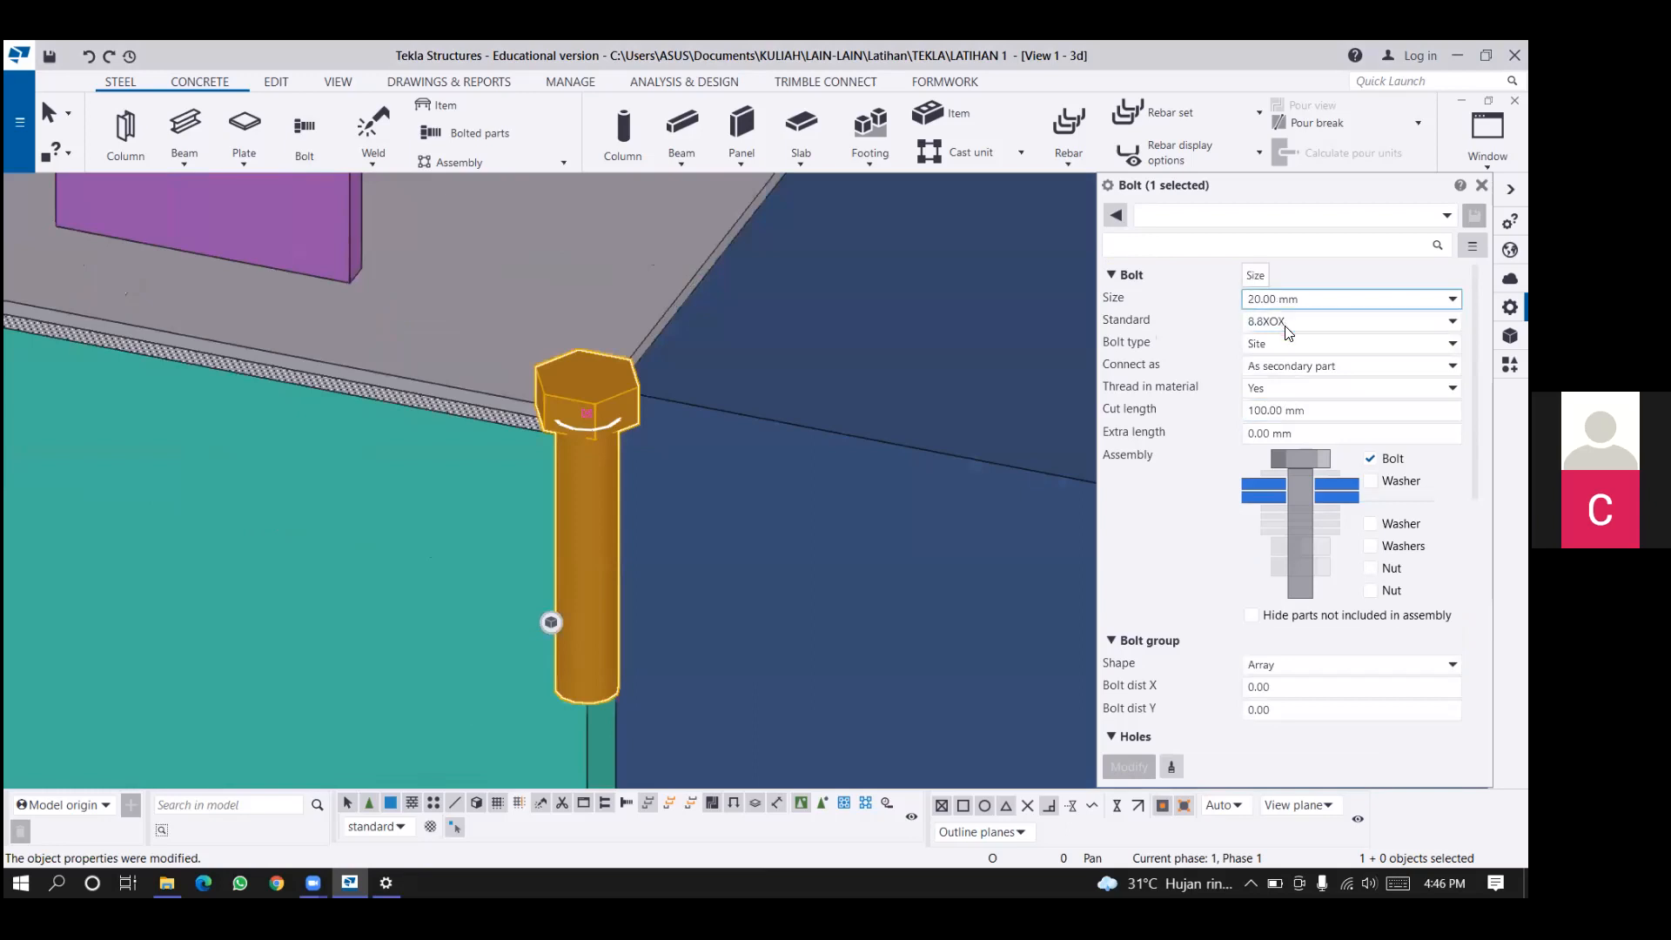
pyautogui.click(1340, 299)
pyautogui.click(1288, 327)
pyautogui.click(1128, 767)
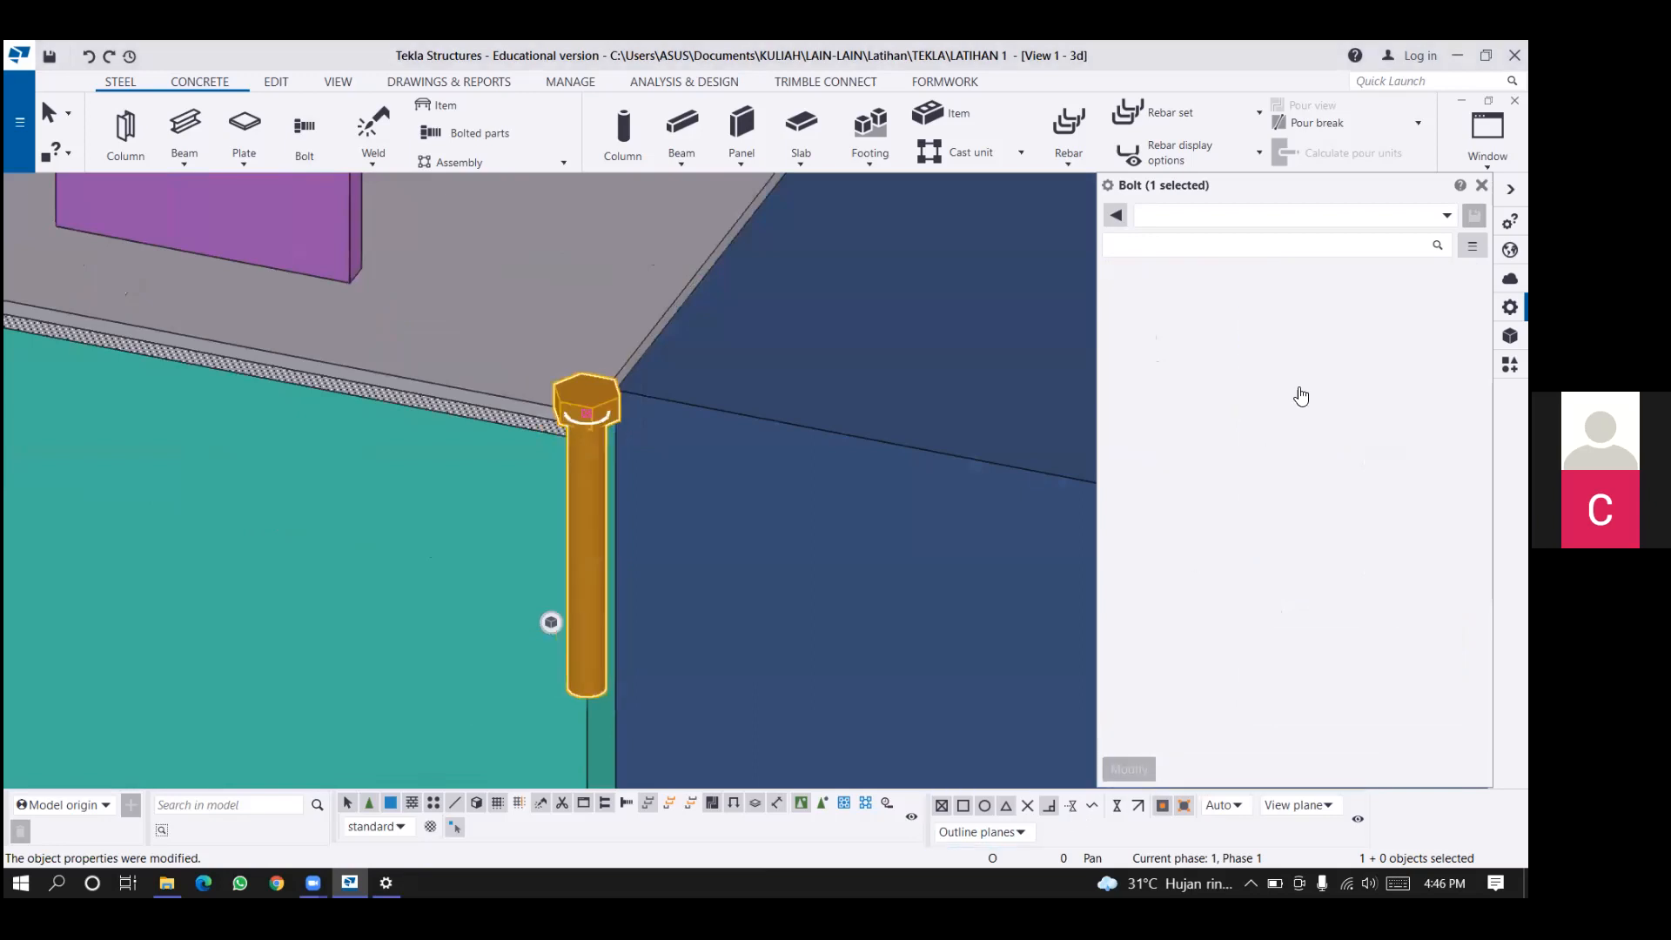
pyautogui.click(1305, 321)
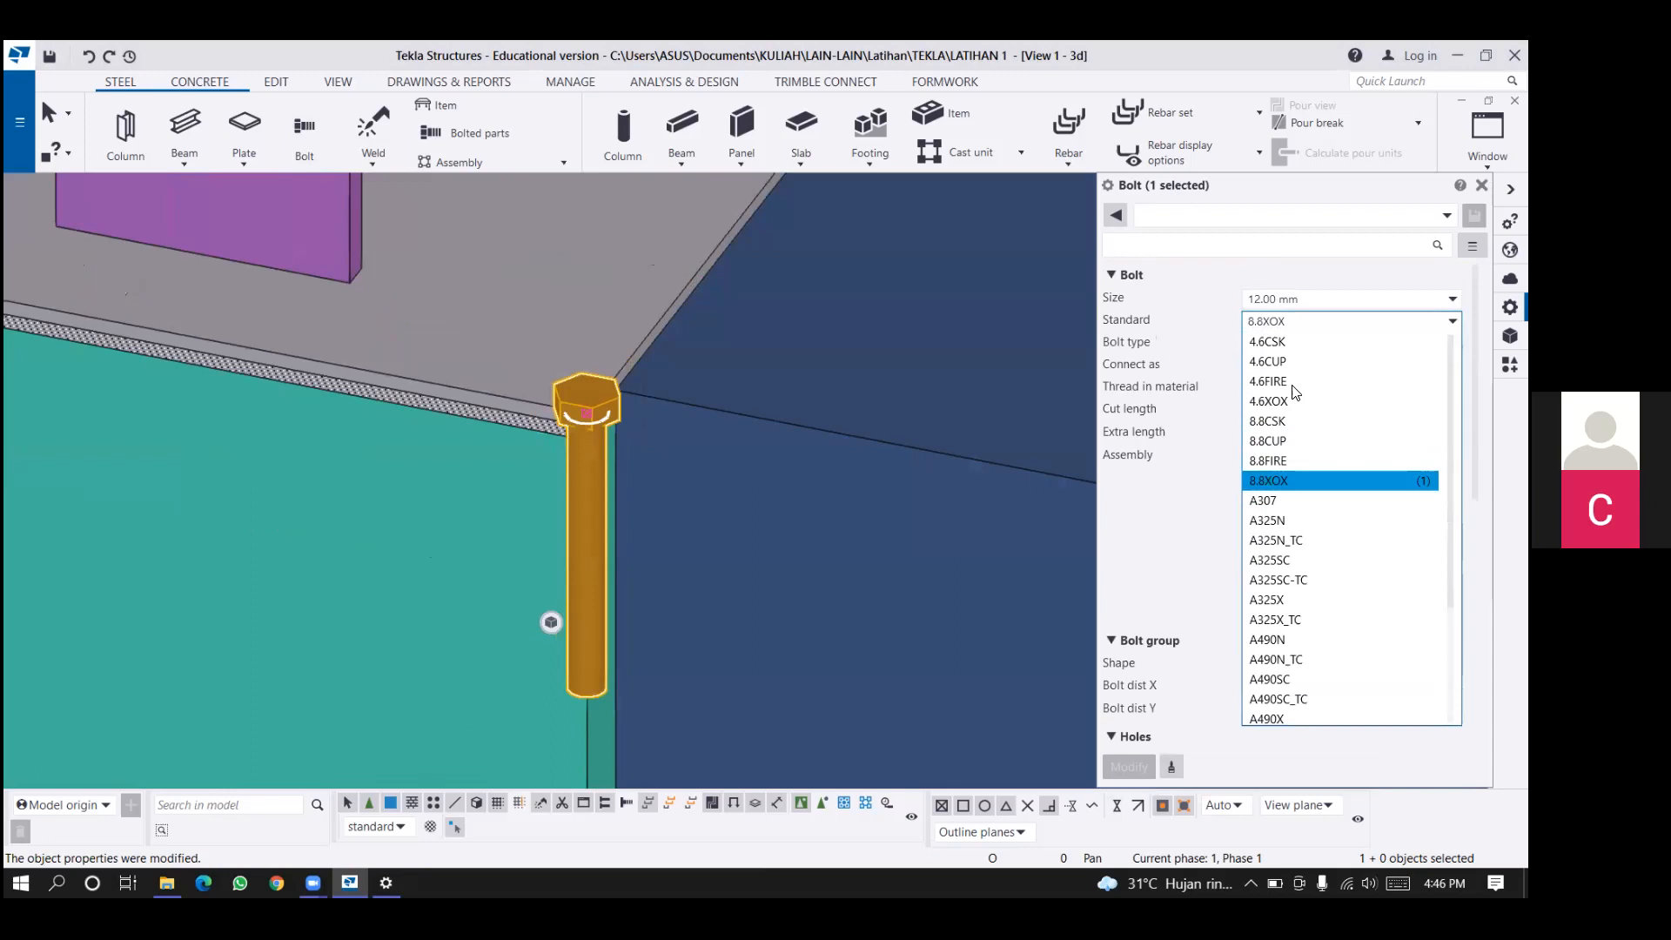
pyautogui.click(1289, 401)
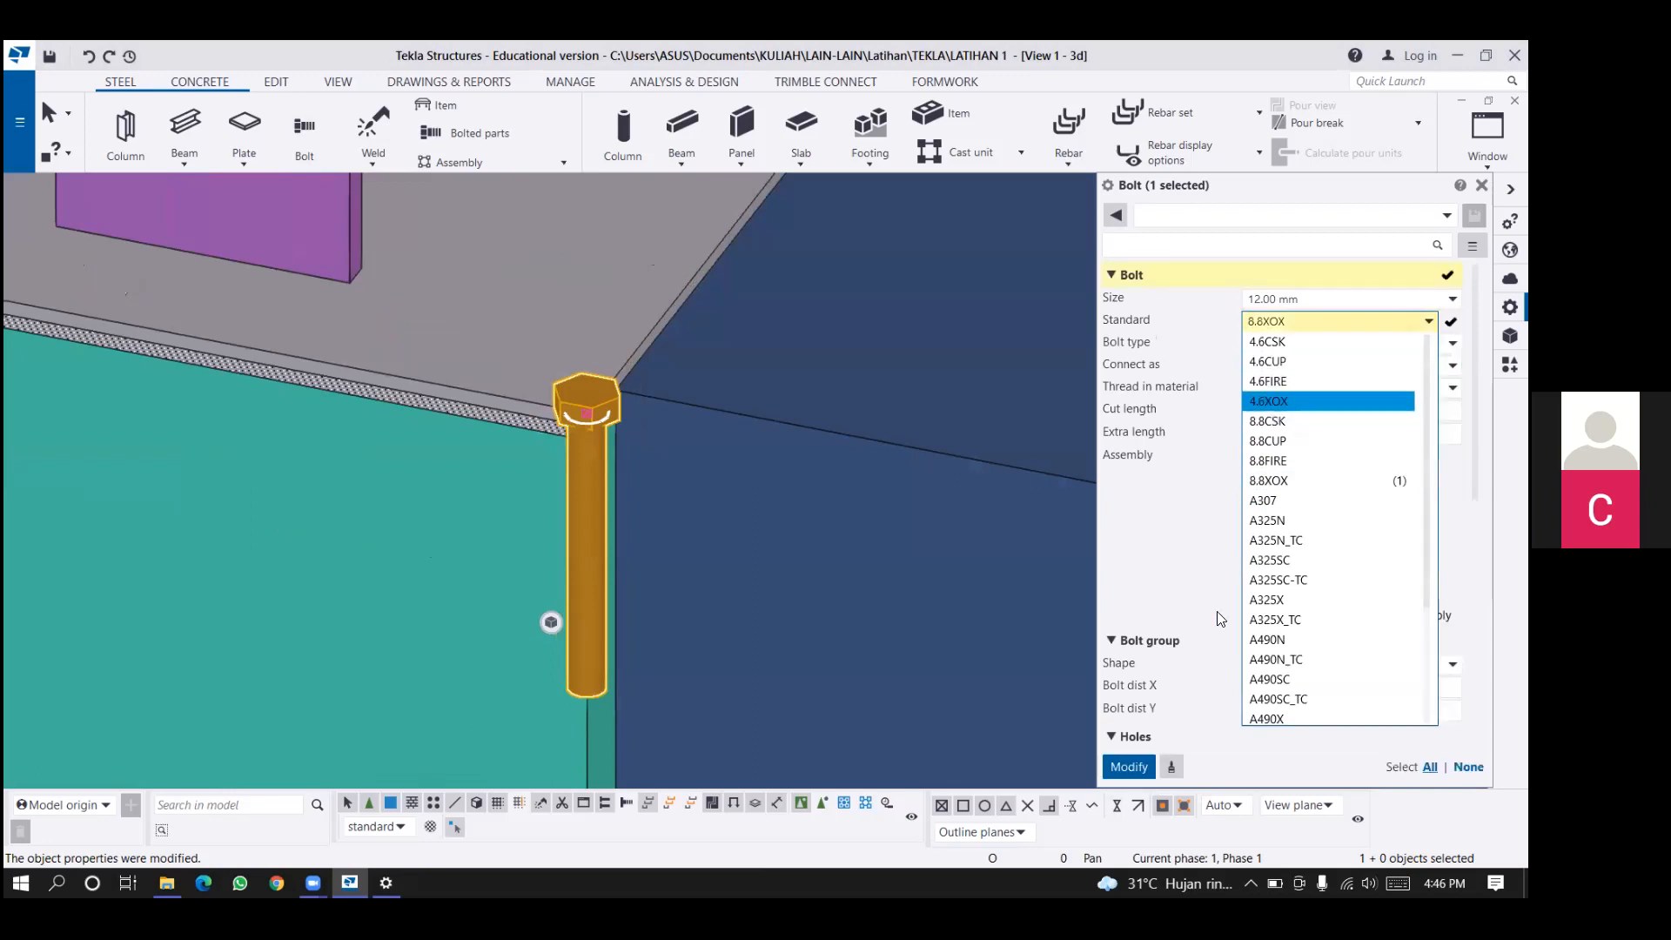
pyautogui.click(1110, 764)
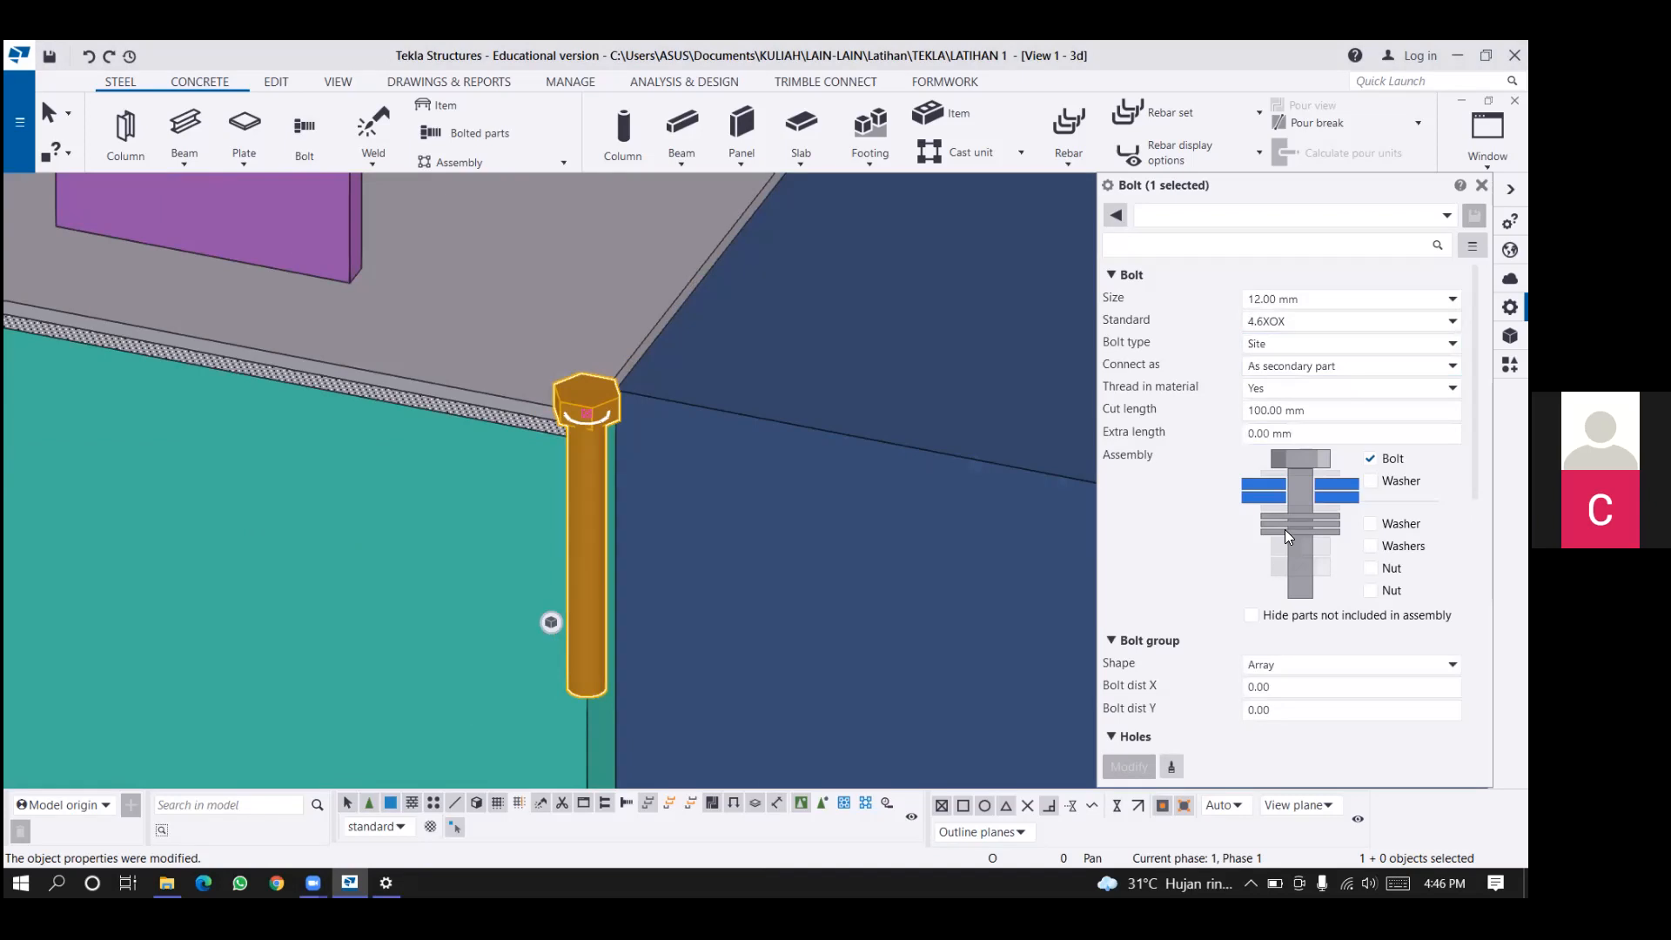
# Set the bolt's Dx start and end offsets to 100 mm.
pyautogui.scroll(-3, 1286, 532)
pyautogui.scroll(-8, 1277, 564)
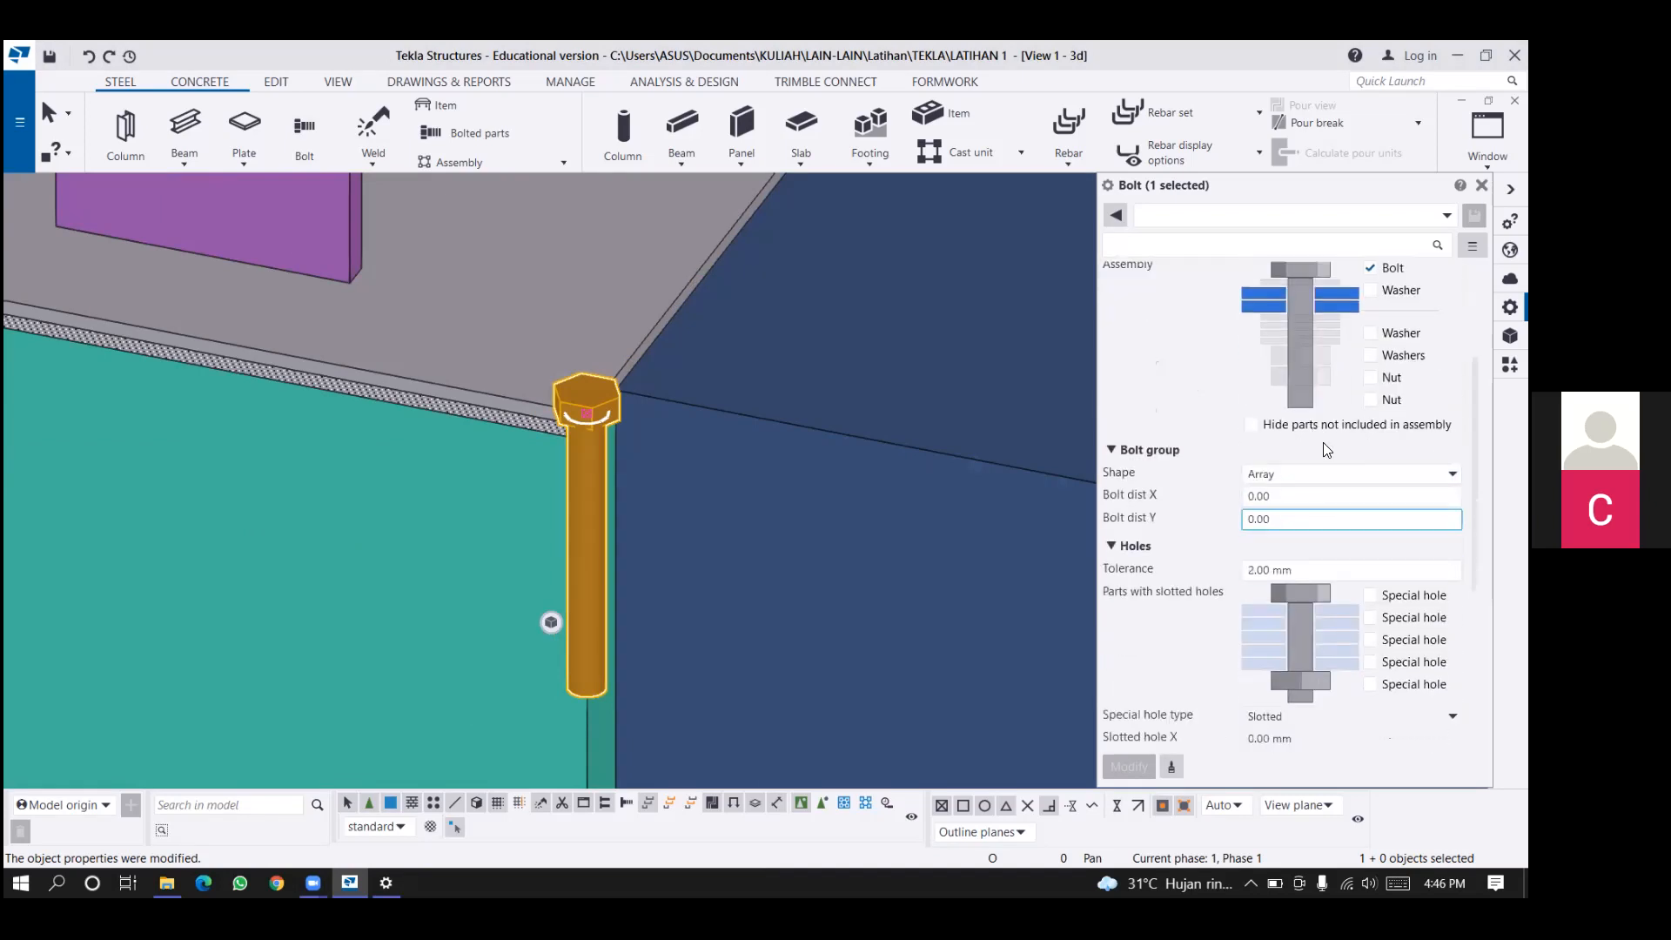
pyautogui.doubleClick(1266, 634)
pyautogui.write('100mm')
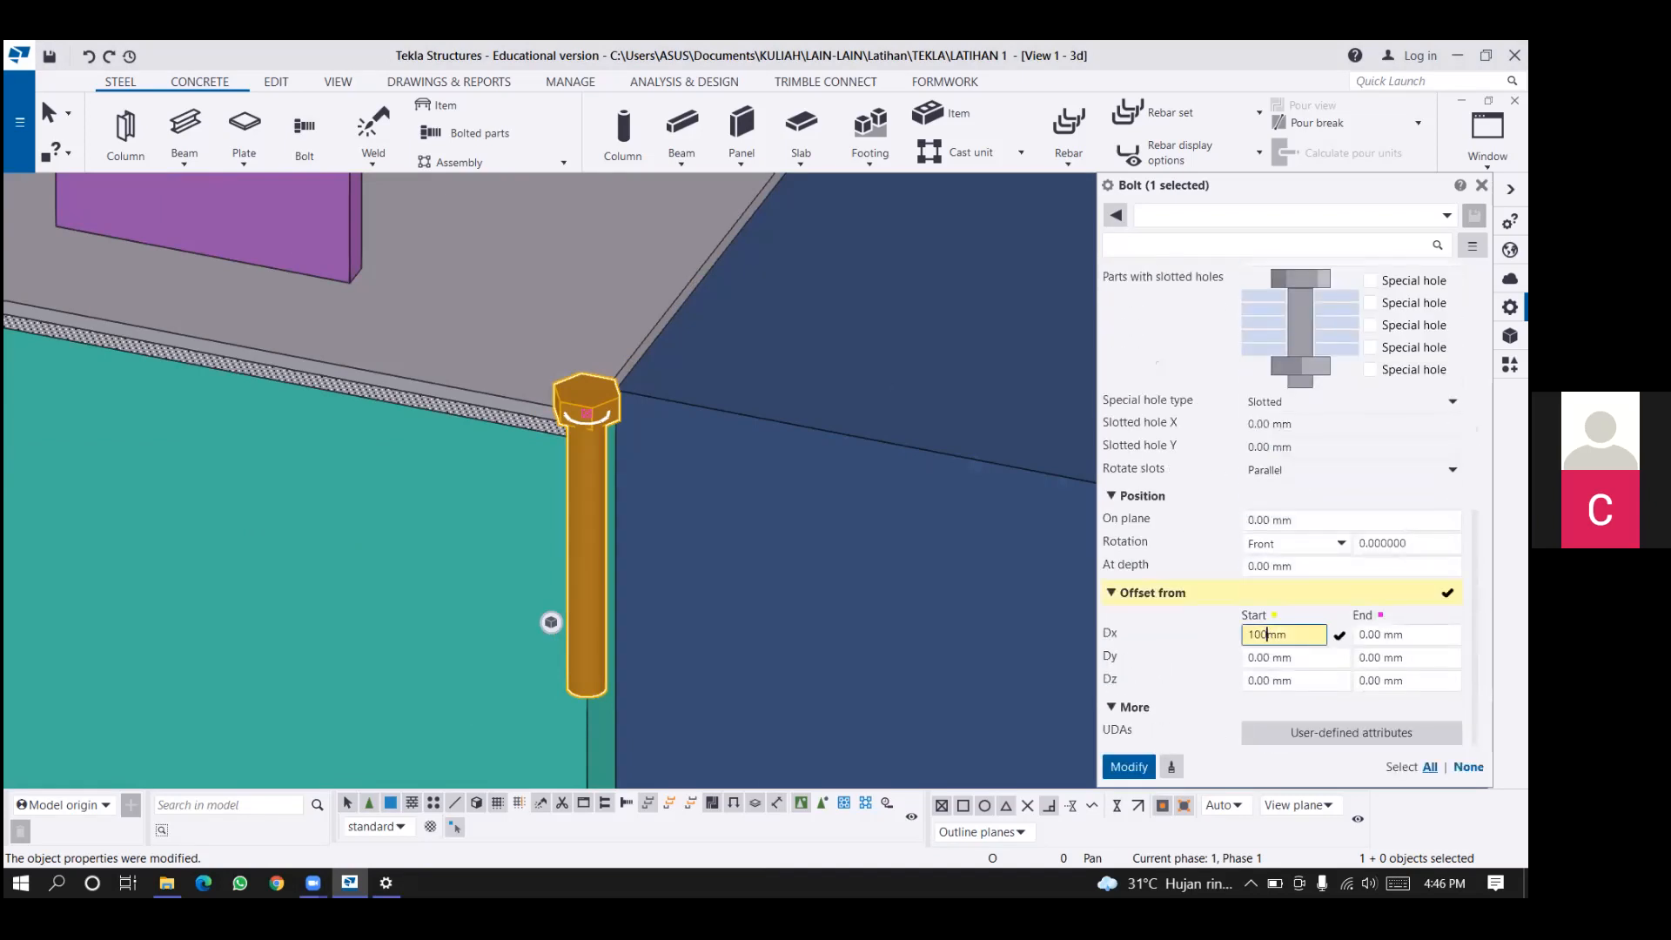
pyautogui.press('Return')
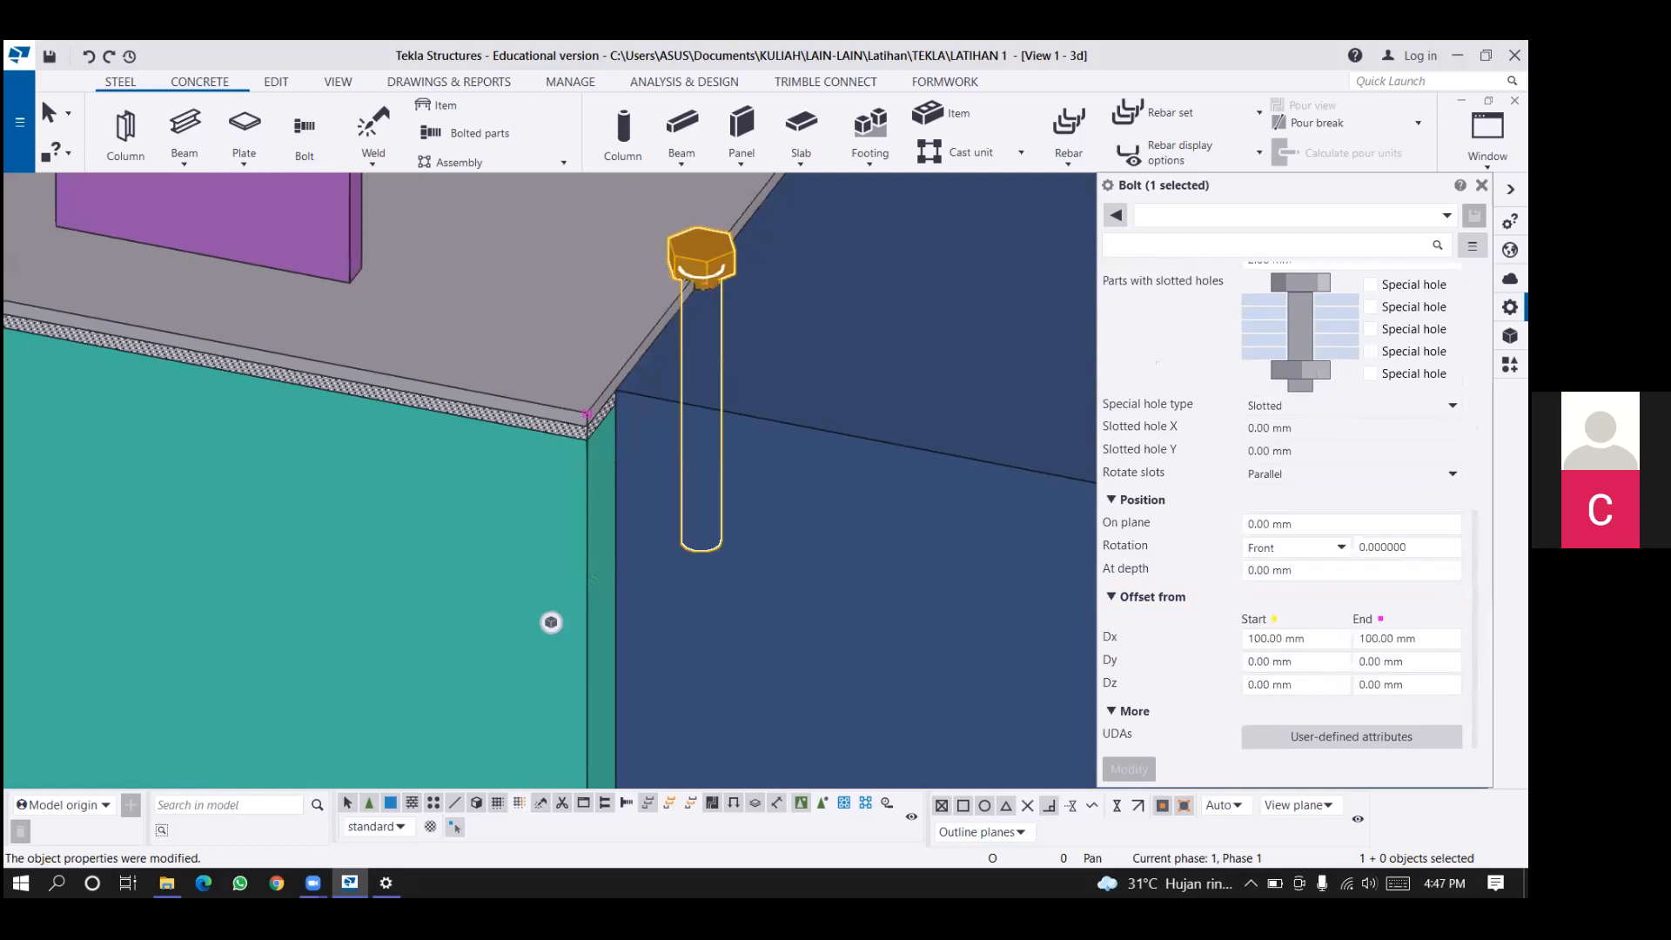
# Enter 100 mm for the bolt's Dy start and end offsets.
pyautogui.doubleClick(1296, 661)
pyautogui.write('100')
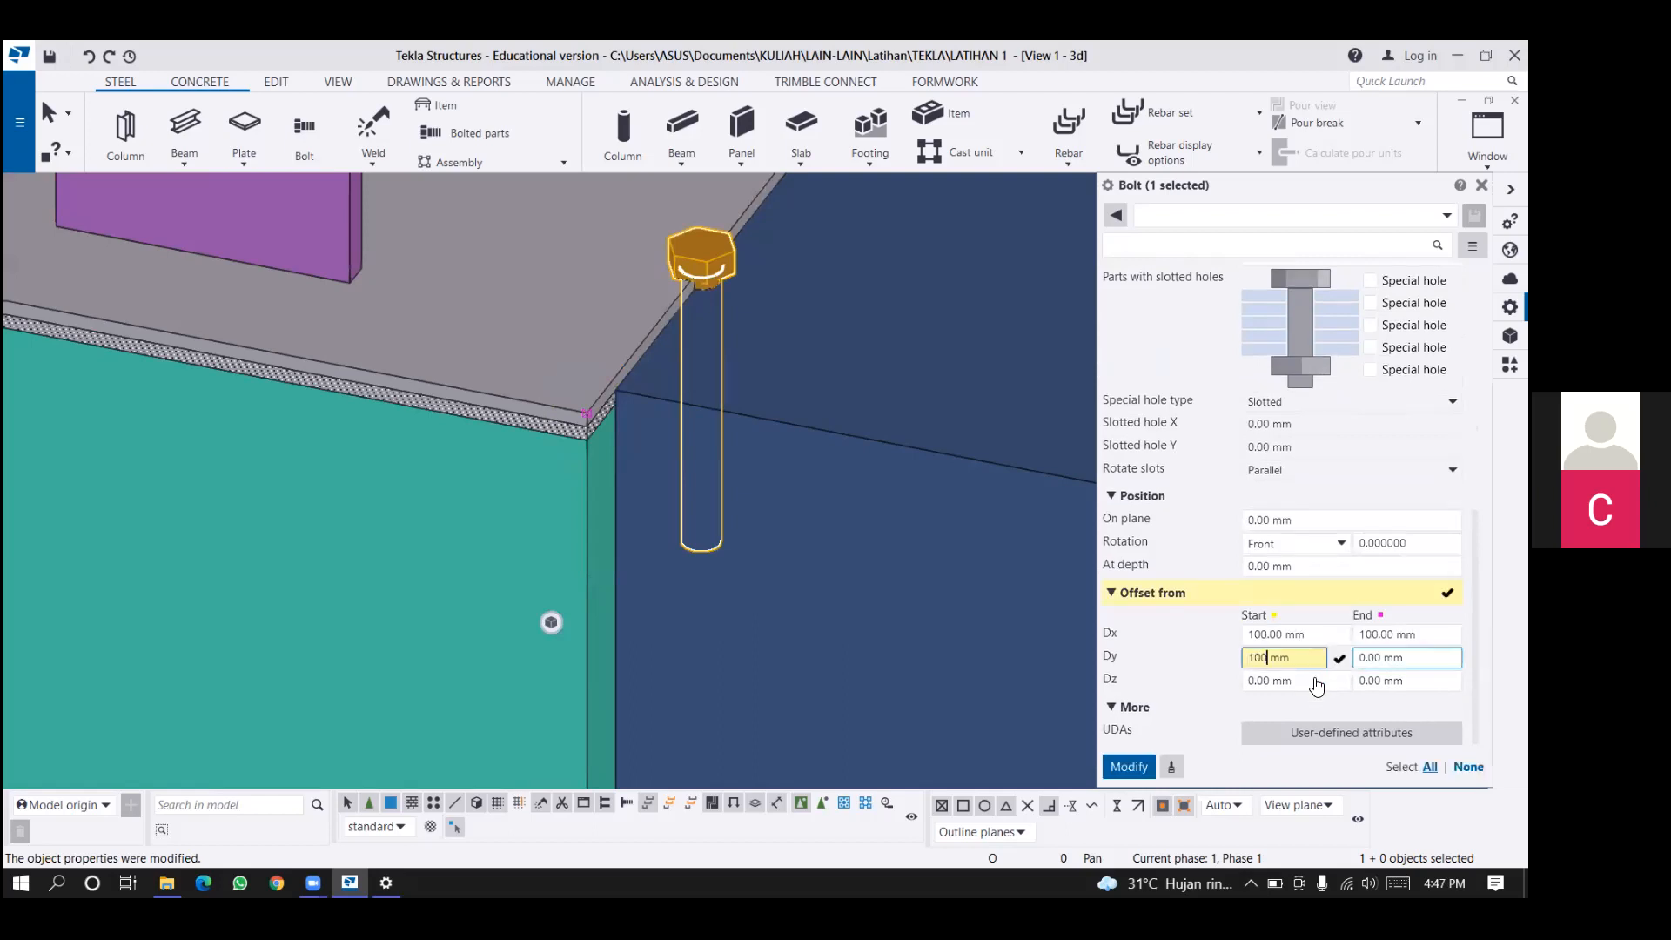
pyautogui.press('Tab')
pyautogui.write('1')
pyautogui.write('00')
pyautogui.press('Return')
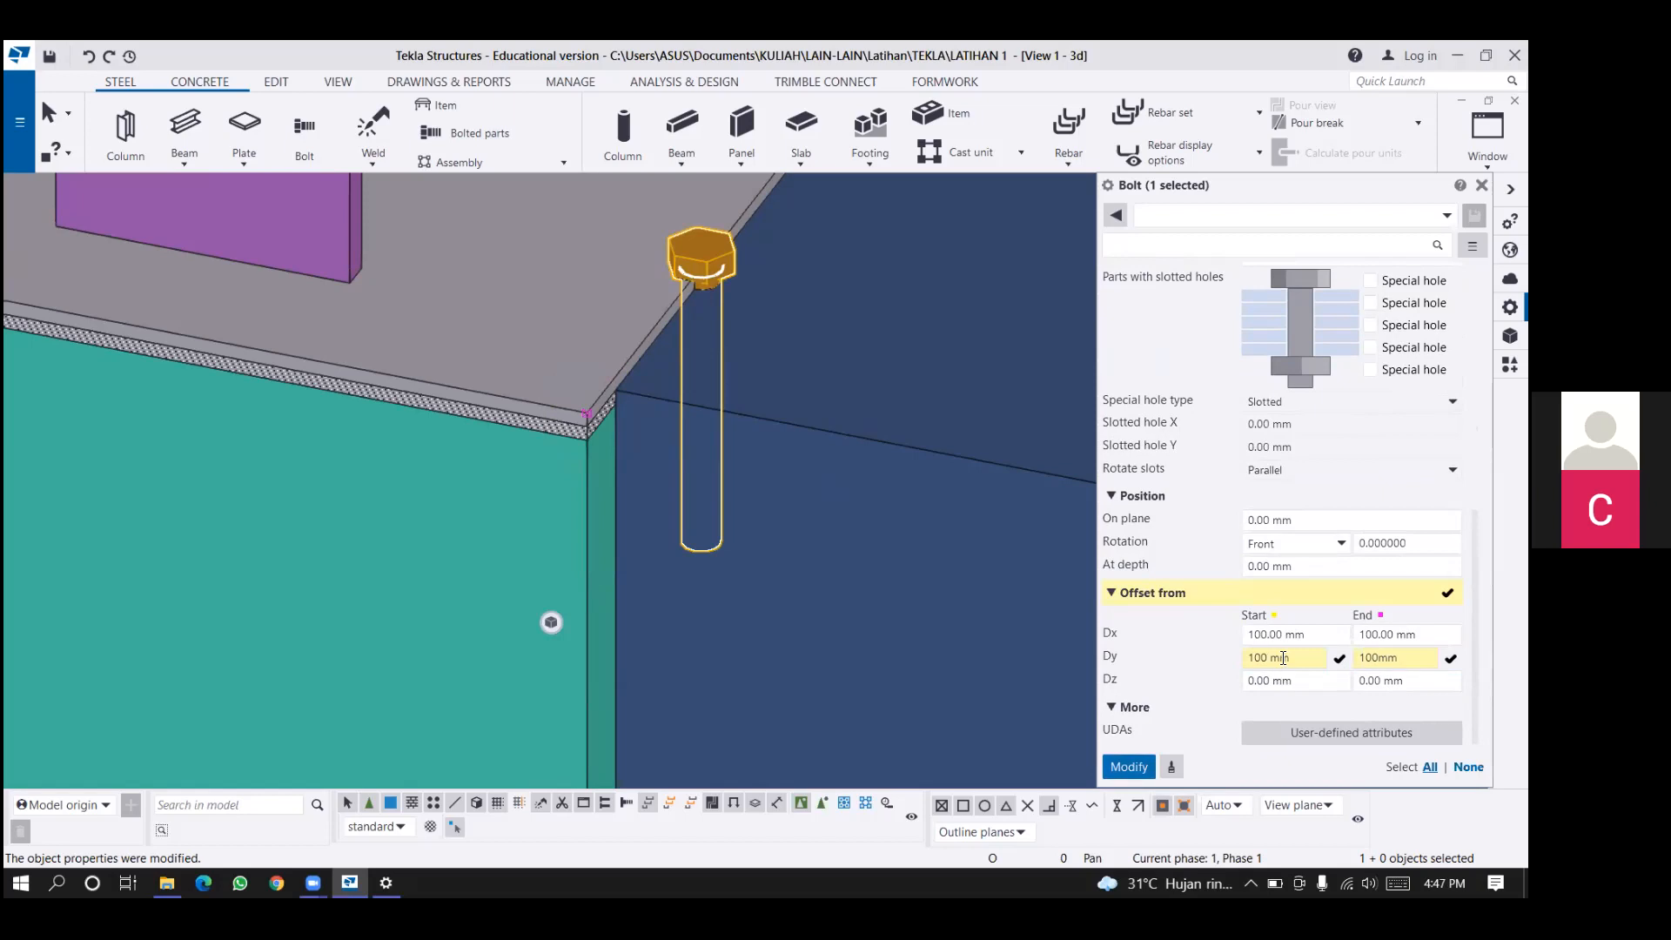
# Set the bolt's Dy start and end offsets to 20 mm and apply the change.
pyautogui.doubleClick(1266, 657)
pyautogui.write('20')
pyautogui.press('Tab')
pyautogui.write('20')
pyautogui.click(1130, 766)
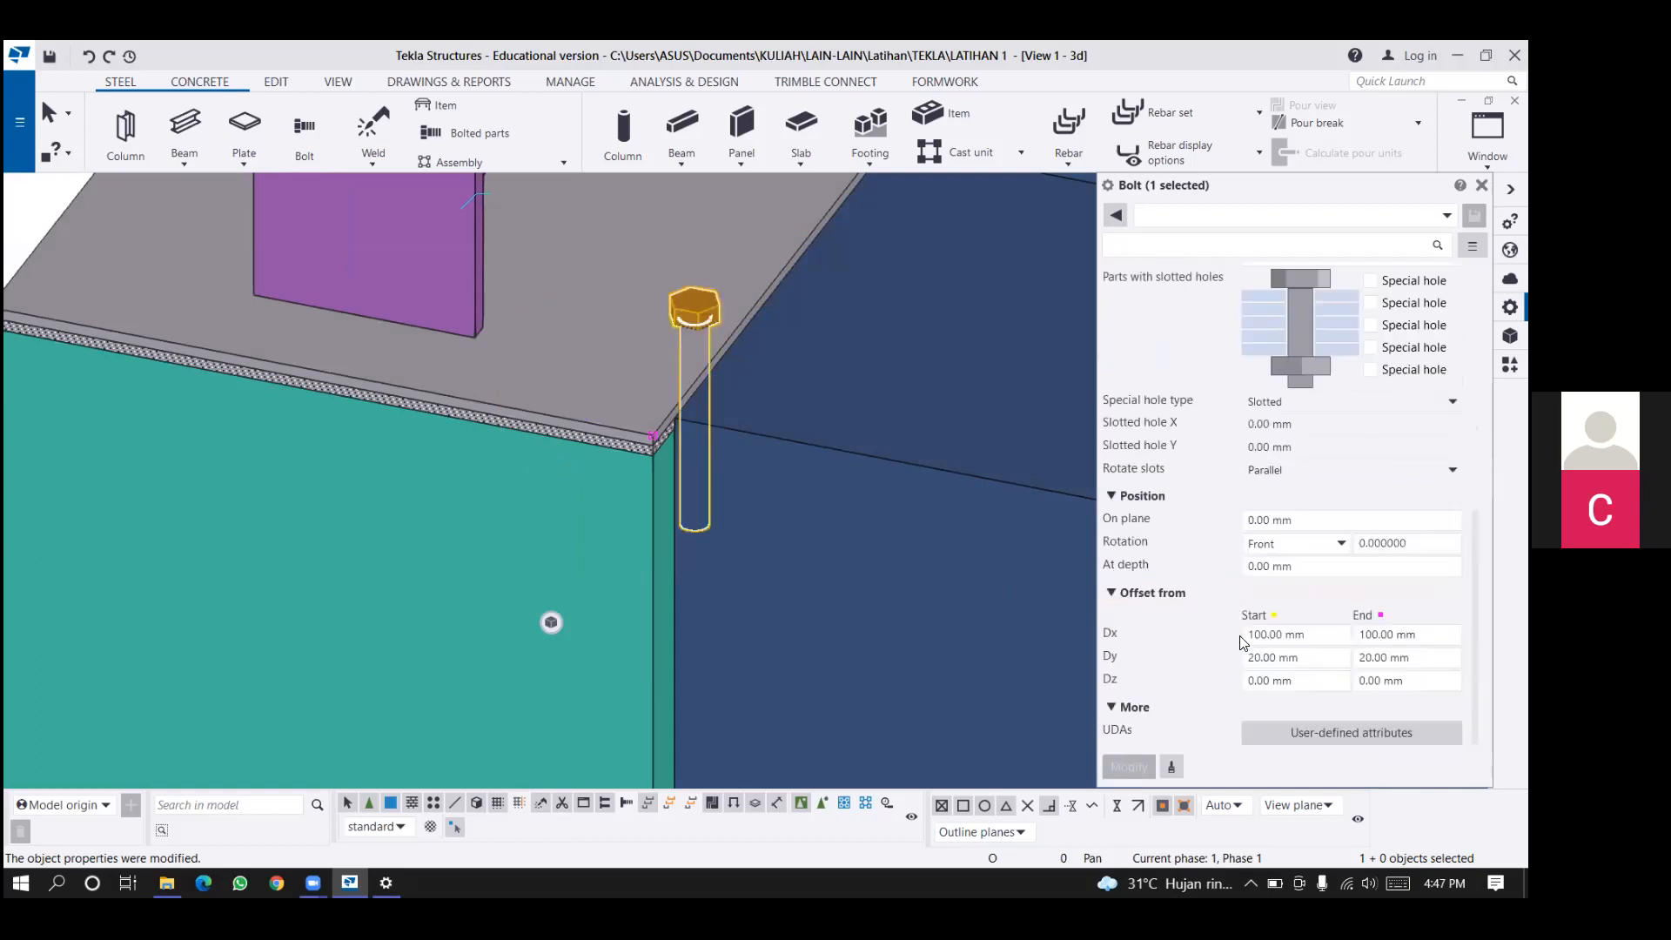
# Set the bolt's Dx start and end offsets to 20 mm.
pyautogui.moveTo(766, 409); pyautogui.dragTo(680, 526, button='middle')
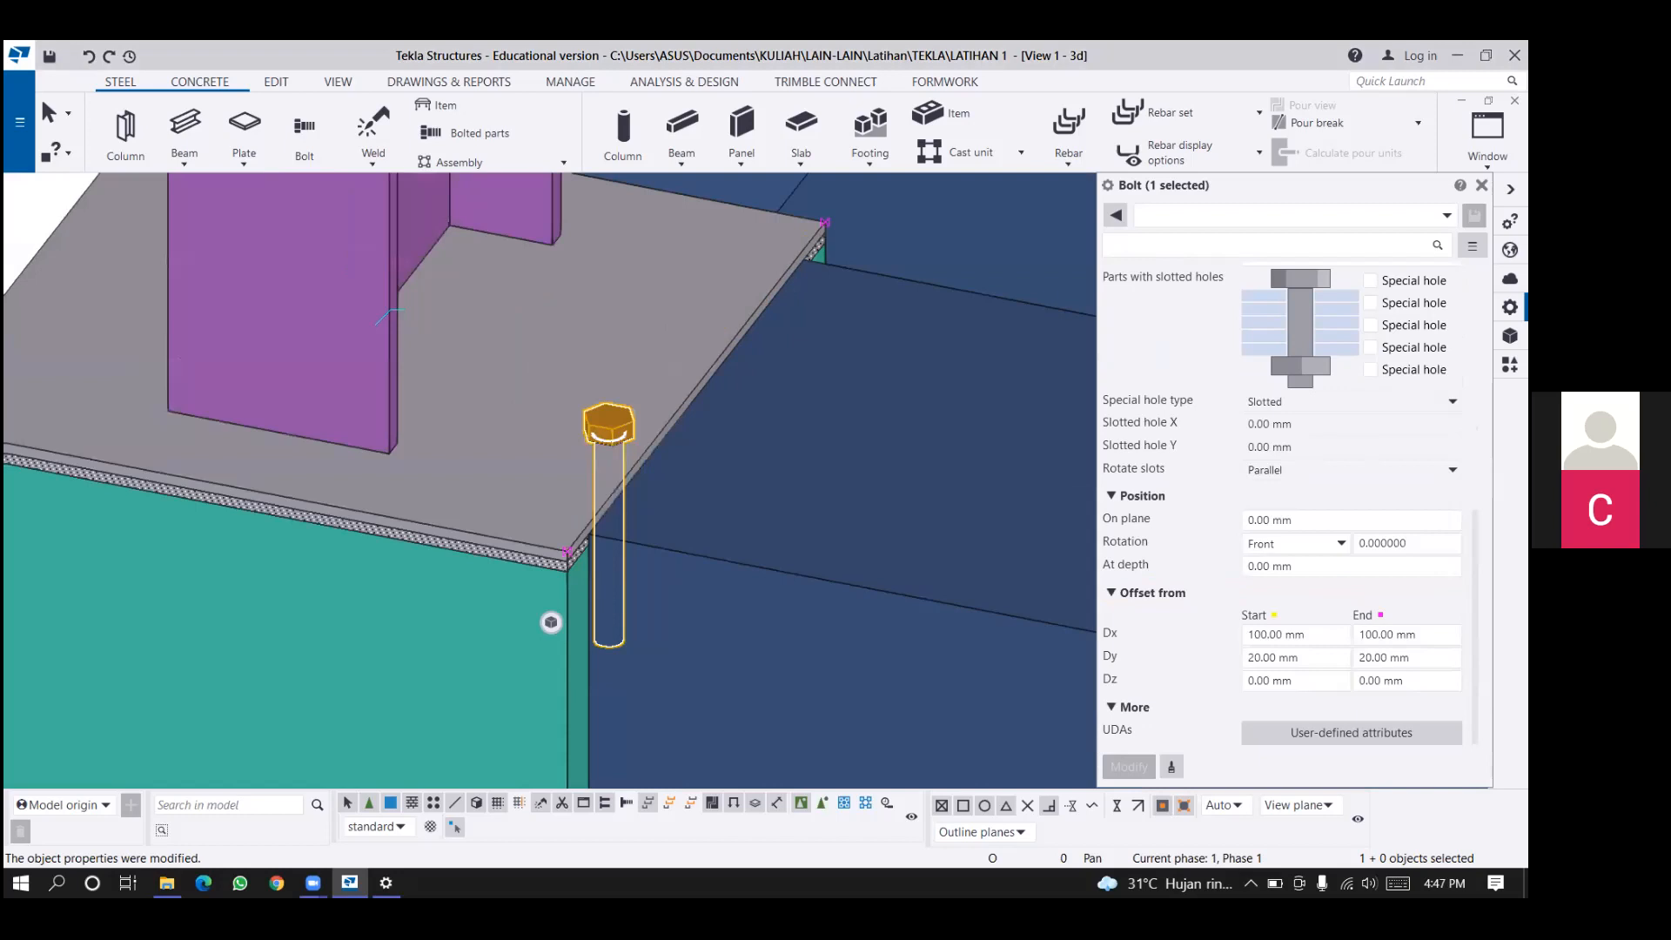
pyautogui.keyDown('ctrl'); pyautogui.moveTo(785, 476); pyautogui.dragTo(670, 513, button='middle'); pyautogui.keyUp('ctrl')
pyautogui.doubleClick(1258, 634)
pyautogui.write('20')
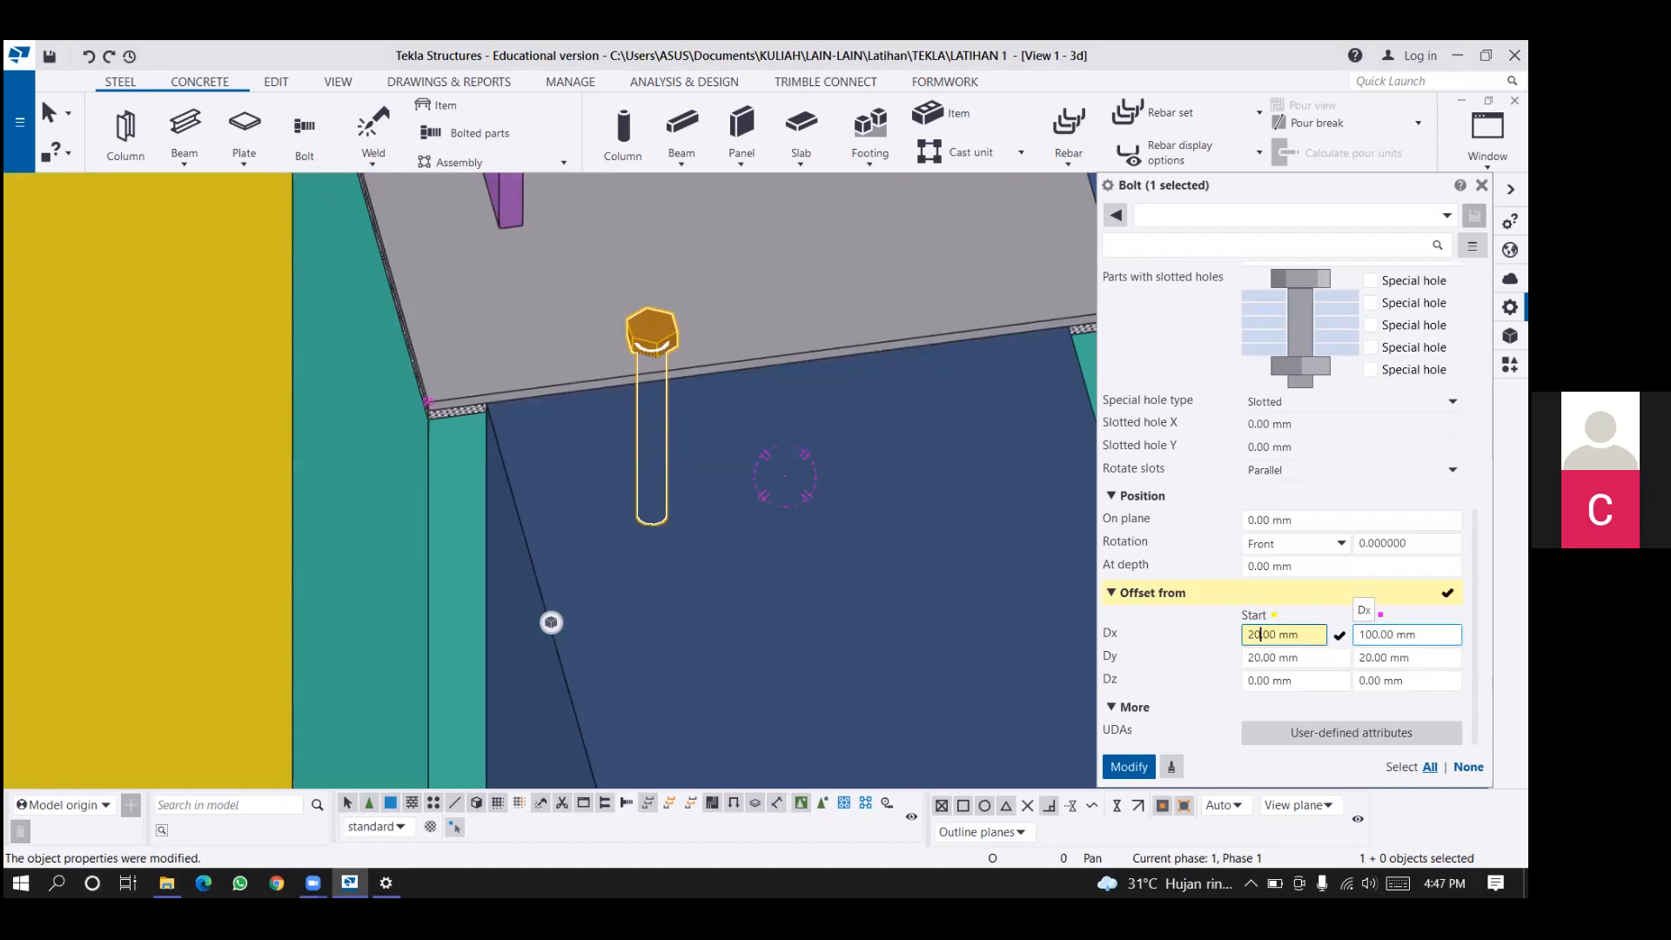
pyautogui.moveTo(1378, 635); pyautogui.dragTo(1356, 635)
pyautogui.write('20')
pyautogui.press('Return')
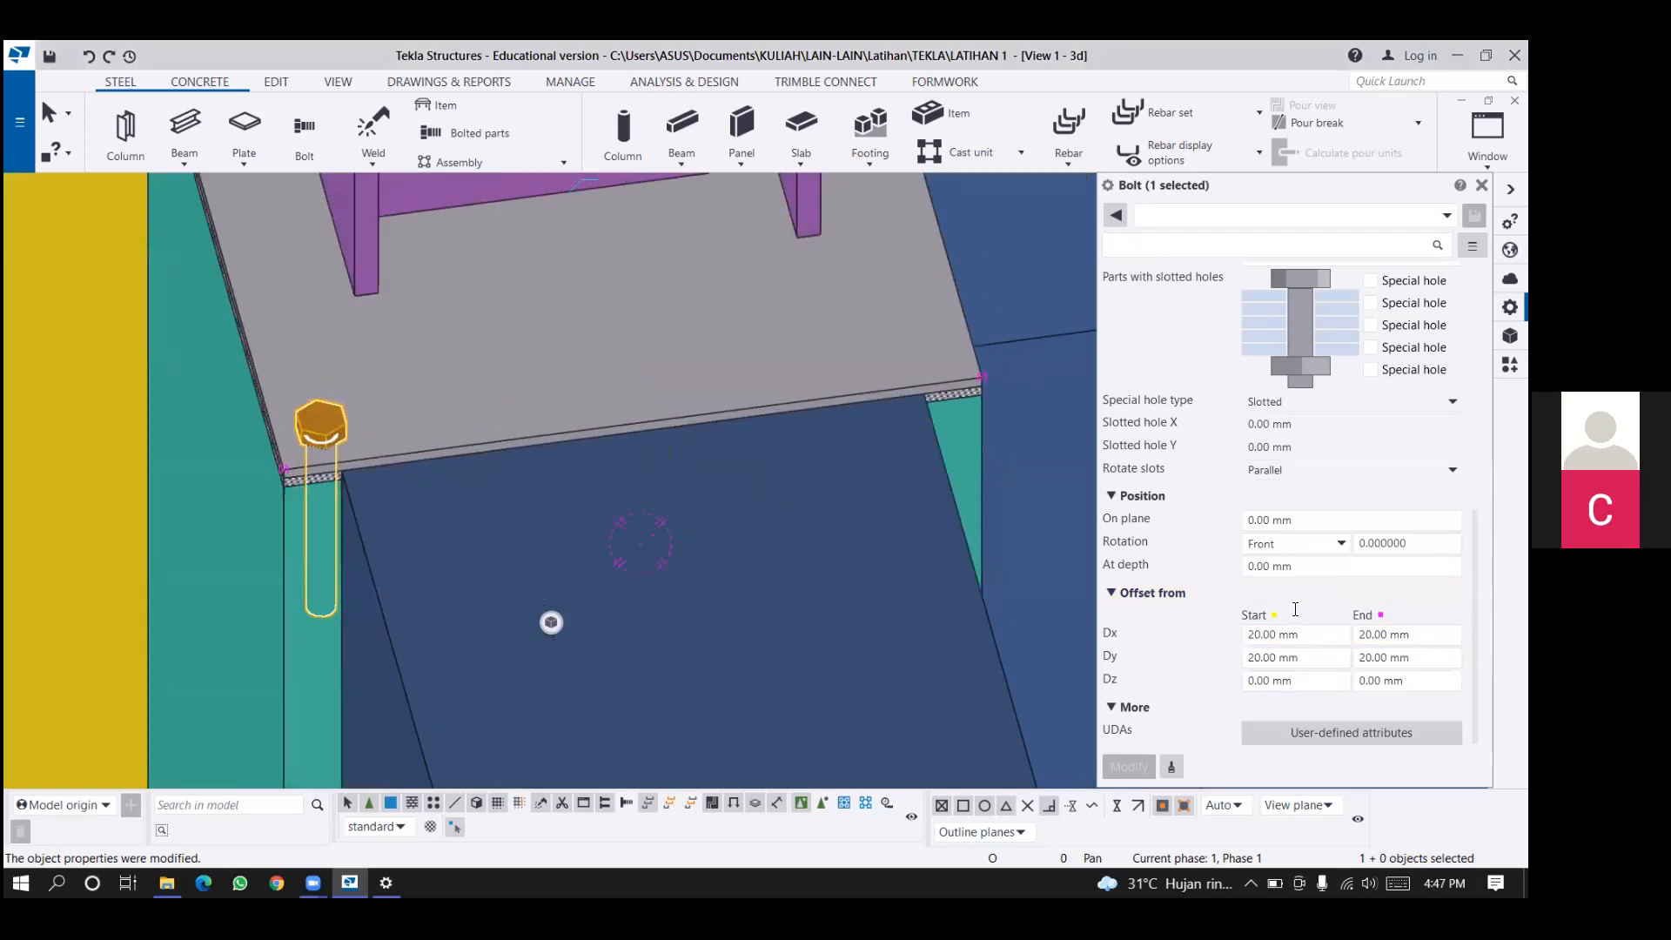
# Set the bolt group's X spacing to a single distance of 50 mm.
pyautogui.scroll(5, 1293, 602)
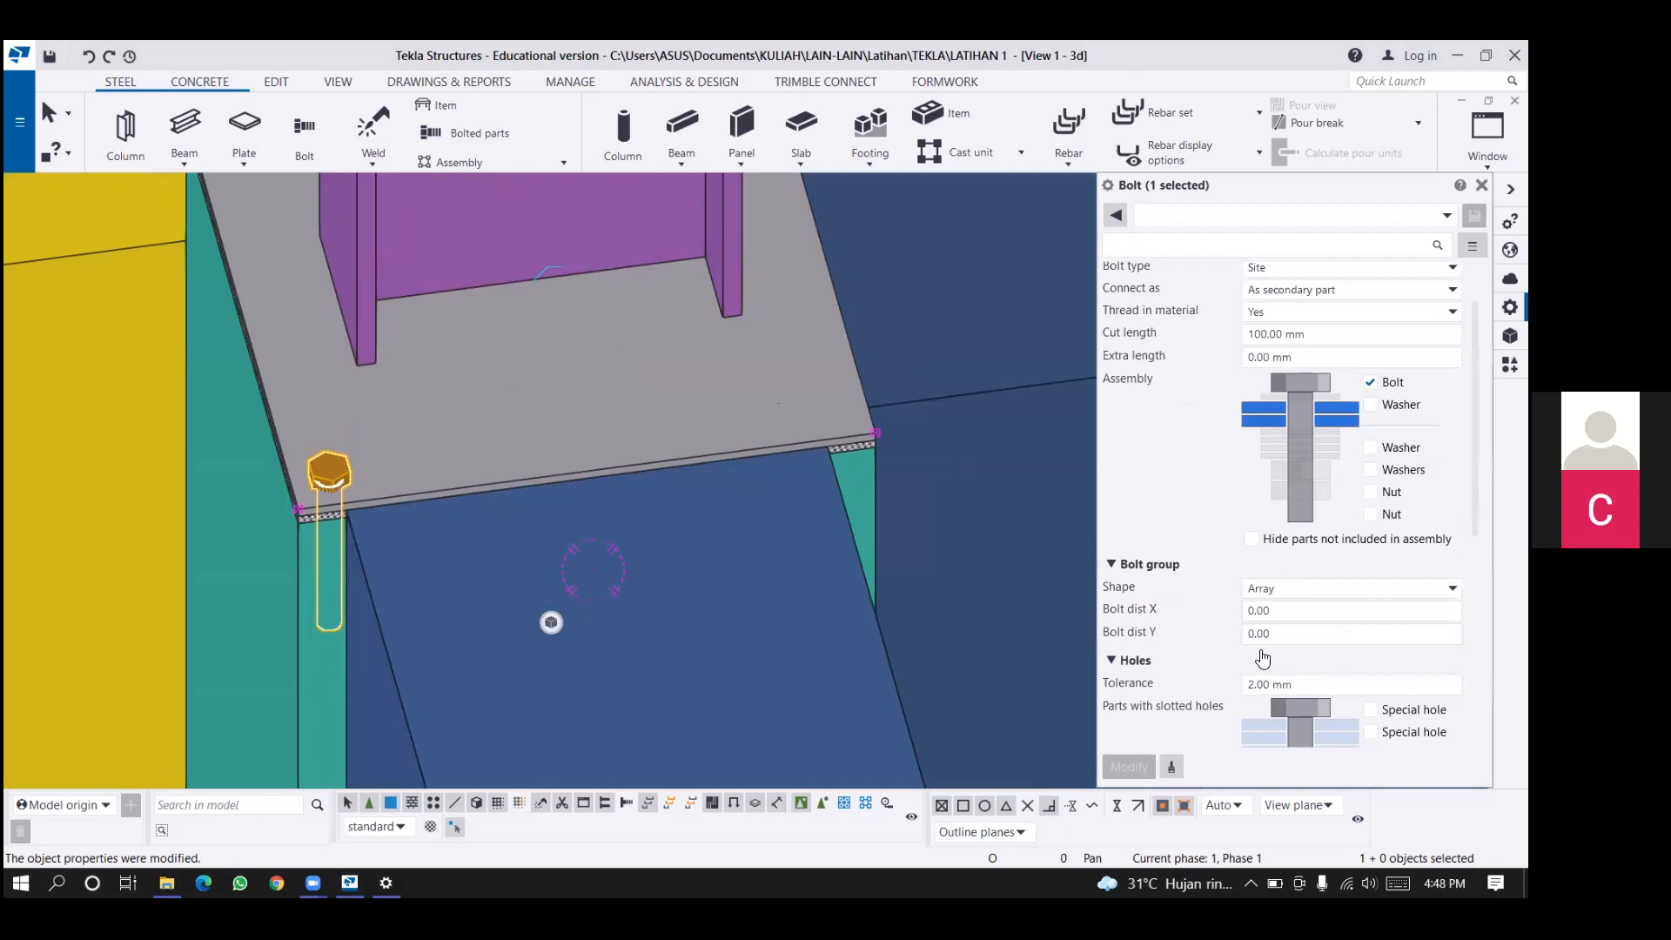
pyautogui.click(1261, 611)
pyautogui.write('50')
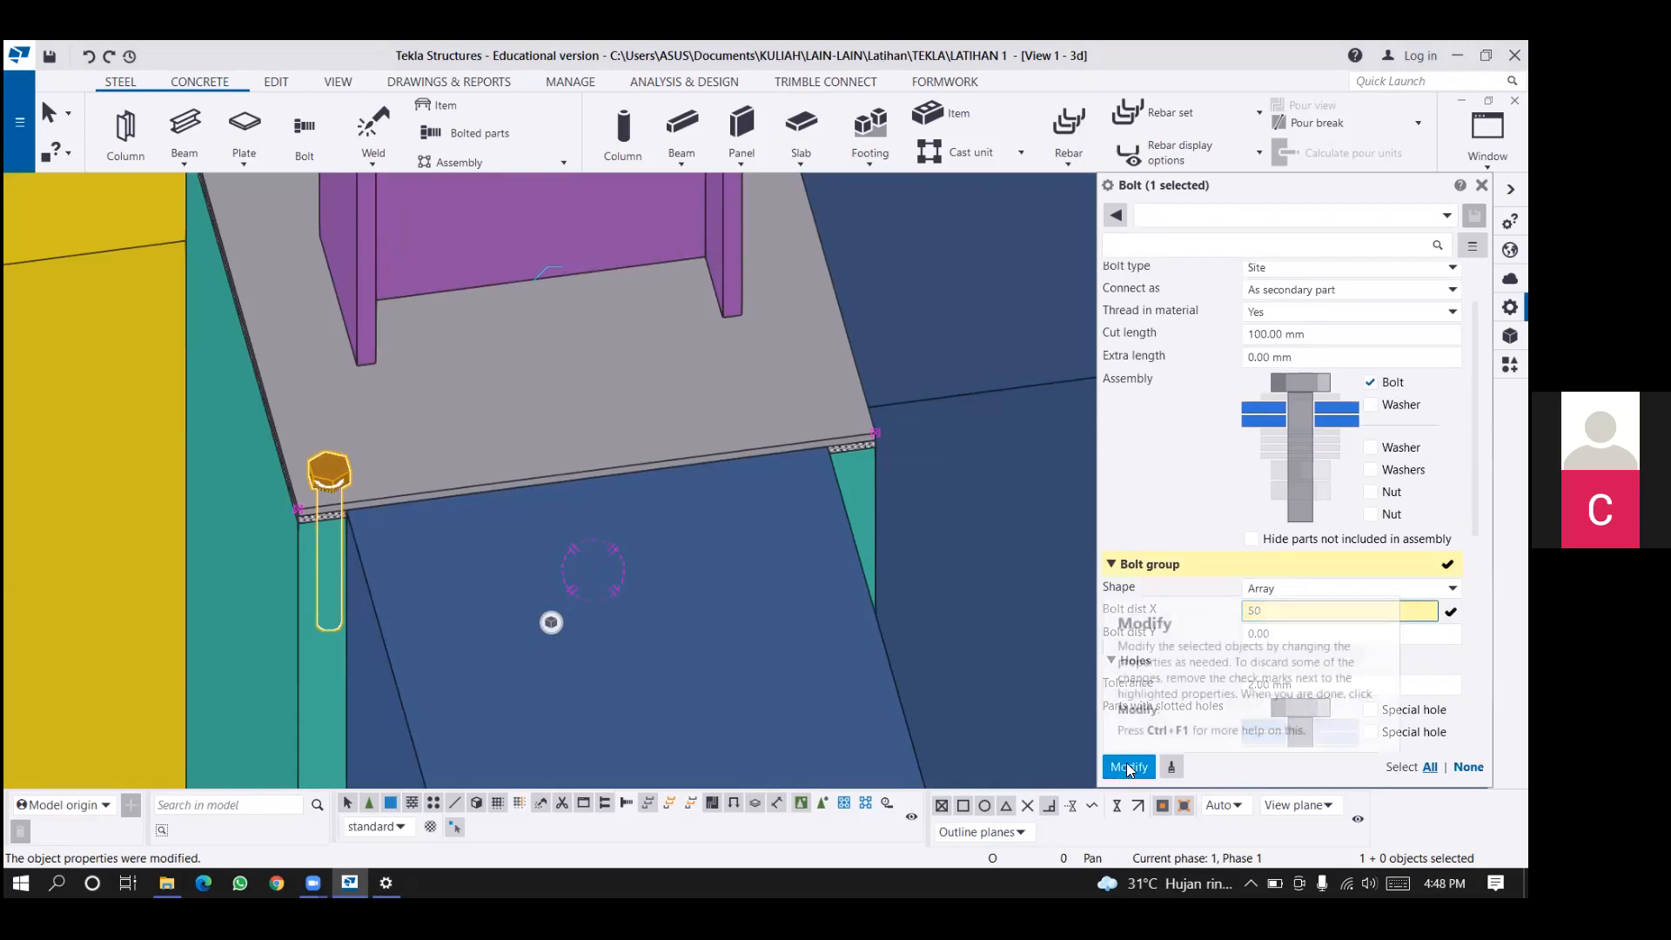
pyautogui.click(1129, 767)
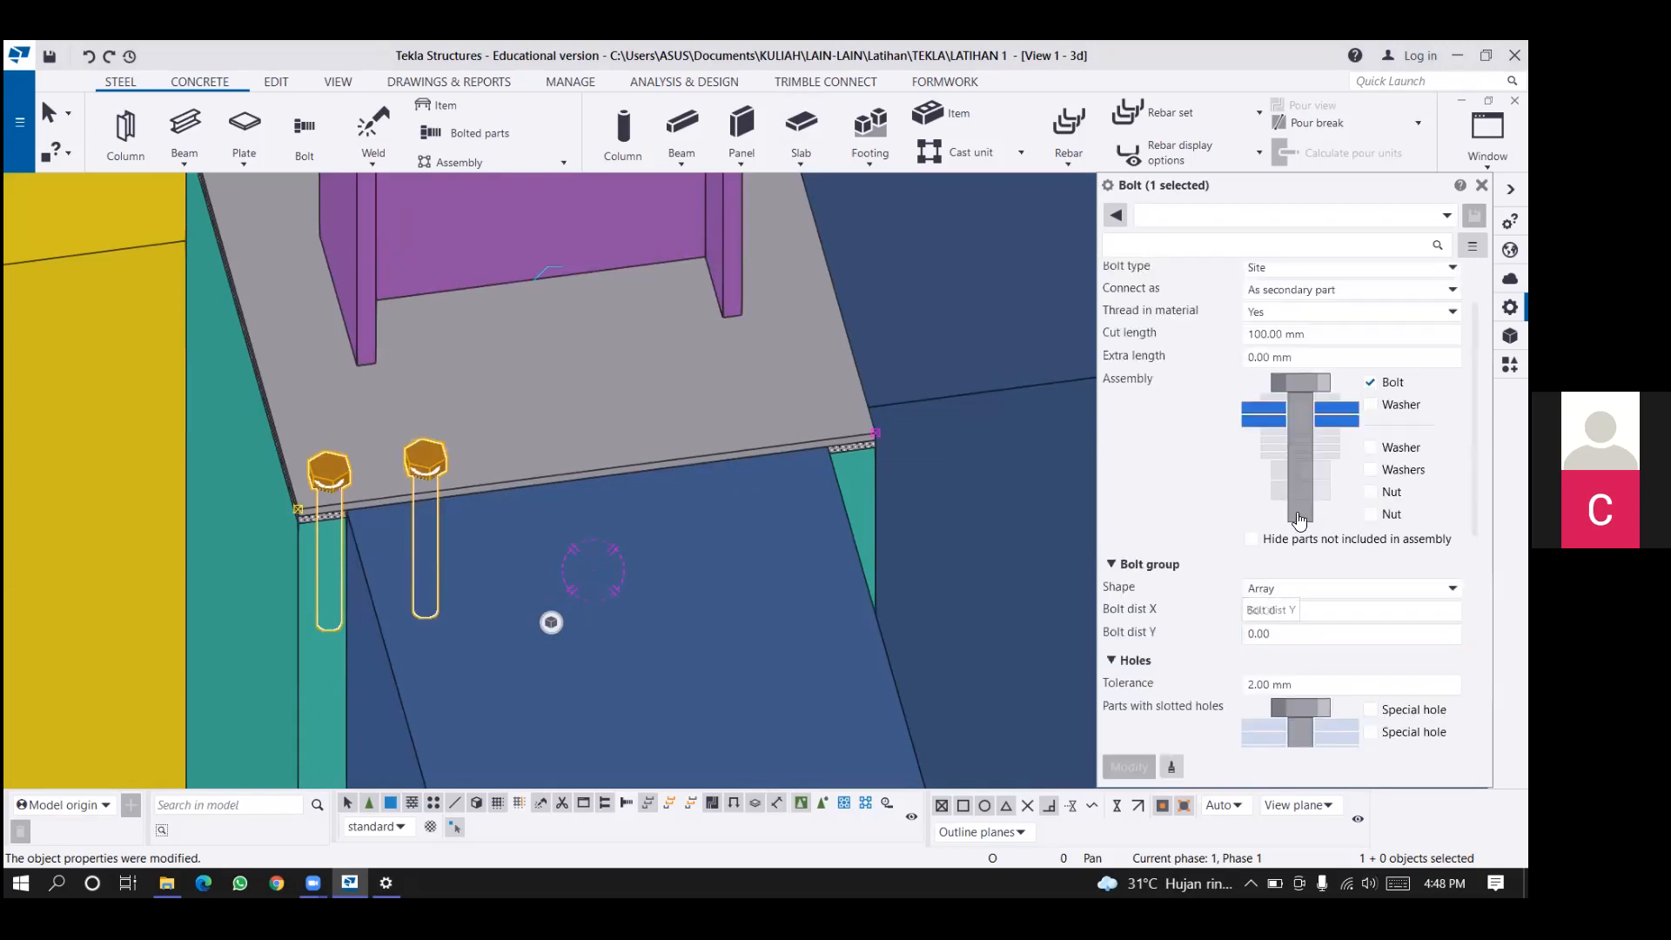
# Set the bolt group's X spacing to 4*50 mm to form a row of bolts along the plate edge.
pyautogui.scroll(-5, 1305, 609)
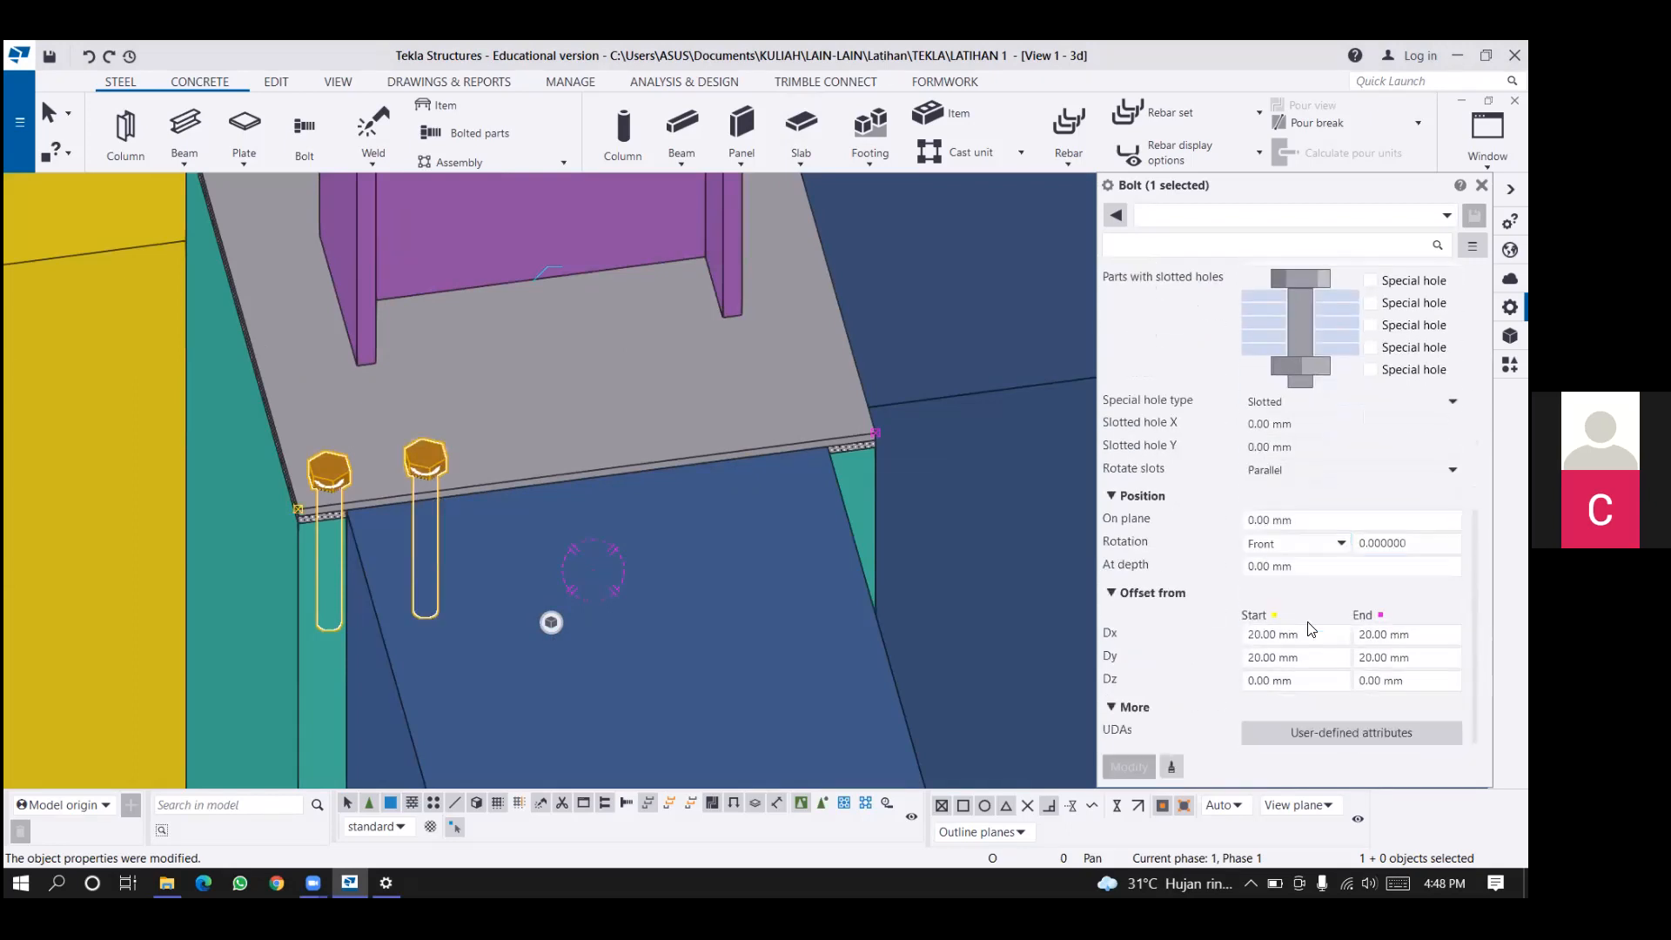
pyautogui.scroll(3, 1270, 565)
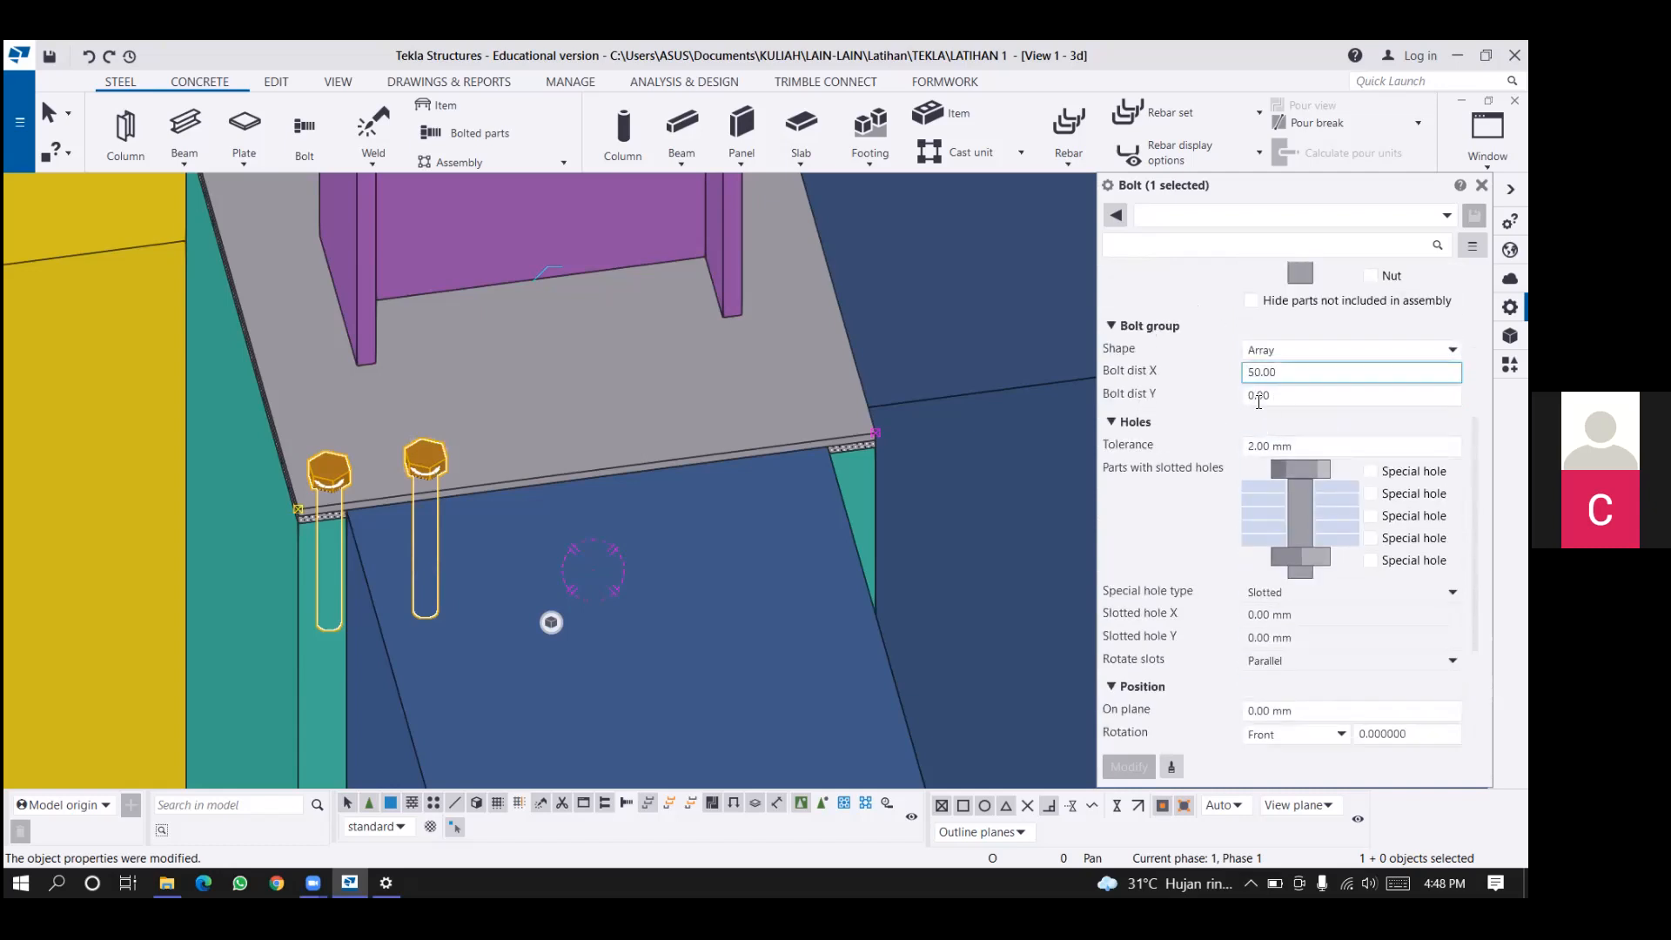
pyautogui.write('4*50')
pyautogui.press('Delete')
pyautogui.press('Delete')
pyautogui.click(1128, 765)
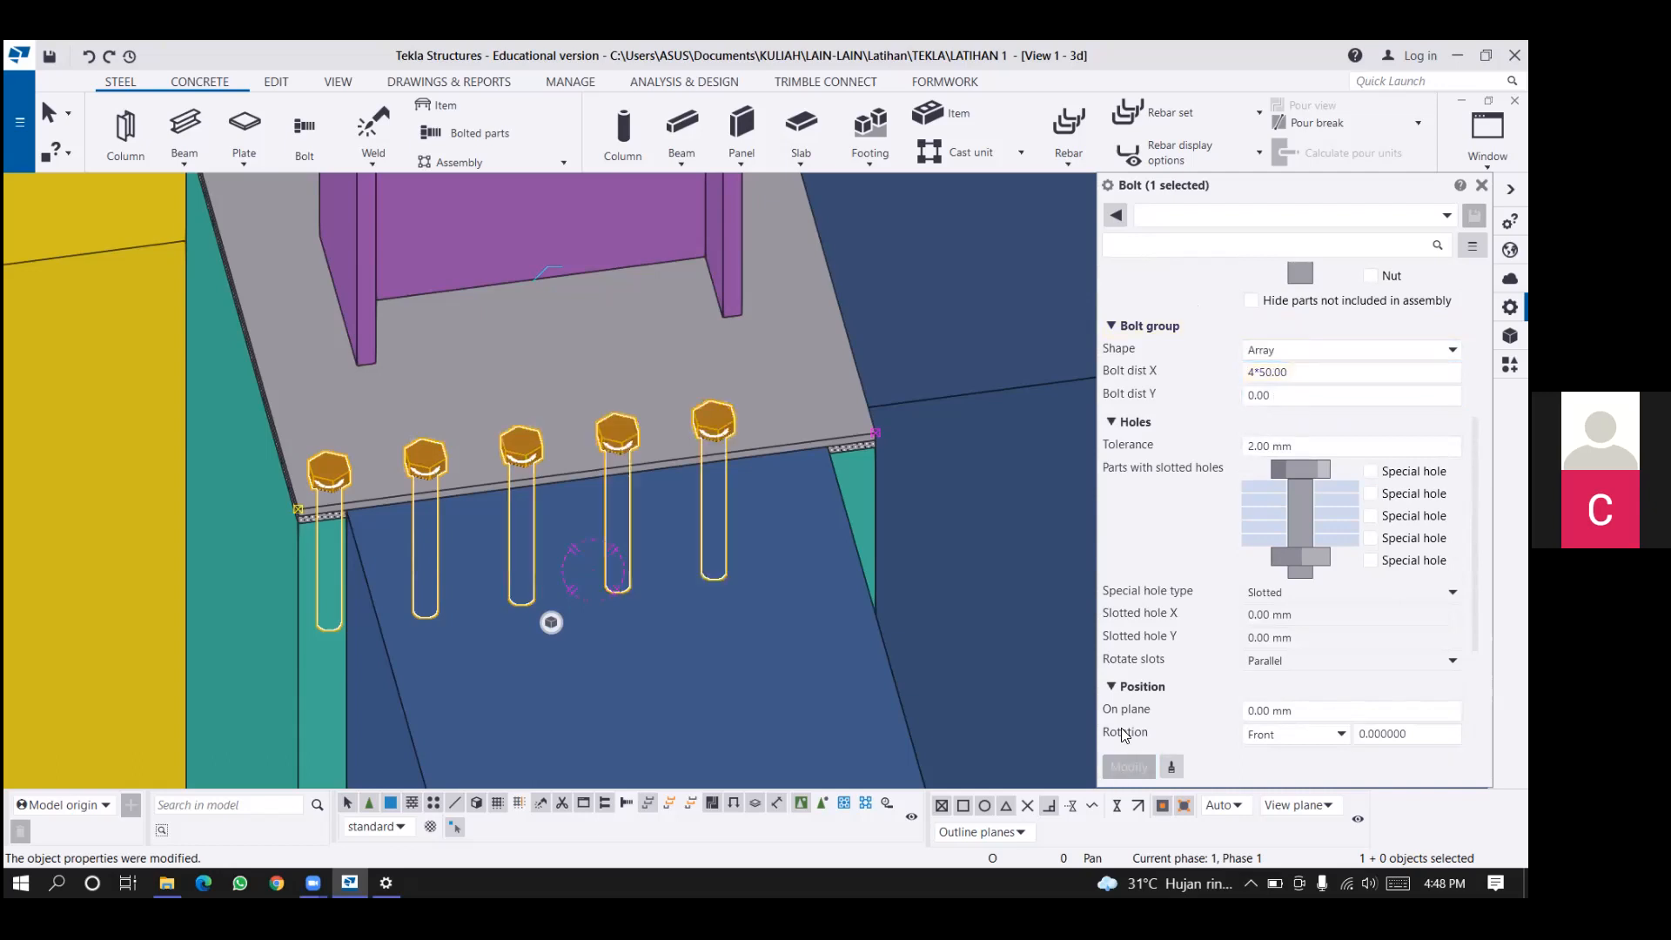
# Set the bolt group's X spacing to 5*50 mm and apply the change.
pyautogui.click(1250, 372)
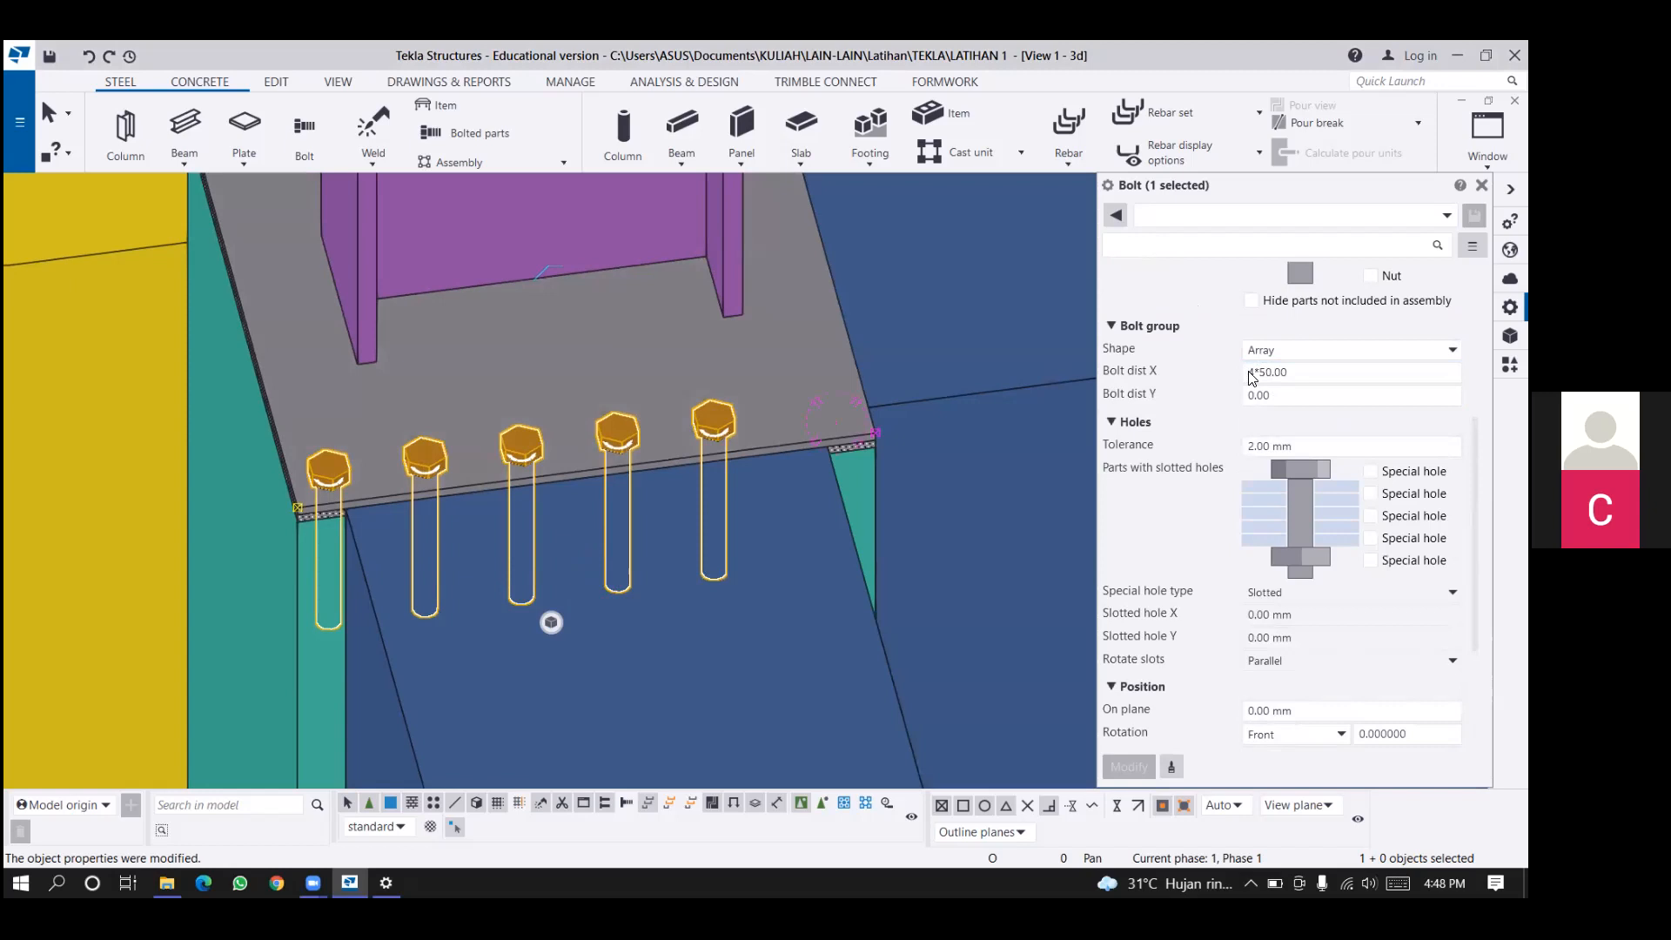
pyautogui.moveTo(1249, 372); pyautogui.dragTo(1255, 402)
pyautogui.write('6')
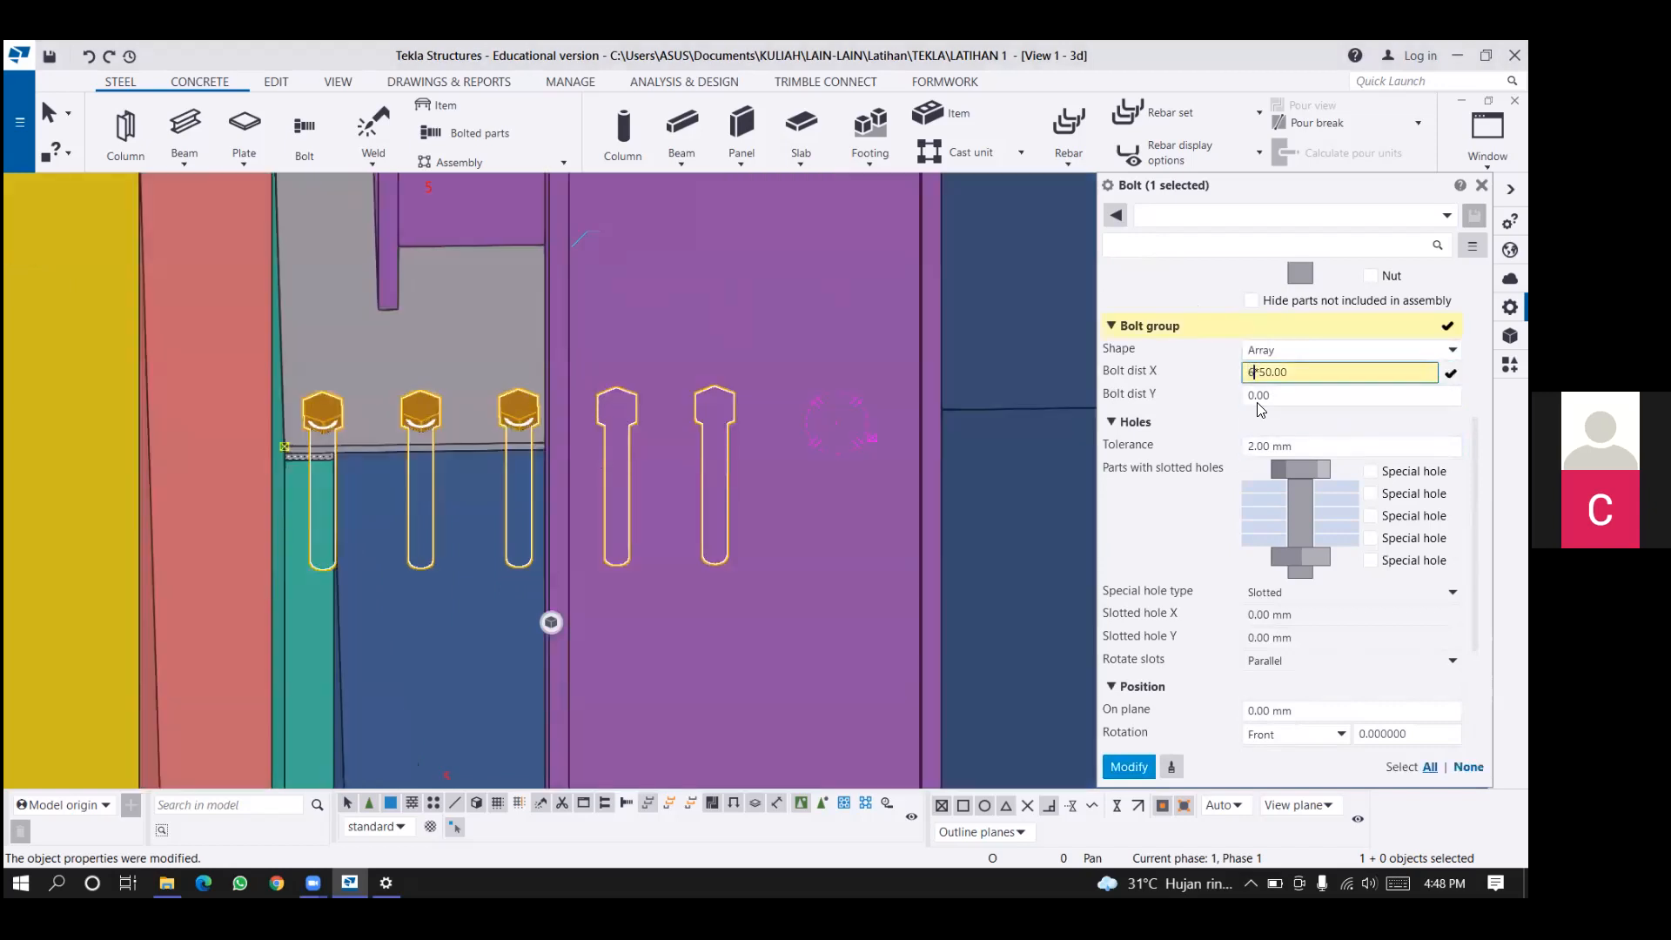
pyautogui.click(1129, 766)
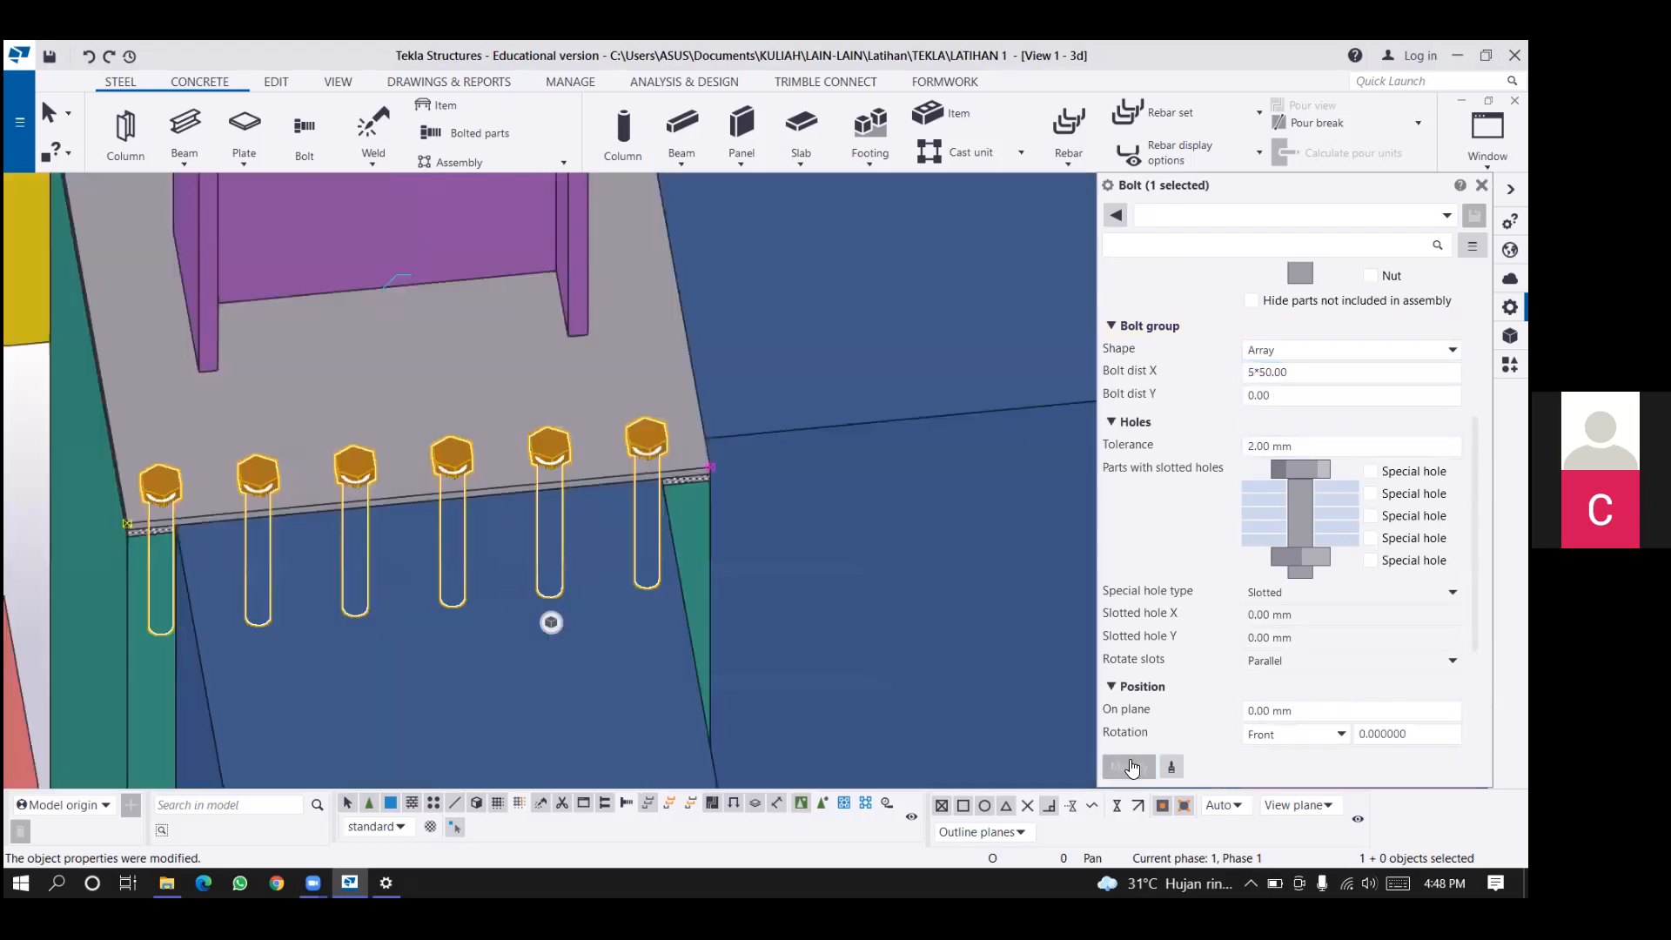
# Set the bolt group's Y spacing to 5*50 mm and apply it to form a grid of bolts.
pyautogui.doubleClick(1266, 396)
pyautogui.write('5*50')
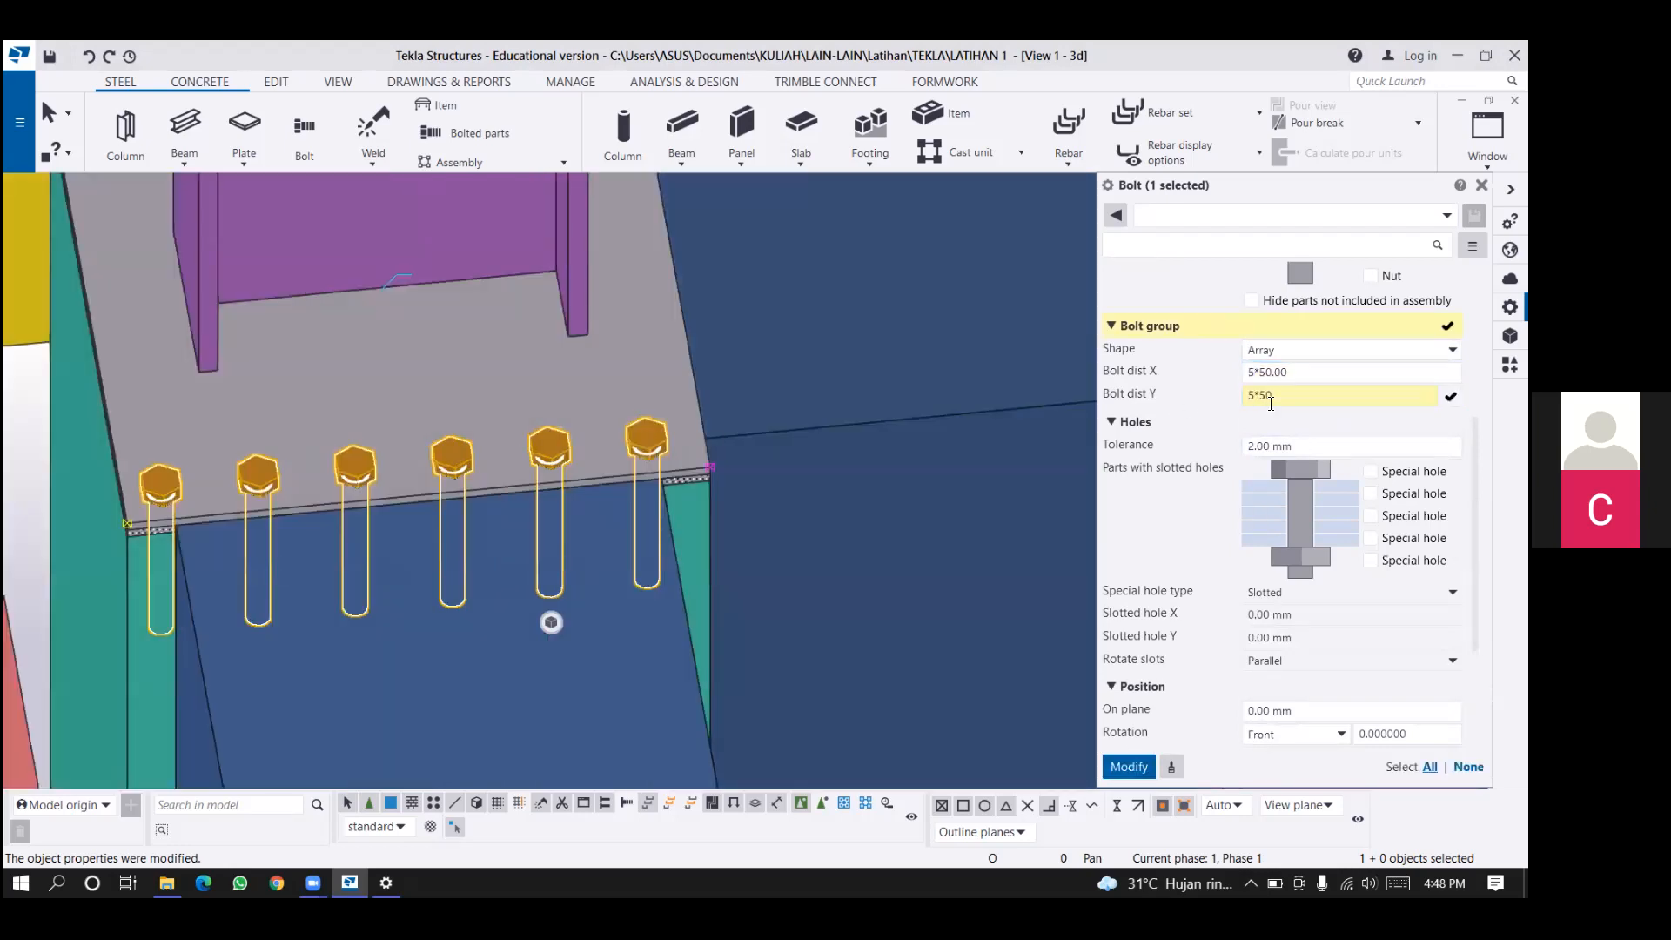
pyautogui.press('Return')
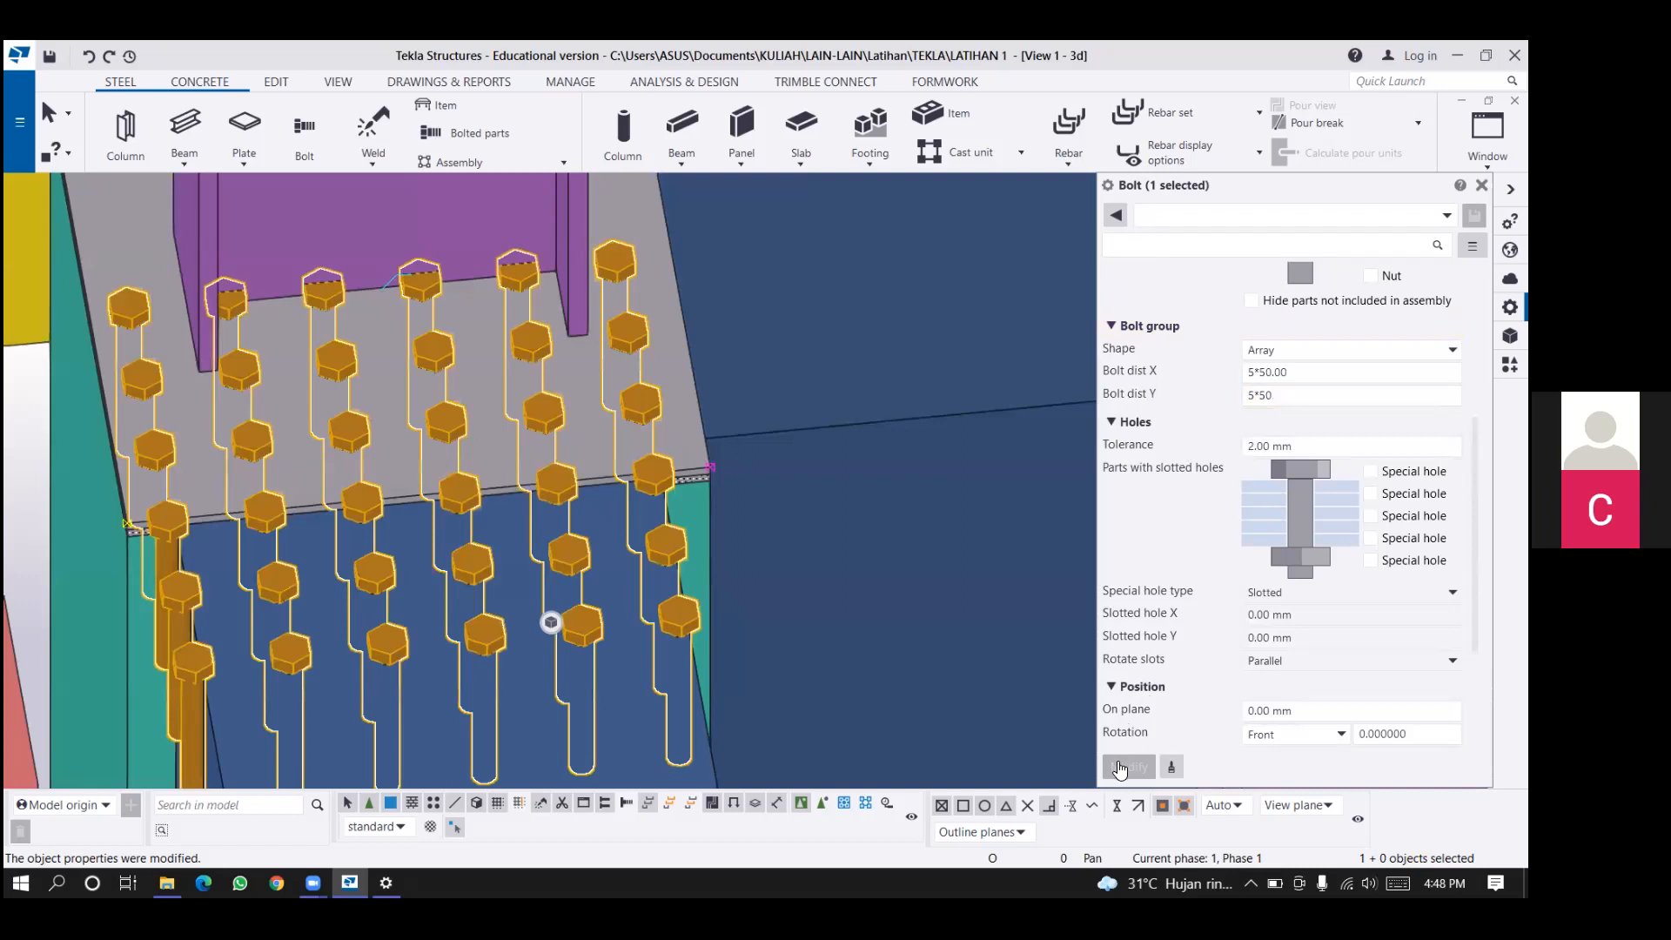
pyautogui.scroll(-1, 1119, 768)
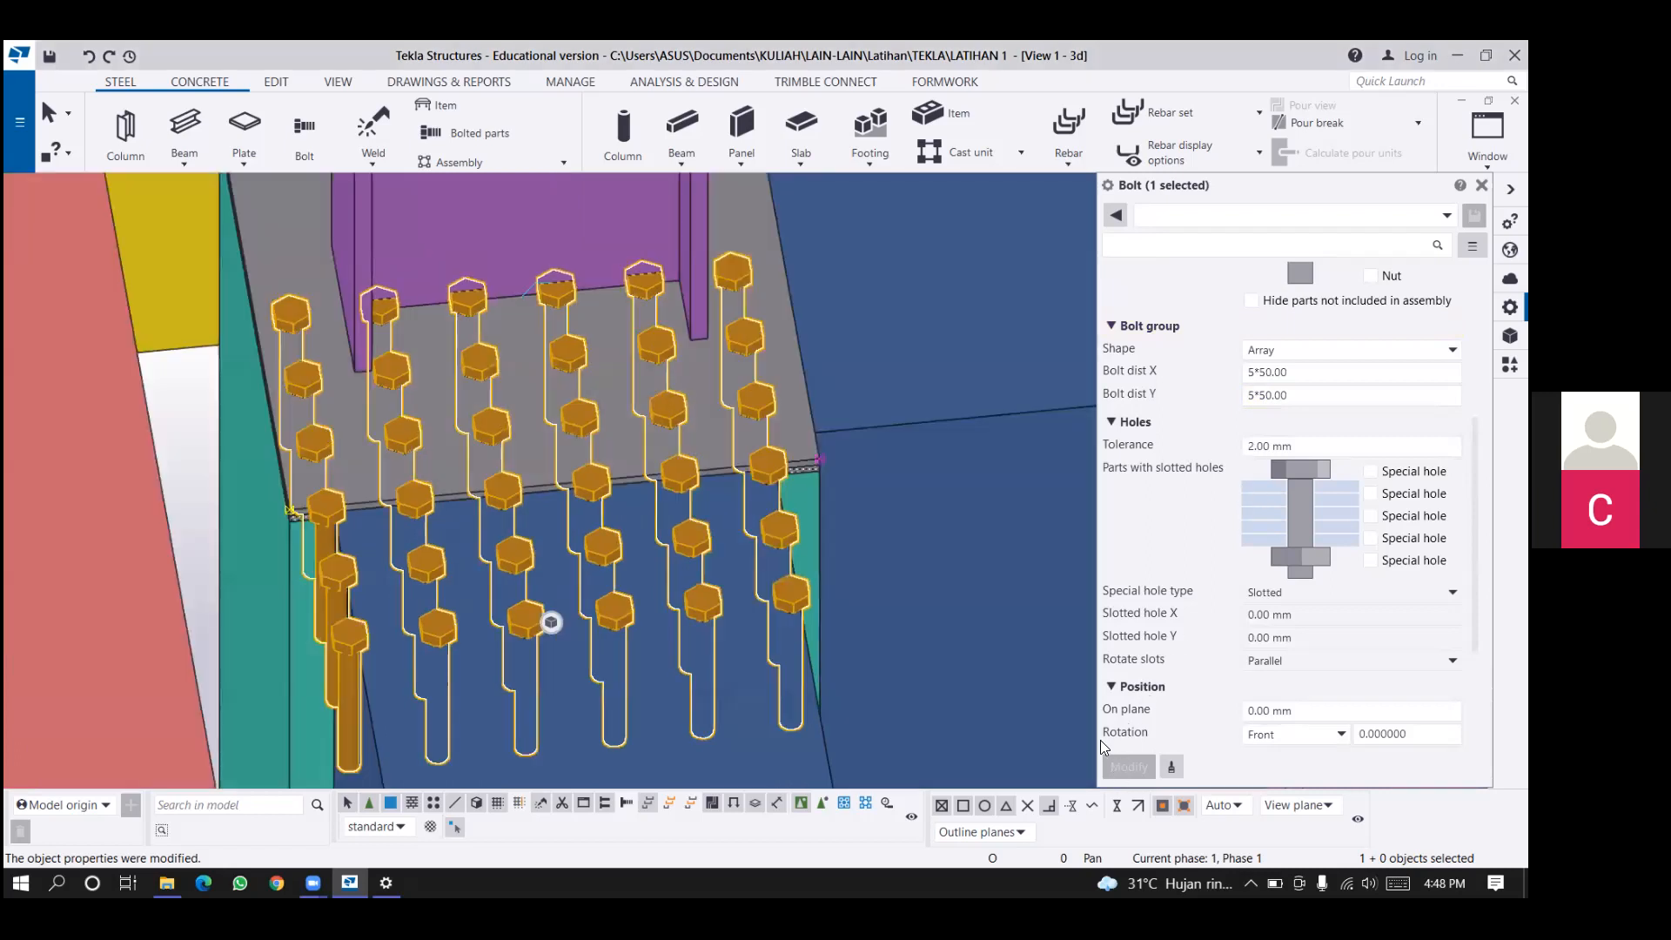
# Set the bolt group's Y spacing to a single distance of 50 mm and apply the change.
pyautogui.write('-')
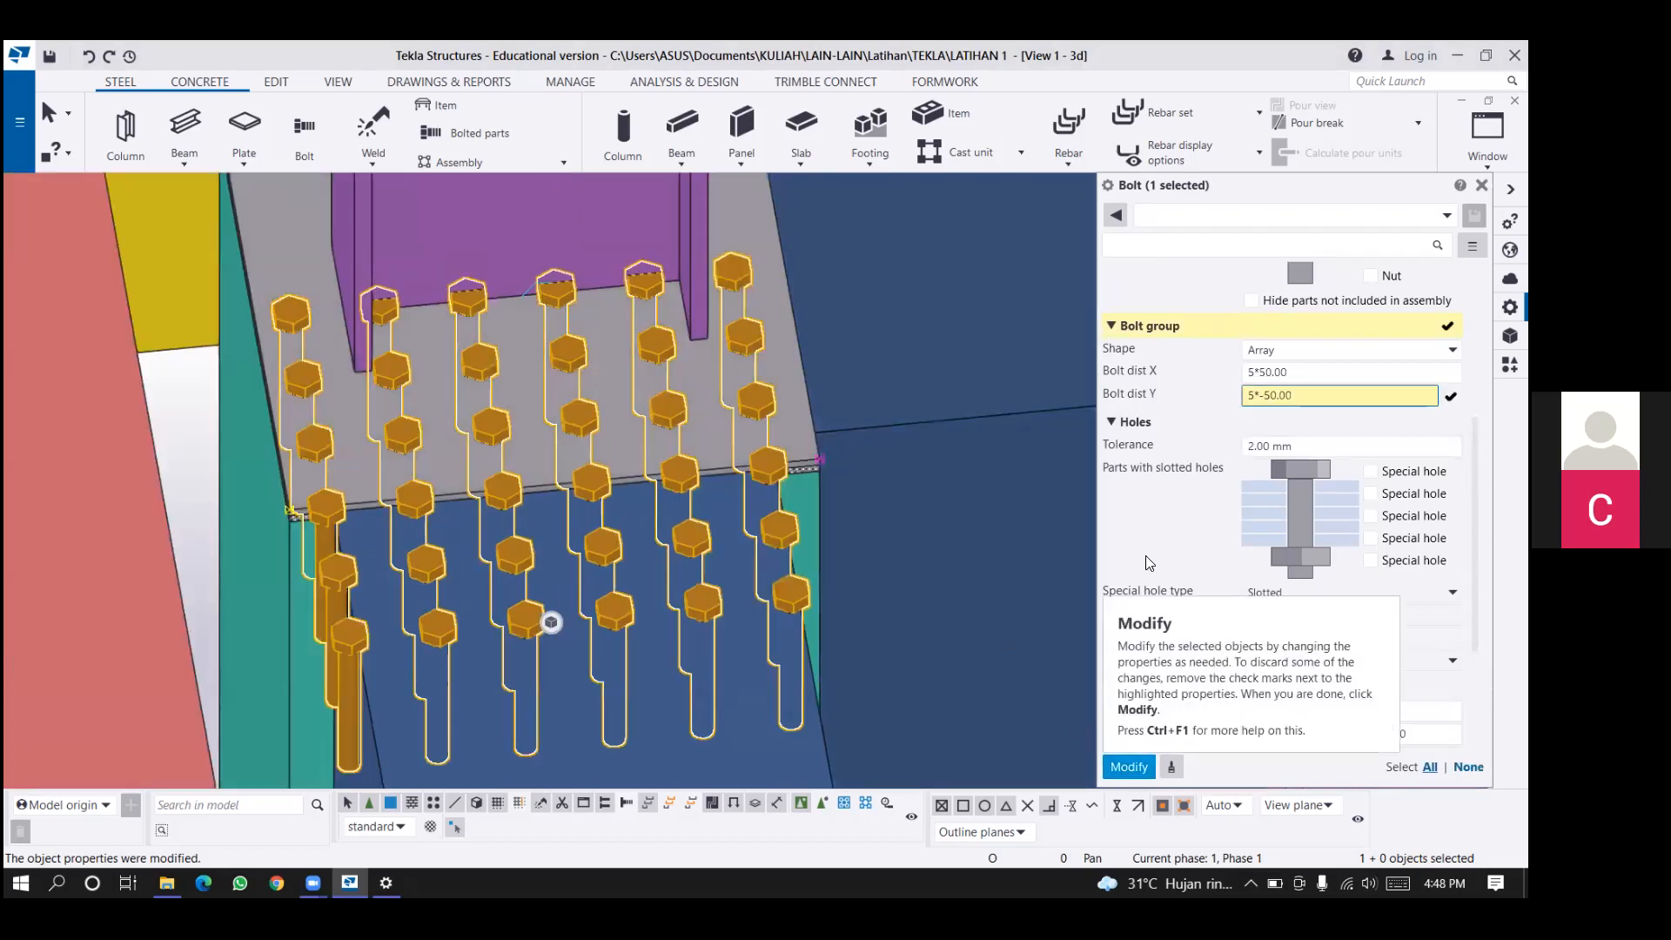
pyautogui.click(1258, 397)
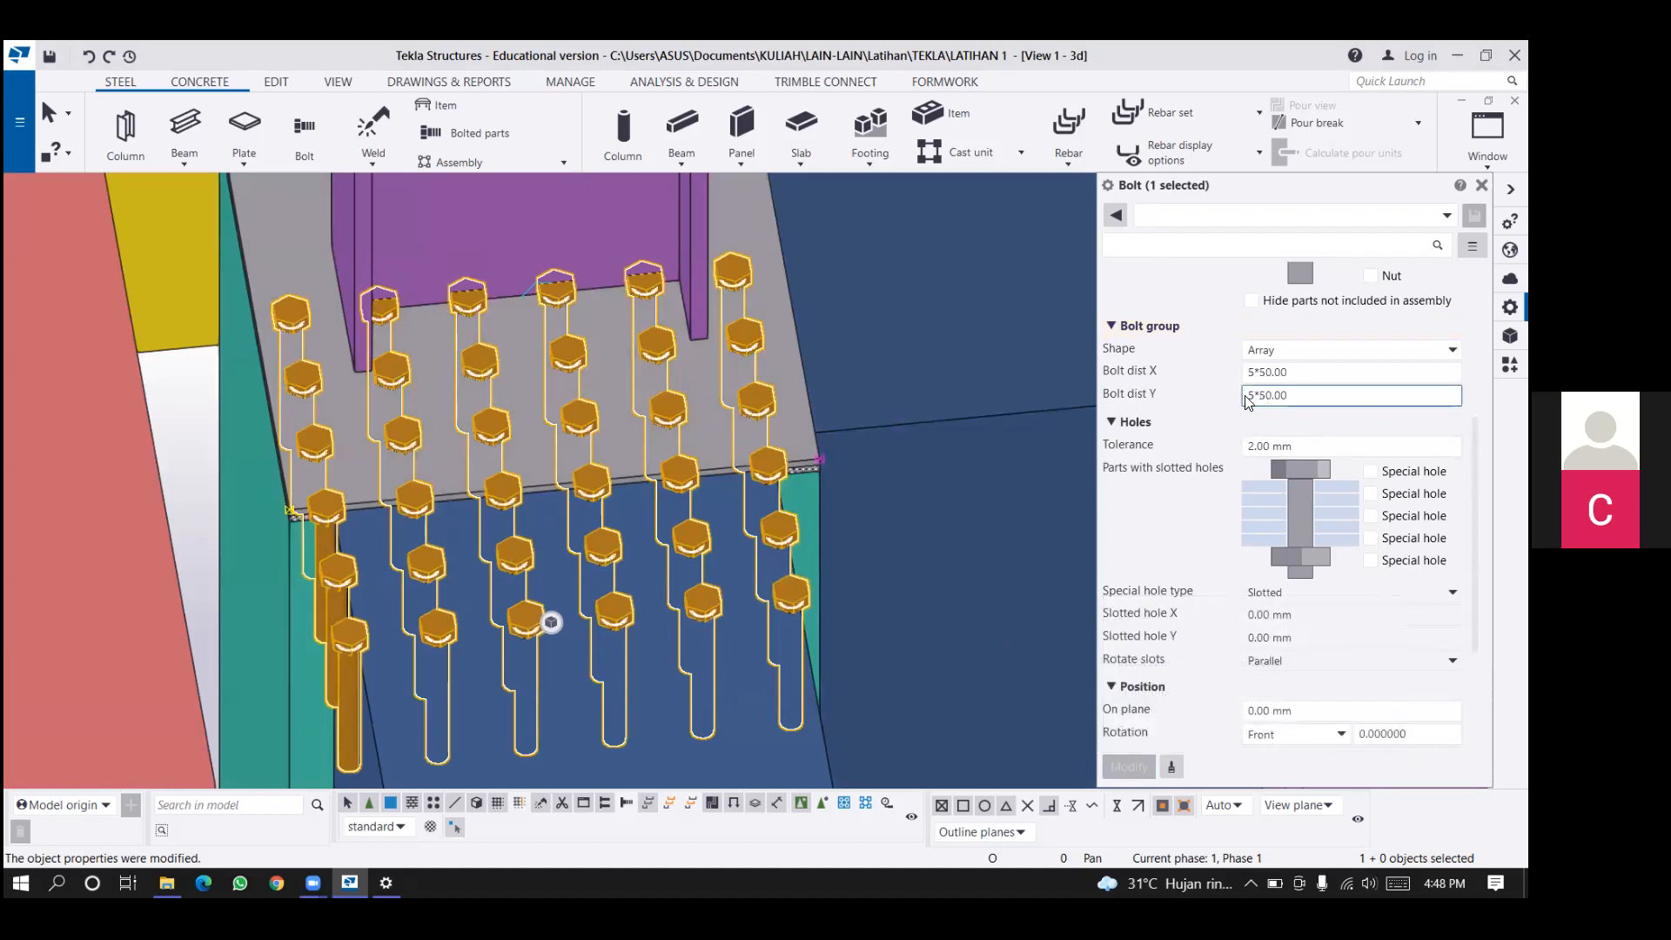
pyautogui.press('BackSpace')
pyautogui.press('BackSpace')
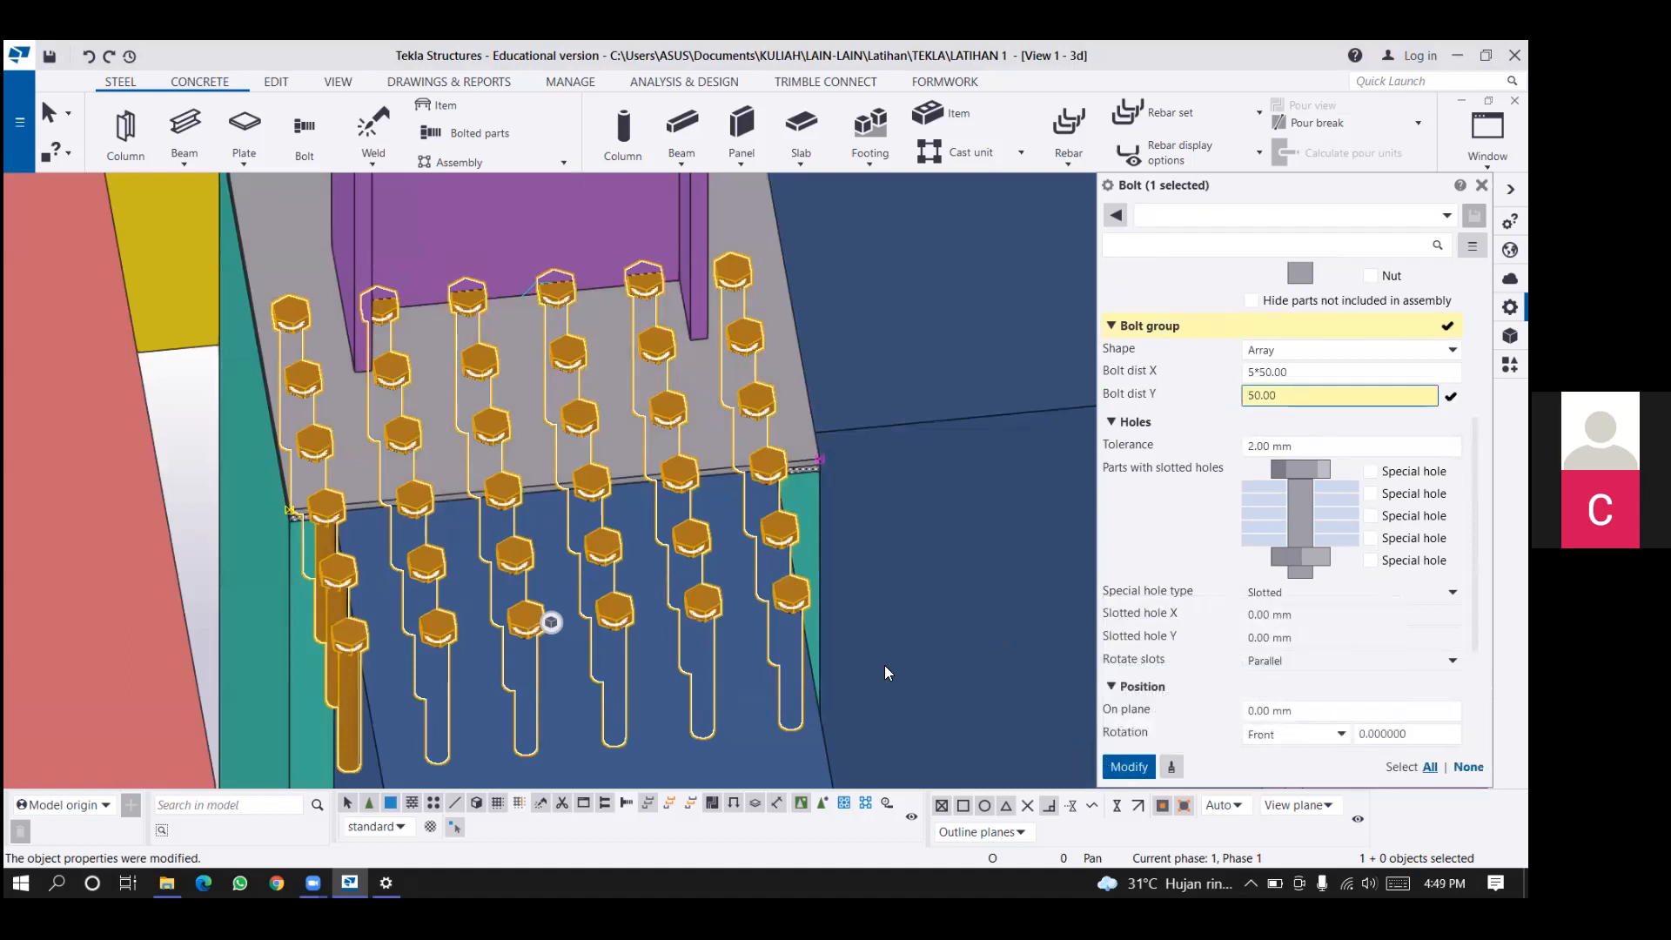
pyautogui.middleClick(565, 538)
pyautogui.moveTo(576, 418); pyautogui.dragTo(588, 423, button='middle')
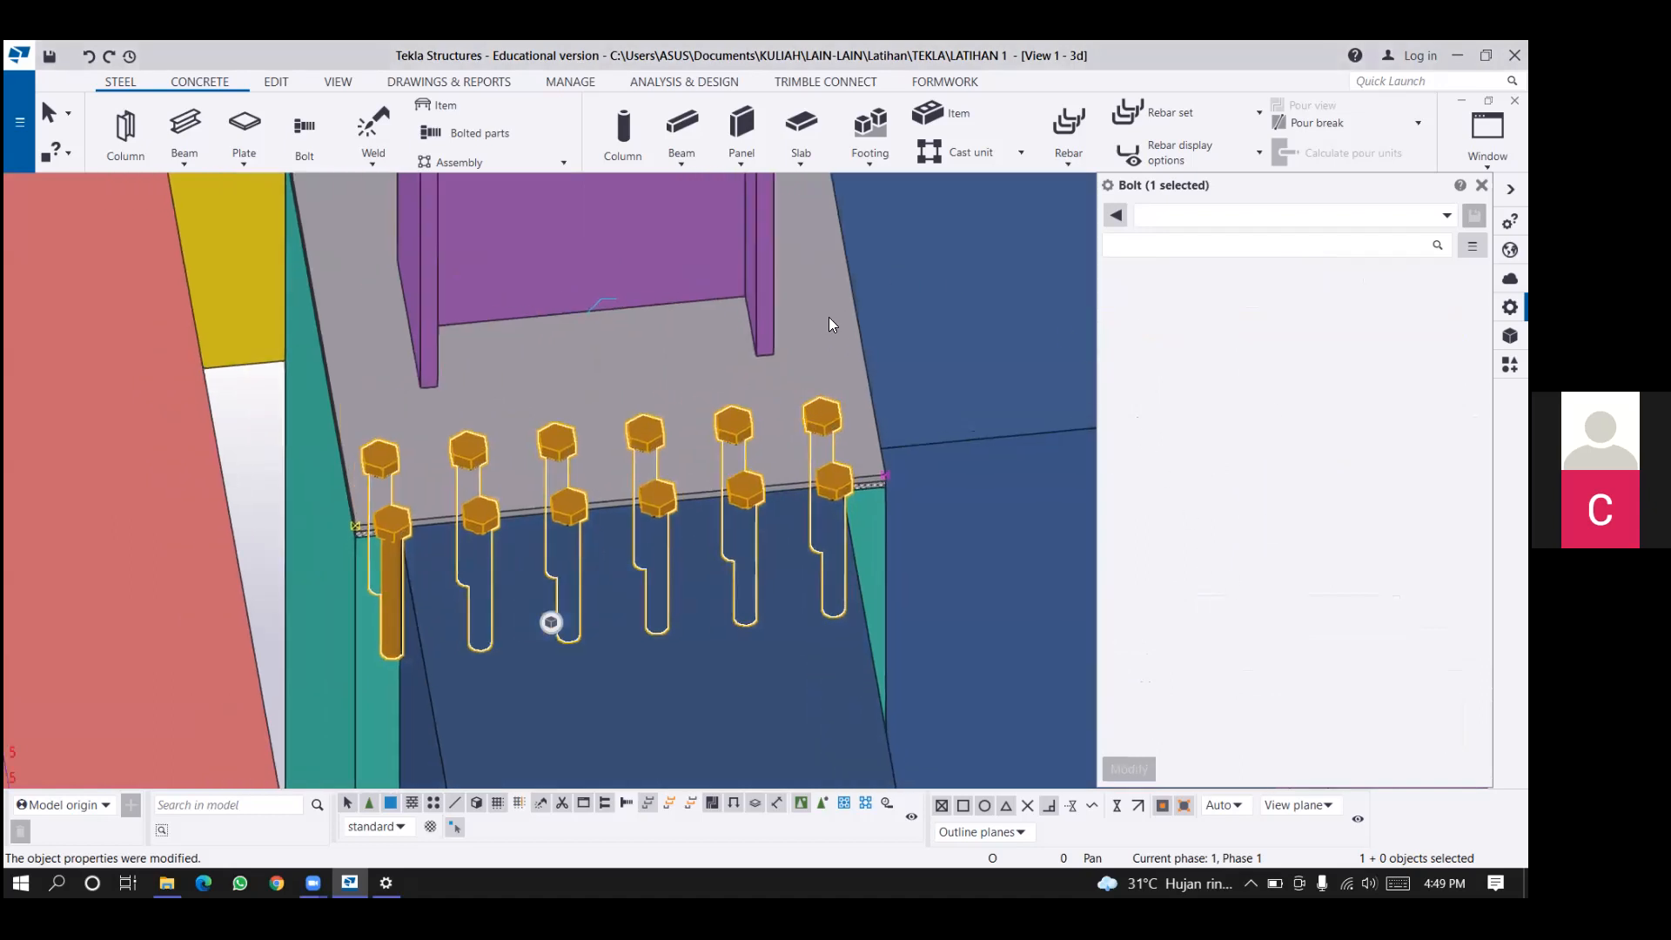
pyautogui.keyDown('ctrl'); pyautogui.moveTo(828, 317); pyautogui.dragTo(1032, 324, button='middle'); pyautogui.keyUp('ctrl')
# Reset the bolt group's Y spacing to 0 mm so that the bolts form a single row.
pyautogui.click(1274, 397)
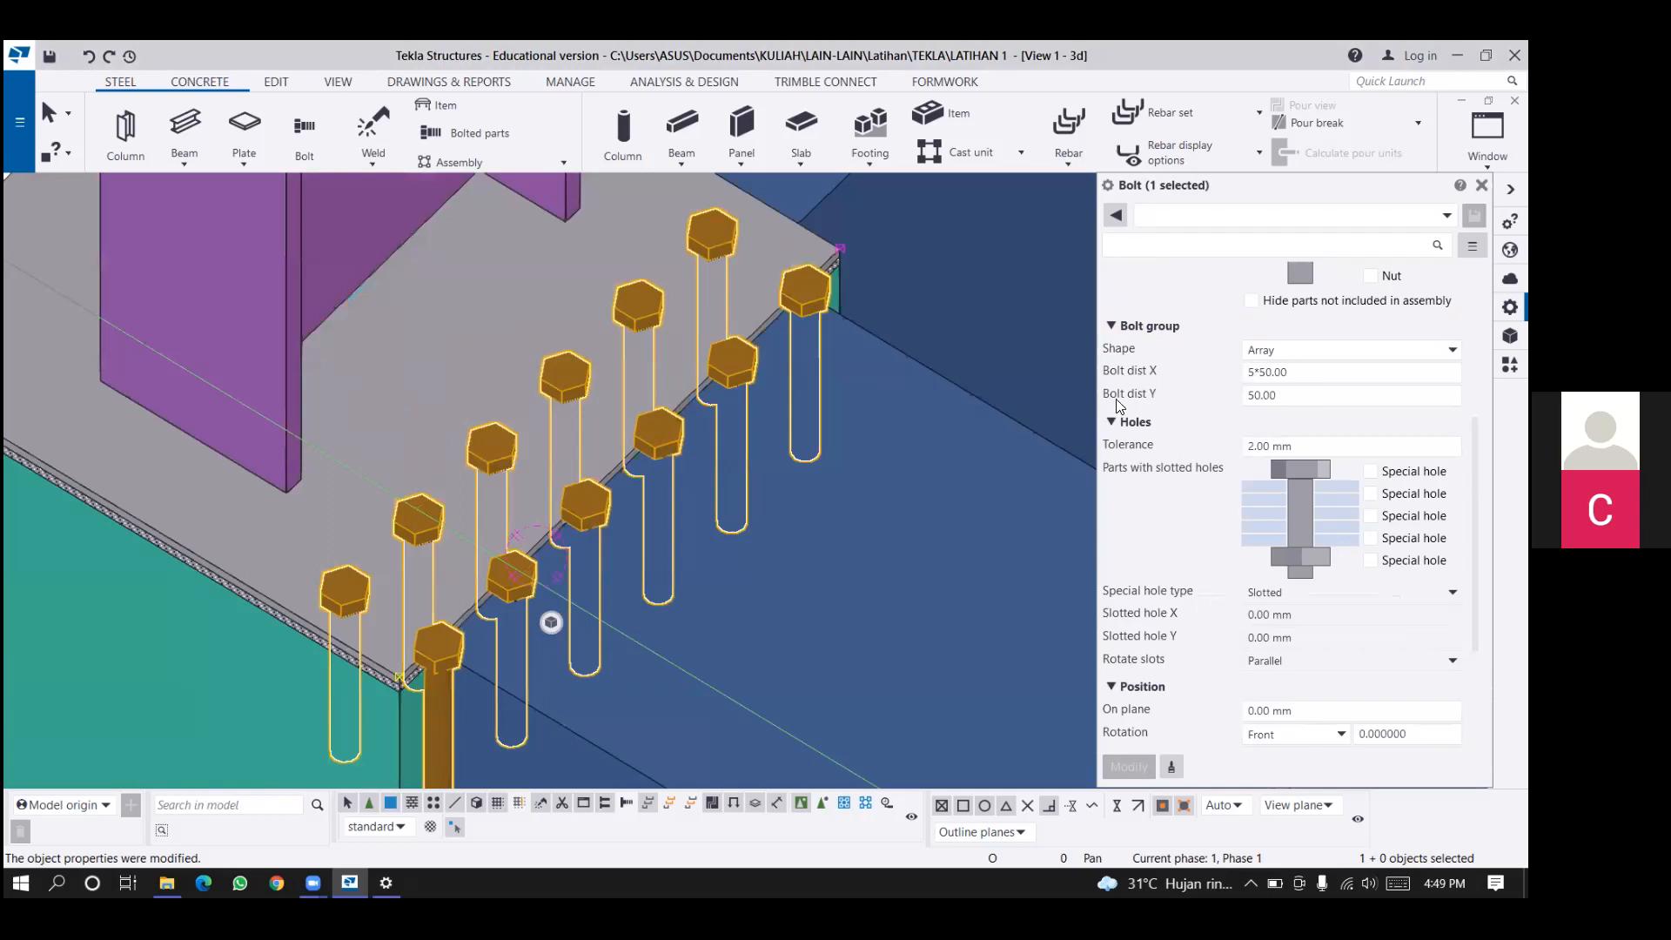
pyautogui.hotkey('ctrl', 'a')
pyautogui.write('0')
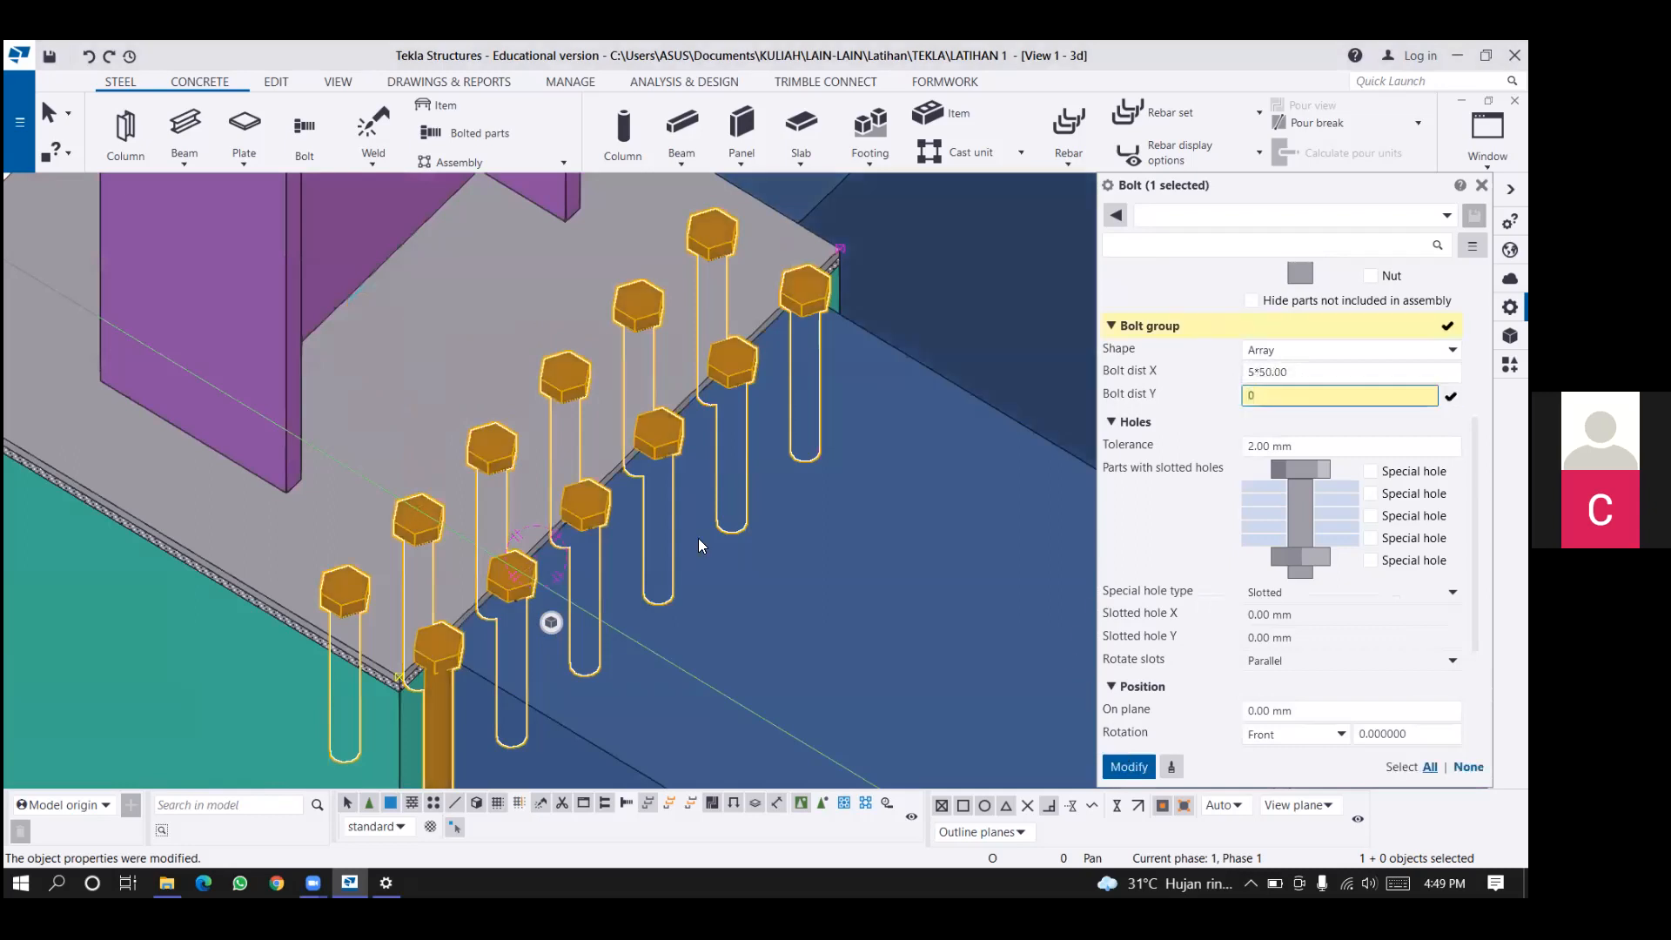
pyautogui.click(1129, 765)
pyautogui.keyDown('ctrl'); pyautogui.moveTo(1018, 411); pyautogui.dragTo(844, 367, button='middle'); pyautogui.keyUp('ctrl')
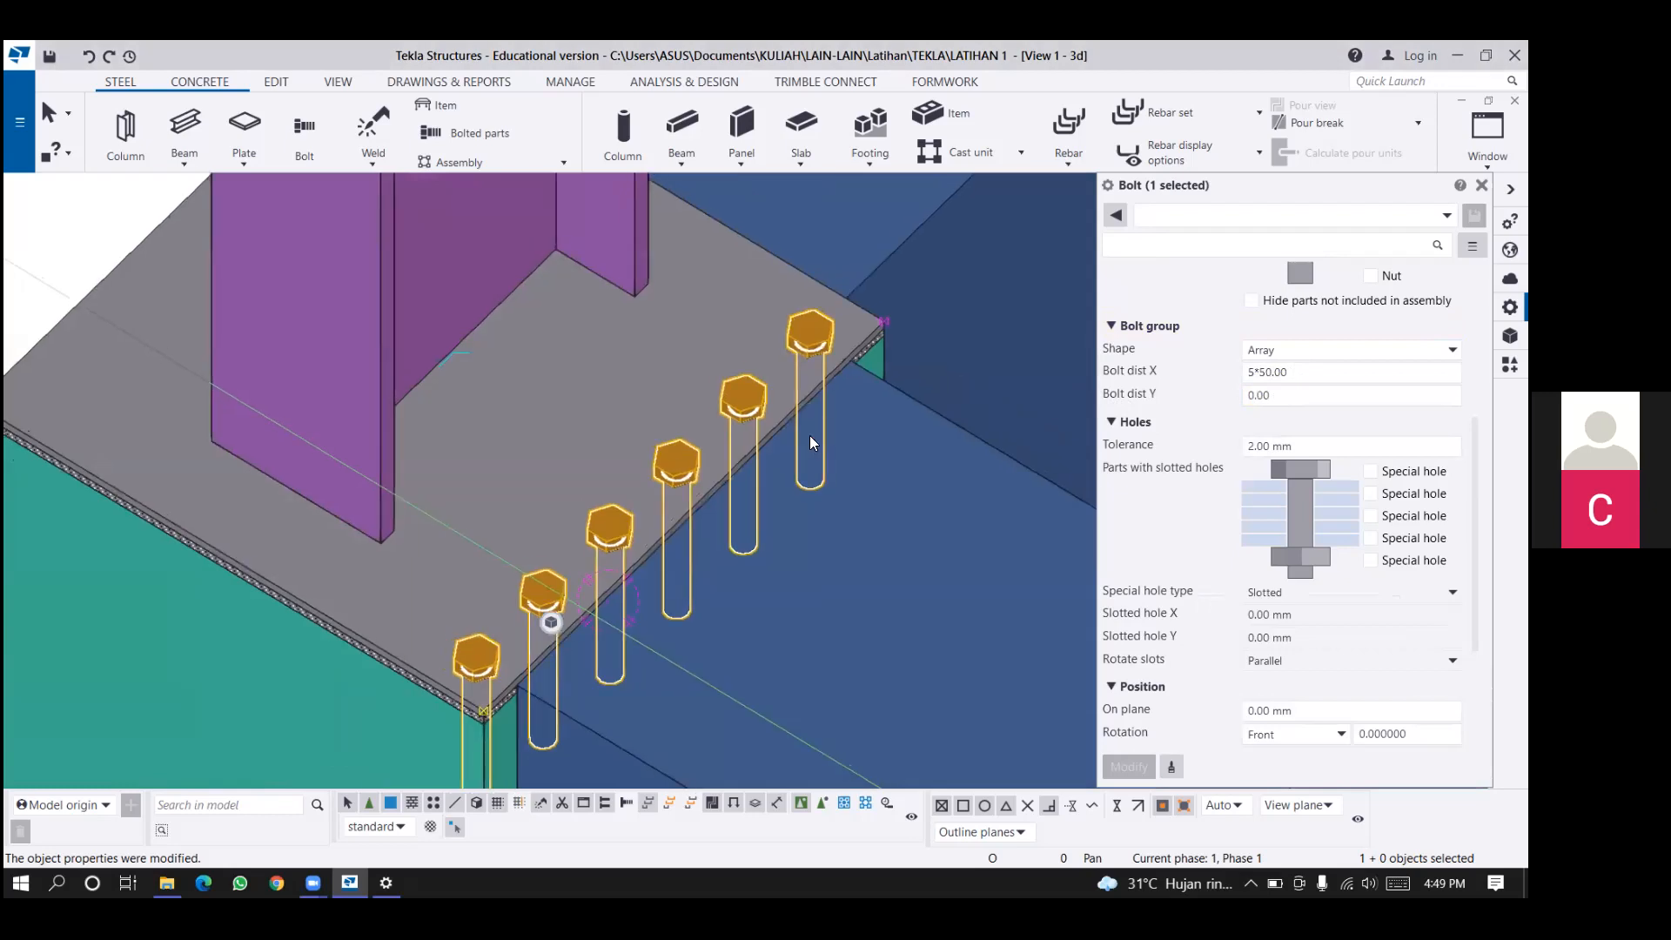
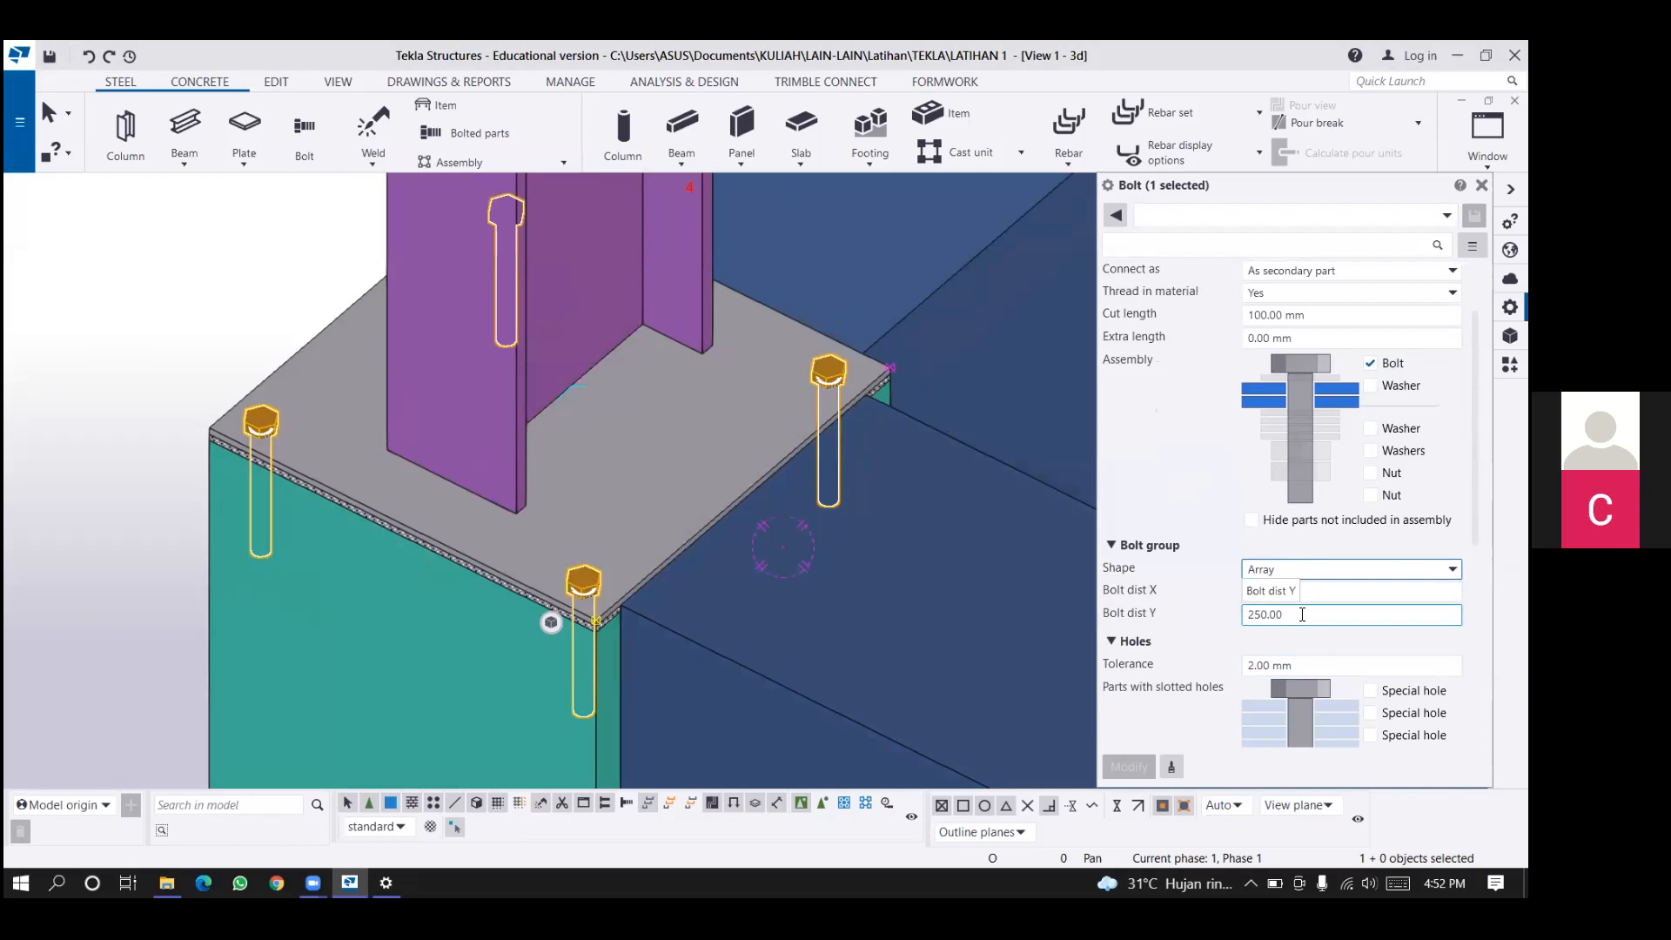
# Examine the bolt group's spacing, slotted-hole, position and offset settings against the bolts on the base plate.
pyautogui.scroll(-5, 1338, 550)
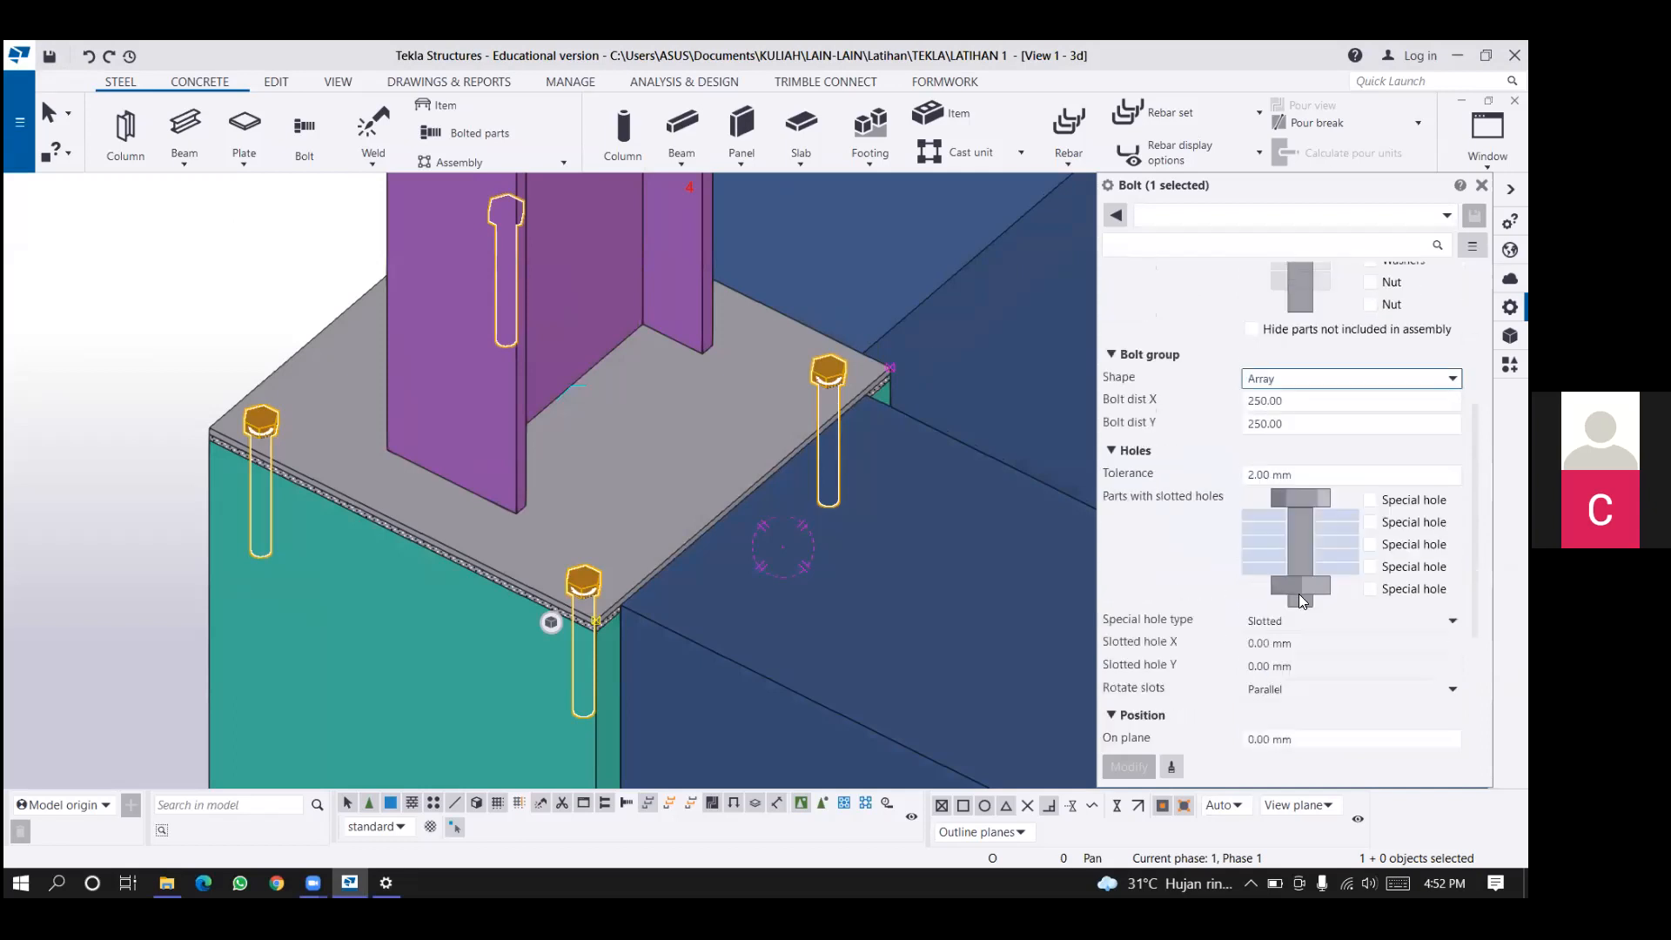
pyautogui.scroll(-4, 1339, 550)
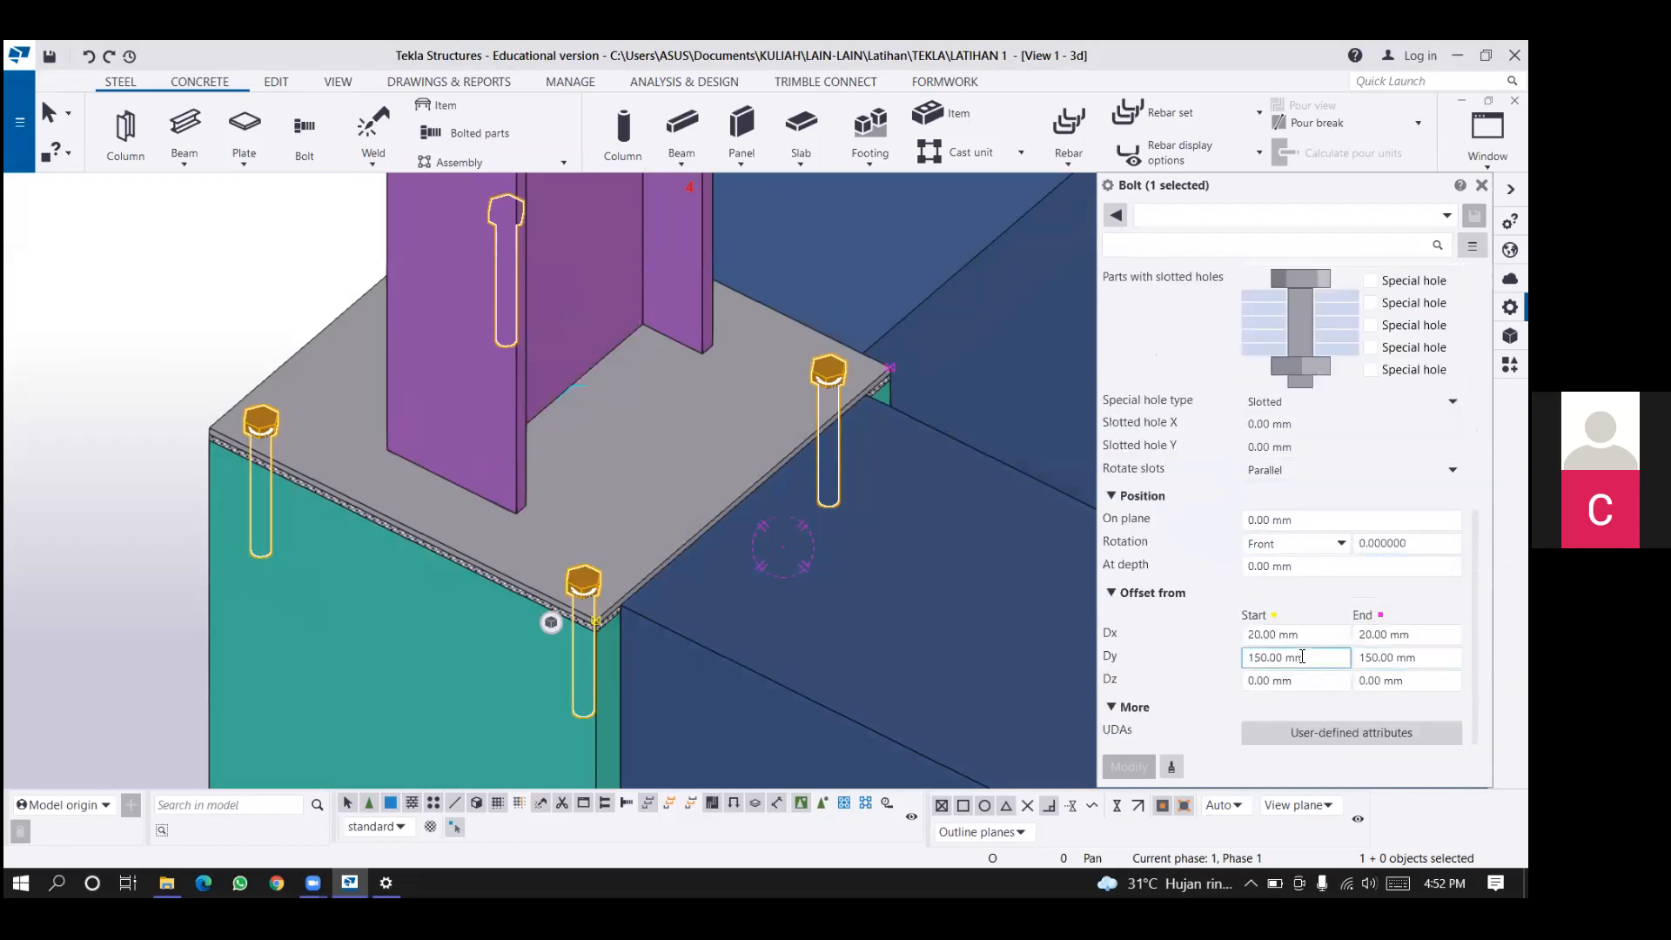
pyautogui.scroll(2, 223, 413)
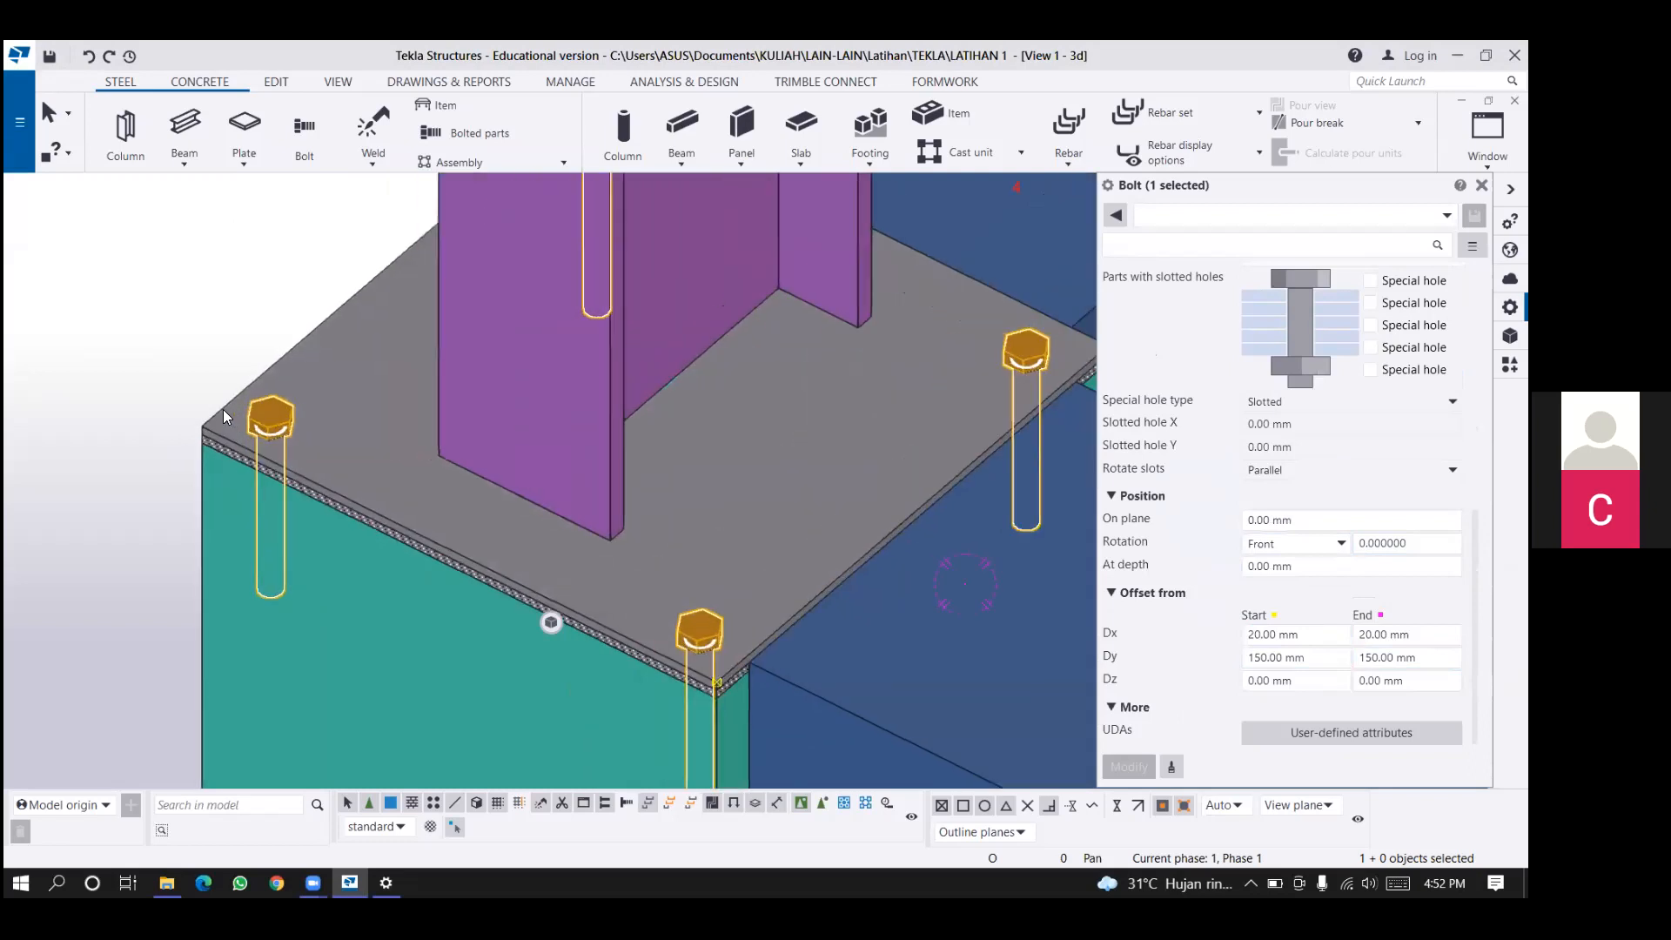
pyautogui.click(1257, 634)
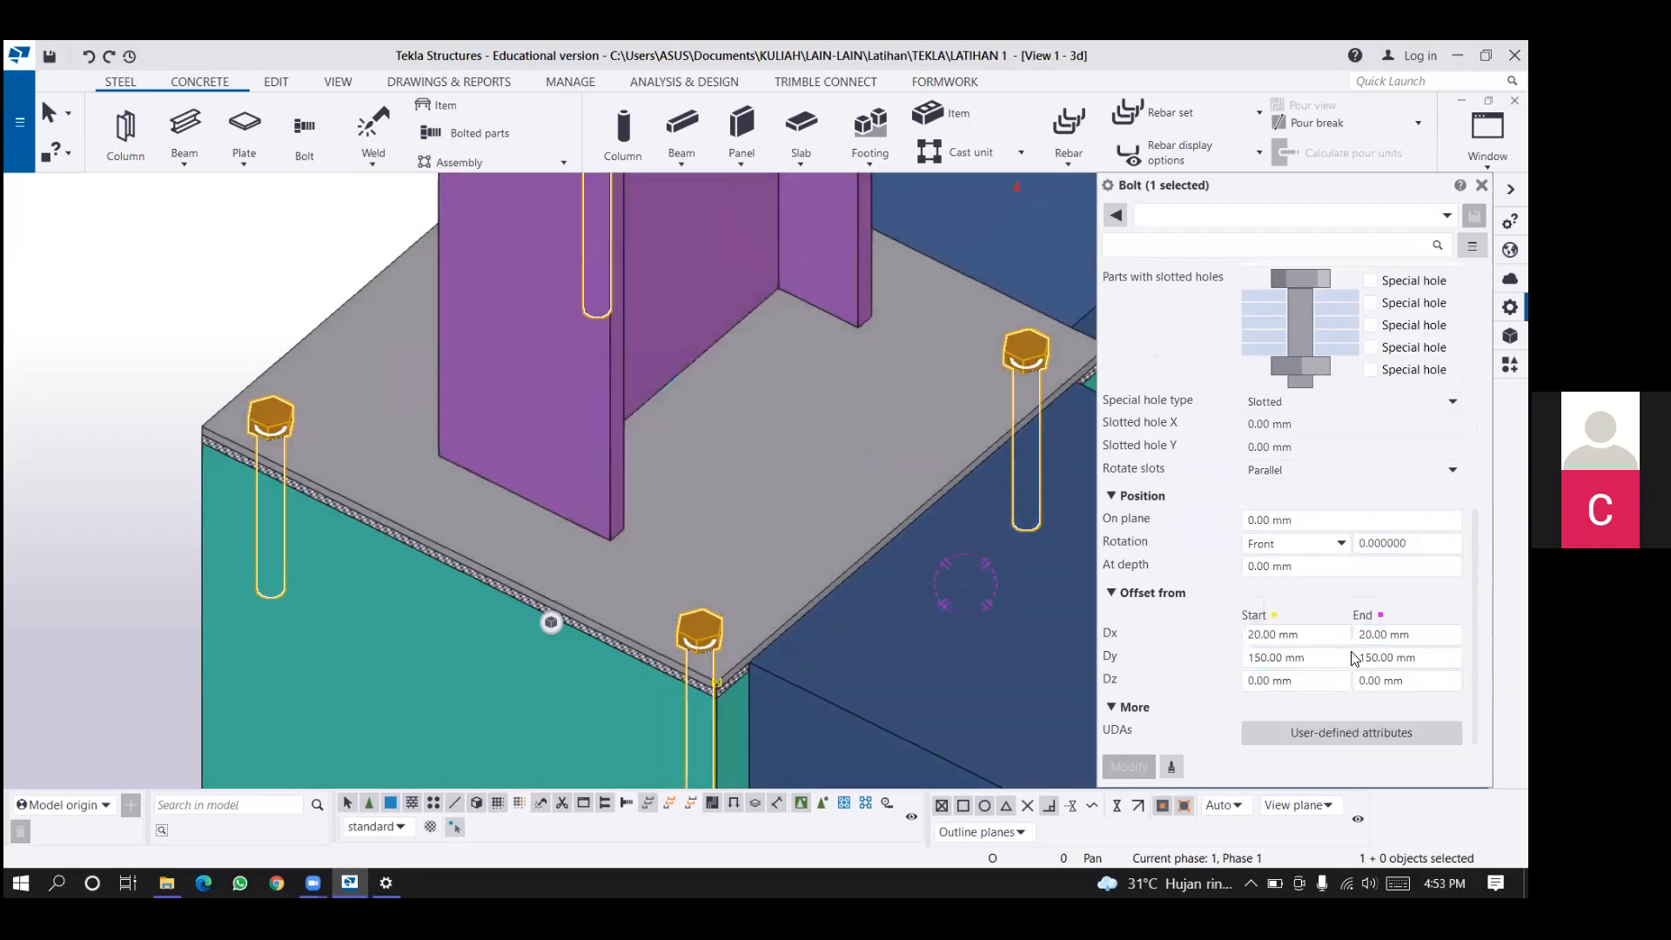
pyautogui.scroll(-2, 852, 521)
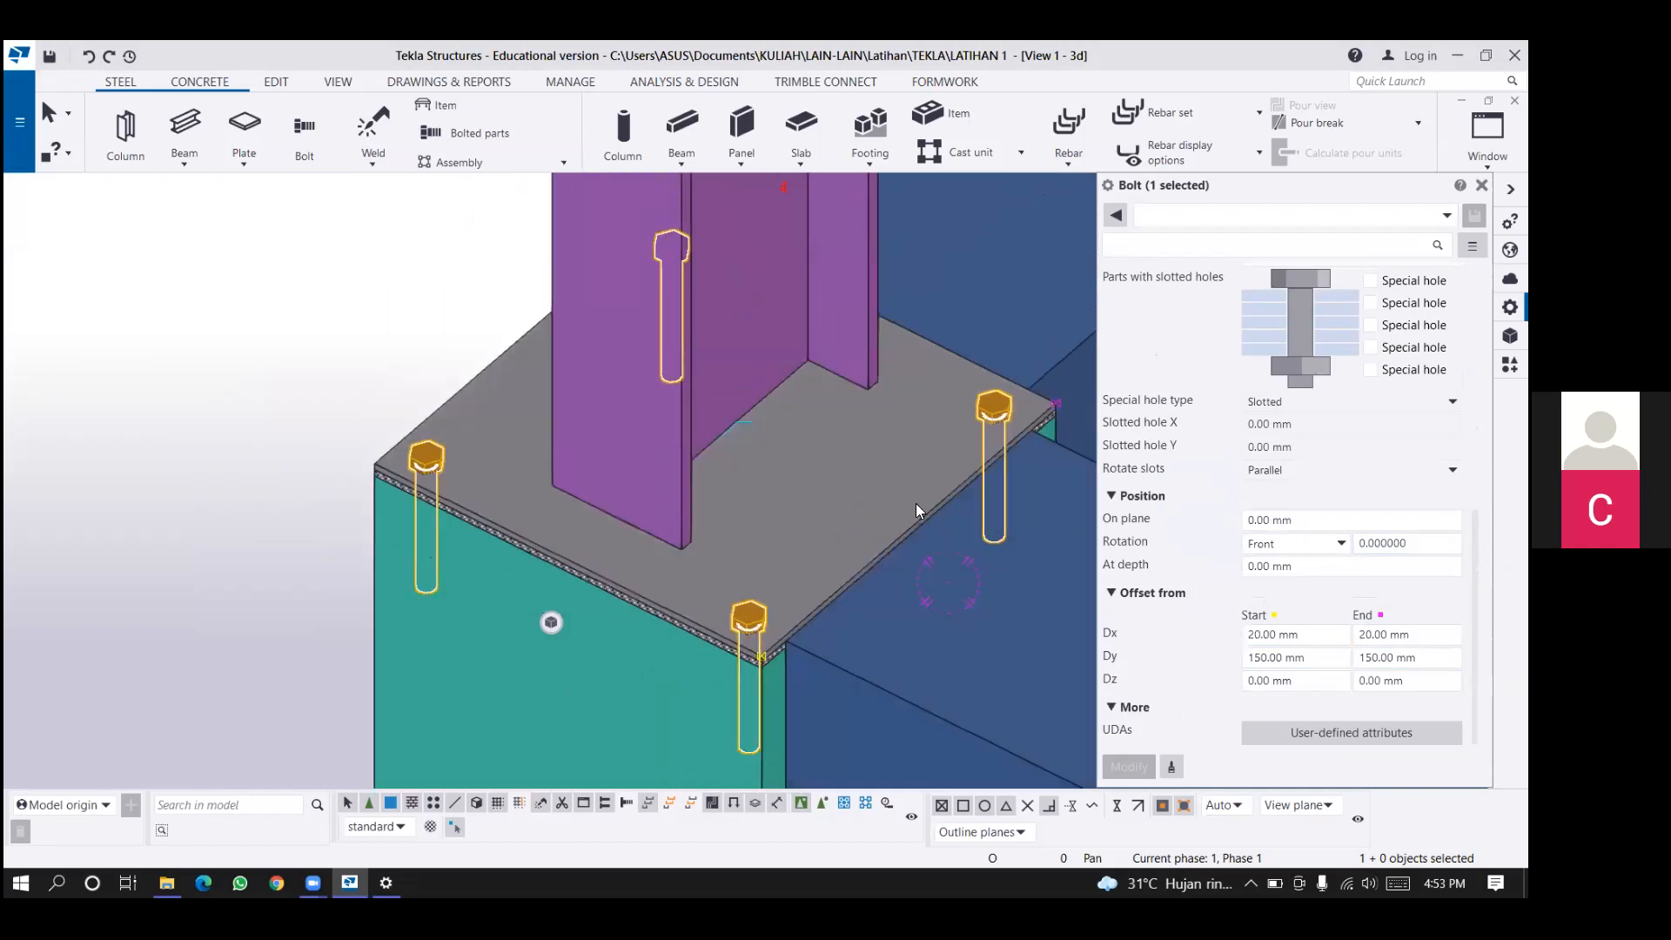
pyautogui.scroll(-2, 850, 515)
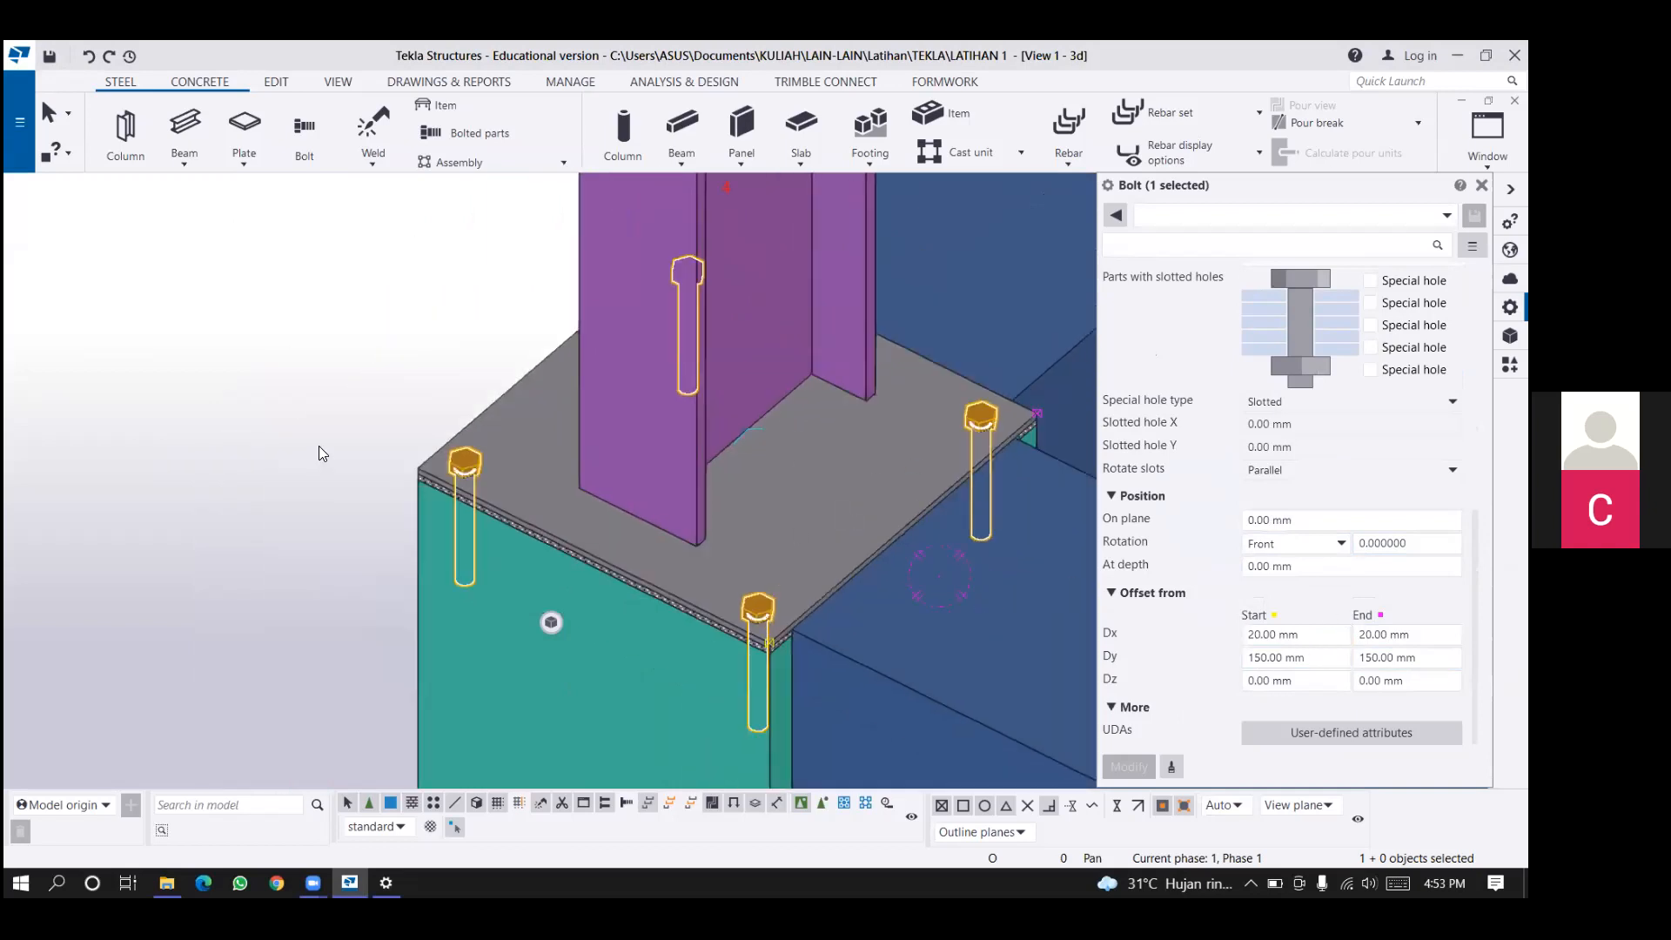
pyautogui.scroll(-7, 919, 522)
pyautogui.moveTo(916, 494); pyautogui.dragTo(708, 491, button='middle')
pyautogui.click(777, 416)
pyautogui.click(774, 416)
pyautogui.scroll(1, 707, 493)
pyautogui.click(670, 511)
pyautogui.rightClick(667, 517)
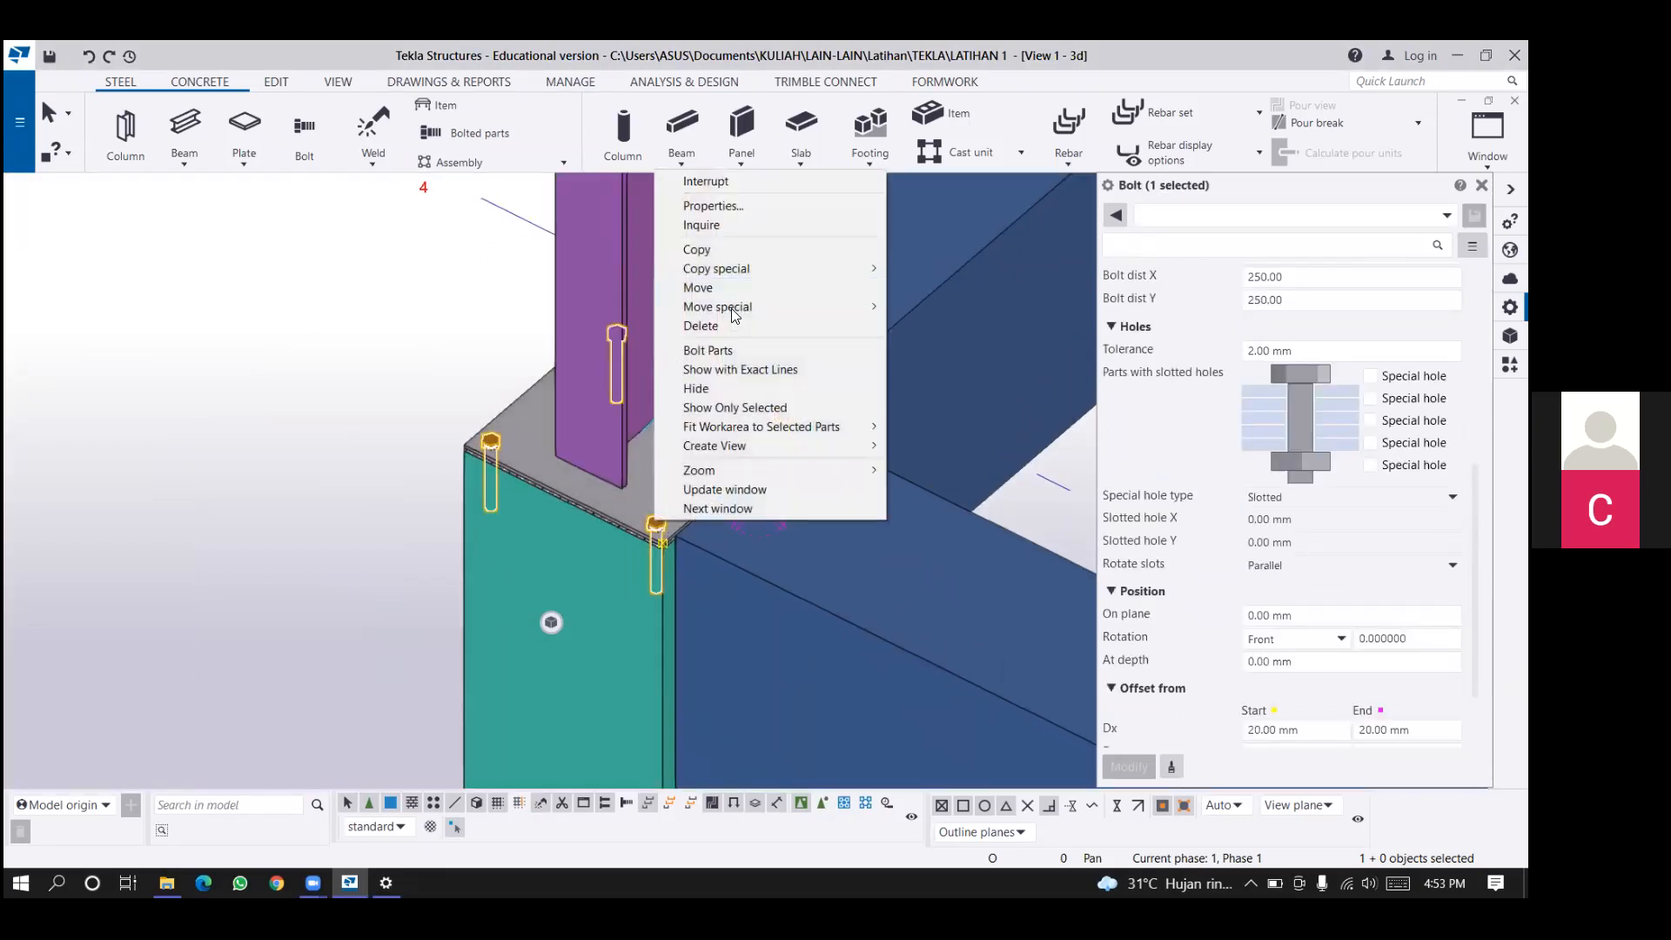
pyautogui.click(322, 430)
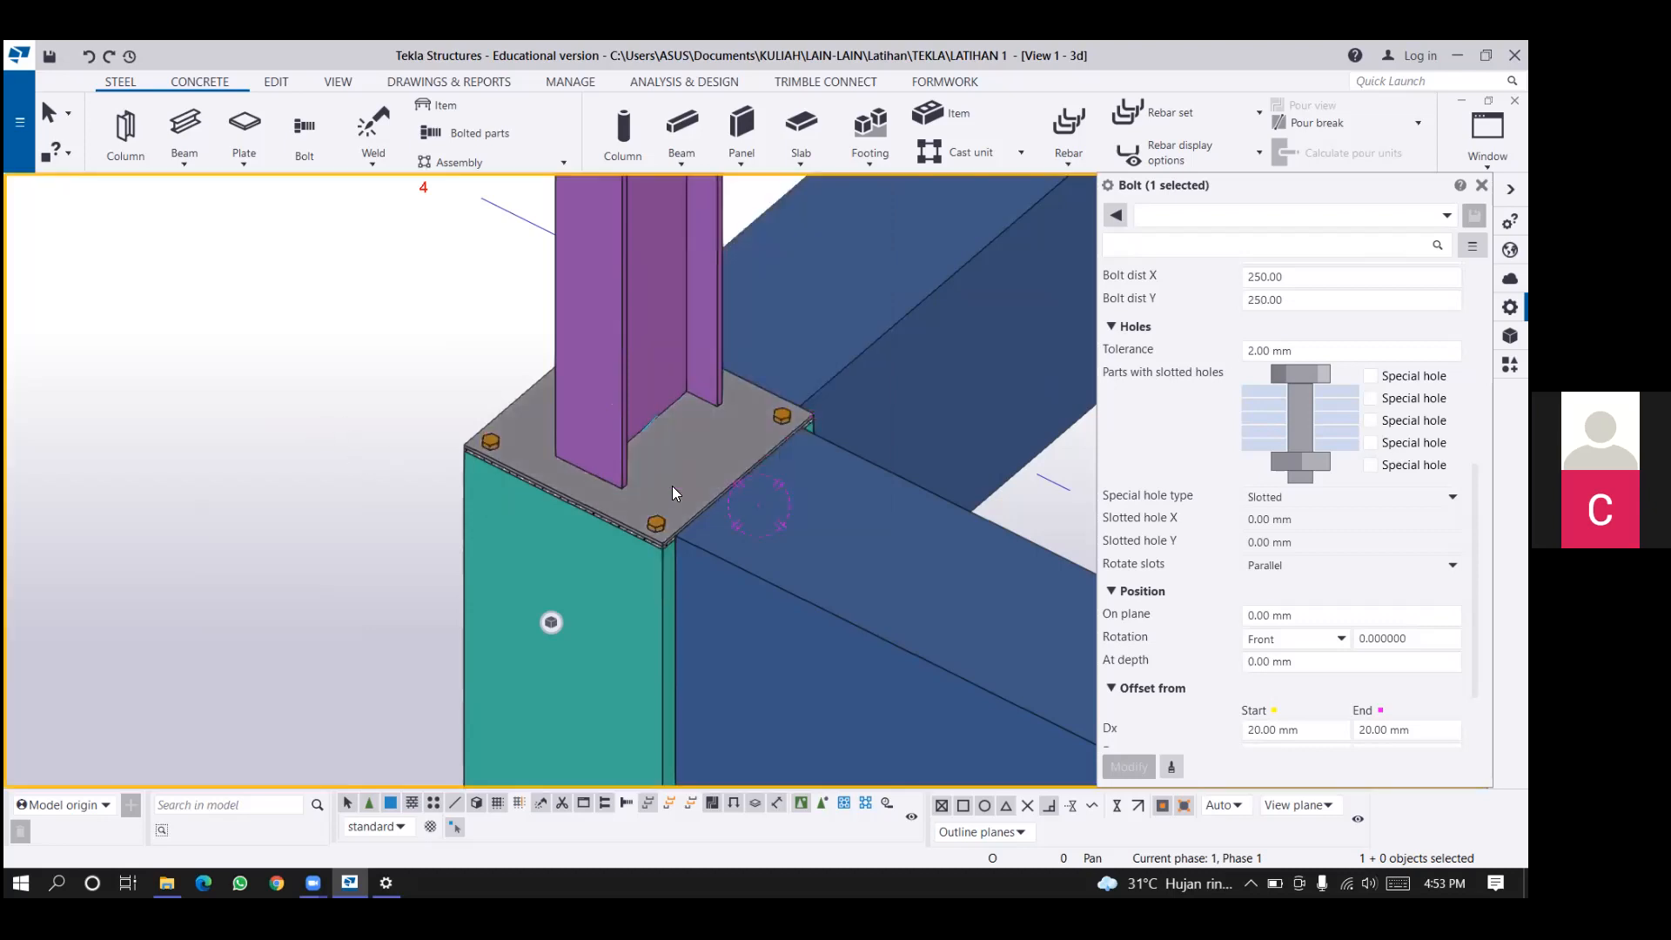
# Copy the base plate's bolt group to the other concrete columns as a copy to another object, using its own concrete column as the source.
pyautogui.click(672, 486)
pyautogui.click(654, 518)
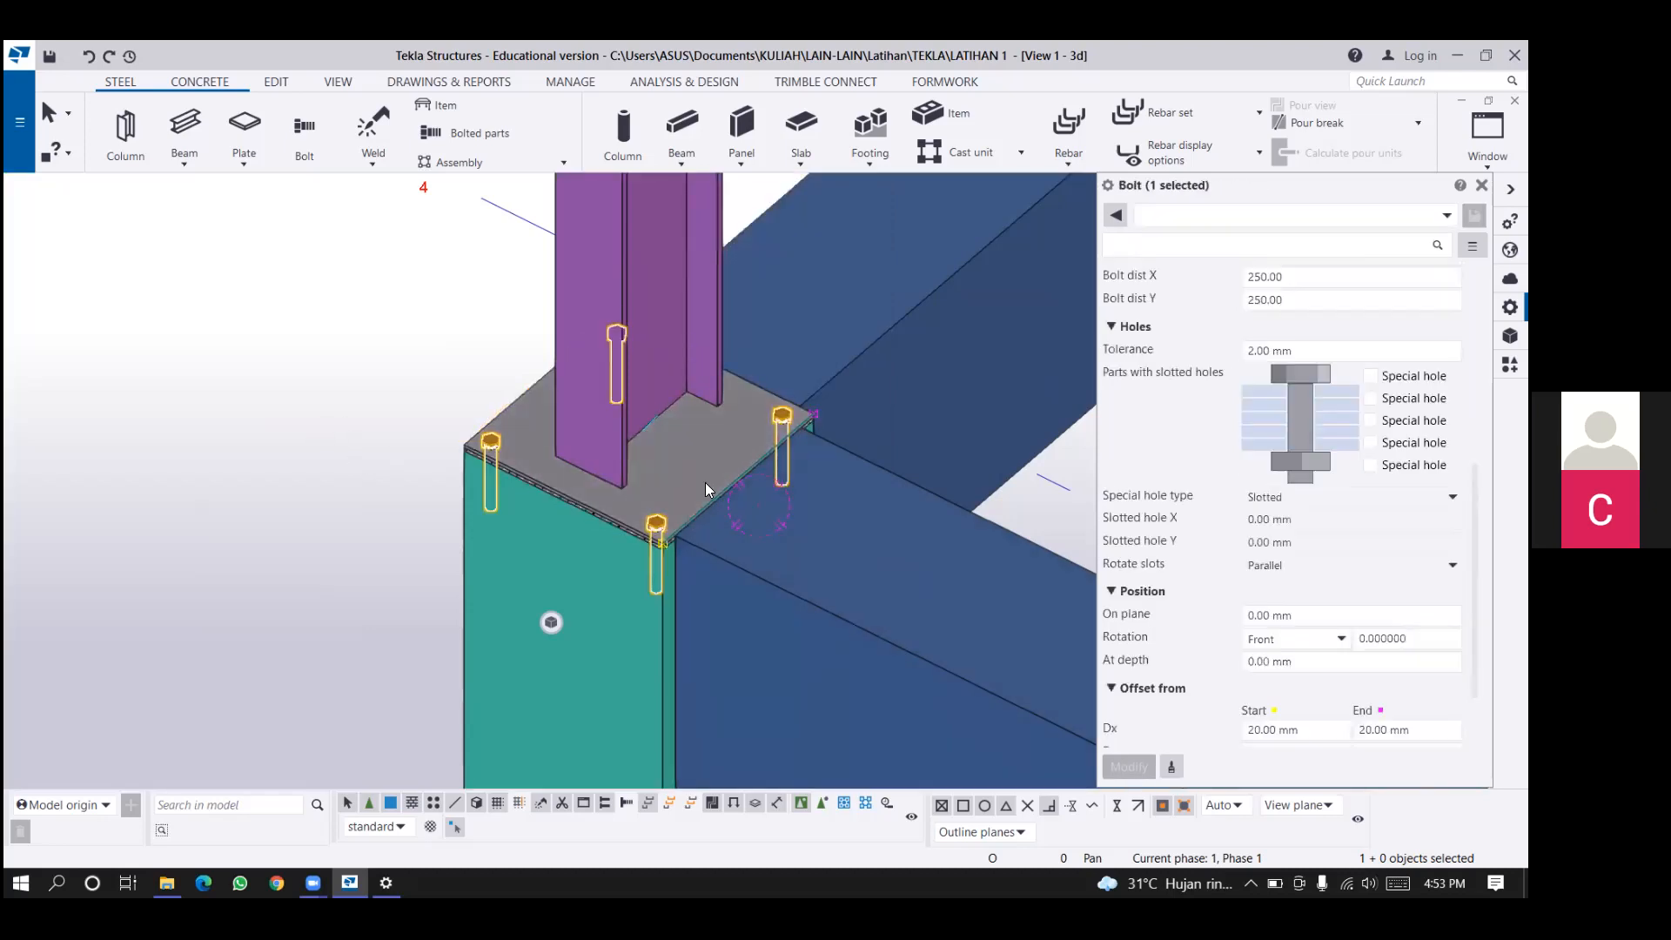
pyautogui.rightClick(780, 413)
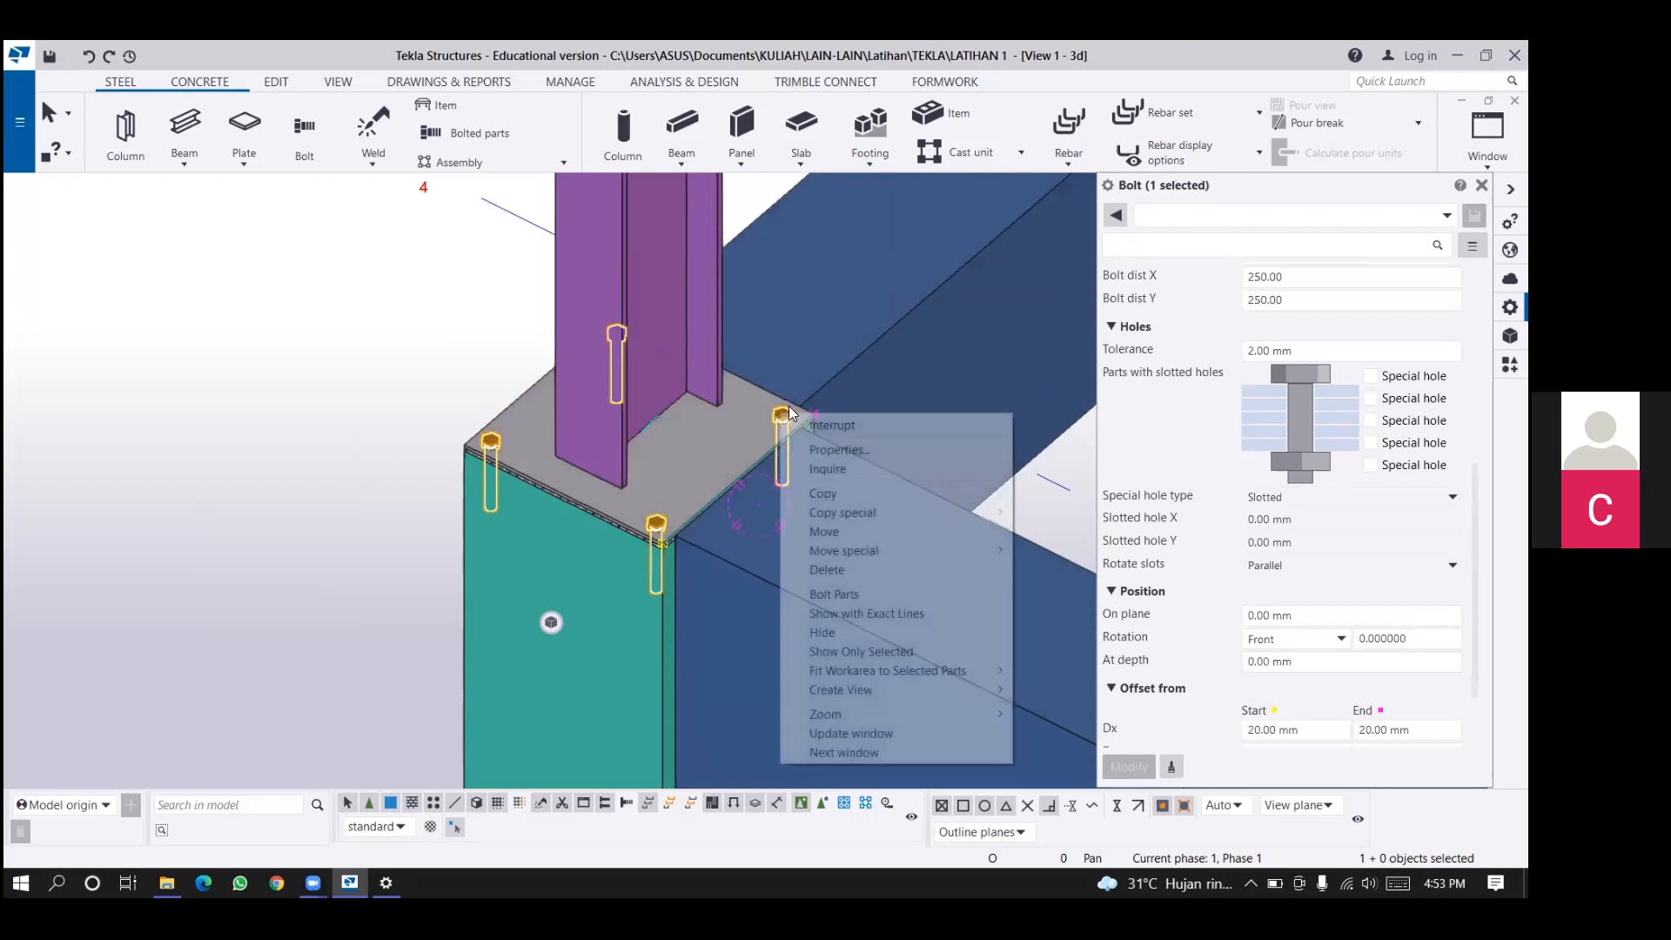
pyautogui.moveTo(882, 513)
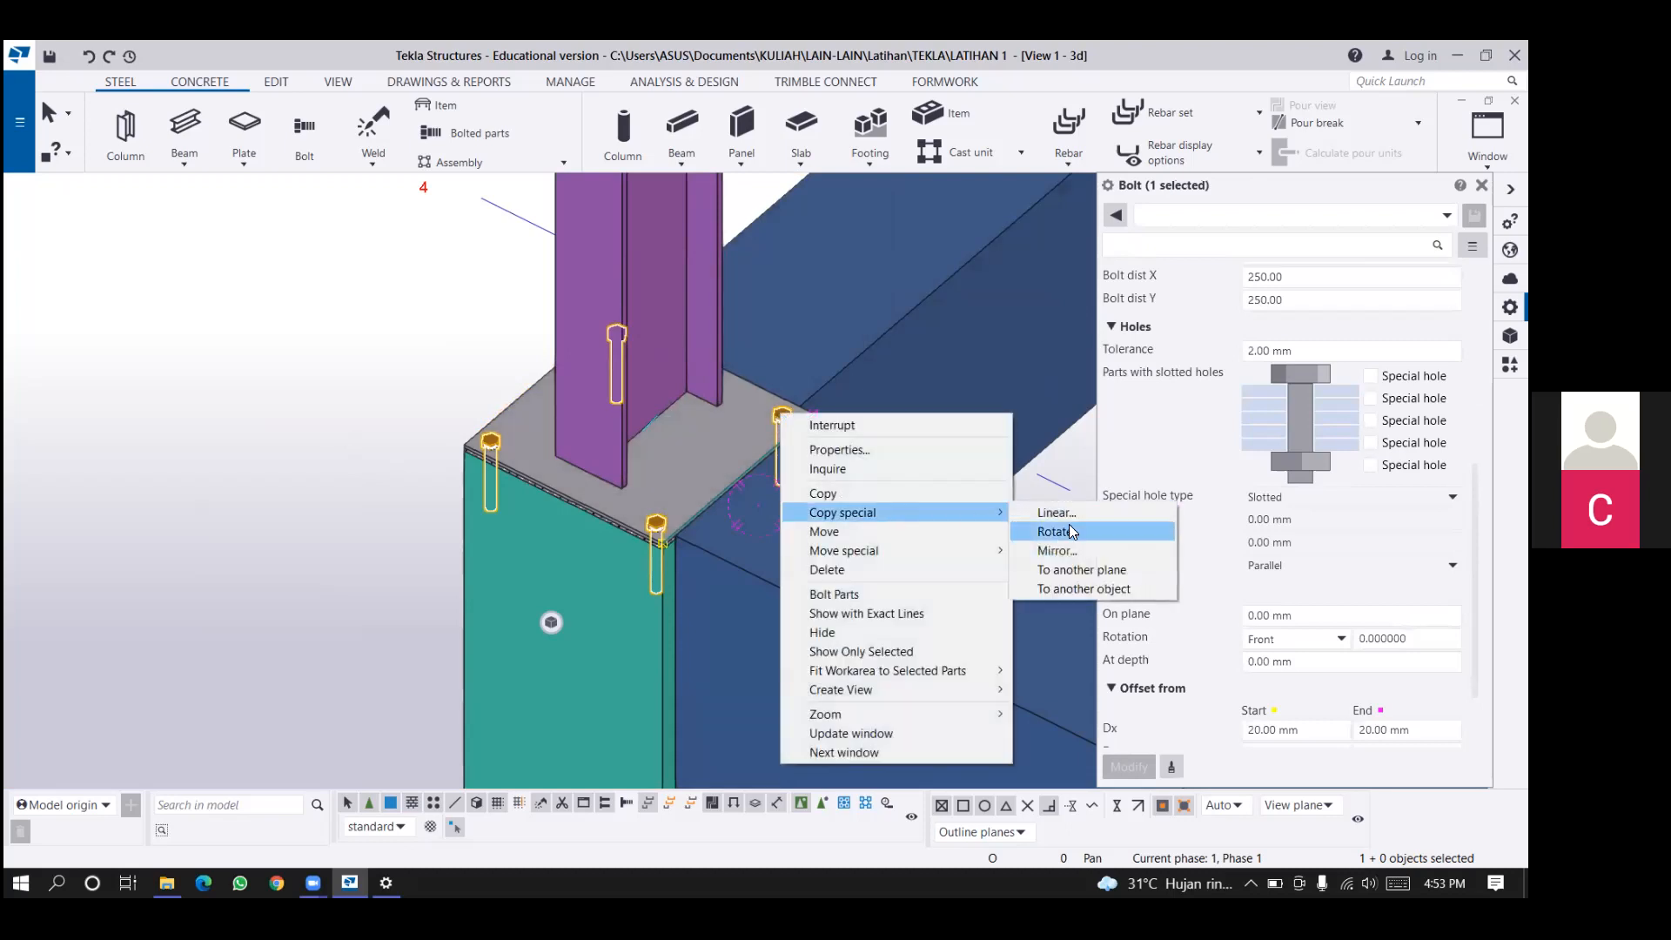
pyautogui.click(1089, 590)
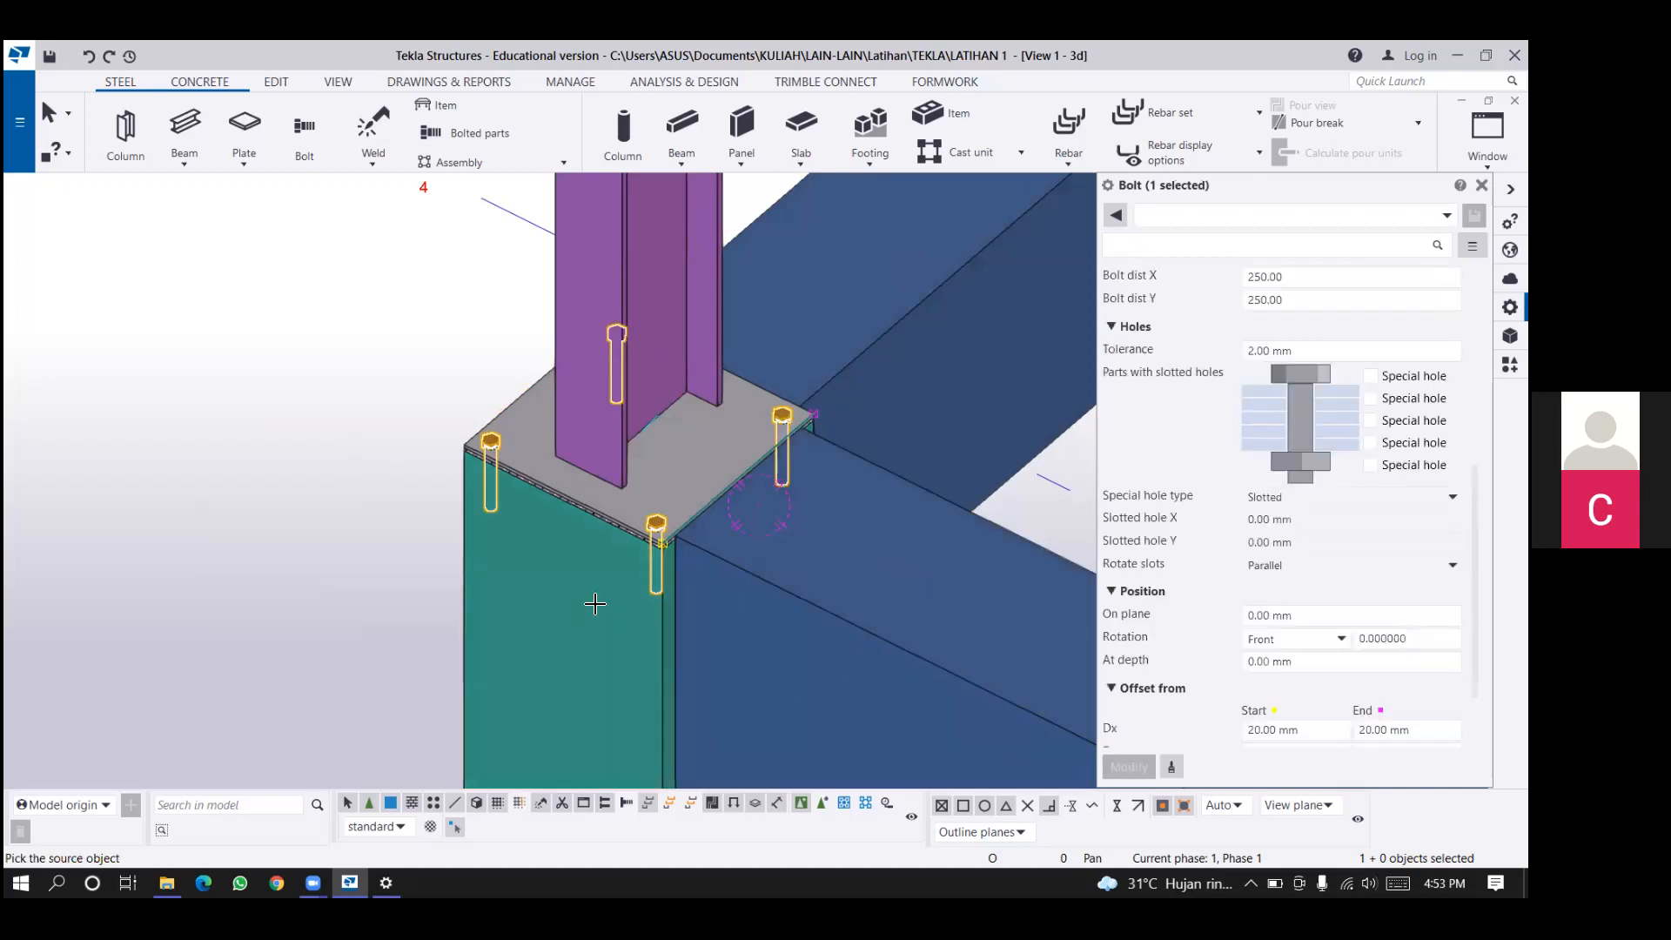
pyautogui.click(596, 609)
pyautogui.scroll(-2, 590, 616)
pyautogui.scroll(-2, 465, 514)
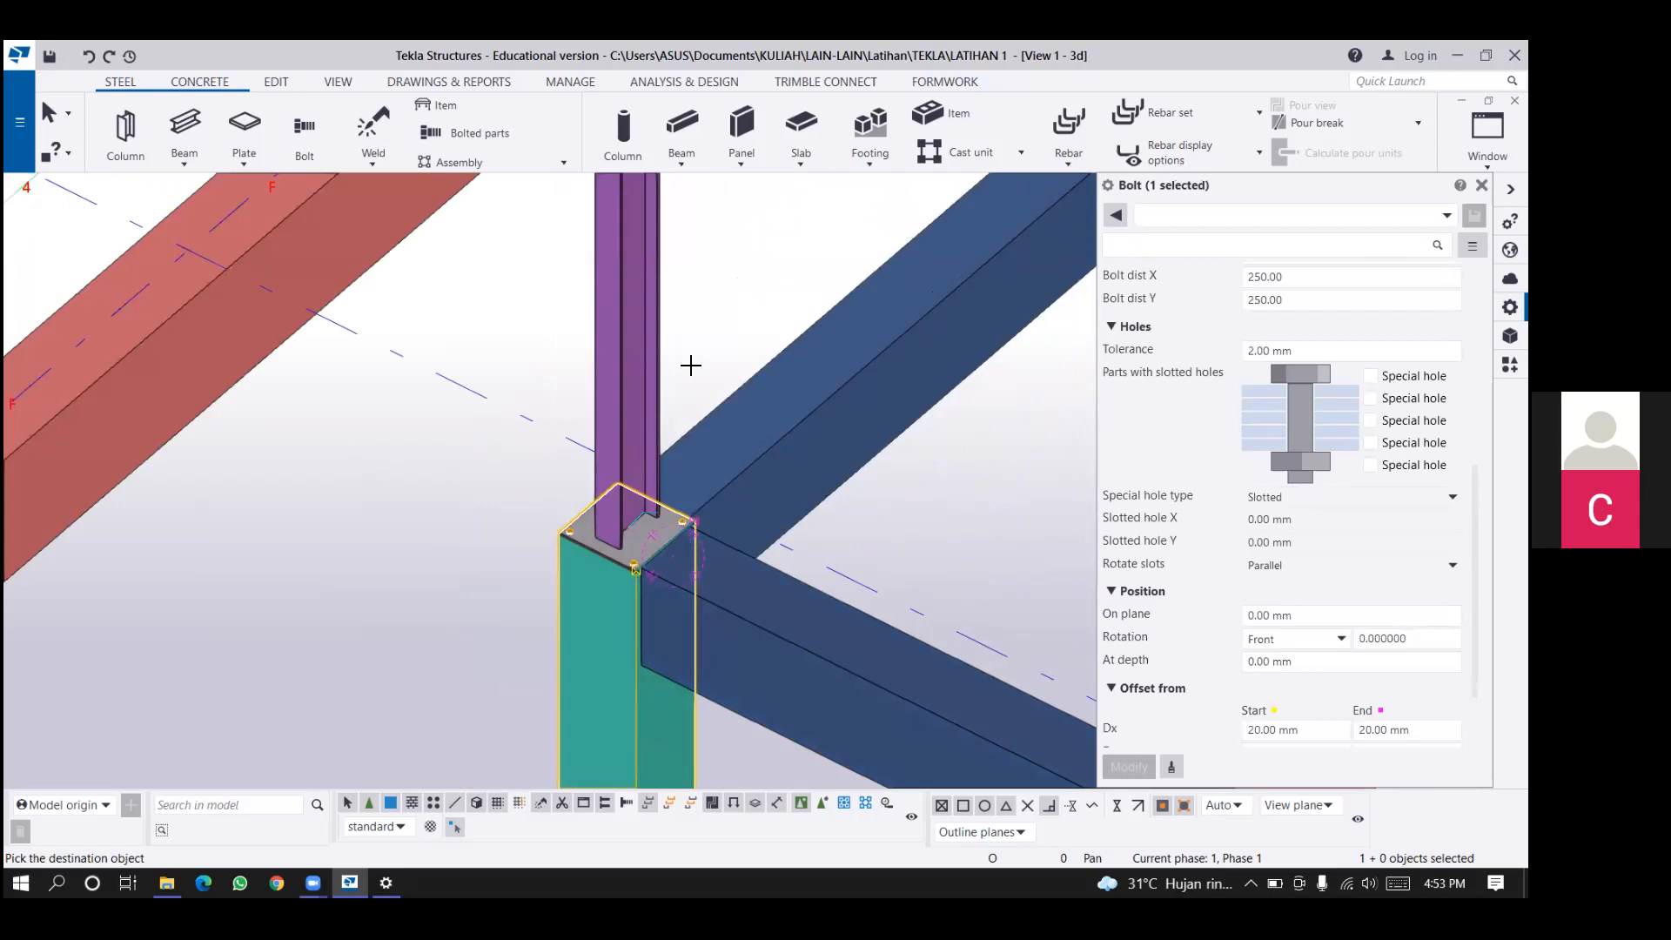
pyautogui.scroll(-2, 696, 361)
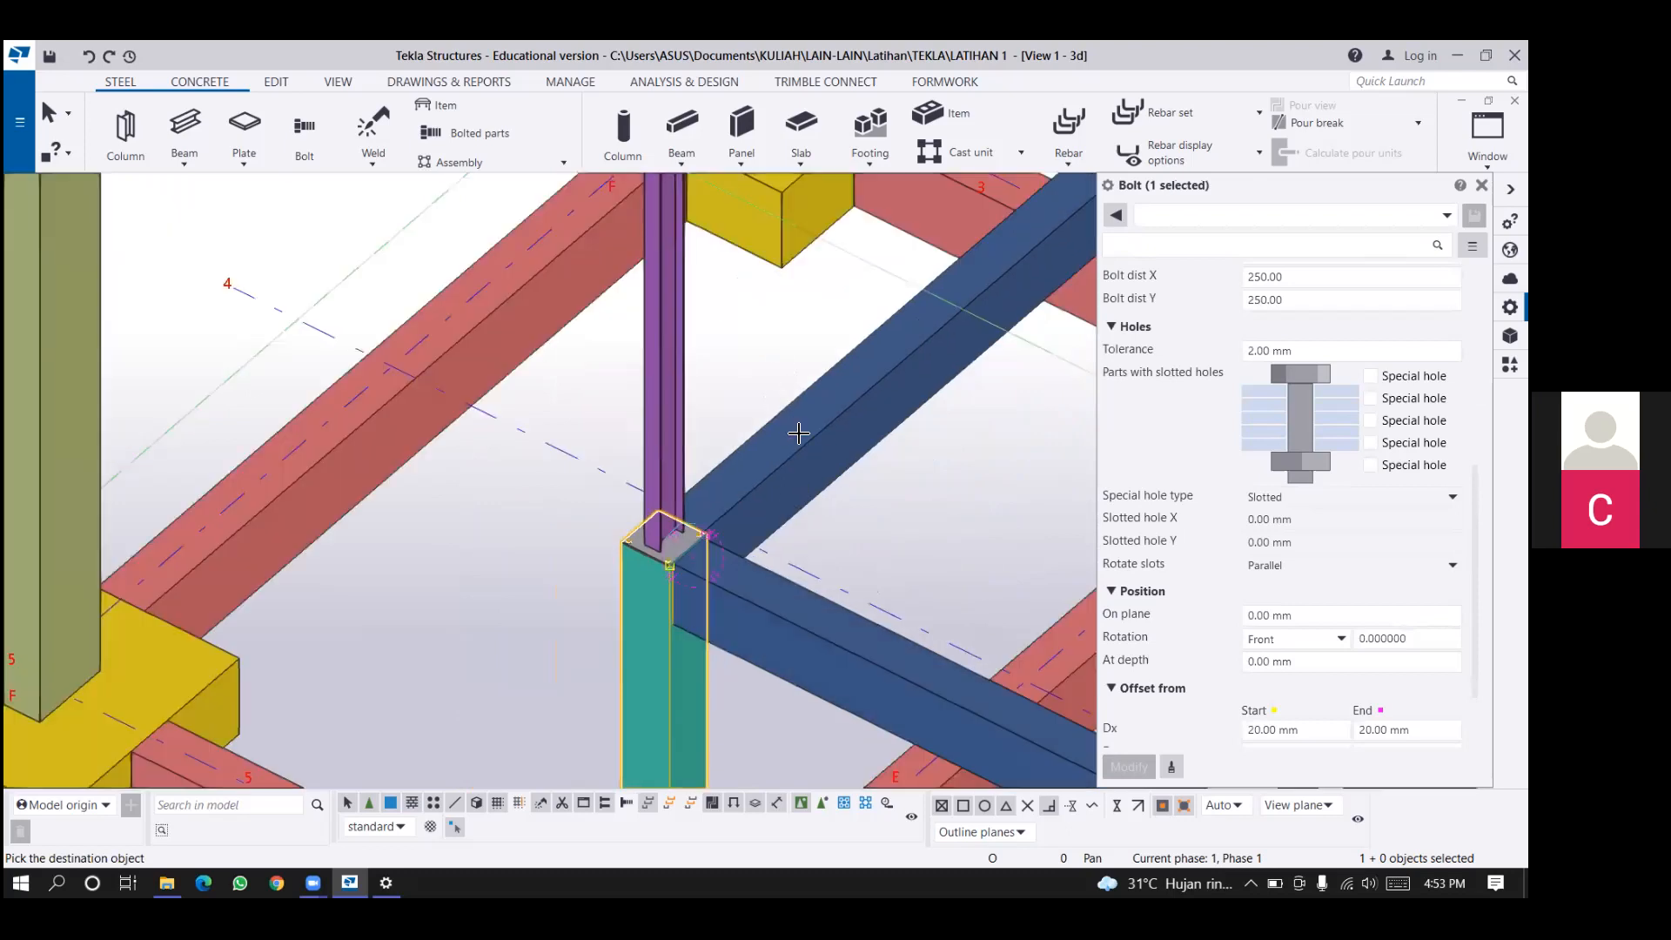
pyautogui.scroll(-2, 987, 523)
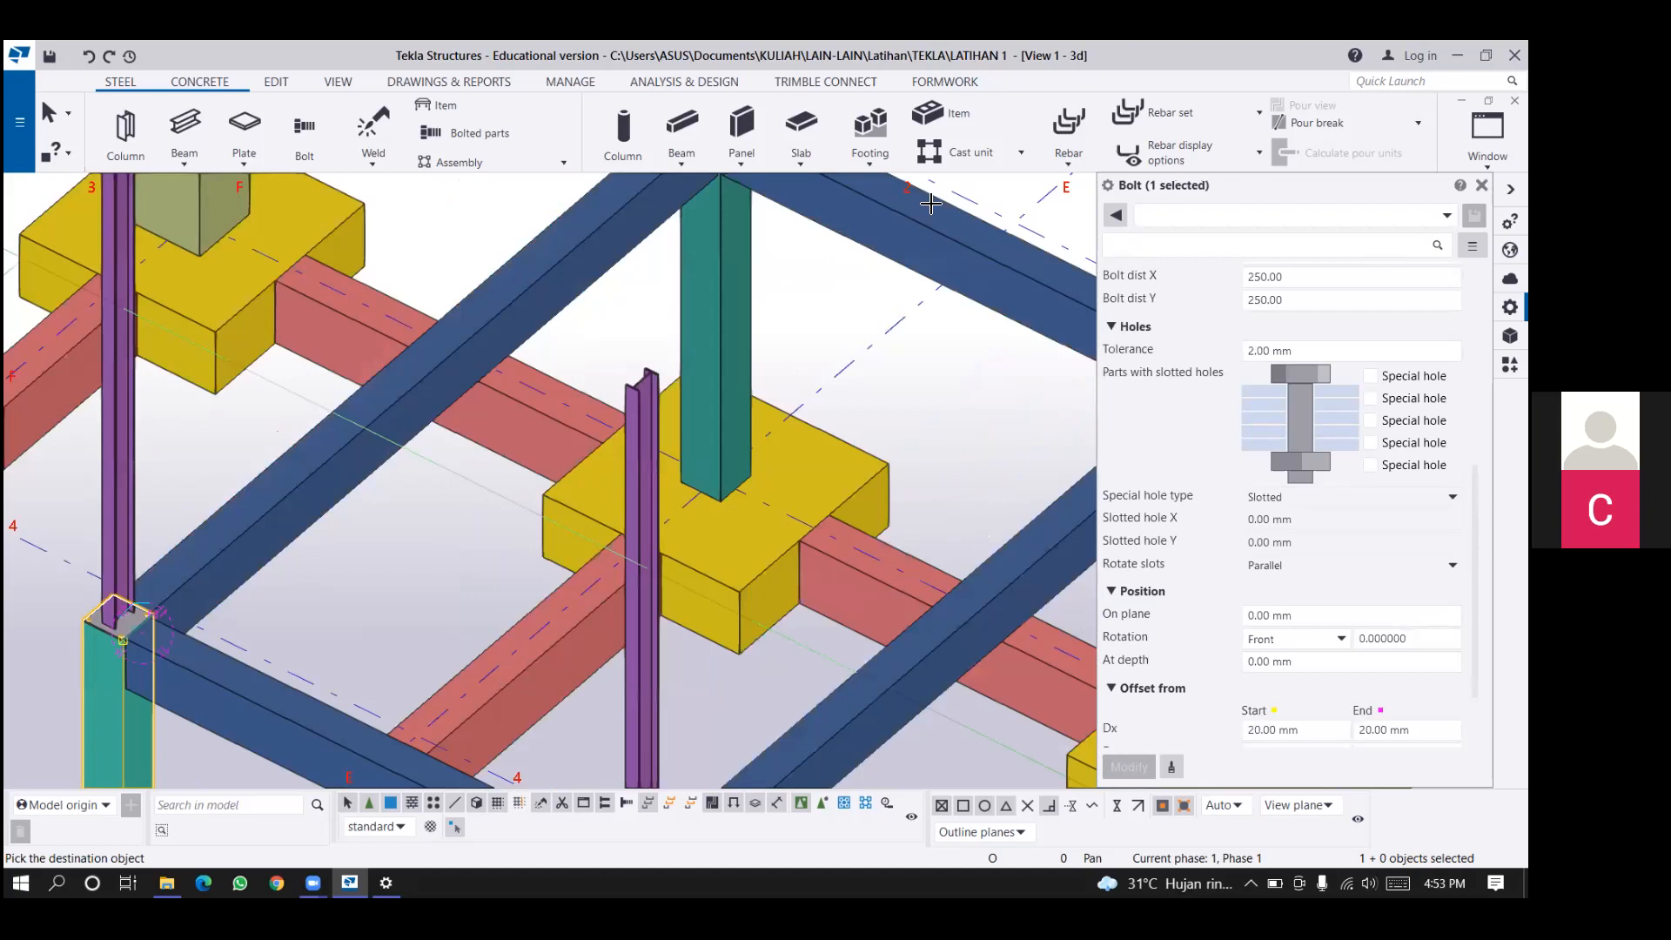
pyautogui.scroll(-1, 627, 522)
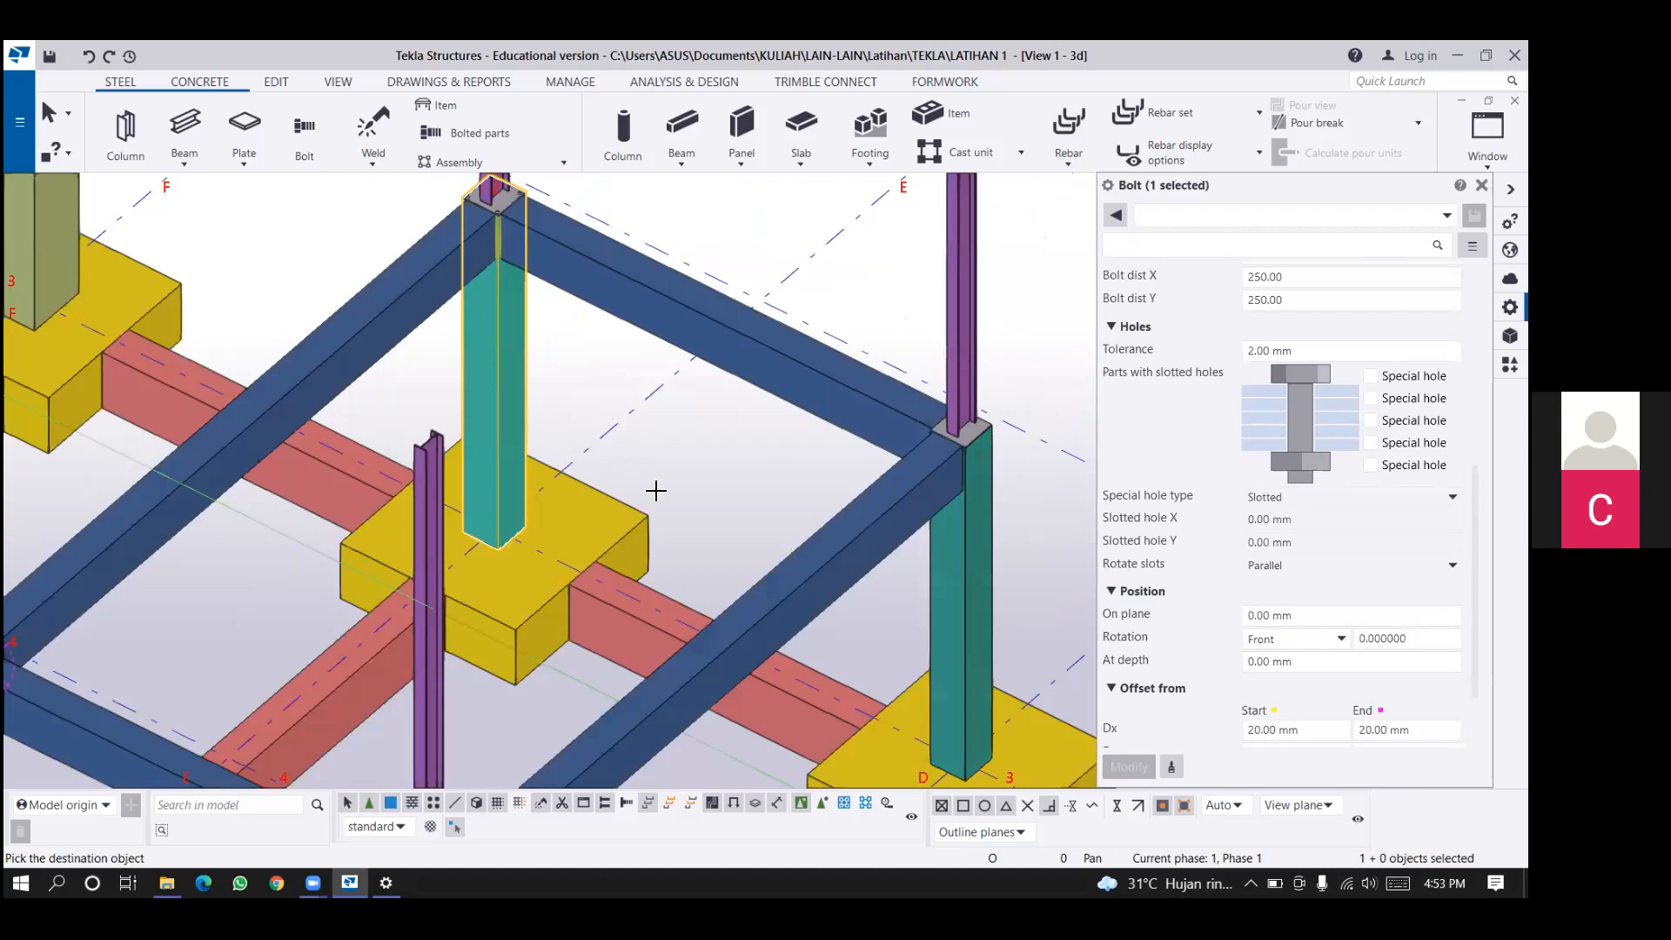
pyautogui.moveTo(656, 490); pyautogui.dragTo(676, 464, button='middle')
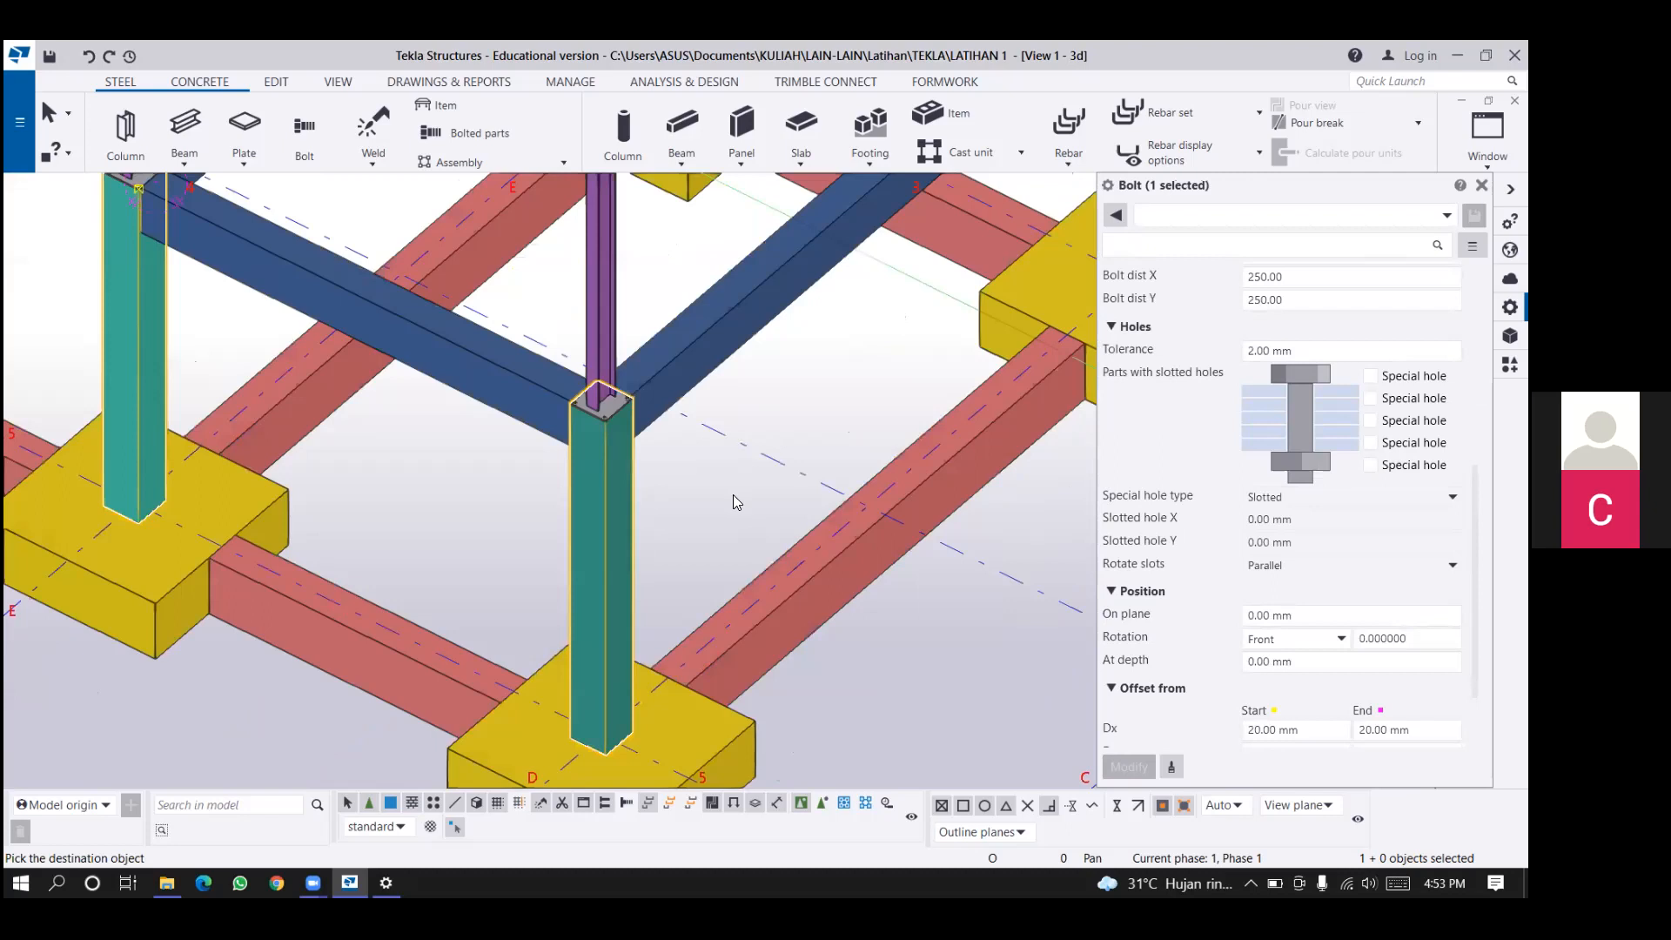
pyautogui.scroll(-1, 733, 494)
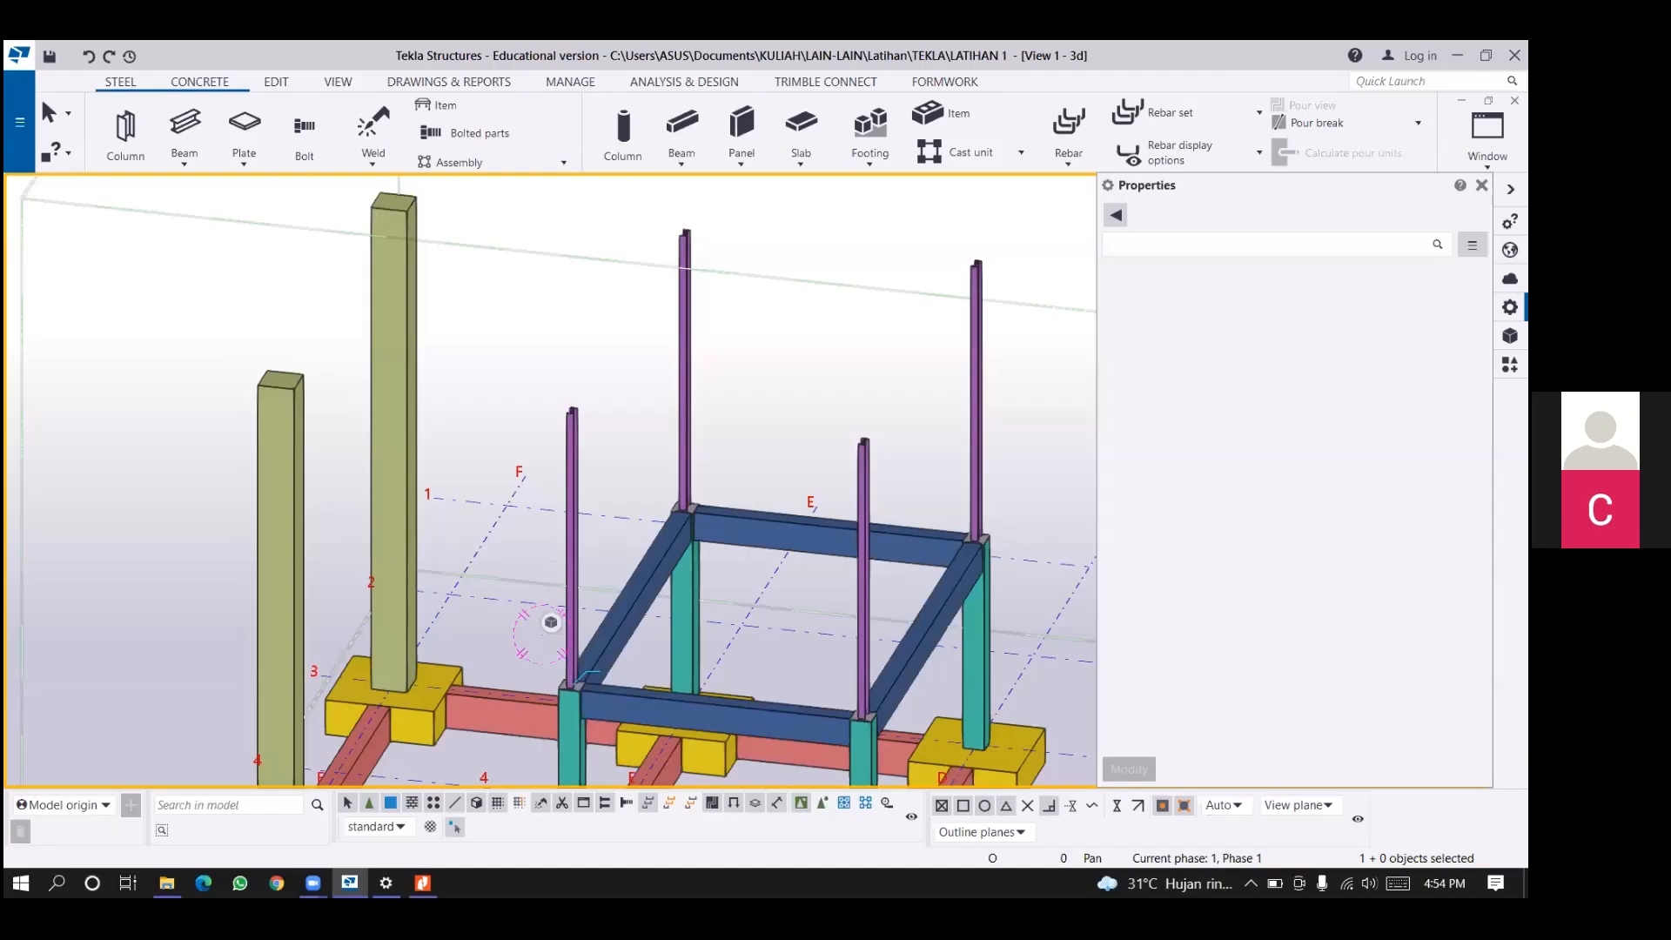
# Switch to Nitro Pro to view the building's structure on page 2 of the tutorial PDF, and return to Tekla Structures.
pyautogui.moveTo(658, 429); pyautogui.dragTo(649, 473, button='middle')
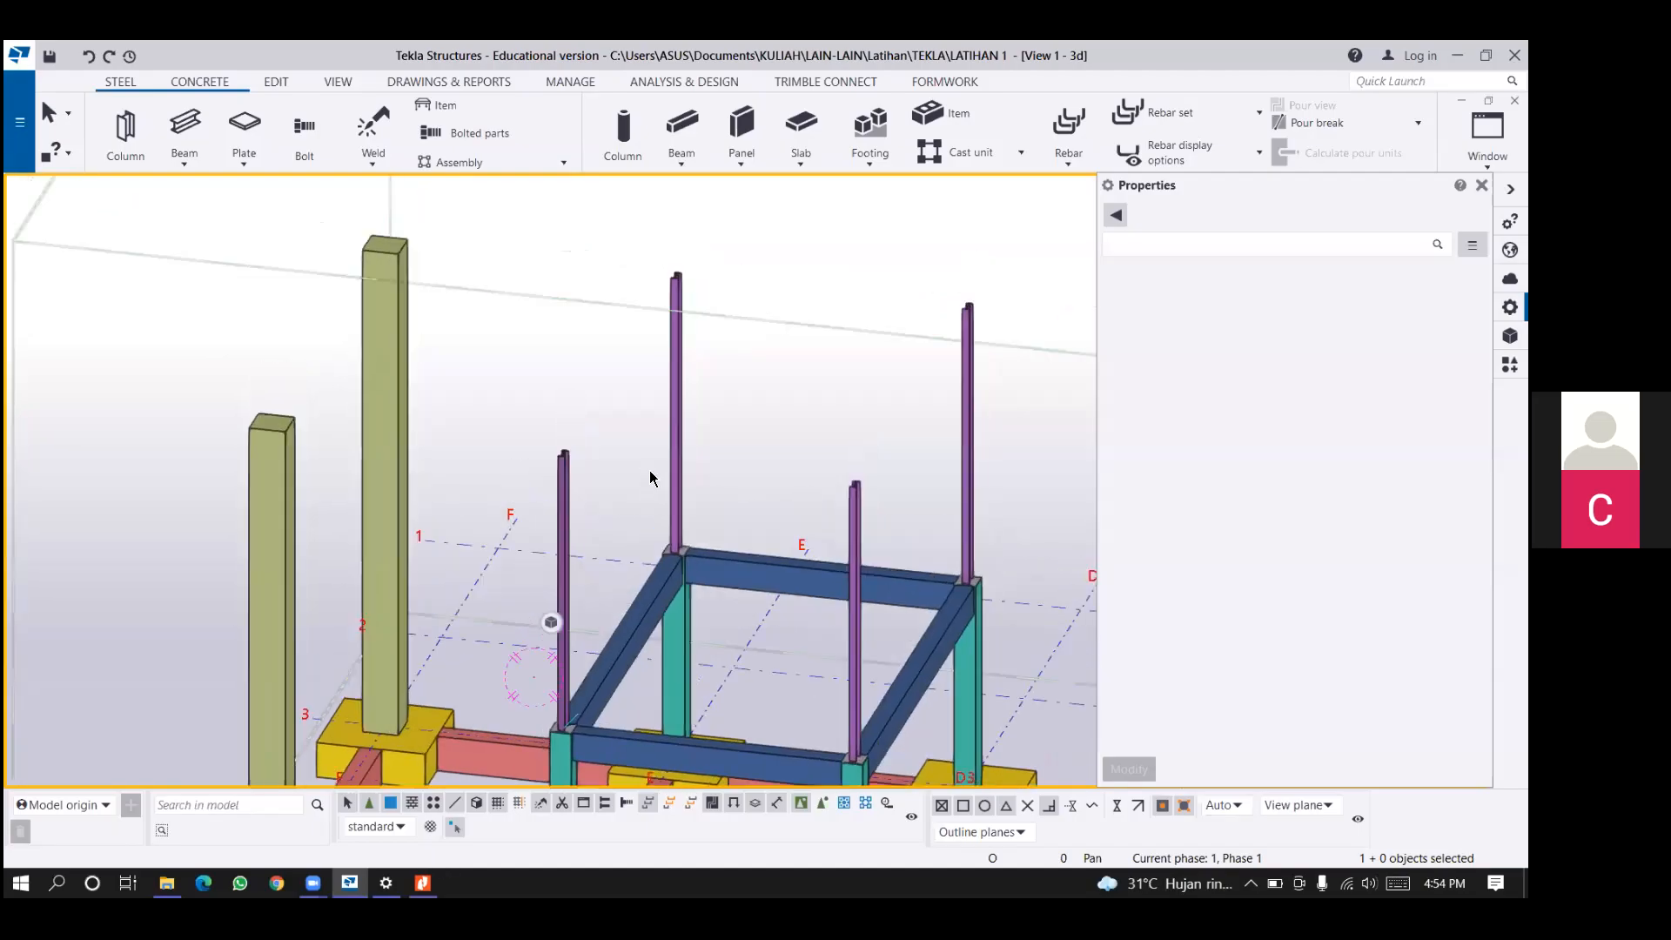
pyautogui.moveTo(423, 883)
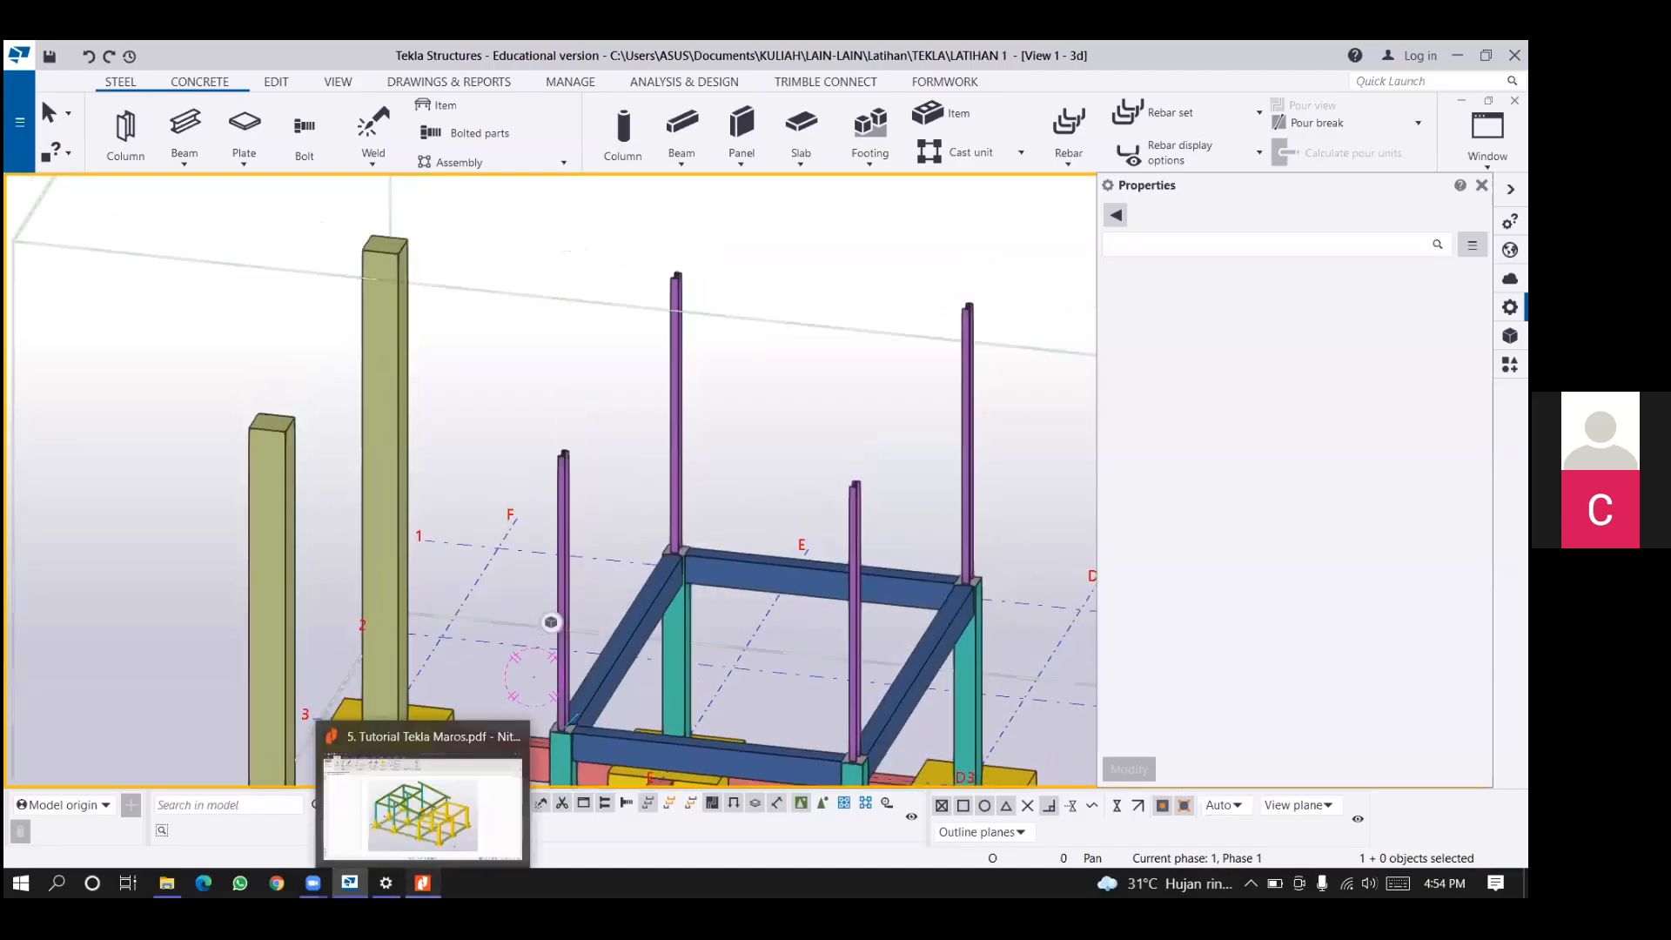
pyautogui.click(396, 809)
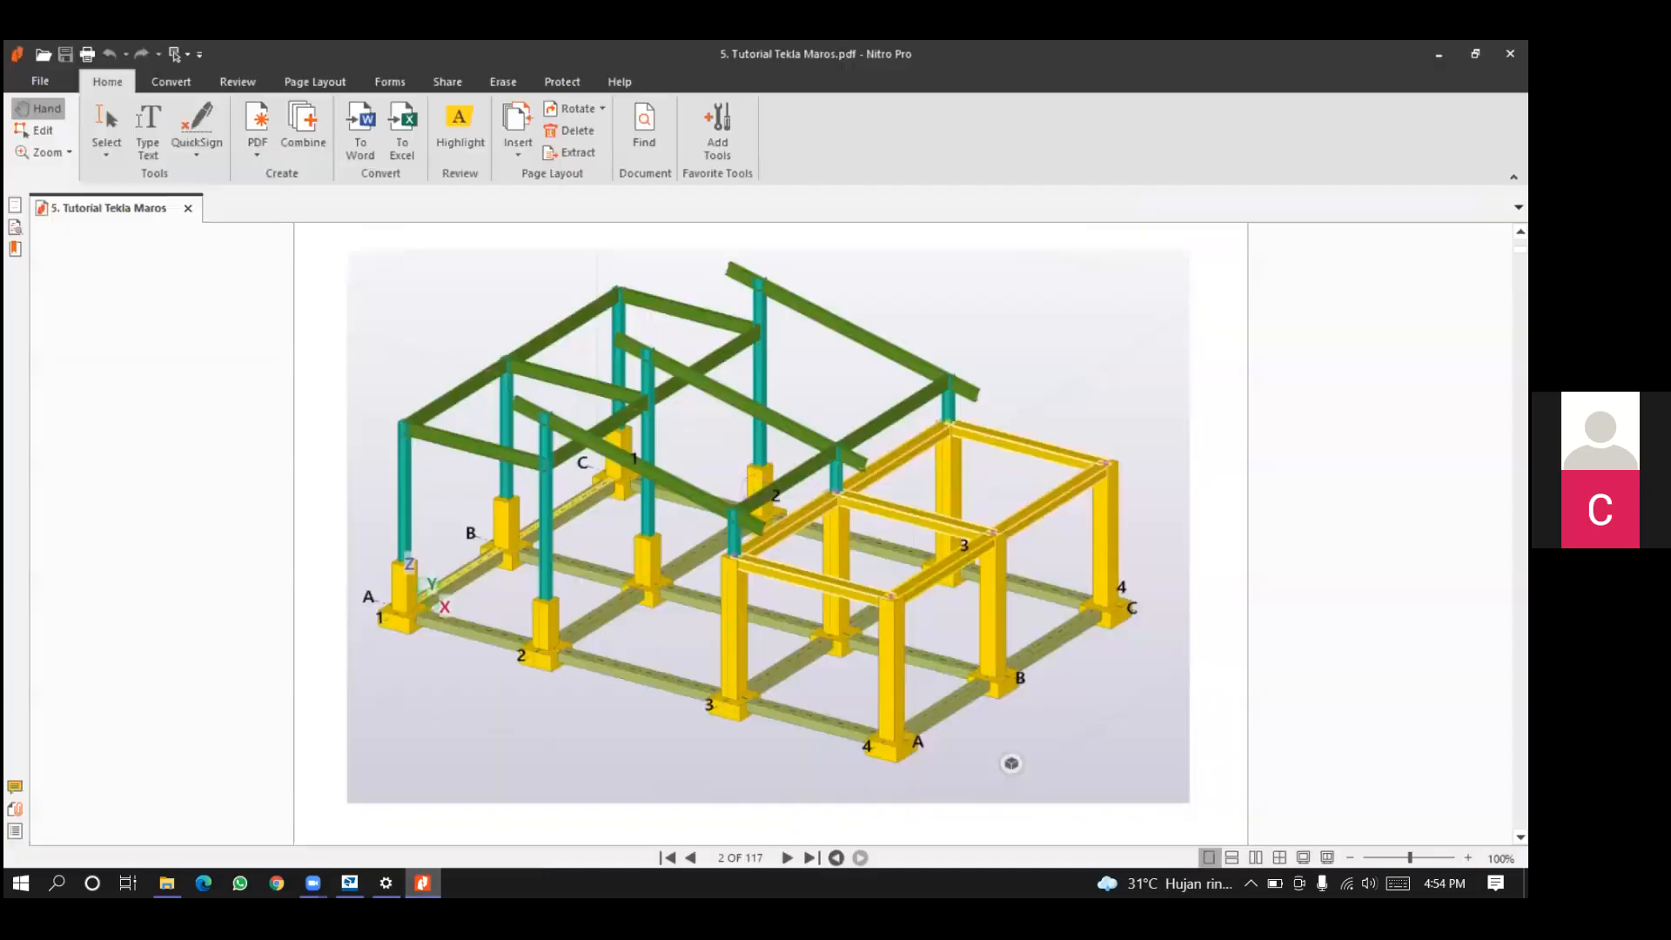
pyautogui.click(349, 883)
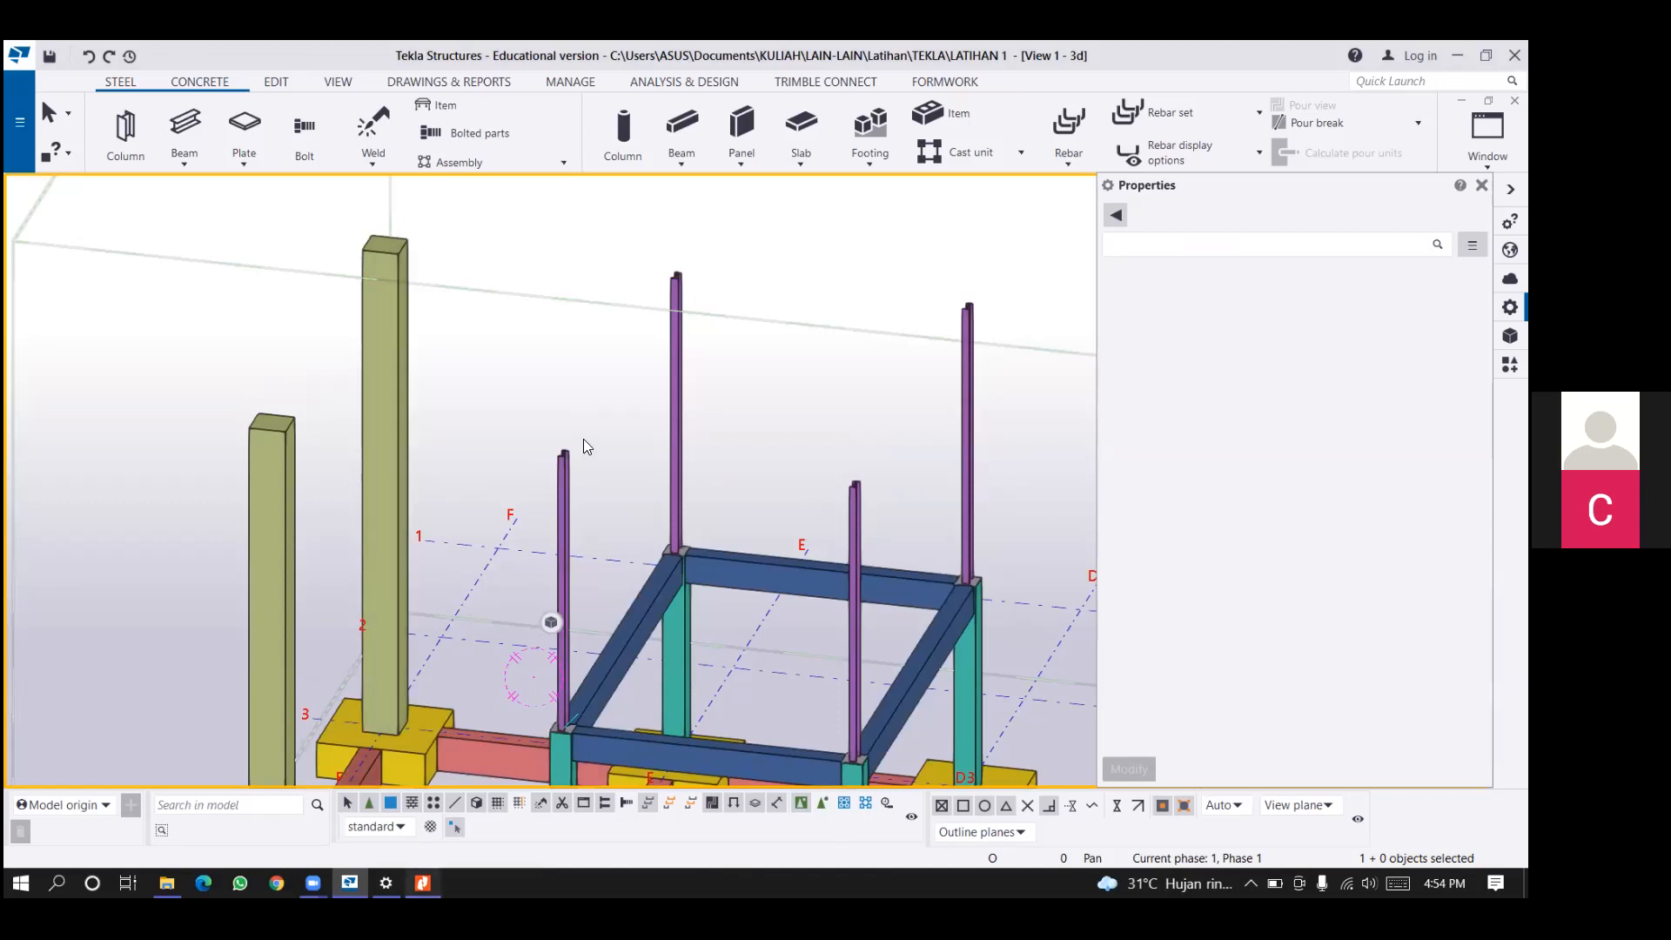
pyautogui.hotkey('alt', 'Tab')
pyautogui.hotkey('alt', 'Tab')
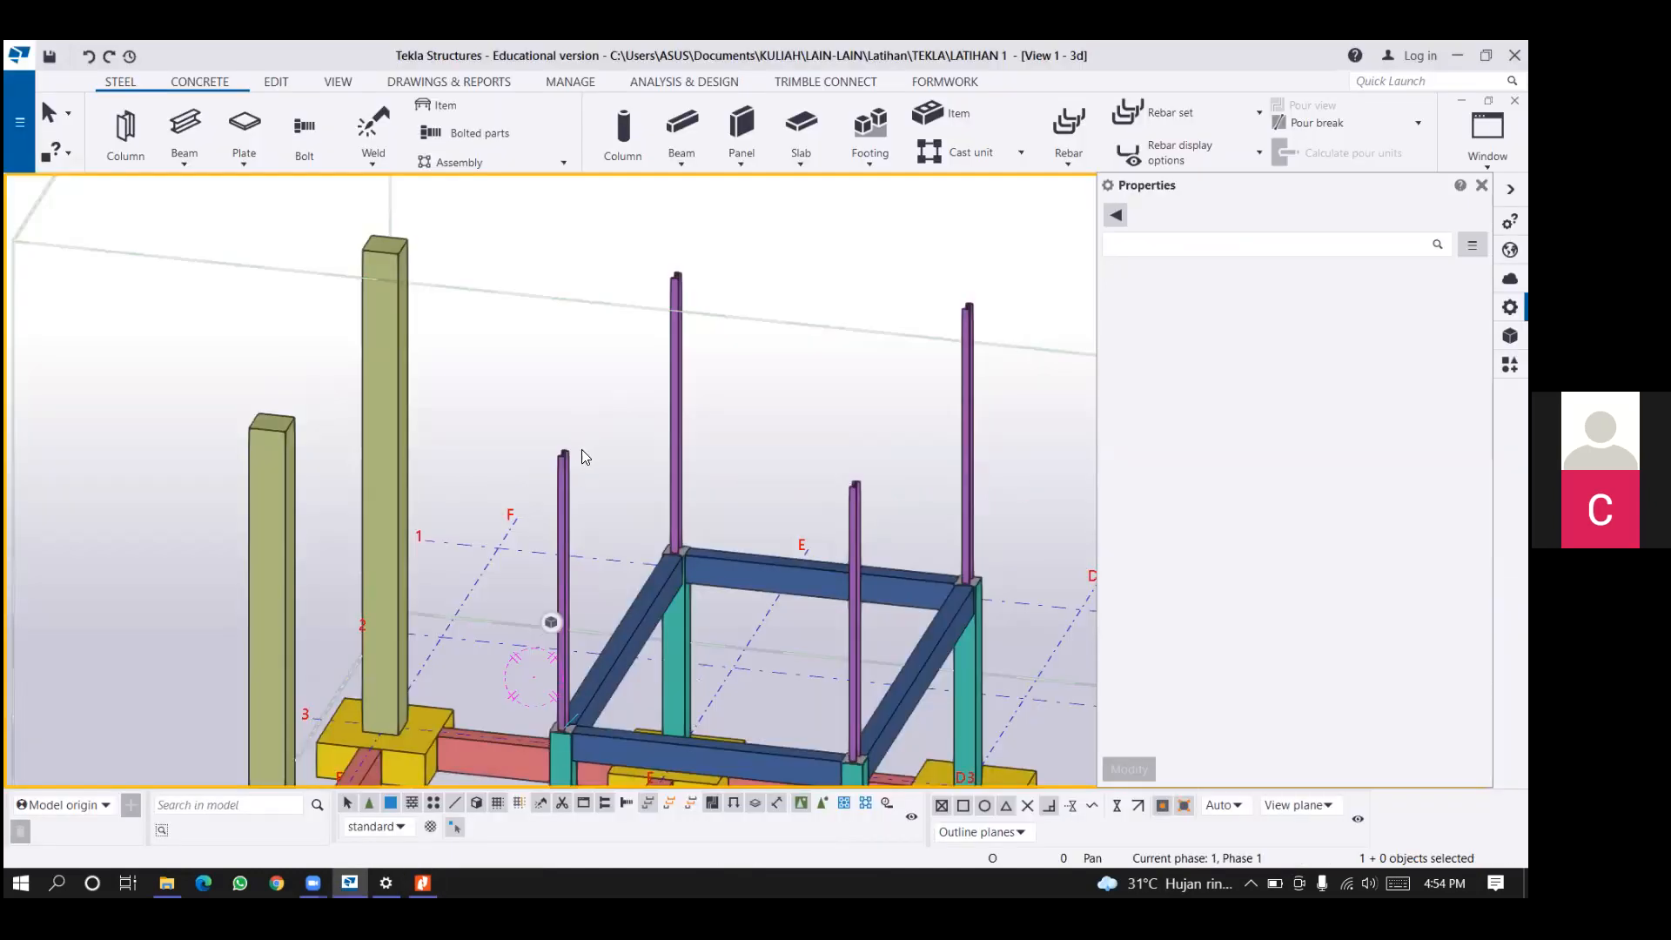
# Set the top level of the I-200X100X7X10 steel column at the near grid E corner of the beam frame to 5000 mm.
pyautogui.scroll(1, 581, 449)
pyautogui.scroll(-2, 581, 449)
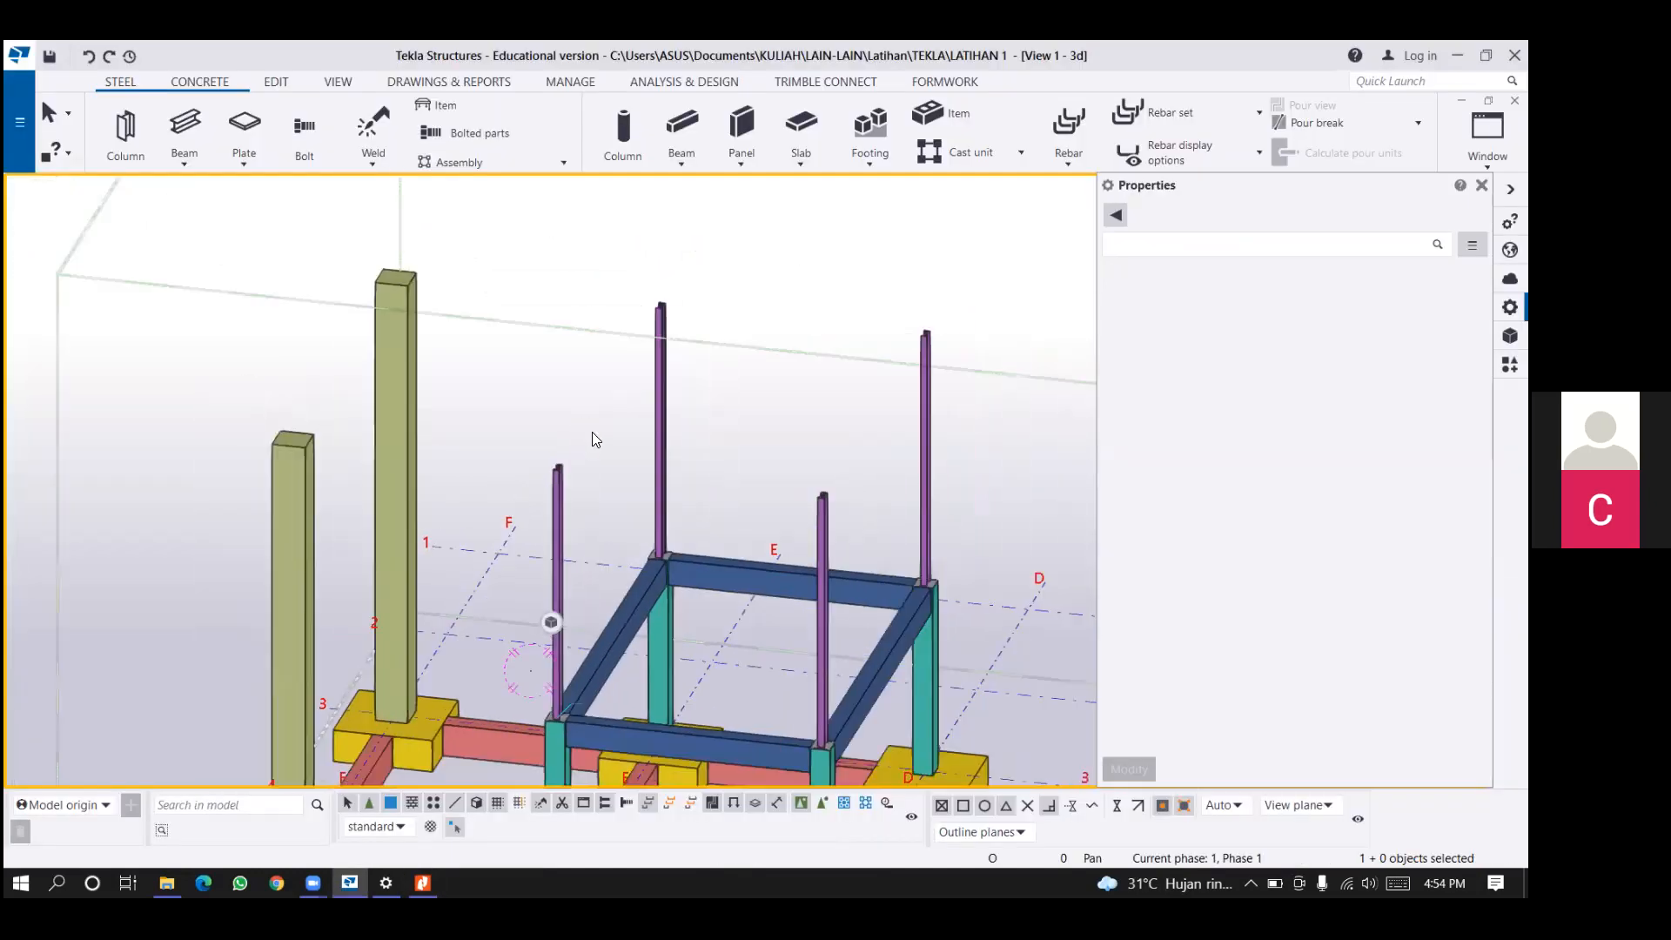
pyautogui.scroll(2, 689, 402)
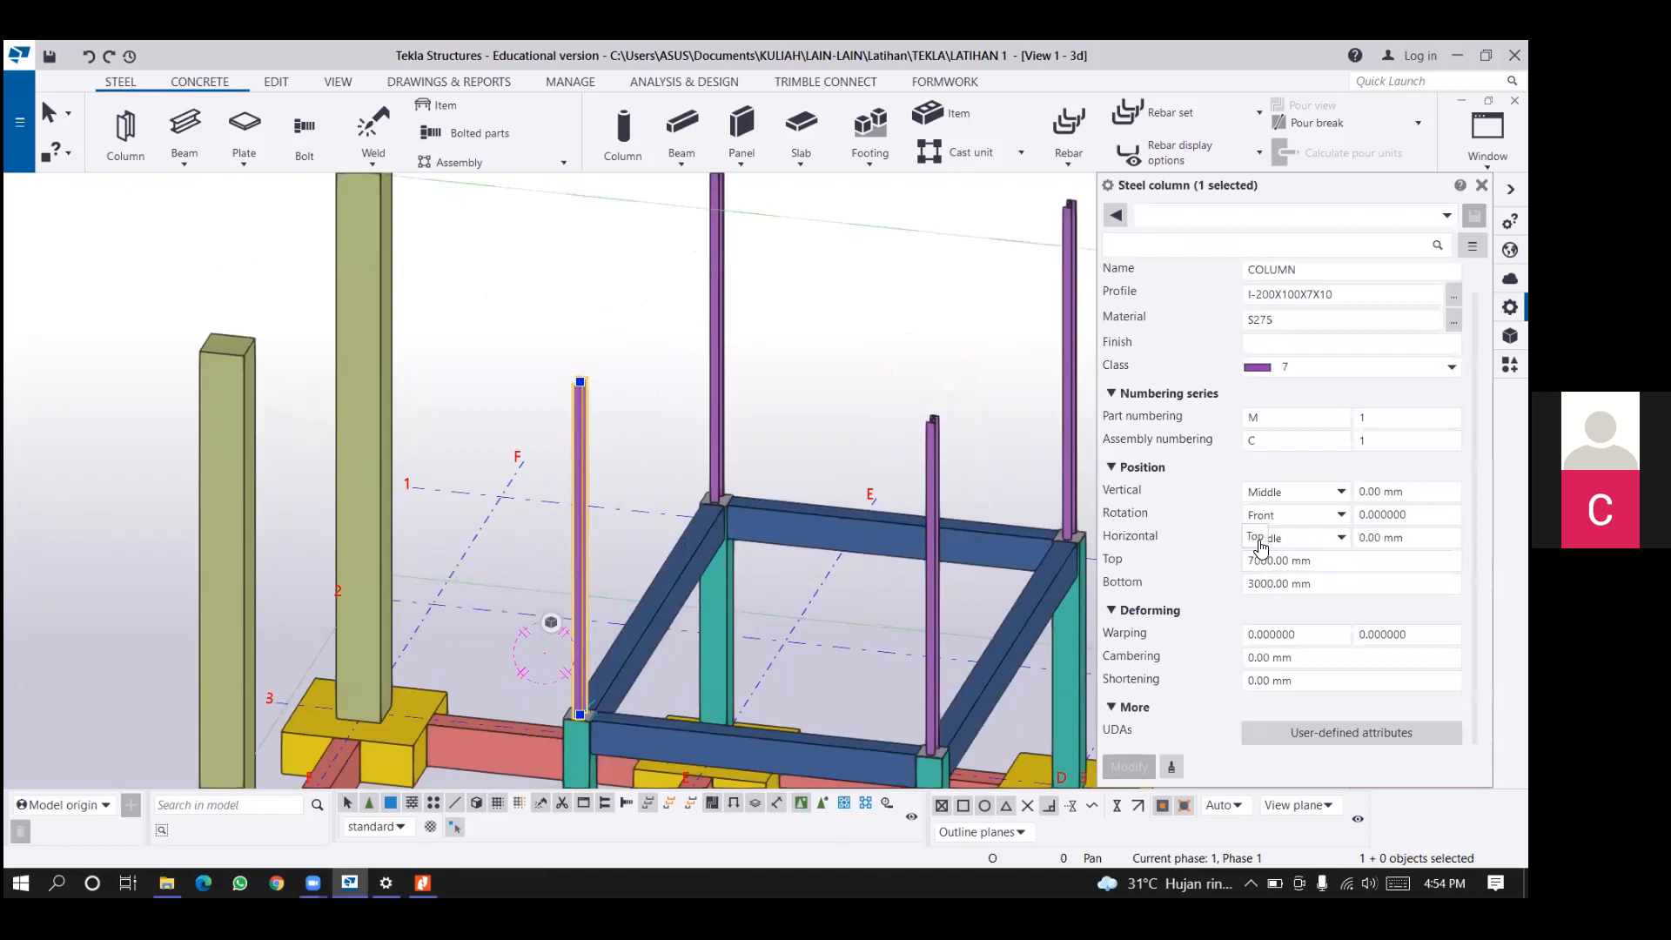
pyautogui.write('5000')
pyautogui.click(1128, 766)
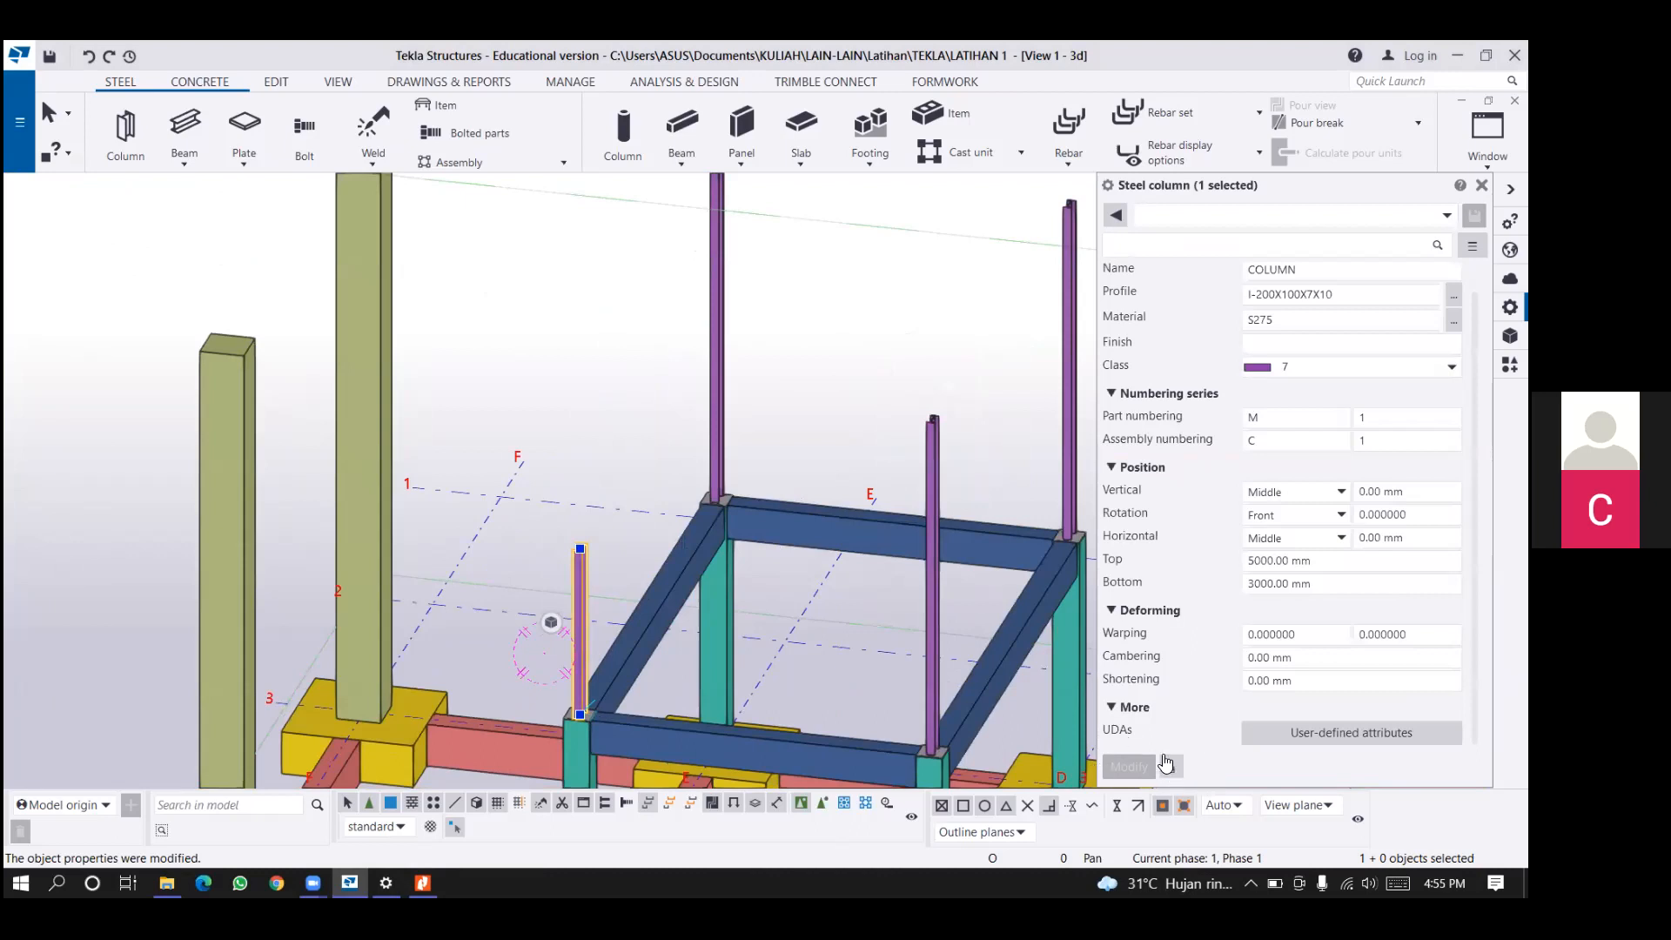
# Copy the shortened steel column's properties, with the 5000 mm top level, to the other three steel columns.
pyautogui.scroll(-2, 1166, 764)
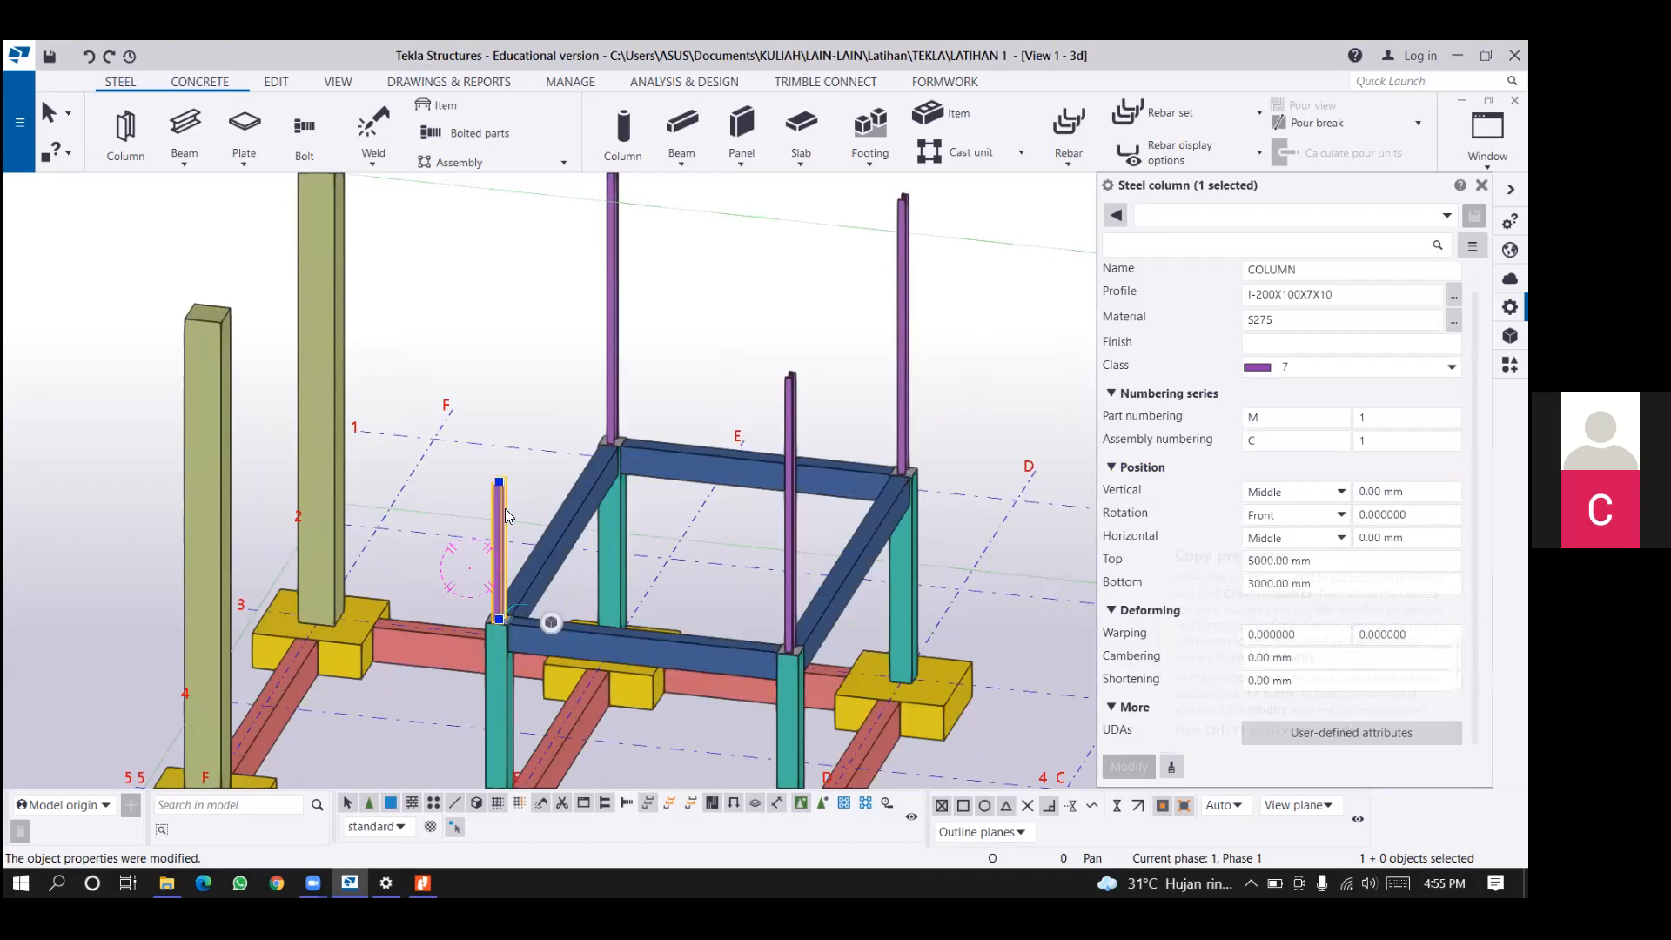
pyautogui.click(613, 361)
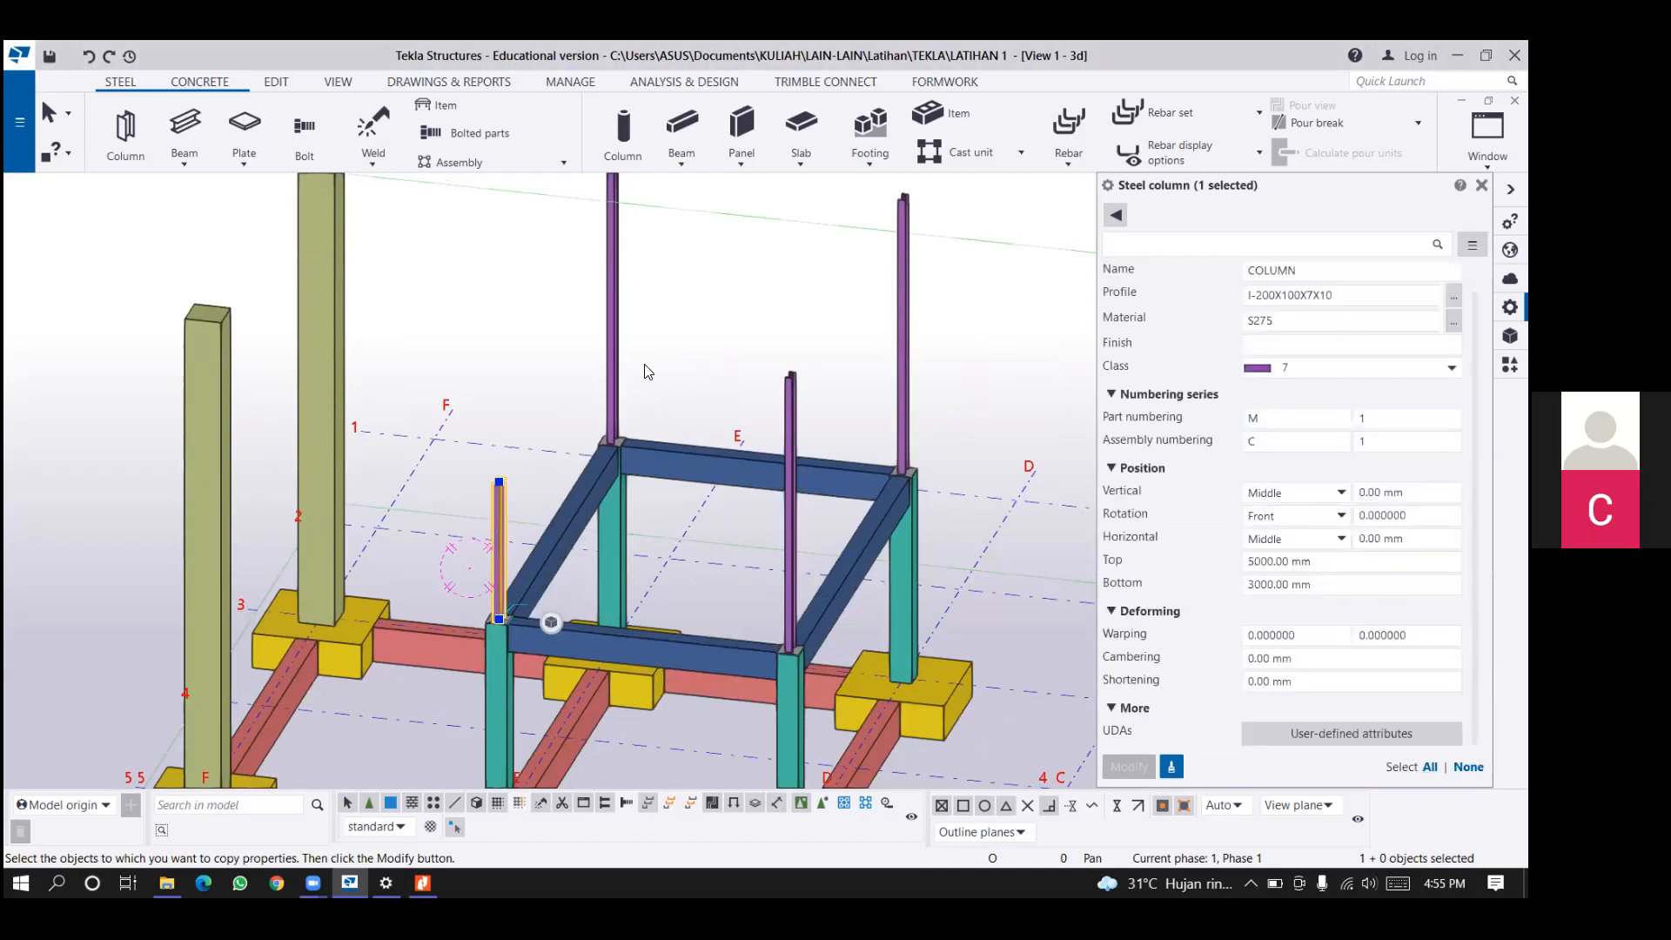
pyautogui.click(614, 362)
pyautogui.click(792, 521)
pyautogui.click(901, 356)
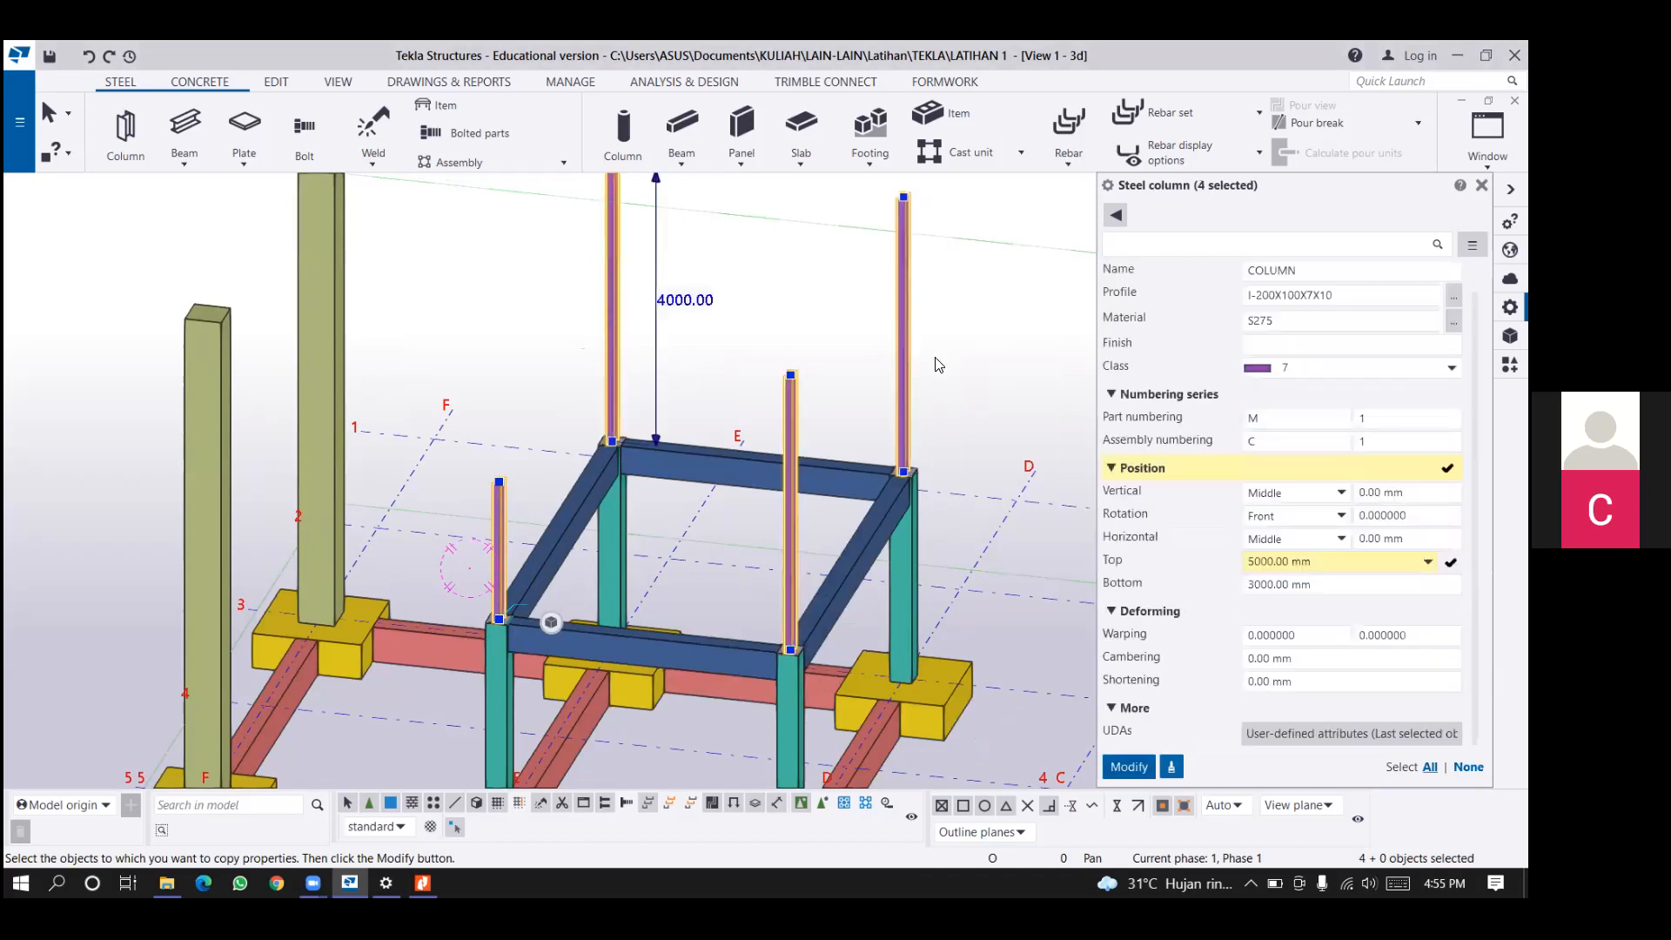
pyautogui.middleClick(938, 364)
pyautogui.click(472, 465)
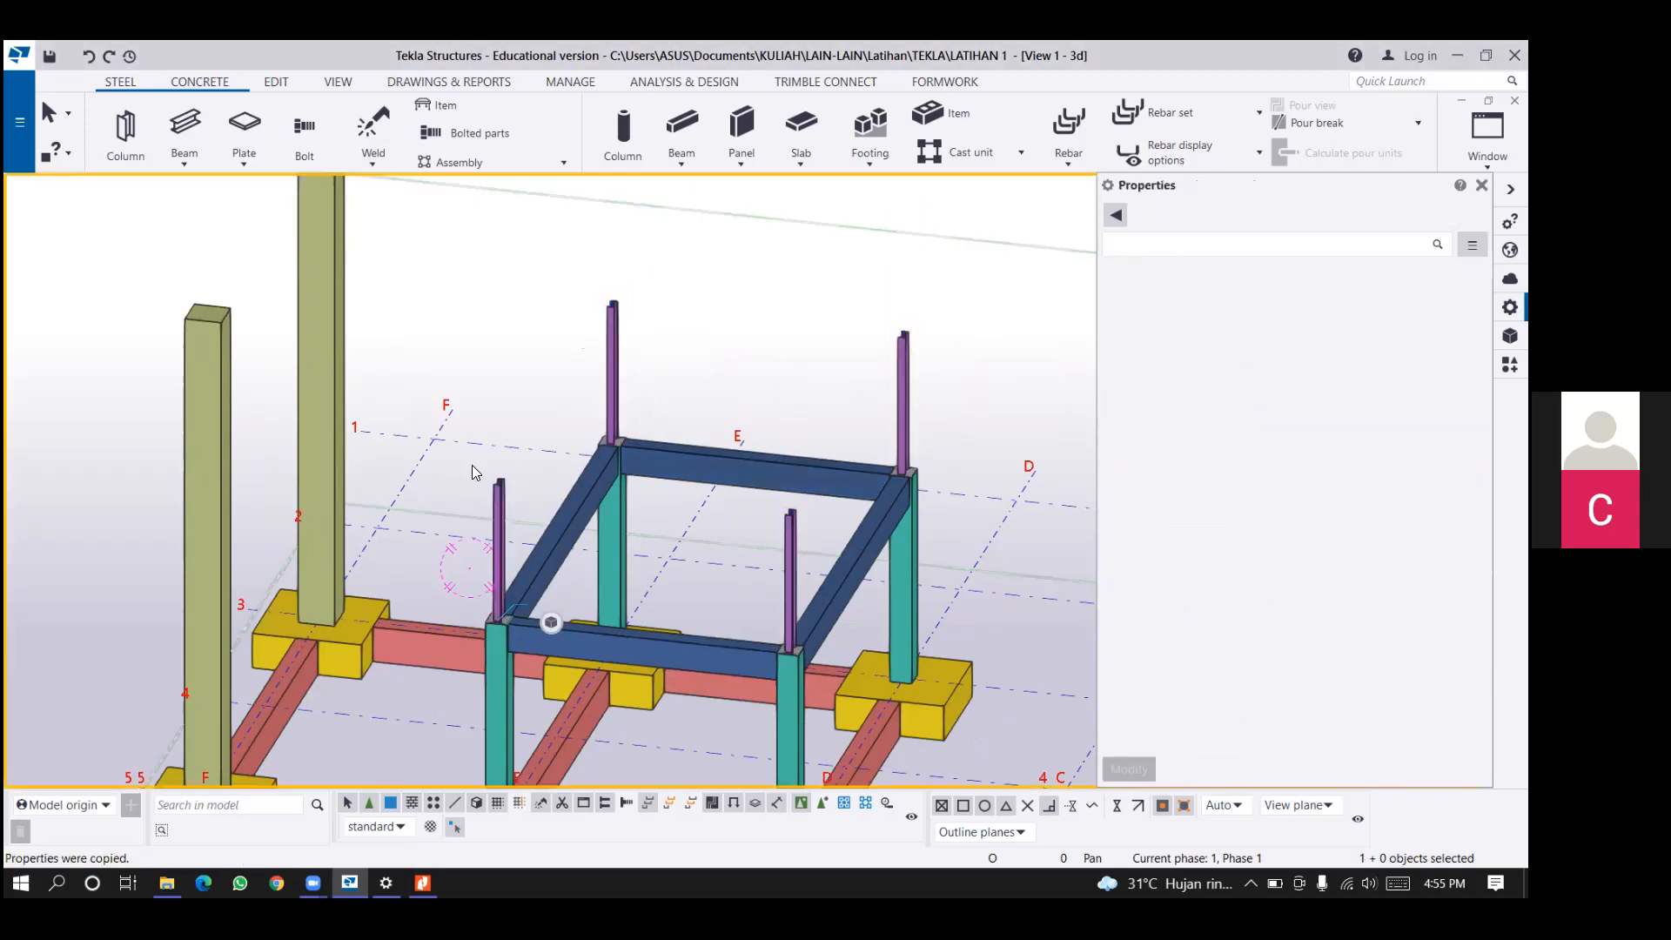
# Set the top level of the rear 500*500 concrete column on grid F to 3500 mm and apply the change.
pyautogui.scroll(-1, 578, 419)
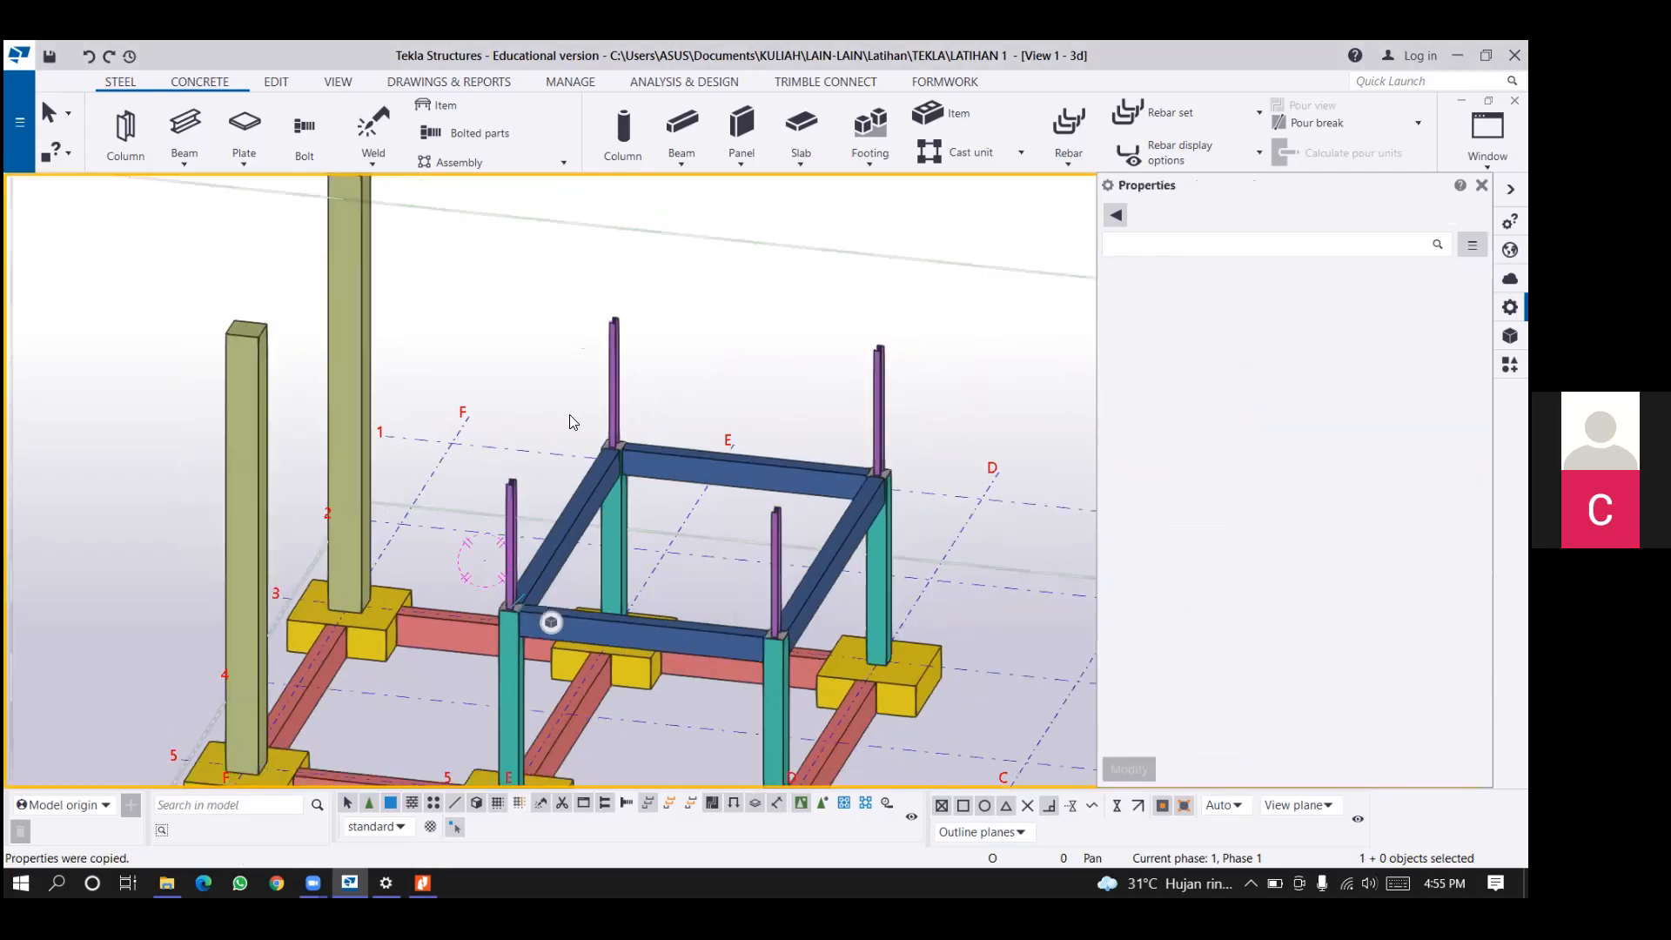
pyautogui.scroll(-1, 540, 322)
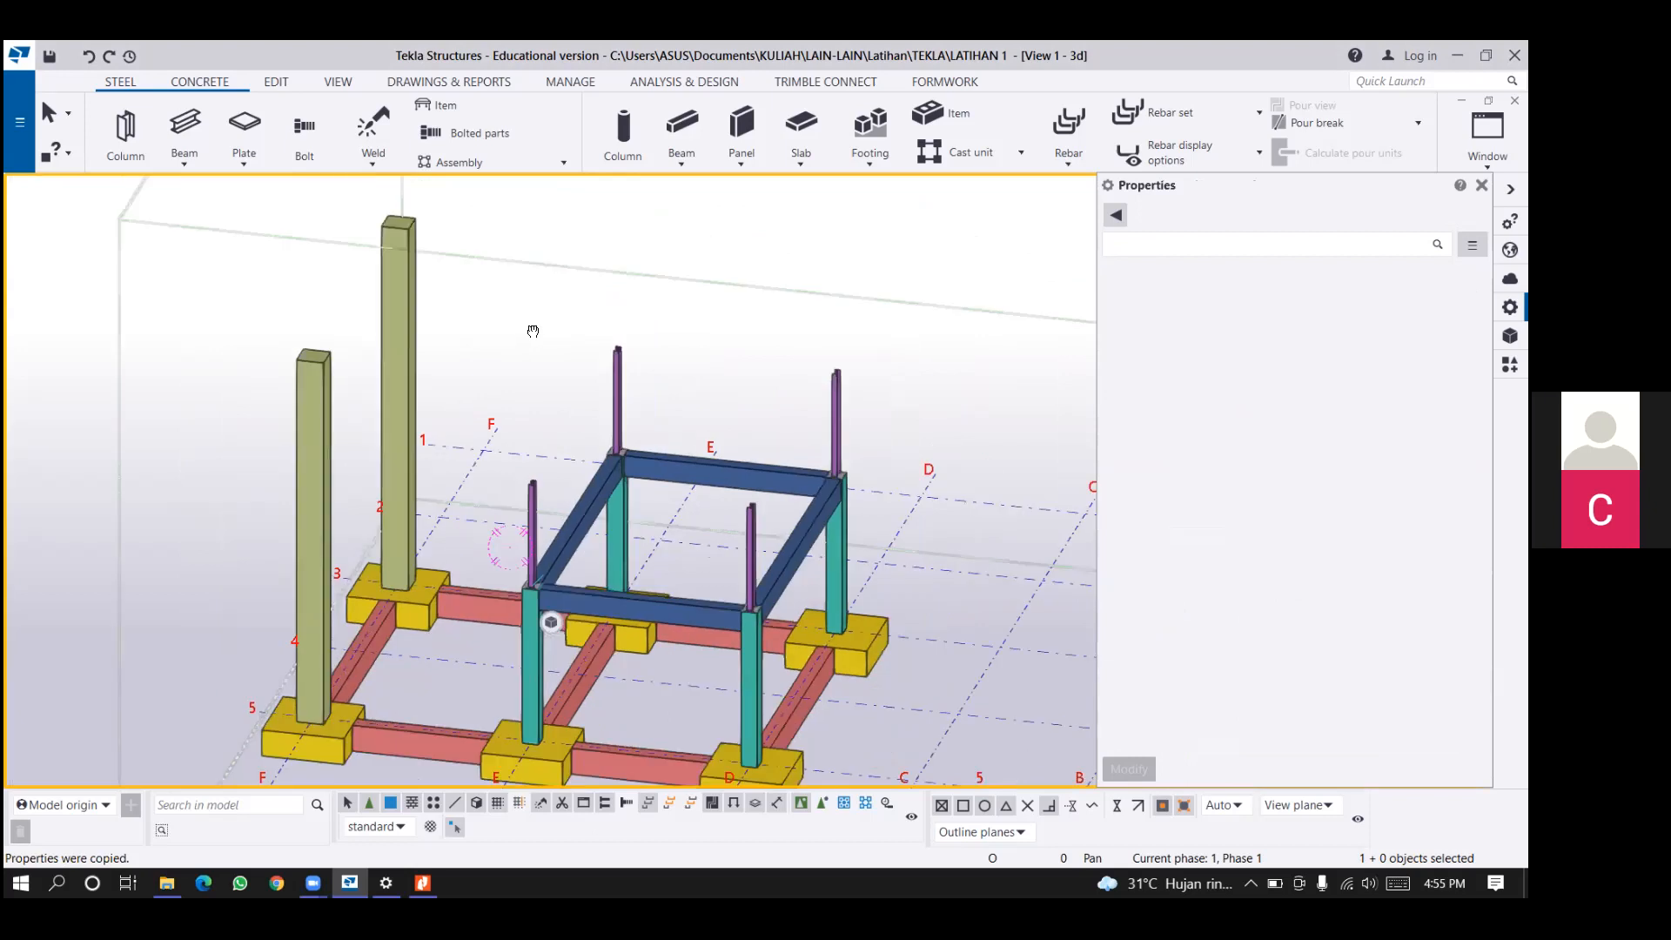
pyautogui.keyDown('ctrl'); pyautogui.moveTo(320, 488); pyautogui.dragTo(633, 335, button='middle'); pyautogui.keyUp('ctrl')
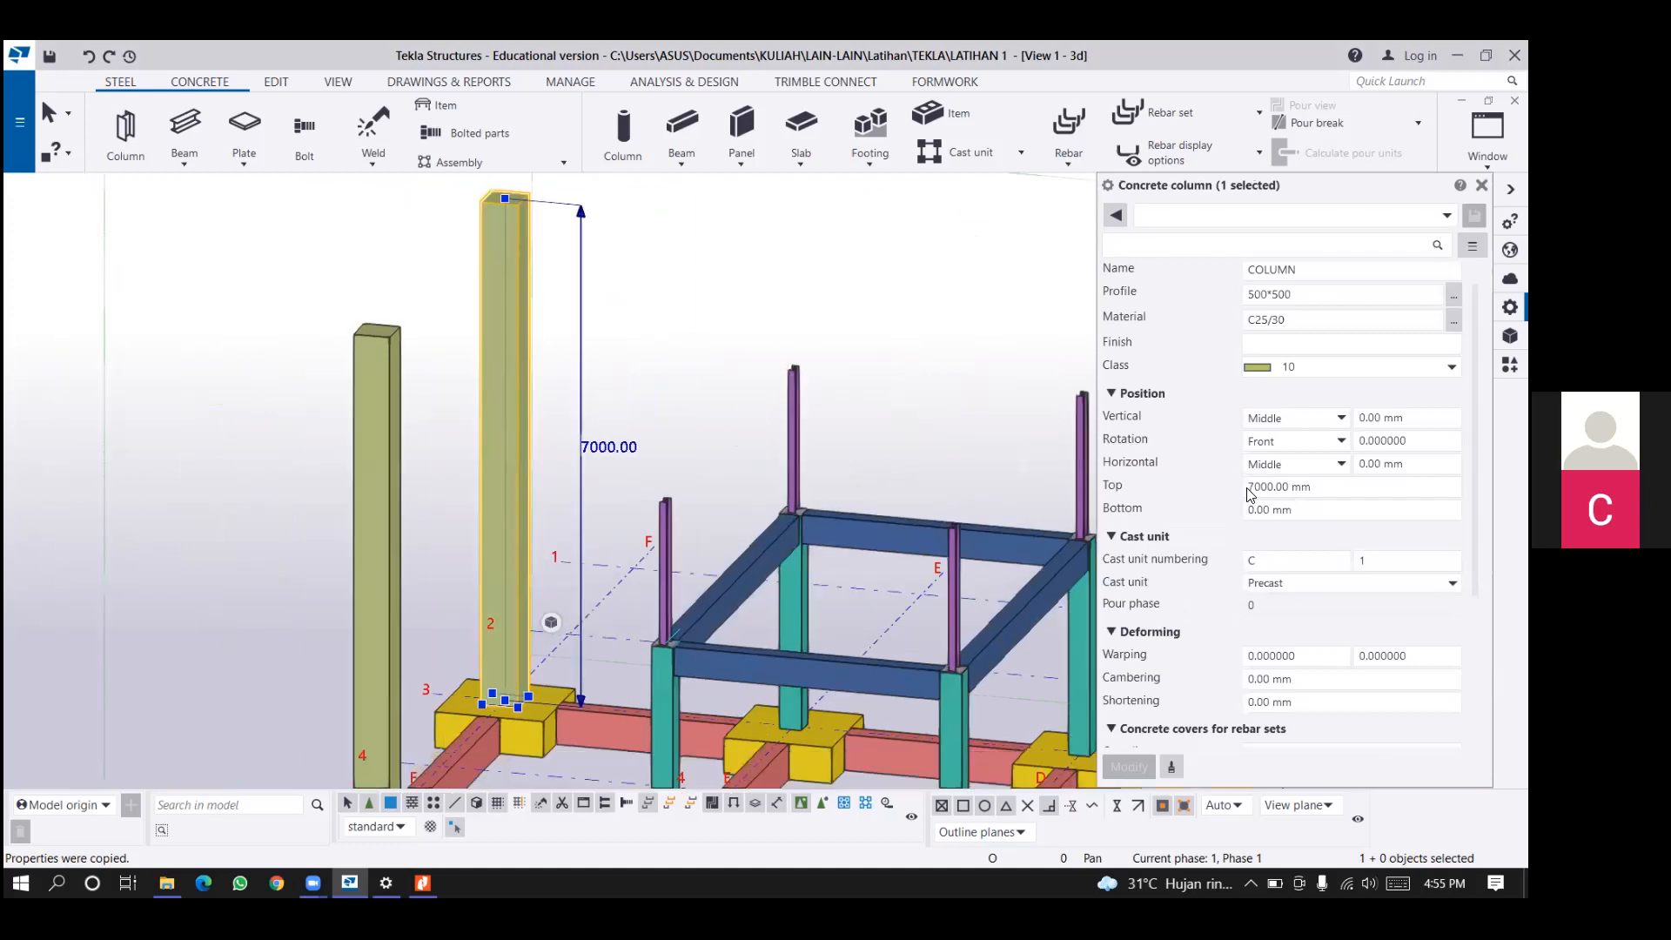
pyautogui.write('3500')
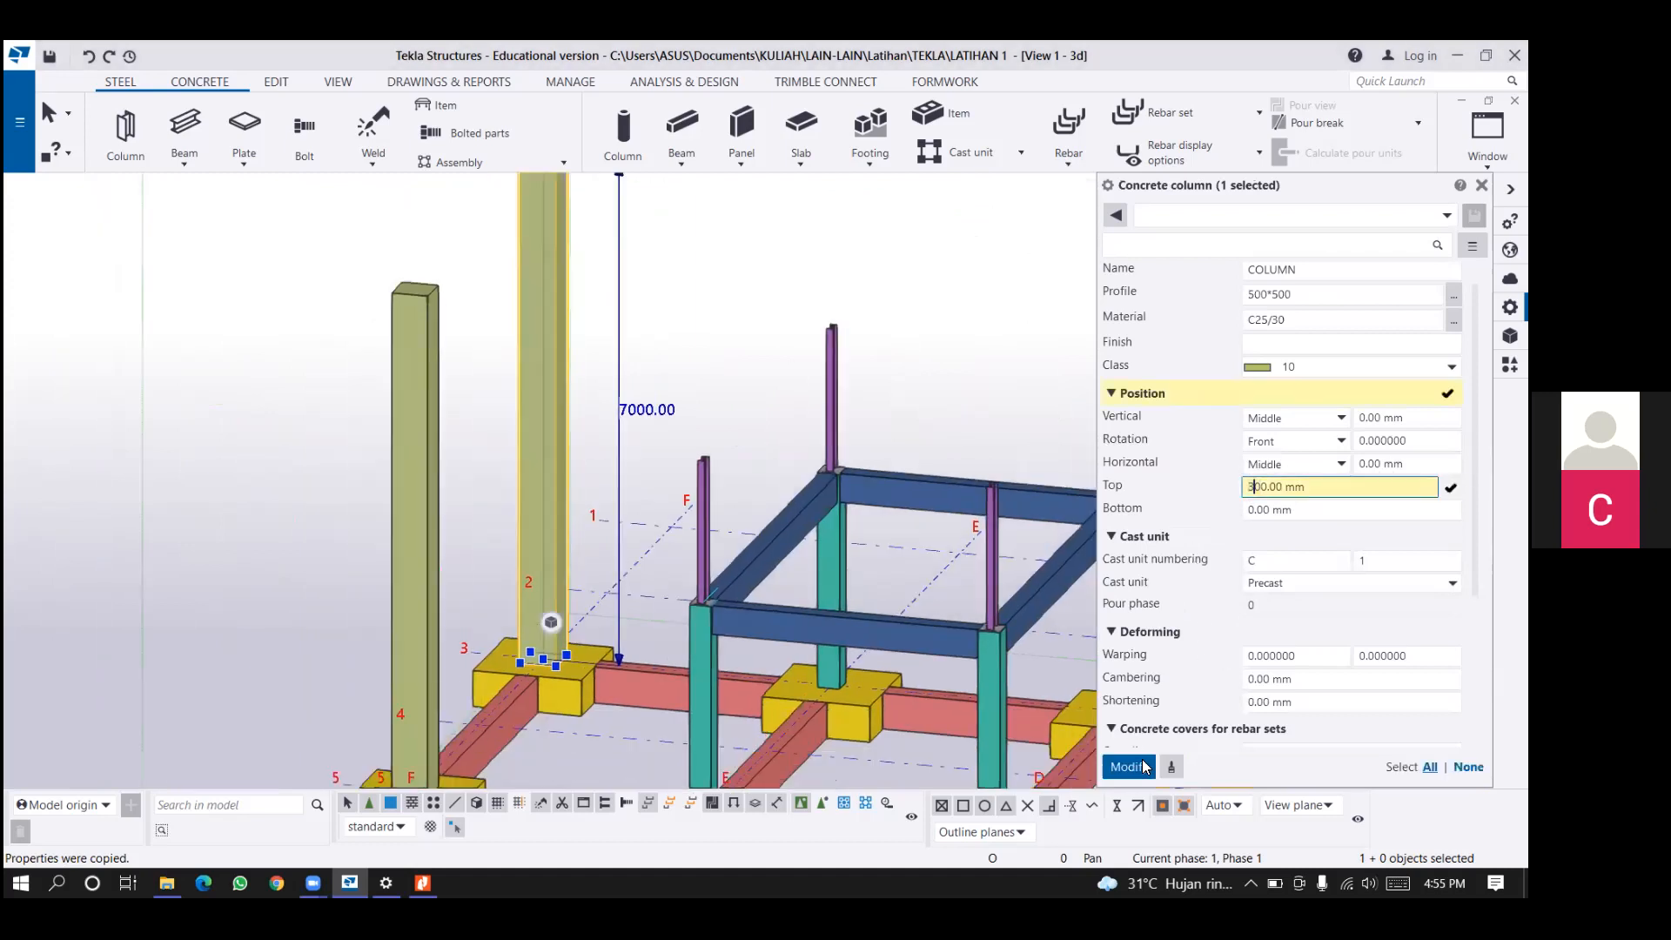
pyautogui.press('Return')
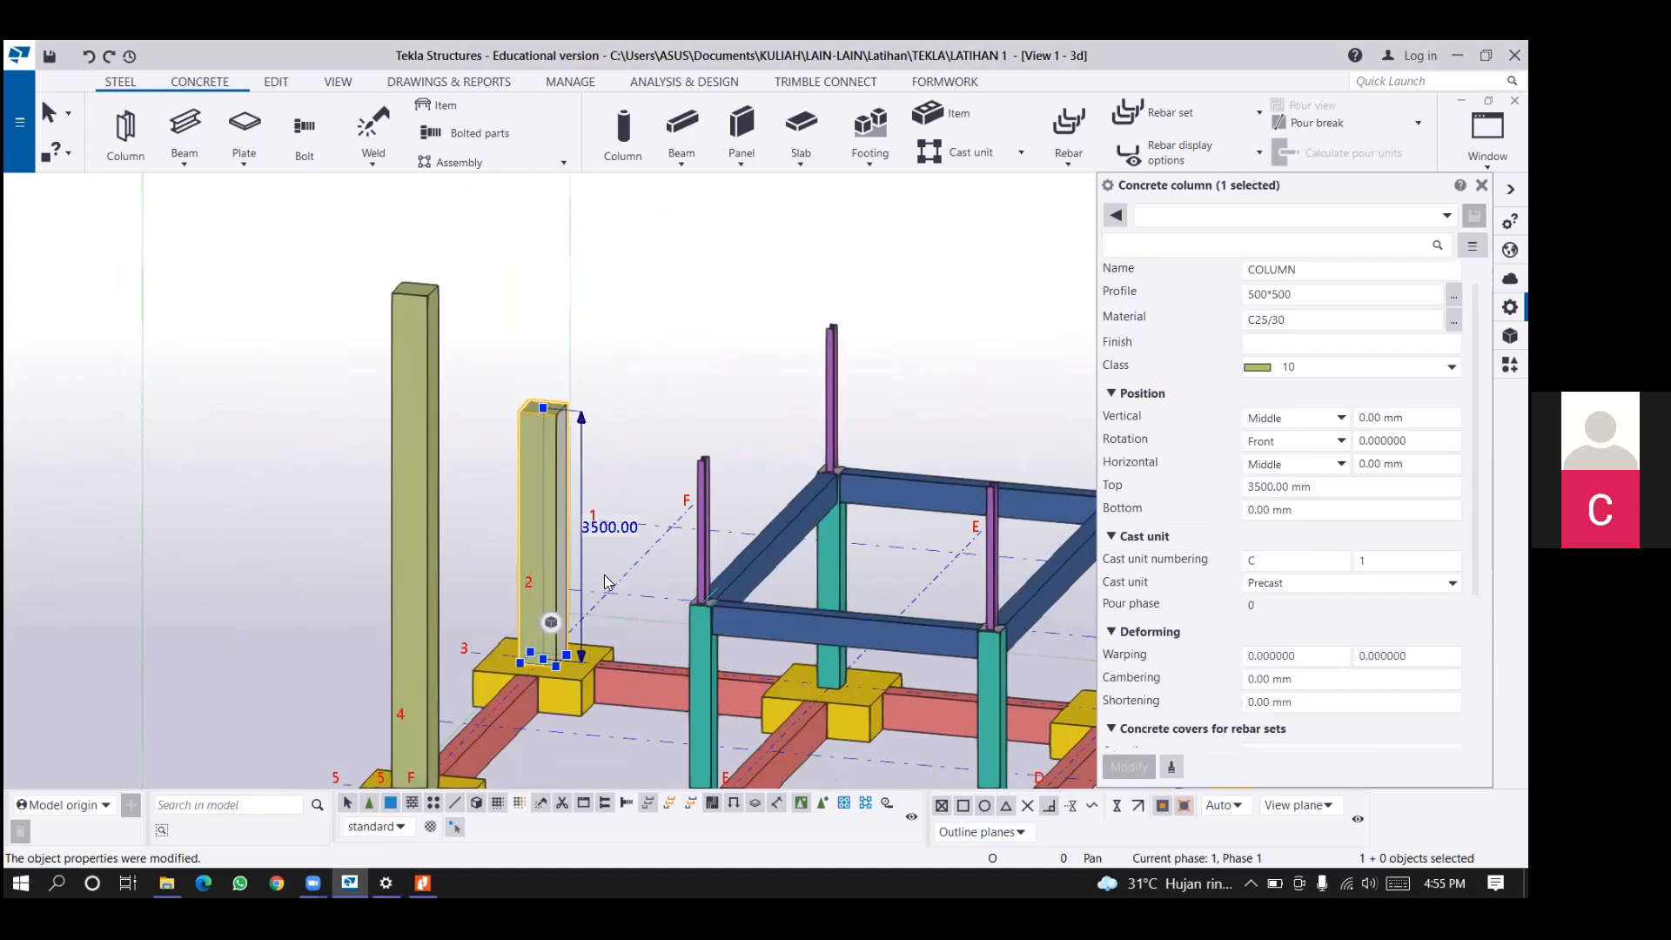
pyautogui.click(426, 579)
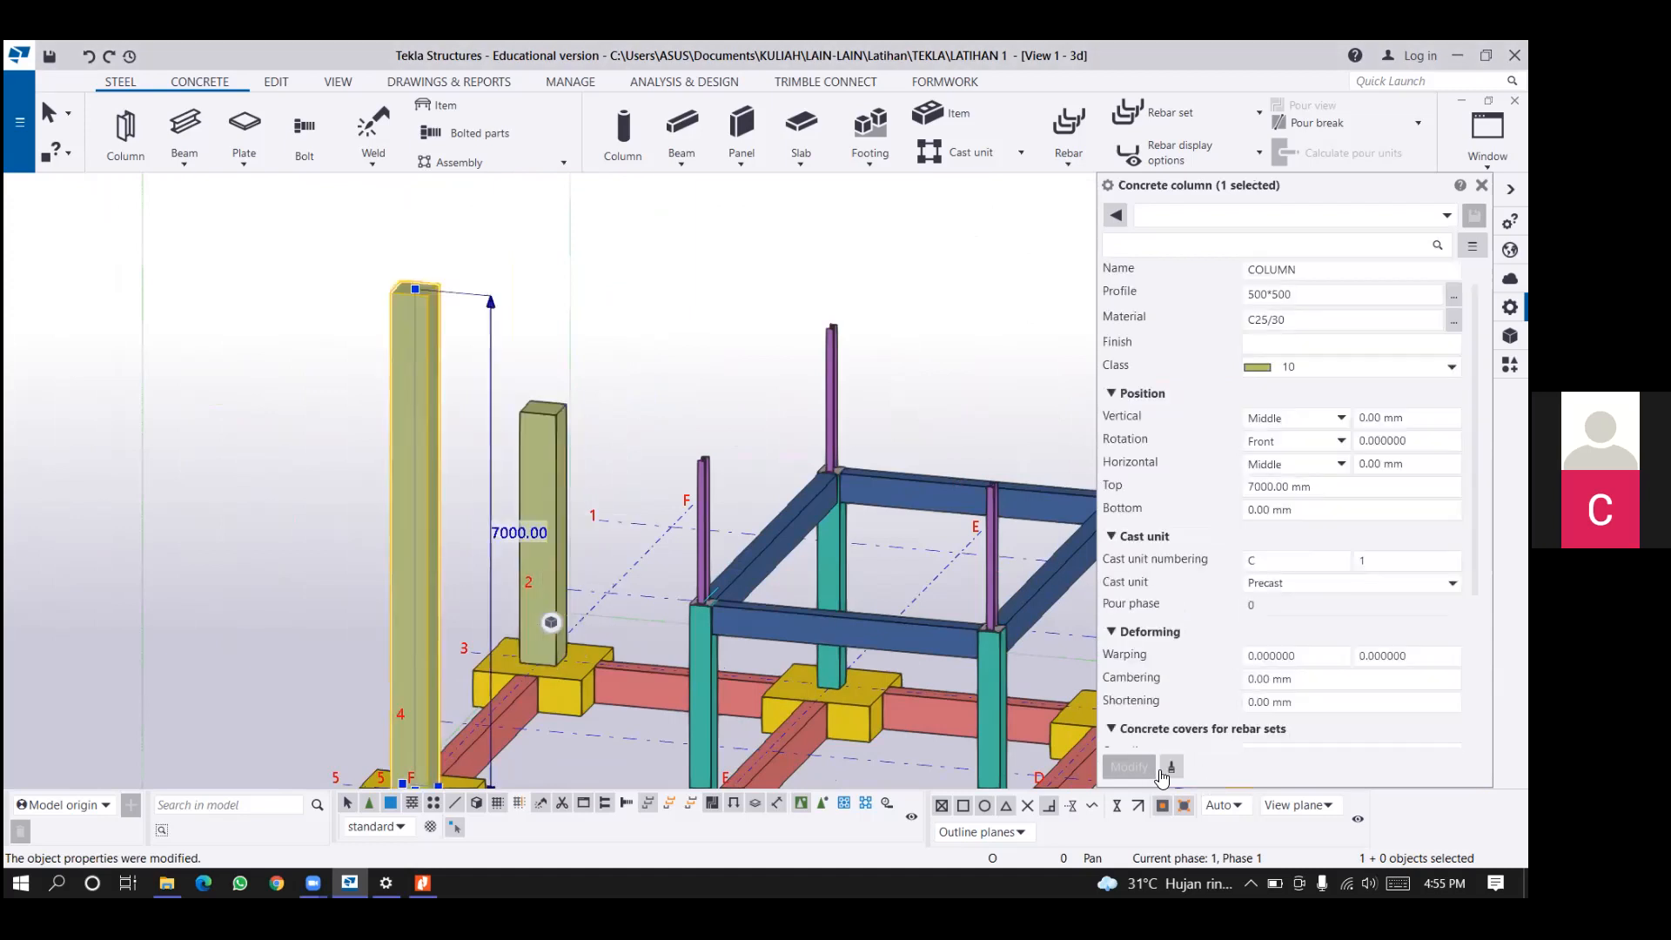
pyautogui.click(561, 551)
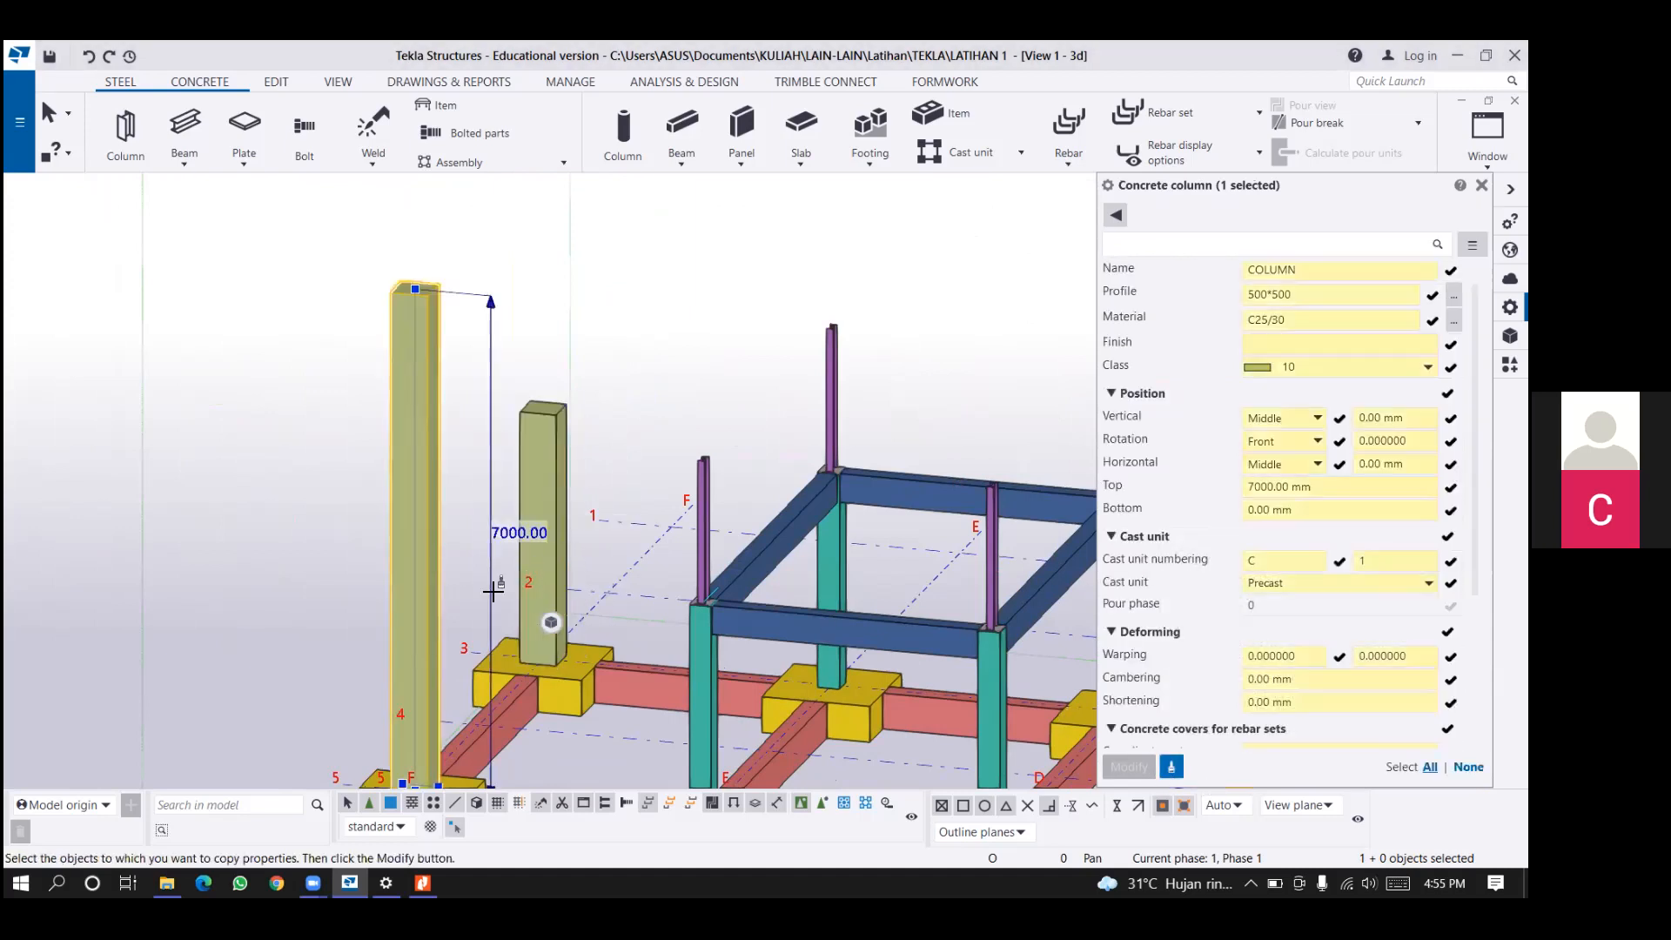
pyautogui.click(425, 605)
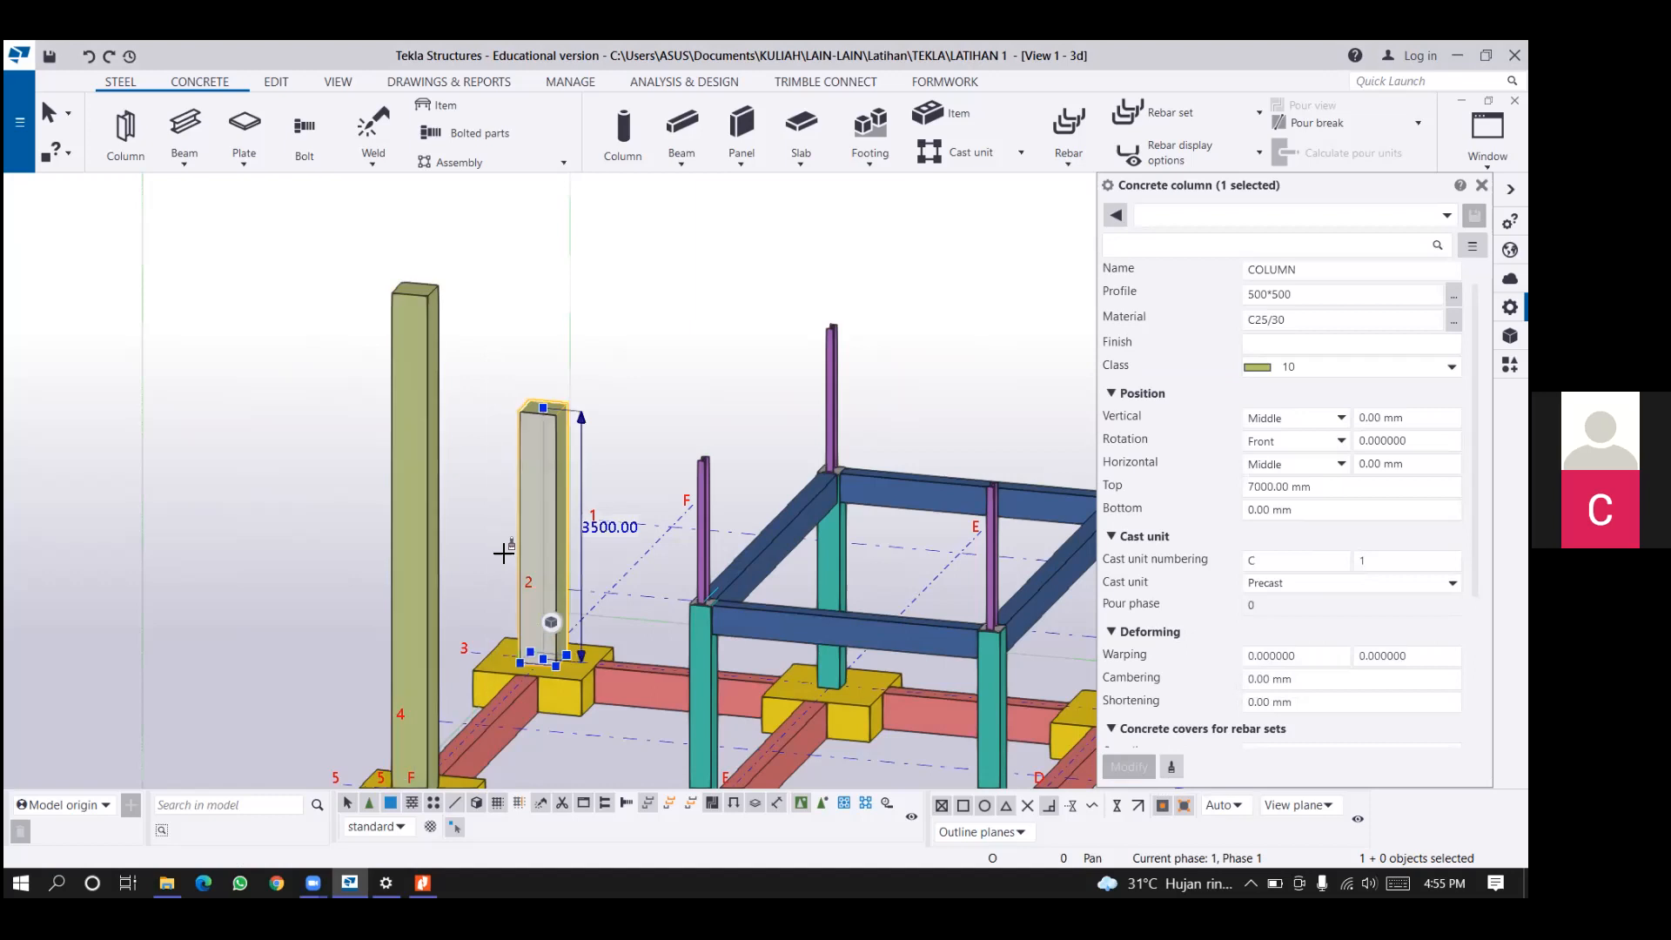
# Copy the rear grid F concrete column's properties, with the 3500 mm top level, to the front concrete column on grid F.
pyautogui.click(536, 514)
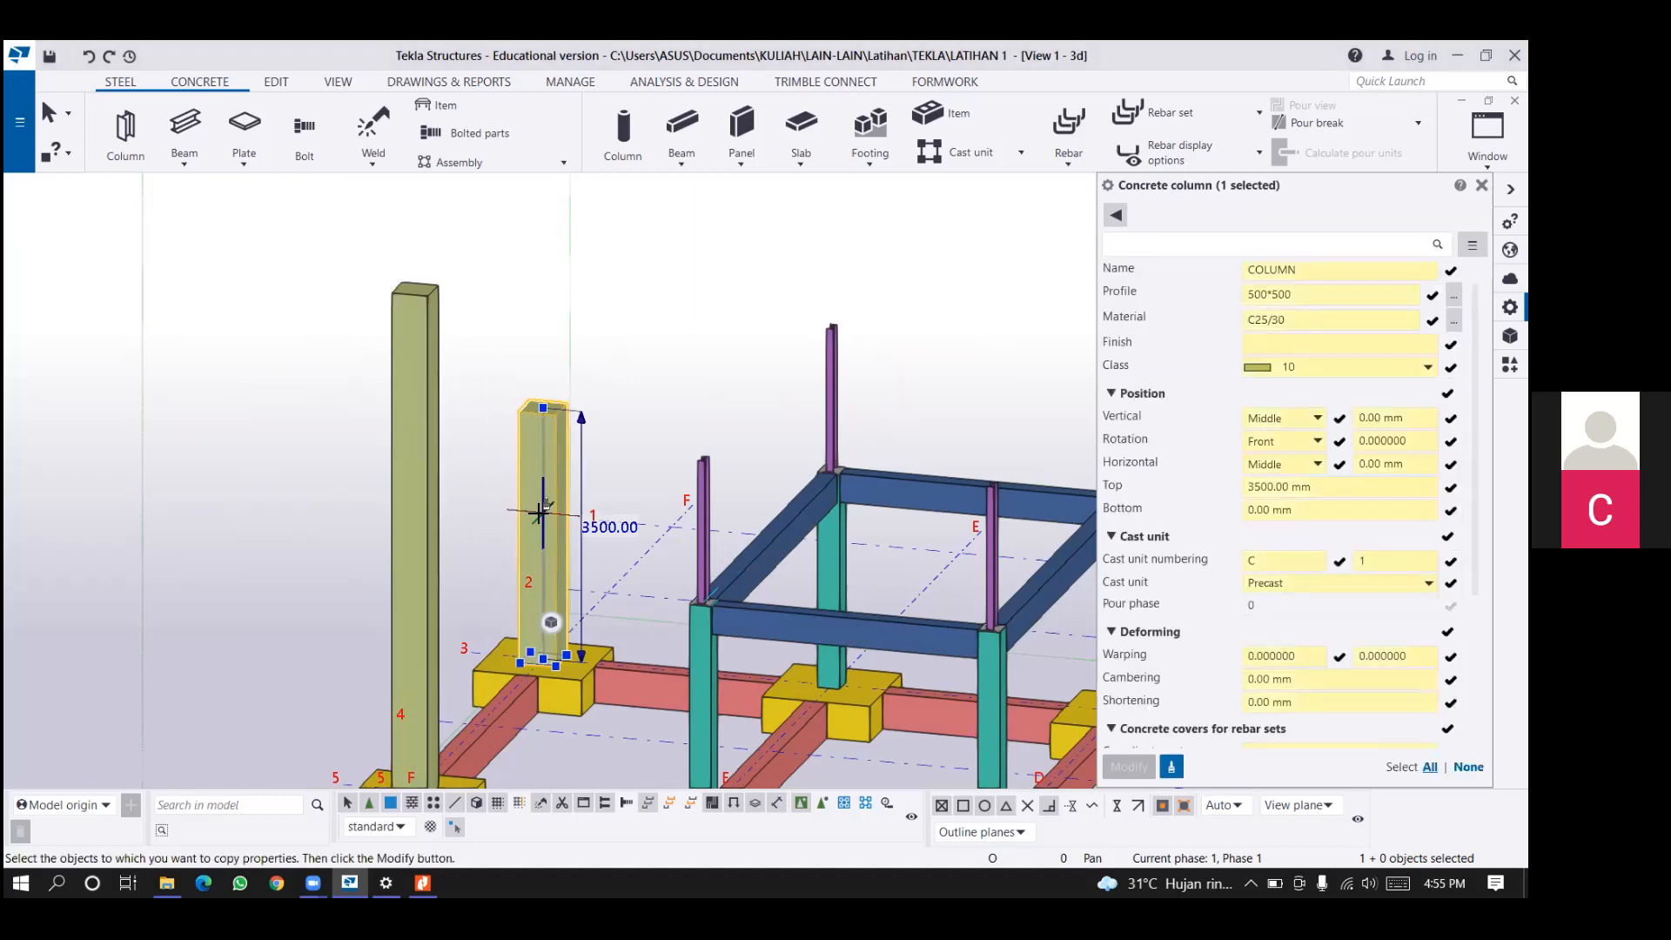
pyautogui.click(426, 605)
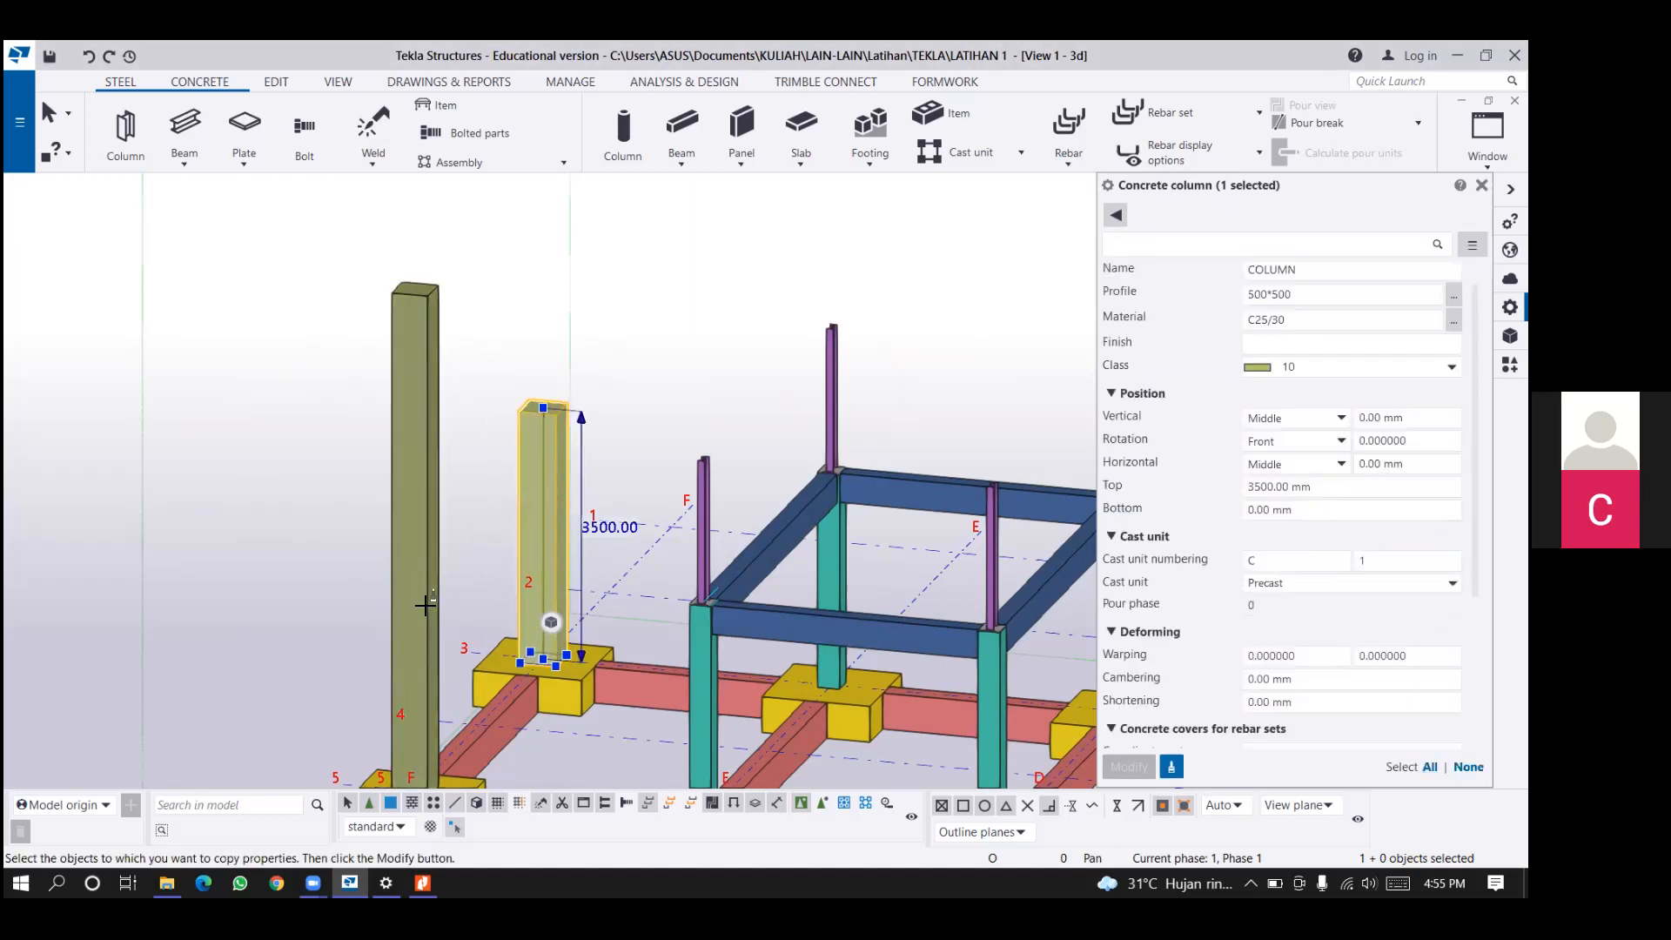
pyautogui.click(425, 604)
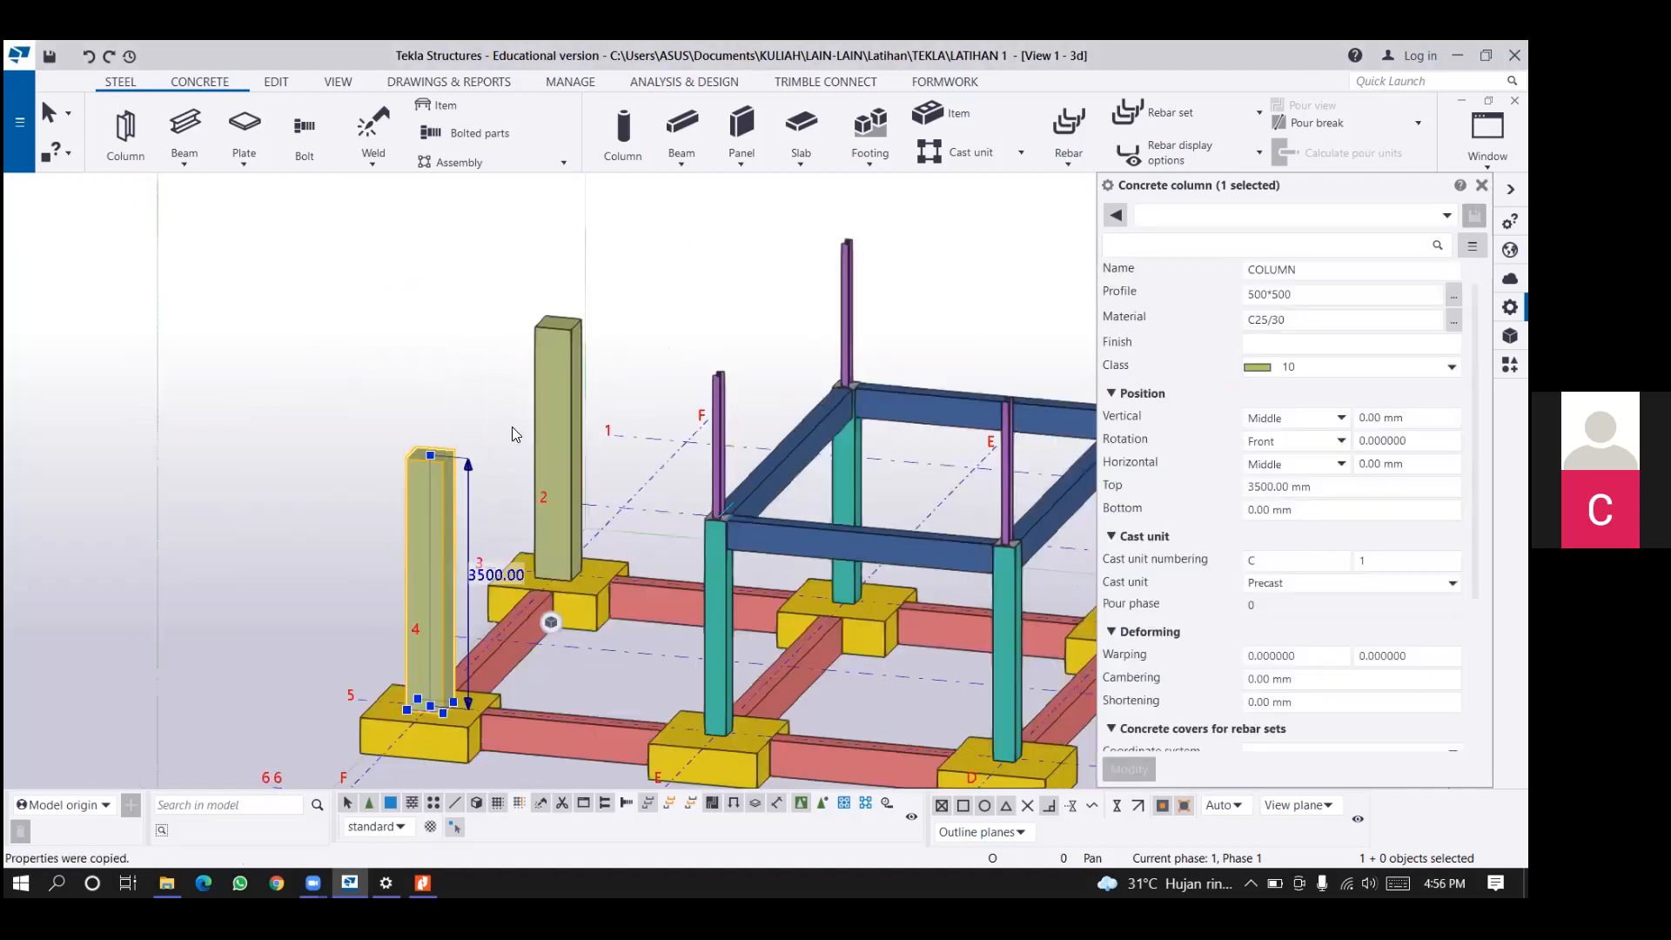
# Copy the rear grid E steel column with its base plate and bolts to another object, from its concrete column to the rear grid F column.
pyautogui.keyDown('ctrl'); pyautogui.moveTo(574, 454); pyautogui.dragTo(552, 501, button='middle'); pyautogui.keyUp('ctrl')
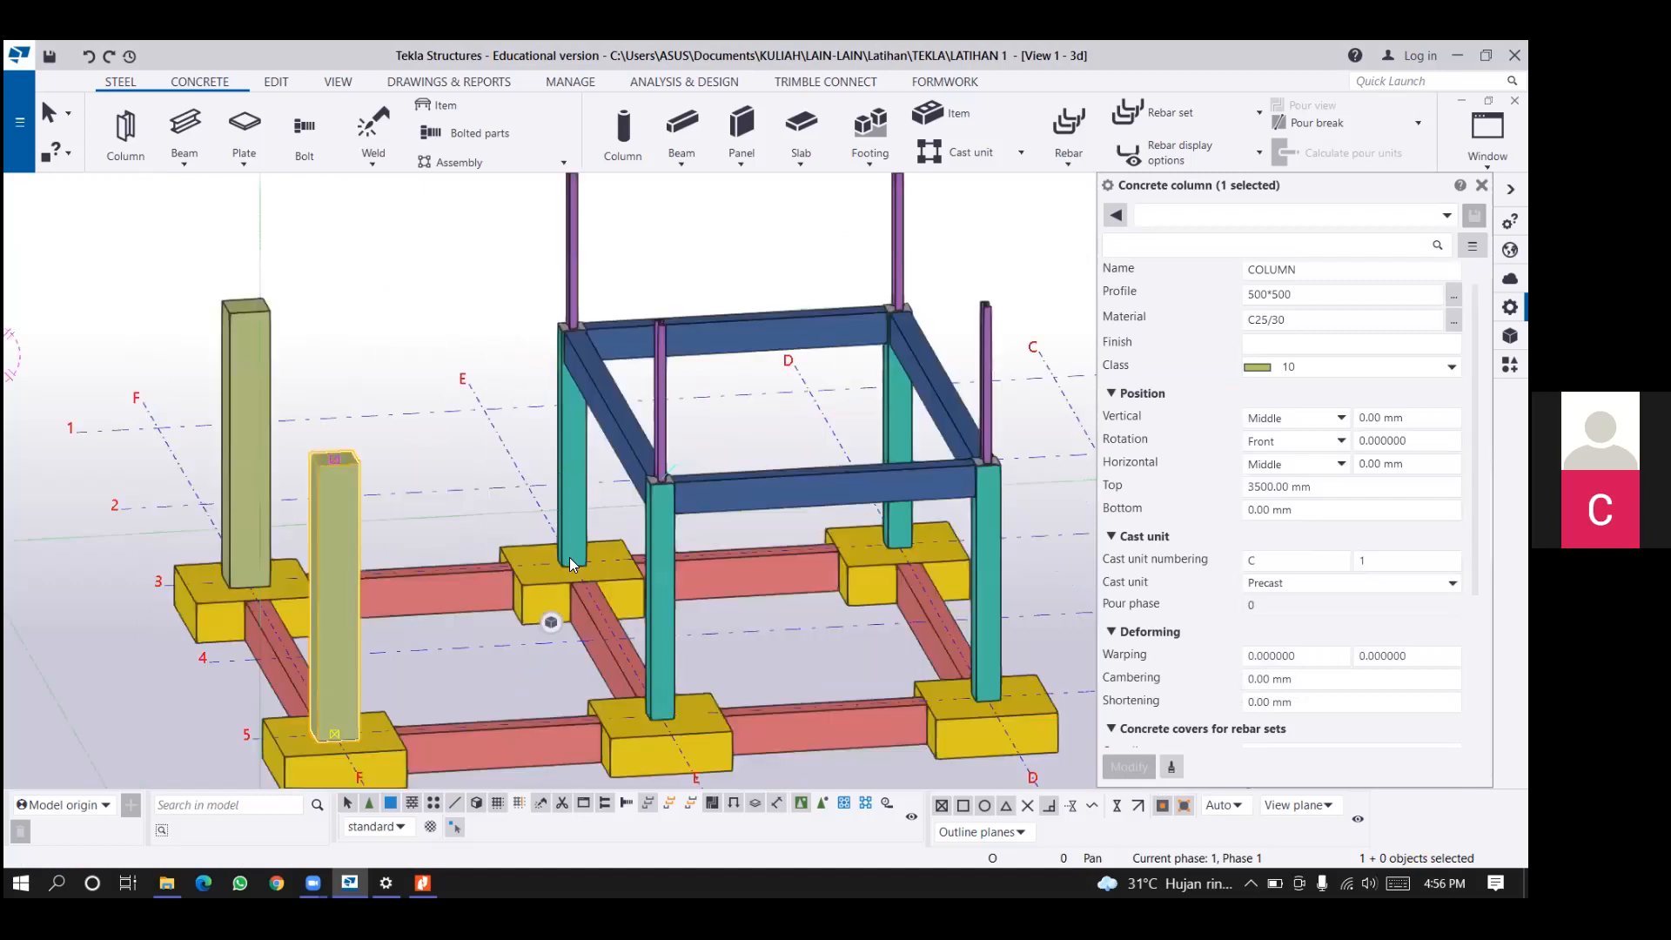
pyautogui.keyDown('ctrl'); pyautogui.moveTo(569, 557); pyautogui.dragTo(638, 605, button='middle'); pyautogui.keyUp('ctrl')
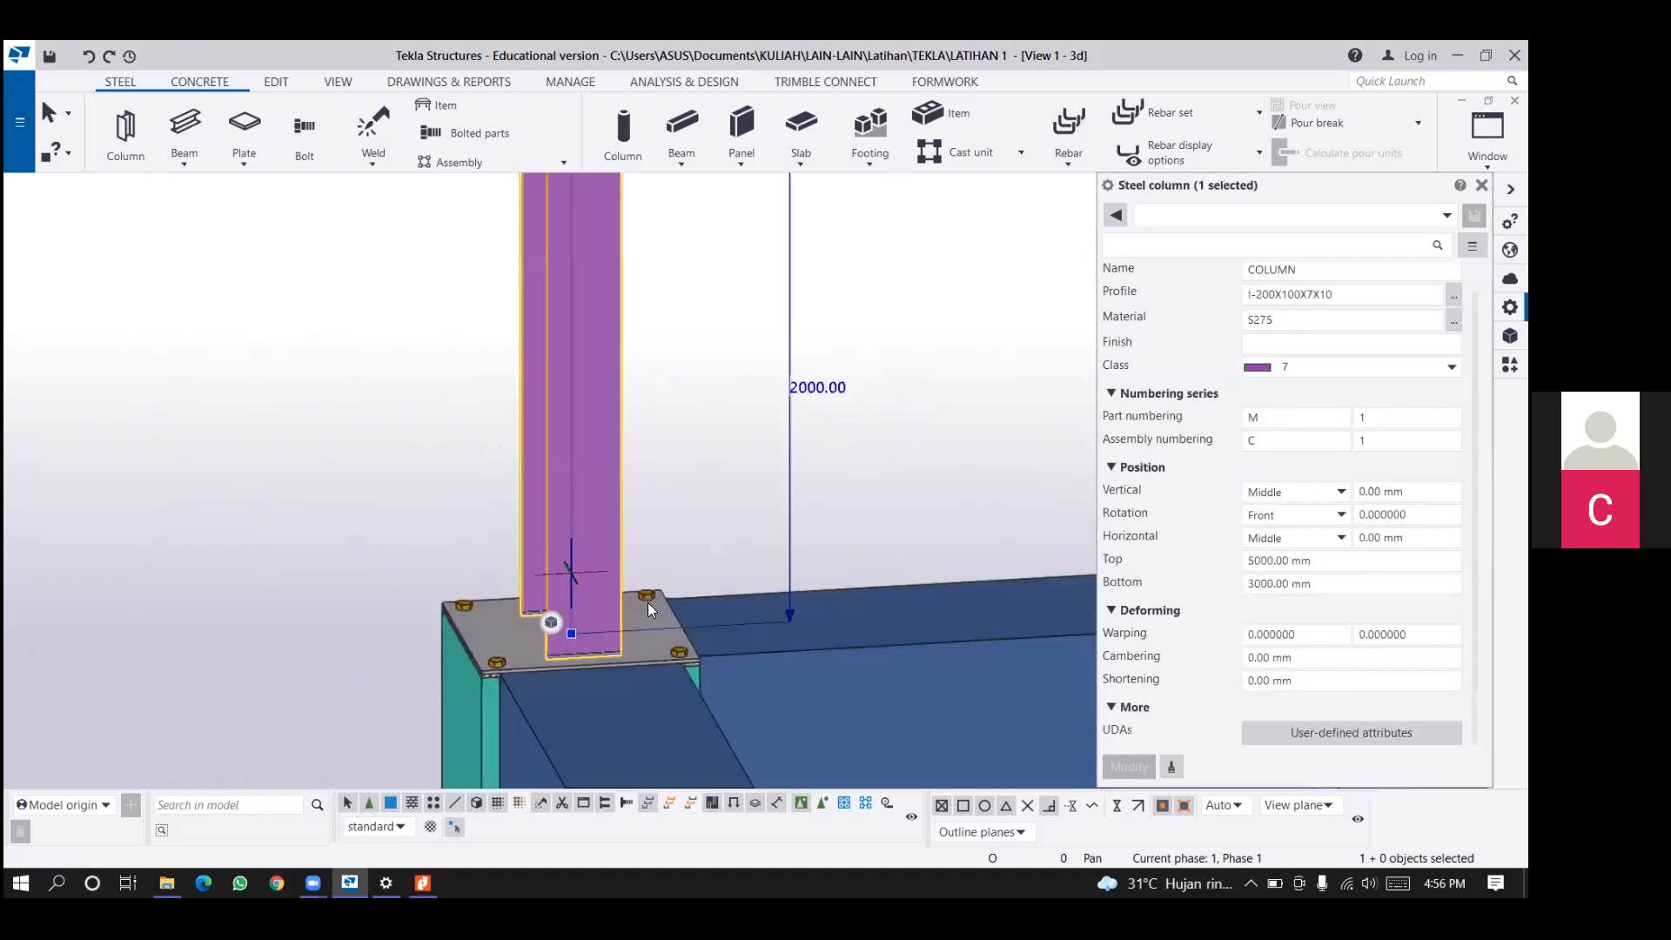
pyautogui.keyDown('ctrl'); pyautogui.click(640, 651); pyautogui.keyUp('ctrl')
pyautogui.rightClick(646, 649)
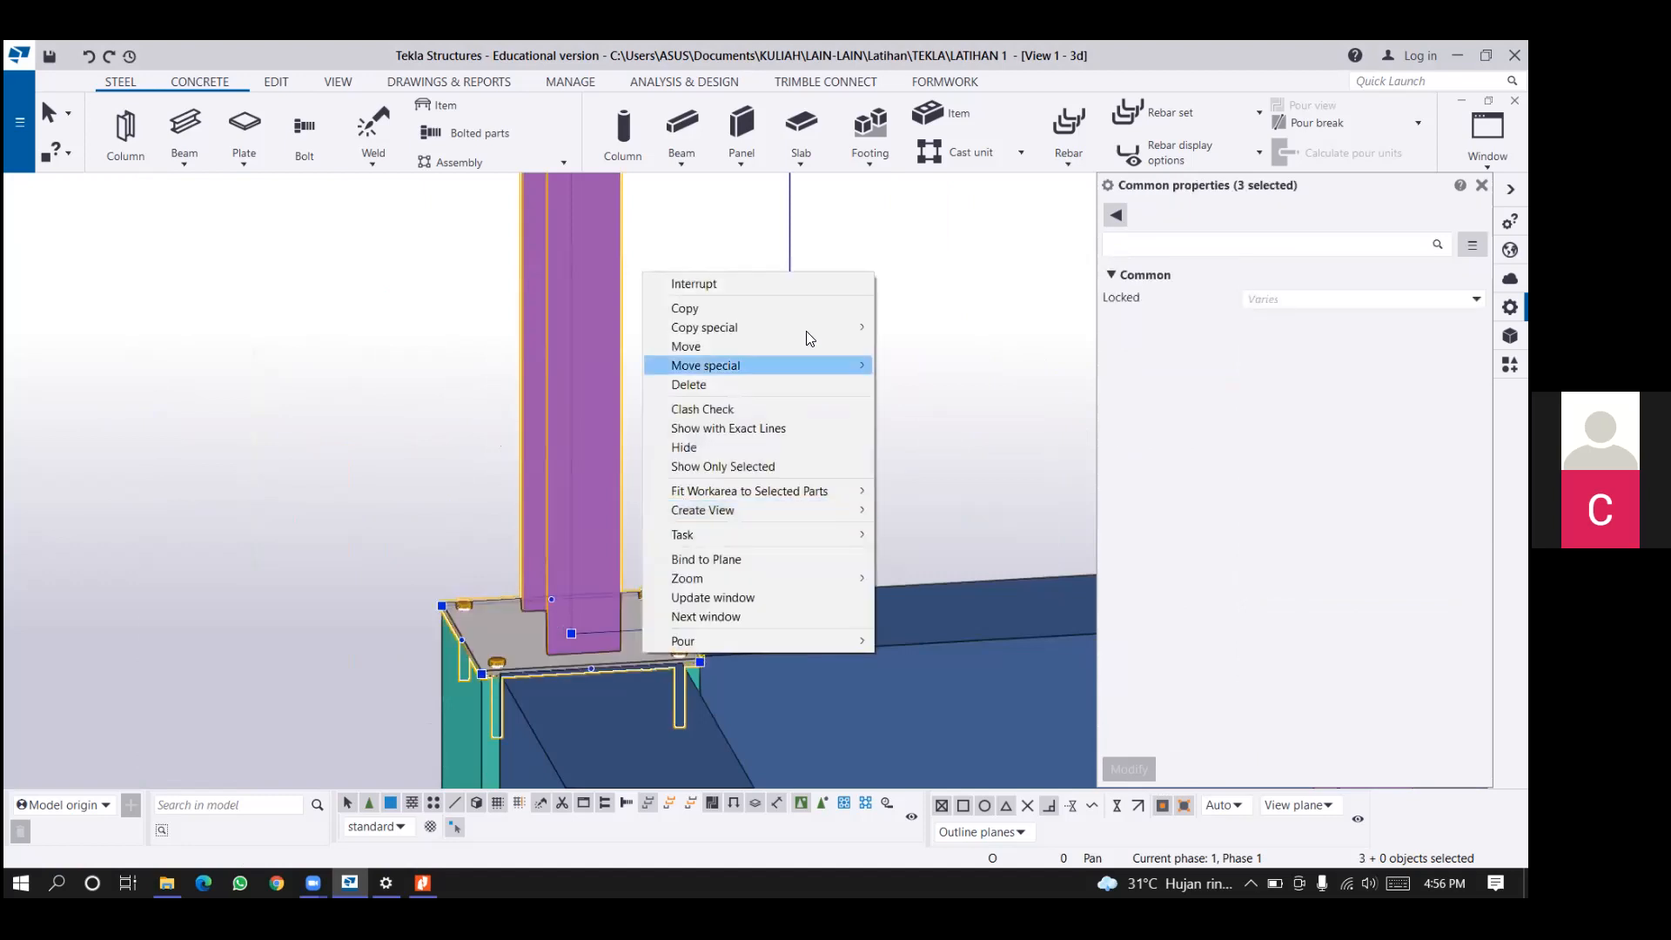
pyautogui.click(951, 413)
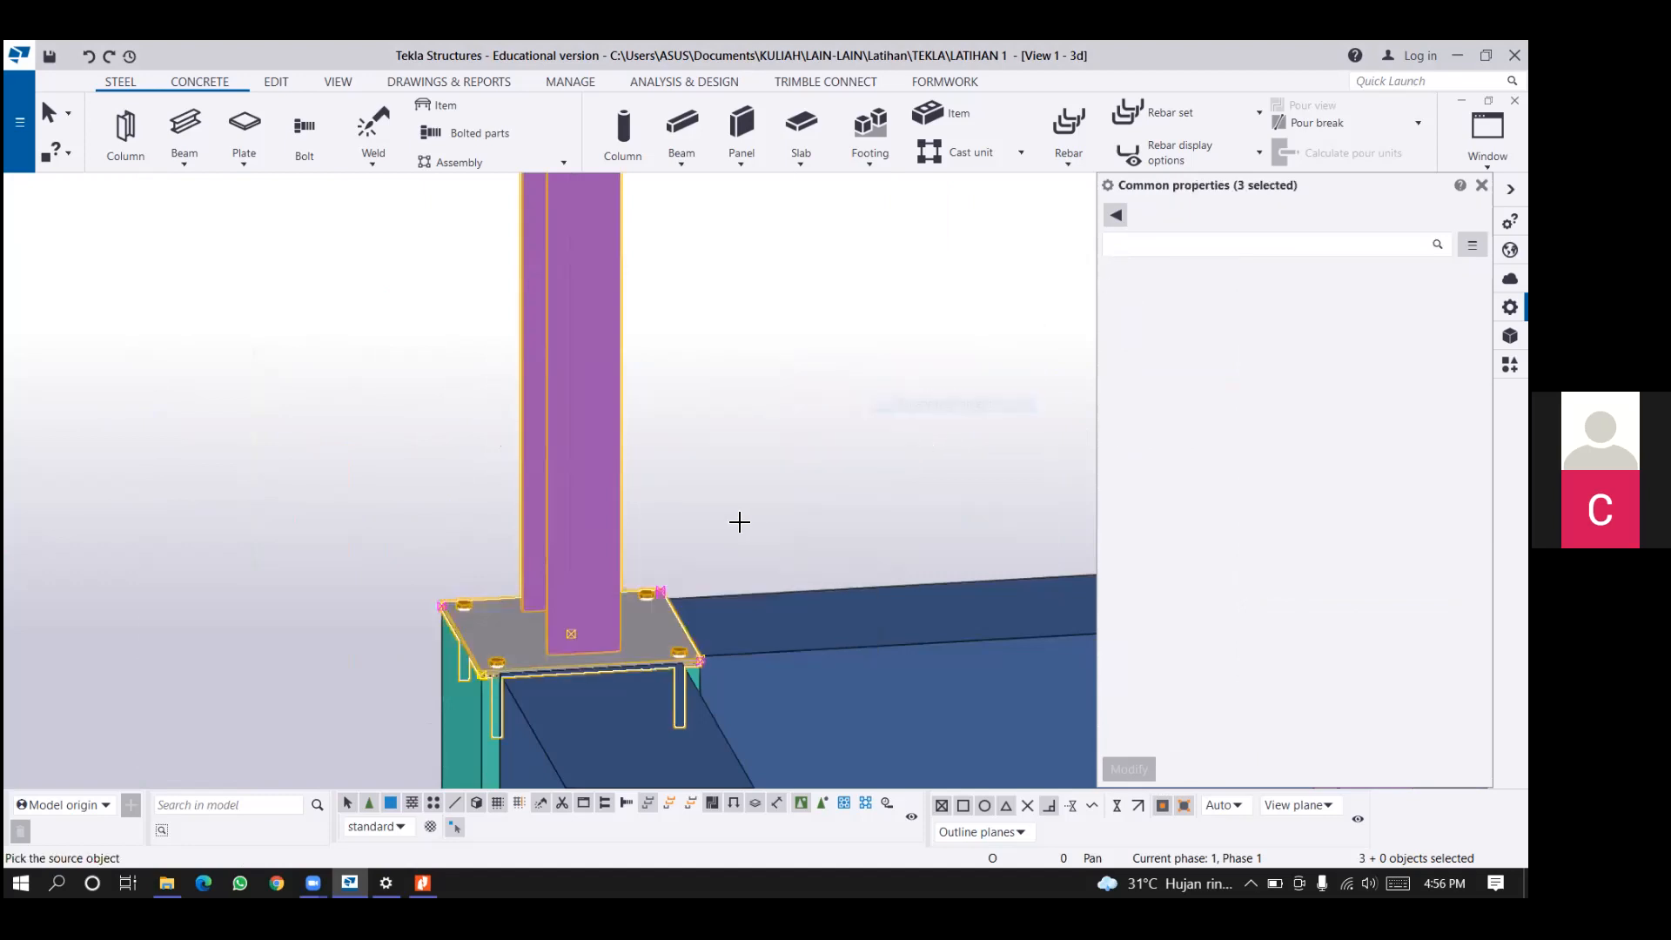
pyautogui.scroll(-3, 739, 522)
pyautogui.scroll(-4, 842, 640)
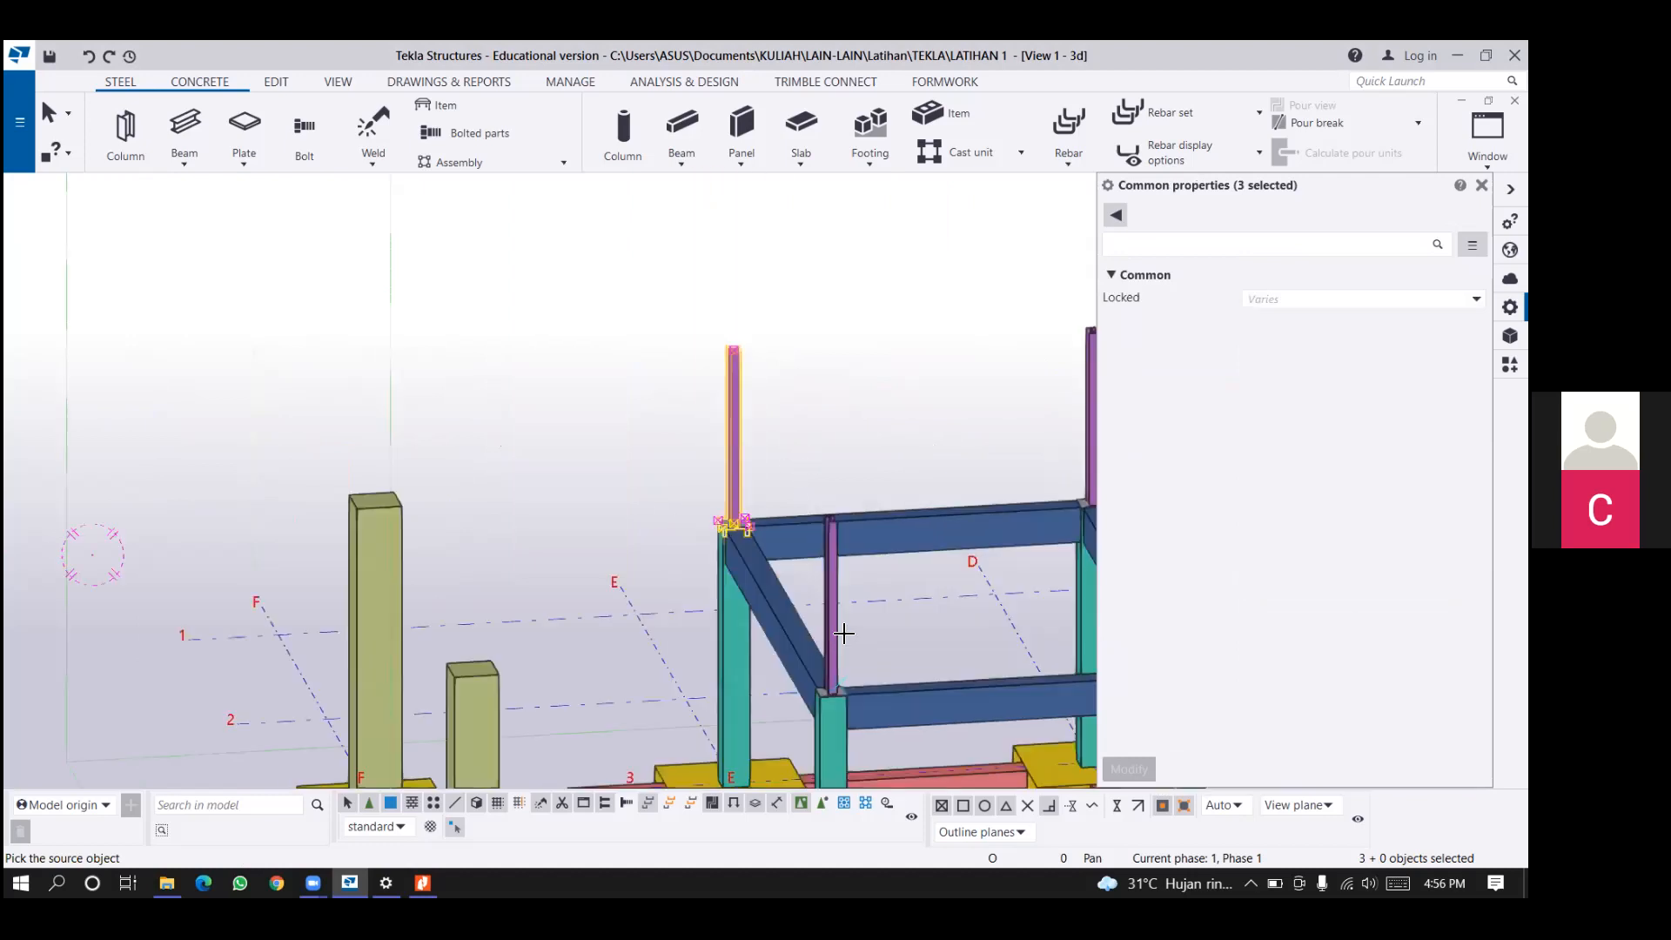
pyautogui.scroll(1, 891, 615)
pyautogui.click(891, 615)
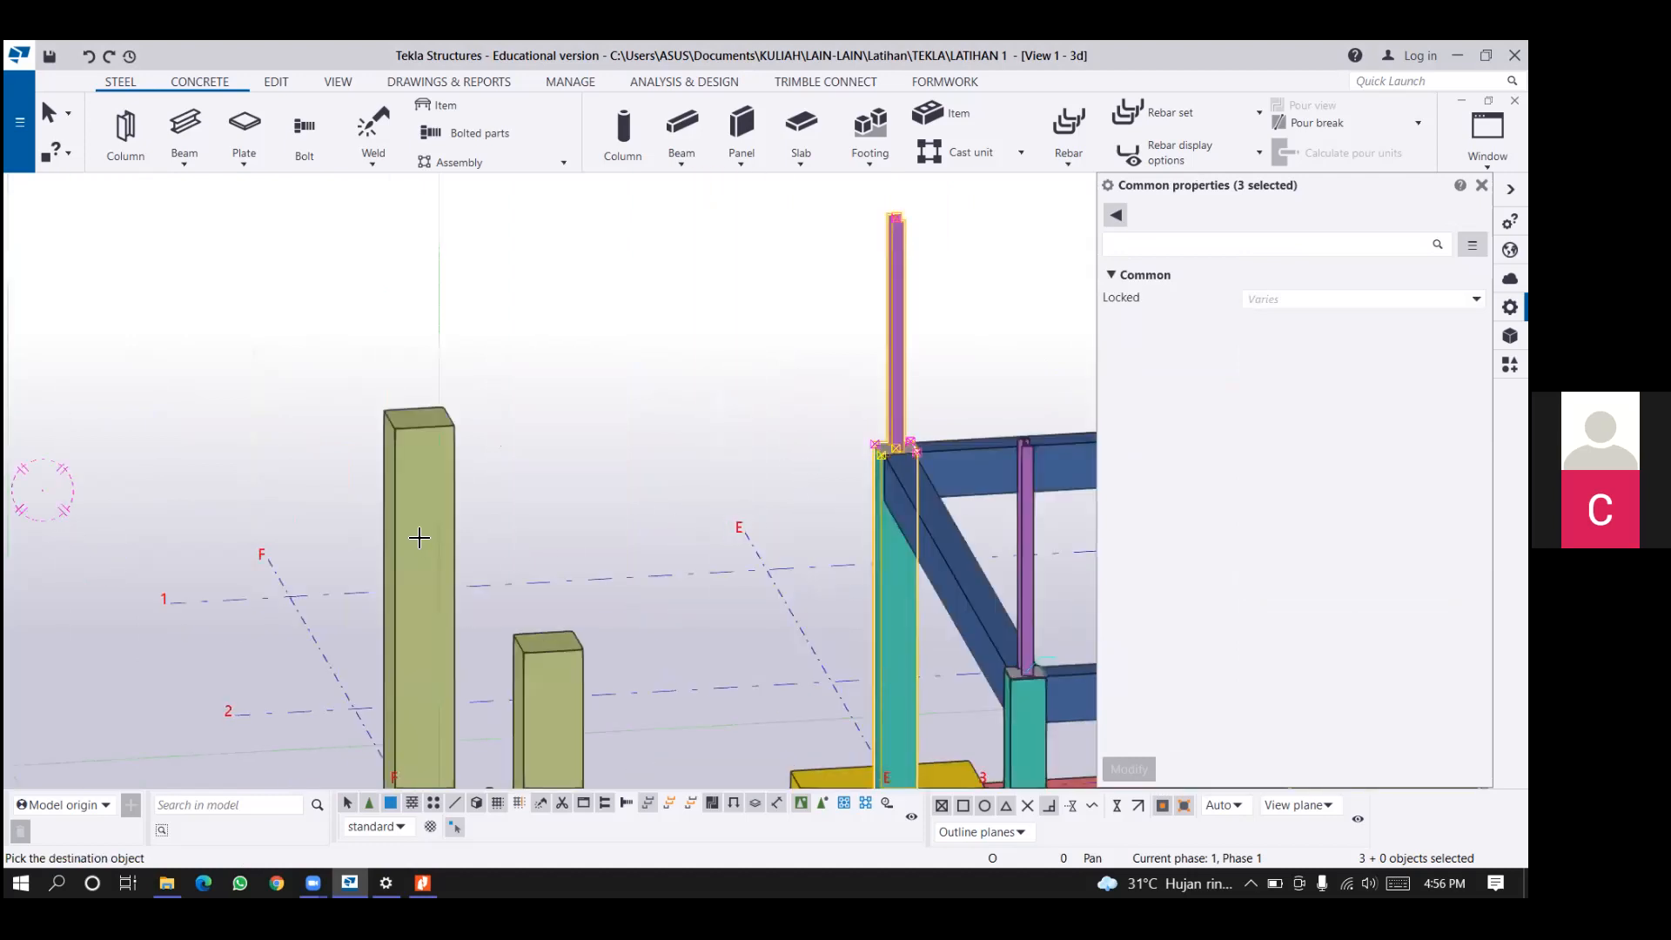
pyautogui.click(421, 543)
# Copy the same steel column, base plate and bolts onto the front concrete column on grid F and end the copy.
pyautogui.scroll(3, 425, 428)
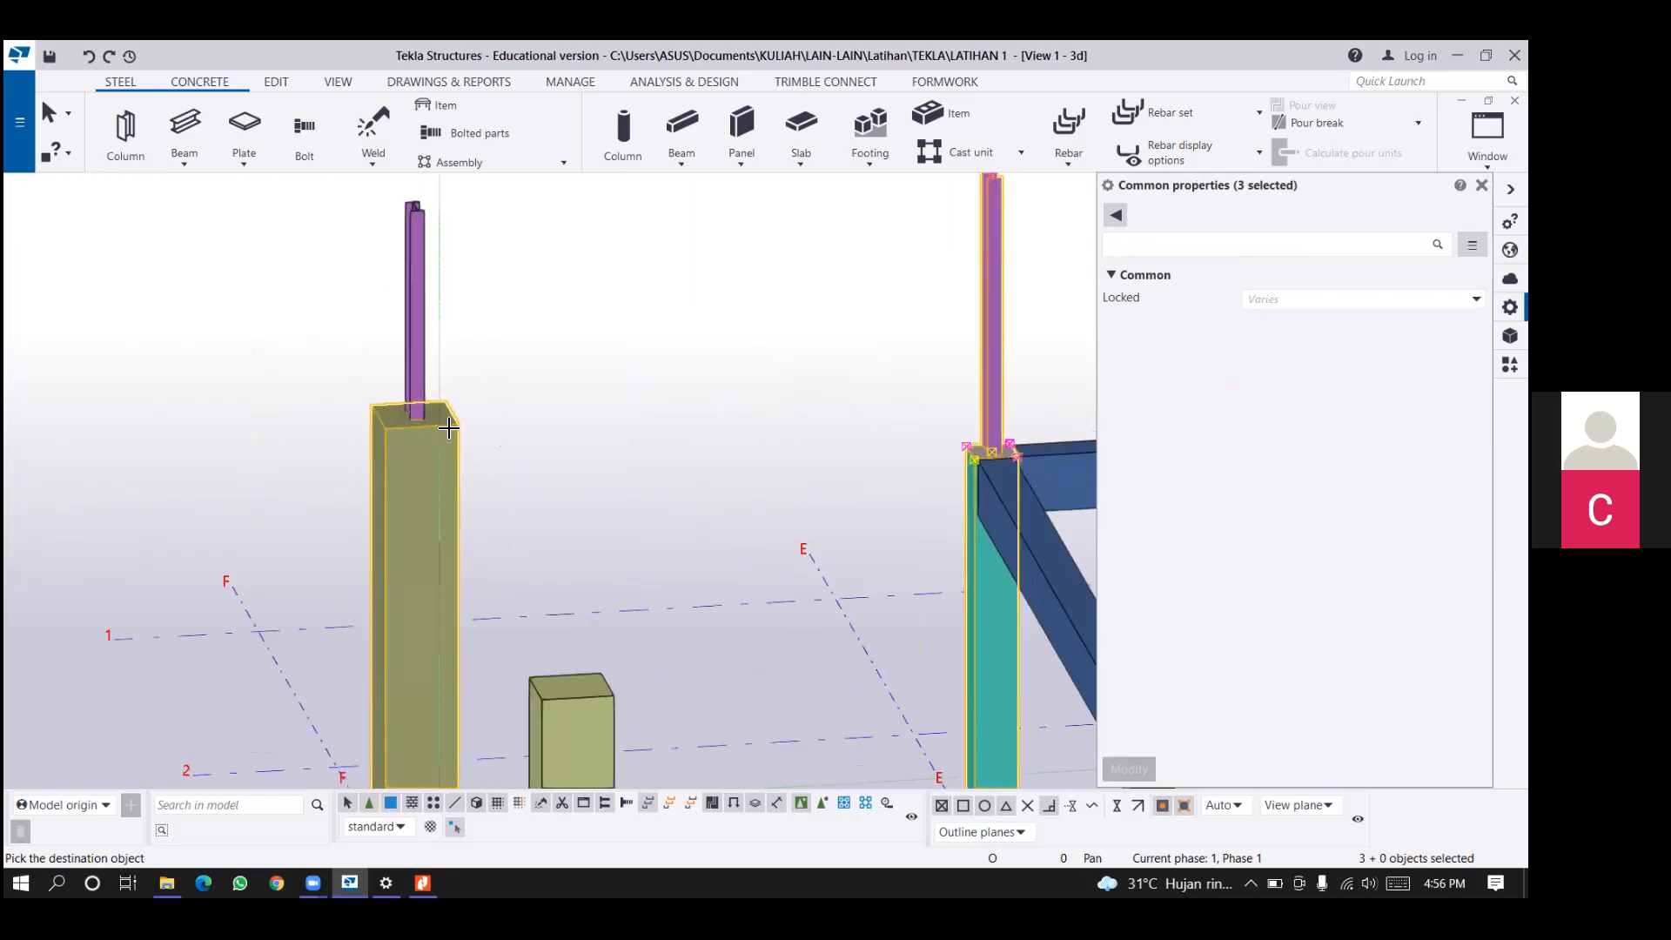
pyautogui.scroll(-3, 498, 461)
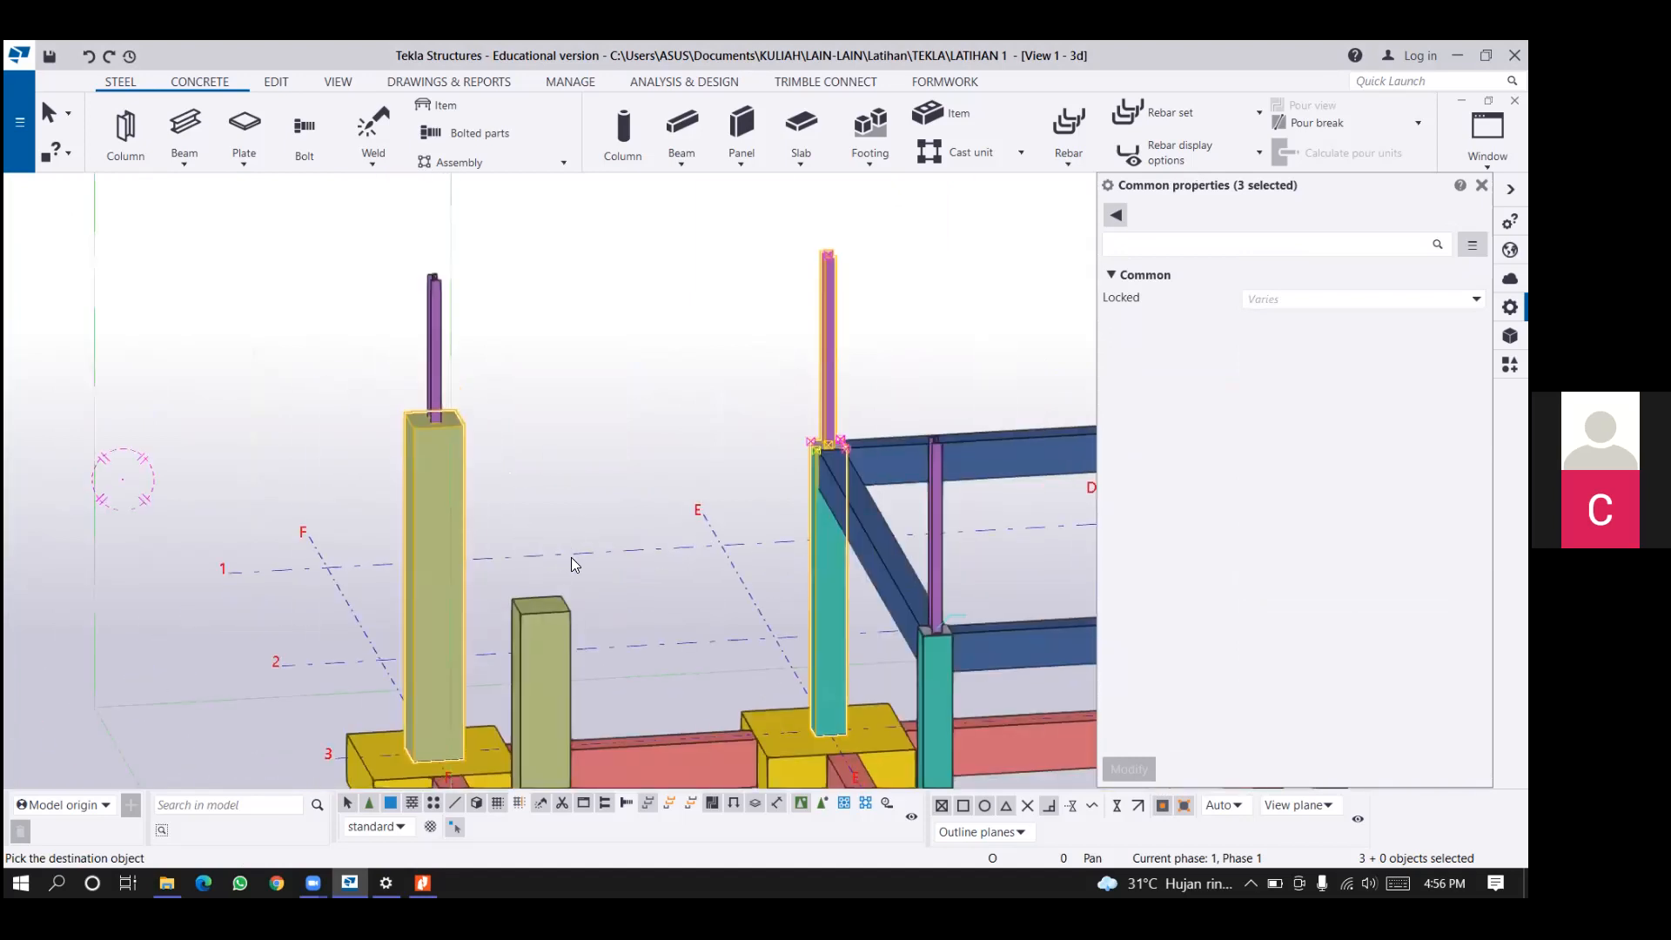
pyautogui.moveTo(641, 485); pyautogui.dragTo(634, 431, button='middle')
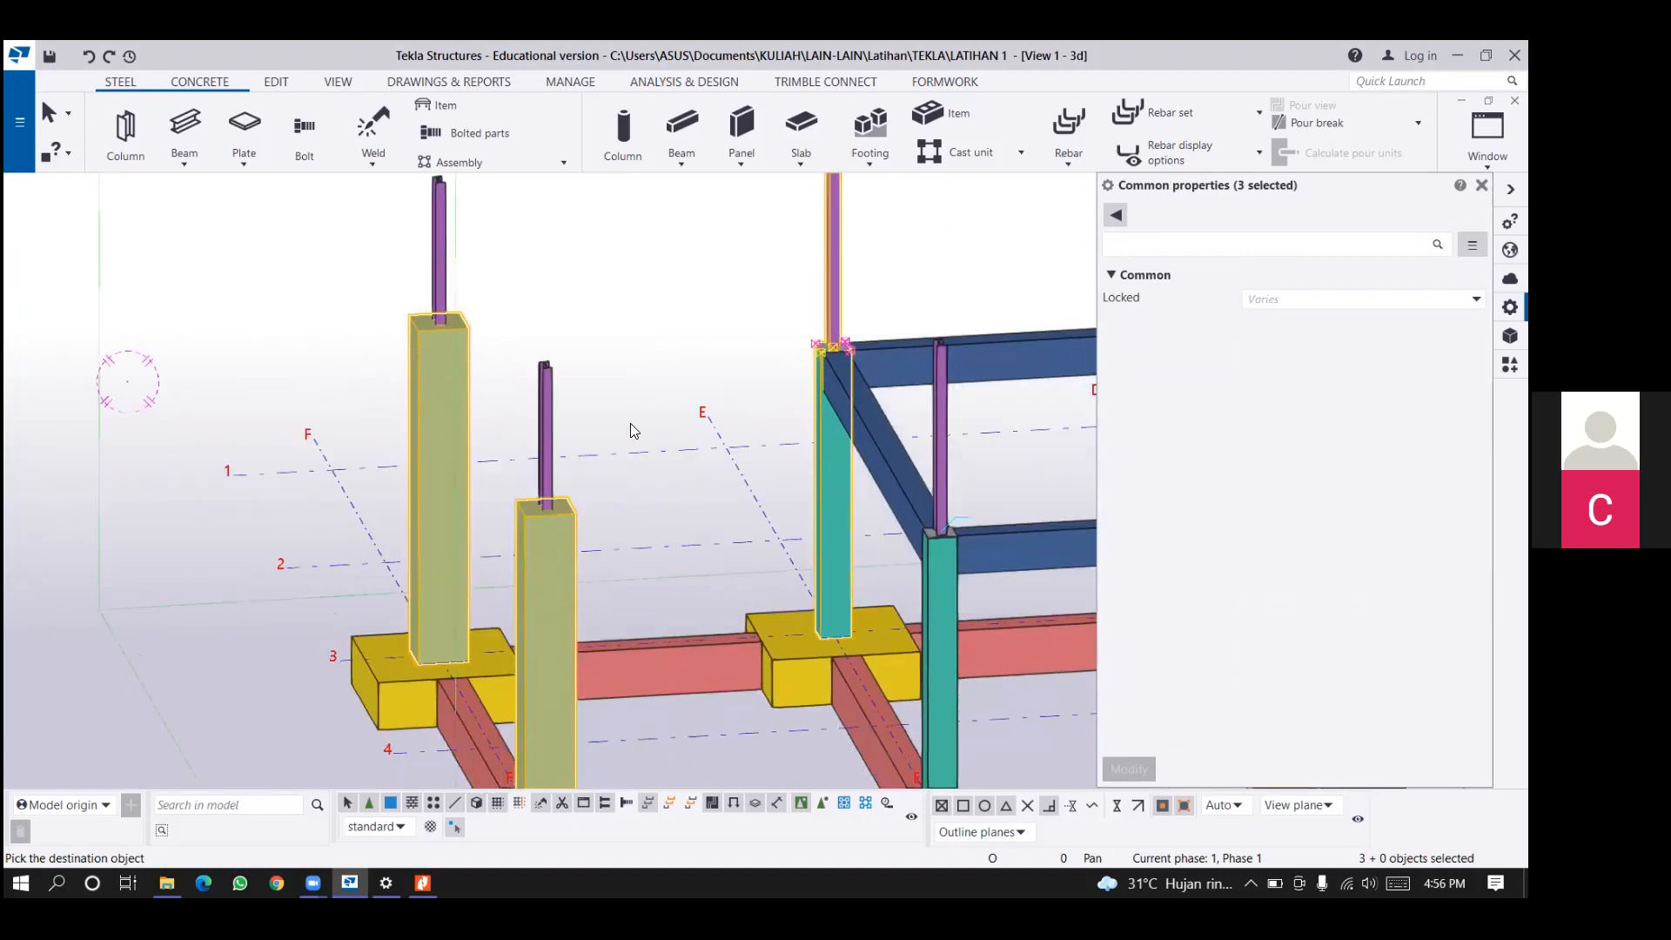
pyautogui.rightClick(595, 528)
pyautogui.click(649, 507)
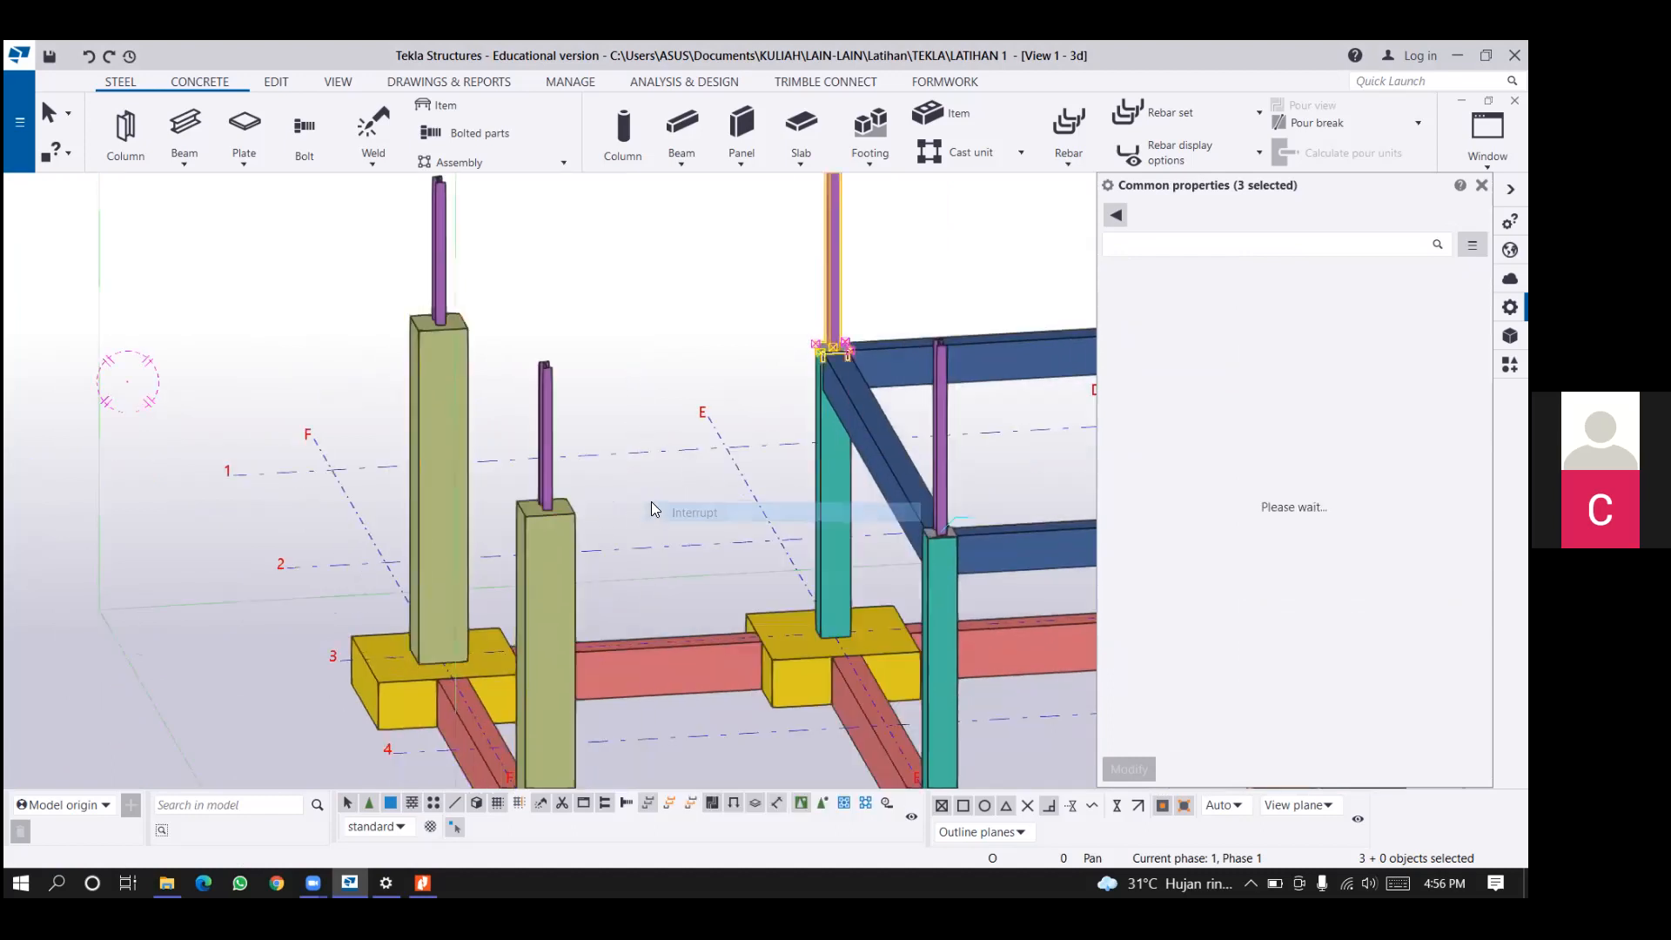
# Examine how the copied steel columns meet the tops of the grid F concrete columns, compared with those on grid E.
pyautogui.scroll(-3, 601, 498)
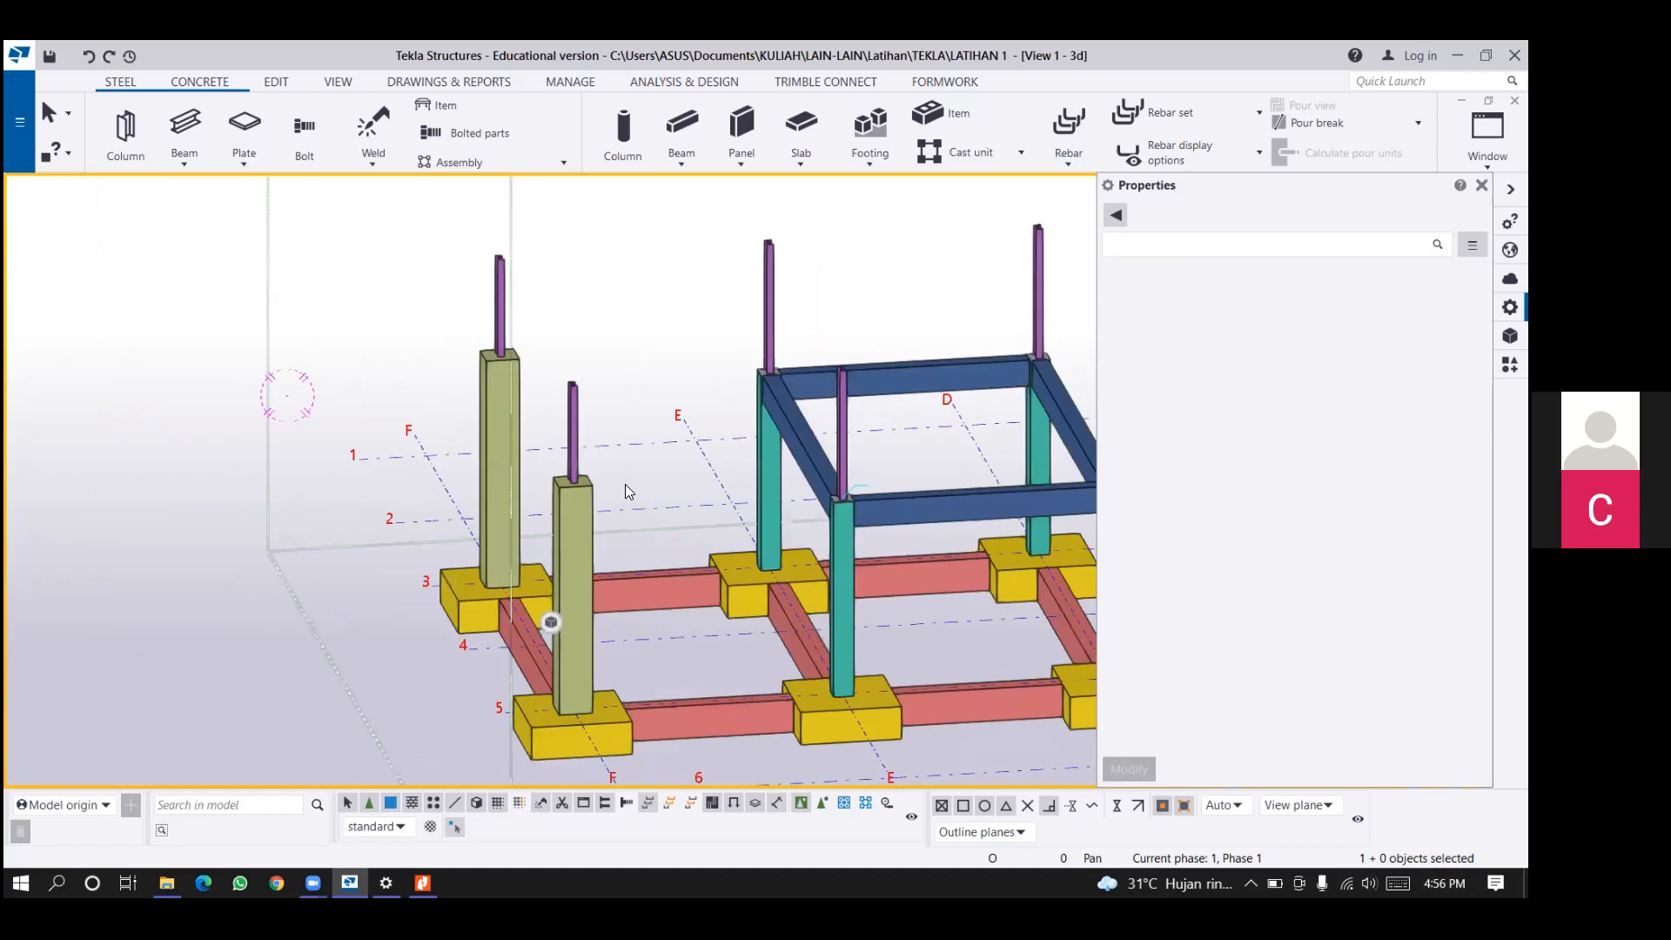
pyautogui.scroll(2, 625, 484)
pyautogui.scroll(2, 599, 473)
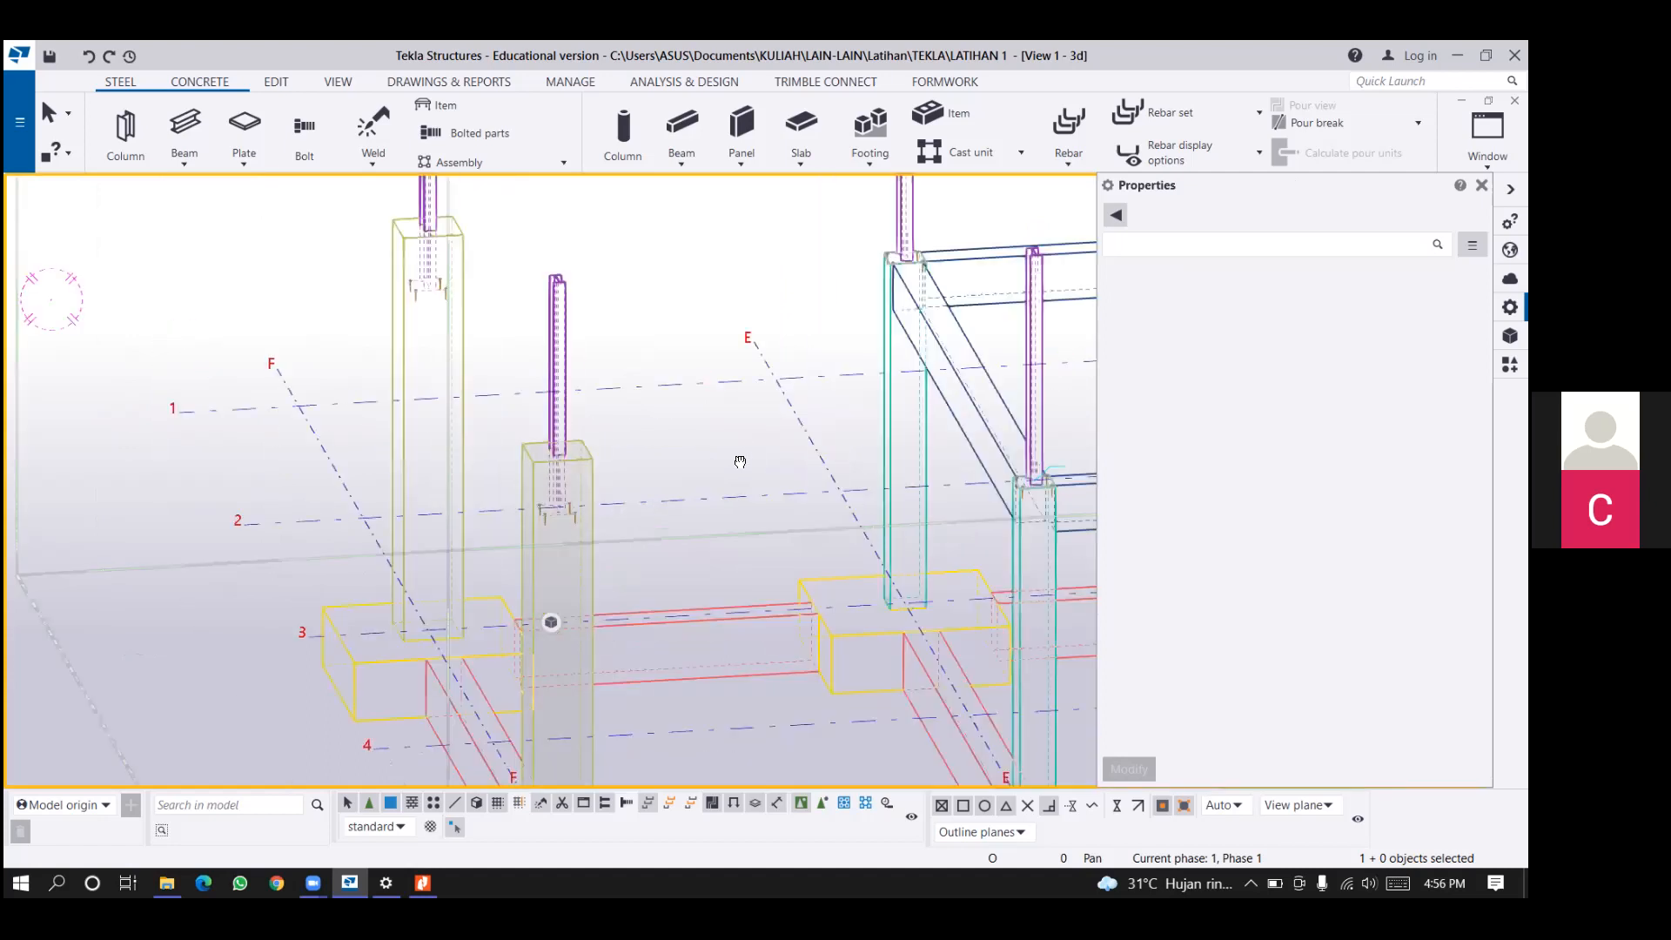
pyautogui.scroll(1, 570, 448)
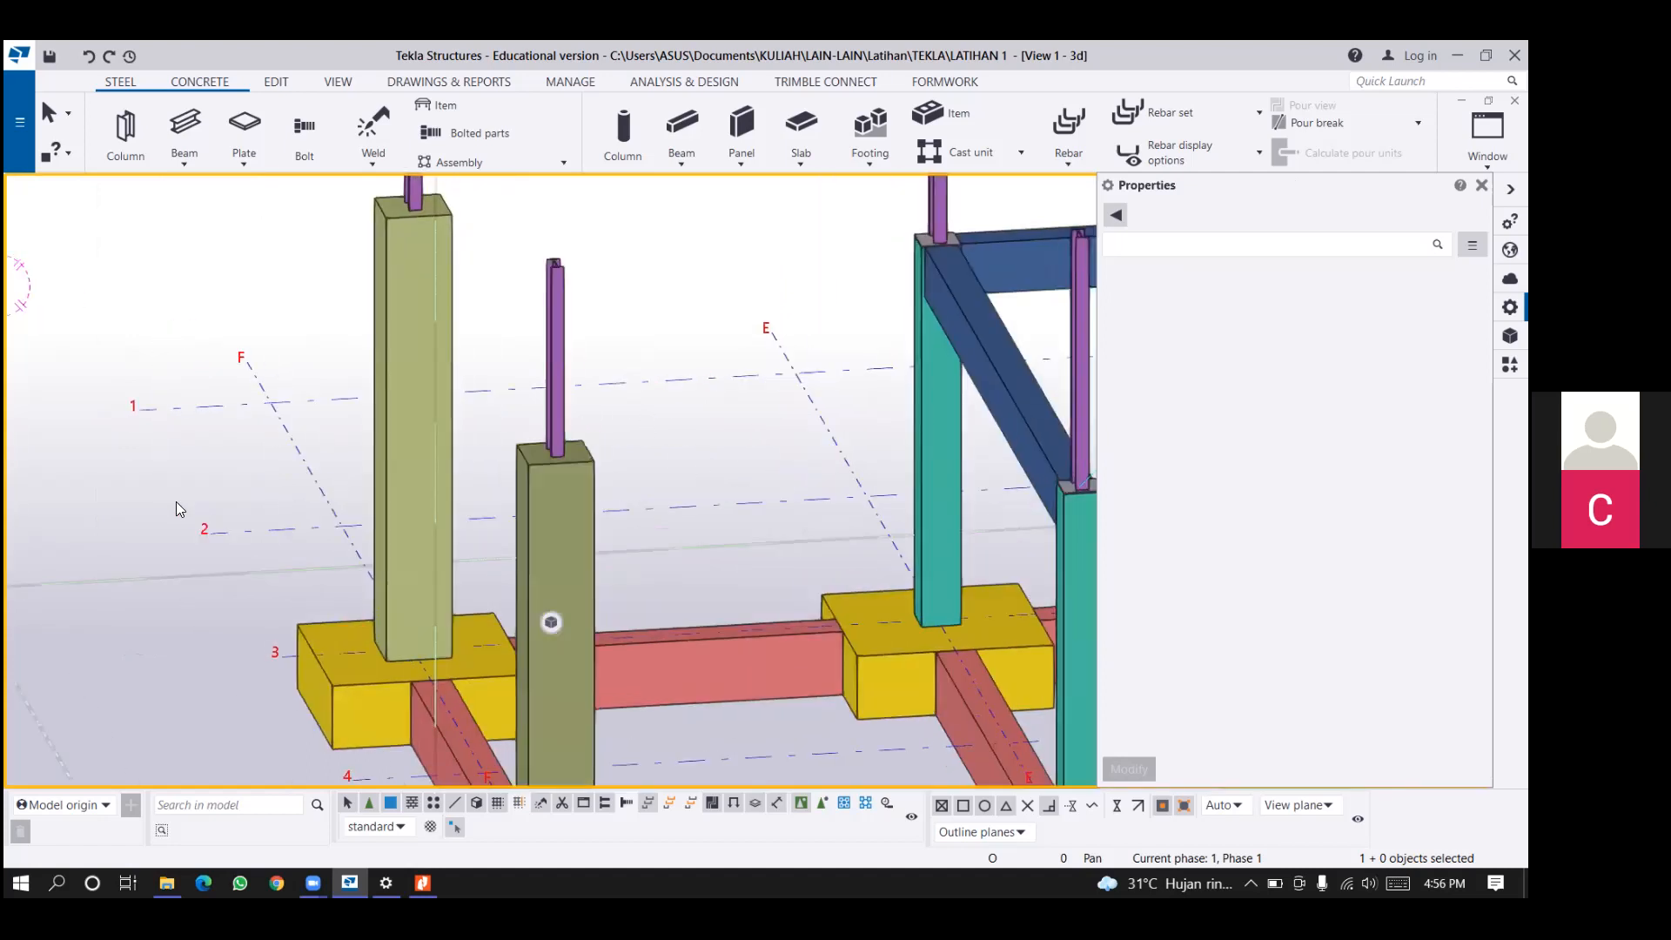
pyautogui.scroll(1, 343, 494)
pyautogui.scroll(-1, 891, 472)
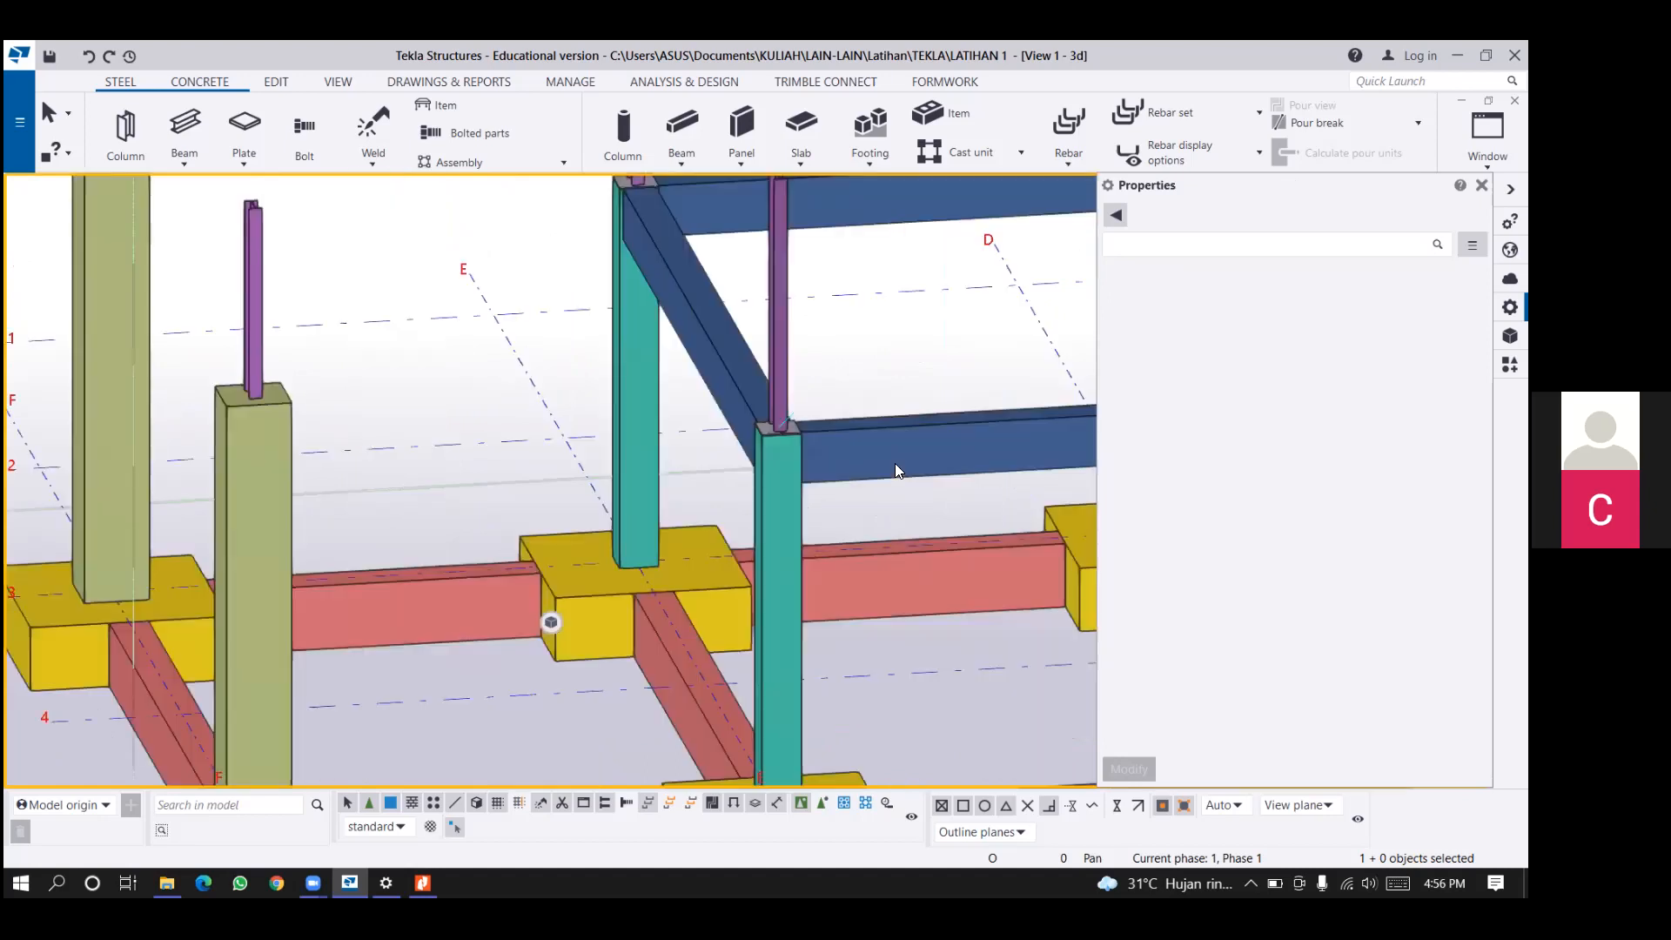
pyautogui.scroll(2, 313, 469)
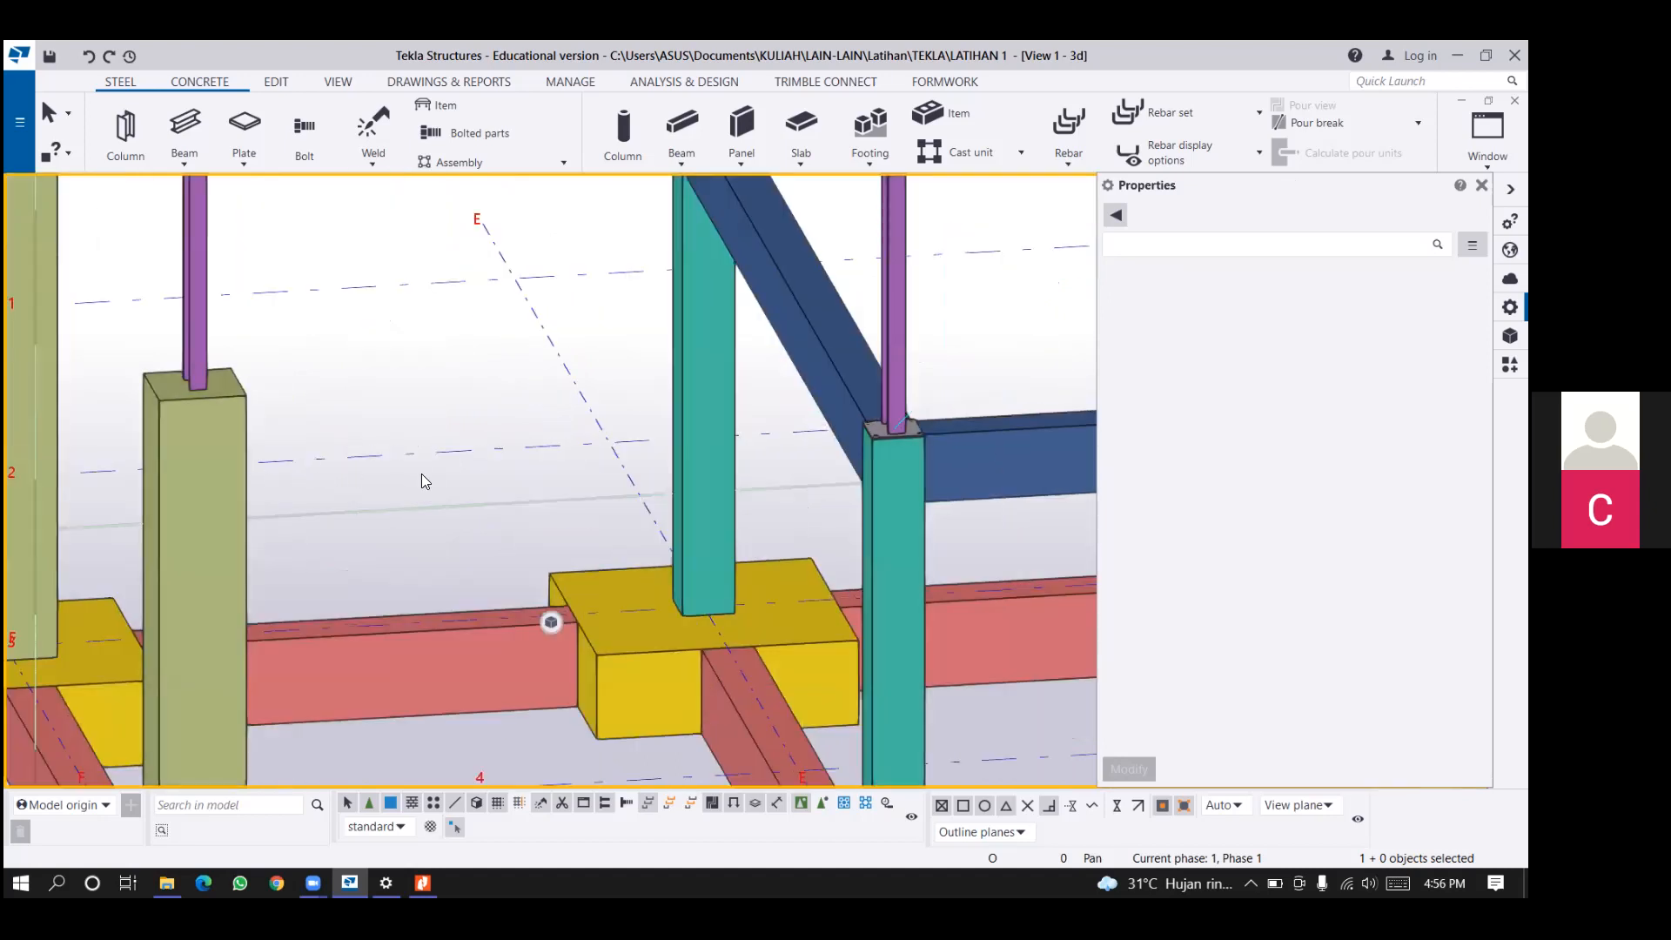
pyautogui.moveTo(299, 436); pyautogui.dragTo(331, 414, button='middle')
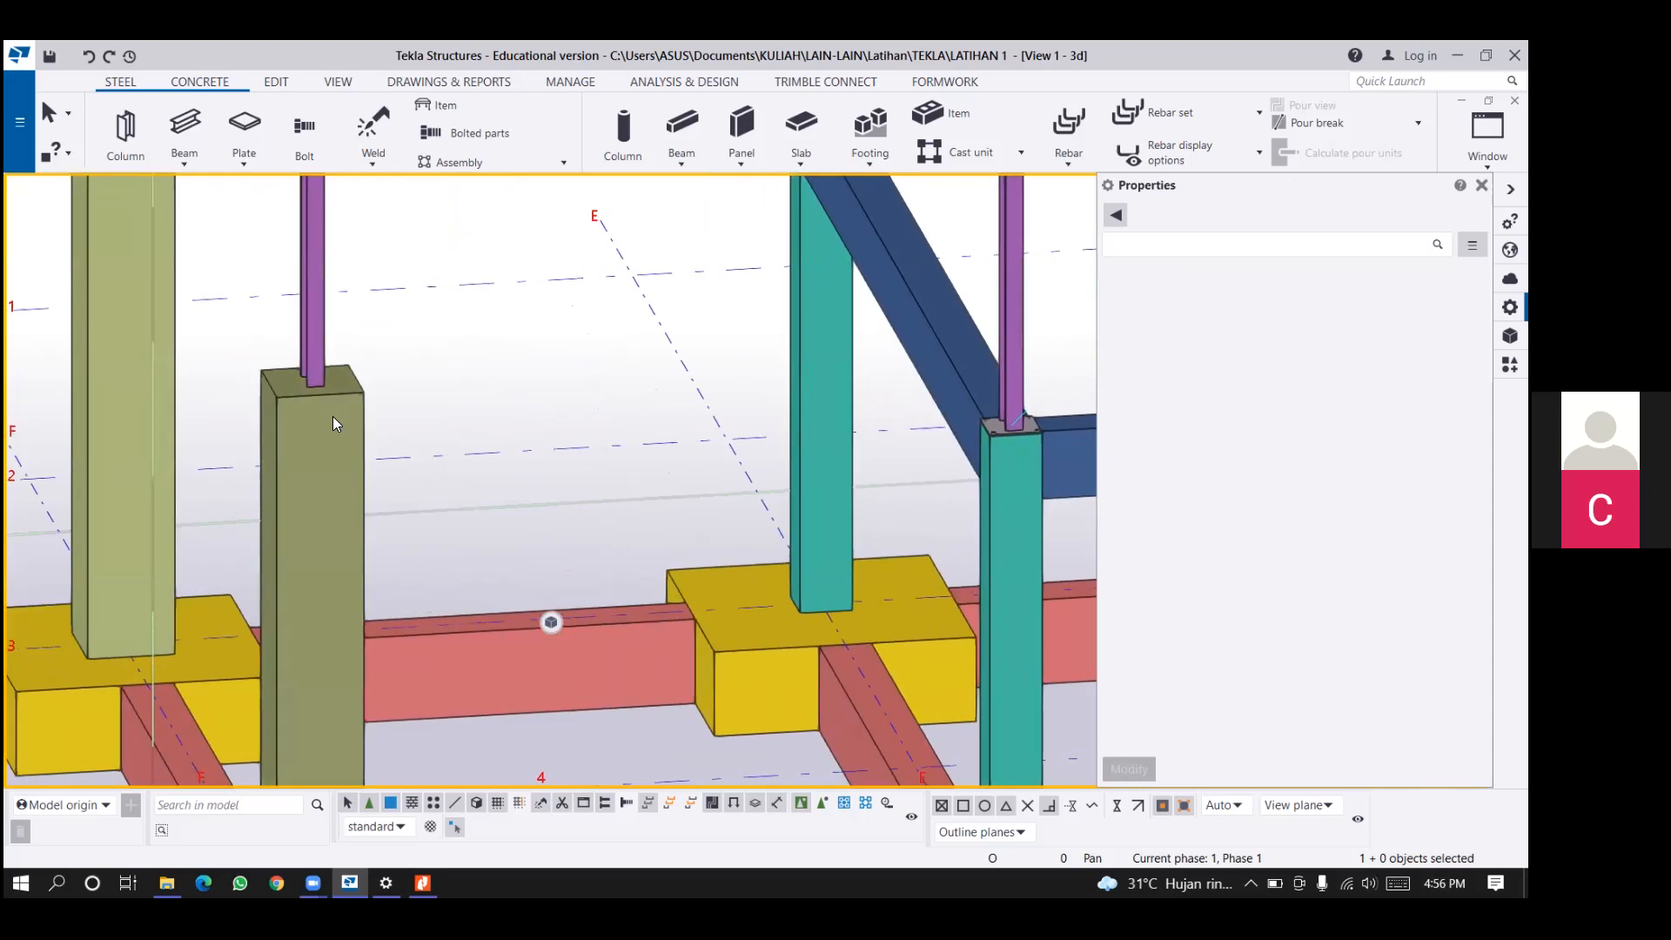
# Display the parts as wireframe and as transparent shading, and inspect the copied base plates and bolts within the grid F concrete columns.
pyautogui.hotkey('ctrl', '1')
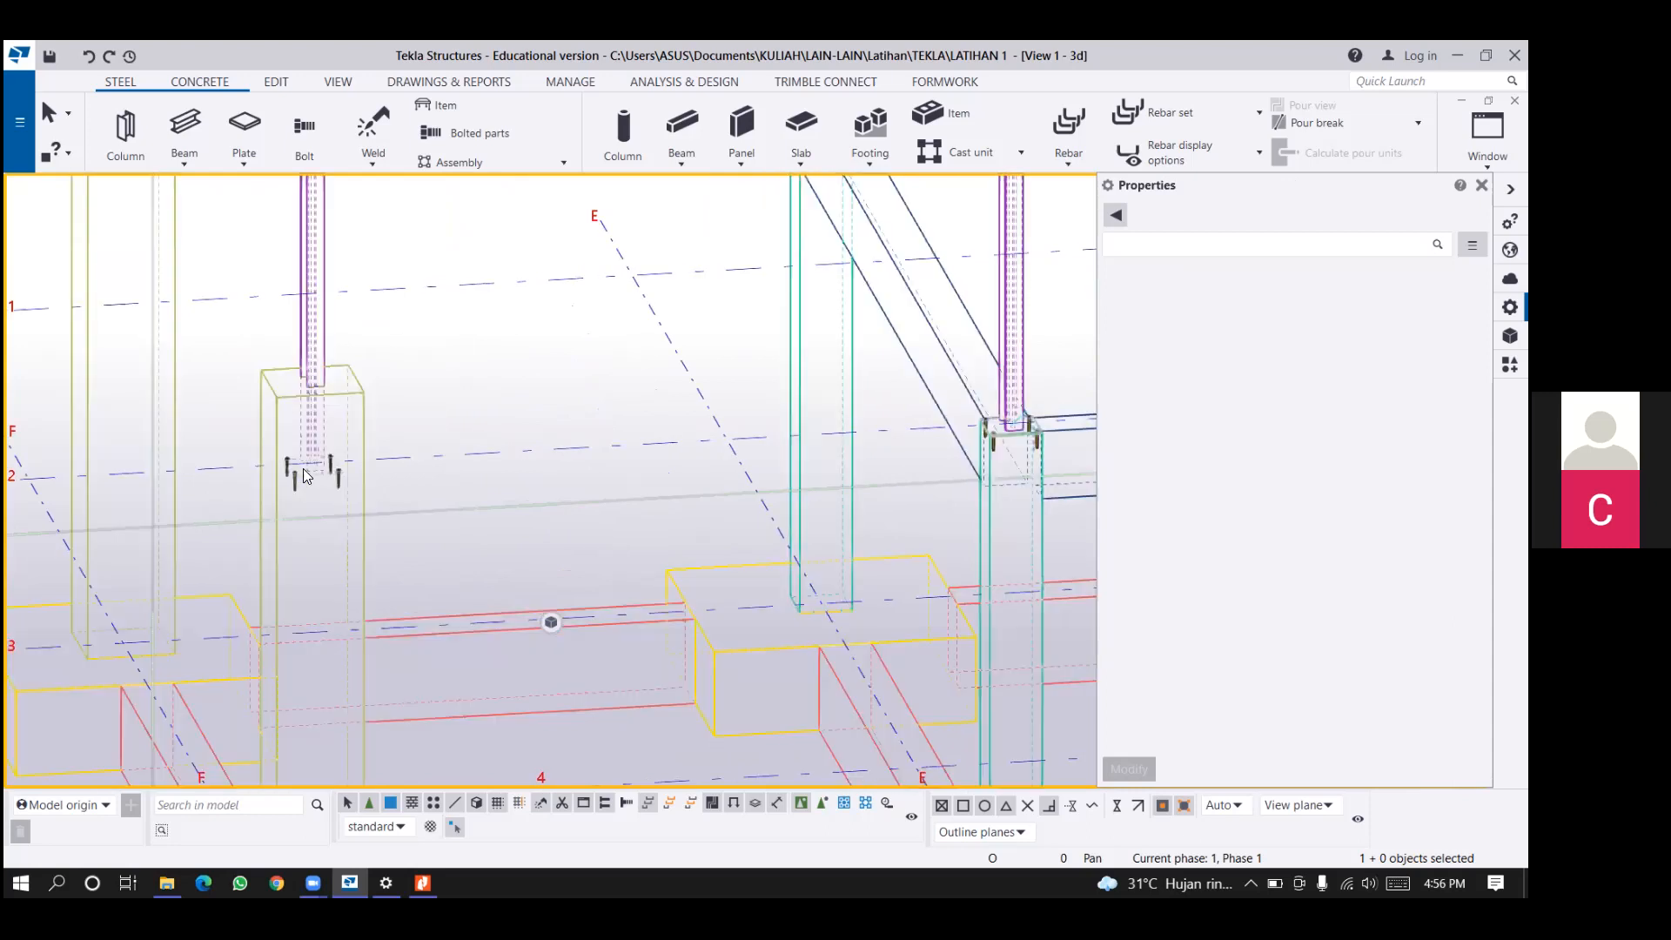
pyautogui.scroll(1, 310, 473)
pyautogui.hotkey('ctrl', '2')
pyautogui.scroll(3, 373, 490)
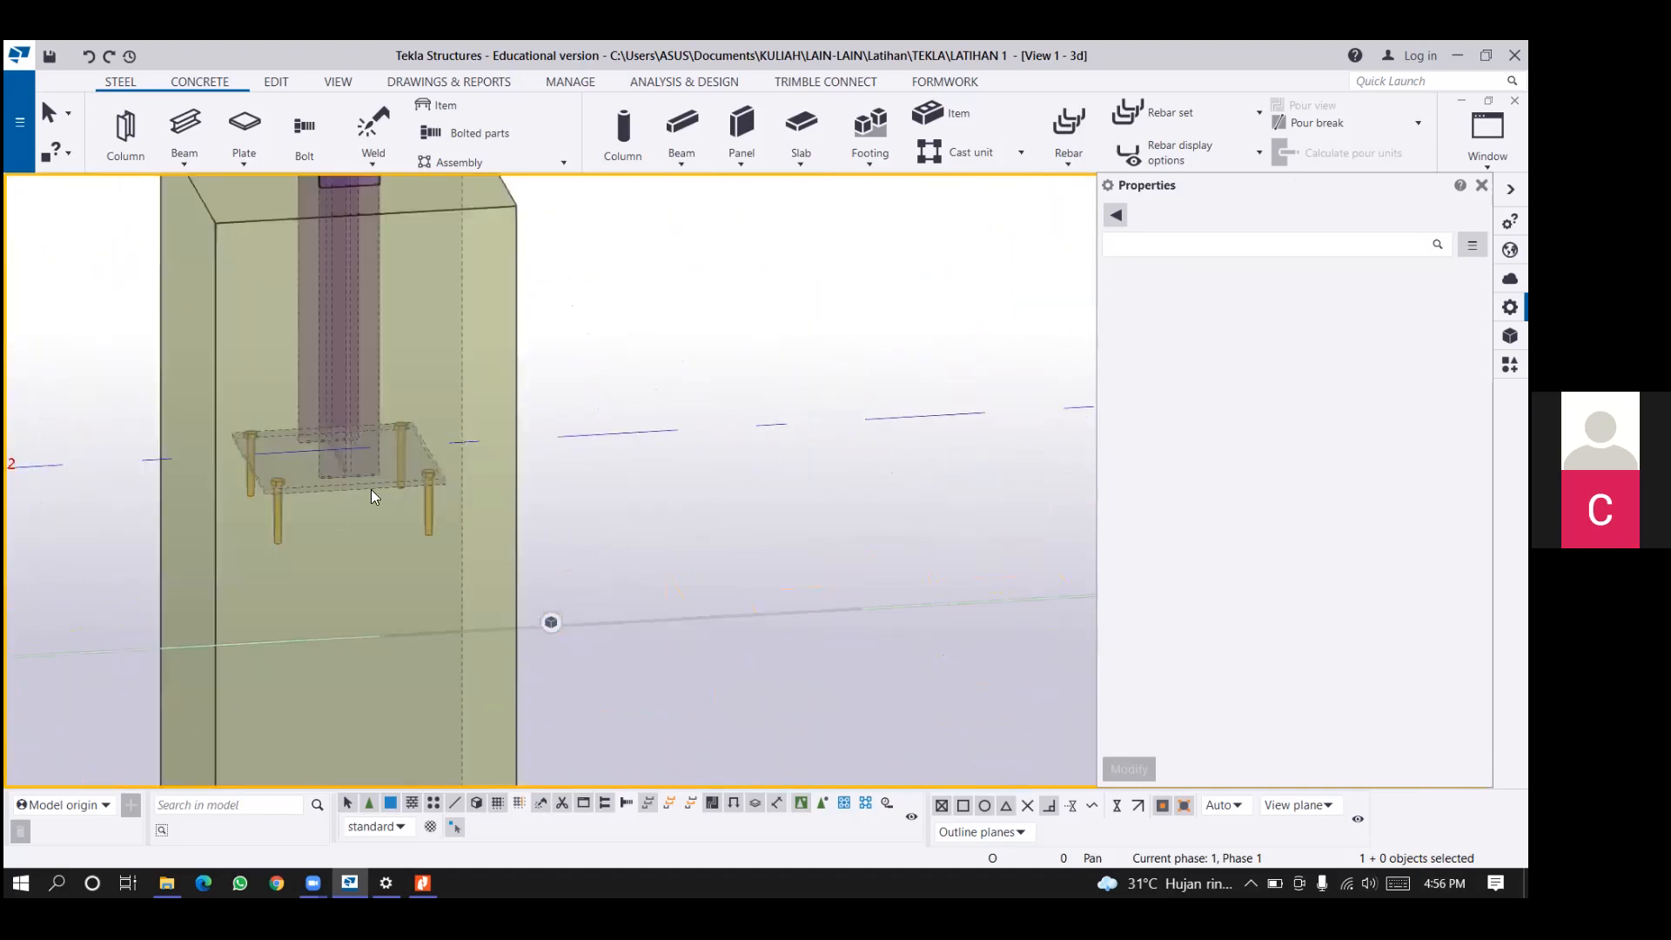
pyautogui.scroll(-8, 264, 479)
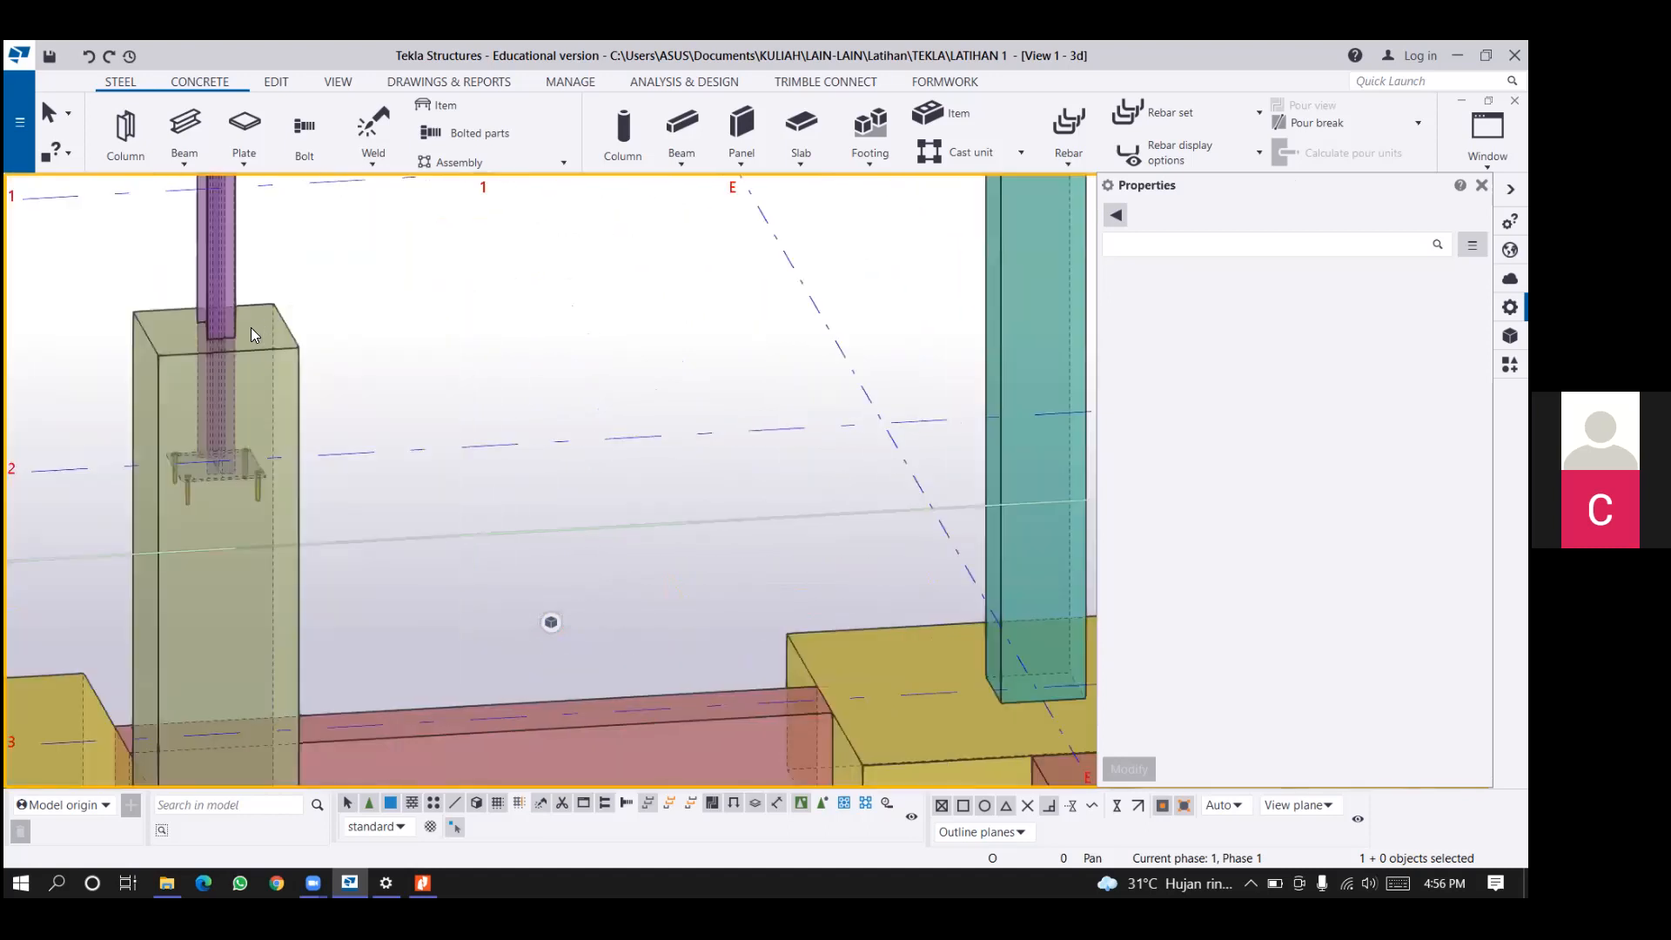
pyautogui.scroll(3, 282, 483)
pyautogui.click(259, 216)
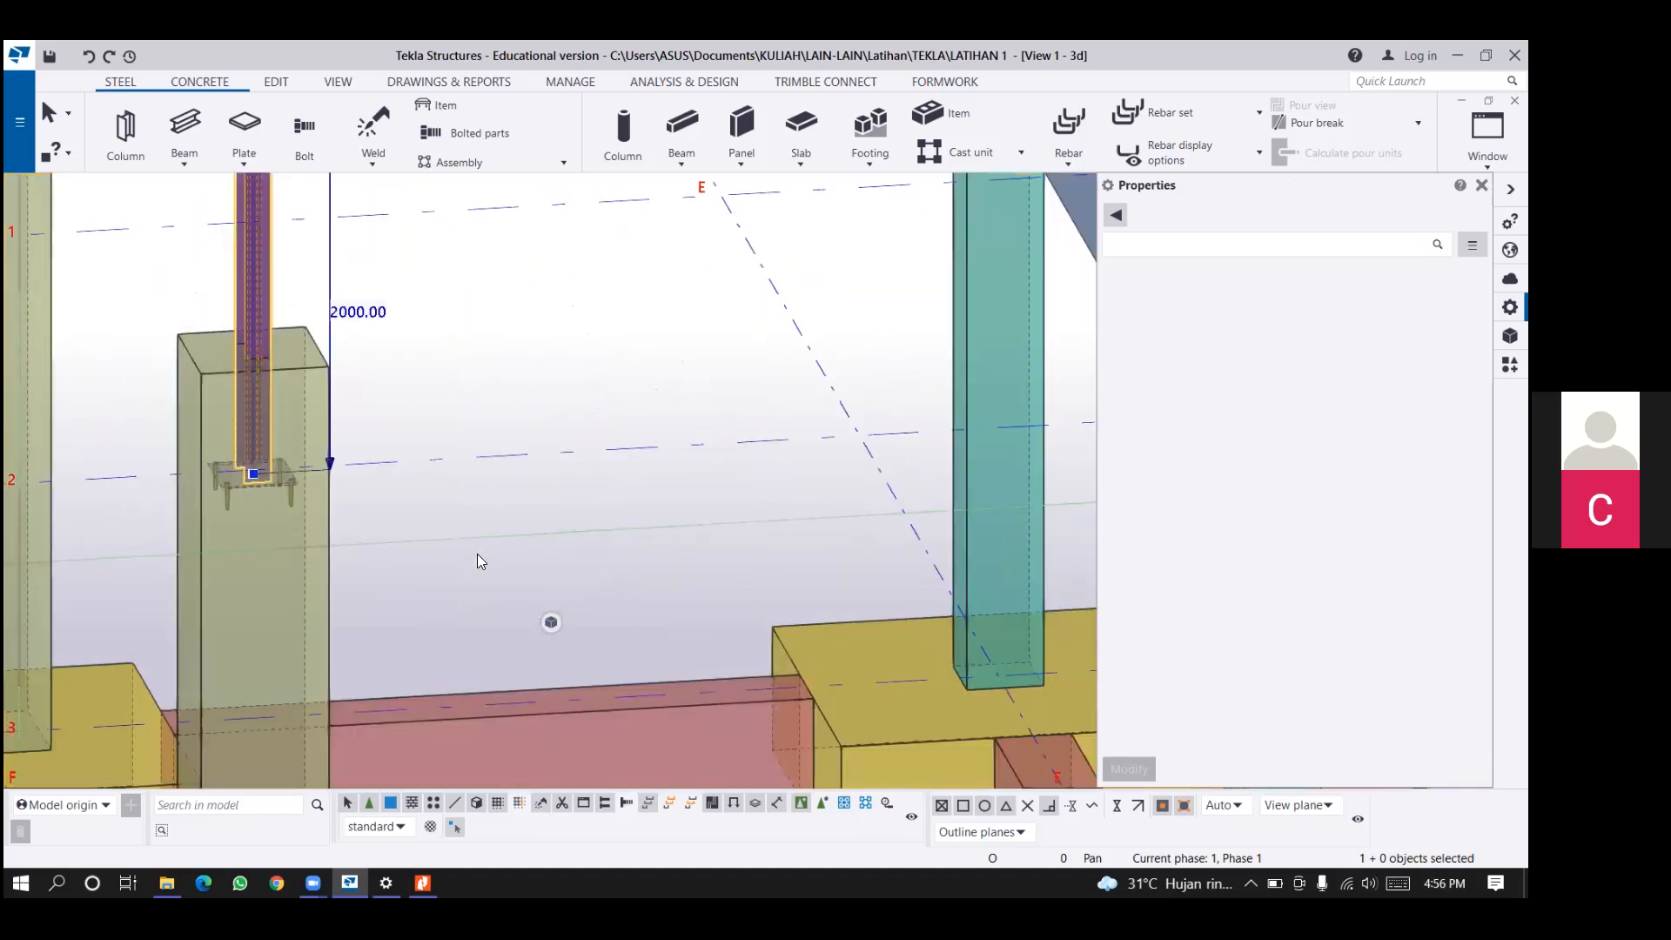
pyautogui.scroll(-4, 478, 561)
pyautogui.moveTo(276, 273); pyautogui.dragTo(478, 394, button='middle')
pyautogui.moveTo(321, 261); pyautogui.dragTo(343, 455, button='middle')
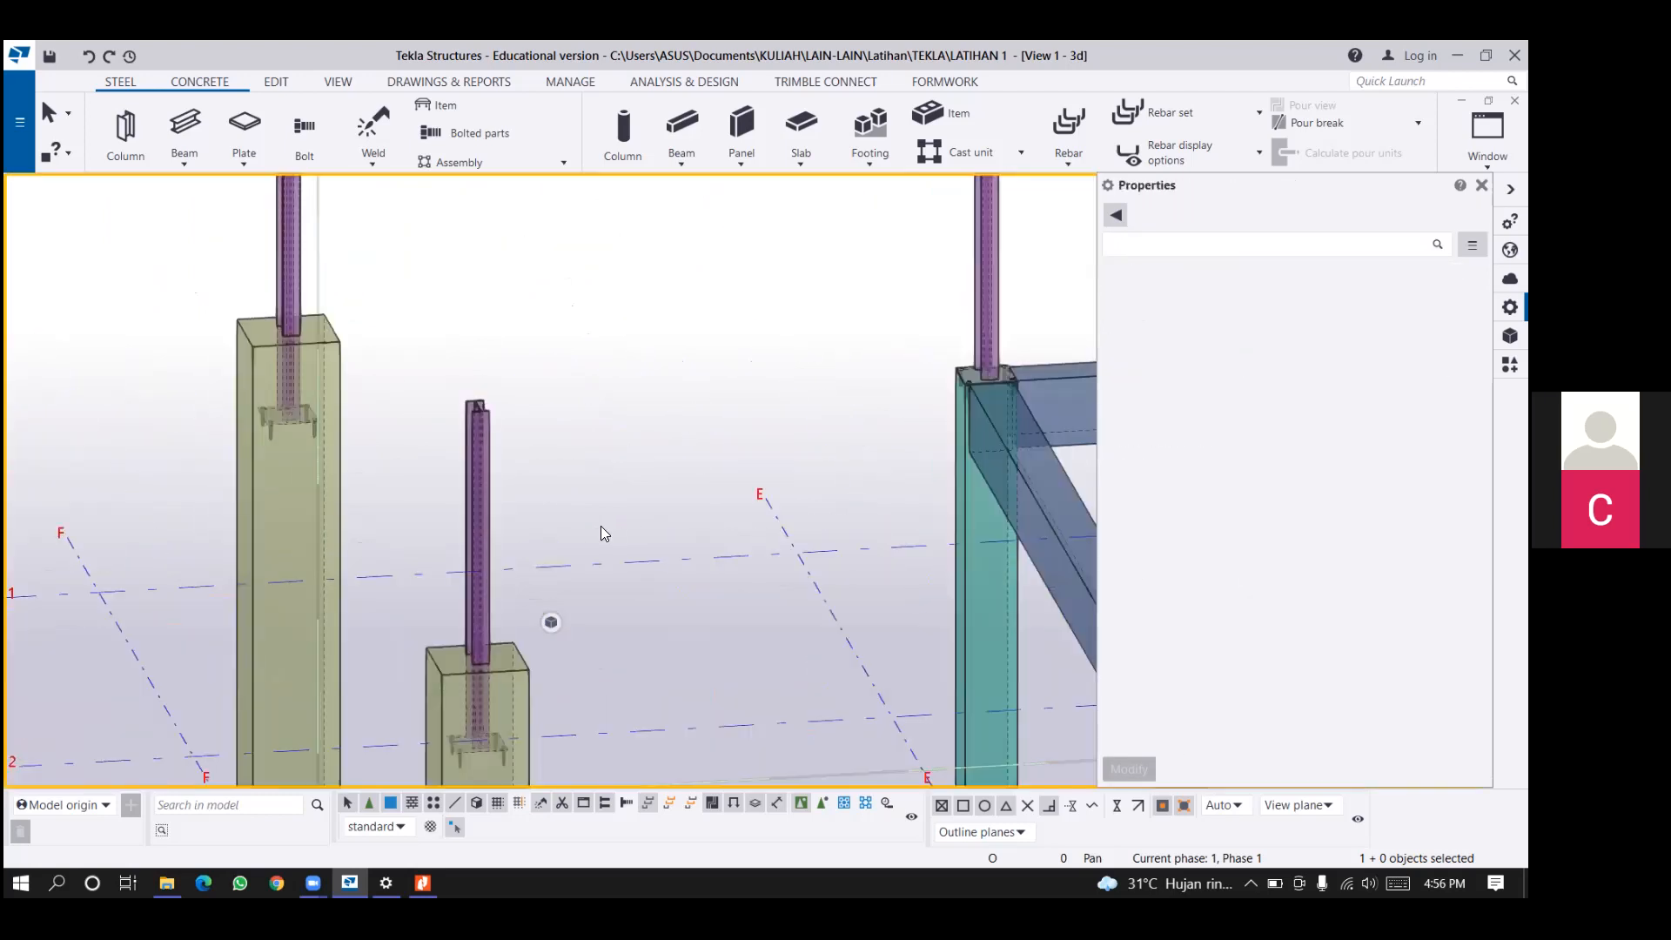
# Check the front grid F concrete column's top level, and set its steel column's bottom level to 3500 mm.
pyautogui.click(526, 672)
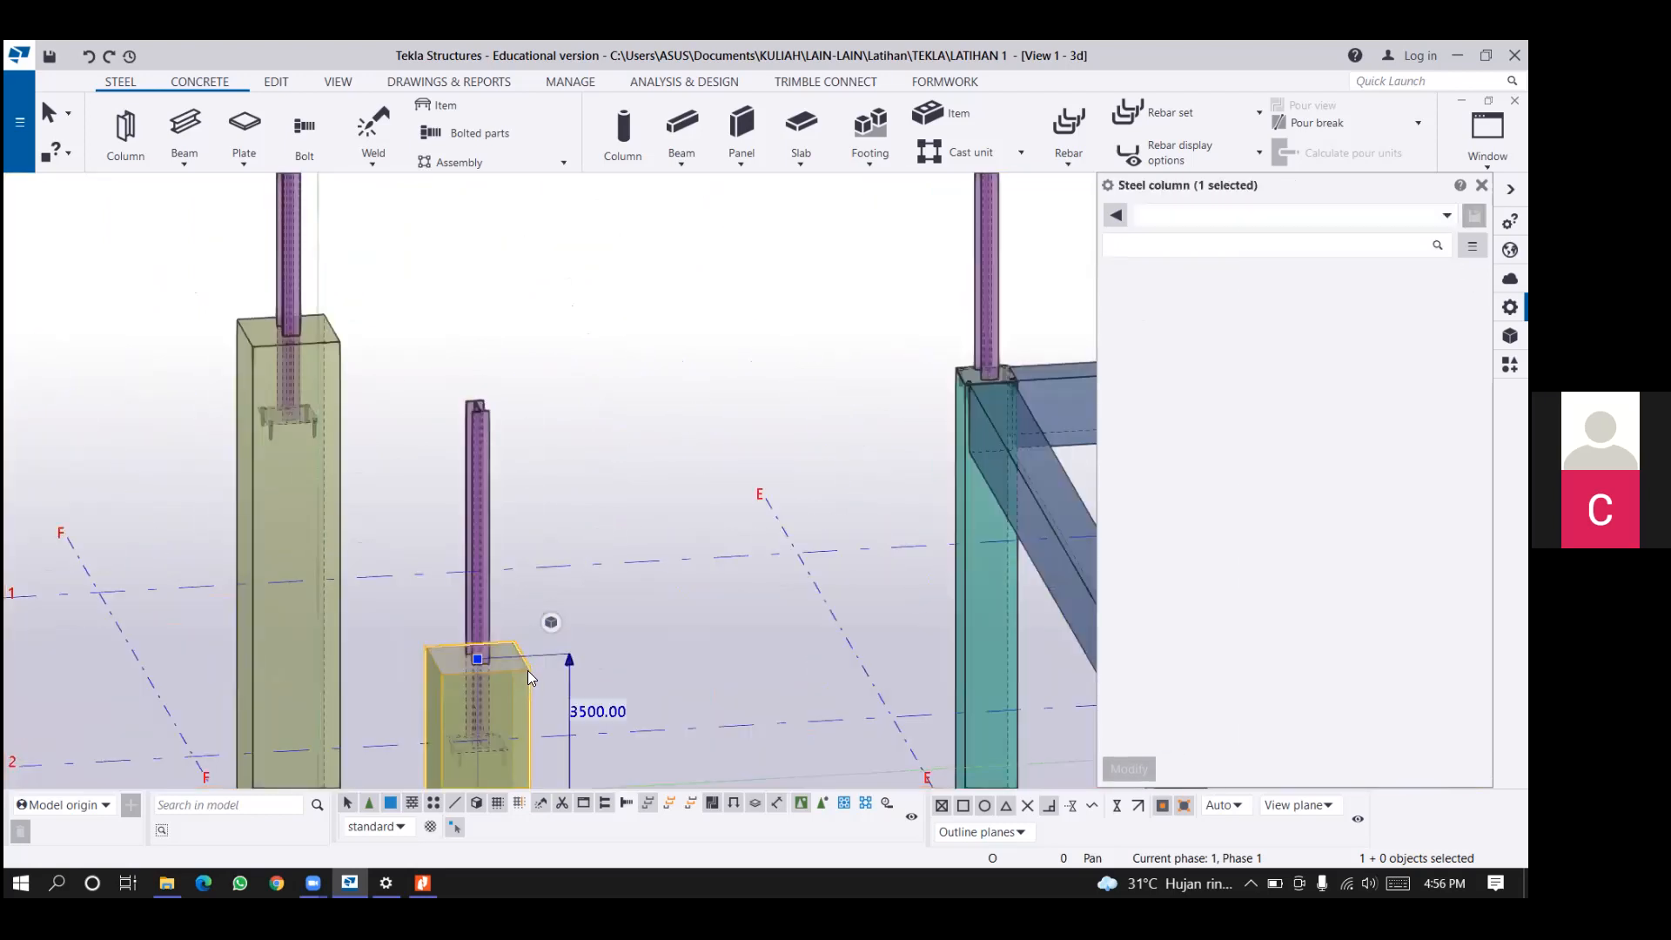
pyautogui.click(1294, 487)
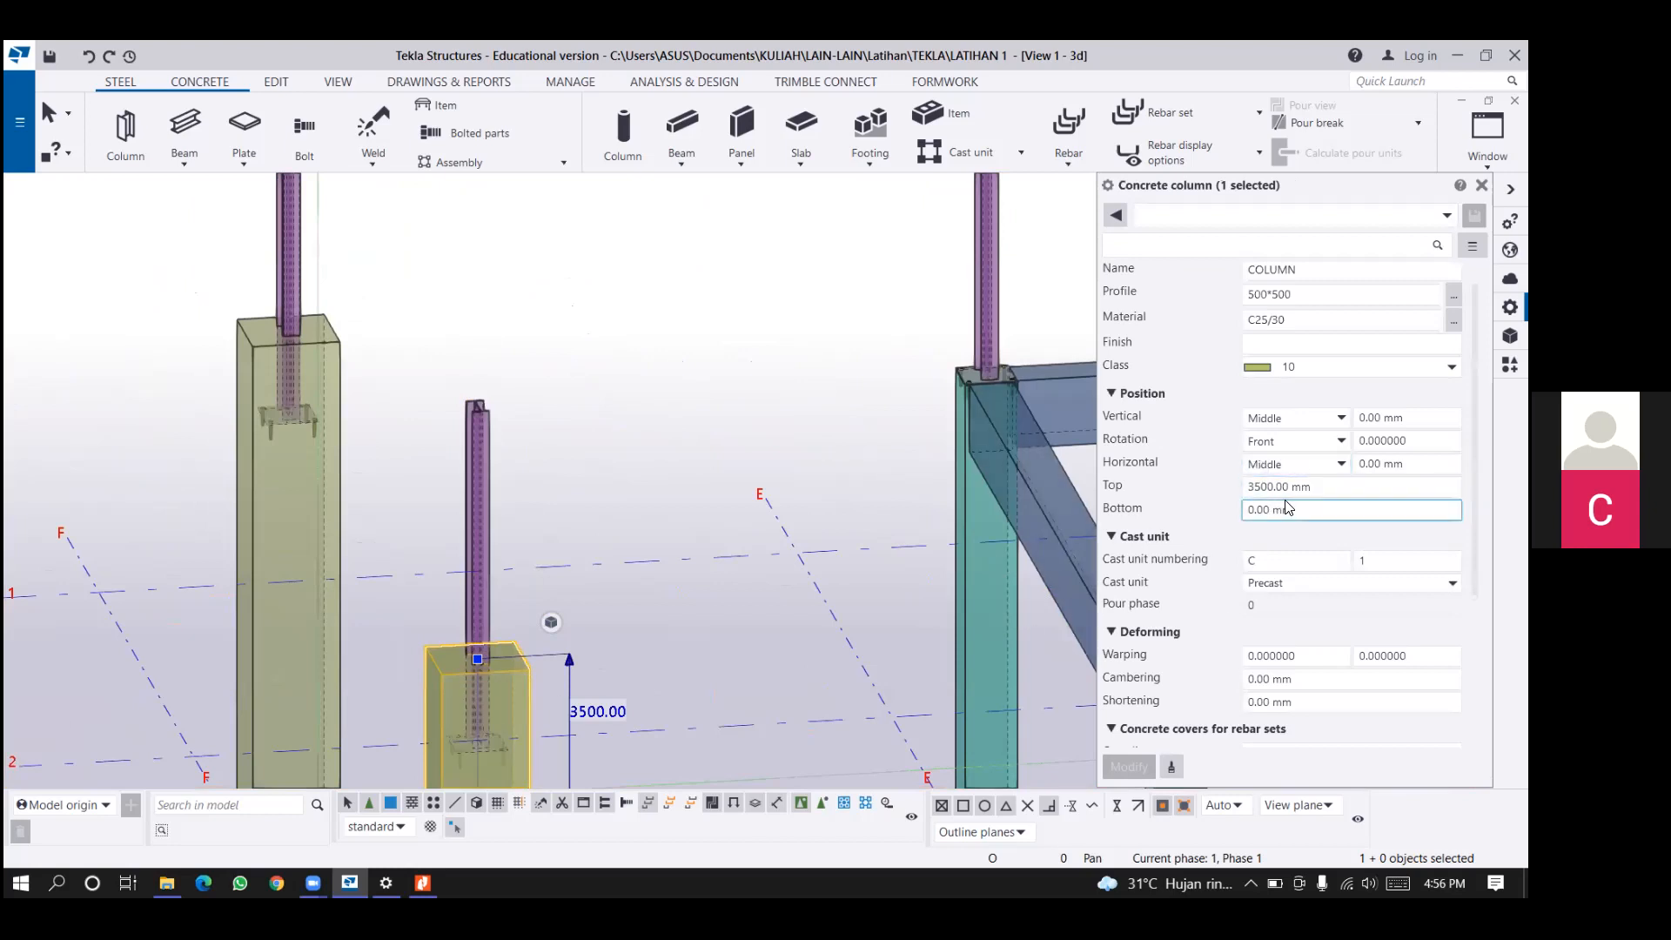
pyautogui.click(485, 454)
pyautogui.click(1264, 582)
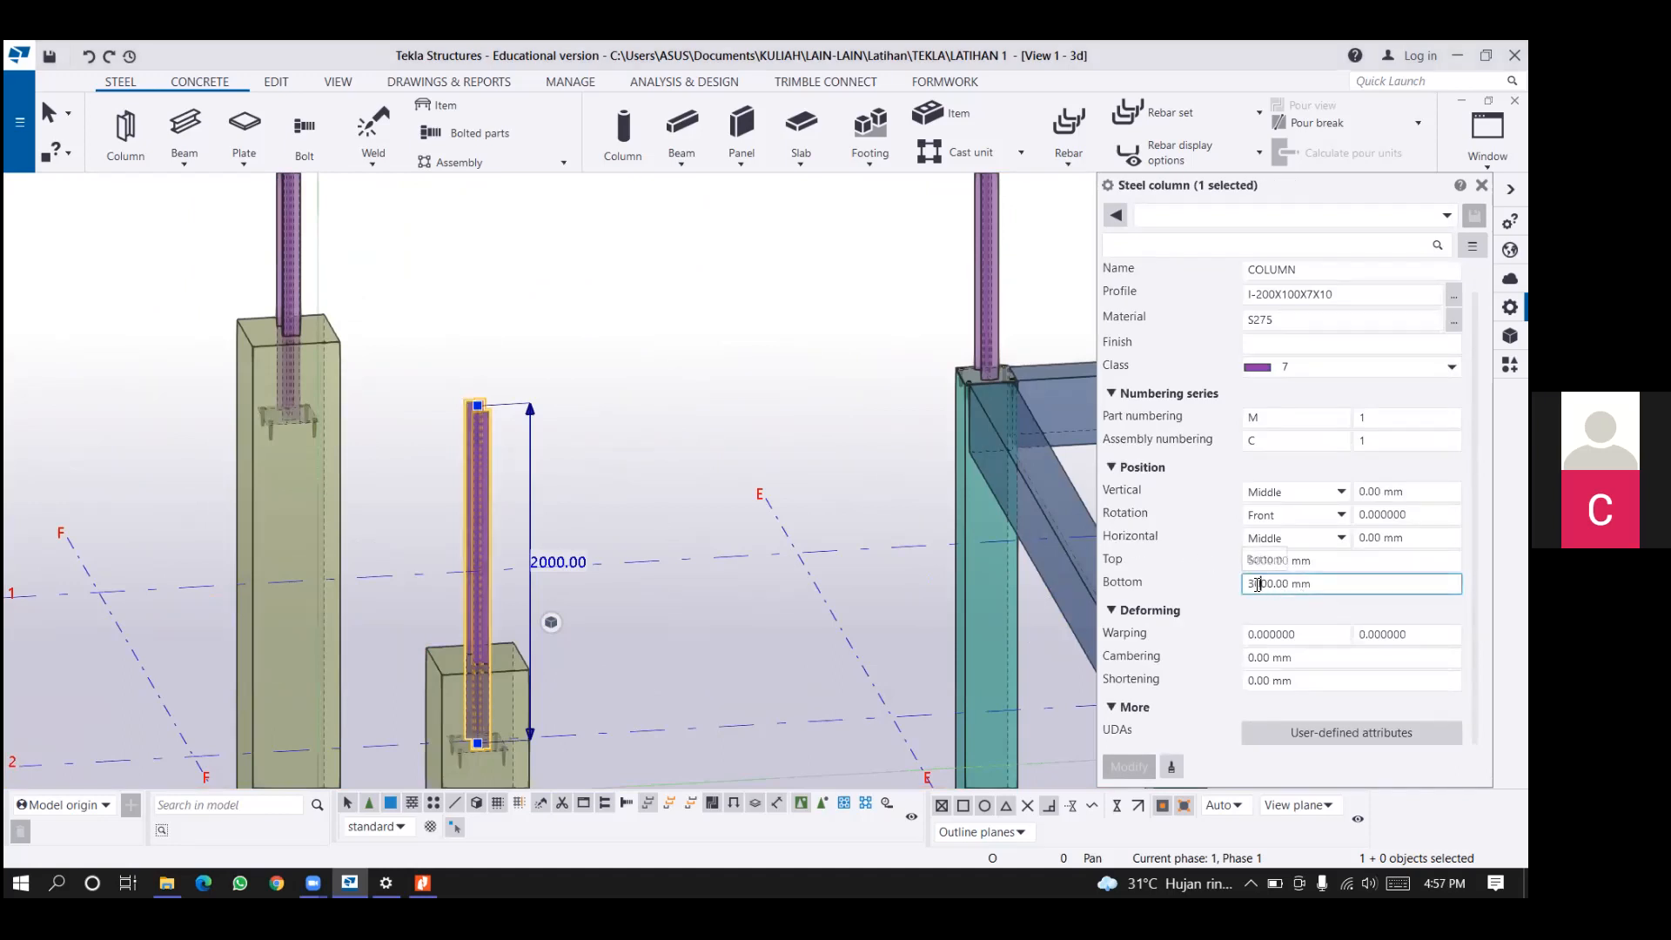
pyautogui.press('BackSpace')
pyautogui.write('5')
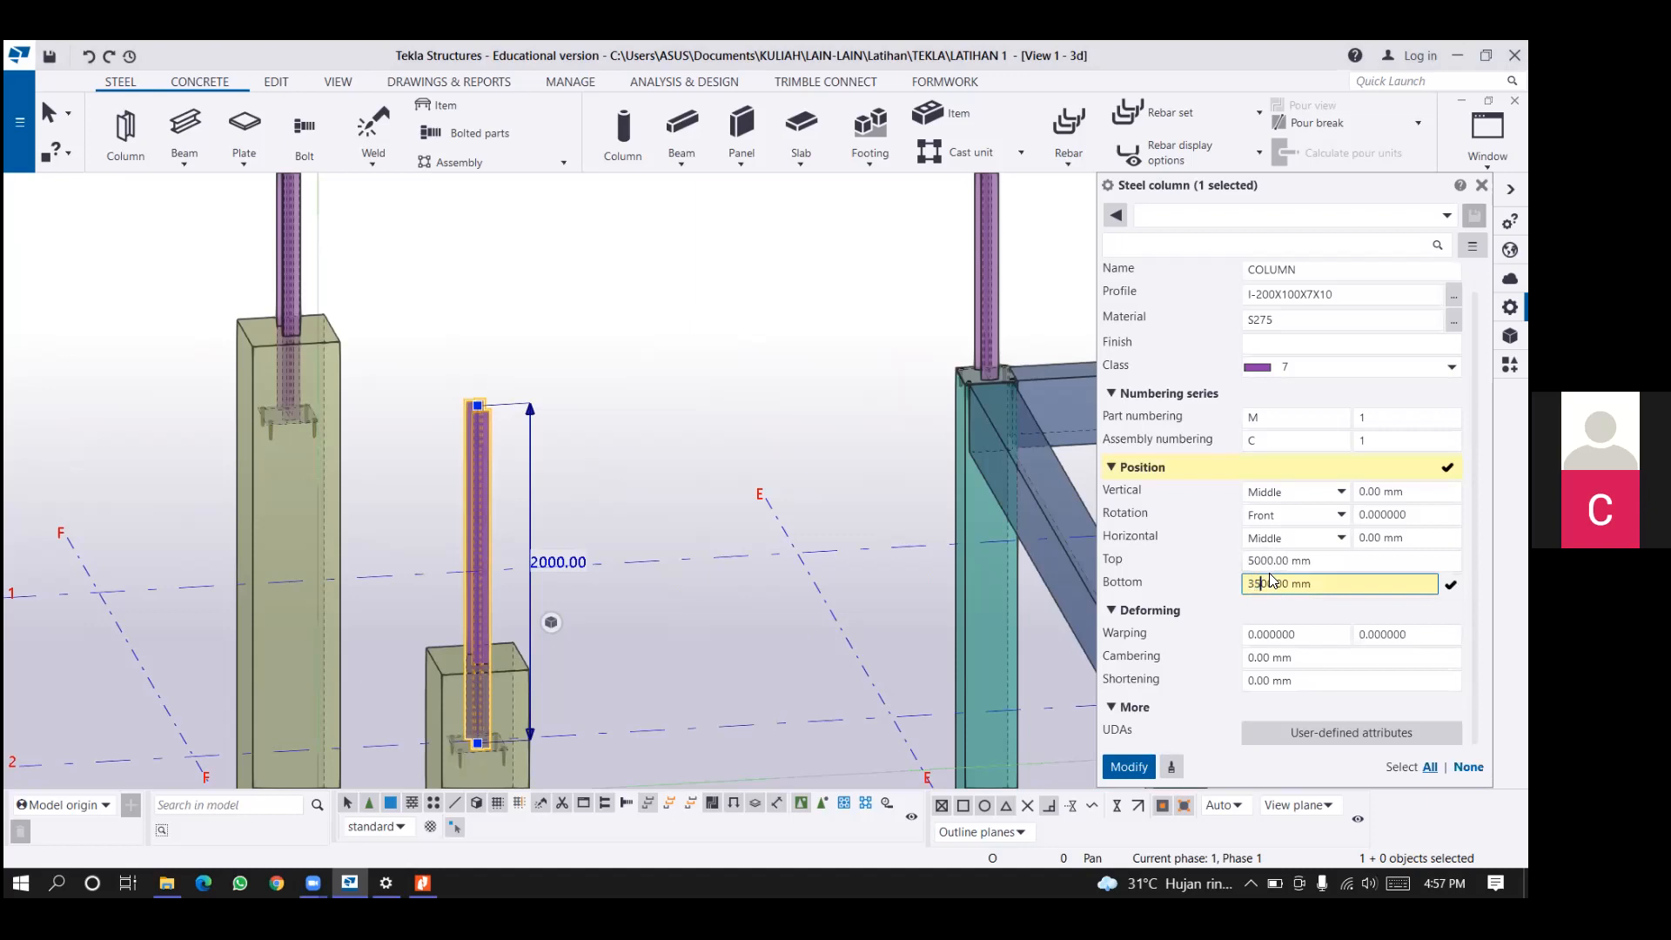
pyautogui.click(1129, 765)
# Copy the modified steel column's properties, with the 3500 mm bottom level, to the steel column at the rear of grid F.
pyautogui.click(1171, 767)
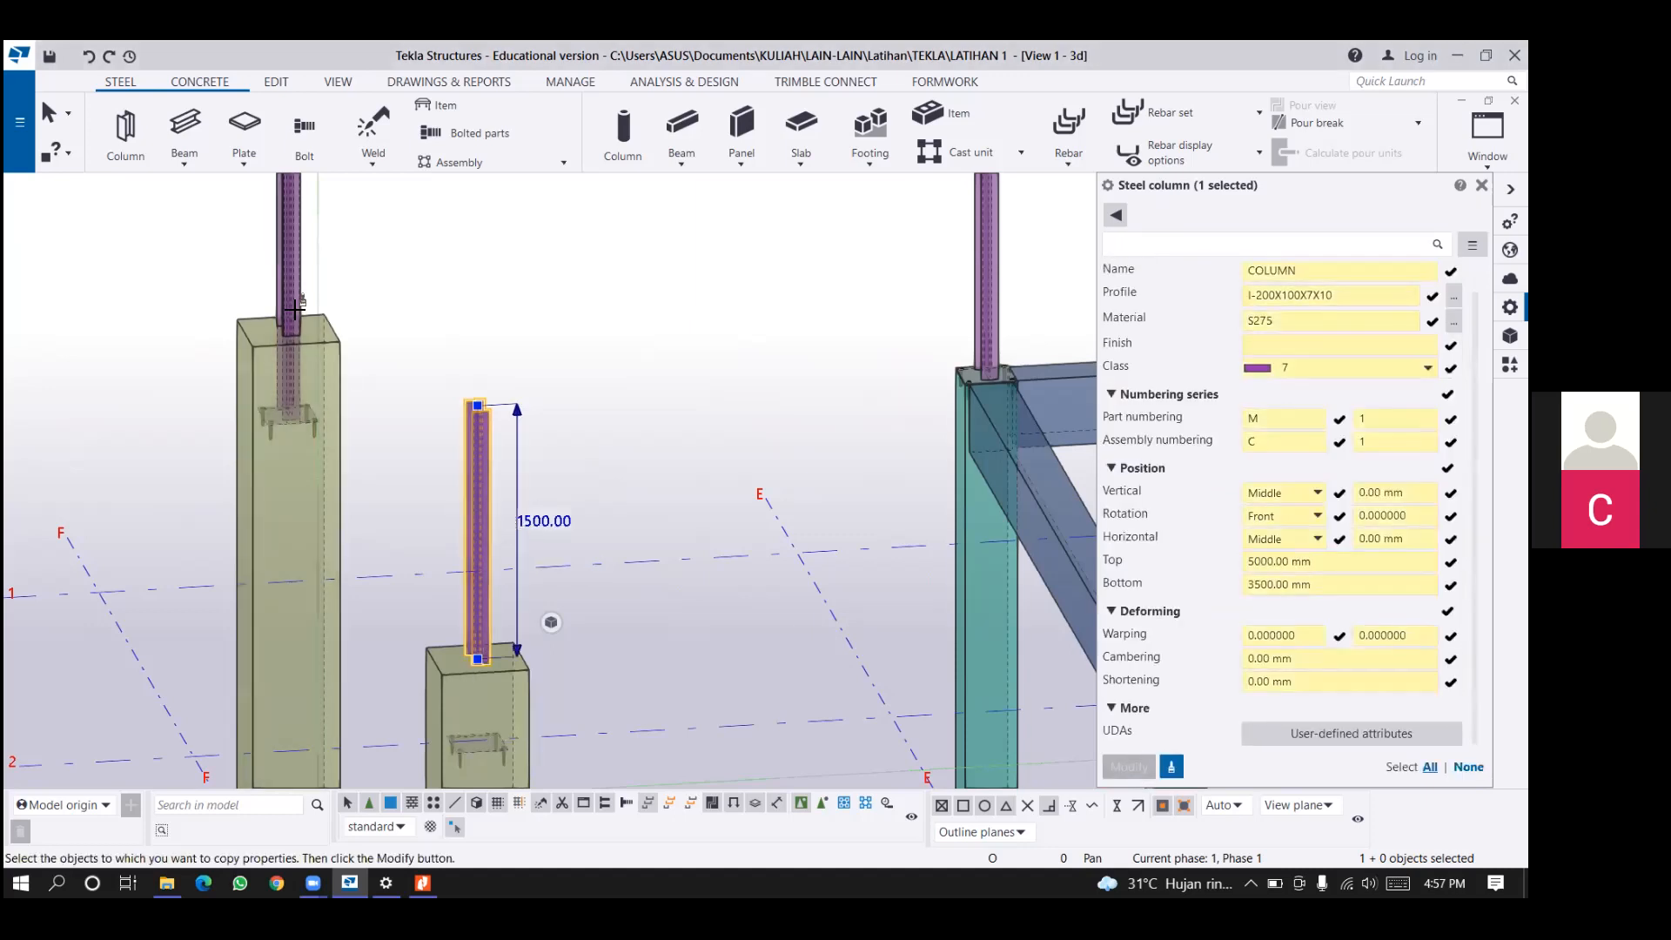
pyautogui.click(294, 310)
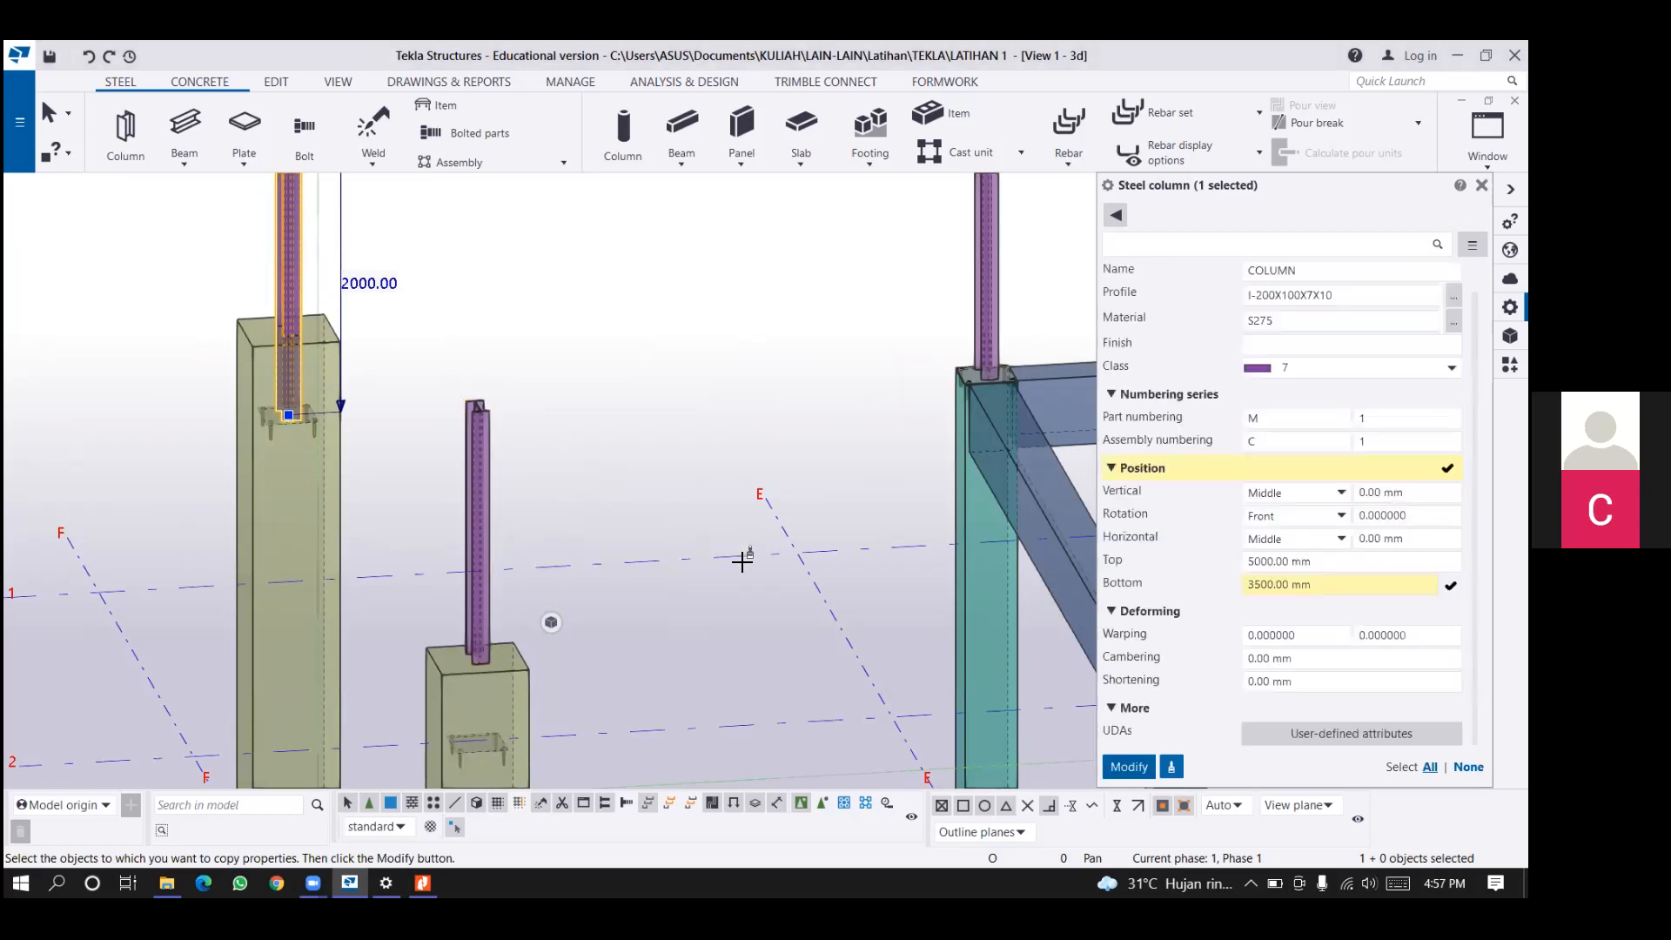
pyautogui.click(1142, 762)
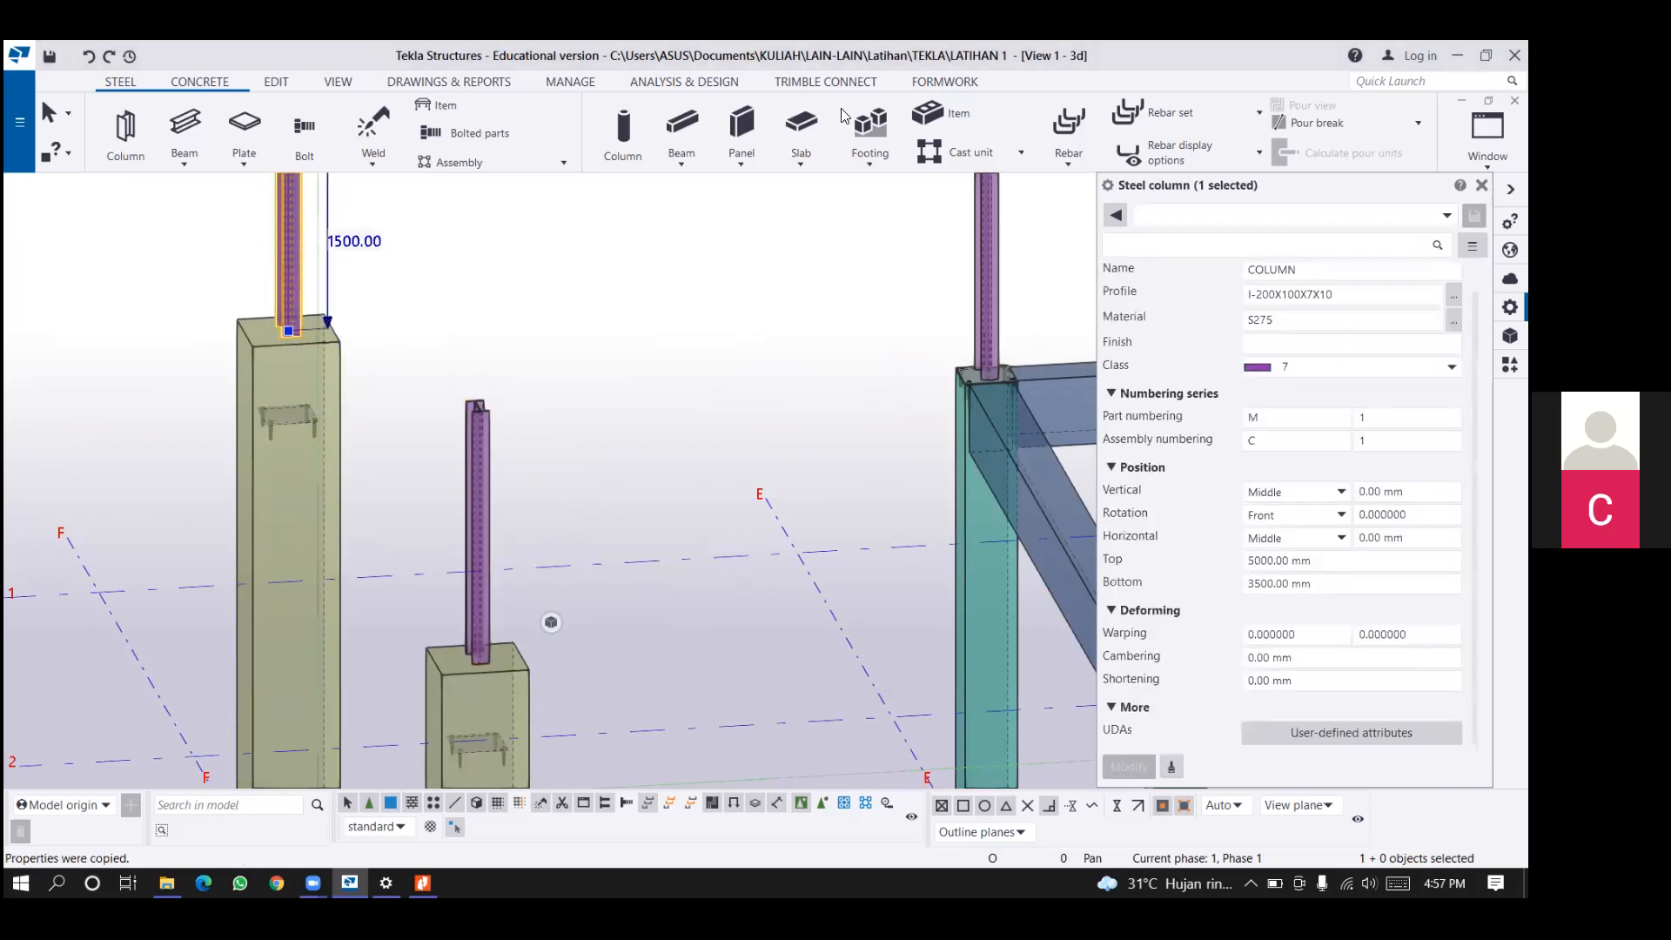